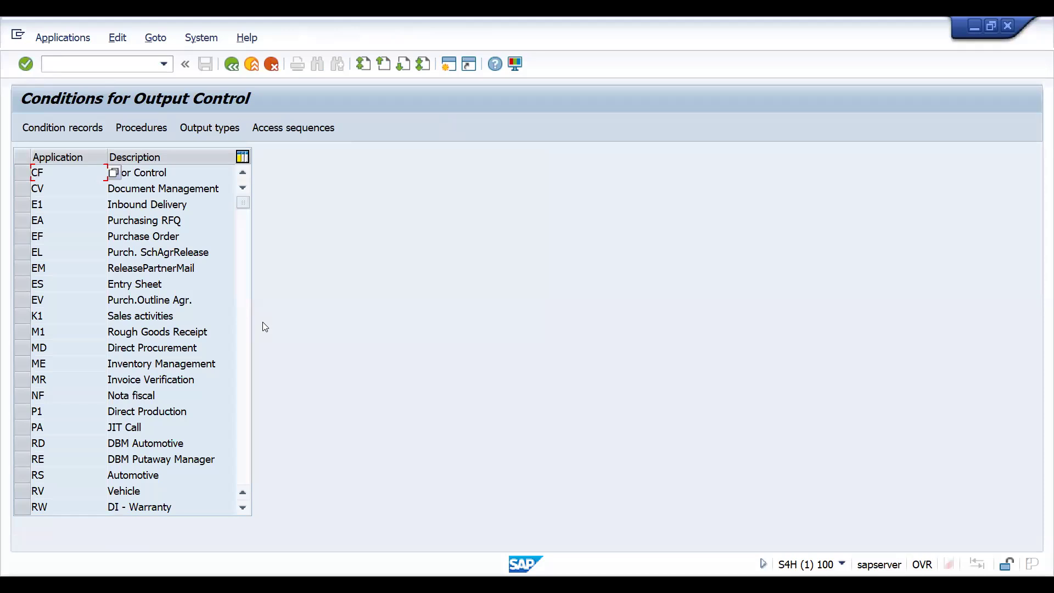
Open the output types of application V2 Shipping.
{"action": "left_click", "coordinate": [243, 444]}
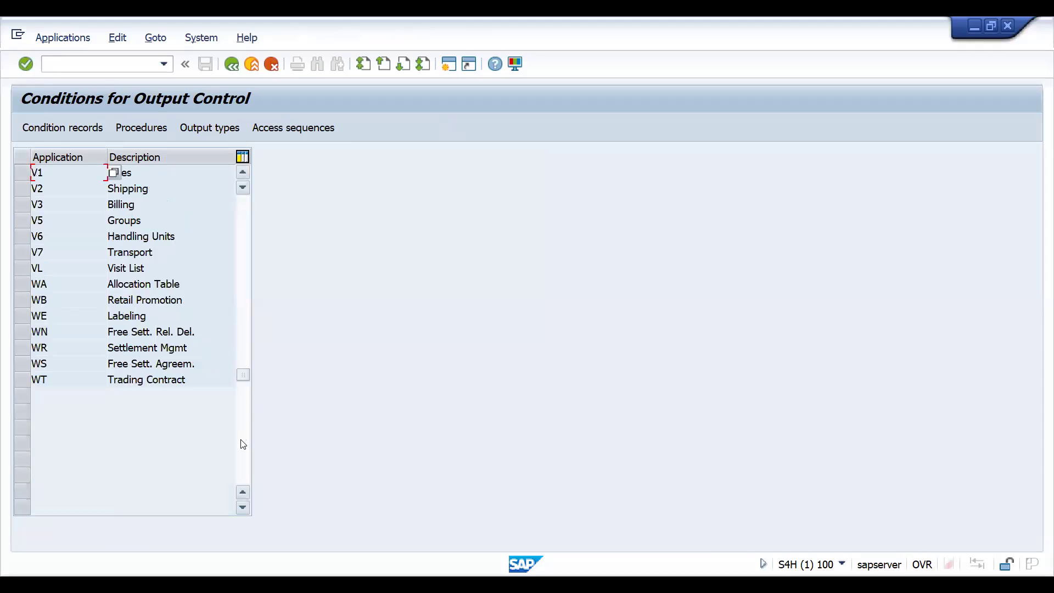
{"action": "left_click", "coordinate": [26, 188]}
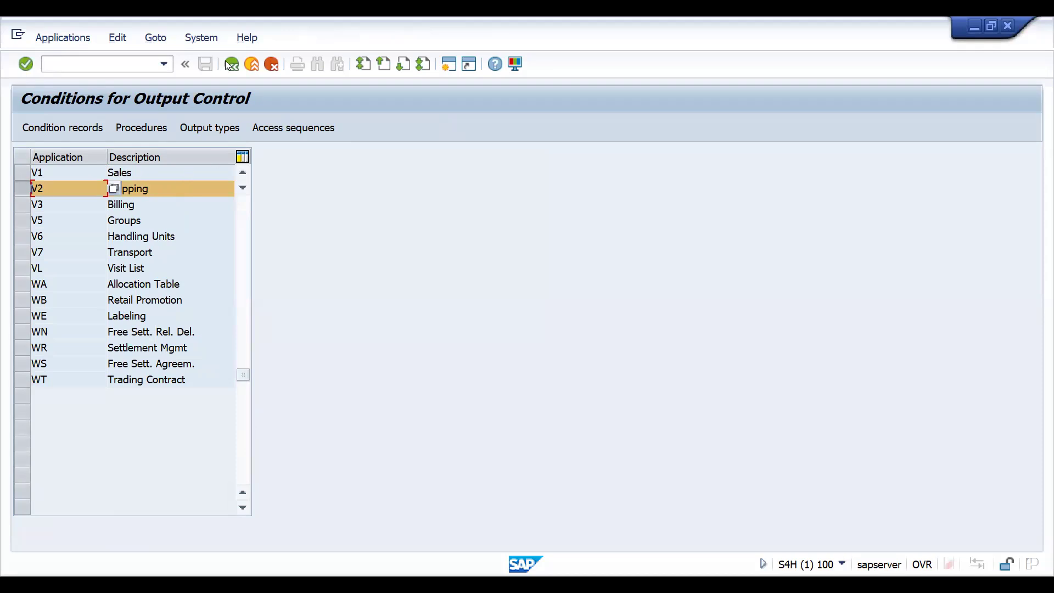
{"action": "left_click", "coordinate": [207, 131]}
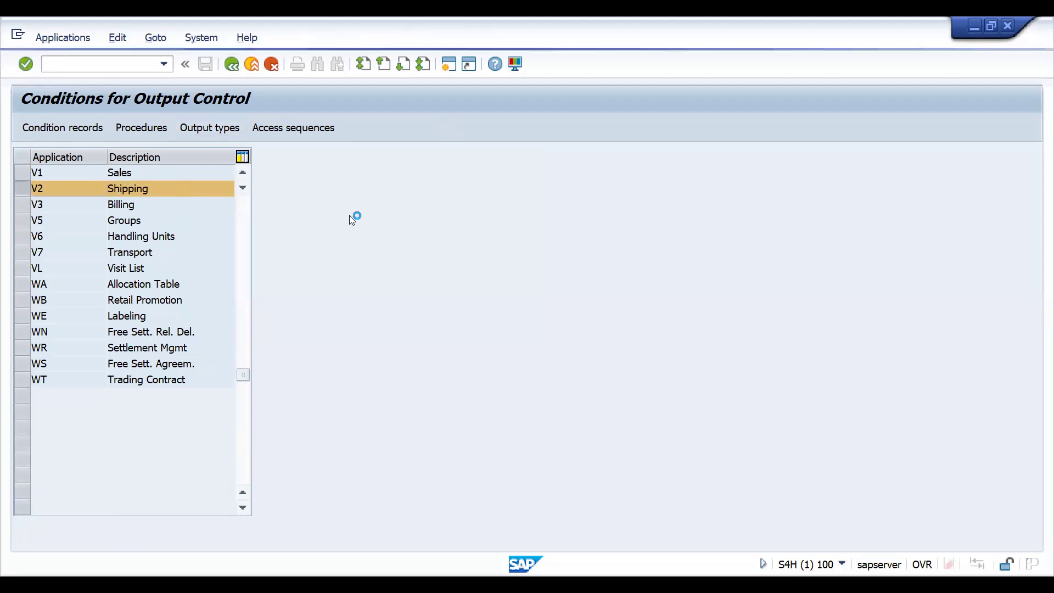
Locate output type LD00 in the list and switch the output types view to change mode.
{"action": "left_click", "coordinate": [426, 386]}
{"action": "type", "text": "1400"}
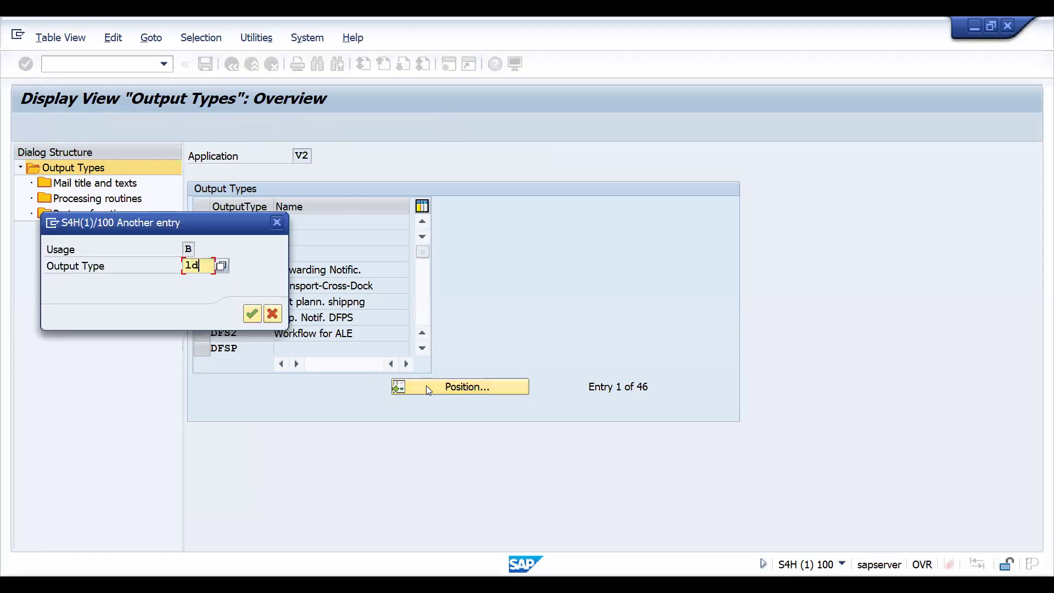
{"action": "key", "text": "Return"}
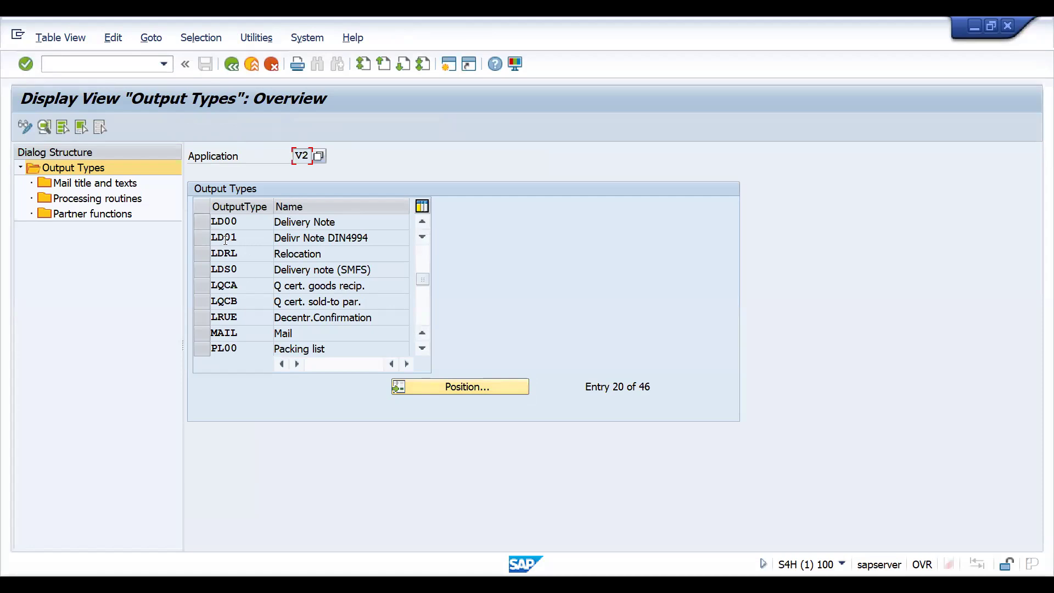
{"action": "left_click", "coordinate": [202, 223]}
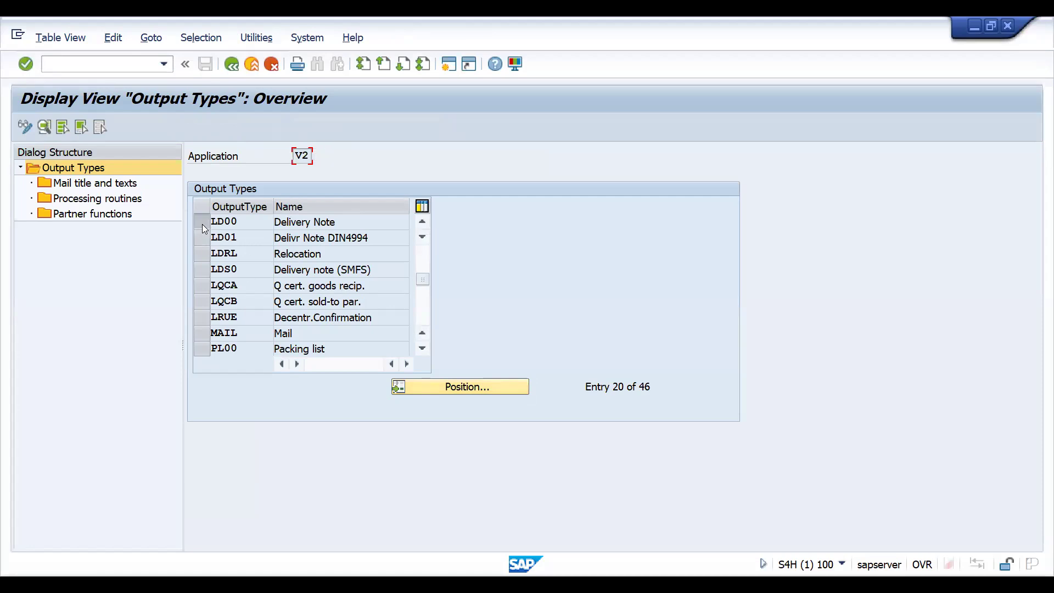
{"action": "left_click", "coordinate": [23, 132]}
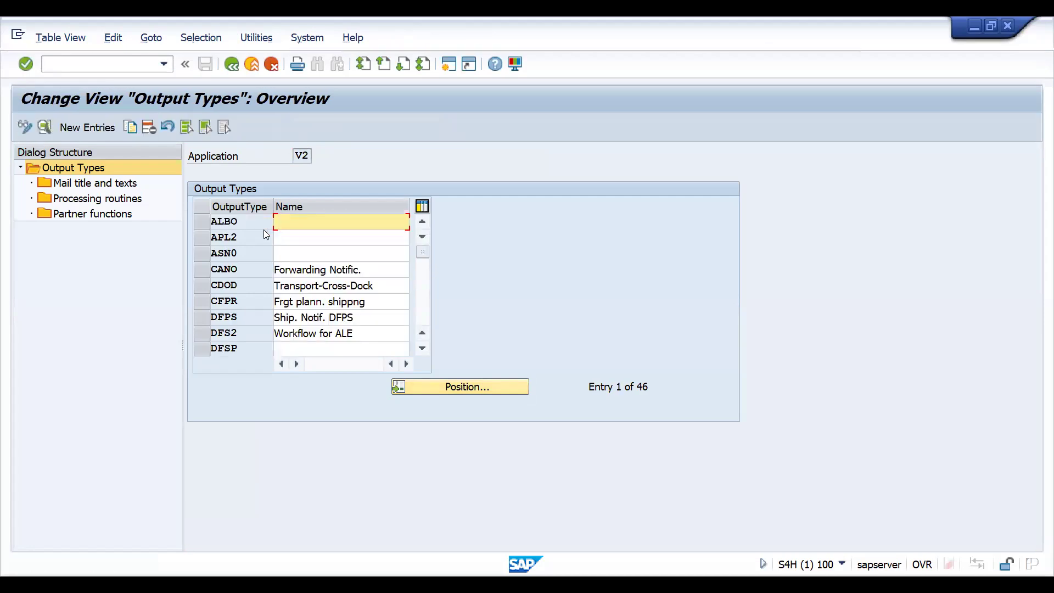
Copy output type LD00 as ZDLV with the name "Shipping notice", including all dependent entries.
{"action": "left_click", "coordinate": [422, 392]}
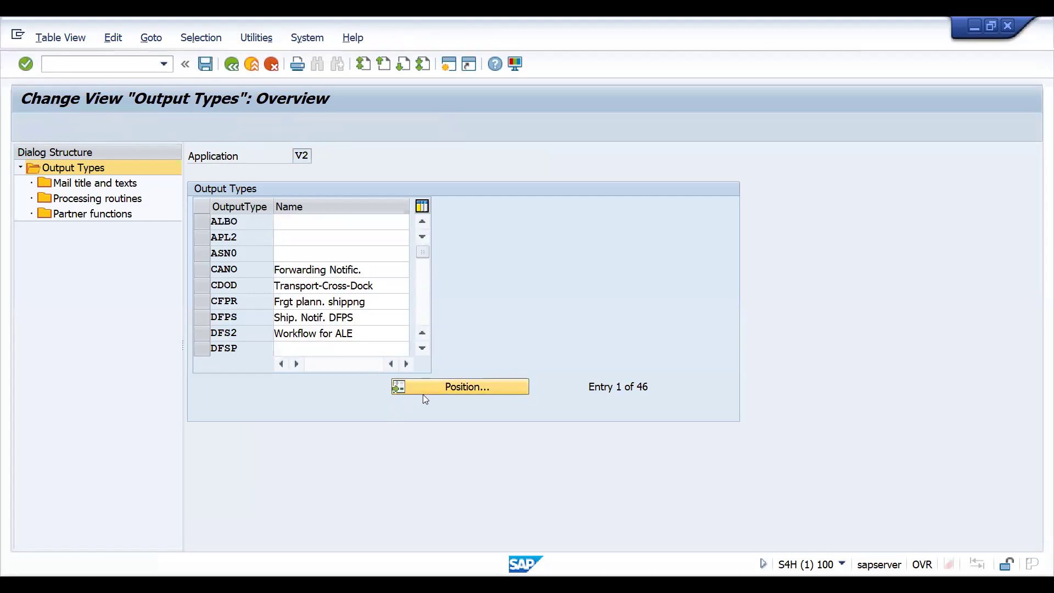
{"action": "type", "text": "1d00"}
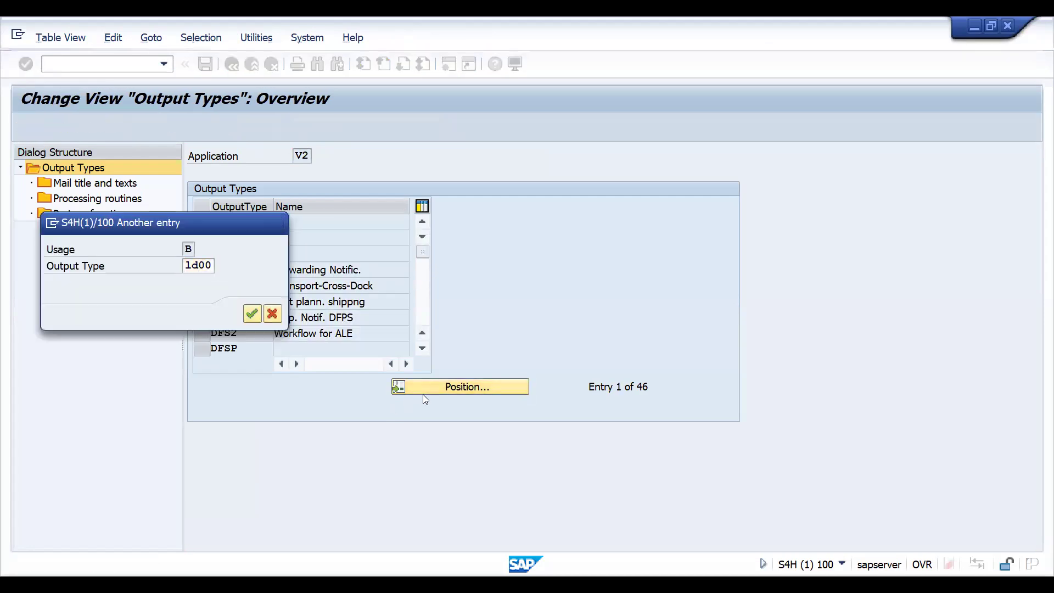
{"action": "key", "text": "Return"}
{"action": "left_click", "coordinate": [202, 221]}
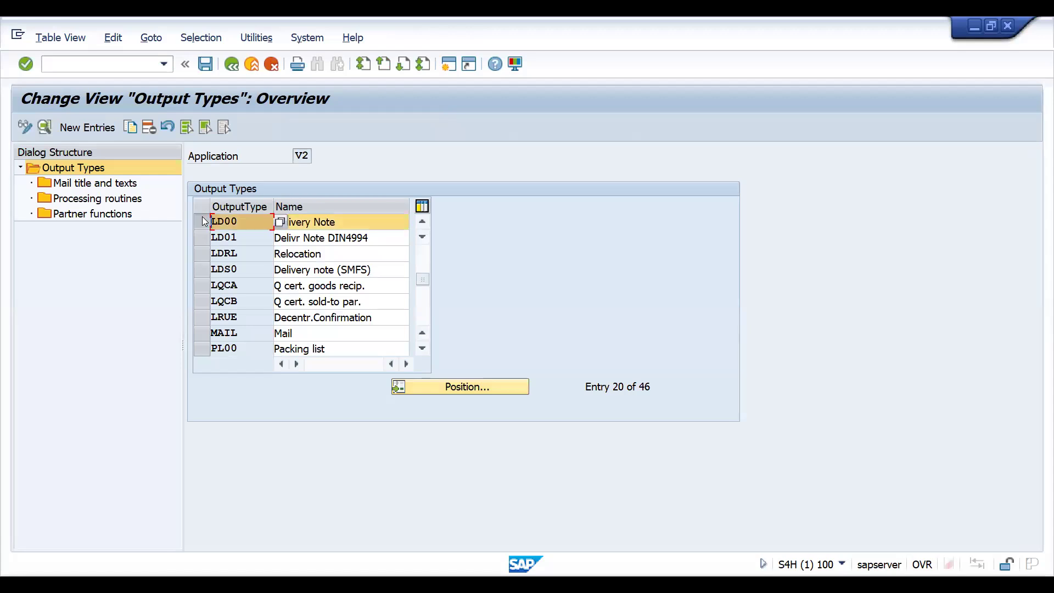
{"action": "left_click", "coordinate": [131, 127]}
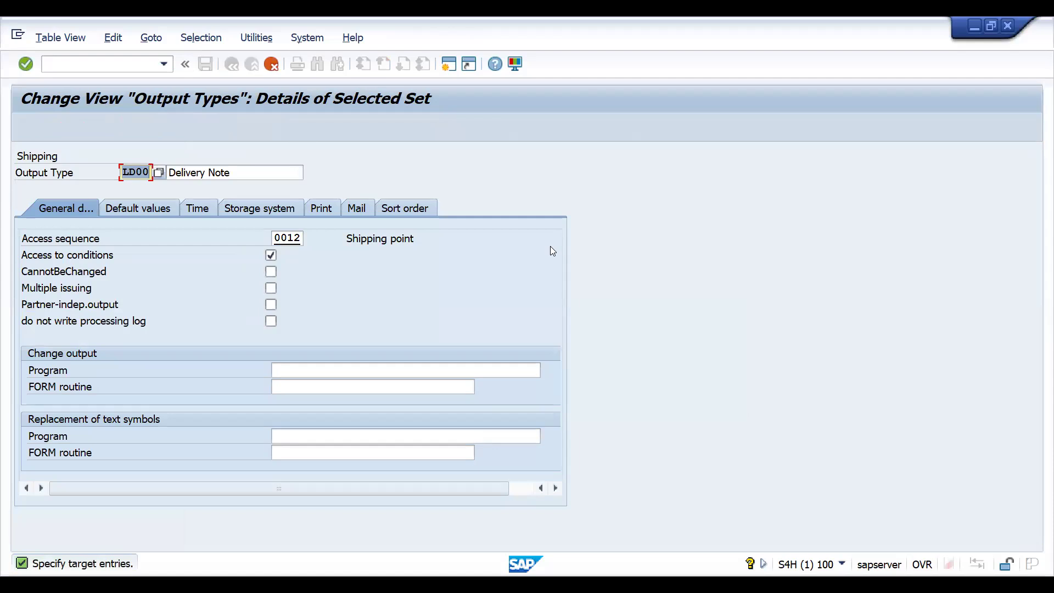
{"action": "type", "text": "zdlv"}
{"action": "left_click", "coordinate": [255, 176]}
{"action": "key", "text": "BackSpace"}
{"action": "key", "text": "BackSpace"}
{"action": "key", "text": "BackSpace"}
{"action": "key", "text": "BackSpace"}
{"action": "key", "text": "BackSpace"}
{"action": "key", "text": "BackSpace"}
{"action": "key", "text": "BackSpace"}
{"action": "key", "text": "BackSpace"}
{"action": "key", "text": "BackSpace"}
{"action": "key", "text": "BackSpace"}
{"action": "key", "text": "BackSpace"}
{"action": "key", "text": "BackSpace"}
{"action": "key", "text": "BackSpace"}
{"action": "type", "text": "Shipping notice"}
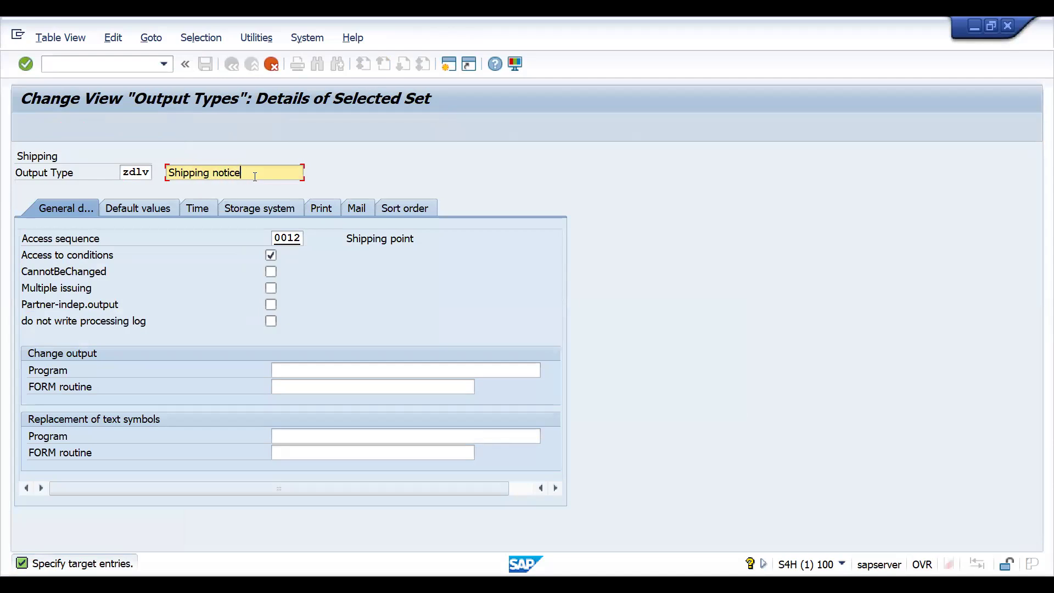
{"action": "key", "text": "Return"}
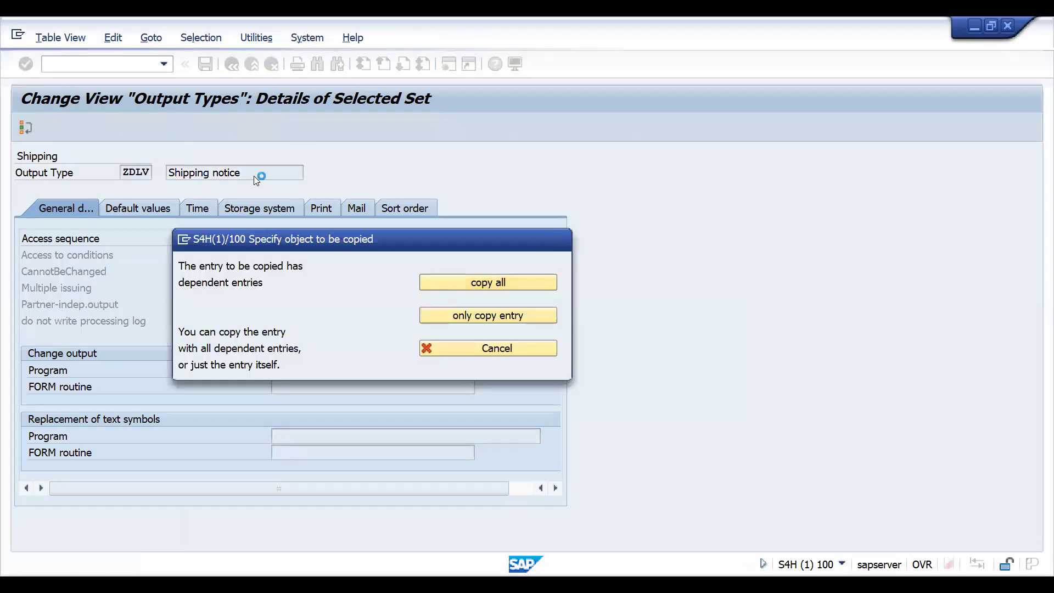
{"action": "key", "text": "Return"}
{"action": "key", "text": "Return"}
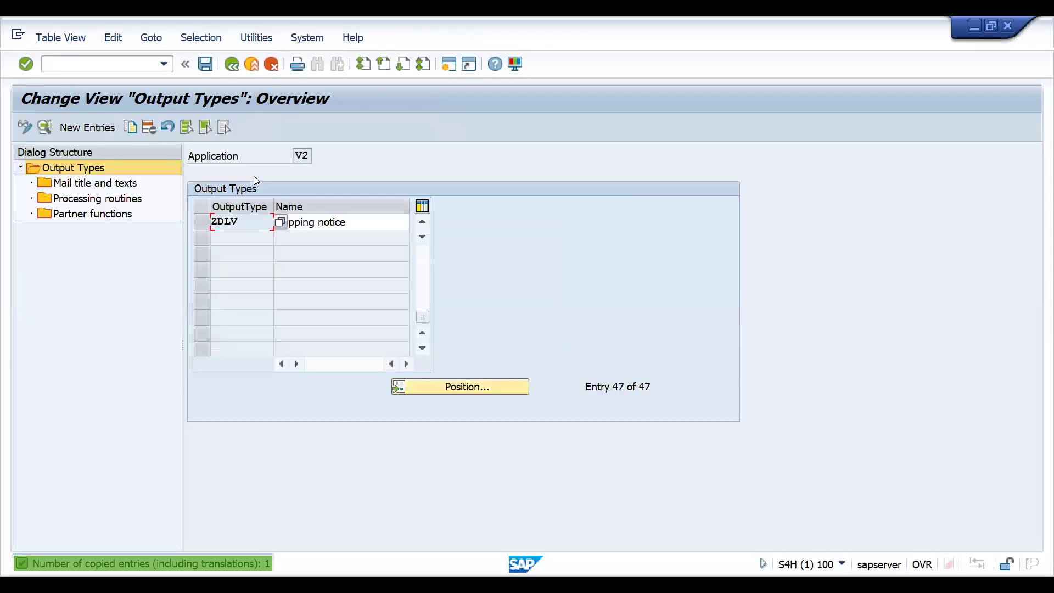
Open the details of output type ZDLV and set its default dispatch time to "4 Send immediately (when saving the application)".
{"action": "left_click", "coordinate": [202, 225]}
{"action": "double_click", "coordinate": [218, 223]}
{"action": "left_click", "coordinate": [287, 211]}
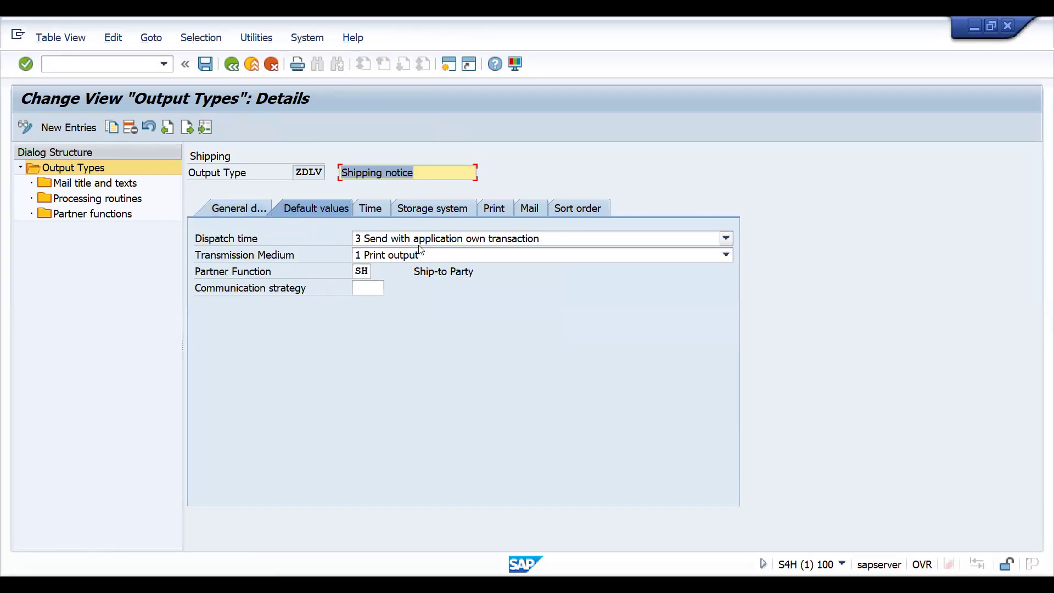
{"action": "left_click", "coordinate": [428, 241]}
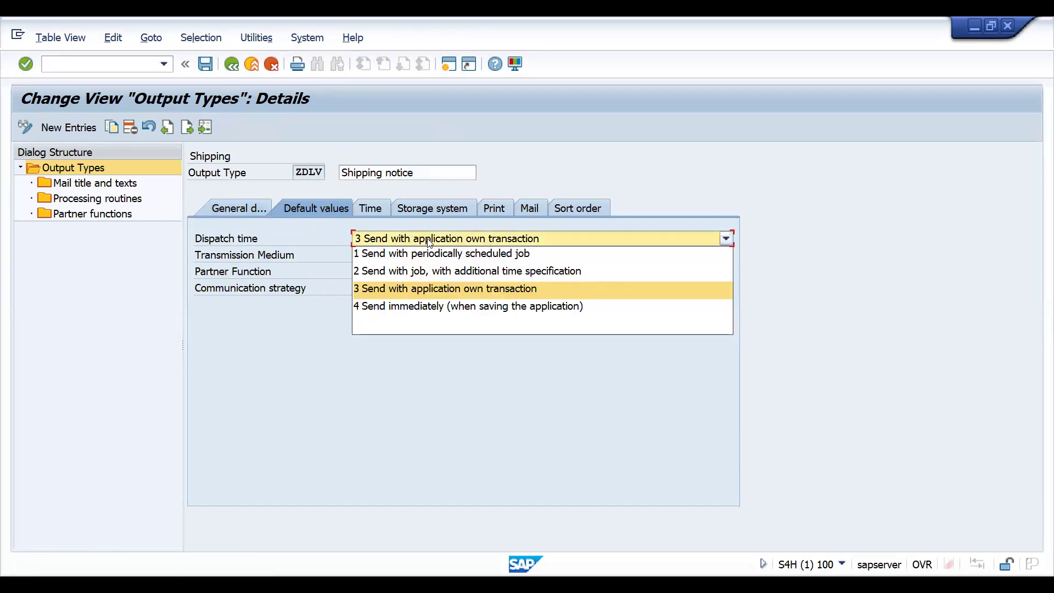
{"action": "left_click", "coordinate": [417, 307]}
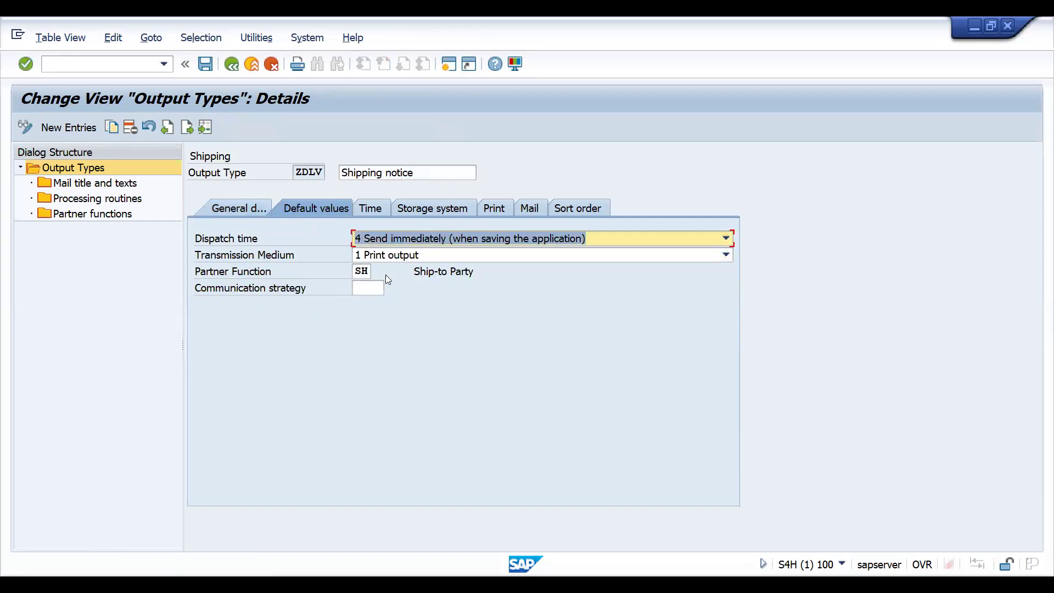
Review ZDLV's default partner function, its time, storage system, print and mail settings, and its processing routines.
{"action": "left_click", "coordinate": [363, 271]}
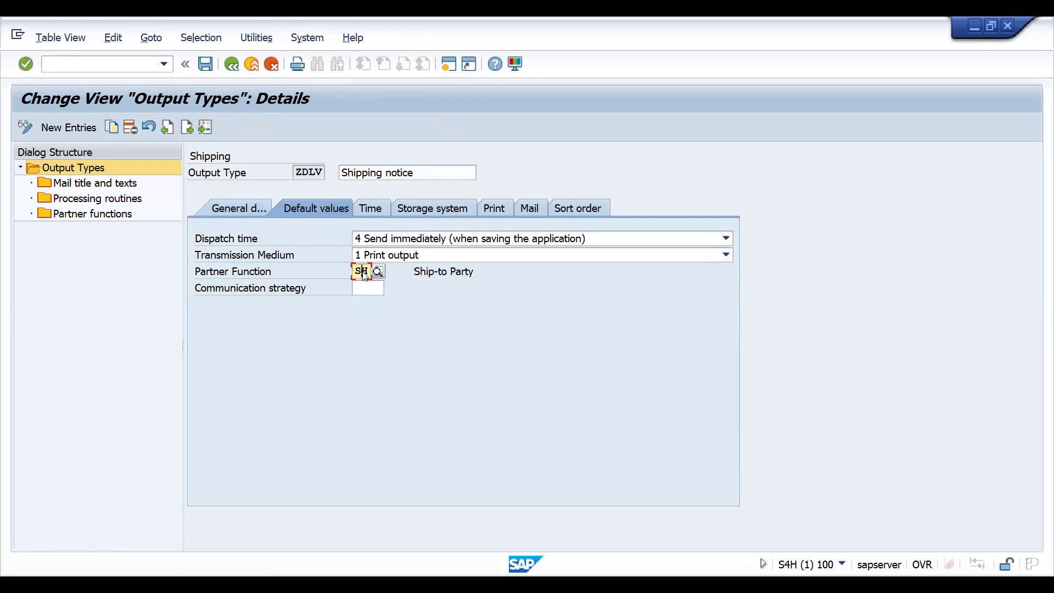
{"action": "left_click", "coordinate": [369, 210]}
{"action": "left_click", "coordinate": [417, 210]}
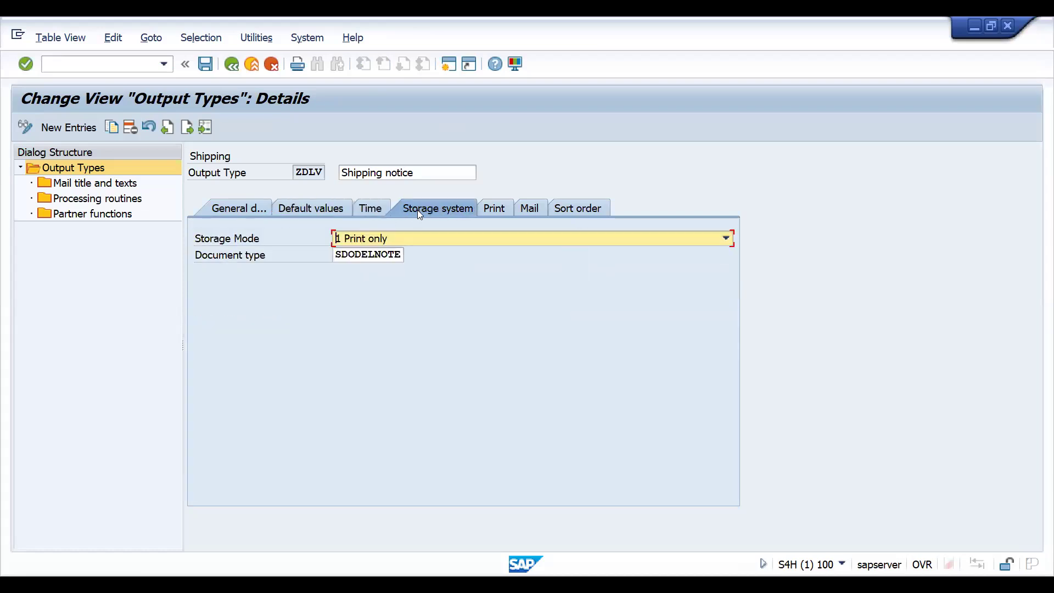
{"action": "left_click", "coordinate": [496, 209]}
{"action": "left_click", "coordinate": [527, 209]}
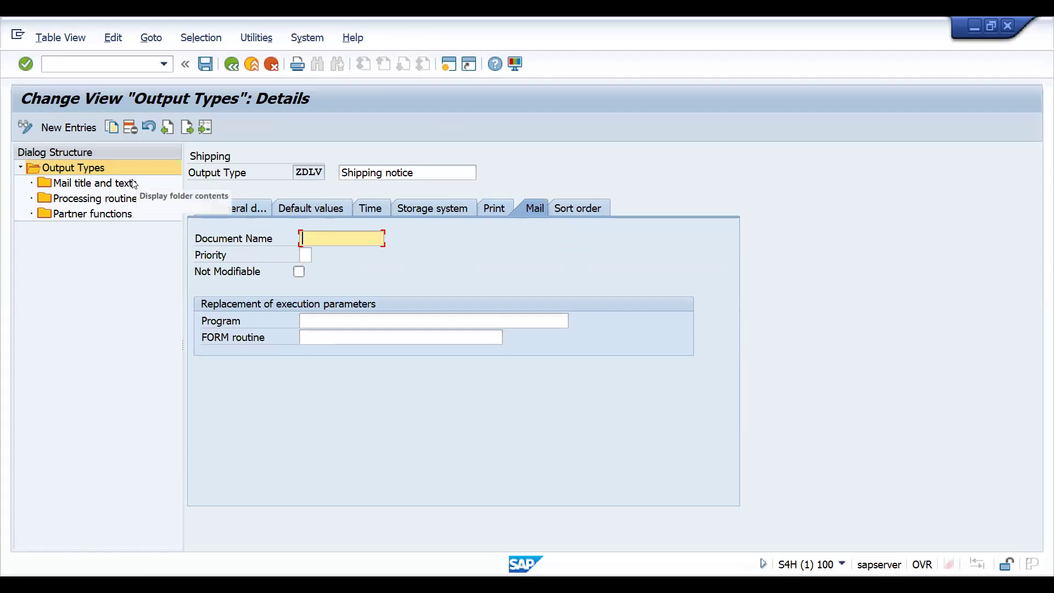
{"action": "double_click", "coordinate": [110, 199]}
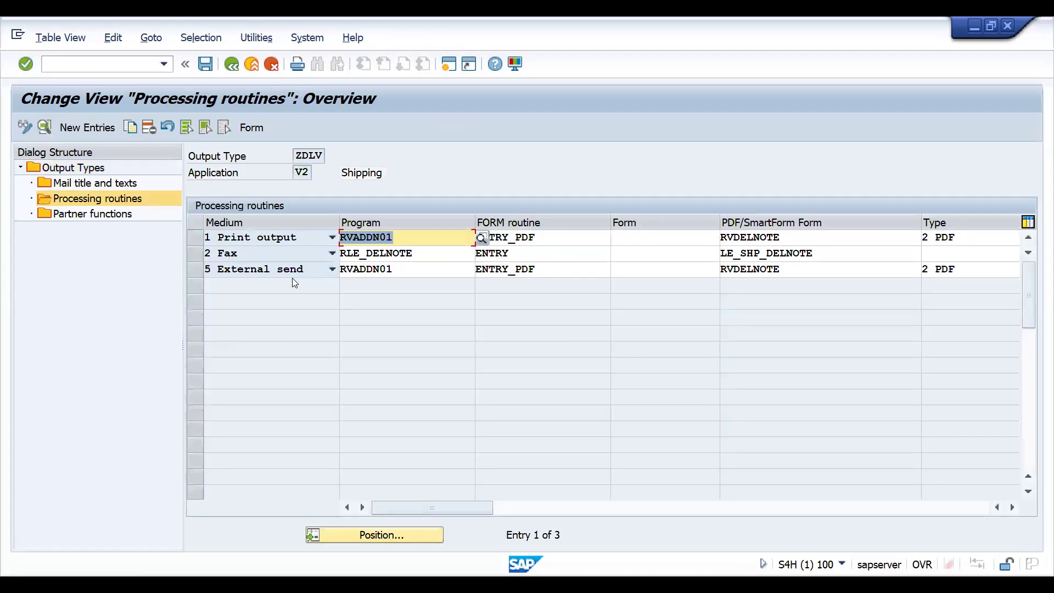
{"action": "left_click", "coordinate": [798, 237]}
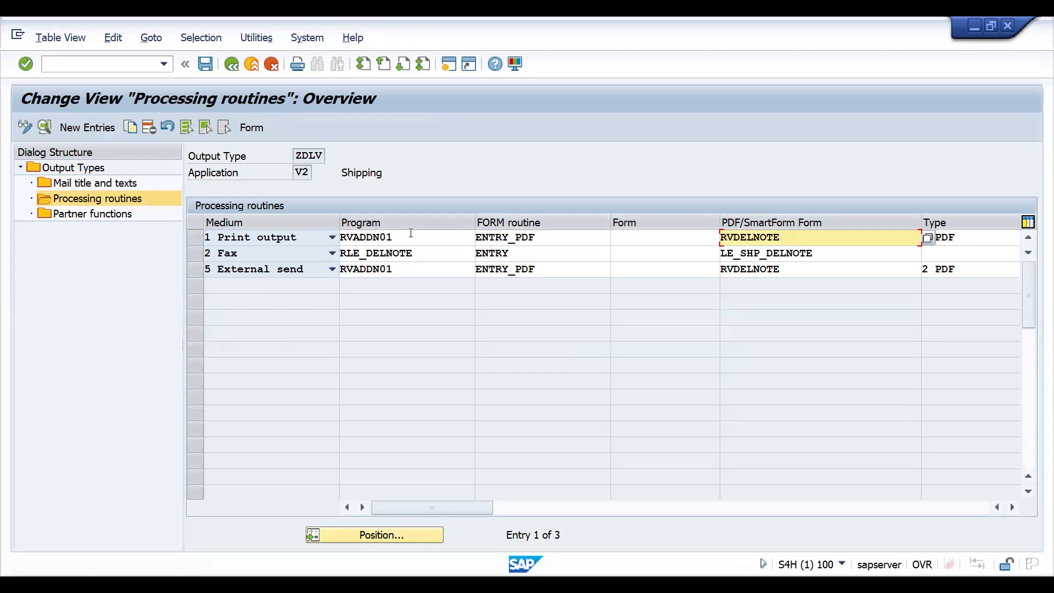
Add a partner function entry to ZDLV with medium "5 External send" and function SH.
{"action": "left_click", "coordinate": [85, 214]}
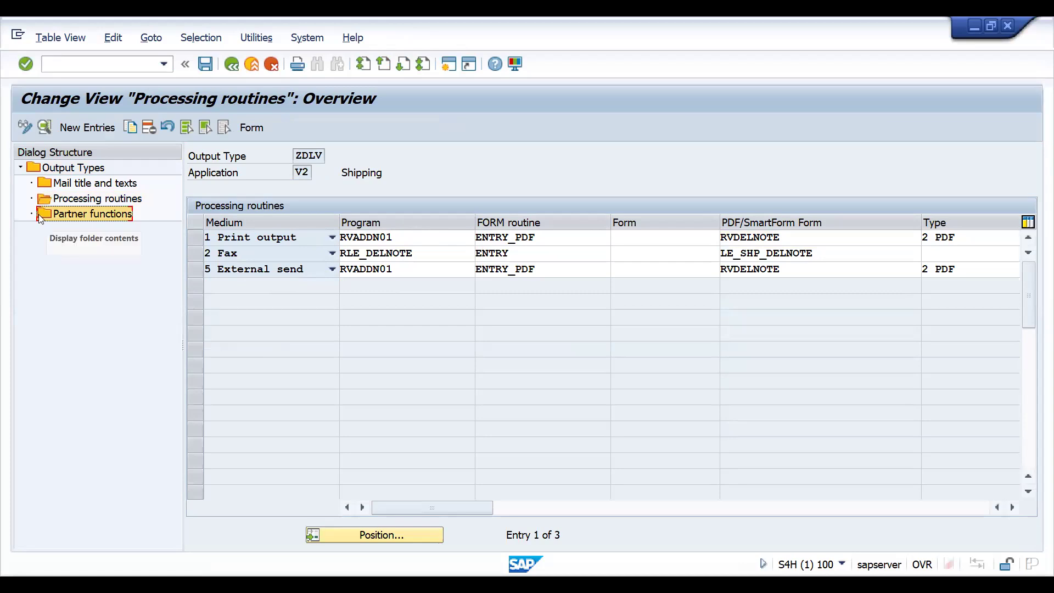
{"action": "double_click", "coordinate": [67, 217]}
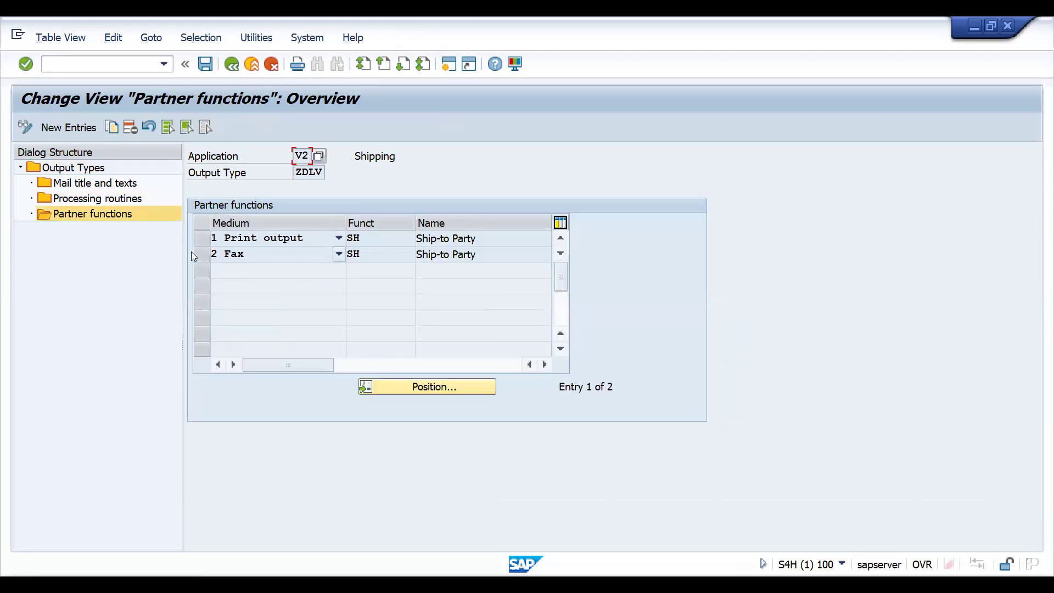
{"action": "left_click", "coordinate": [67, 127]}
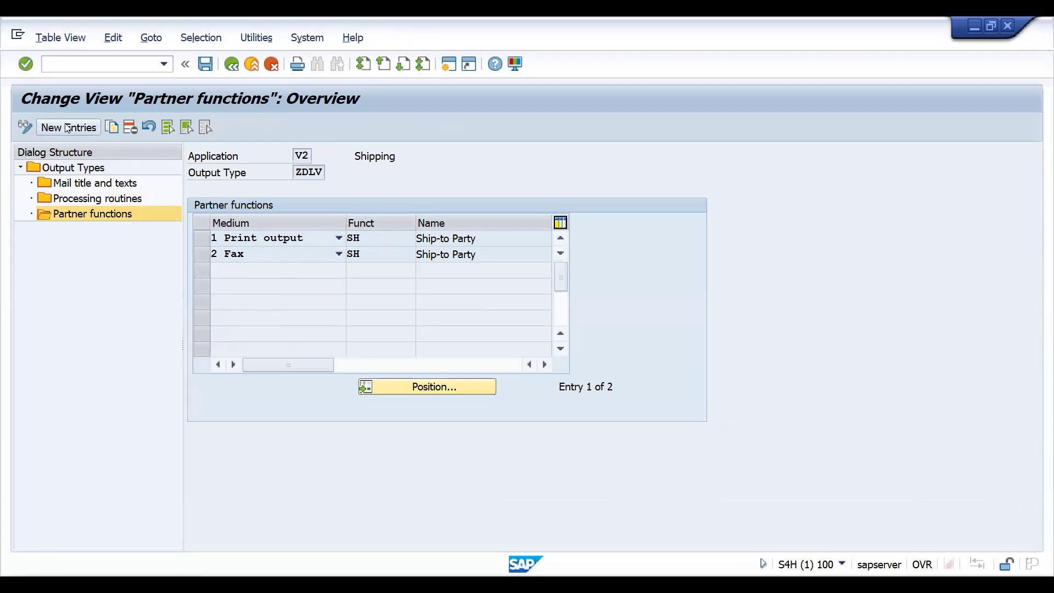
{"action": "left_click", "coordinate": [339, 238]}
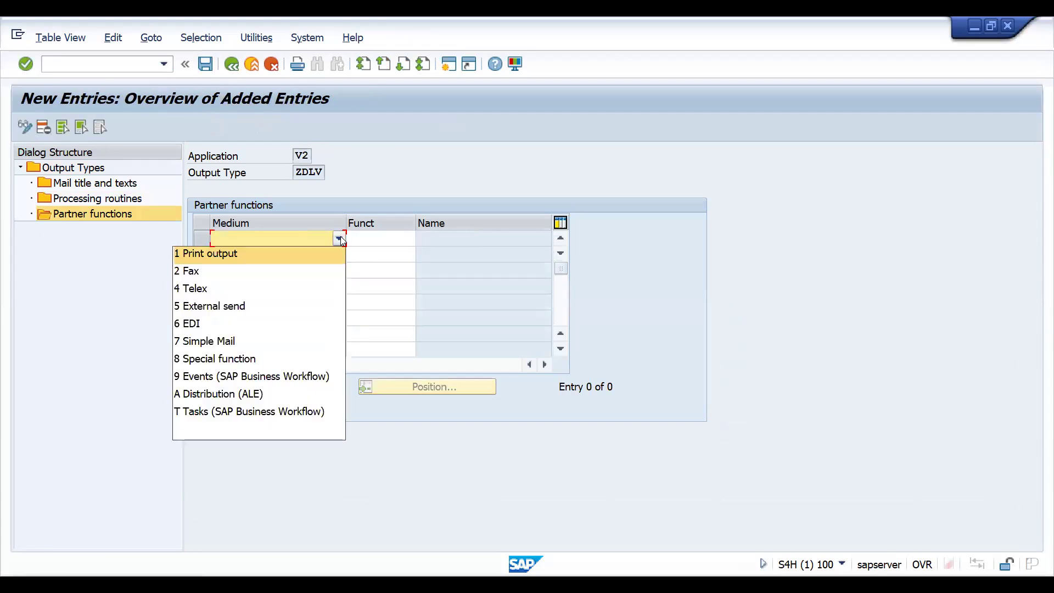
{"action": "left_click", "coordinate": [258, 306]}
{"action": "left_click", "coordinate": [370, 240]}
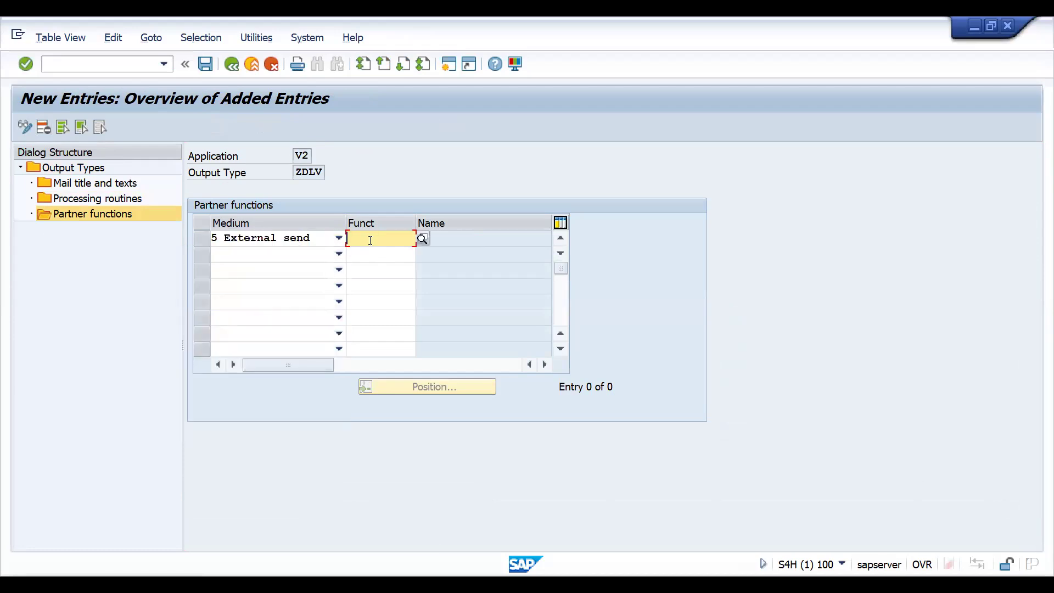
{"action": "type", "text": "SH"}
{"action": "key", "text": "Return"}
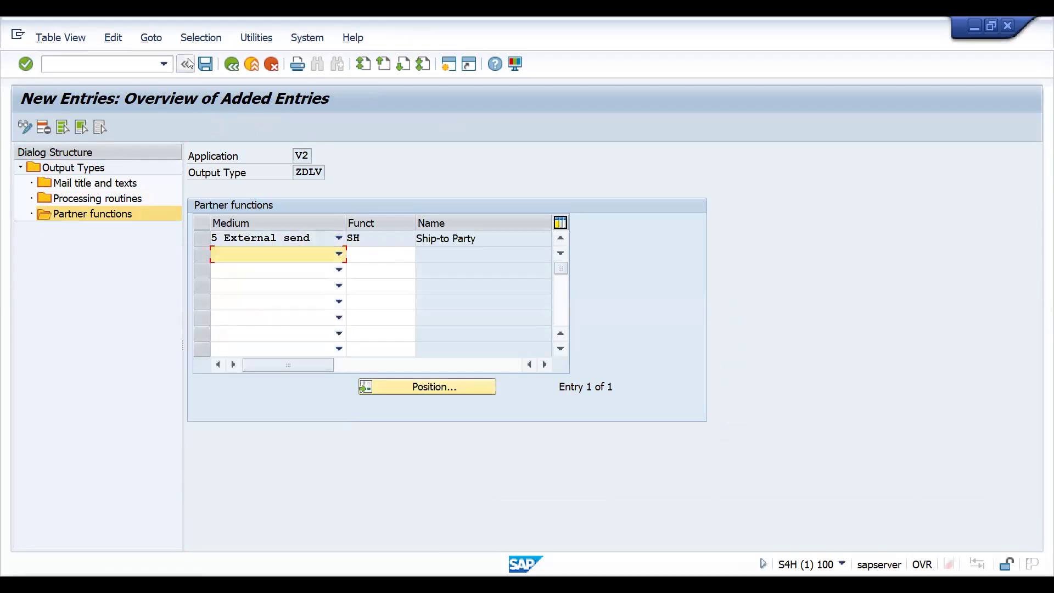
Save the output type changes and record them in customizing request S4HK905392.
{"action": "left_click", "coordinate": [200, 65]}
{"action": "left_click", "coordinate": [289, 299]}
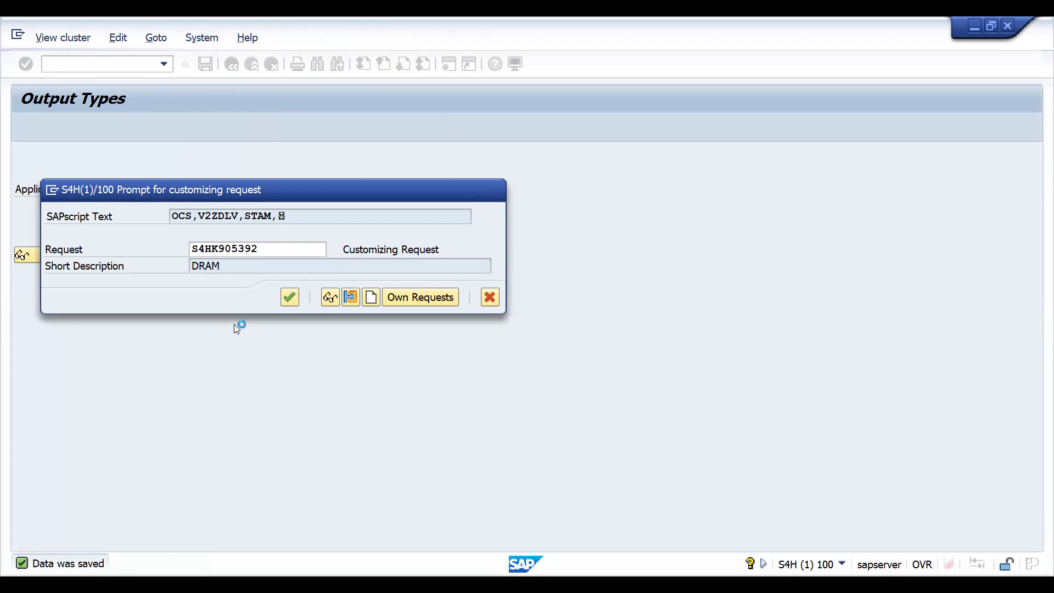
{"action": "key", "text": "Return"}
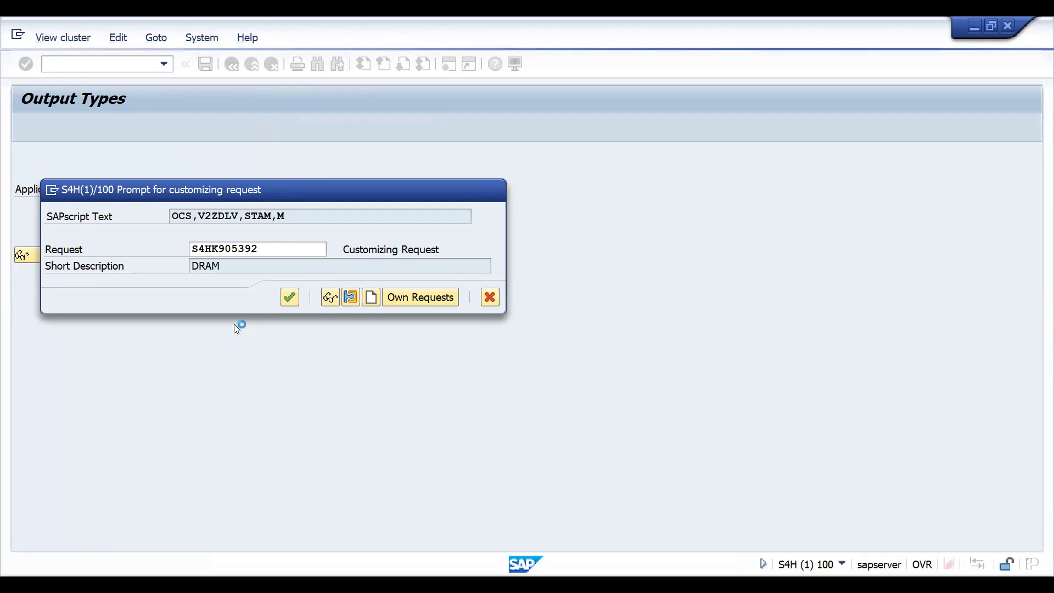
{"action": "key", "text": "Return"}
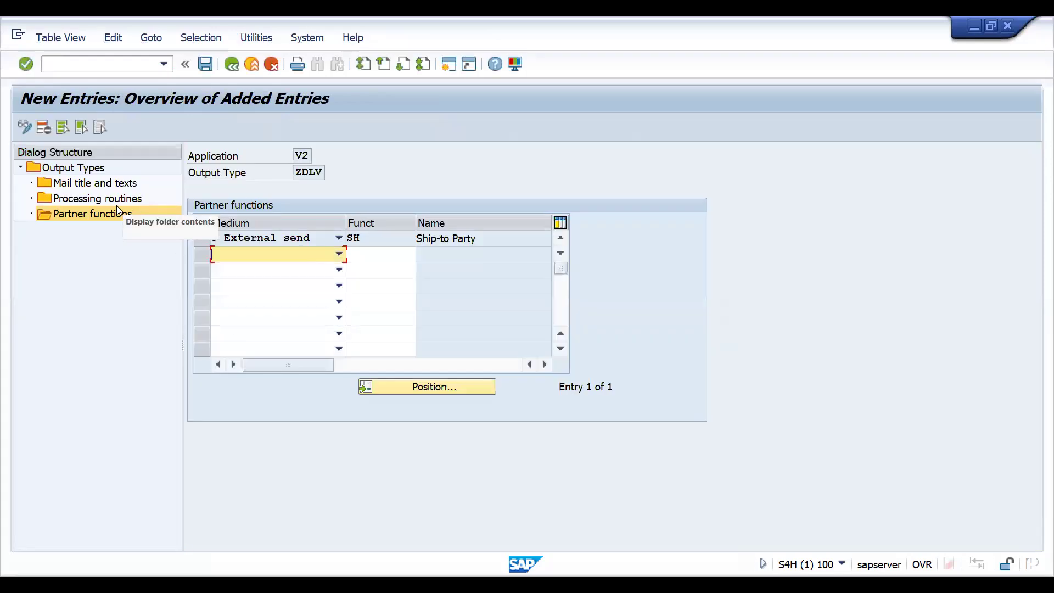
Check the PDF form assigned to ZDLV's print output processing routine and return to the output types overview.
{"action": "left_click", "coordinate": [117, 205]}
{"action": "double_click", "coordinate": [118, 209]}
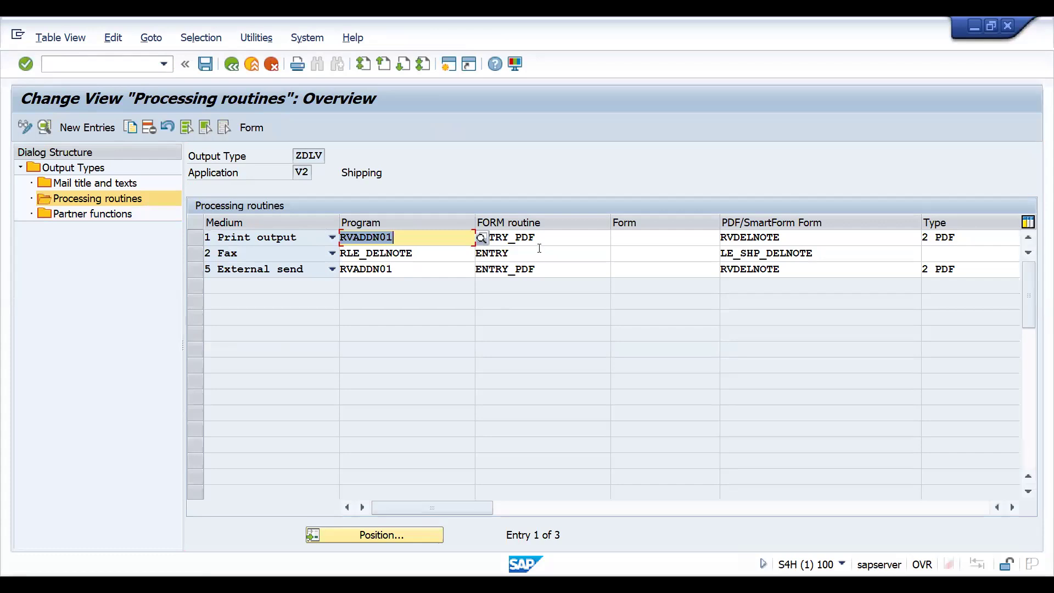
{"action": "left_click", "coordinate": [779, 238]}
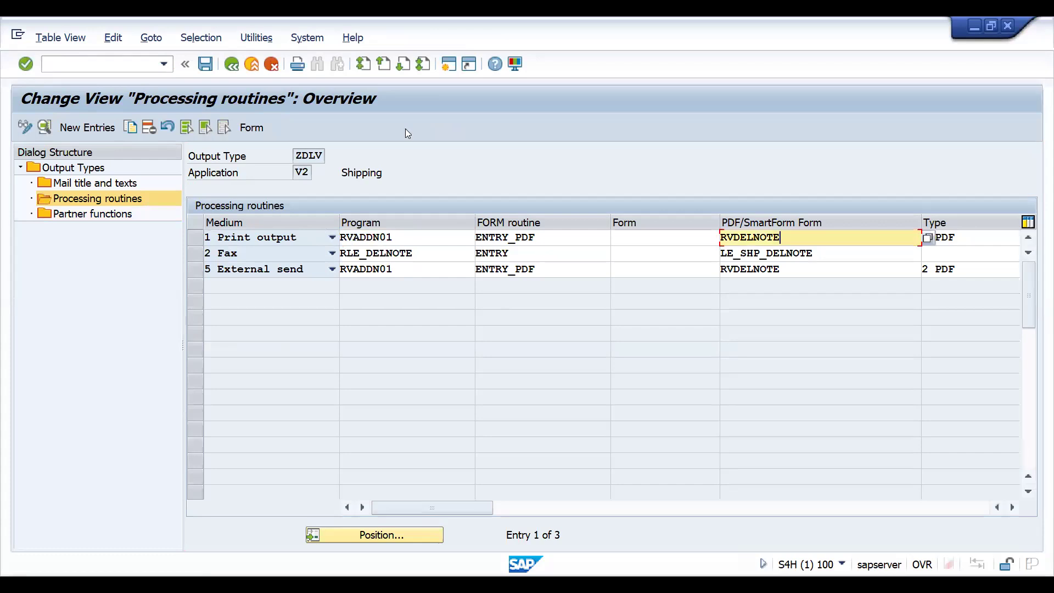
{"action": "left_click", "coordinate": [232, 64]}
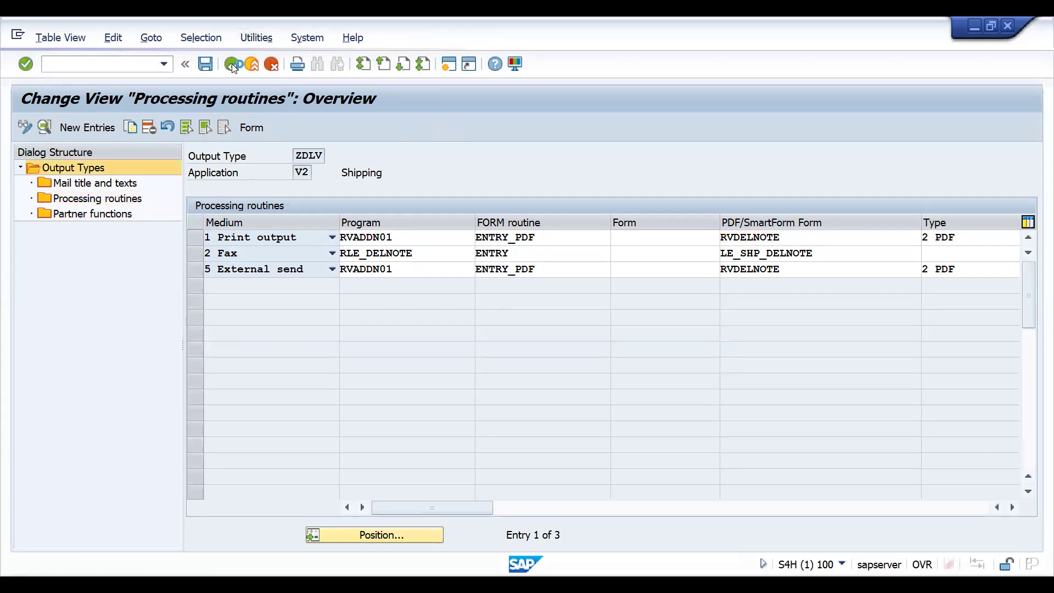
{"action": "left_click", "coordinate": [232, 64]}
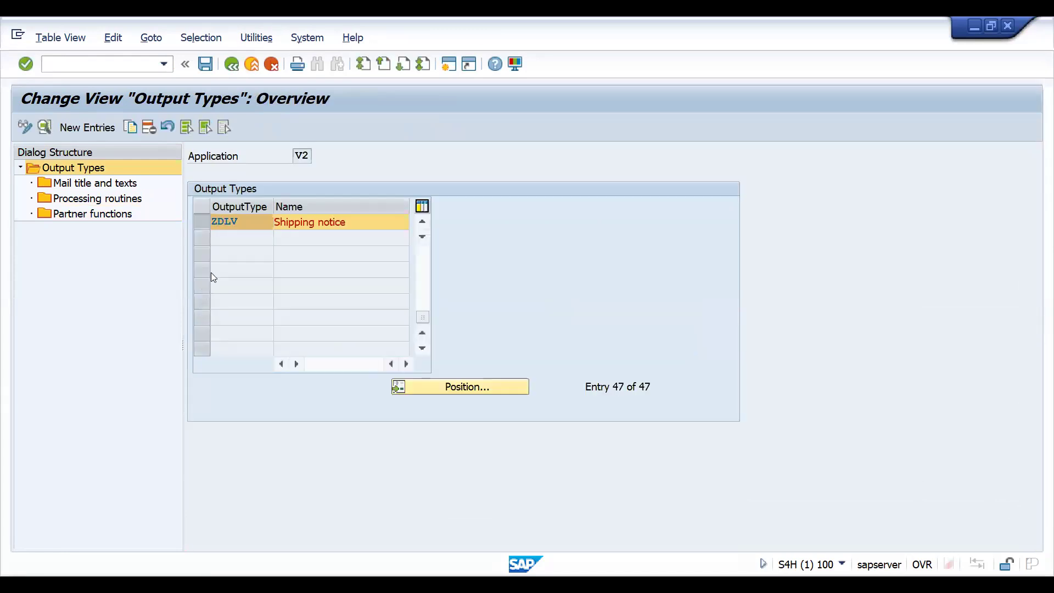
Return to the output control applications and open the procedures of application V2 Shipping.
{"action": "key", "text": "F3"}
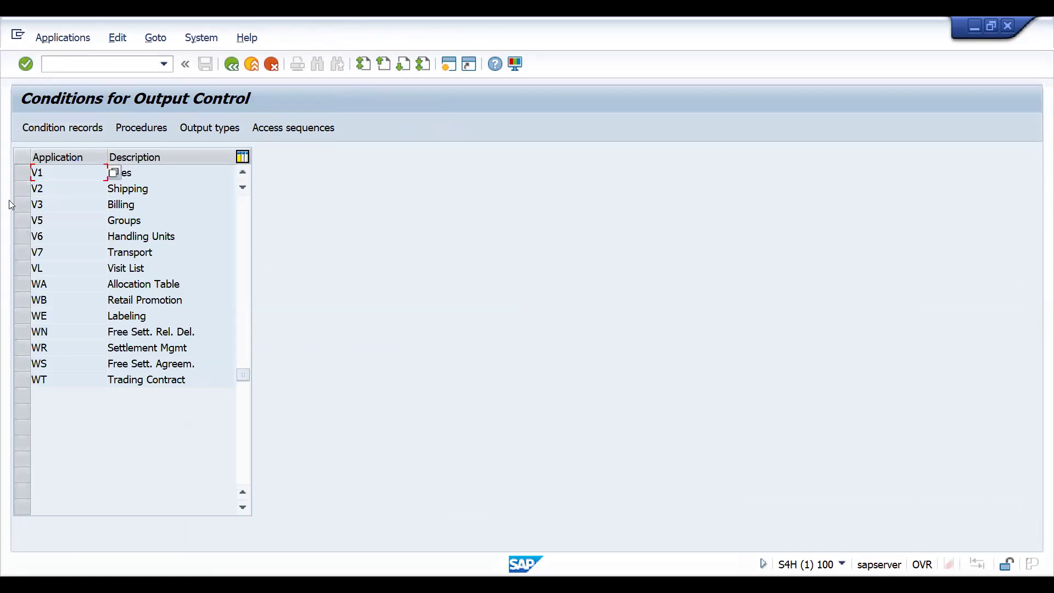
{"action": "left_click", "coordinate": [23, 191]}
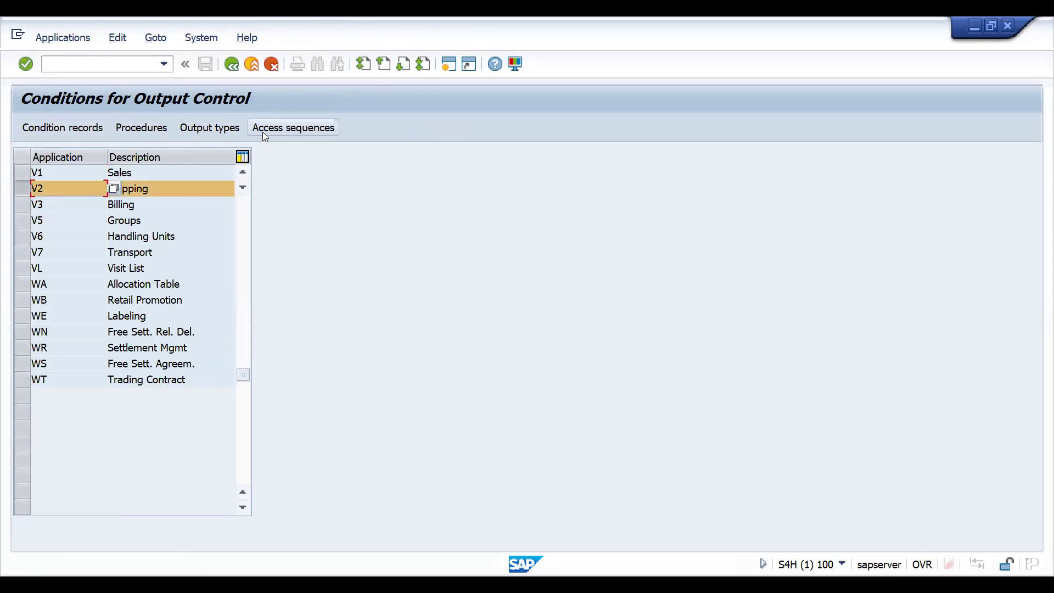
{"action": "left_click", "coordinate": [132, 129]}
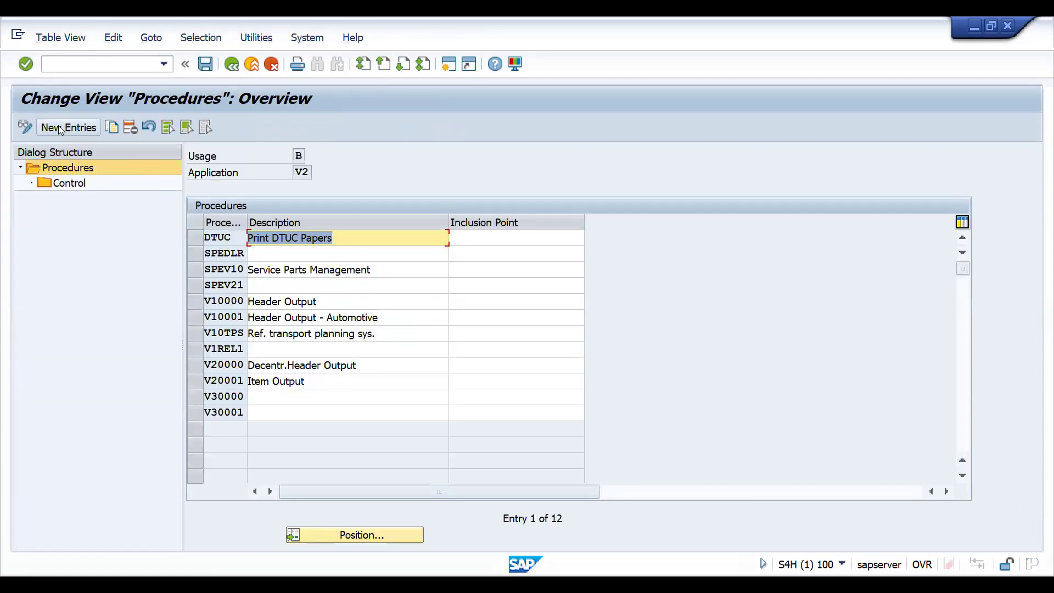
Review the control steps of the existing procedure V10000 Header Output and return to the procedures overview.
{"action": "left_click", "coordinate": [61, 128]}
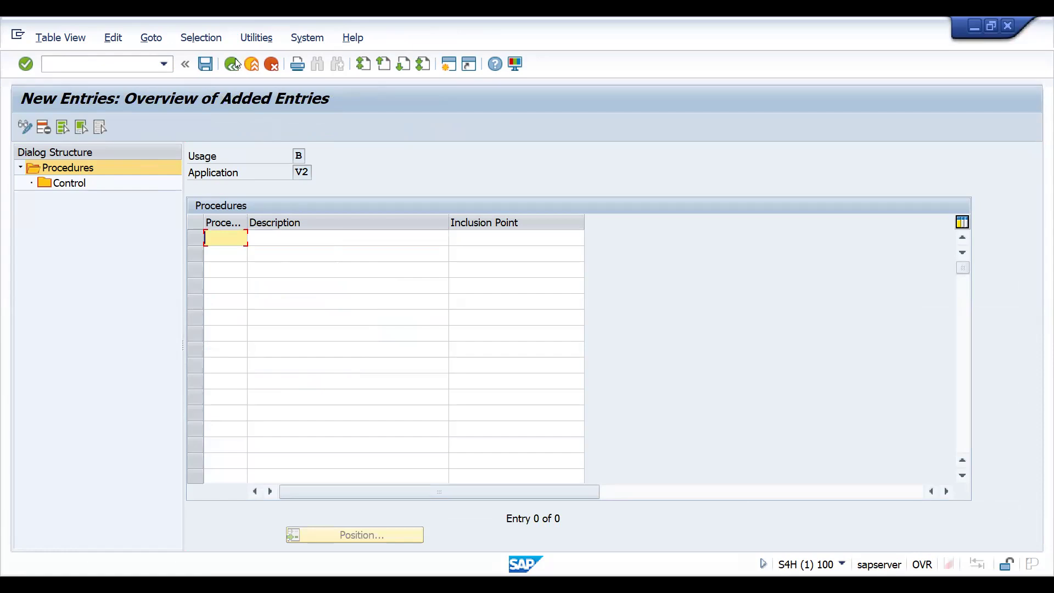
{"action": "key", "text": "F3"}
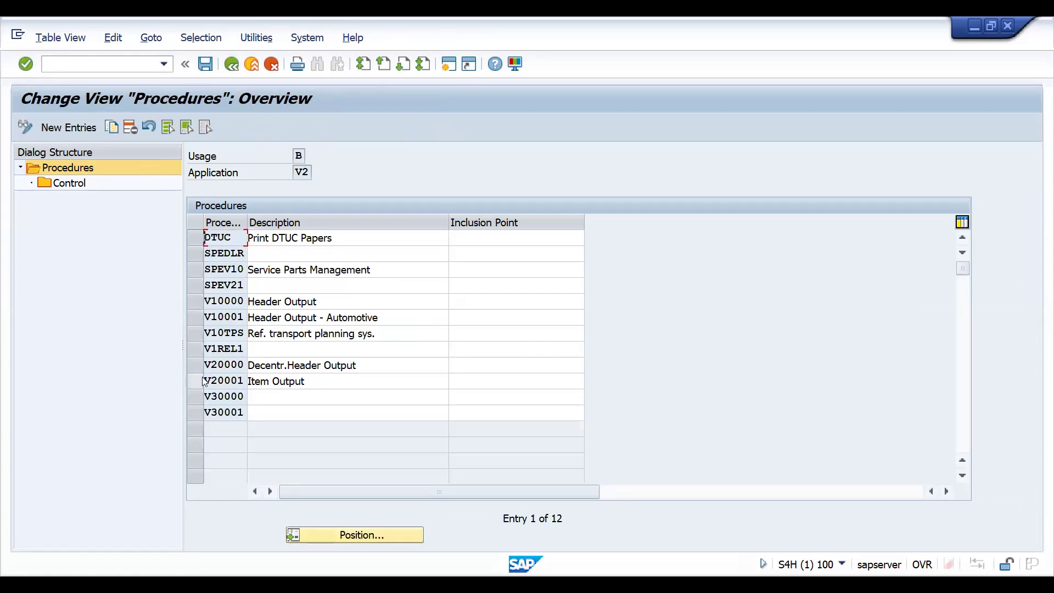
{"action": "left_click", "coordinate": [196, 302]}
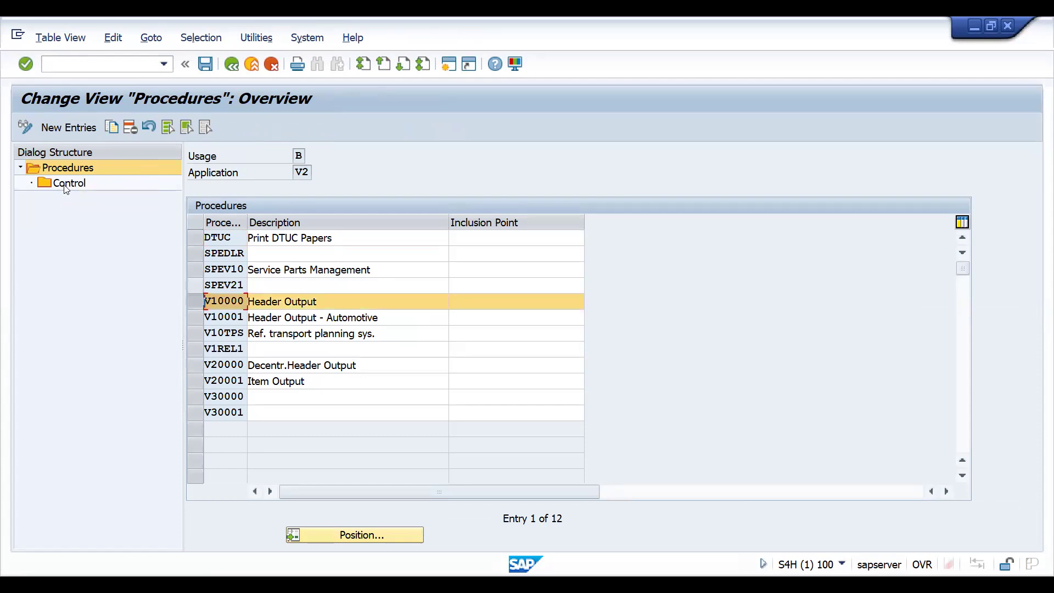
{"action": "left_click", "coordinate": [64, 185]}
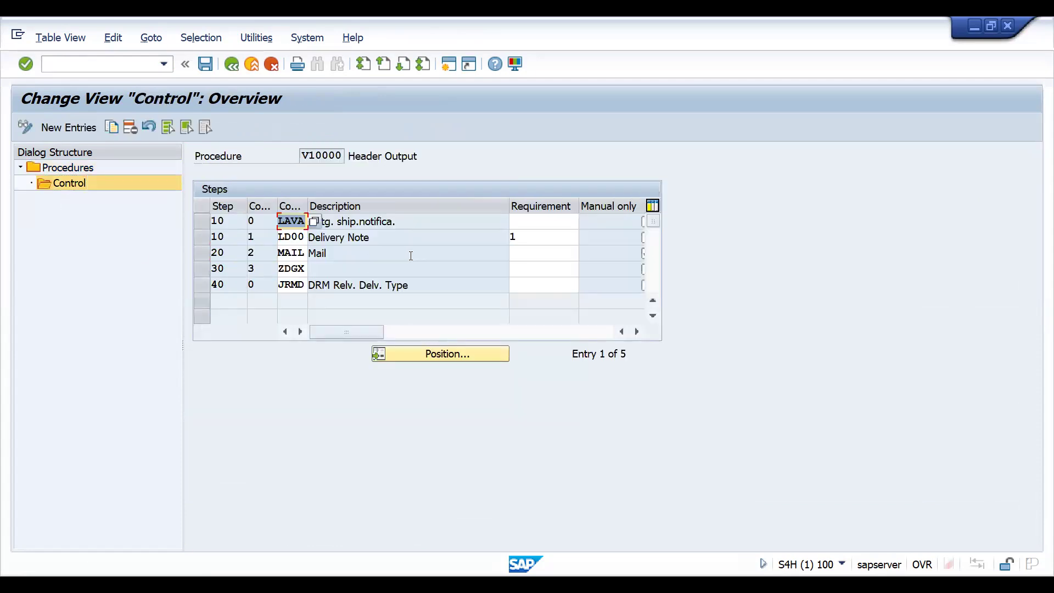
{"action": "key", "text": "F3"}
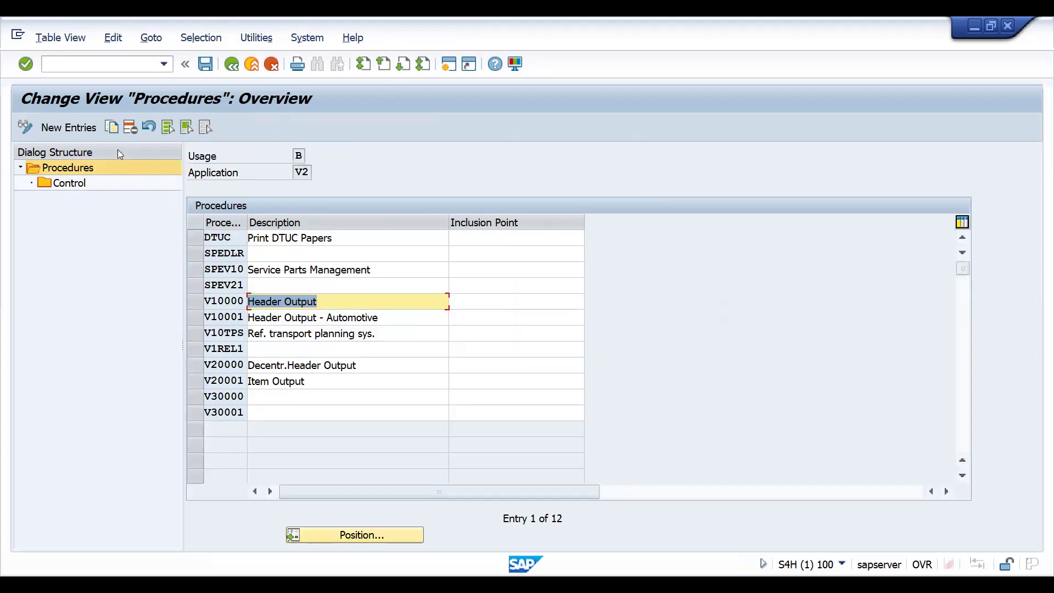
Create and save a new output procedure ZDLVNO with the description "shipping notify".
{"action": "left_click", "coordinate": [69, 130]}
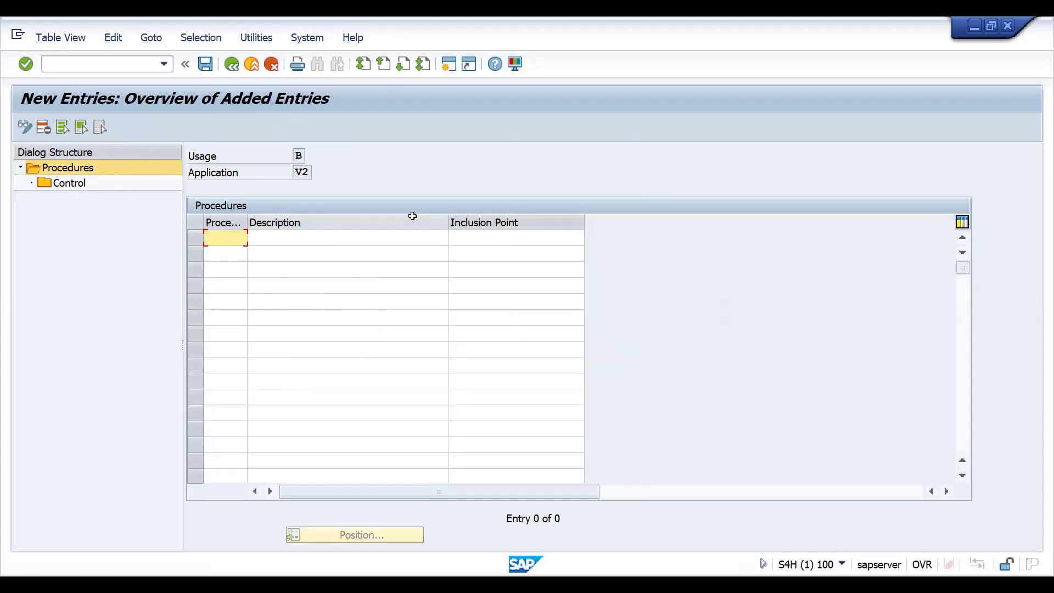
{"action": "type", "text": "z"}
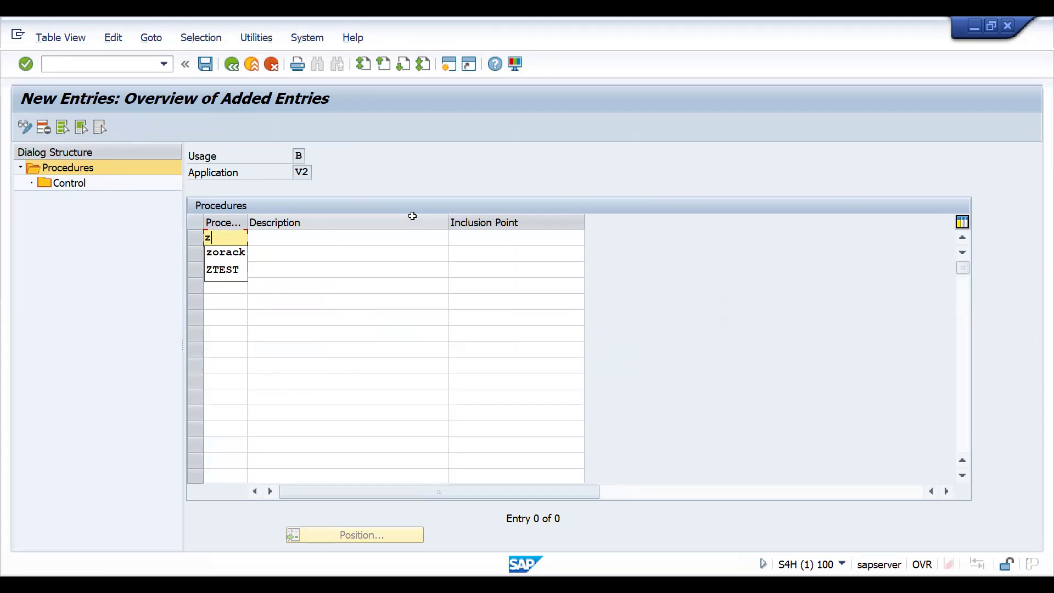
{"action": "type", "text": "dlvno"}
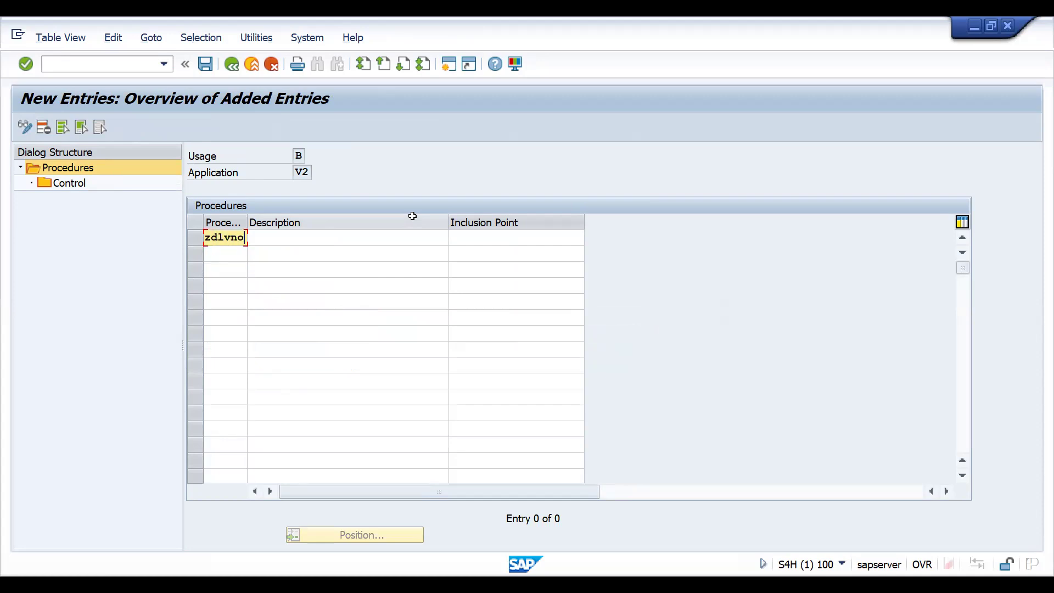
{"action": "key", "text": "Tab"}
{"action": "type", "text": "ship"}
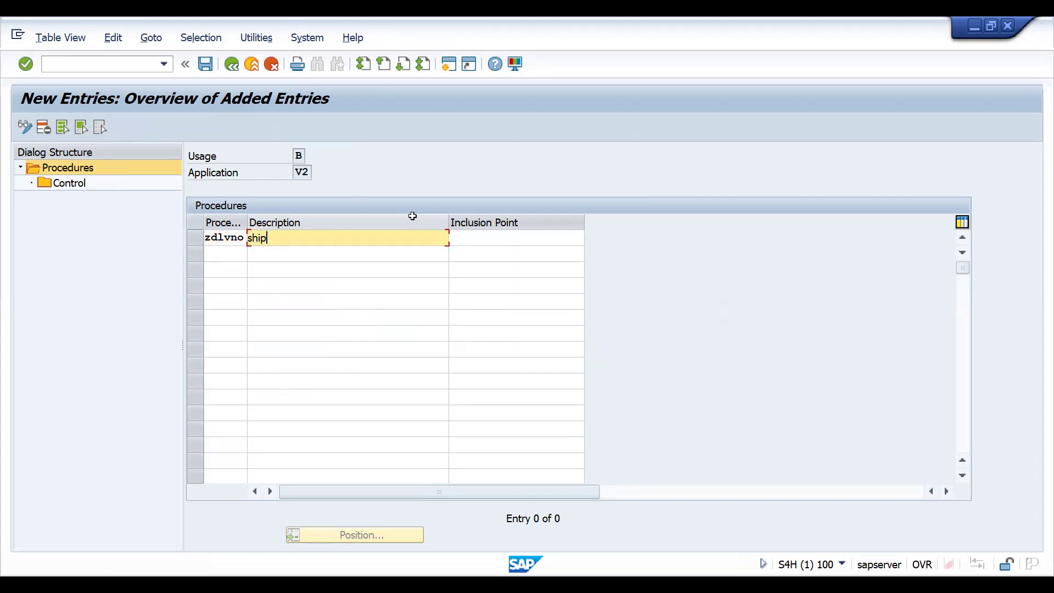
{"action": "type", "text": "ping notify"}
{"action": "key", "text": "Return"}
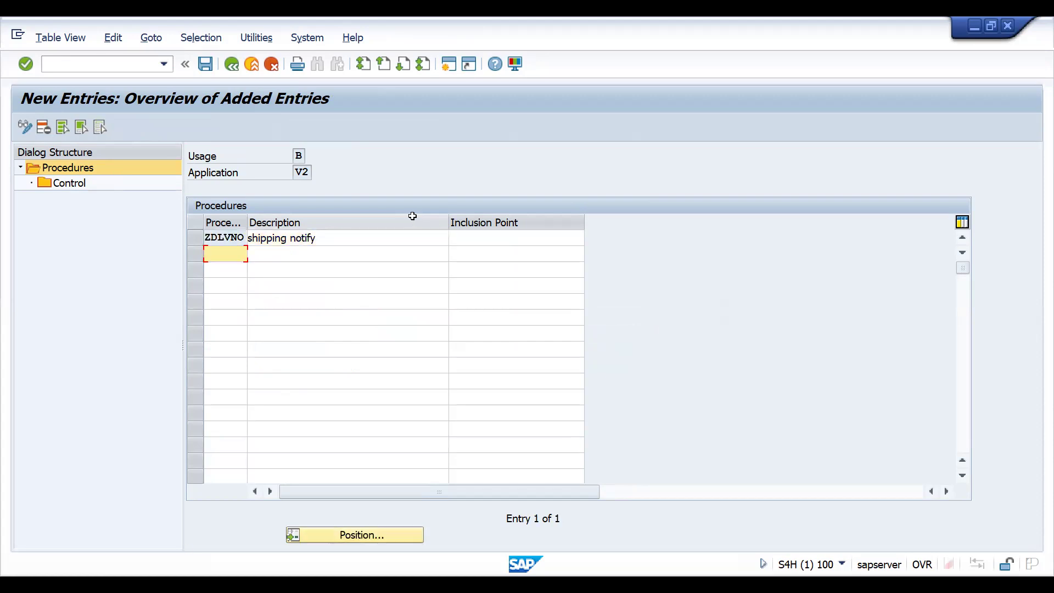
{"action": "key", "text": "ctrl+s"}
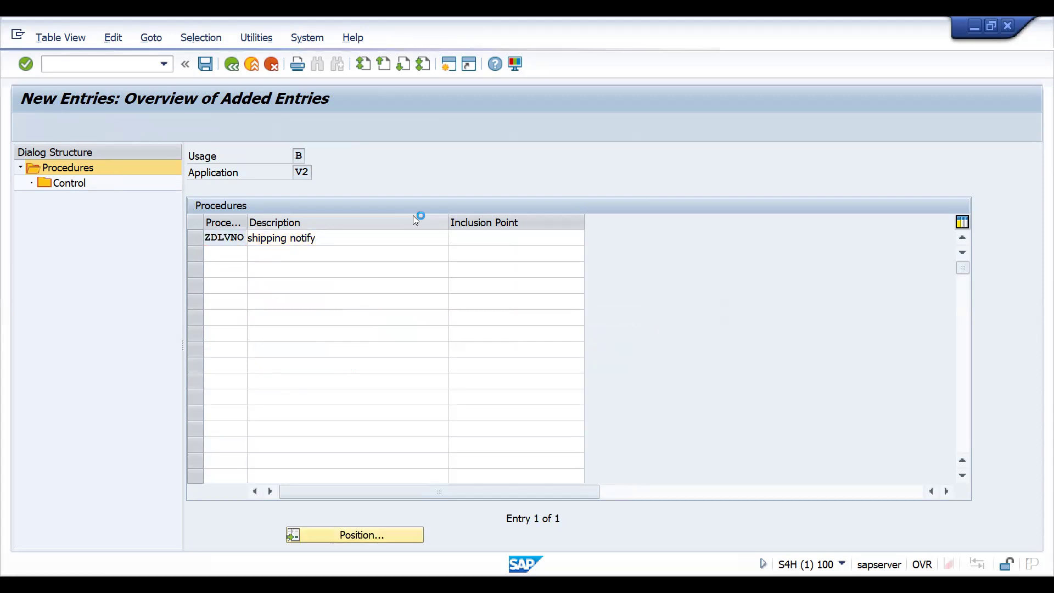
{"action": "key", "text": "Return"}
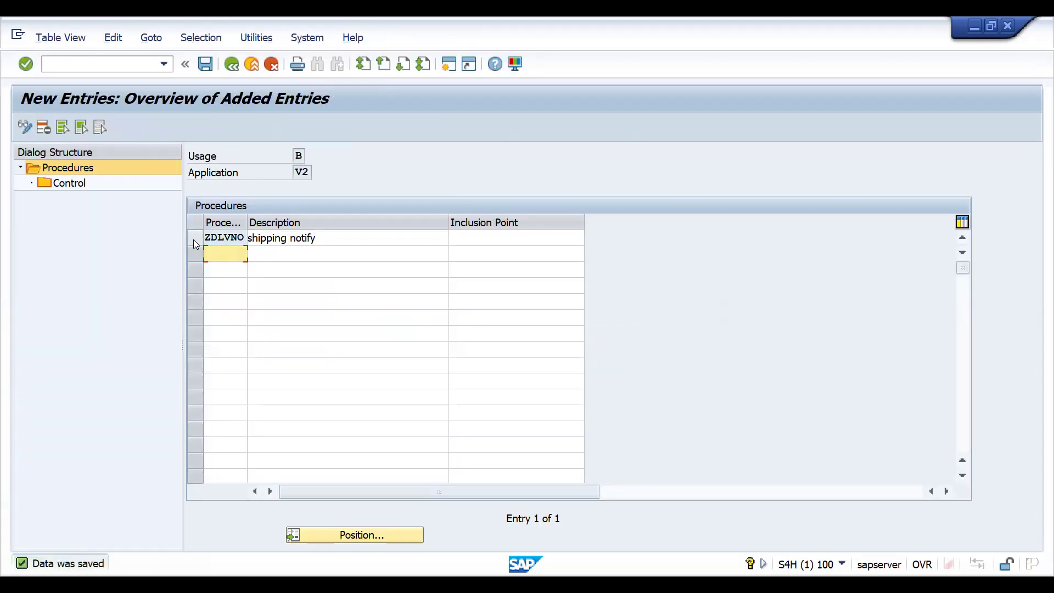
Add control step 10 with condition type ZDLV "Shipping notice" to procedure ZDLVNO.
{"action": "left_click", "coordinate": [196, 238]}
{"action": "left_click", "coordinate": [66, 184]}
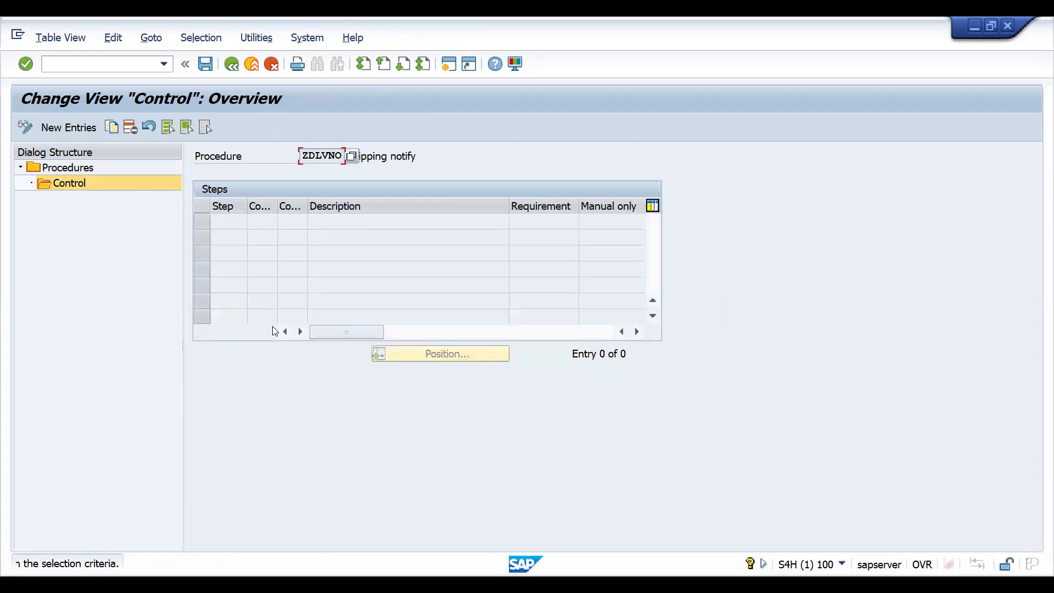
{"action": "left_click", "coordinate": [52, 127]}
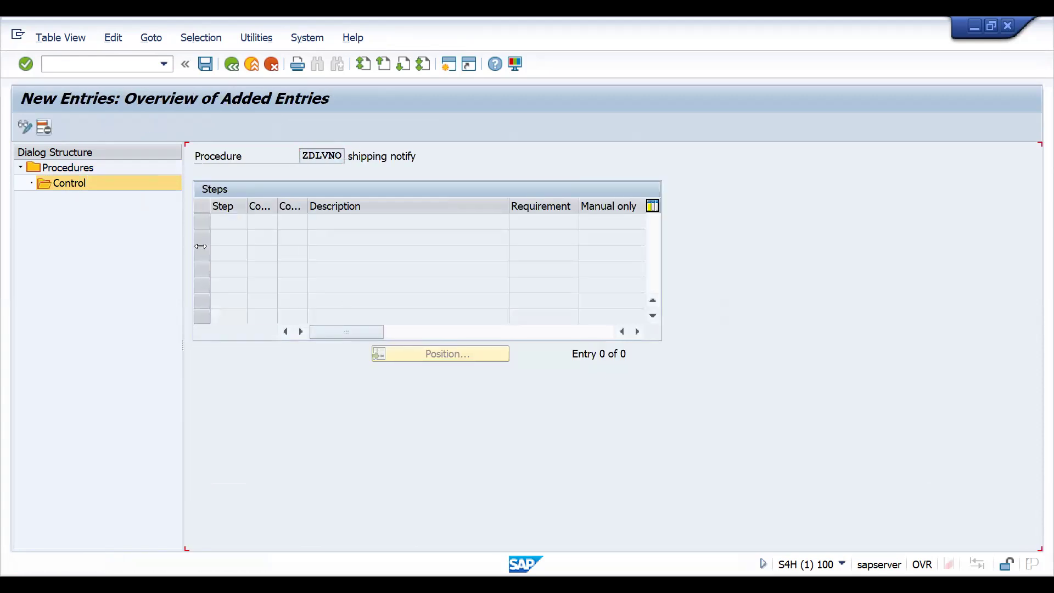
{"action": "type", "text": "10"}
{"action": "key", "text": "Tab"}
{"action": "key", "text": "Tab"}
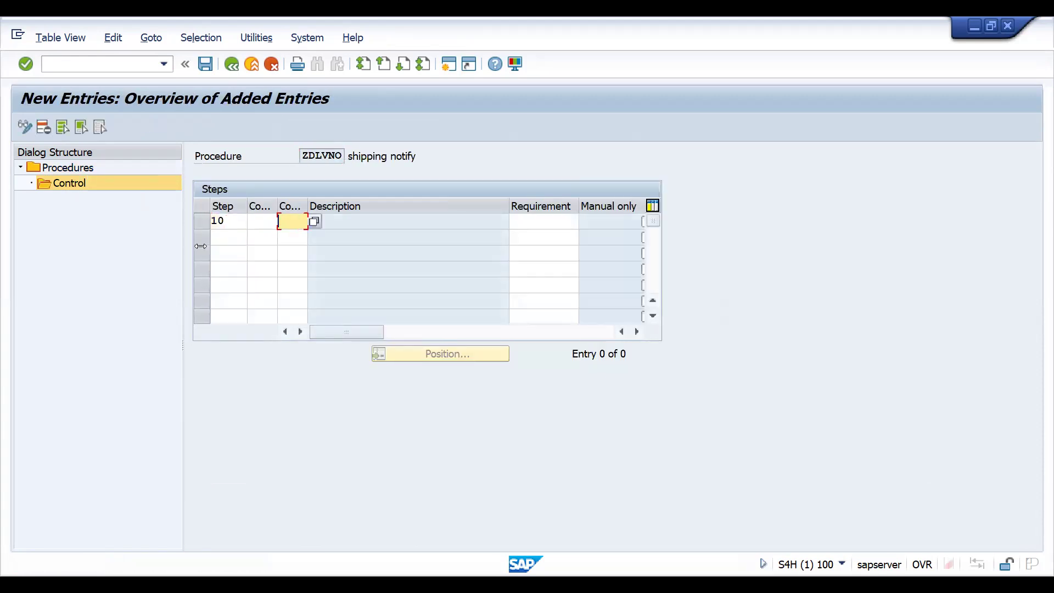
{"action": "left_click", "coordinate": [314, 221]}
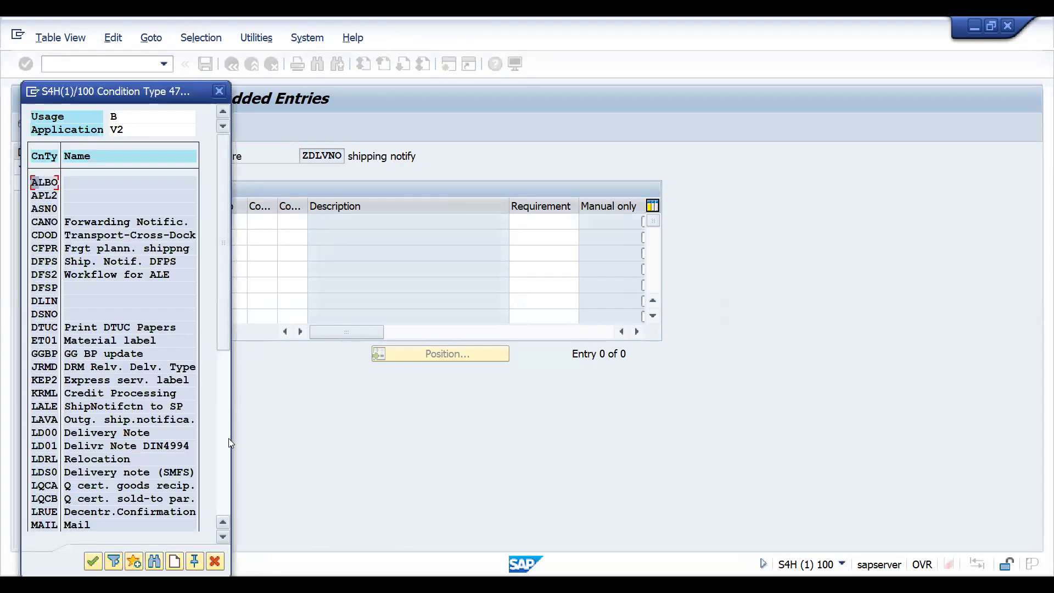
{"action": "left_click_drag", "start_coordinate": [223, 314], "coordinate": [223, 475]}
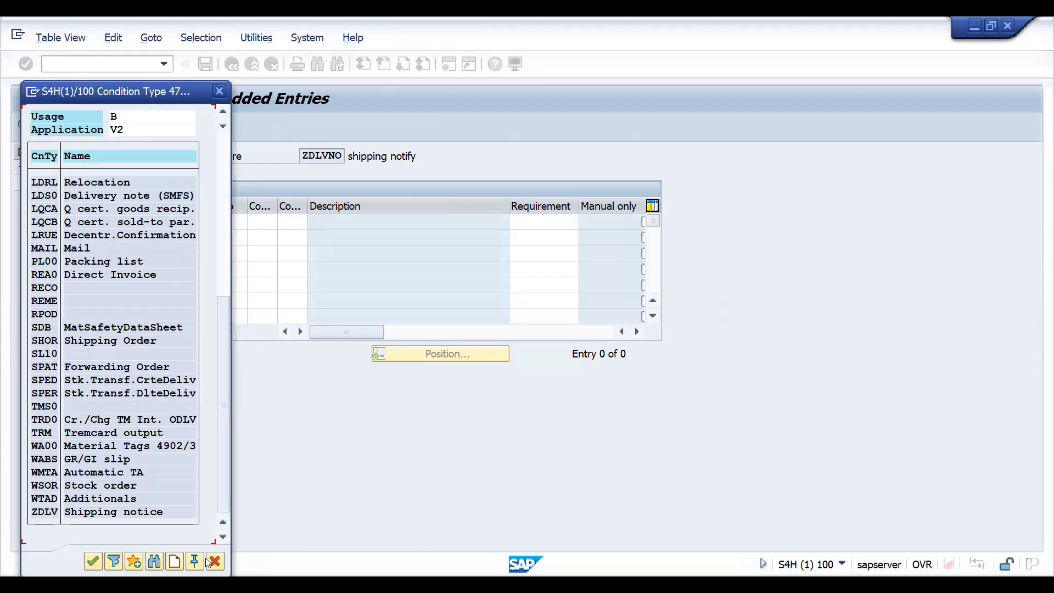
{"action": "double_click", "coordinate": [42, 512]}
{"action": "key", "text": "Return"}
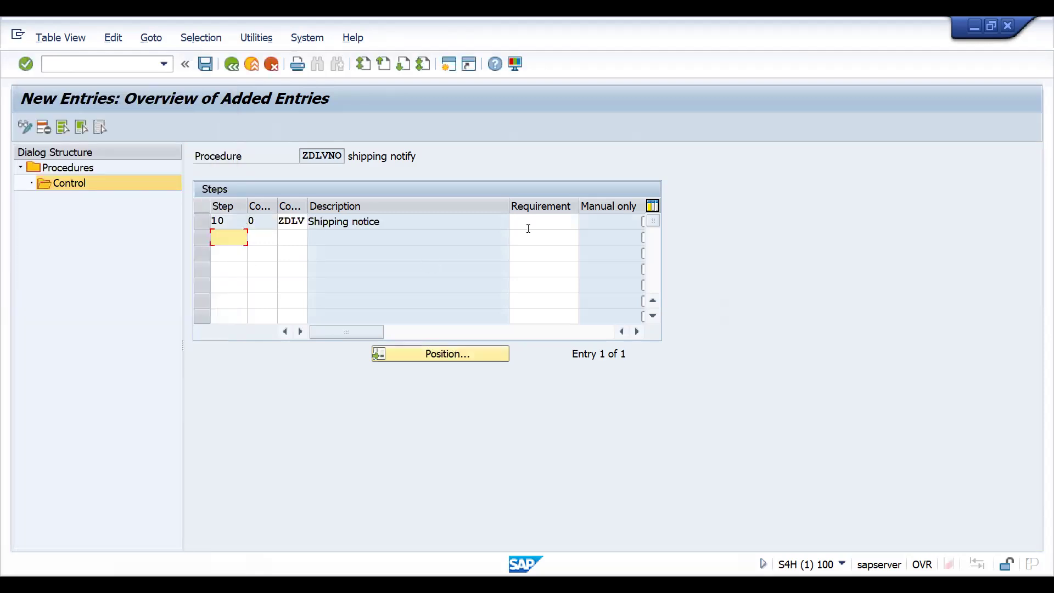
Look up the available requirement routines for ZDLVNO's step 10, including Delivery GI posted, and close the list.
{"action": "left_click", "coordinate": [533, 224]}
{"action": "key", "text": "F4"}
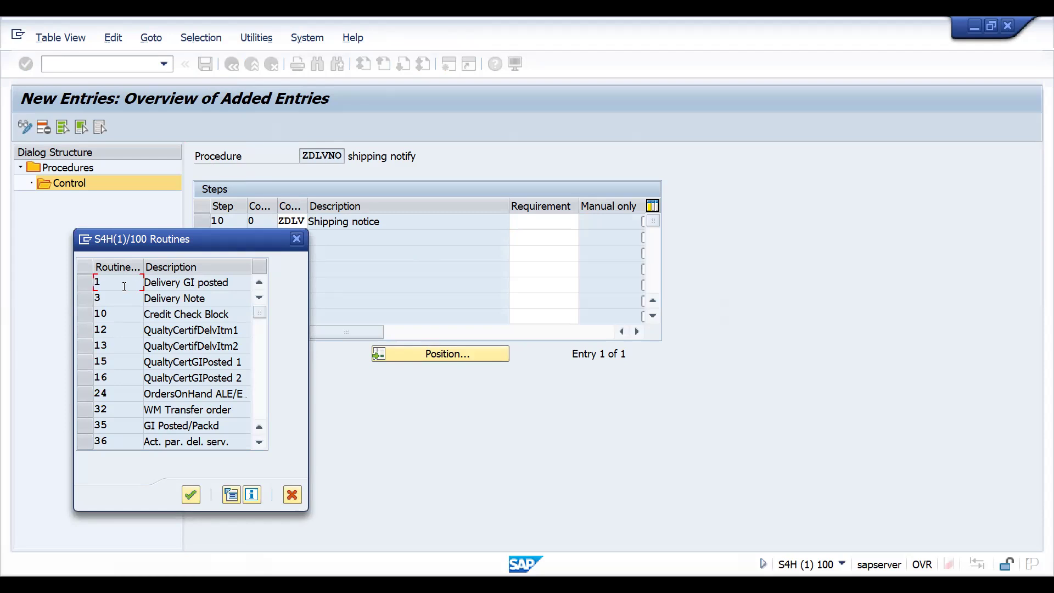
{"action": "left_click", "coordinate": [89, 284]}
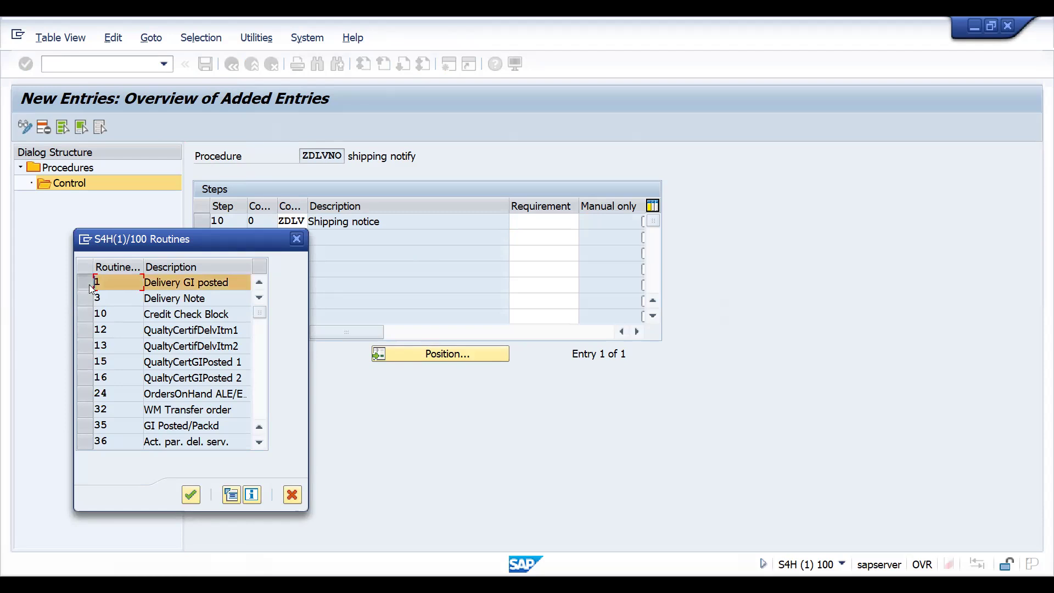
{"action": "left_click", "coordinate": [89, 285]}
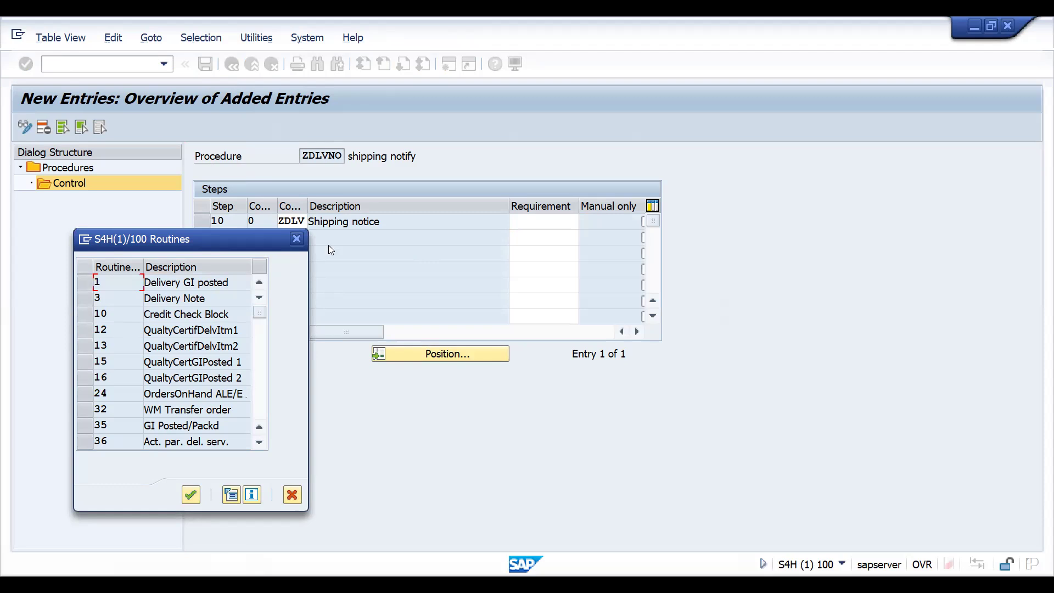
{"action": "left_click", "coordinate": [297, 240]}
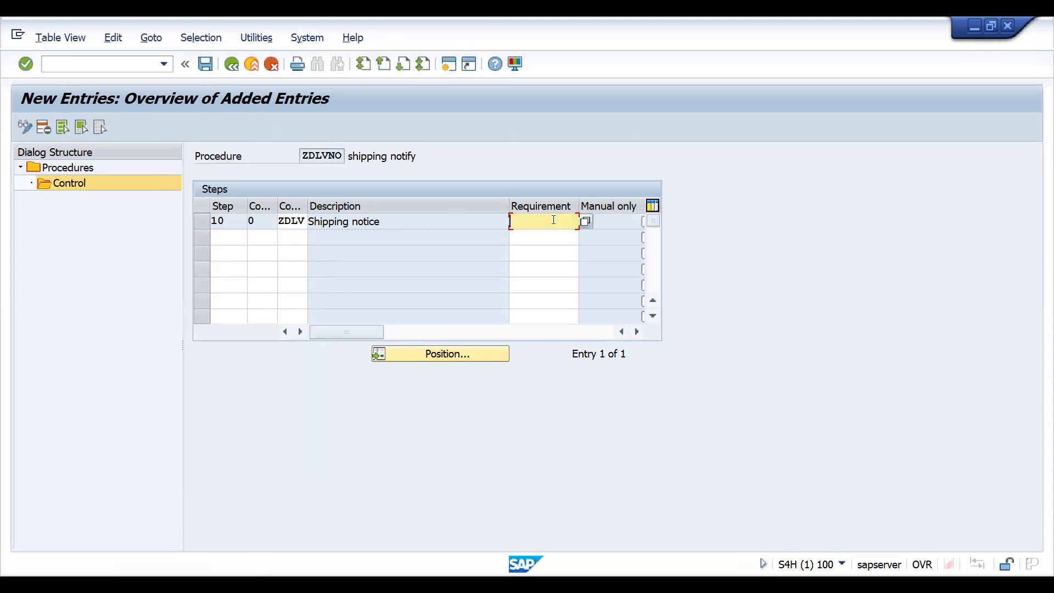
Set the requirement of ZDLVNO's step 10 to 1, save the control data and return to the applications list.
{"action": "key", "text": "ctrl+s"}
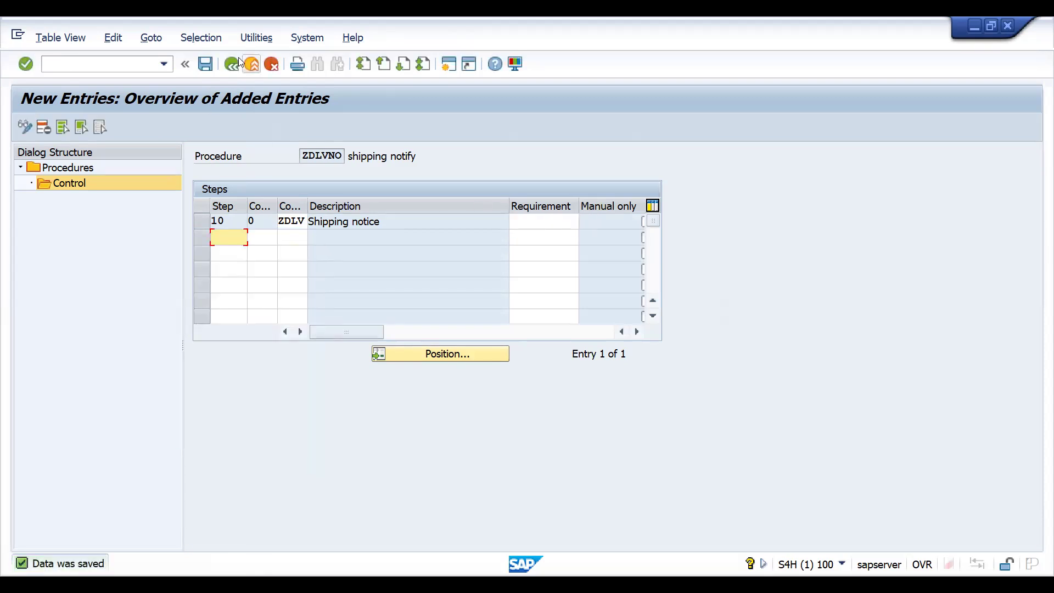
{"action": "left_click", "coordinate": [233, 62]}
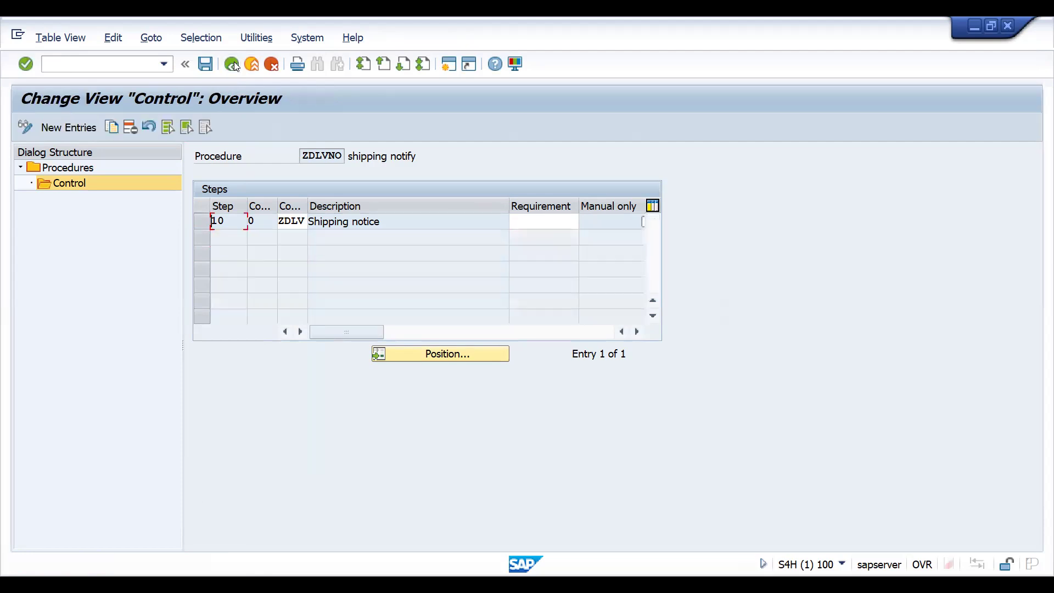
{"action": "left_click", "coordinate": [517, 221]}
{"action": "type", "text": "1"}
{"action": "double_click", "coordinate": [516, 222]}
{"action": "key", "text": "ctrl+s"}
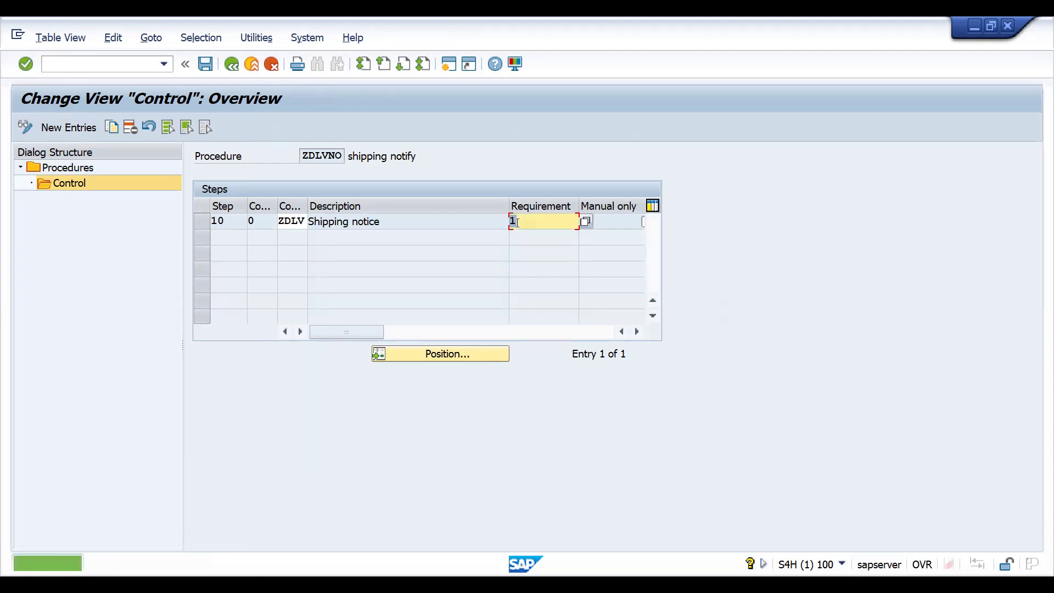
{"action": "key", "text": "F3"}
{"action": "key", "text": "F3"}
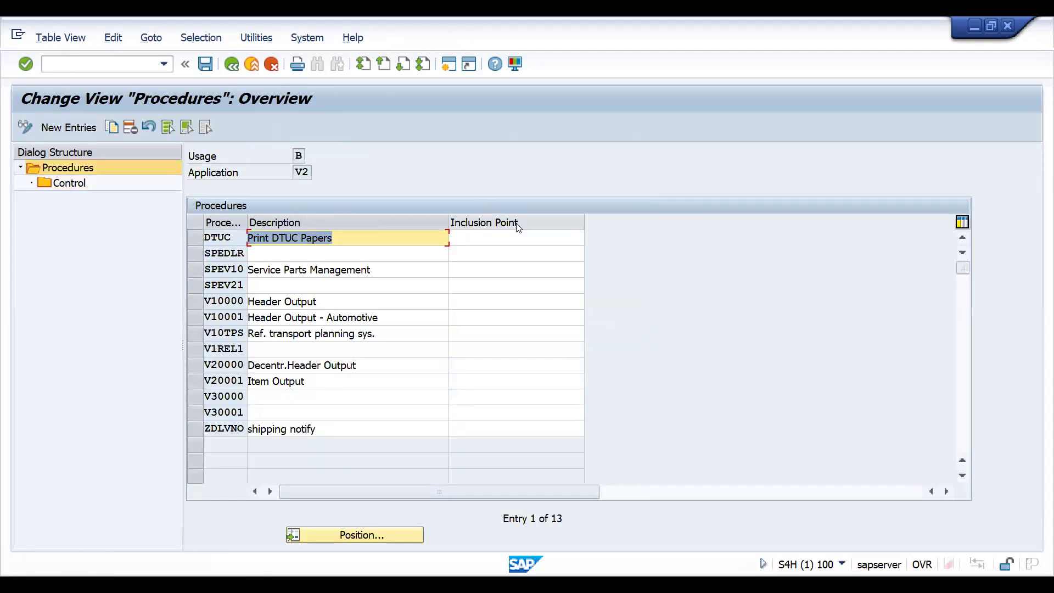
{"action": "key", "text": "F3"}
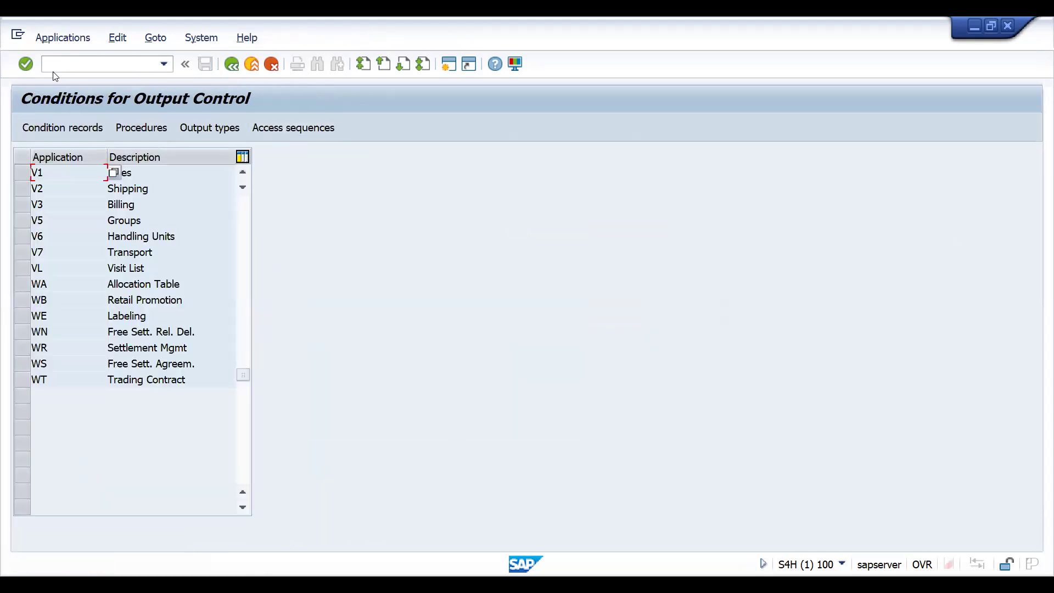
Switch to the delivery types customizing, position to delivery type DLF and open its details.
{"action": "left_click", "coordinate": [65, 69]}
{"action": "type", "text": "/novlk"}
{"action": "key", "text": "Return"}
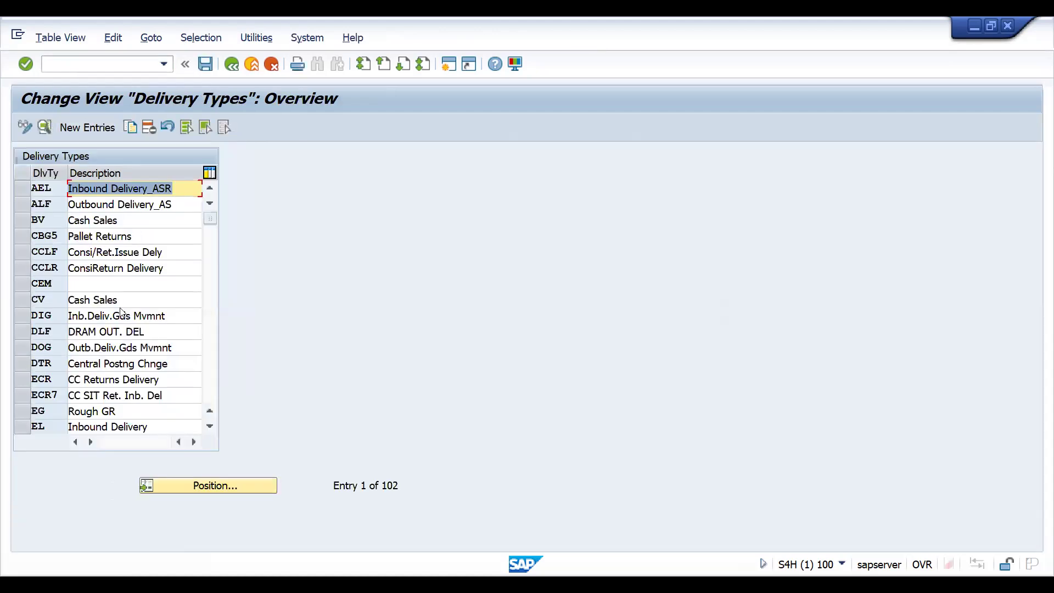
{"action": "left_click", "coordinate": [234, 484]}
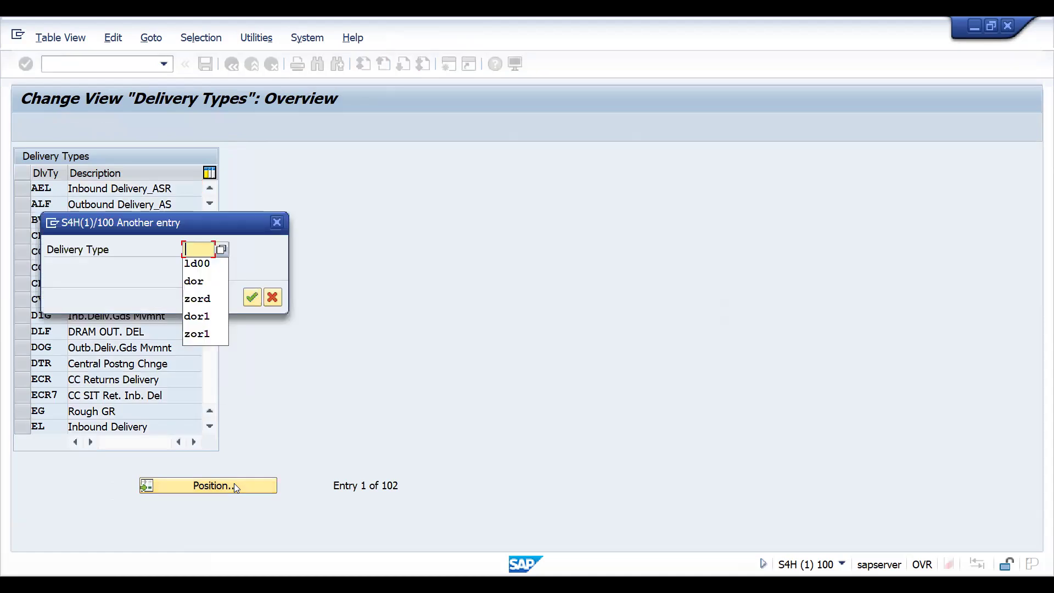
{"action": "type", "text": "dlf"}
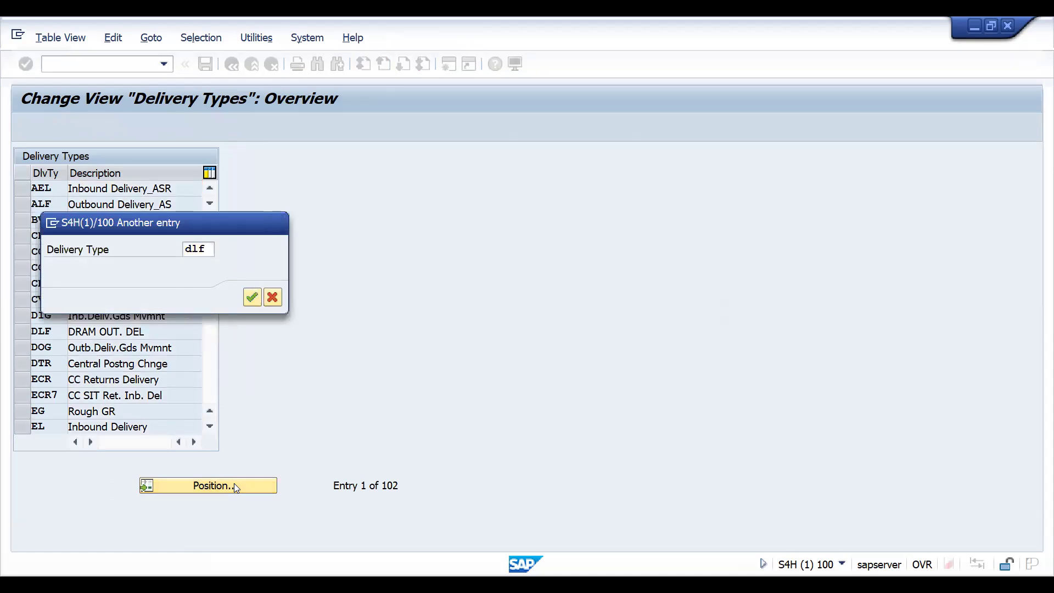
{"action": "key", "text": "Return"}
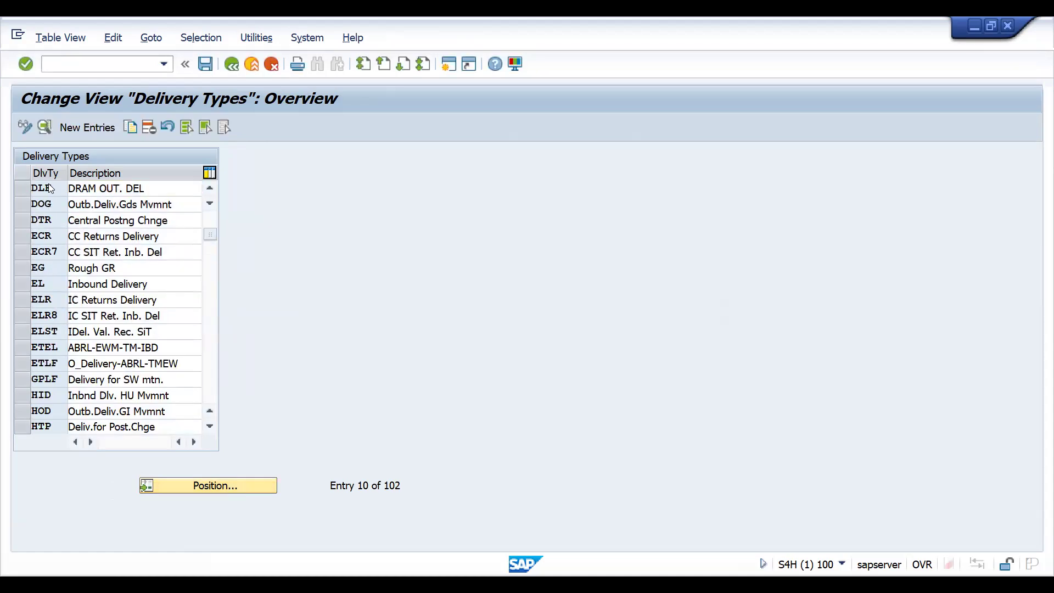
{"action": "key", "text": "F2"}
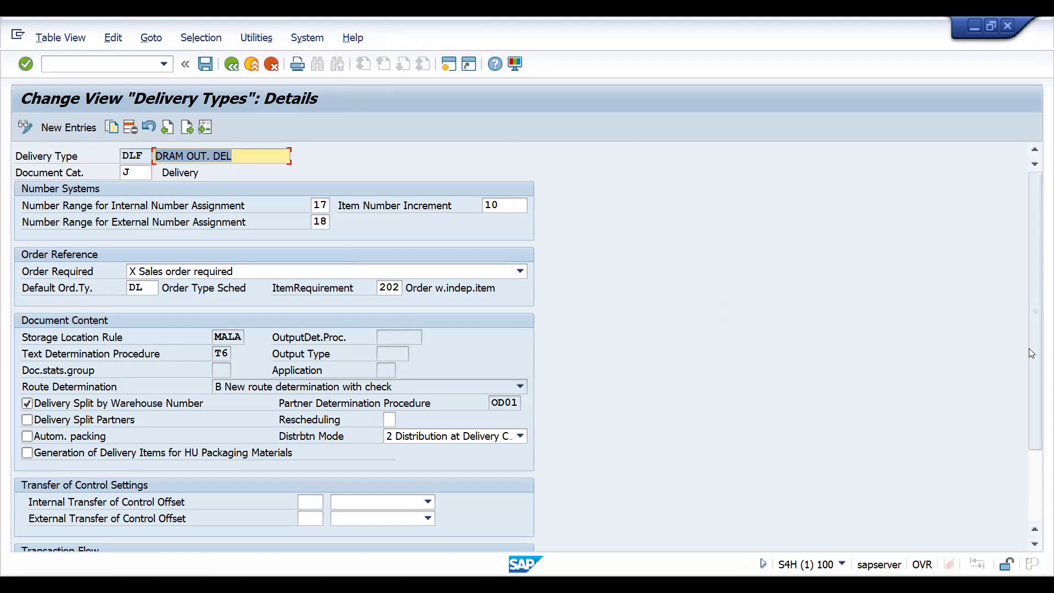
Switch to the customizing project execution (SPRO) and open the SAP Reference IMG.
{"action": "left_click_drag", "start_coordinate": [1033, 352], "coordinate": [1013, 304]}
{"action": "left_click", "coordinate": [93, 67]}
{"action": "type", "text": "/nspro"}
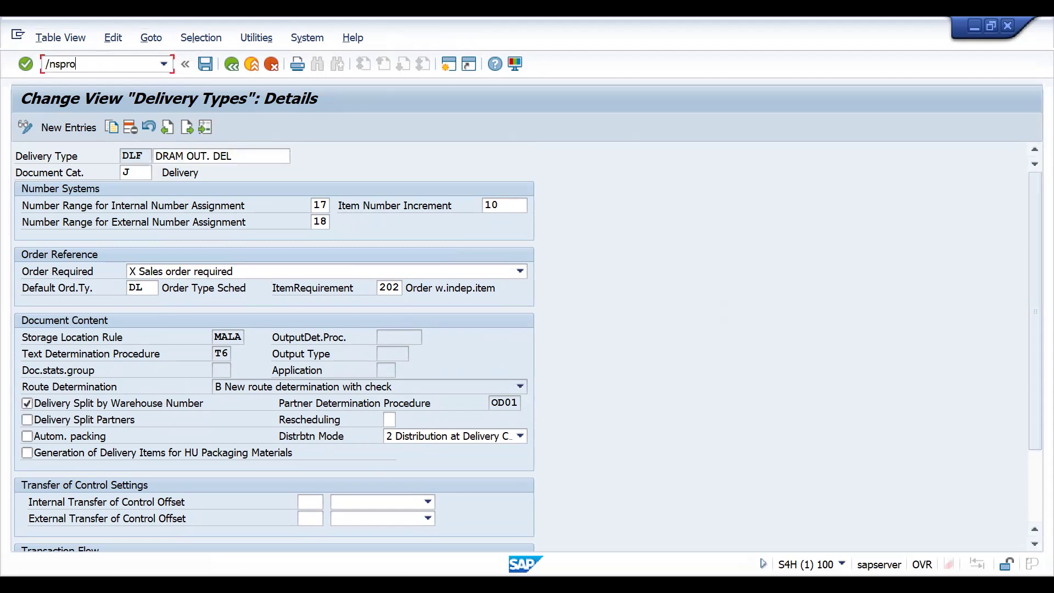
{"action": "key", "text": "Return"}
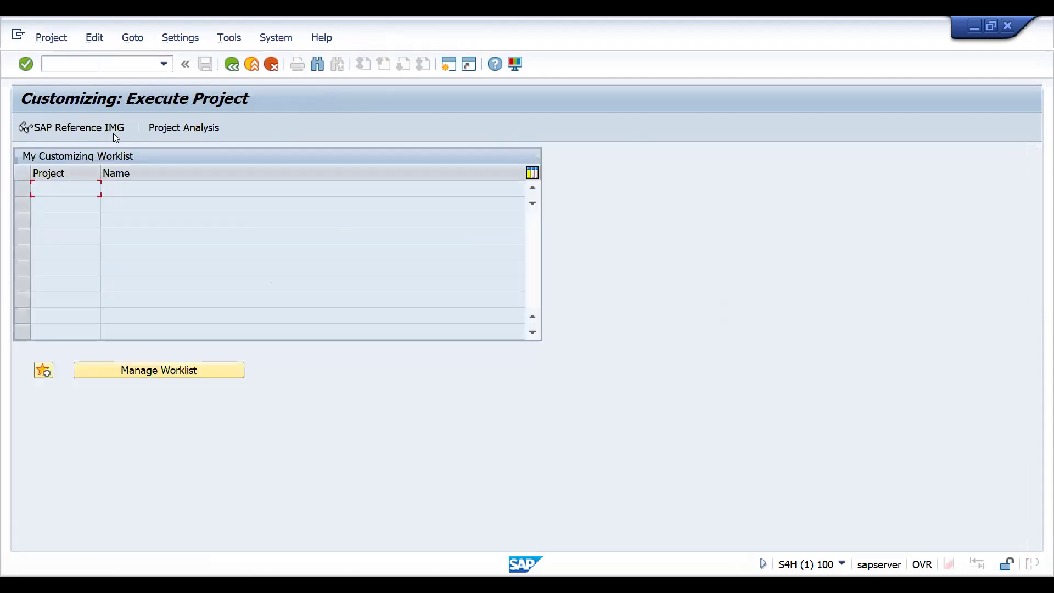
{"action": "left_click", "coordinate": [97, 133]}
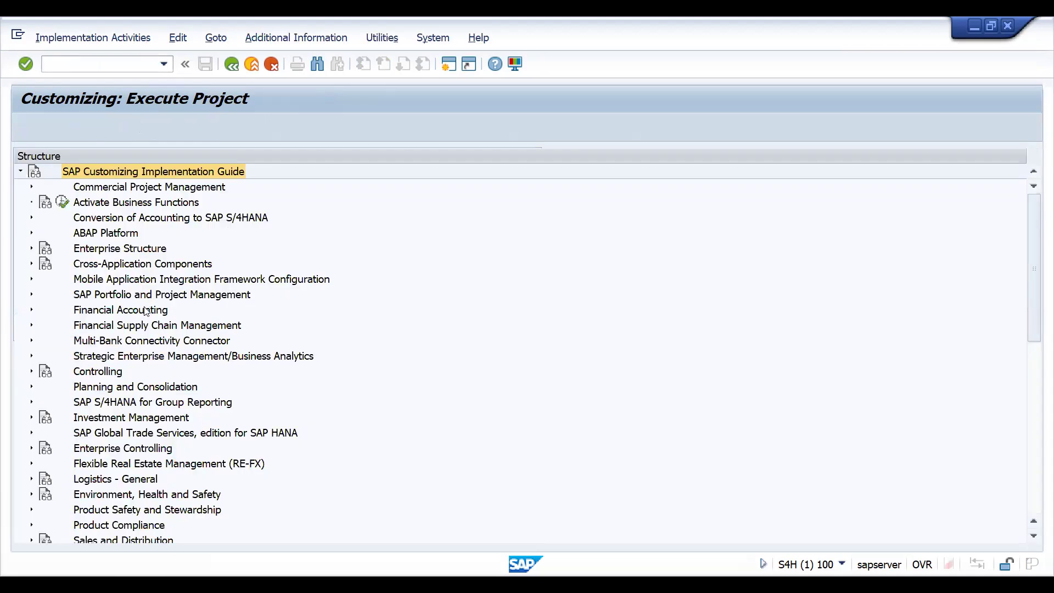
Find the Logistics Execution node in the implementation guide and expand it.
{"action": "left_click", "coordinate": [145, 310]}
{"action": "key", "text": "Down"}
{"action": "key", "text": "Down"}
{"action": "key", "text": "Down"}
{"action": "key", "text": "Down"}
{"action": "key", "text": "Down"}
{"action": "key", "text": "Down"}
{"action": "key", "text": "Down"}
{"action": "key", "text": "Down"}
{"action": "key", "text": "Down"}
{"action": "key", "text": "Down"}
{"action": "key", "text": "Down"}
{"action": "key", "text": "Down"}
{"action": "key", "text": "Down"}
{"action": "key", "text": "Down"}
{"action": "key", "text": "Down"}
{"action": "key", "text": "Down"}
{"action": "key", "text": "Down"}
{"action": "key", "text": "Down"}
{"action": "key", "text": "Down"}
{"action": "key", "text": "Down"}
{"action": "key", "text": "Down"}
{"action": "key", "text": "Up"}
{"action": "key", "text": "Up"}
{"action": "key", "text": "Up"}
{"action": "key", "text": "Up"}
{"action": "key", "text": "Up"}
{"action": "key", "text": "Up"}
{"action": "key", "text": "Up"}
{"action": "key", "text": "Up"}
{"action": "key", "text": "Up"}
{"action": "key", "text": "Right"}
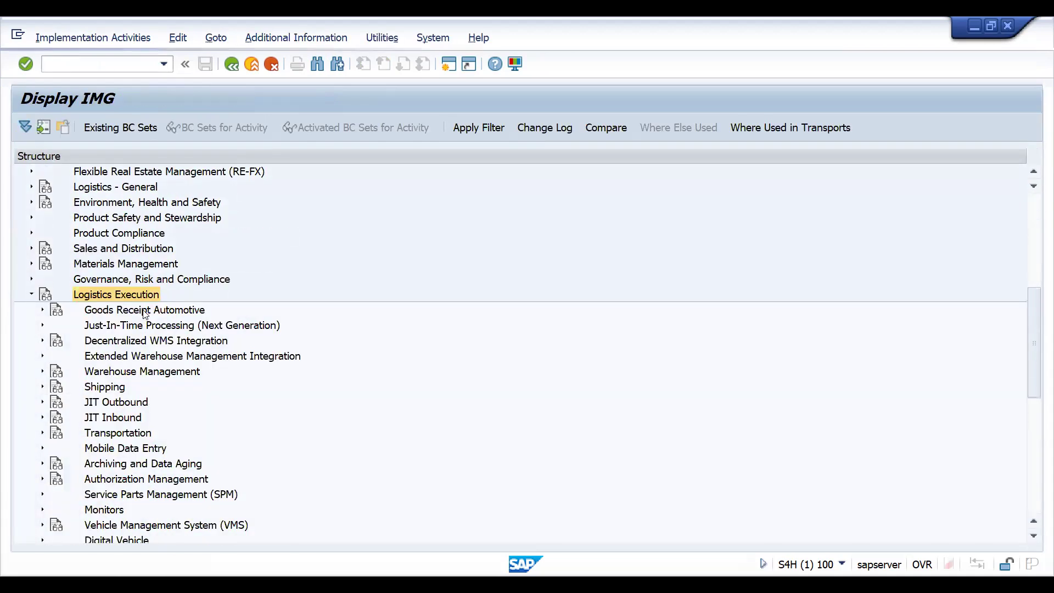
Expand Shipping under Logistics Execution, including its Basic Shipping Functions node.
{"action": "key", "text": "Down"}
{"action": "key", "text": "Down"}
{"action": "key", "text": "Down"}
{"action": "key", "text": "Down"}
{"action": "key", "text": "Down"}
{"action": "key", "text": "Down"}
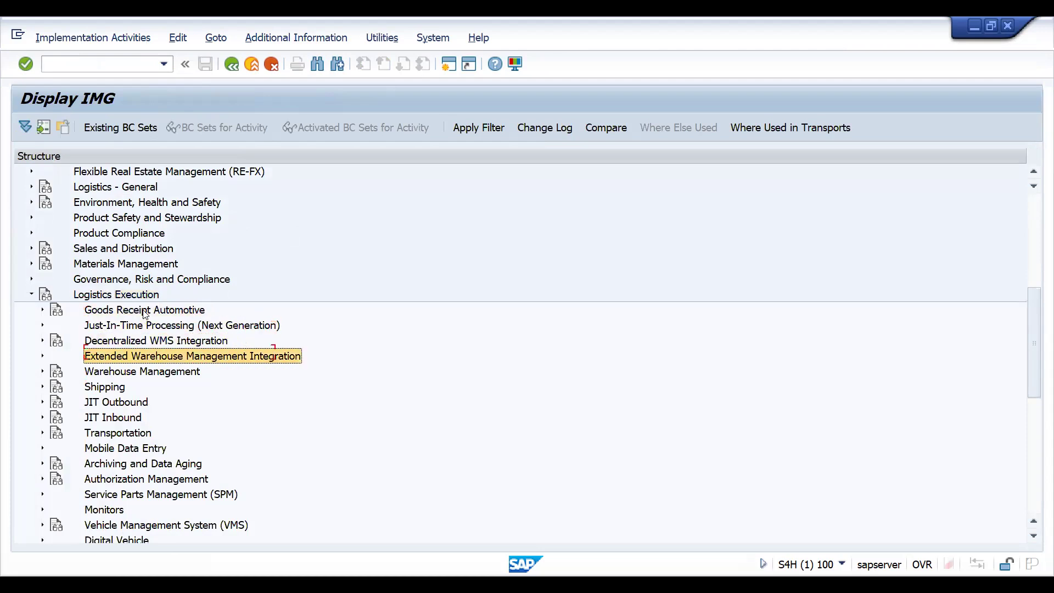
{"action": "key", "text": "Right"}
{"action": "key", "text": "Down"}
{"action": "key", "text": "Down"}
{"action": "key", "text": "Up"}
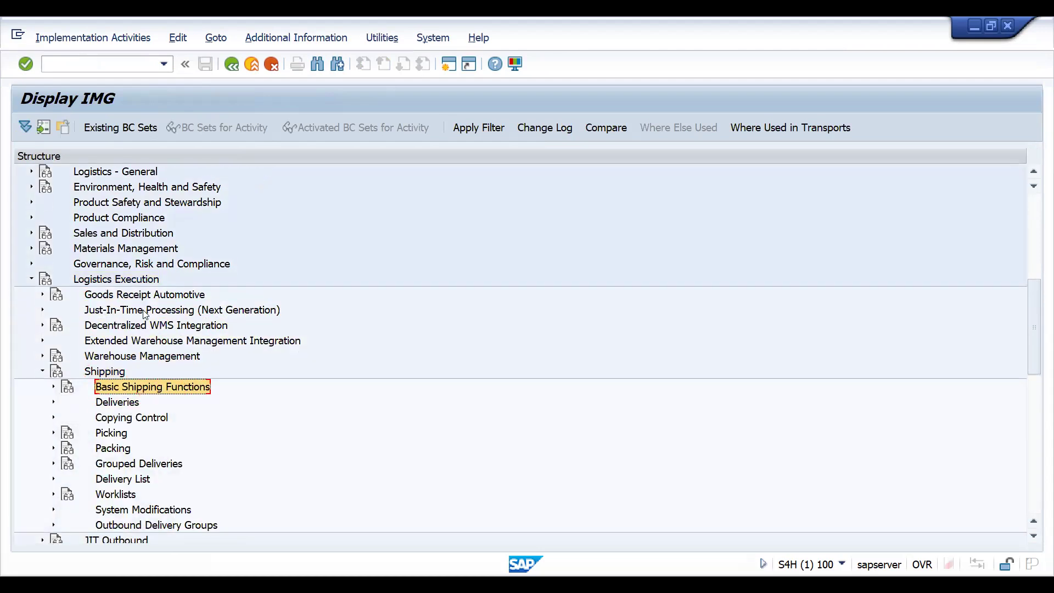
{"action": "key", "text": "Right"}
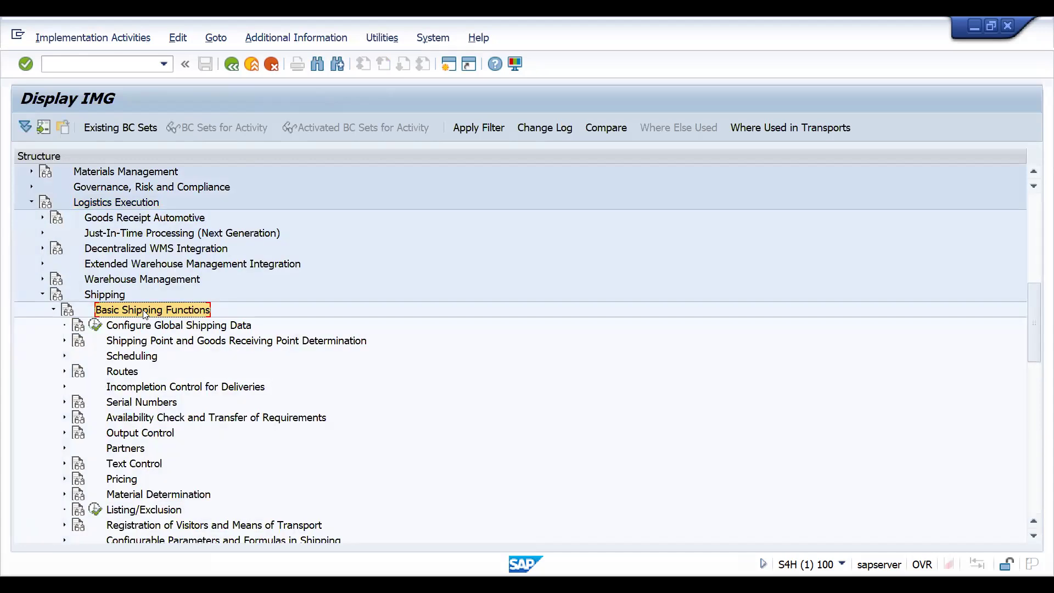
Expand Output Control under Basic Shipping Functions, including its Output Determination node.
{"action": "key", "text": "Down"}
{"action": "key", "text": "Down"}
{"action": "key", "text": "Down"}
{"action": "key", "text": "Down"}
{"action": "key", "text": "Down"}
{"action": "key", "text": "Down"}
{"action": "key", "text": "Down"}
{"action": "key", "text": "Down"}
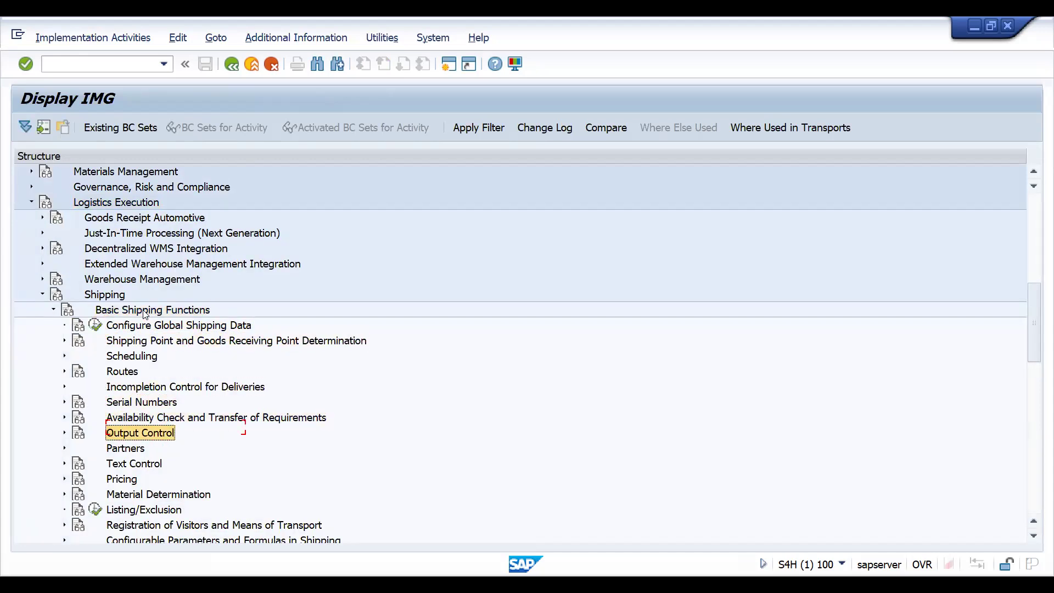
{"action": "key", "text": "Right"}
{"action": "key", "text": "Down"}
{"action": "key", "text": "Up"}
{"action": "key", "text": "Down"}
{"action": "key", "text": "Right"}
Under output determination for outbound deliveries, open the Assign Output Determination Procedures activity for delivery headers.
{"action": "key", "text": "Down"}
{"action": "key", "text": "Down"}
{"action": "key", "text": "Down"}
{"action": "key", "text": "Down"}
{"action": "key", "text": "Down"}
{"action": "key", "text": "Down"}
{"action": "key", "text": "Down"}
{"action": "key", "text": "Down"}
{"action": "key", "text": "Down"}
{"action": "key", "text": "Down"}
{"action": "key", "text": "Down"}
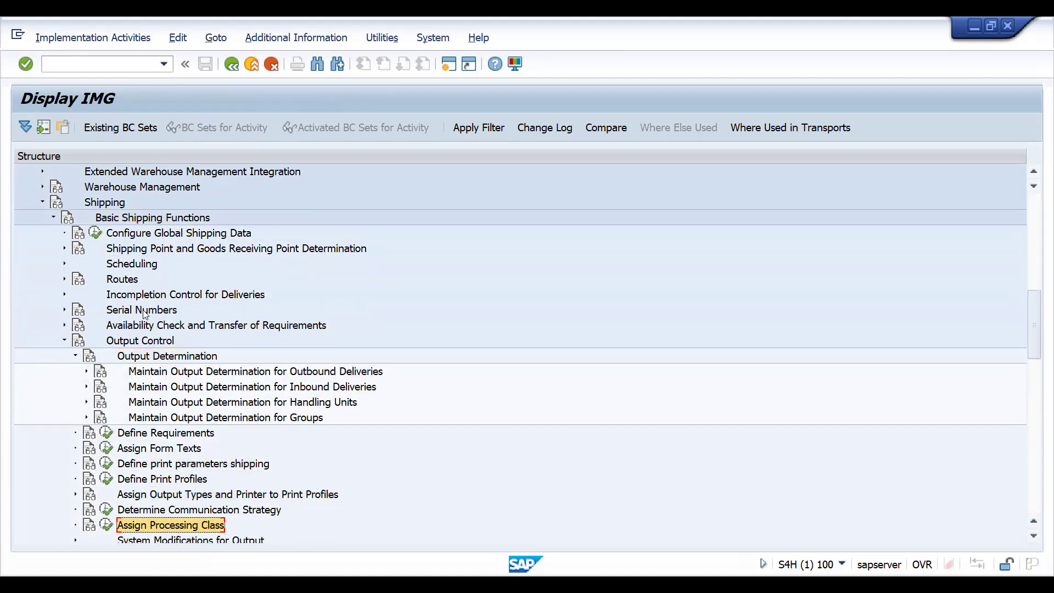
{"action": "left_click", "coordinate": [217, 373]}
{"action": "double_click", "coordinate": [216, 373]}
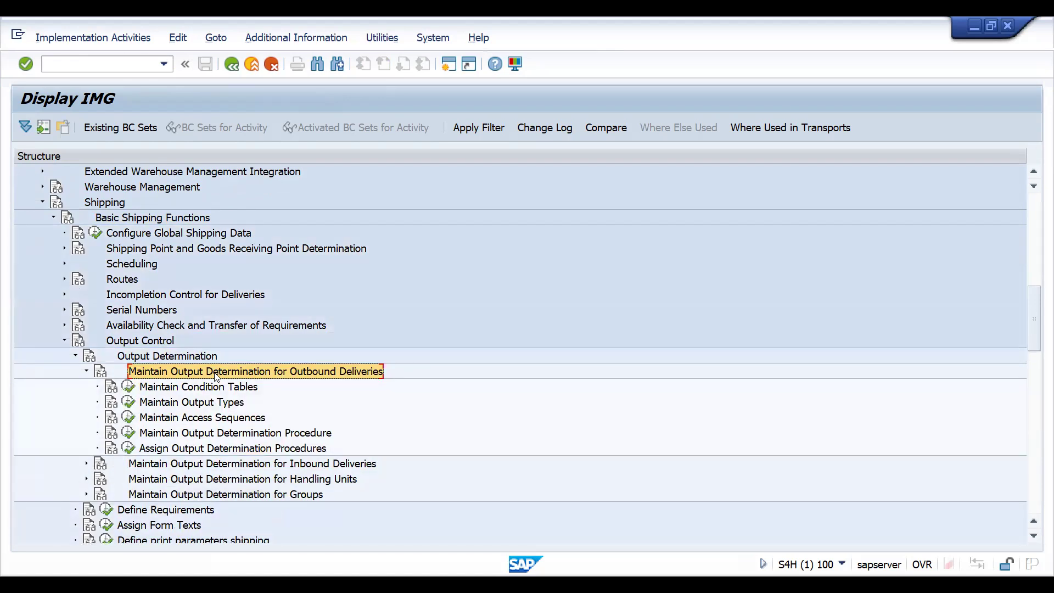
{"action": "left_click", "coordinate": [129, 447]}
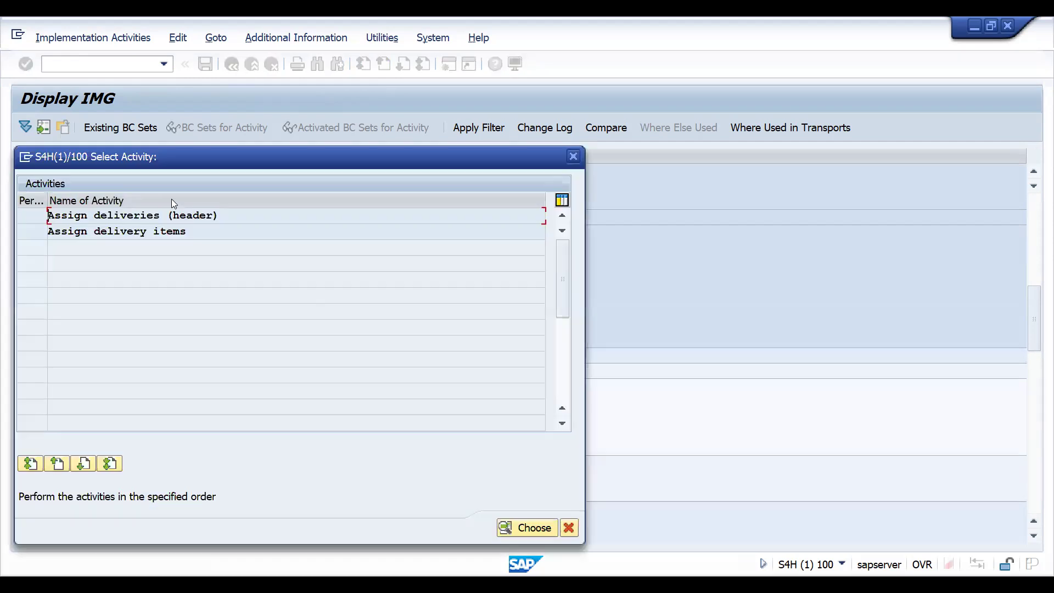
{"action": "double_click", "coordinate": [134, 219]}
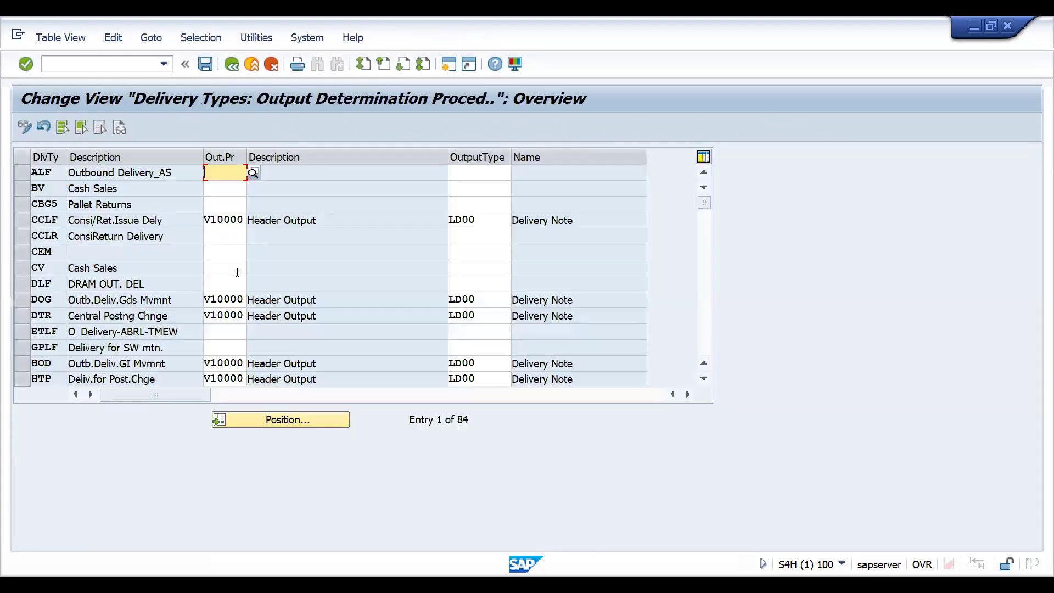
Position to delivery type DLF and assign output determination procedure ZDLVNO to it.
{"action": "left_click", "coordinate": [289, 419]}
{"action": "type", "text": "dlf"}
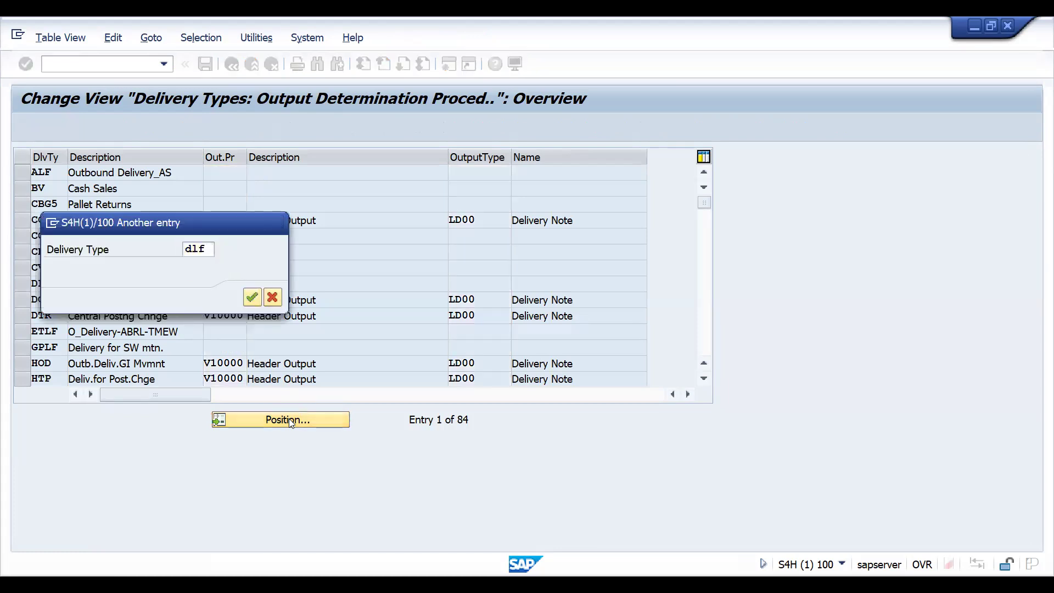
{"action": "key", "text": "Return"}
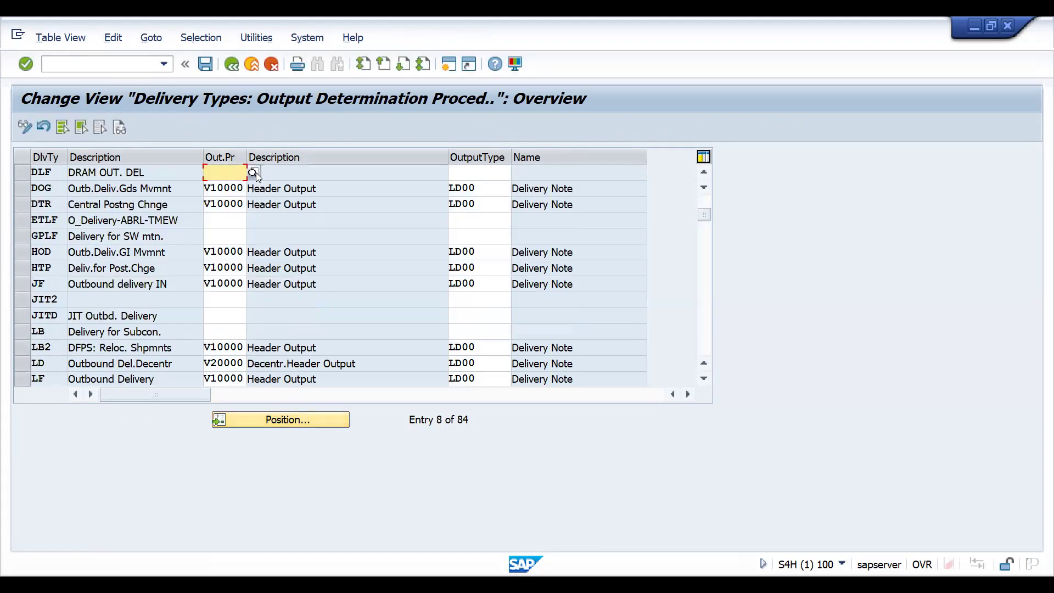
{"action": "type", "text": "z*"}
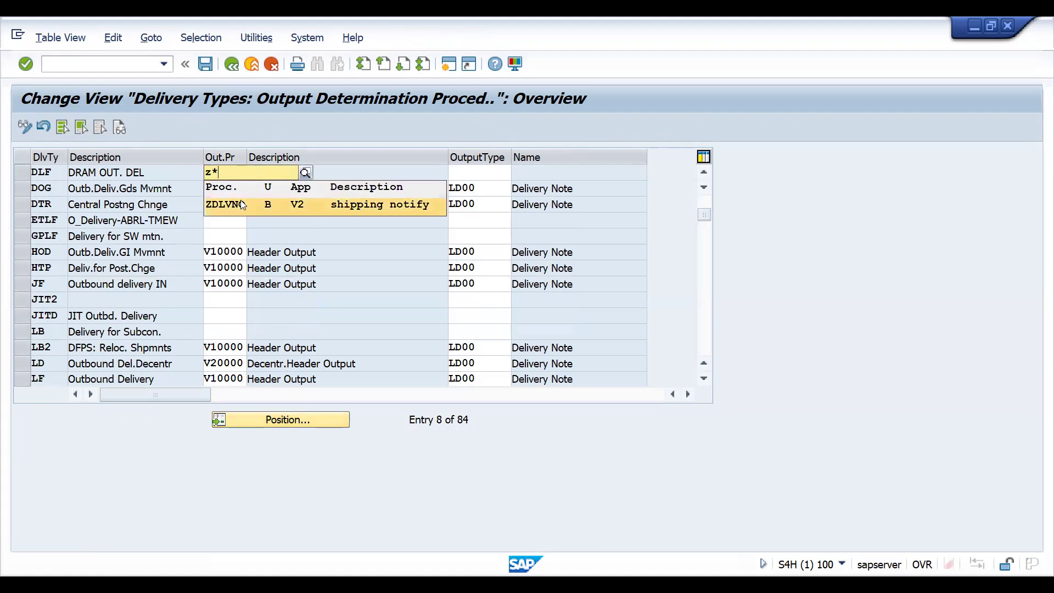
{"action": "left_click", "coordinate": [242, 205]}
Set the output type of delivery type DLF to ZDLV and save the assignment.
{"action": "left_click", "coordinate": [456, 172]}
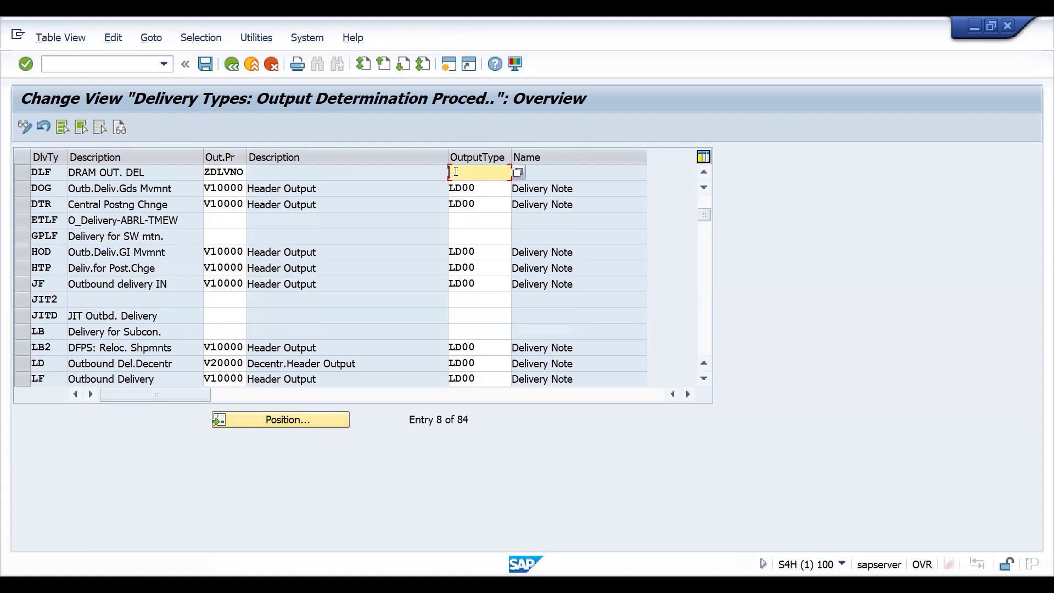
{"action": "type", "text": "dlv"}
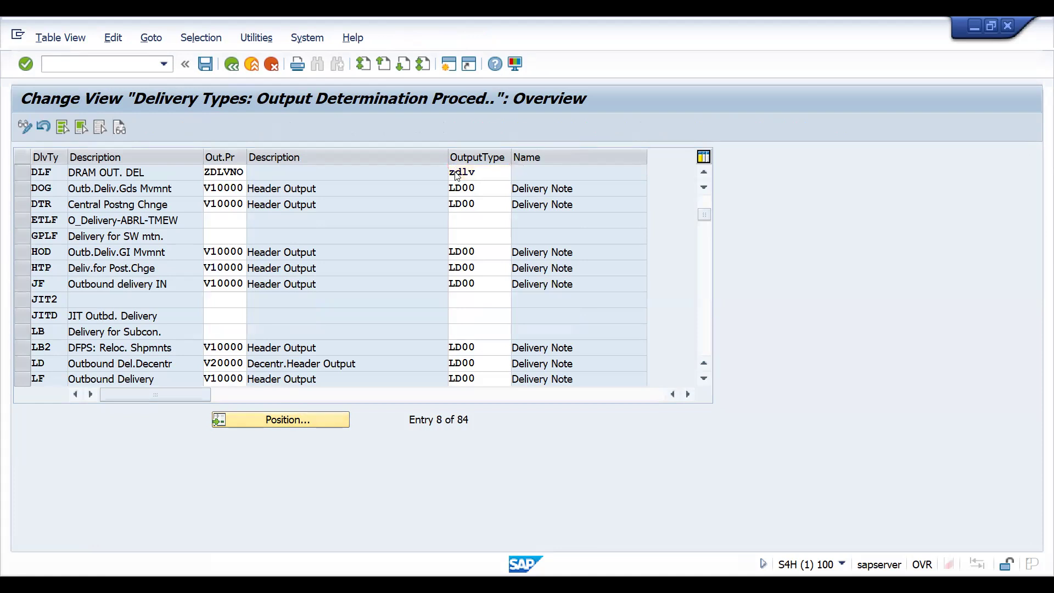
{"action": "key", "text": "Return"}
{"action": "key", "text": "ctrl+s"}
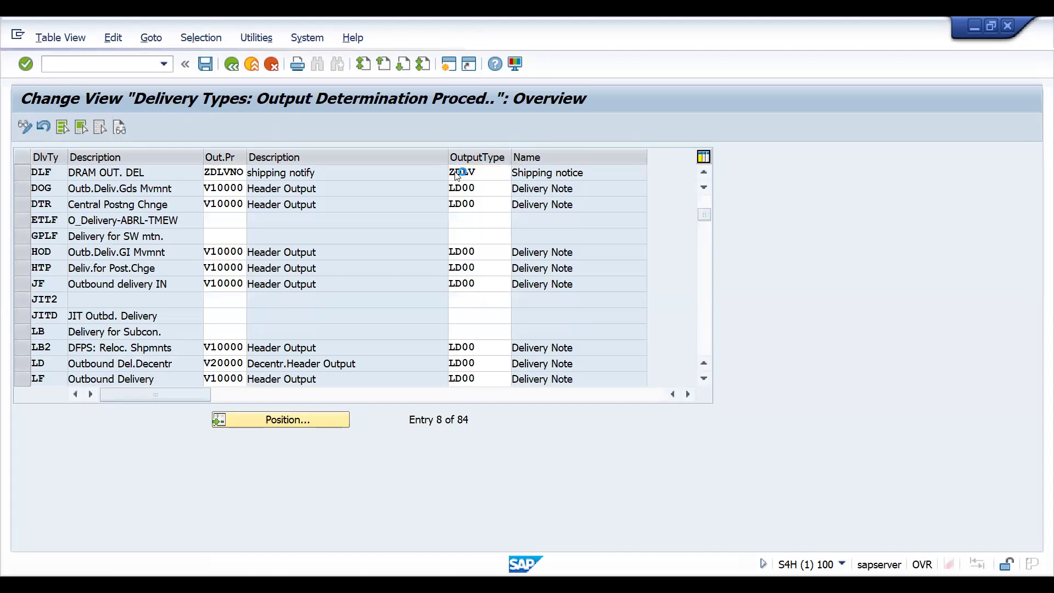
{"action": "key", "text": "Return"}
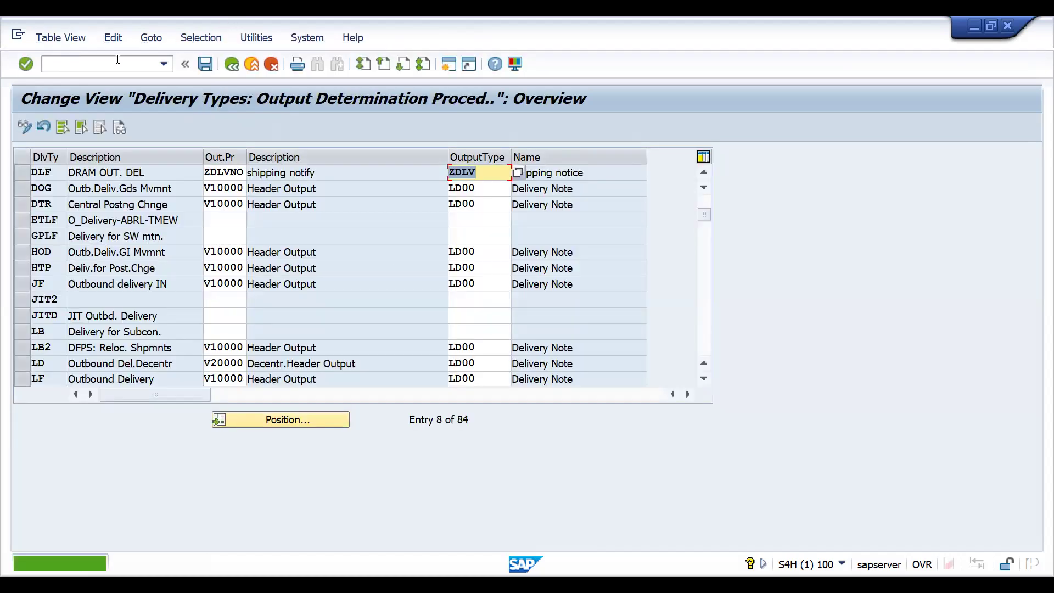
Switch to creating shipping output condition records and open the fast entry for output type ZDLV.
{"action": "type", "text": "/nvv"}
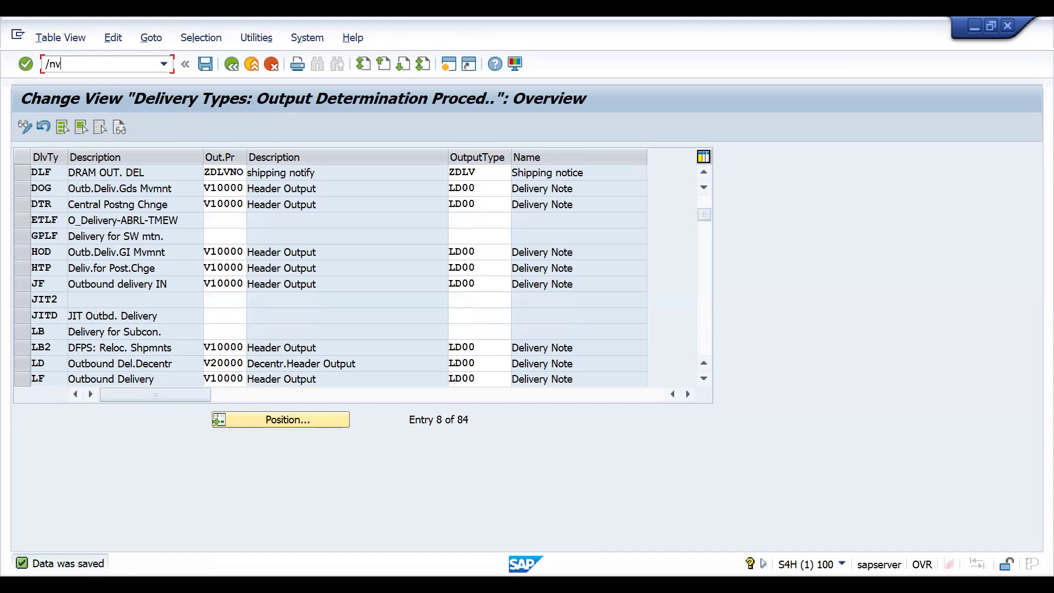
{"action": "key", "text": "BackSpace"}
{"action": "key", "text": "BackSpace"}
{"action": "key", "text": "BackSpace"}
{"action": "key", "text": "BackSpace"}
{"action": "type", "text": "/nvv23"}
{"action": "key", "text": "Return"}
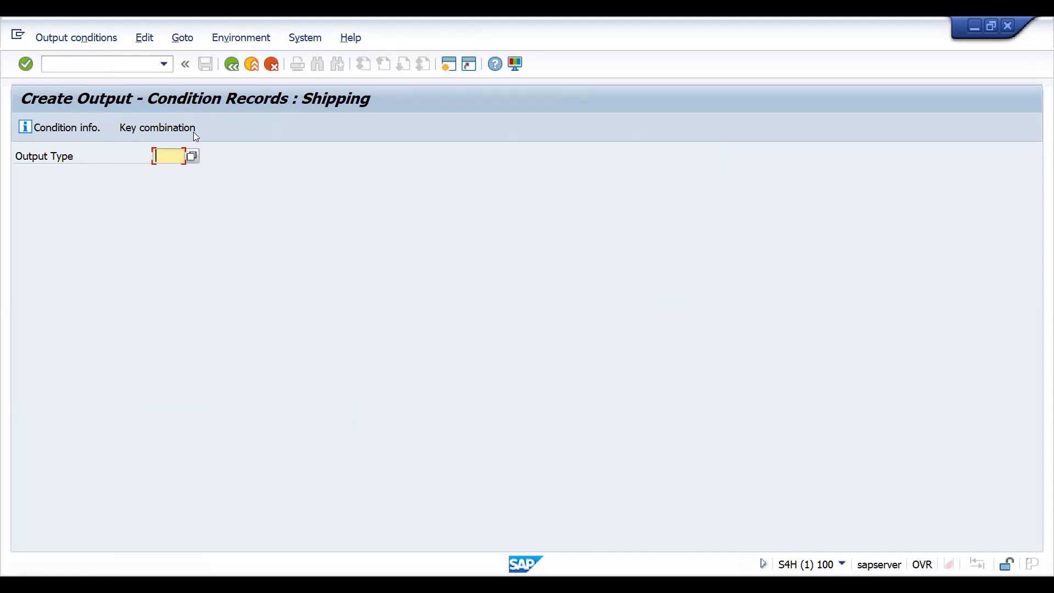
{"action": "type", "text": "zdlv"}
{"action": "key", "text": "Return"}
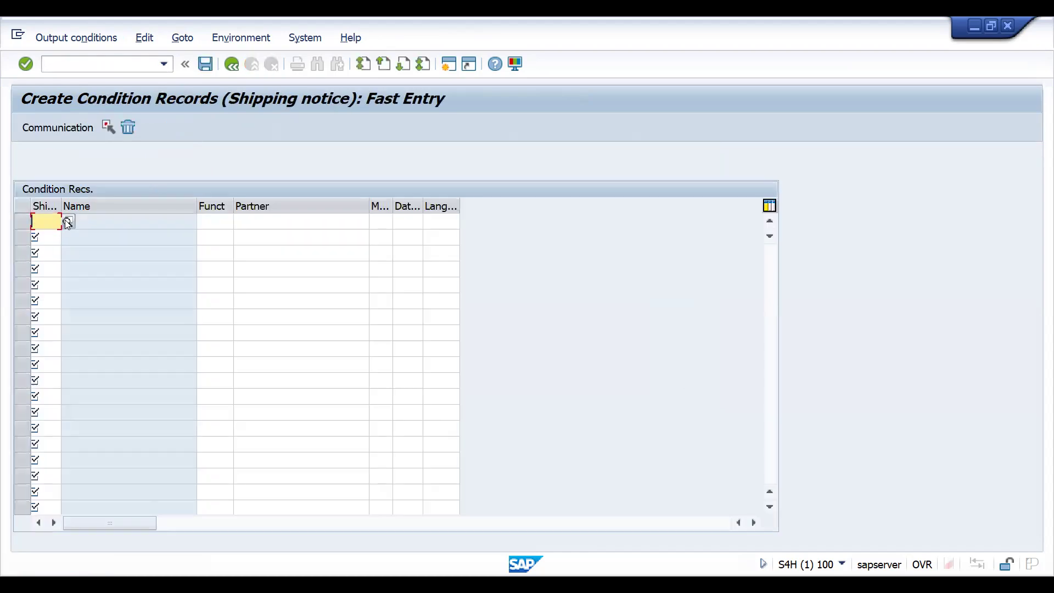
Add a condition record for shipping point DRS1 with language EN.
{"action": "type", "text": "d"}
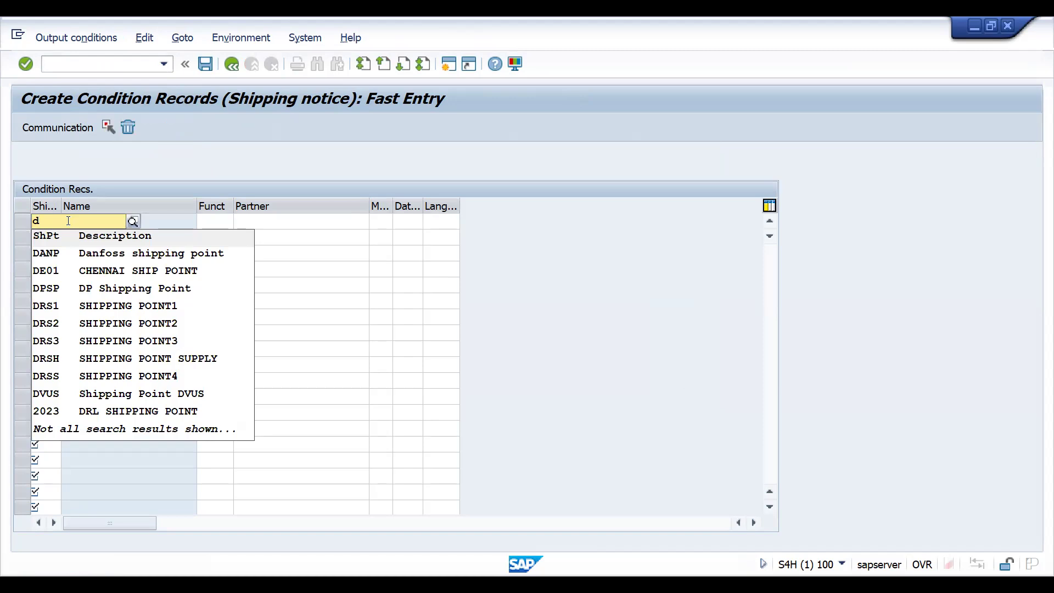
{"action": "left_click", "coordinate": [47, 306]}
{"action": "key", "text": "Return"}
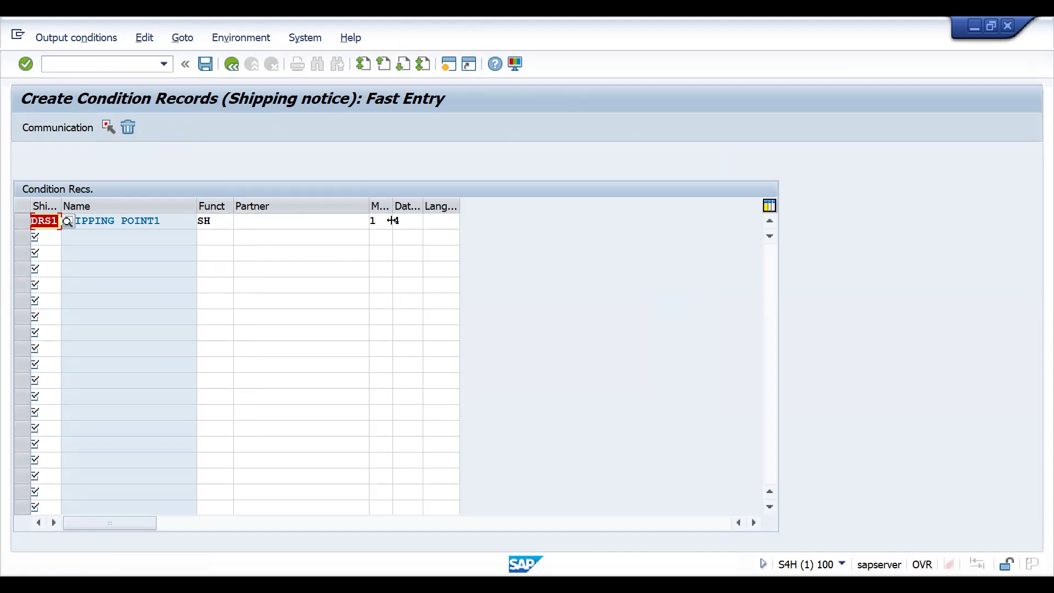
{"action": "left_click", "coordinate": [435, 220]}
{"action": "type", "text": "EN"}
{"action": "key", "text": "Return"}
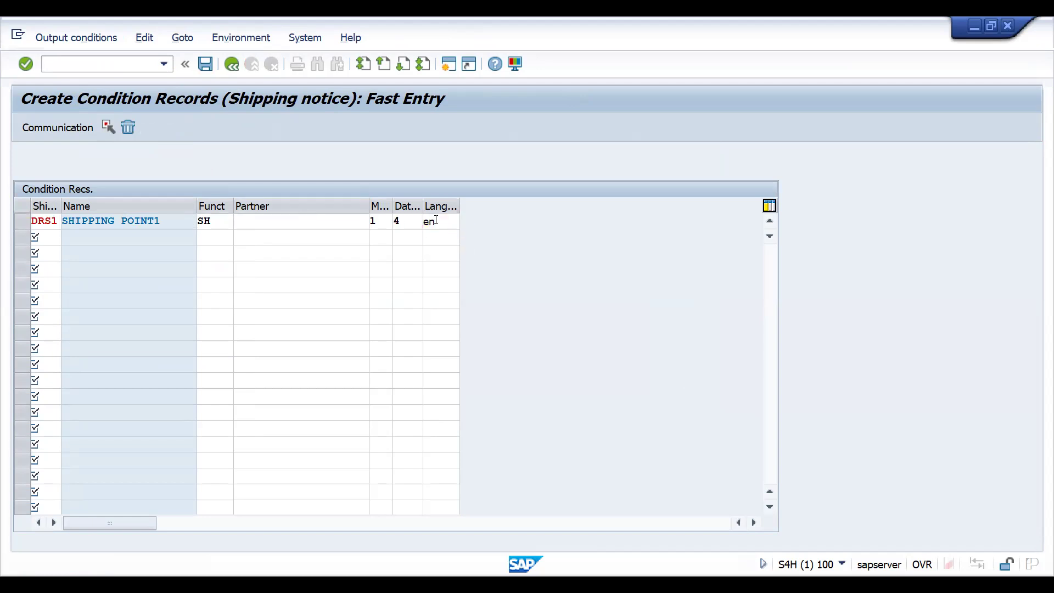
Set the DRS1 record's communication to output device LP01, 2 messages and immediate printing, and save the record.
{"action": "double_click", "coordinate": [159, 224]}
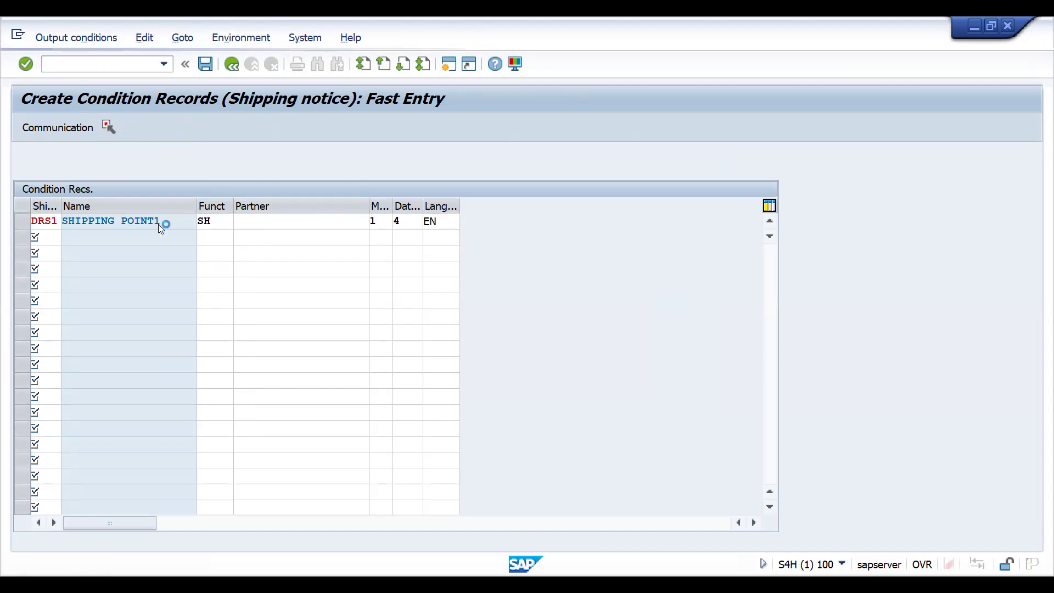
{"action": "left_click", "coordinate": [213, 251]}
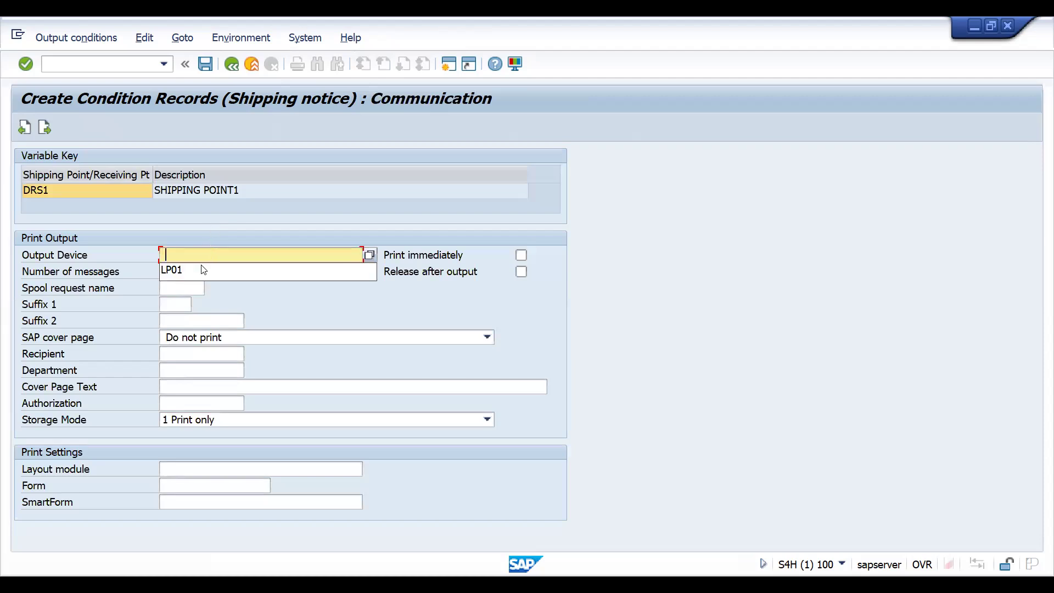
{"action": "left_click", "coordinate": [196, 272]}
{"action": "left_click", "coordinate": [169, 272]}
{"action": "type", "text": "2"}
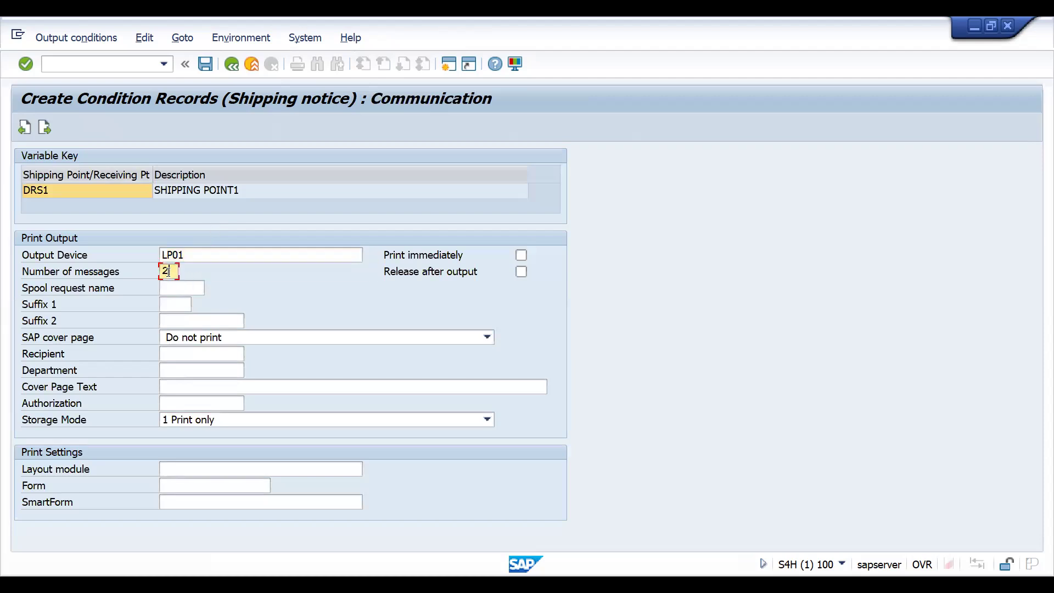
{"action": "left_click", "coordinate": [521, 254]}
{"action": "key", "text": "ctrl+s"}
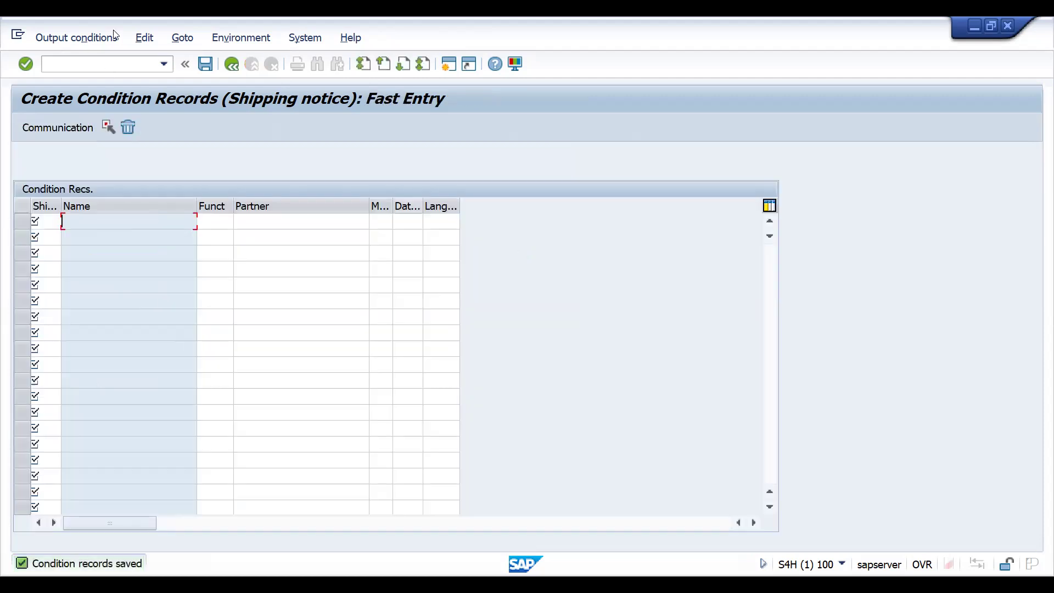
Start a standard sales order in VA01 for the sold-to party and accept the preselected ship-to party.
{"action": "left_click", "coordinate": [118, 58]}
{"action": "type", "text": "/nva01"}
{"action": "key", "text": "Return"}
{"action": "key", "text": "Down"}
{"action": "key", "text": "Down"}
{"action": "key", "text": "Return"}
{"action": "key", "text": "Return"}
{"action": "key", "text": "Down"}
{"action": "key", "text": "Down"}
{"action": "key", "text": "Return"}
{"action": "key", "text": "Return"}
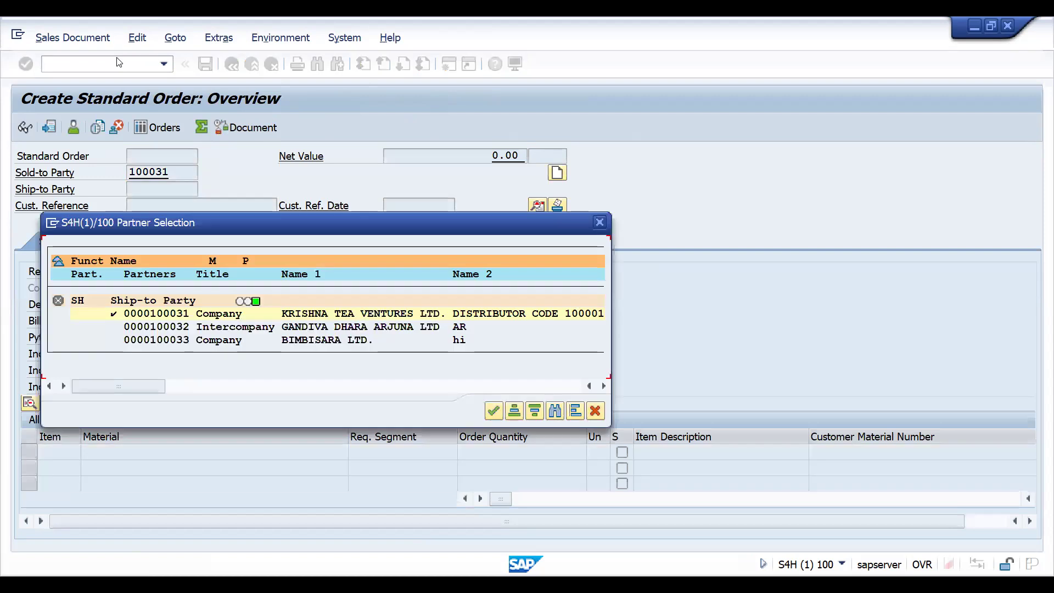
{"action": "key", "text": "Return"}
Enter customer reference "shipping out" and add an order item for material 25861 with quantity 1.
{"action": "type", "text": "shipping out"}
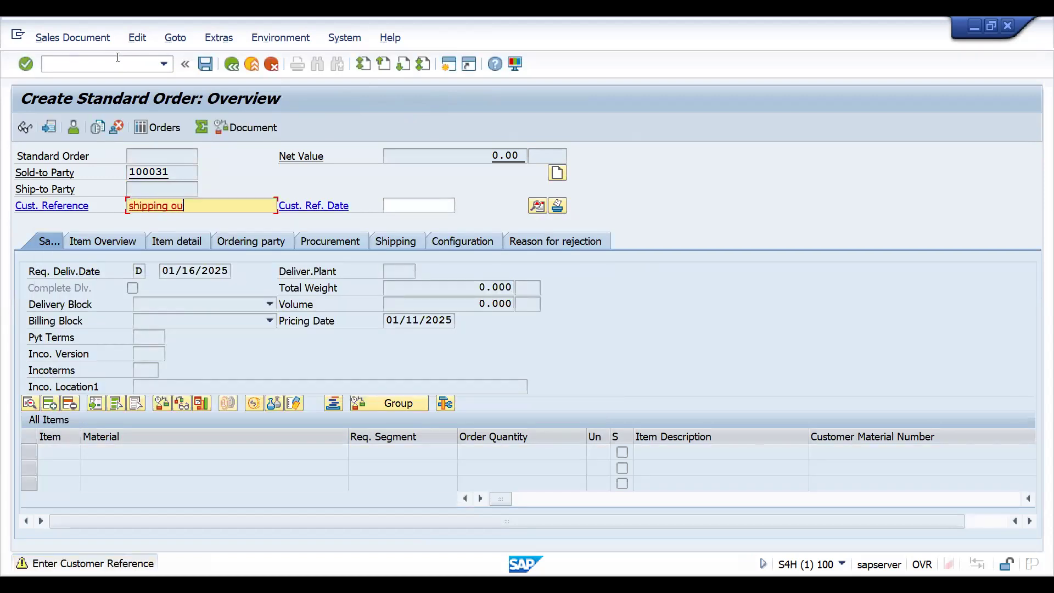
{"action": "key", "text": "Return"}
{"action": "type", "text": "25861"}
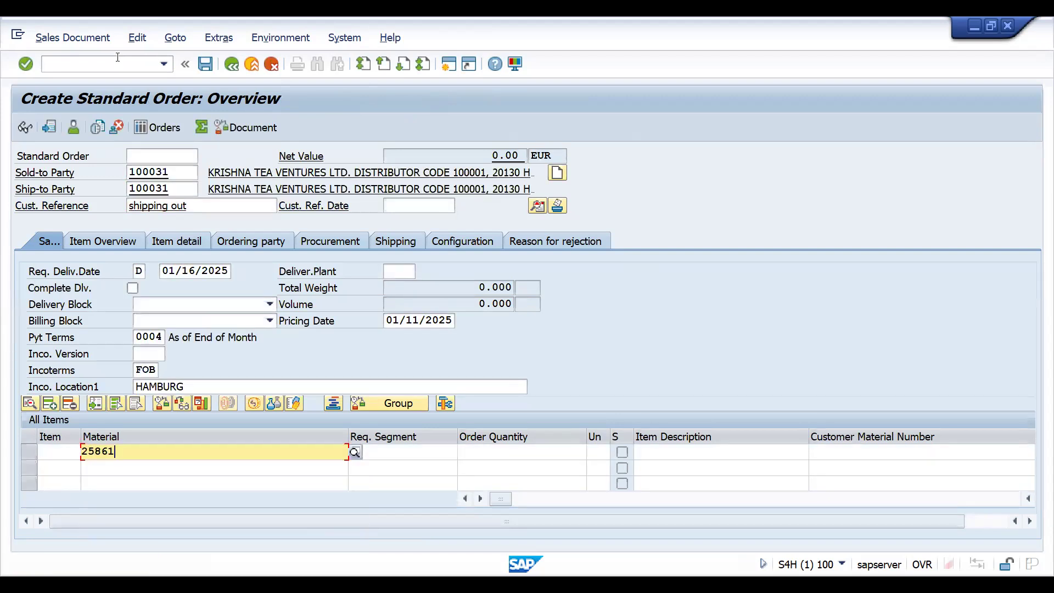
{"action": "key", "text": "Tab"}
{"action": "type", "text": "1"}
{"action": "key", "text": "Return"}
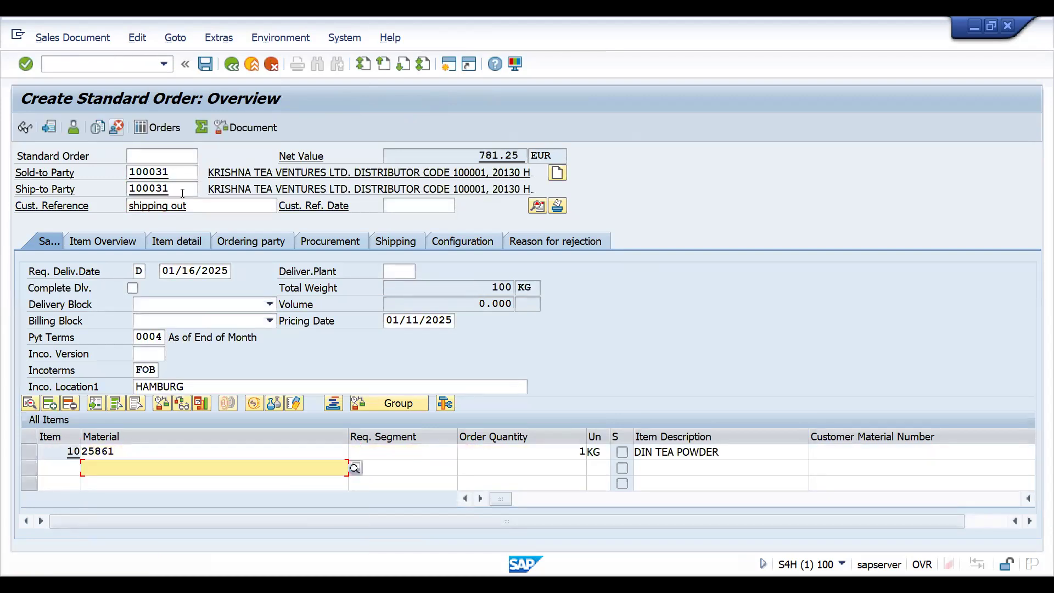
Check the sales order's header output and save the order.
{"action": "left_click", "coordinate": [219, 38]}
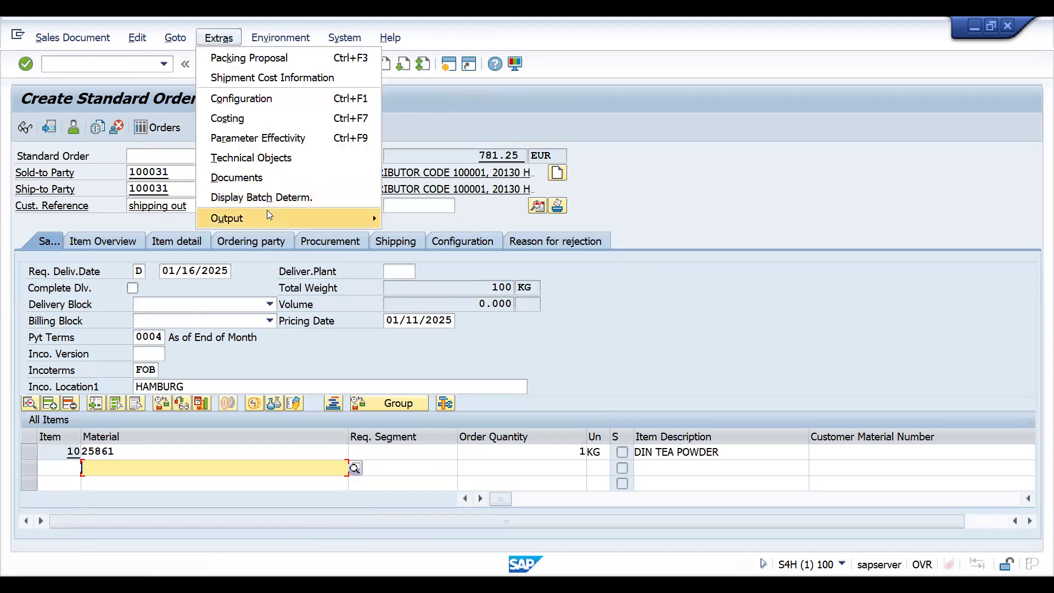
{"action": "left_click", "coordinate": [374, 217]}
{"action": "mouse_move", "coordinate": [439, 219]}
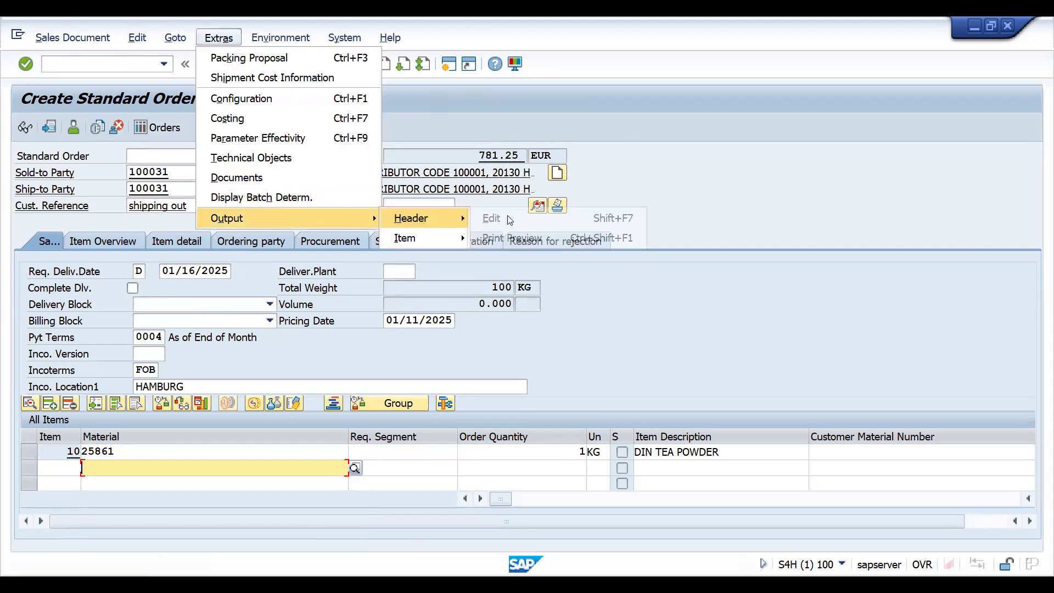
{"action": "left_click", "coordinate": [485, 218]}
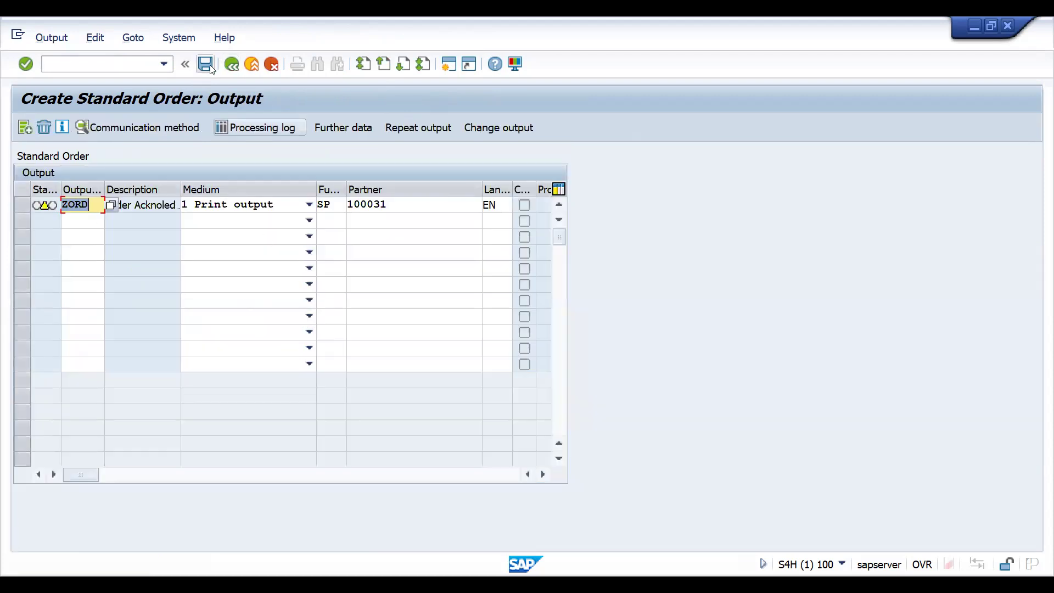
{"action": "left_click", "coordinate": [209, 67]}
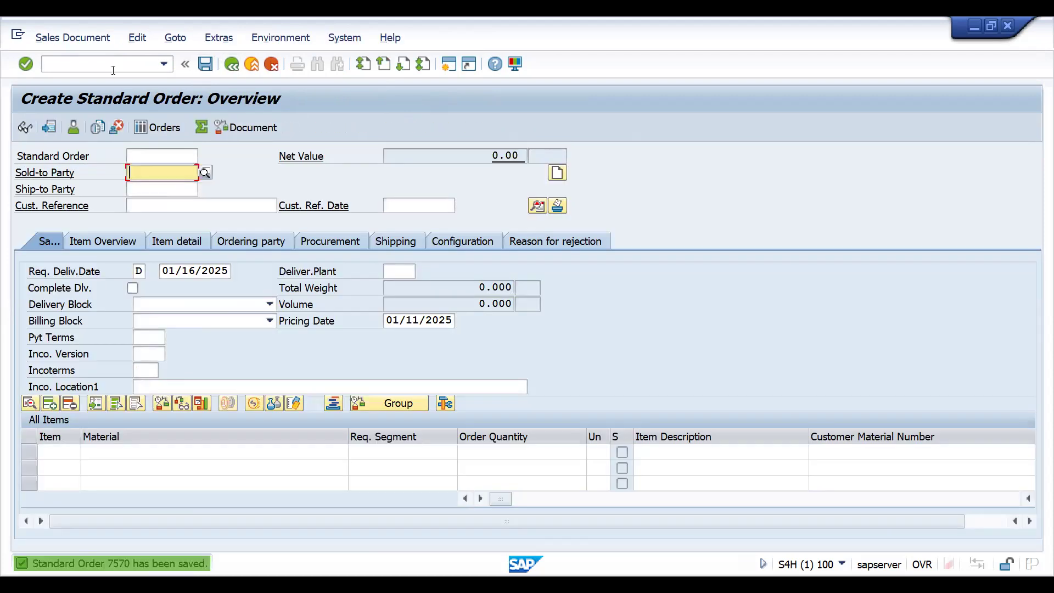
Try to create an outbound delivery in VL01N for the saved order at shipping point DRS1 with selection date 01/27/2025.
{"action": "type", "text": "/nvl01n"}
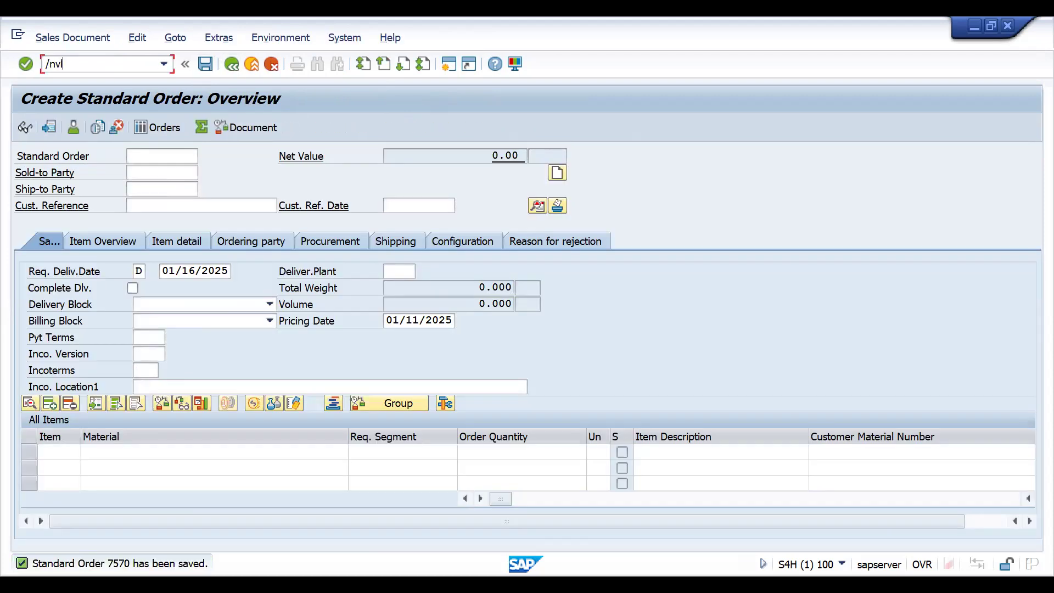
{"action": "key", "text": "Return"}
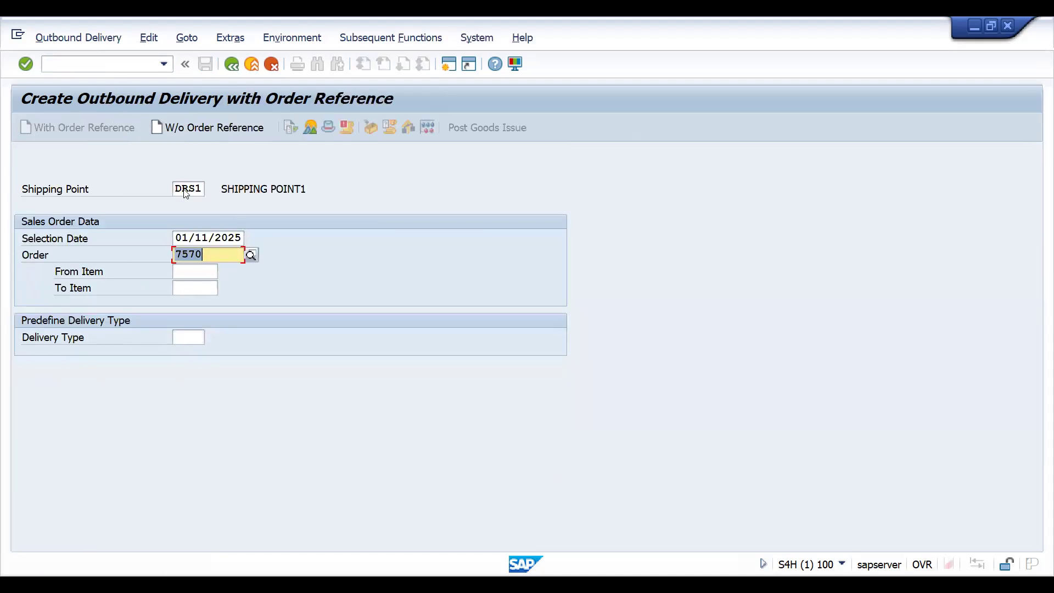
{"action": "key", "text": "Return"}
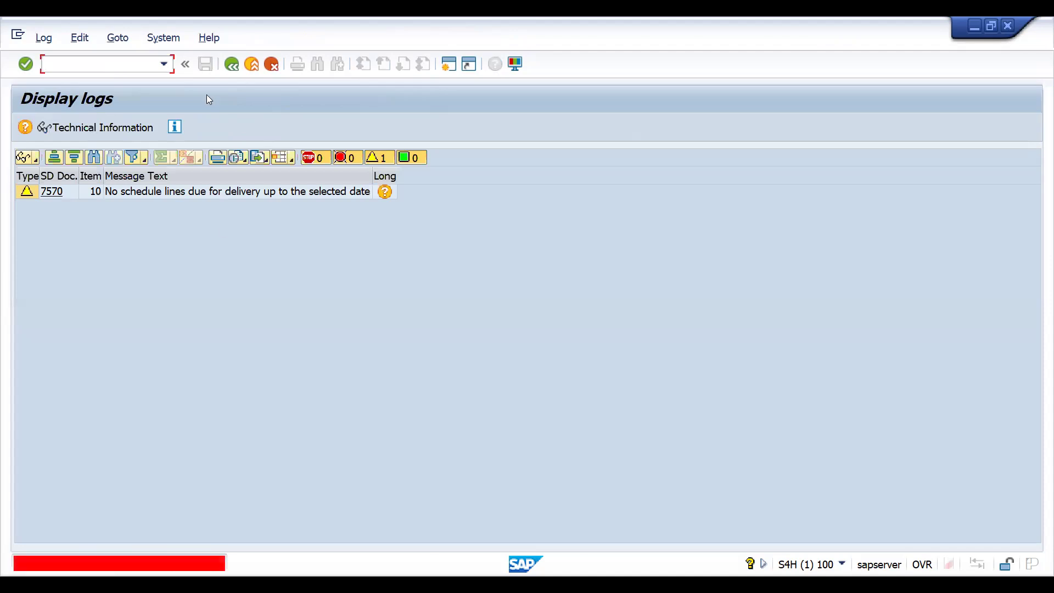
{"action": "left_click", "coordinate": [231, 65]}
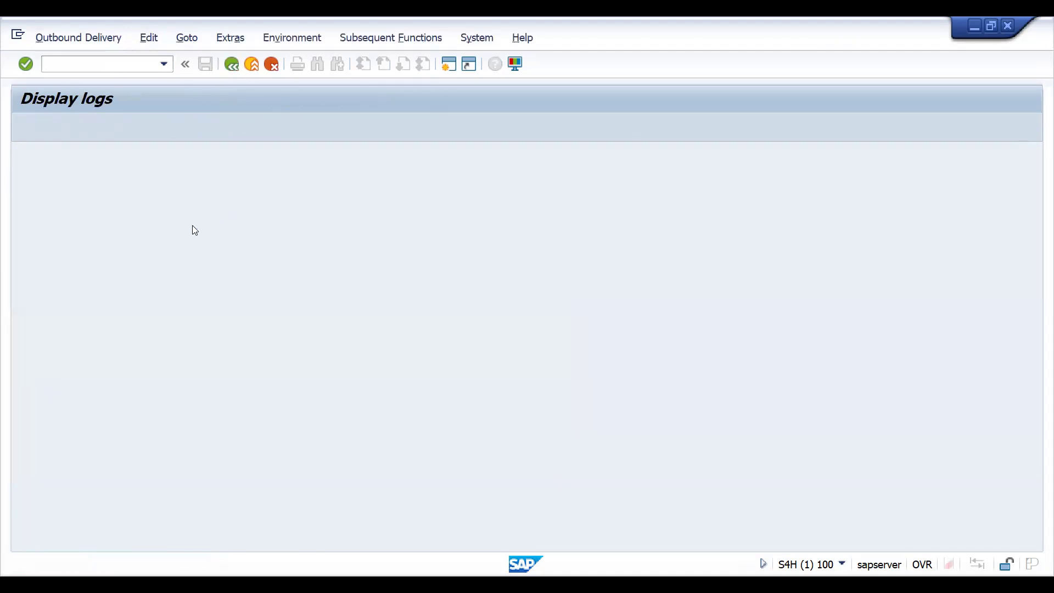
{"action": "left_click", "coordinate": [251, 238]}
{"action": "double_click", "coordinate": [185, 381]}
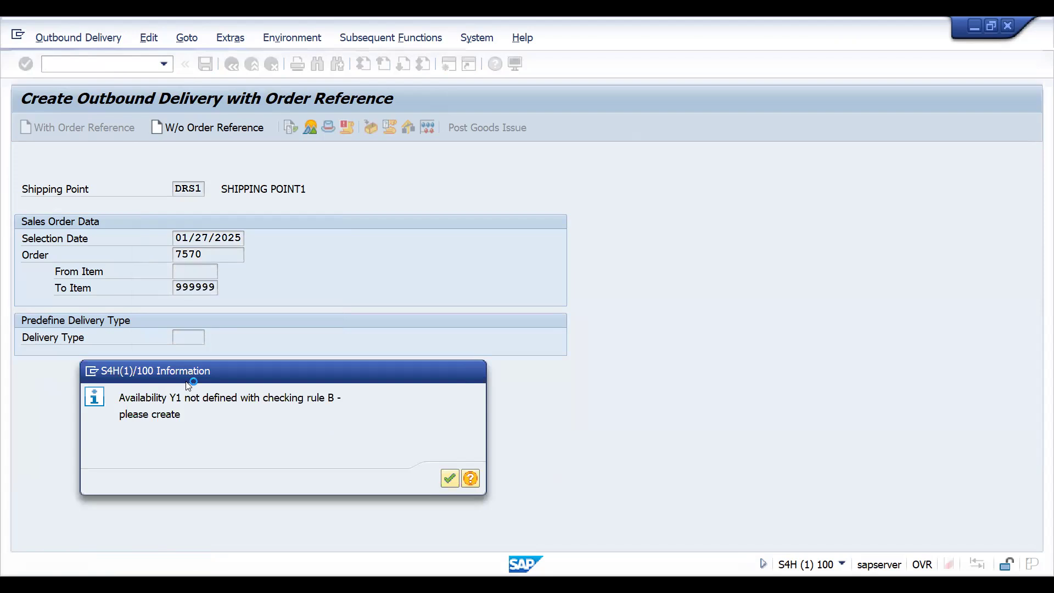
{"action": "key", "text": "Return"}
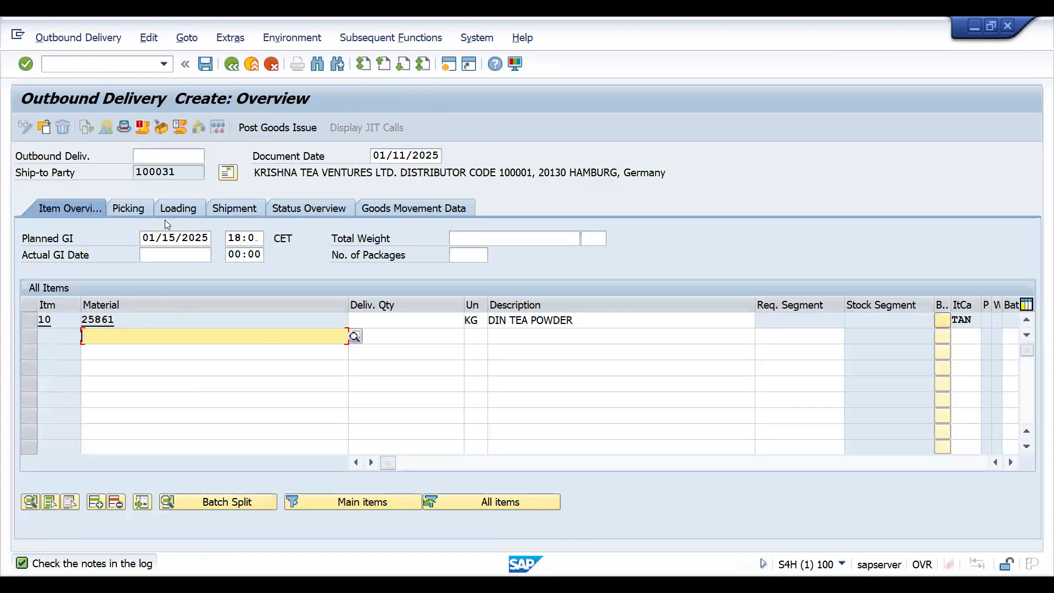
Open material 25861 for changing in MM02 and accept the preselected views.
{"action": "left_click", "coordinate": [80, 64]}
{"action": "type", "text": "/nmm02"}
{"action": "key", "text": "Return"}
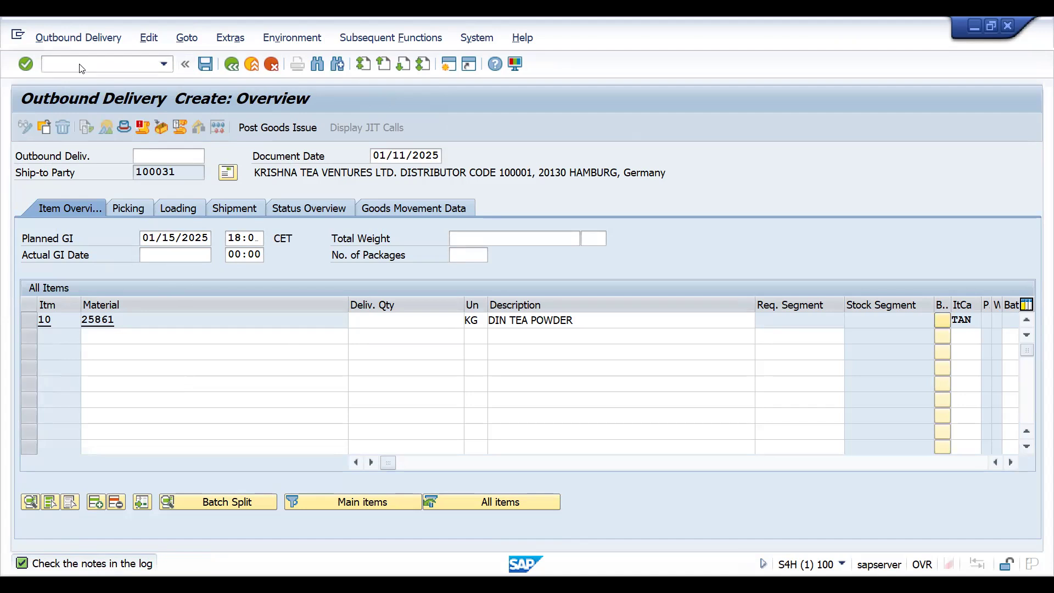
{"action": "key", "text": "space"}
{"action": "key", "text": "Down"}
{"action": "key", "text": "Return"}
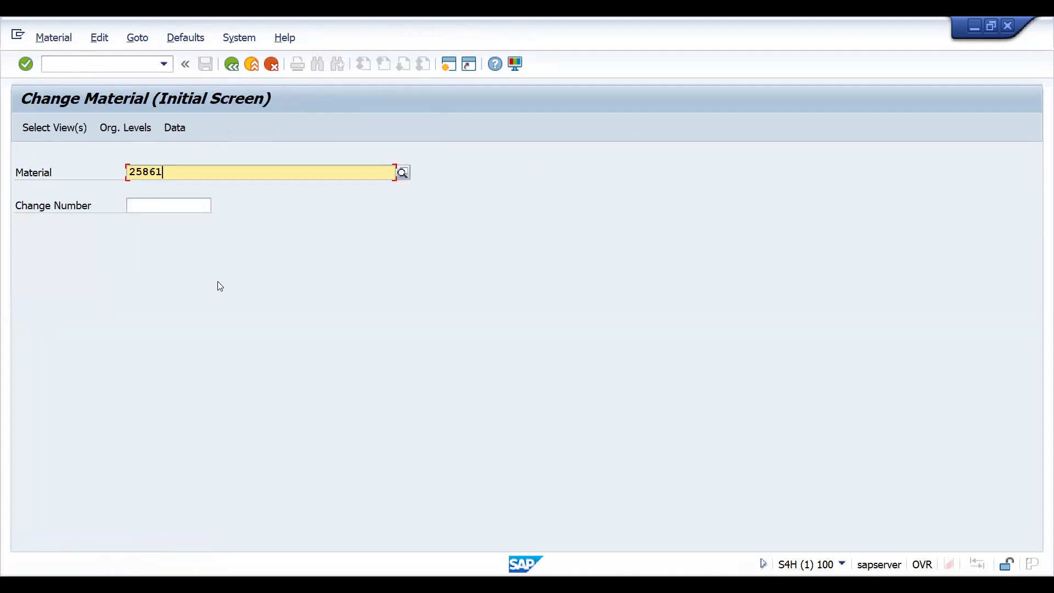
{"action": "key", "text": "Return"}
{"action": "key", "text": "Return"}
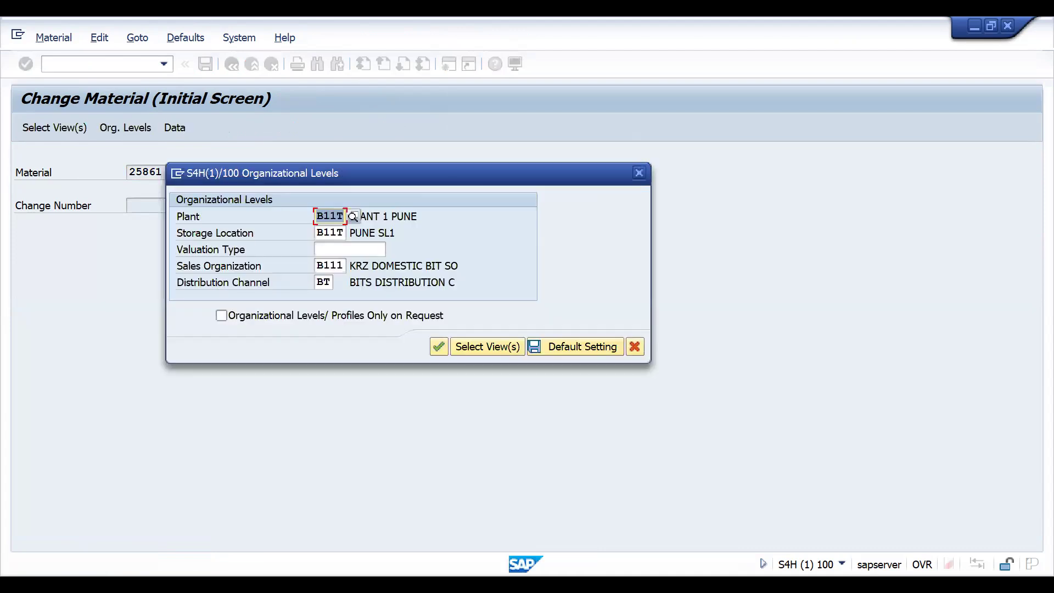
Set the organizational levels to plant DRP1, storage location SALE, sales organization DRAM and distribution channel DI, save them as default and continue.
{"action": "type", "text": "dr"}
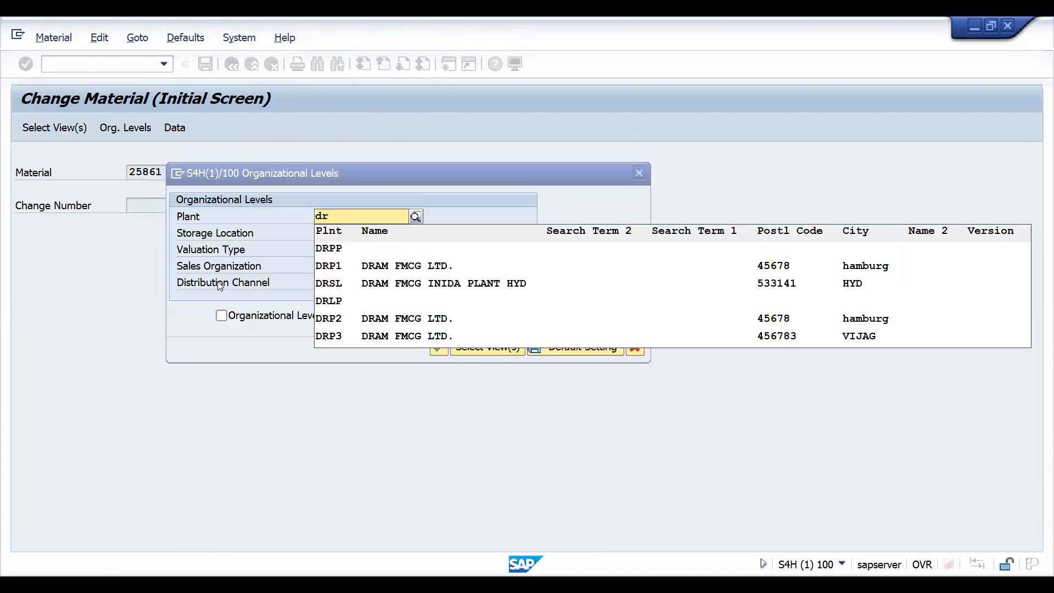
{"action": "type", "text": "p1"}
{"action": "key", "text": "Return"}
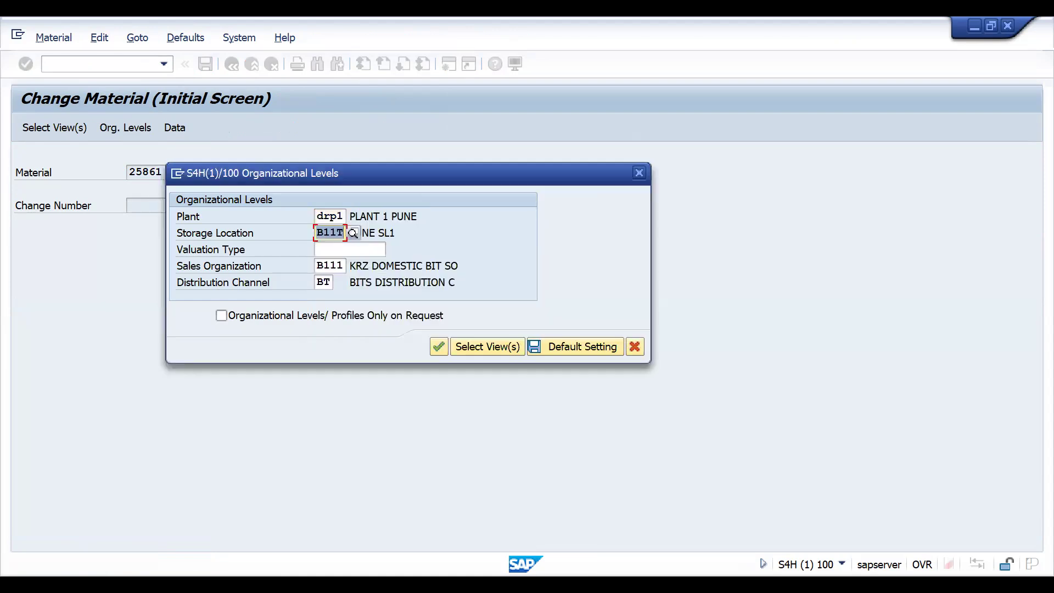
{"action": "type", "text": "sale"}
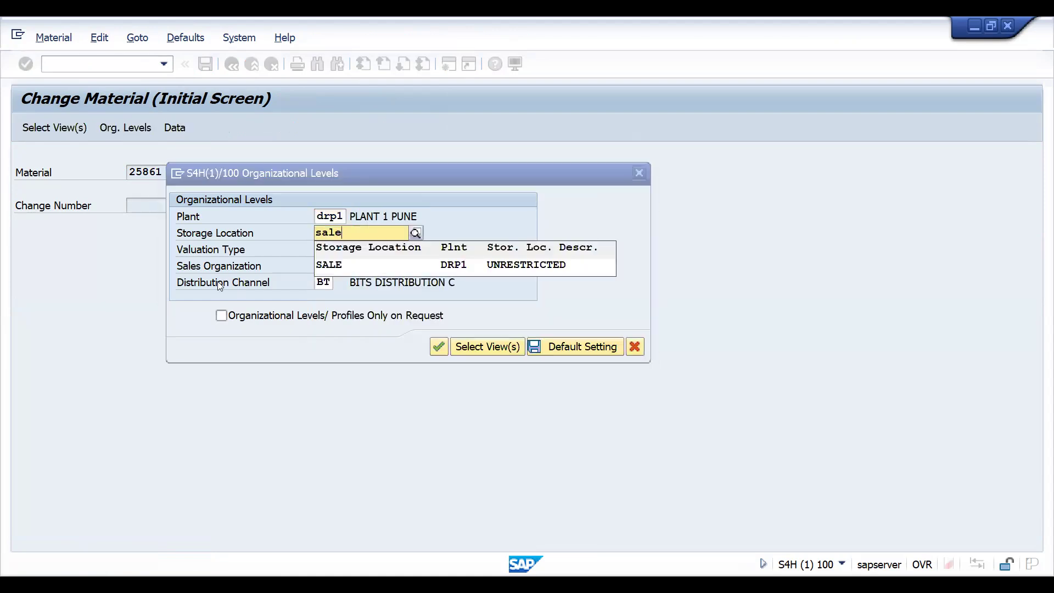
{"action": "key", "text": "Return"}
{"action": "type", "text": "dram"}
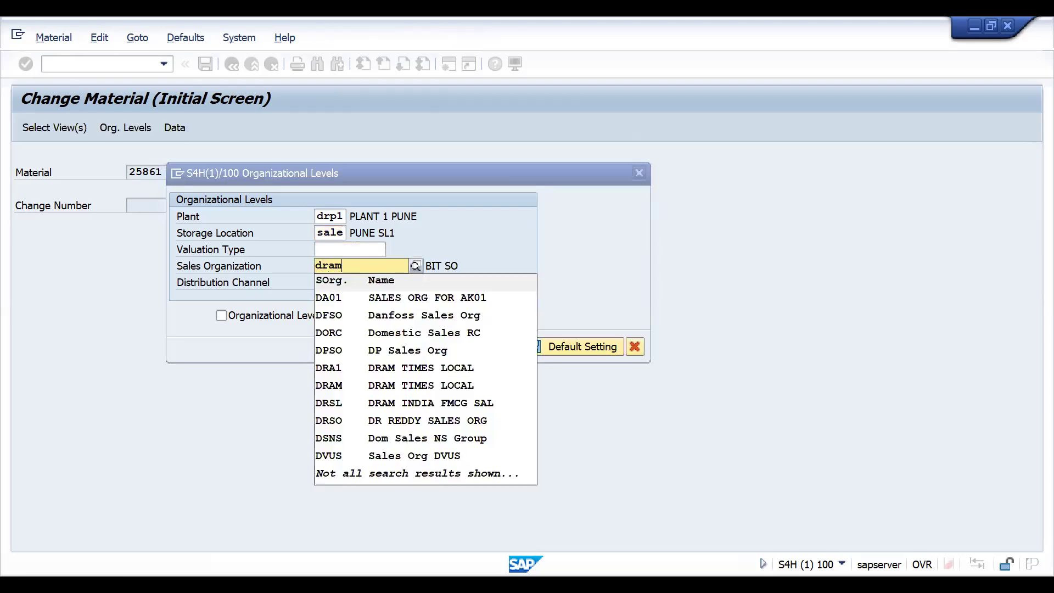
{"action": "key", "text": "Return"}
{"action": "type", "text": "di"}
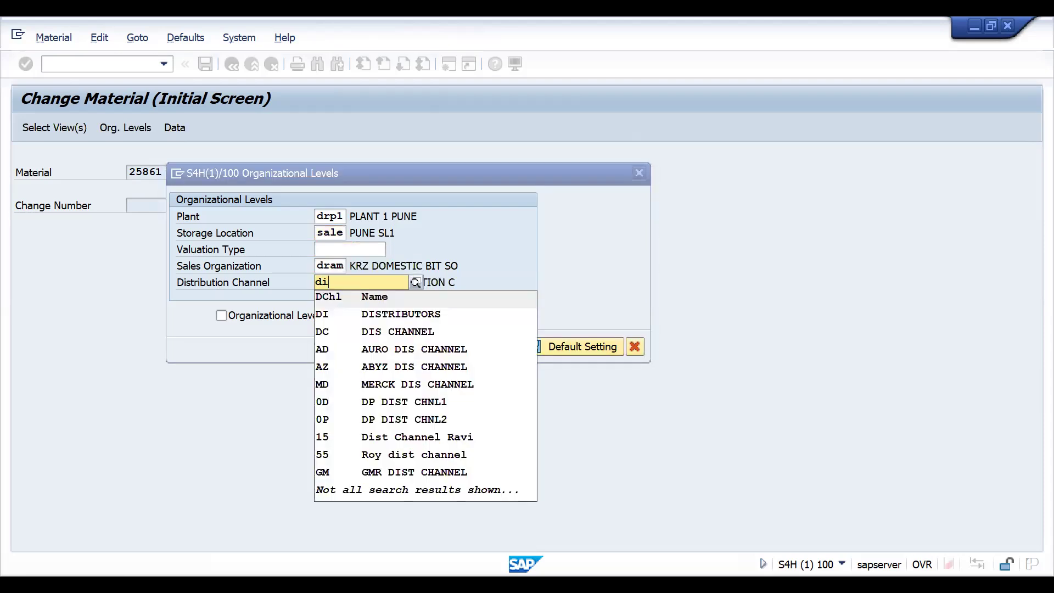
{"action": "left_click", "coordinate": [324, 324]}
{"action": "left_click", "coordinate": [595, 349]}
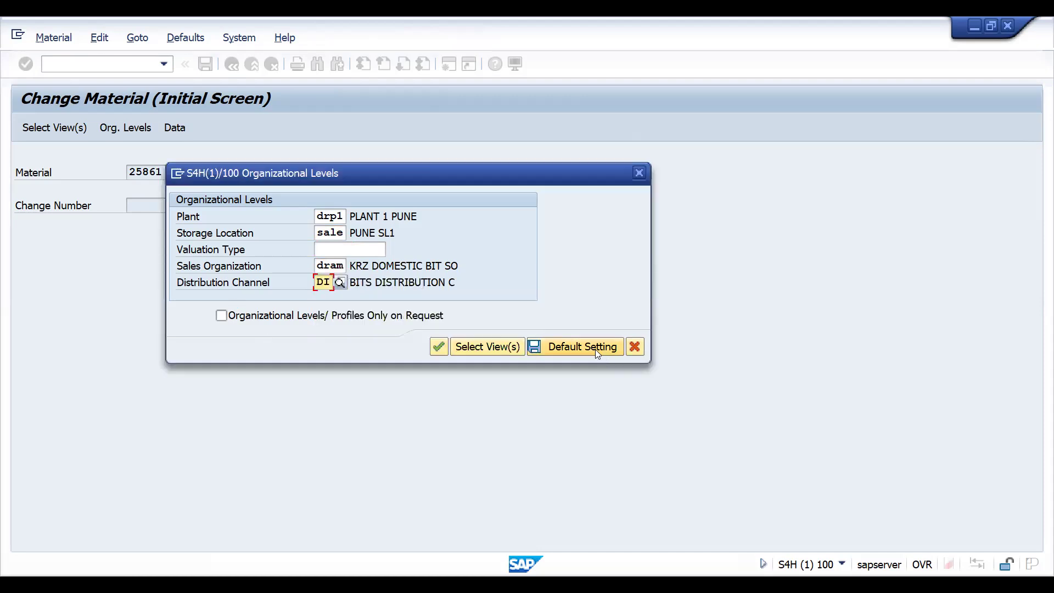
{"action": "key", "text": "Return"}
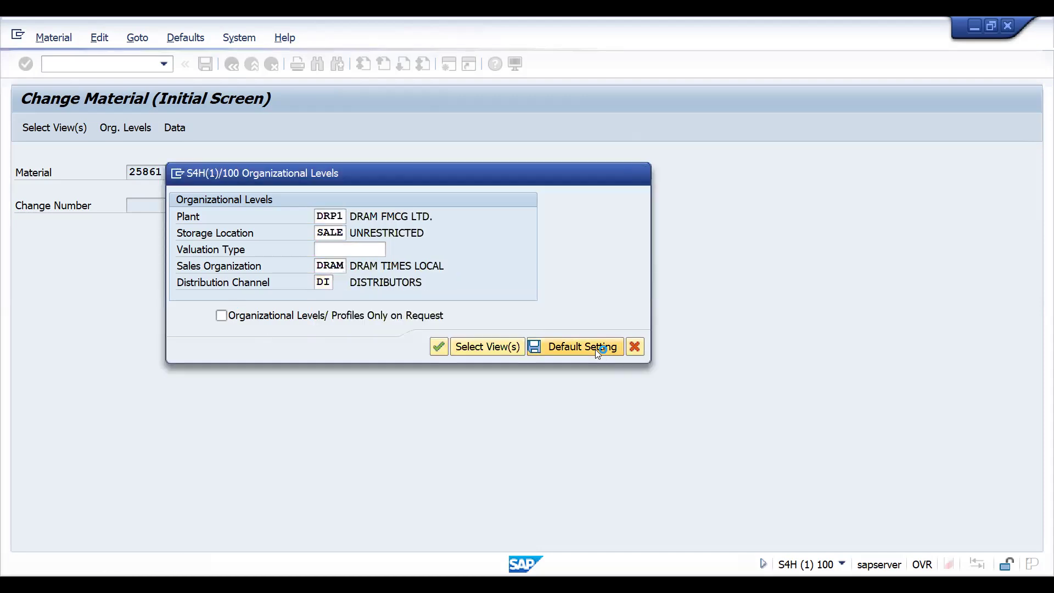
{"action": "key", "text": "Return"}
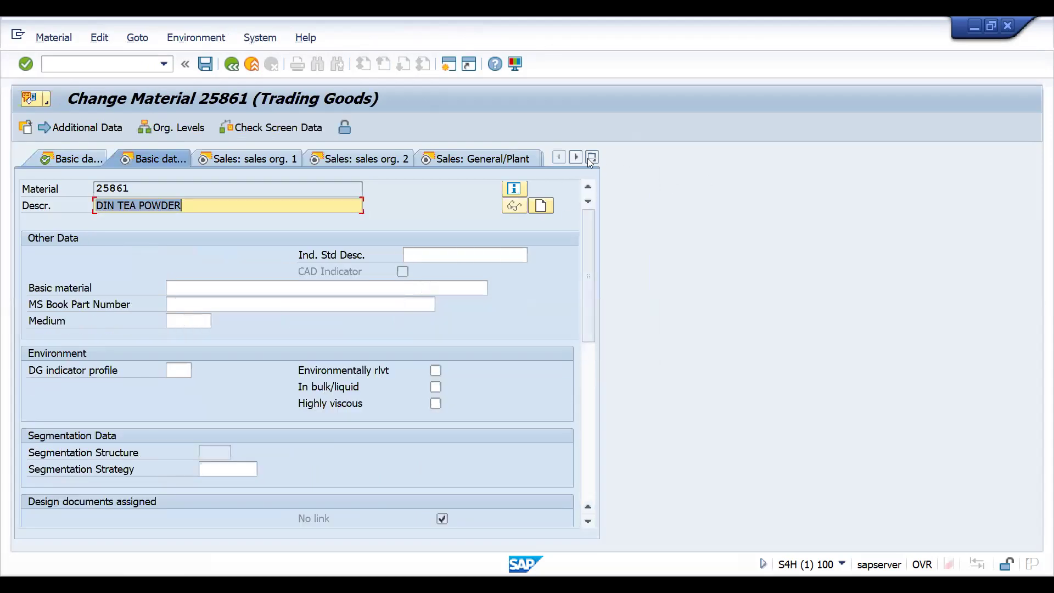
Set the material's availability check to 02 in the general plant sales data and save the material.
{"action": "left_click", "coordinate": [277, 153]}
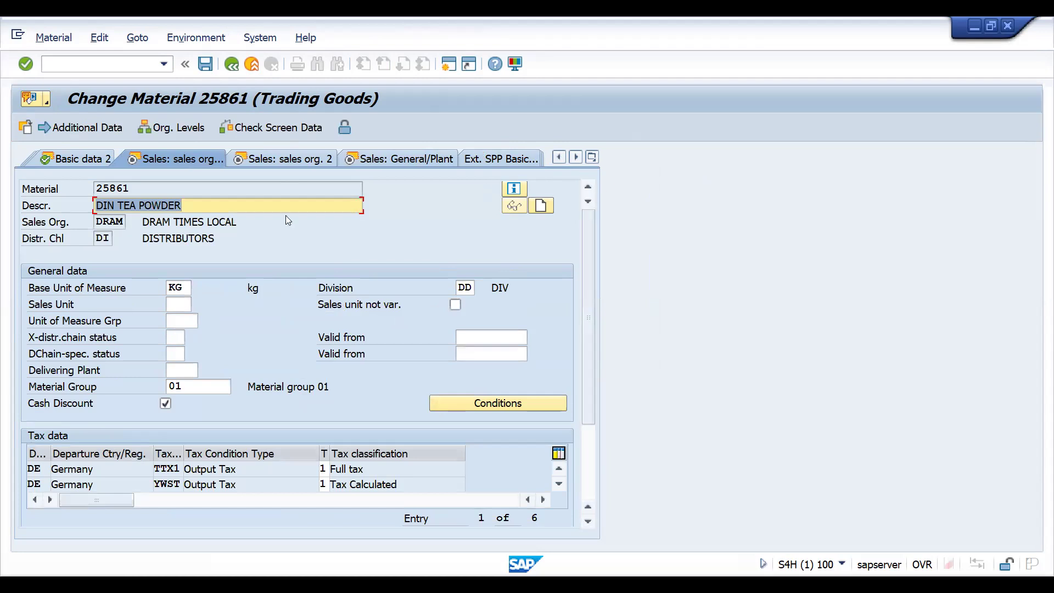
{"action": "left_click", "coordinate": [289, 163]}
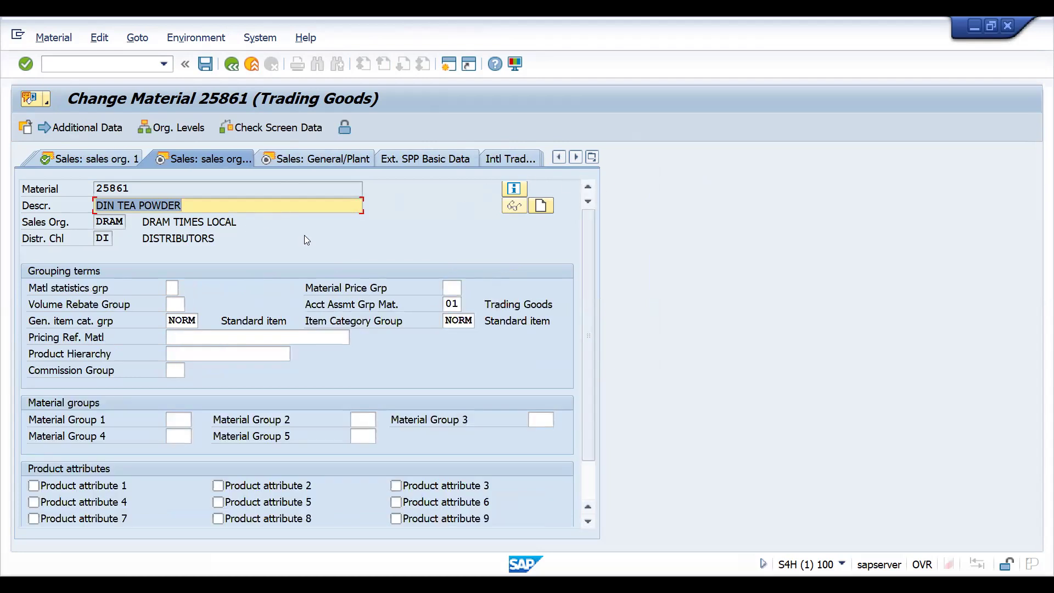
{"action": "left_click", "coordinate": [297, 160]}
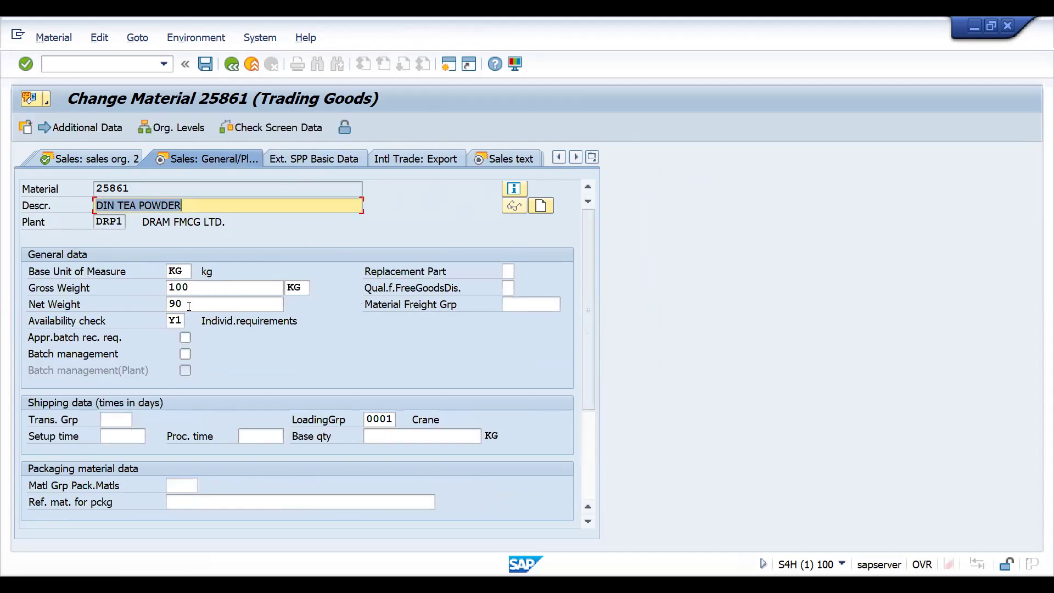
{"action": "left_click", "coordinate": [175, 321]}
{"action": "left_click", "coordinate": [190, 322]}
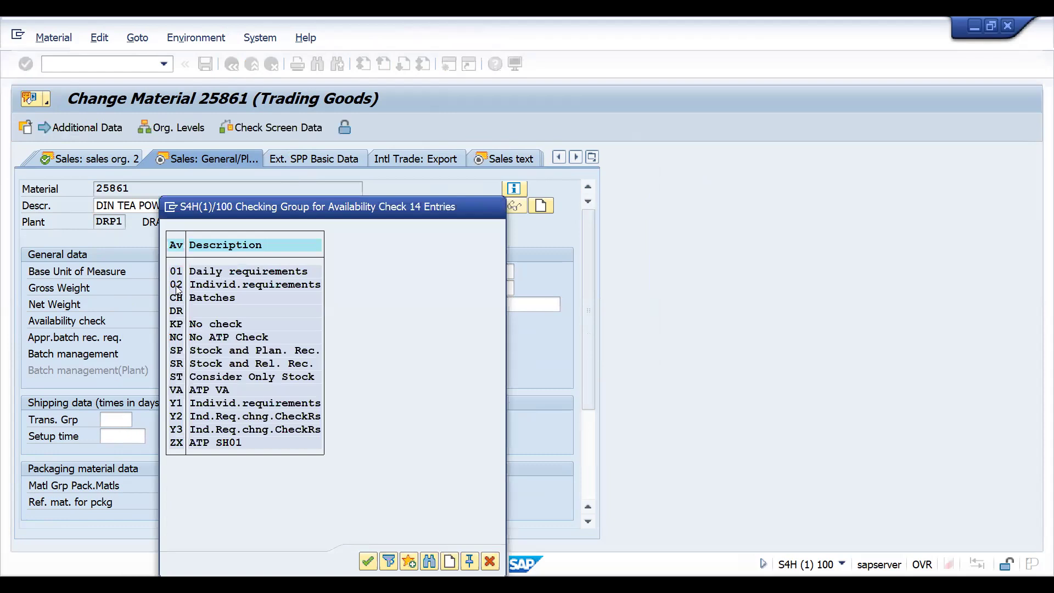
{"action": "left_click", "coordinate": [176, 287]}
{"action": "key", "text": "ctrl+s"}
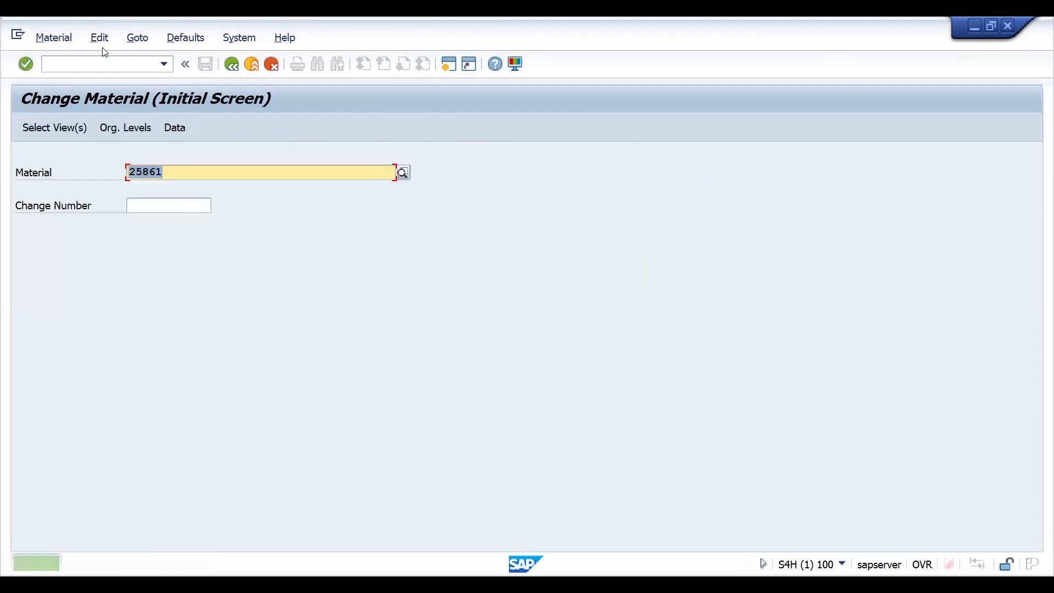
Start an outbound delivery in VL01N with reference to the saved sales order.
{"action": "left_click", "coordinate": [86, 62]}
{"action": "type", "text": "/nvl01n"}
{"action": "key", "text": "Return"}
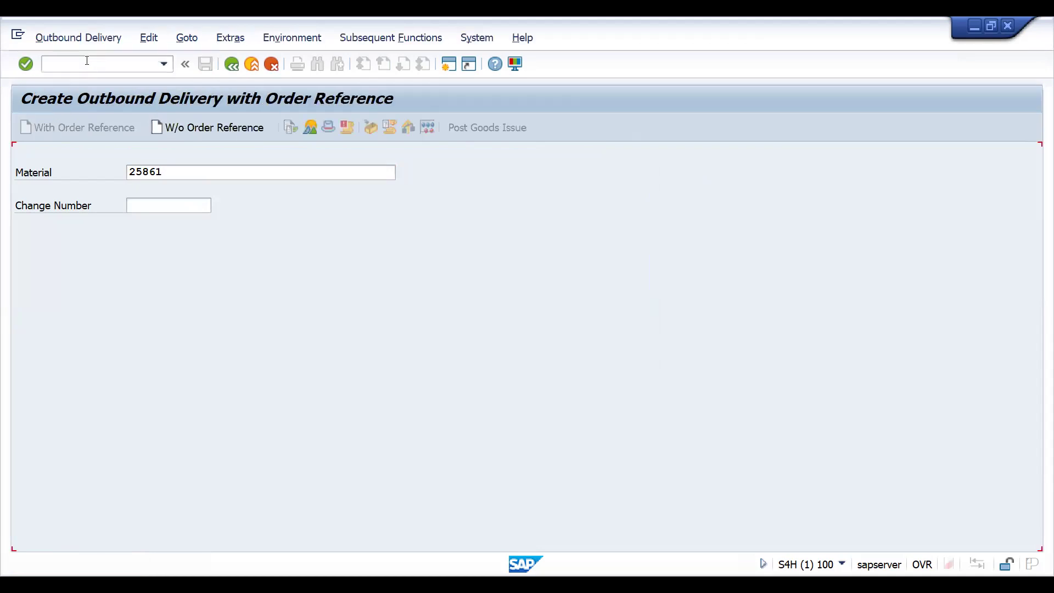
{"action": "key", "text": "Return"}
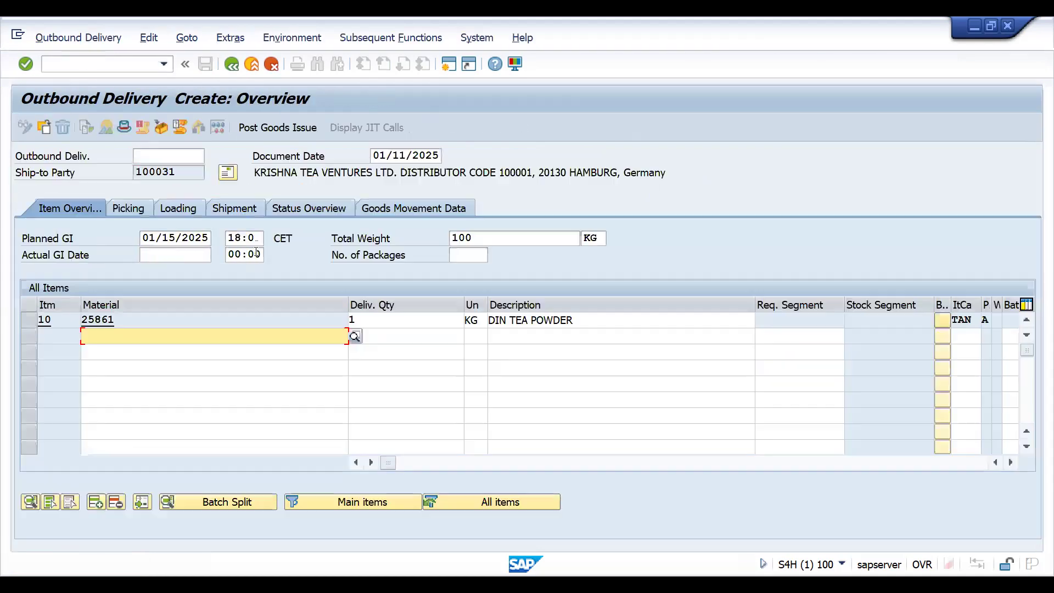
Set the picked quantity of delivery item 10, material 25861, to 1.
{"action": "left_click", "coordinate": [119, 206]}
{"action": "left_click", "coordinate": [667, 319]}
{"action": "type", "text": "1"}
{"action": "key", "text": "Return"}
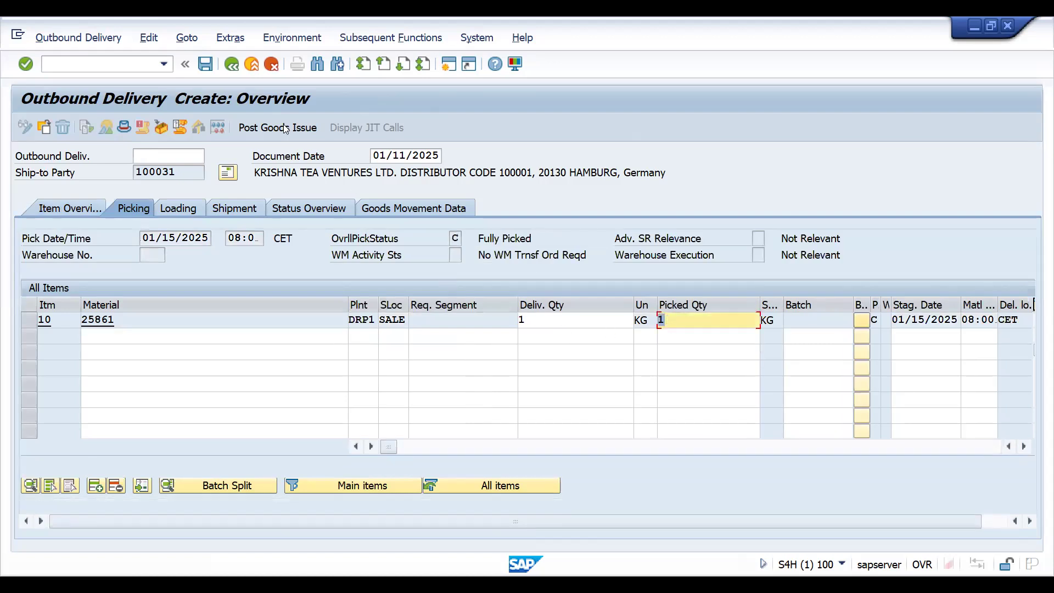
Check the delivery's header output and try to post the goods issue.
{"action": "left_click", "coordinate": [218, 39]}
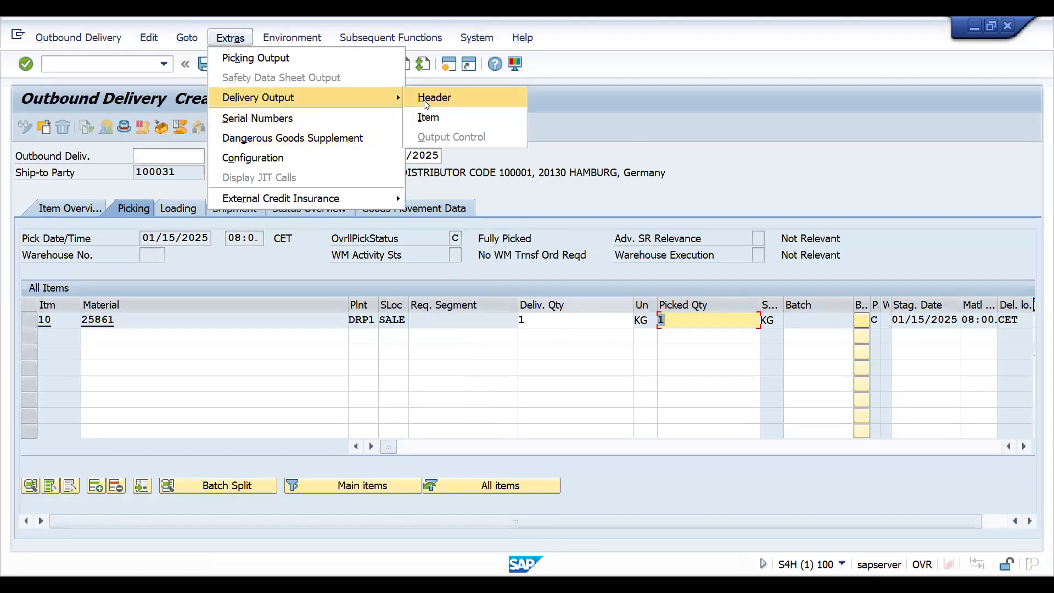
{"action": "left_click", "coordinate": [426, 103]}
{"action": "left_click", "coordinate": [231, 64]}
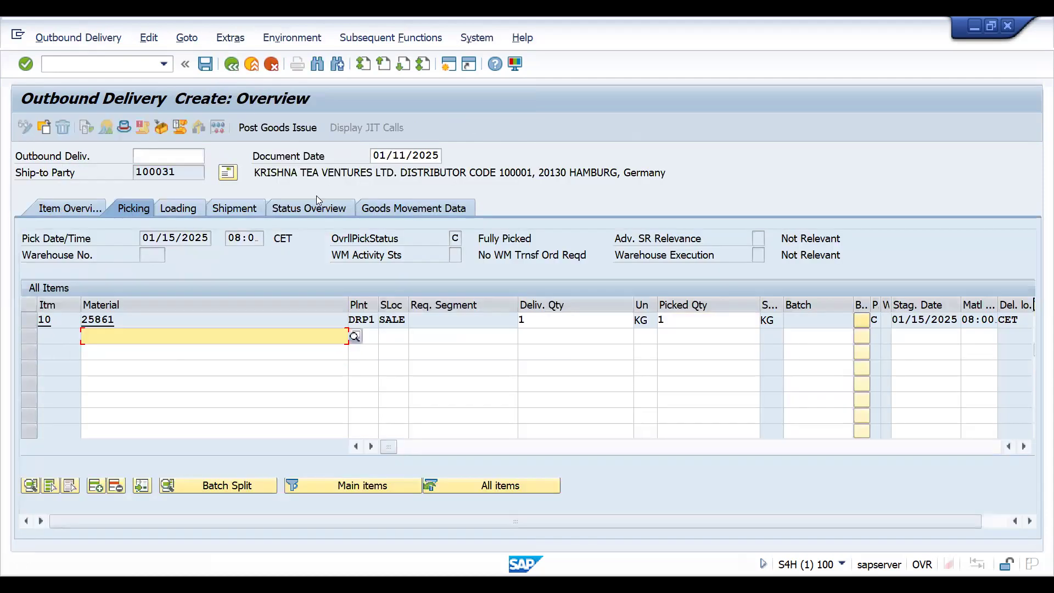
{"action": "left_click", "coordinate": [263, 131]}
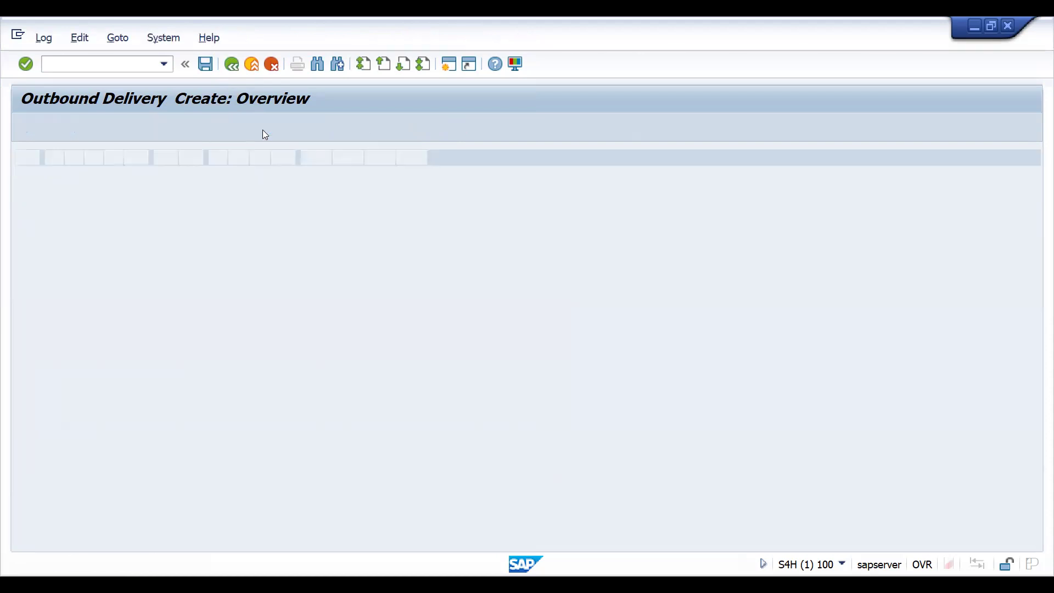
{"action": "left_click", "coordinate": [233, 65]}
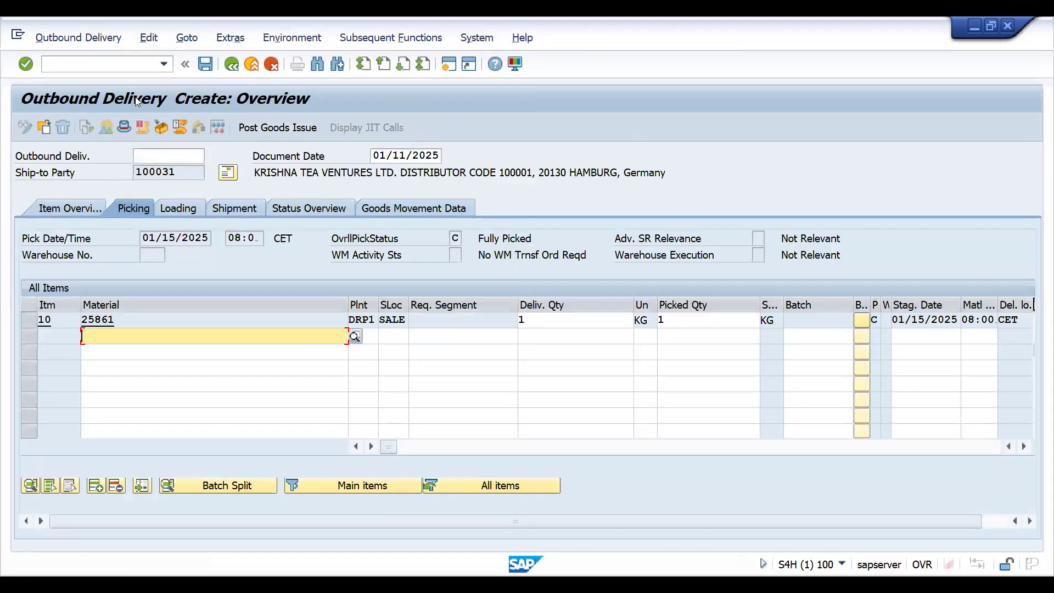
Open transaction MMPV and set both the from and to company codes to DRT1.
{"action": "left_click", "coordinate": [100, 64]}
{"action": "type", "text": "/nmmpv"}
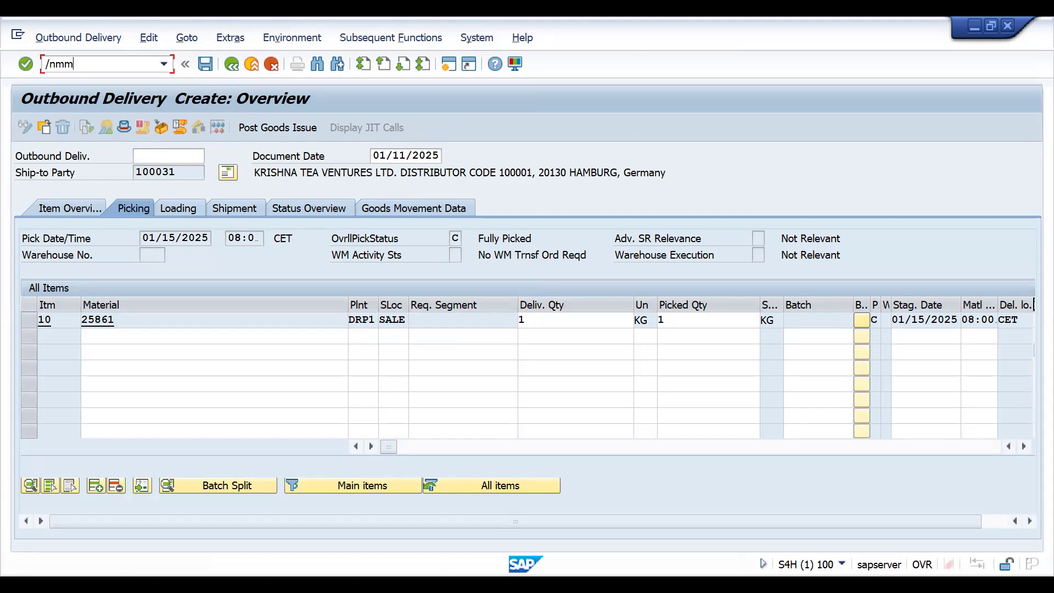
{"action": "key", "text": "Return"}
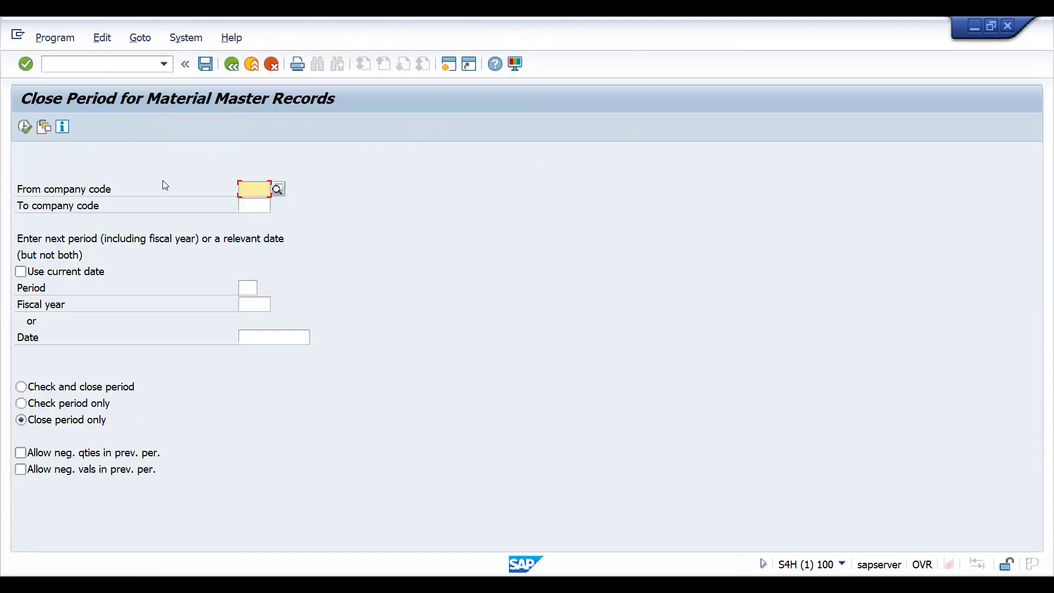
{"action": "type", "text": "drt1"}
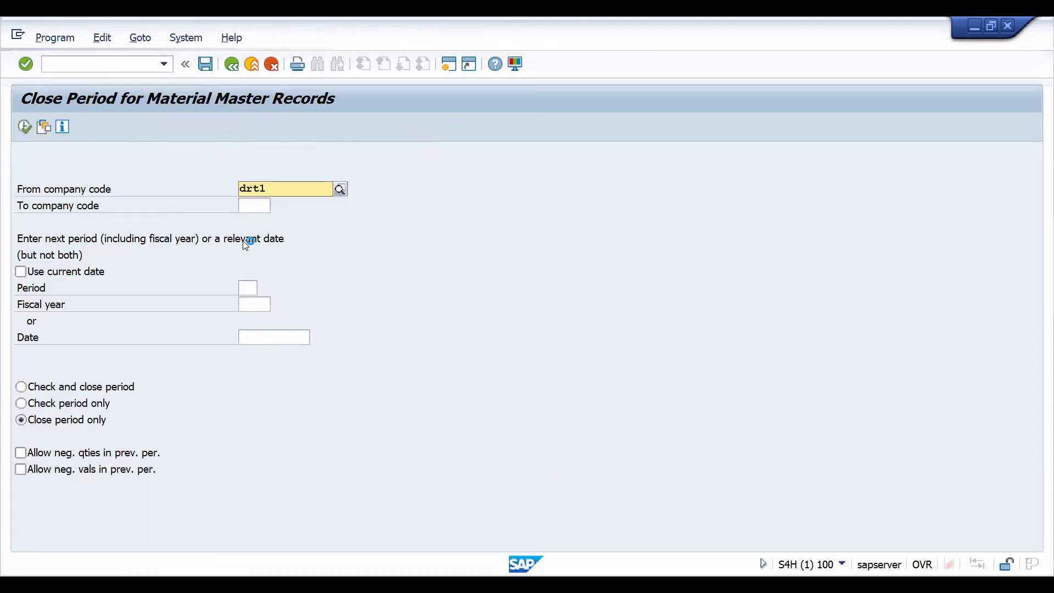
{"action": "left_click", "coordinate": [256, 224]}
{"action": "left_click", "coordinate": [248, 207]}
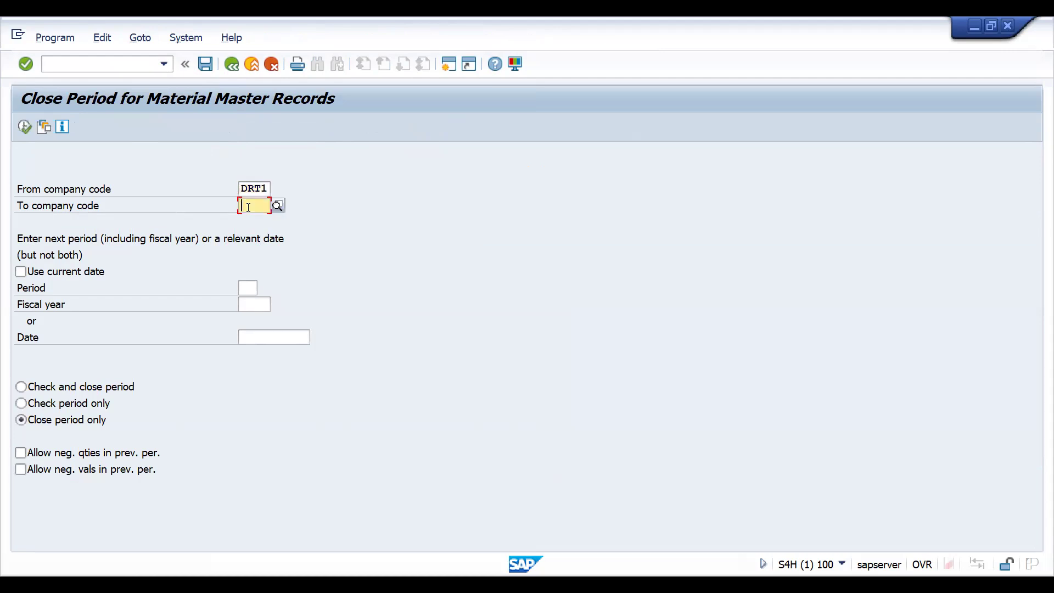
{"action": "type", "text": "drt1"}
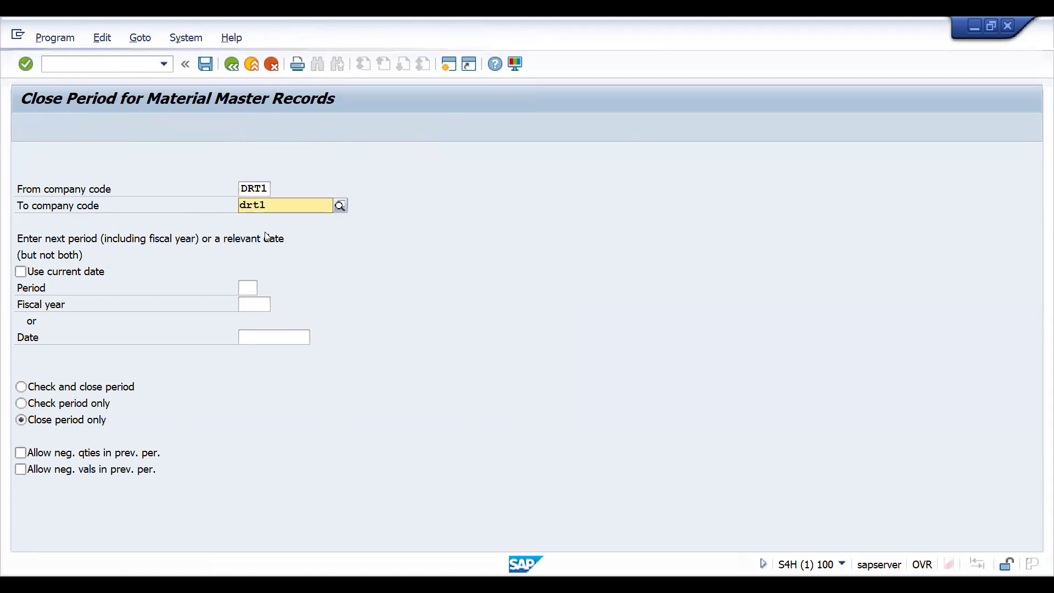
{"action": "left_click", "coordinate": [256, 237]}
Enter period 01 and fiscal year 2025, and run the material master period closing.
{"action": "left_click", "coordinate": [245, 288]}
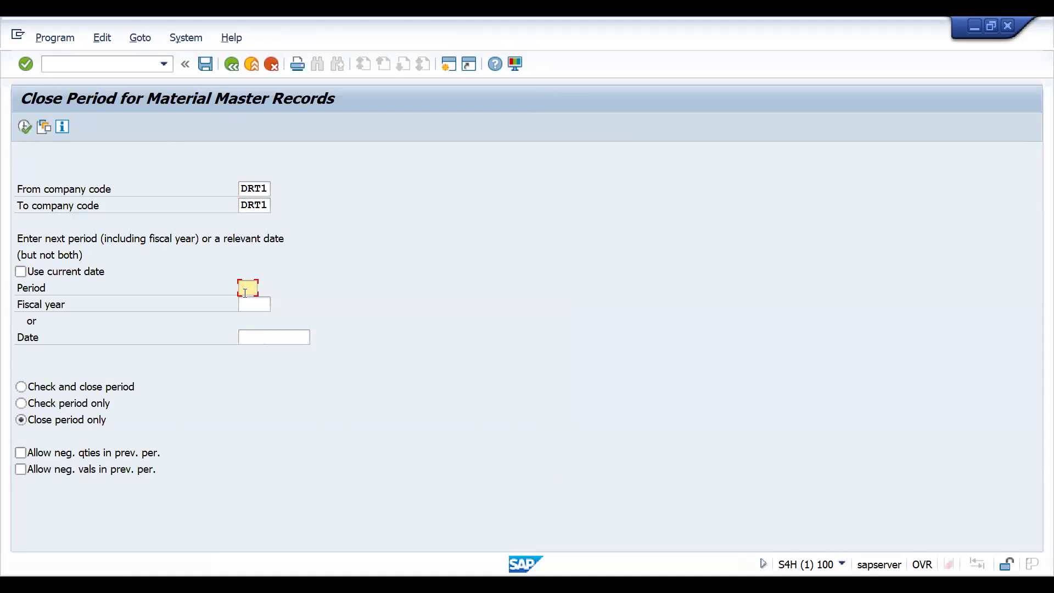
{"action": "type", "text": "01"}
{"action": "left_click", "coordinate": [248, 303]}
{"action": "type", "text": "2025"}
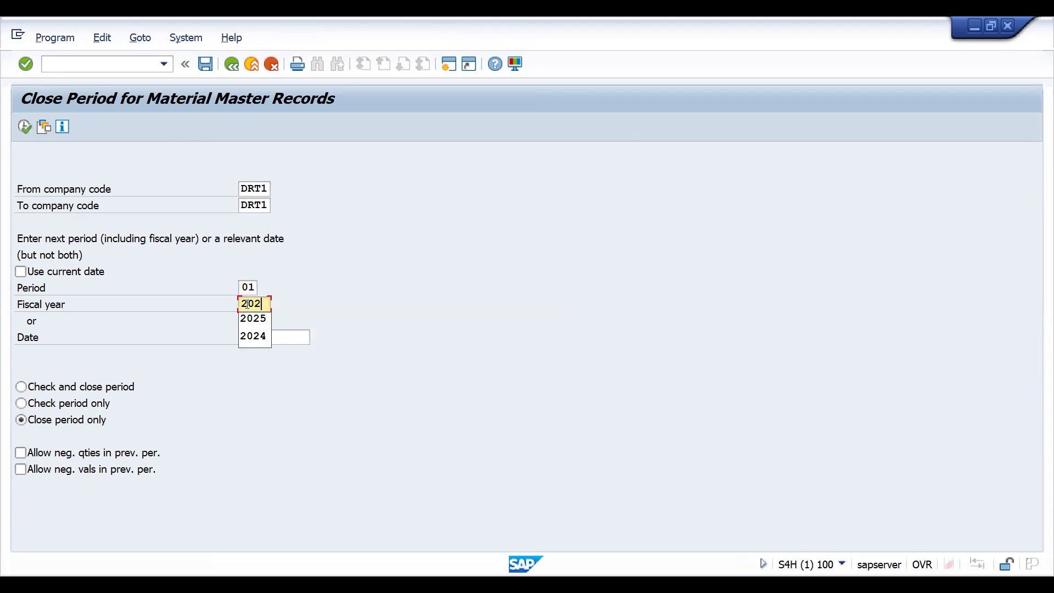
{"action": "left_click", "coordinate": [25, 124]}
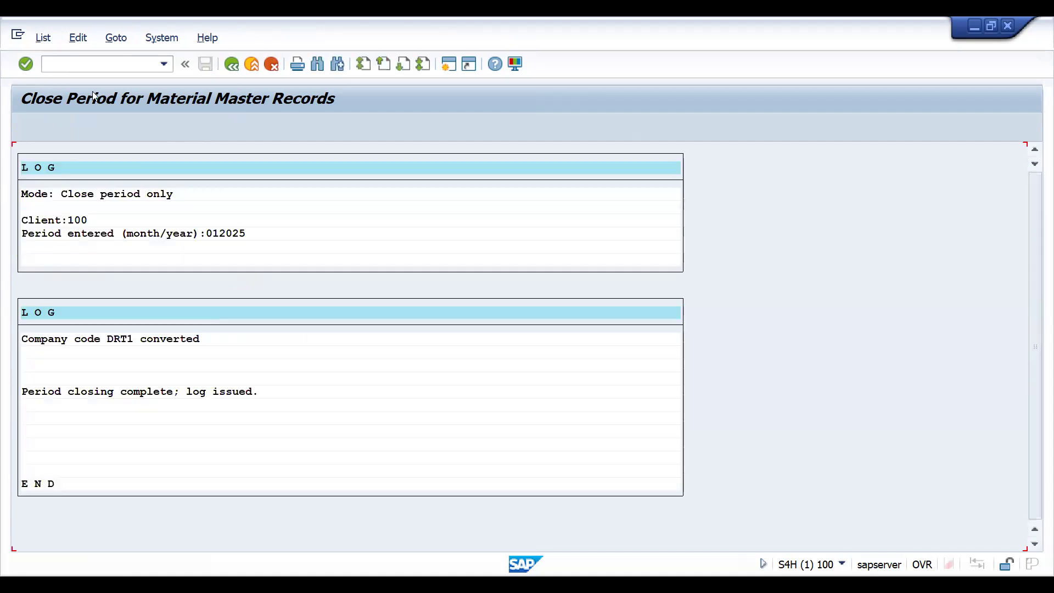
Start the outbound delivery again with reference to the saved sales order and check its header delivery output.
{"action": "type", "text": "/nmmrv"}
{"action": "key", "text": "Return"}
{"action": "key", "text": "Return"}
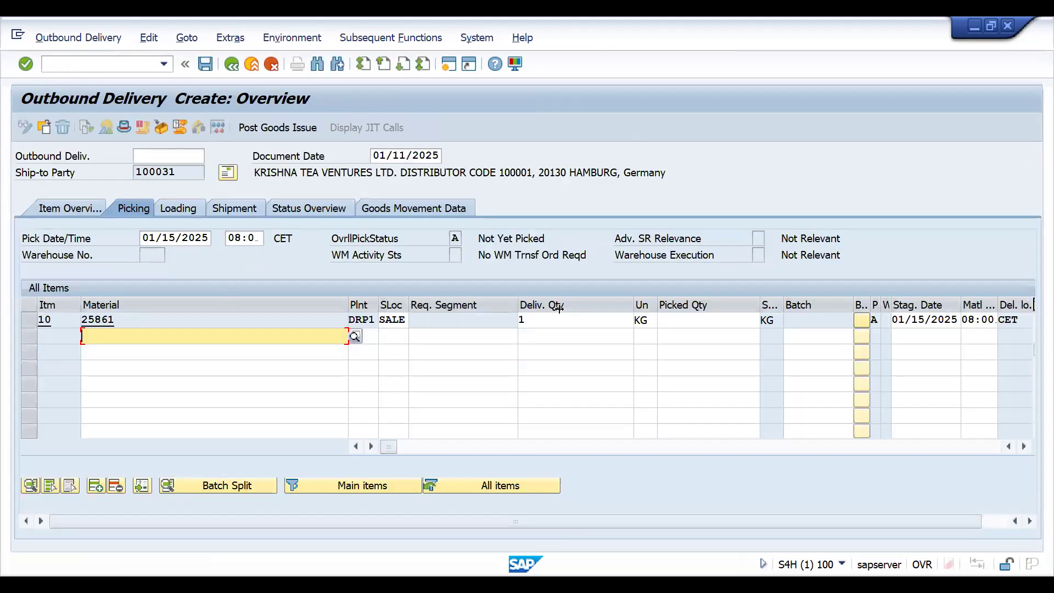
{"action": "left_click", "coordinate": [225, 38]}
{"action": "mouse_move", "coordinate": [273, 100]}
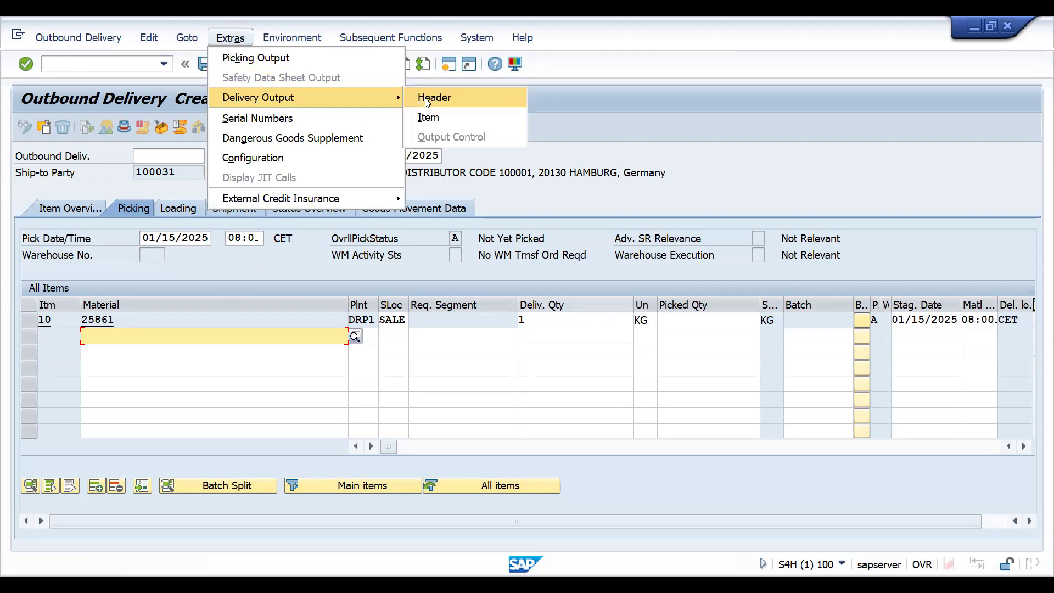
{"action": "left_click", "coordinate": [427, 96]}
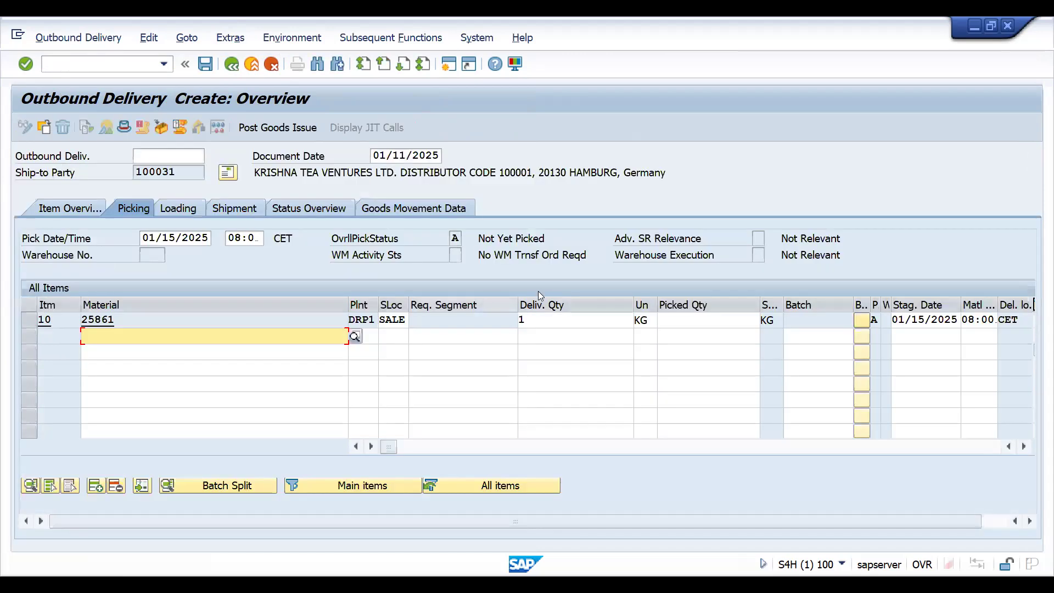
Set the picked quantity of item 10, material 25861, to 1 in the new outbound delivery.
{"action": "left_click", "coordinate": [671, 318]}
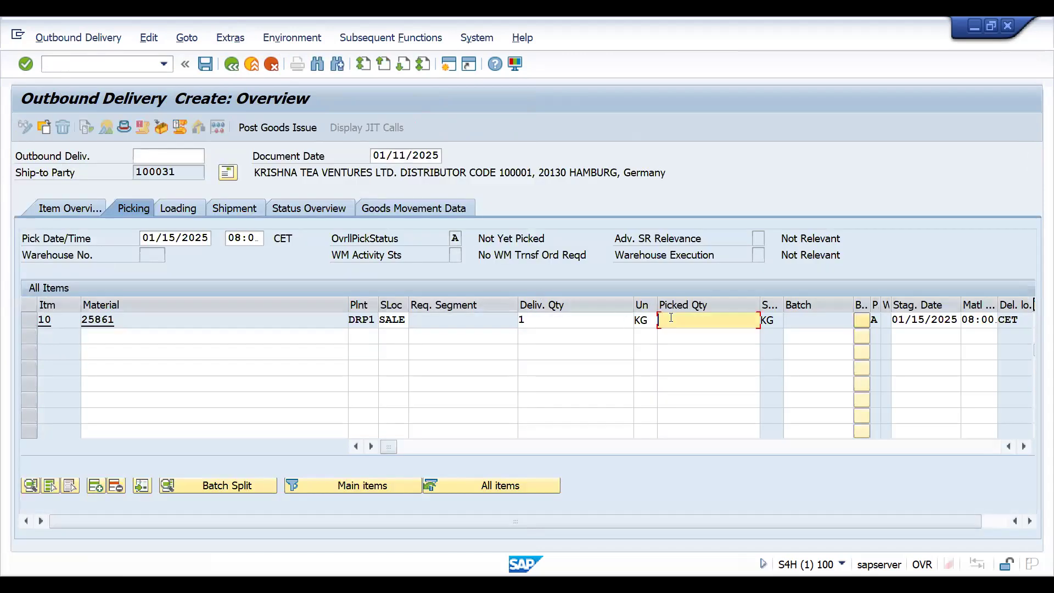
{"action": "type", "text": "1"}
{"action": "key", "text": "Return"}
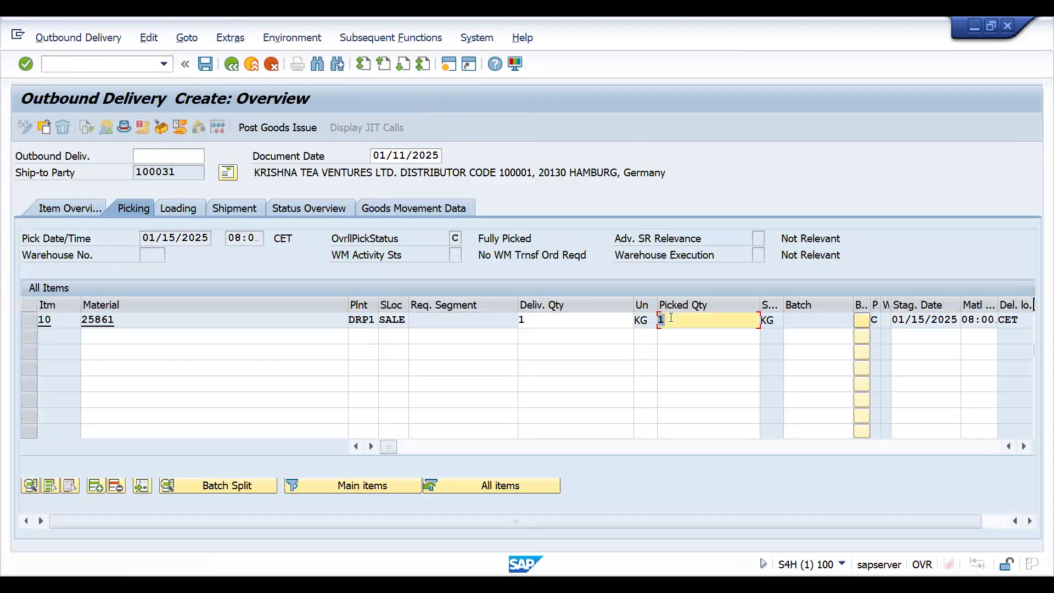
Check the delivery's header output list again and post the goods issue.
{"action": "left_click", "coordinate": [231, 38]}
{"action": "left_click", "coordinate": [396, 97]}
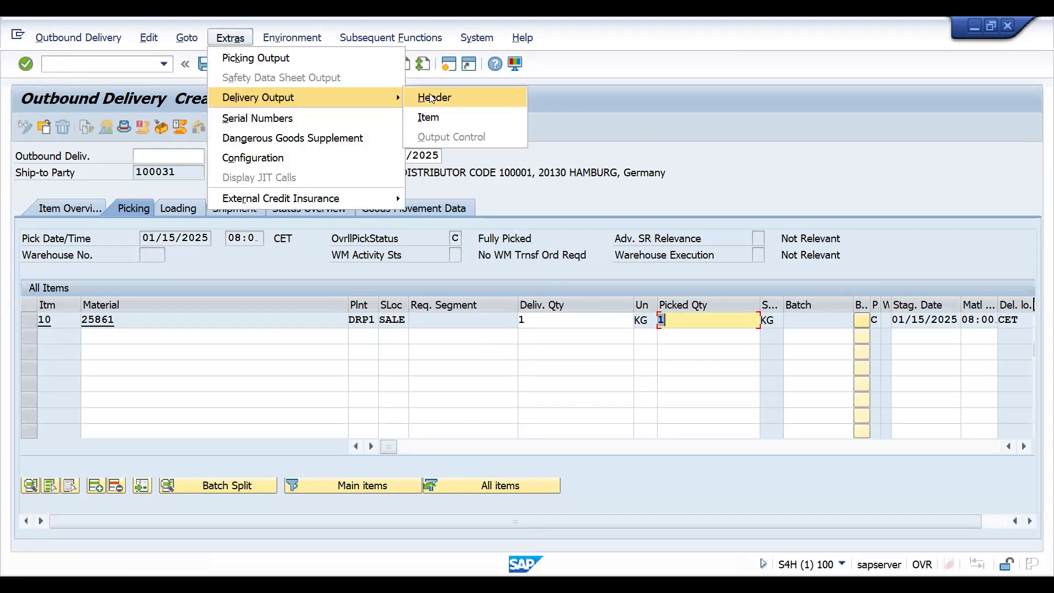
{"action": "left_click", "coordinate": [431, 98]}
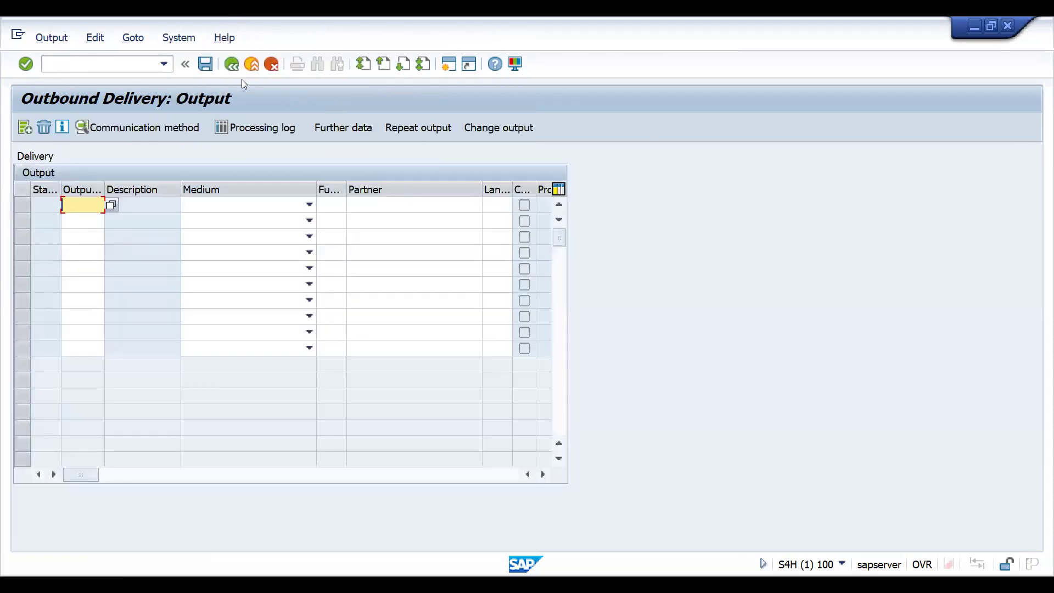
{"action": "left_click", "coordinate": [231, 64]}
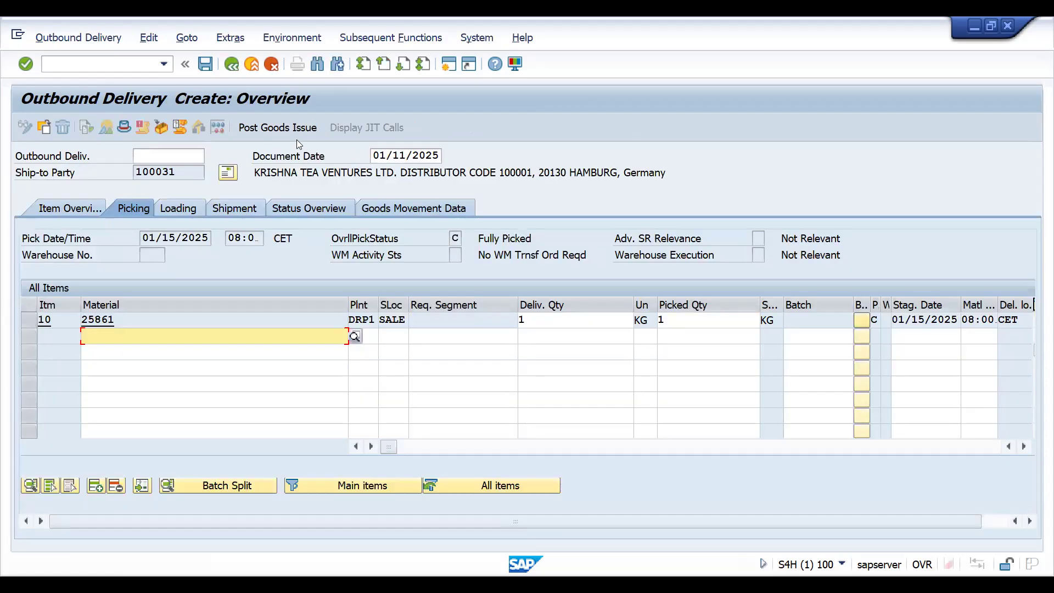
{"action": "left_click", "coordinate": [284, 131]}
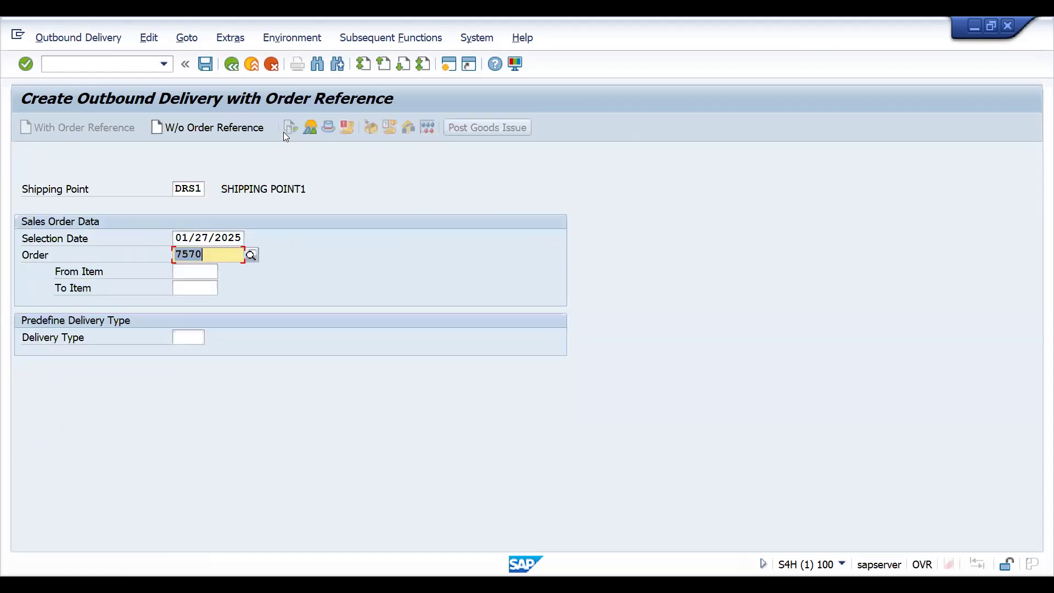
Switch to displaying the saved outbound delivery and try to issue its delivery output.
{"action": "left_click", "coordinate": [60, 38]}
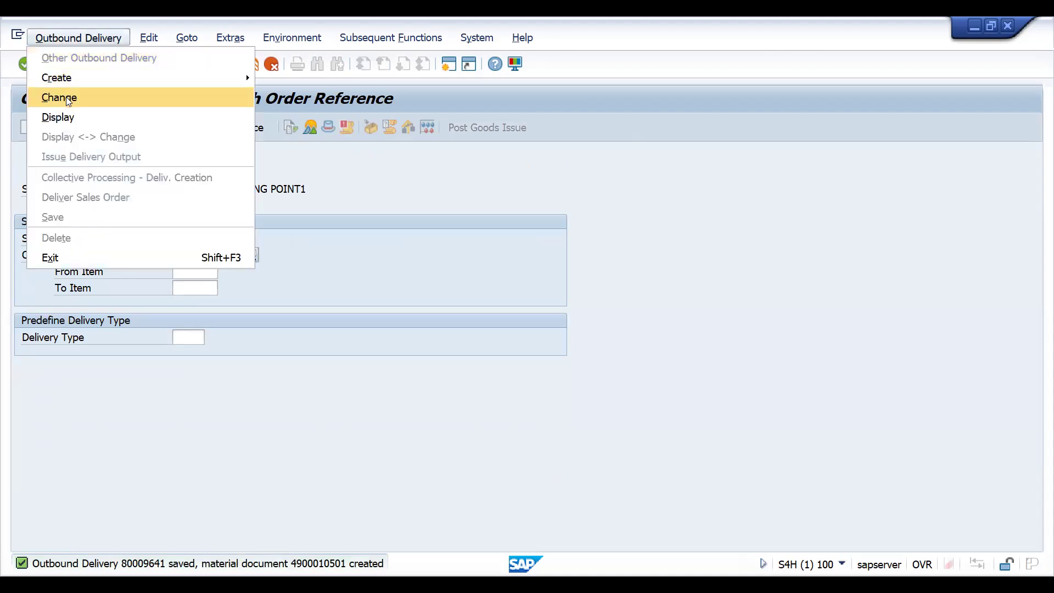
{"action": "left_click", "coordinate": [67, 118]}
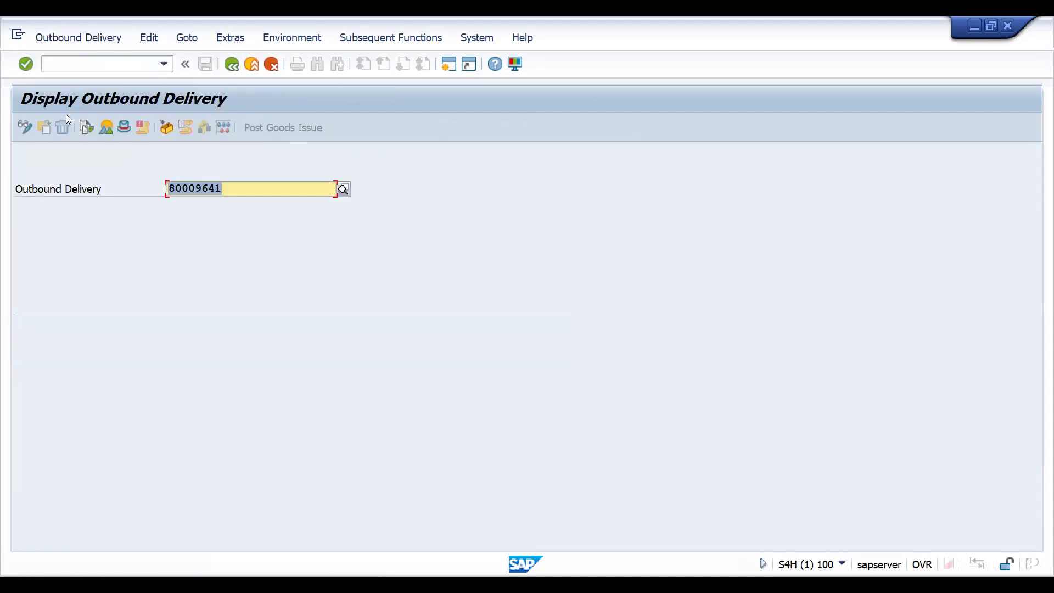
{"action": "left_click", "coordinate": [67, 37]}
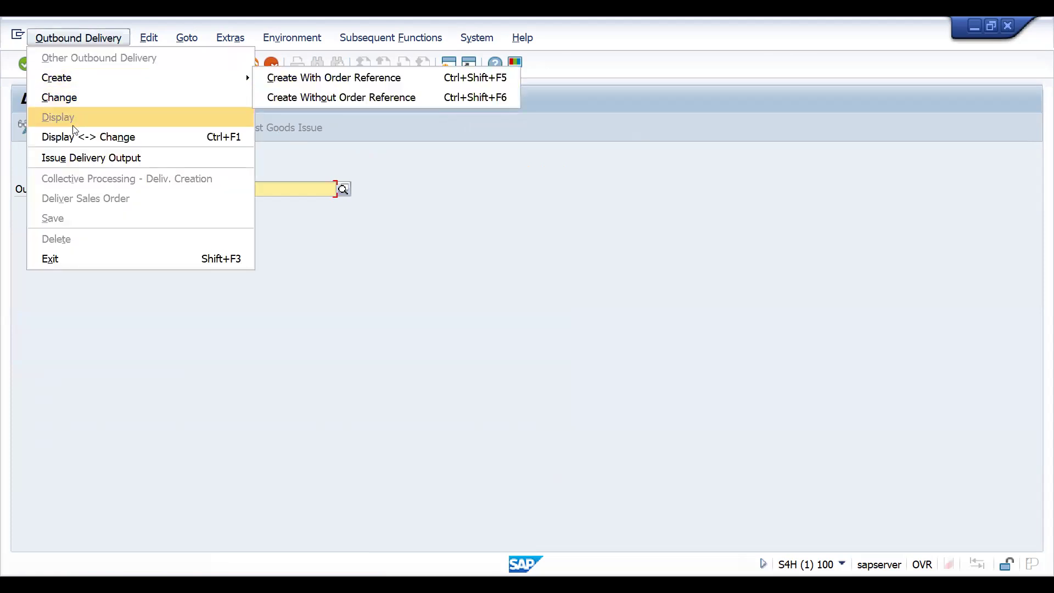
{"action": "left_click", "coordinate": [142, 152]}
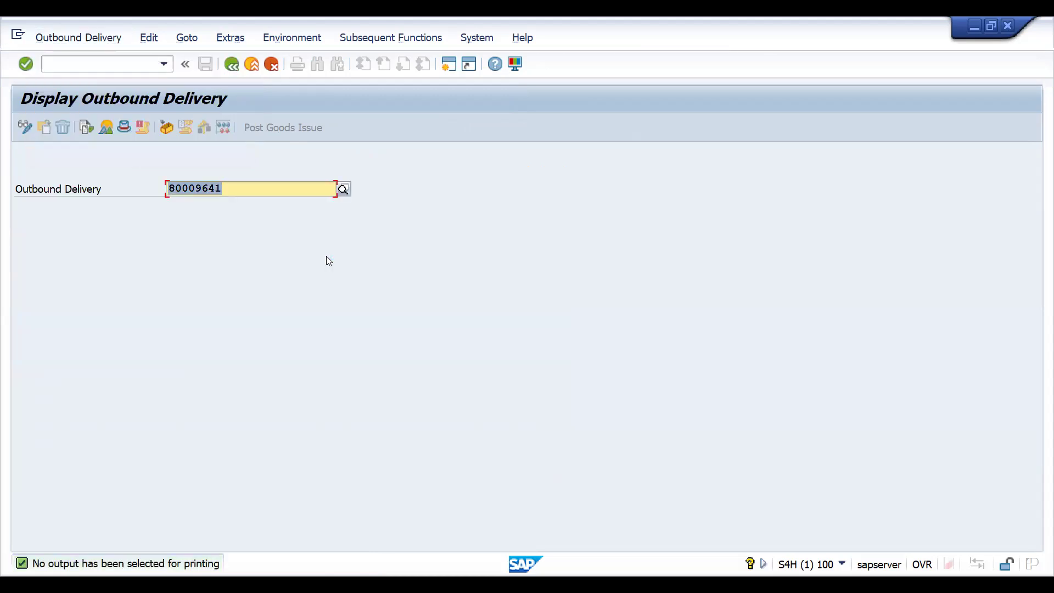
Examine the delivery type in the administration data of the saved outbound delivery's header.
{"action": "key", "text": "Return"}
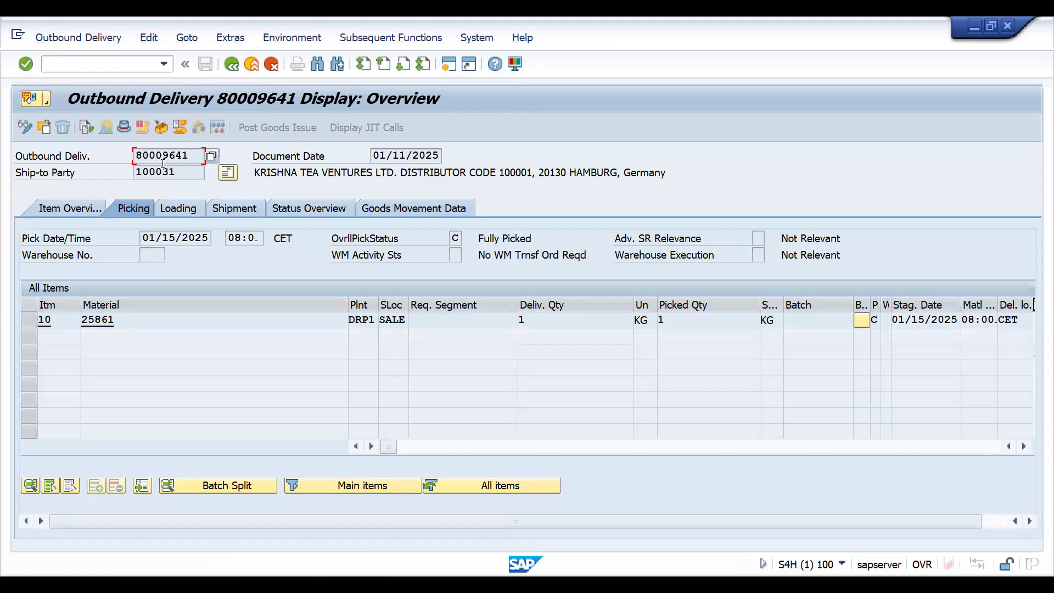
{"action": "left_click", "coordinate": [124, 129]}
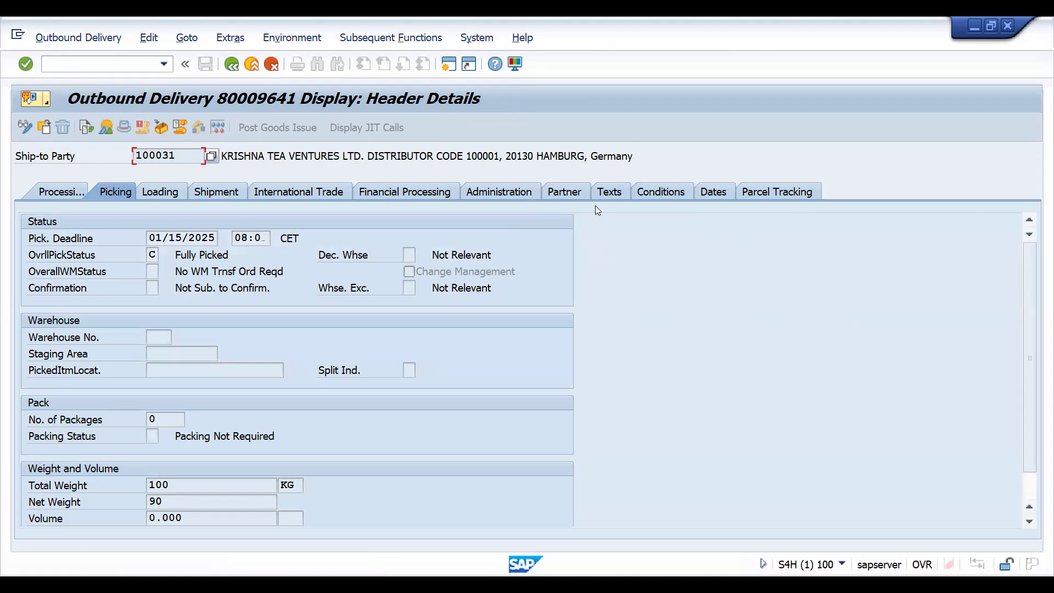
{"action": "left_click", "coordinate": [500, 192]}
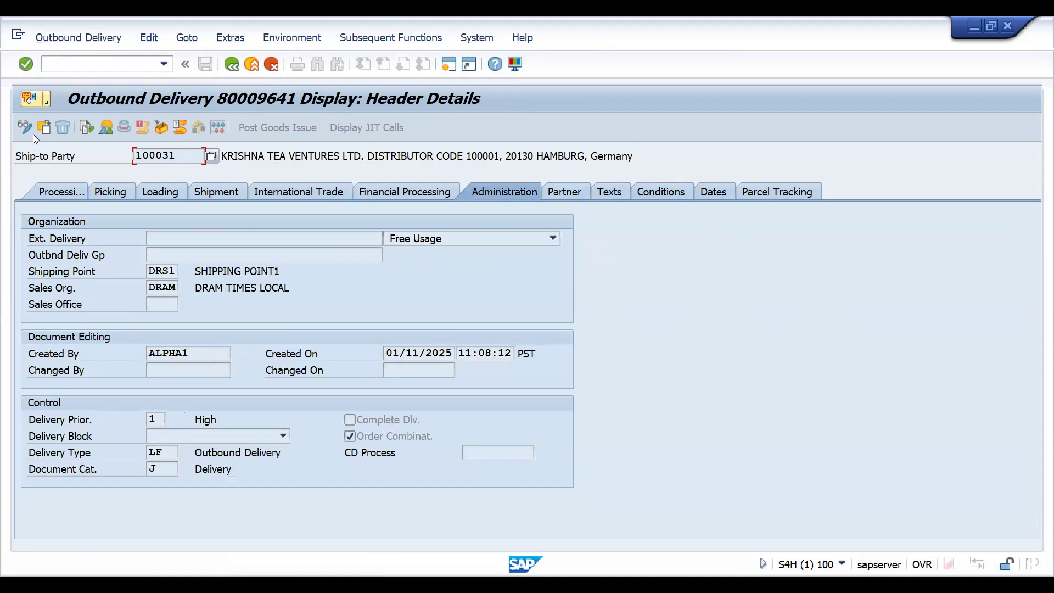
Review the ZDLV shipping notice condition records for shipping point DRS1 in transaction VV22.
{"action": "left_click", "coordinate": [64, 61]}
{"action": "type", "text": "/nvv22"}
{"action": "key", "text": "Return"}
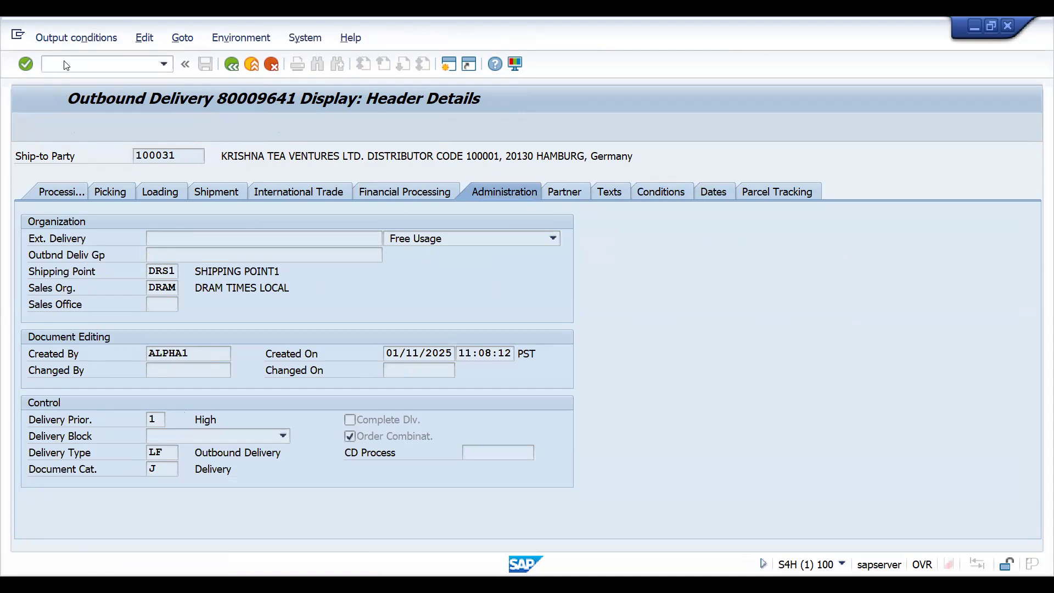
{"action": "key", "text": "Return"}
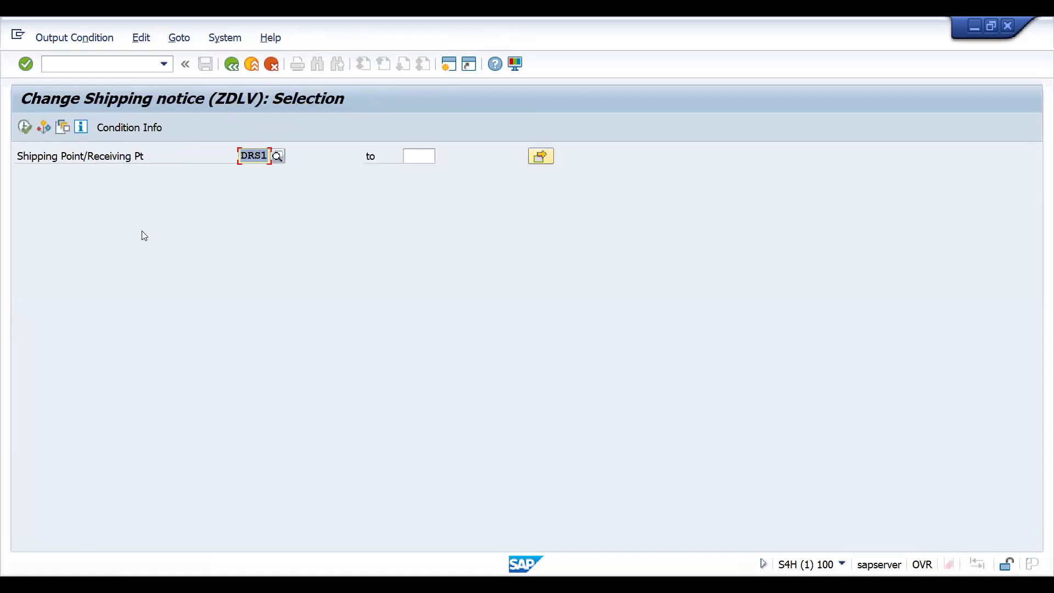
{"action": "left_click", "coordinate": [24, 127]}
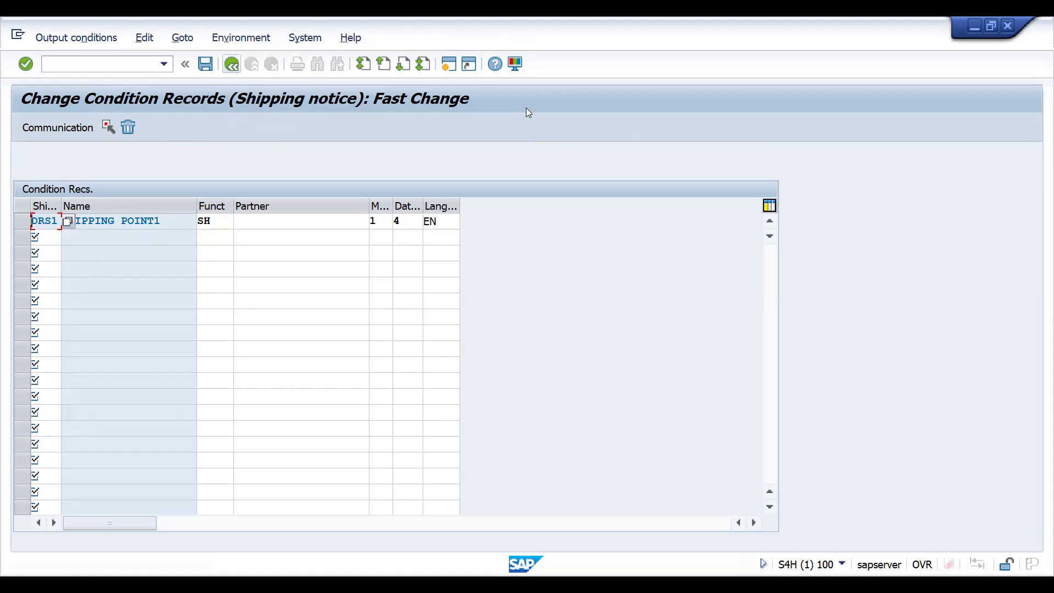
Open the SAP Reference IMG through transaction SPRO and expand Logistics Execution.
{"action": "left_click", "coordinate": [97, 63]}
{"action": "type", "text": "/nspro"}
{"action": "key", "text": "Return"}
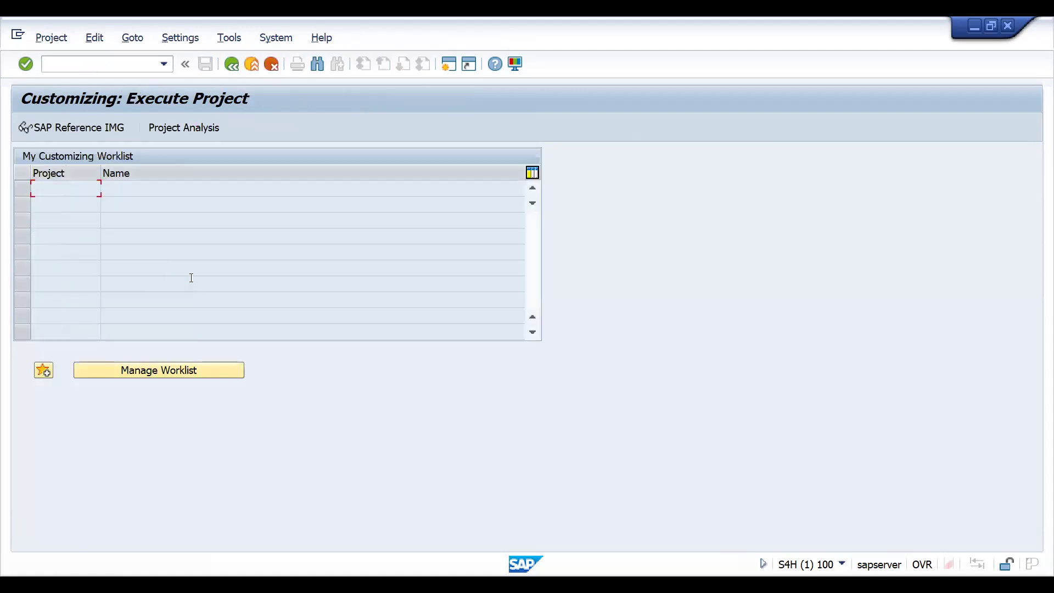
{"action": "left_click", "coordinate": [77, 127]}
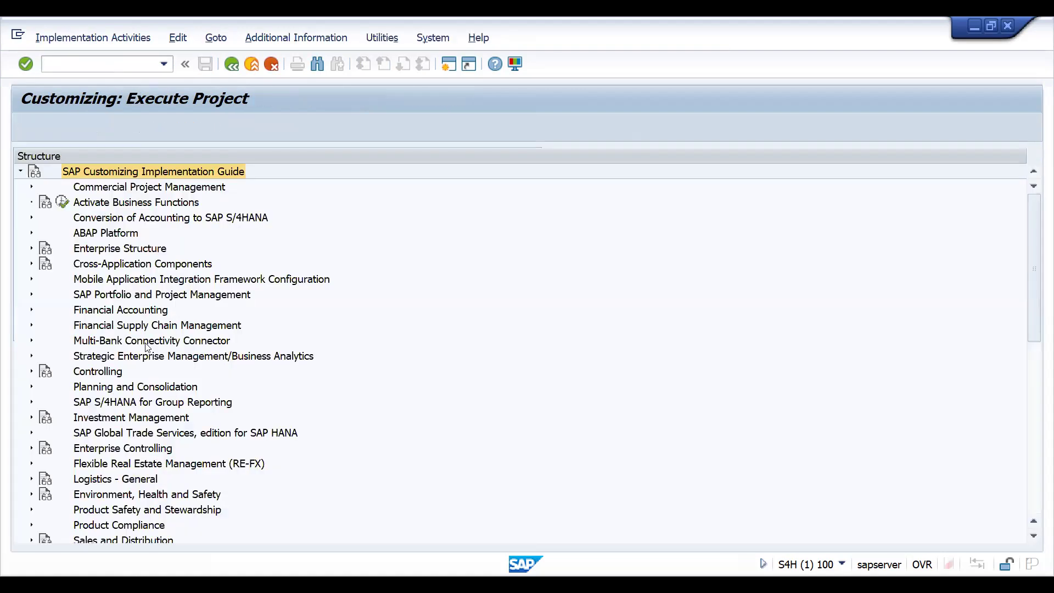
{"action": "left_click", "coordinate": [138, 352]}
{"action": "key", "text": "Down"}
{"action": "key", "text": "Down"}
{"action": "key", "text": "Down"}
{"action": "key", "text": "Down"}
{"action": "key", "text": "Down"}
{"action": "key", "text": "Down"}
{"action": "key", "text": "Down"}
{"action": "key", "text": "Down"}
{"action": "key", "text": "Down"}
{"action": "key", "text": "Down"}
{"action": "key", "text": "Down"}
{"action": "key", "text": "Down"}
{"action": "key", "text": "Down"}
{"action": "key", "text": "Down"}
{"action": "key", "text": "Down"}
{"action": "key", "text": "Down"}
{"action": "key", "text": "Down"}
{"action": "key", "text": "Down"}
{"action": "key", "text": "Down"}
{"action": "key", "text": "Up"}
{"action": "key", "text": "Up"}
{"action": "key", "text": "Up"}
{"action": "key", "text": "Up"}
{"action": "key", "text": "Up"}
{"action": "key", "text": "Up"}
{"action": "key", "text": "Up"}
{"action": "key", "text": "Down"}
{"action": "key", "text": "Down"}
{"action": "key", "text": "Down"}
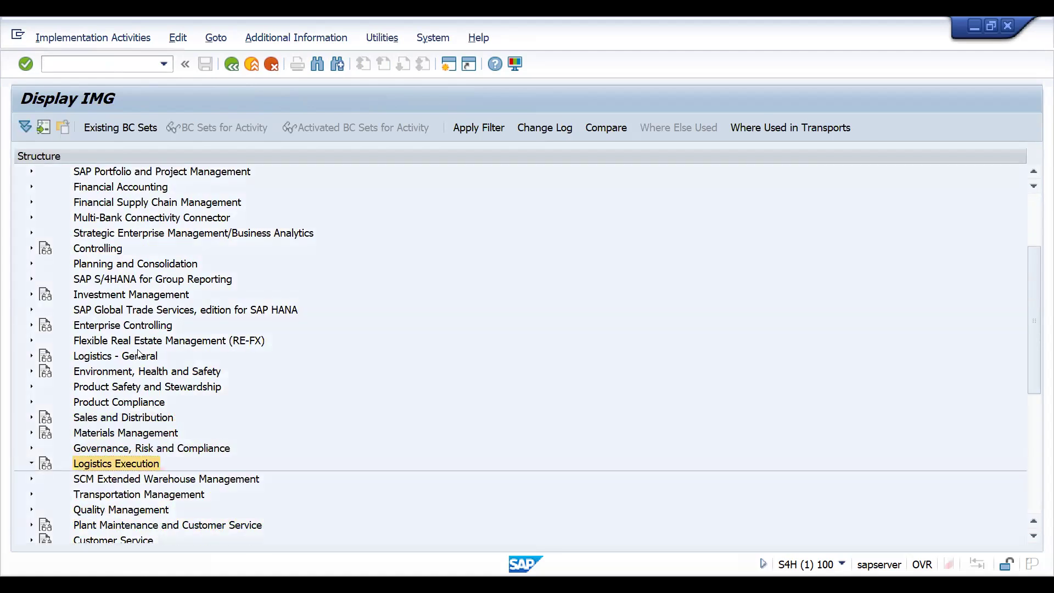
{"action": "key", "text": "Right"}
Expand Shipping under Logistics Execution, including its Deliveries node.
{"action": "key", "text": "Down"}
{"action": "key", "text": "Down"}
{"action": "key", "text": "Down"}
{"action": "key", "text": "Down"}
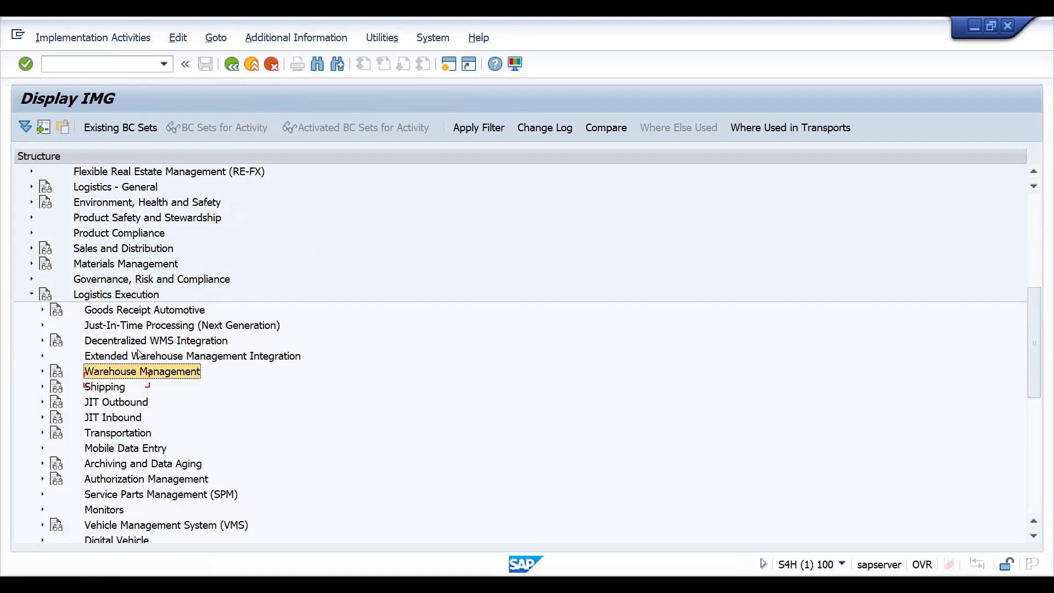
{"action": "key", "text": "Up"}
{"action": "key", "text": "Up"}
{"action": "key", "text": "Up"}
{"action": "key", "text": "Down"}
{"action": "key", "text": "Down"}
{"action": "key", "text": "Down"}
{"action": "key", "text": "Down"}
{"action": "key", "text": "Down"}
{"action": "key", "text": "Down"}
{"action": "key", "text": "Down"}
{"action": "key", "text": "Down"}
{"action": "key", "text": "Down"}
{"action": "key", "text": "Up"}
{"action": "key", "text": "Up"}
{"action": "key", "text": "Up"}
{"action": "key", "text": "Up"}
{"action": "key", "text": "Up"}
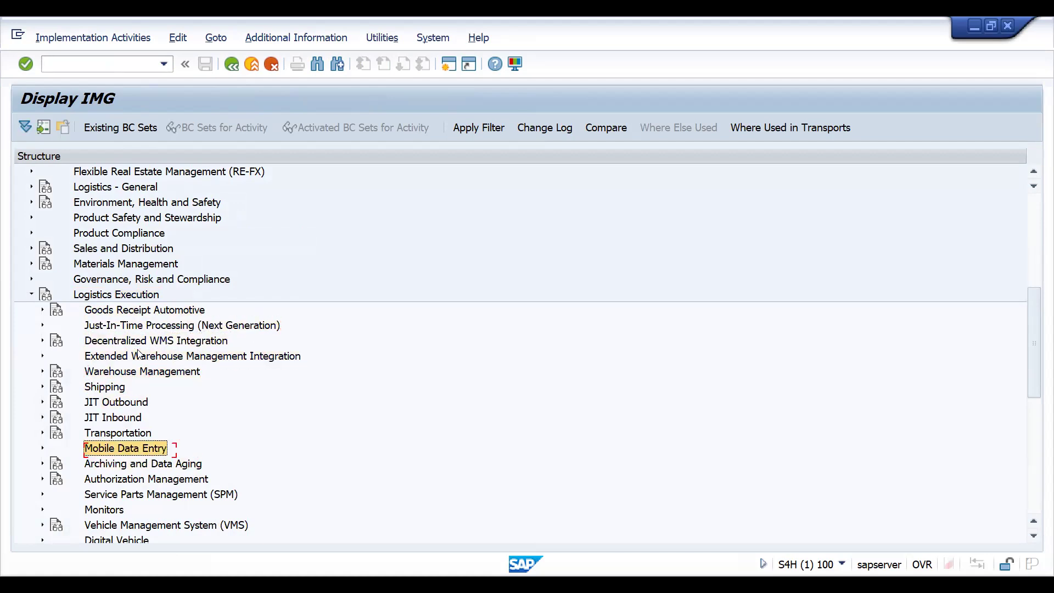
{"action": "key", "text": "Right"}
{"action": "key", "text": "Down"}
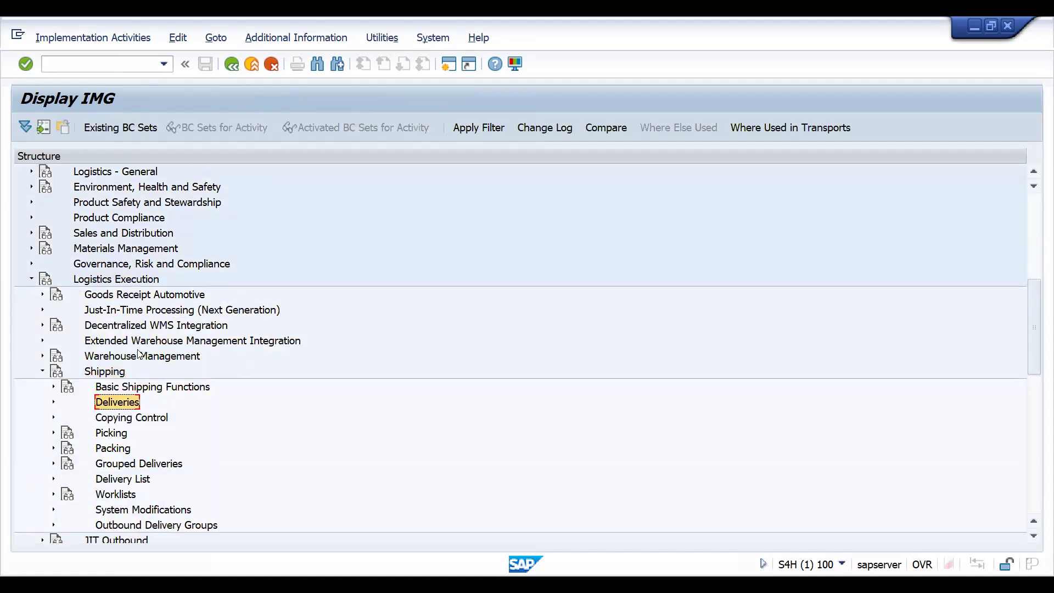
{"action": "key", "text": "Right"}
Look through the activities under Shipping's Deliveries node for output determination settings.
{"action": "key", "text": "Down"}
{"action": "key", "text": "Down"}
{"action": "key", "text": "Down"}
{"action": "key", "text": "Down"}
{"action": "key", "text": "Down"}
{"action": "key", "text": "Down"}
{"action": "key", "text": "Down"}
{"action": "key", "text": "Down"}
{"action": "key", "text": "Down"}
{"action": "key", "text": "Down"}
{"action": "key", "text": "Down"}
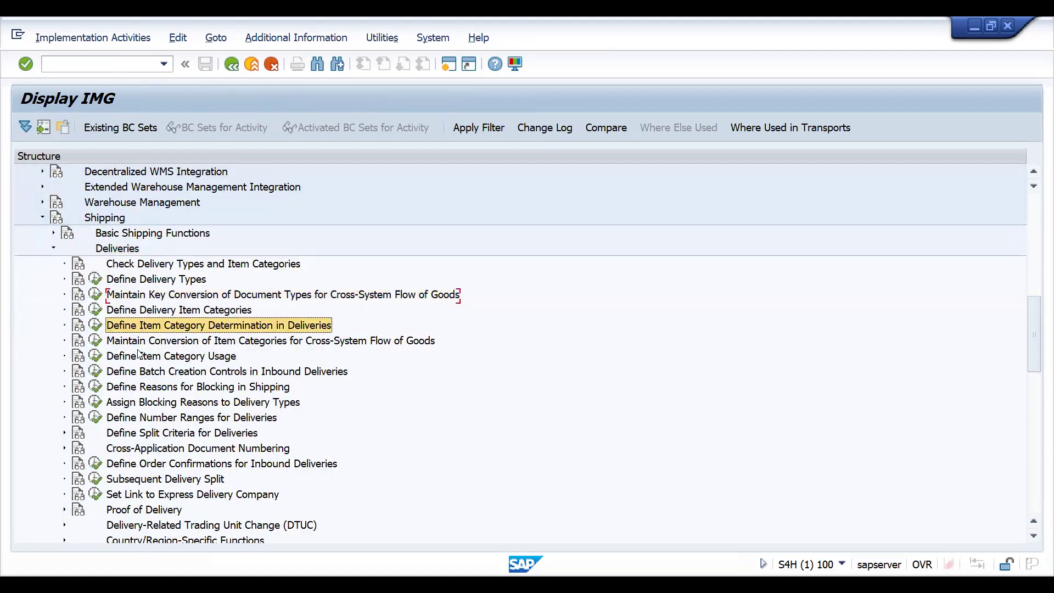
{"action": "key", "text": "Down"}
{"action": "key", "text": "Down"}
{"action": "key", "text": "Down"}
{"action": "key", "text": "Down"}
{"action": "key", "text": "Down"}
{"action": "key", "text": "Down"}
{"action": "key", "text": "Down"}
{"action": "key", "text": "Down"}
{"action": "key", "text": "Down"}
{"action": "key", "text": "Down"}
{"action": "key", "text": "Down"}
{"action": "key", "text": "Down"}
{"action": "key", "text": "Down"}
{"action": "key", "text": "Down"}
{"action": "key", "text": "Down"}
{"action": "key", "text": "Down"}
{"action": "key", "text": "Up"}
{"action": "key", "text": "Up"}
{"action": "key", "text": "Up"}
{"action": "key", "text": "Up"}
{"action": "key", "text": "Up"}
{"action": "key", "text": "Up"}
{"action": "key", "text": "Up"}
{"action": "key", "text": "Up"}
{"action": "key", "text": "Up"}
{"action": "key", "text": "Up"}
{"action": "key", "text": "Up"}
{"action": "key", "text": "Up"}
{"action": "key", "text": "Up"}
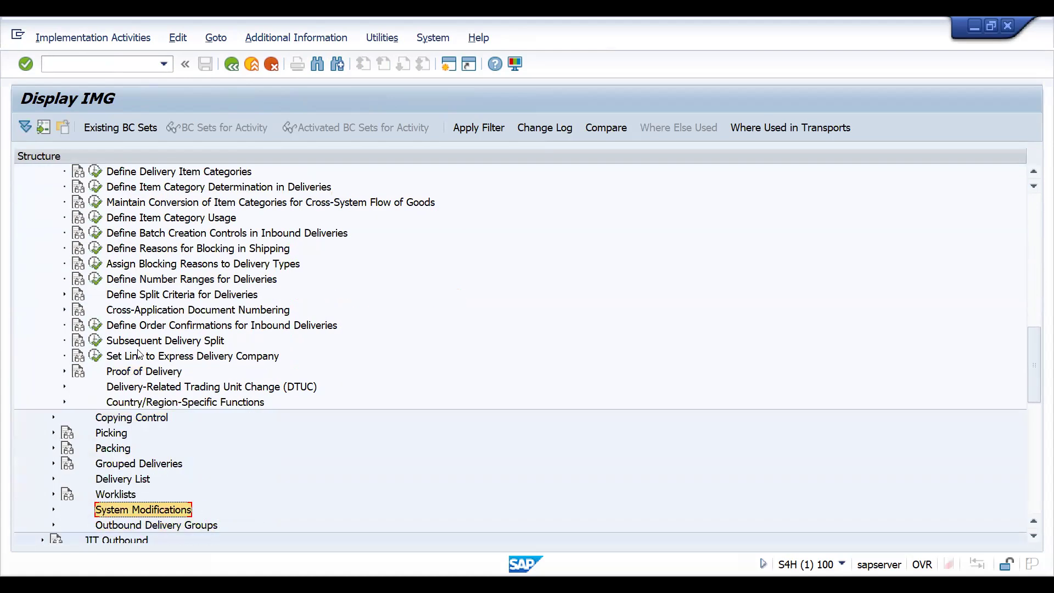
{"action": "key", "text": "Up"}
{"action": "key", "text": "Up"}
{"action": "key", "text": "Up"}
{"action": "key", "text": "Up"}
{"action": "key", "text": "Up"}
{"action": "key", "text": "Up"}
{"action": "key", "text": "Up"}
{"action": "key", "text": "Up"}
{"action": "key", "text": "Up"}
{"action": "key", "text": "Up"}
{"action": "key", "text": "Up"}
{"action": "key", "text": "Up"}
{"action": "key", "text": "Up"}
{"action": "key", "text": "Up"}
{"action": "key", "text": "Up"}
{"action": "key", "text": "Down"}
{"action": "key", "text": "Down"}
{"action": "key", "text": "Down"}
{"action": "key", "text": "Down"}
{"action": "key", "text": "Down"}
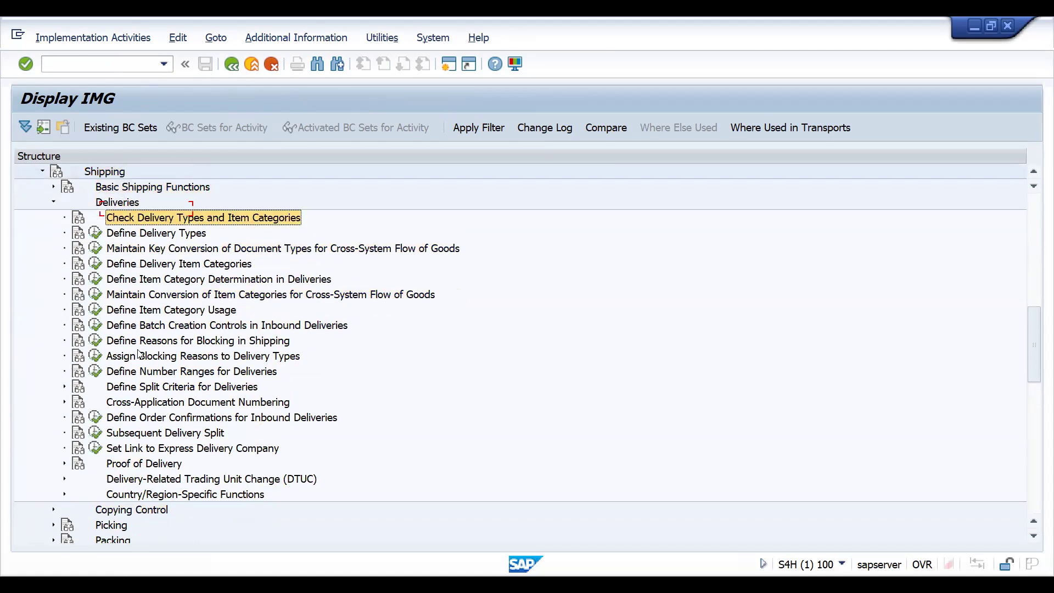
{"action": "key", "text": "Down"}
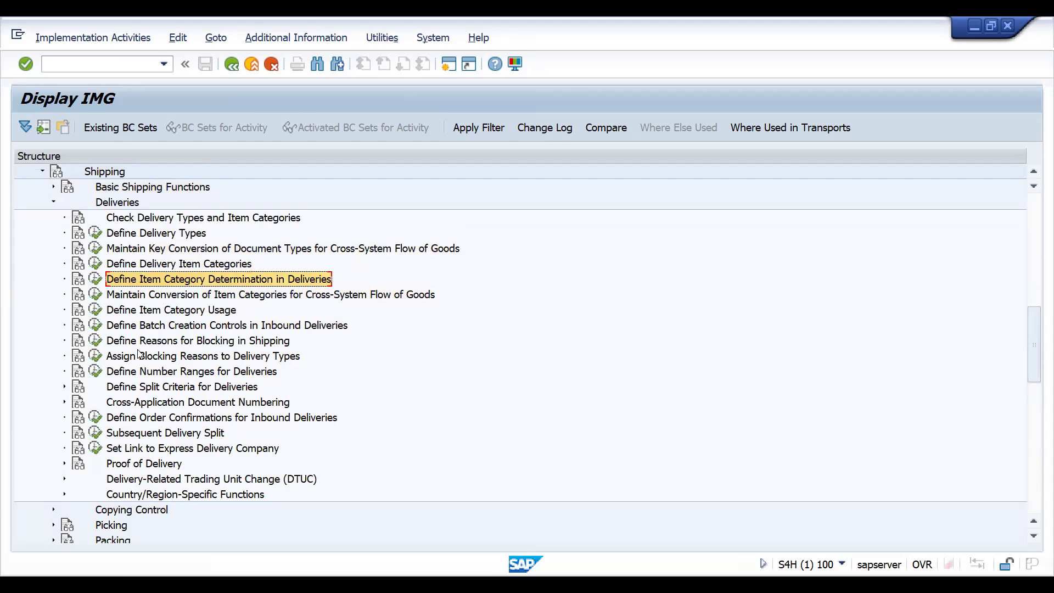
{"action": "key", "text": "Down"}
{"action": "key", "text": "Down"}
{"action": "key", "text": "Down"}
{"action": "key", "text": "Down"}
{"action": "key", "text": "Down"}
{"action": "key", "text": "Down"}
{"action": "key", "text": "Down"}
{"action": "key", "text": "Down"}
{"action": "key", "text": "Down"}
{"action": "key", "text": "Down"}
{"action": "key", "text": "Down"}
{"action": "key", "text": "Down"}
{"action": "key", "text": "Down"}
{"action": "key", "text": "Down"}
{"action": "key", "text": "Down"}
{"action": "key", "text": "Down"}
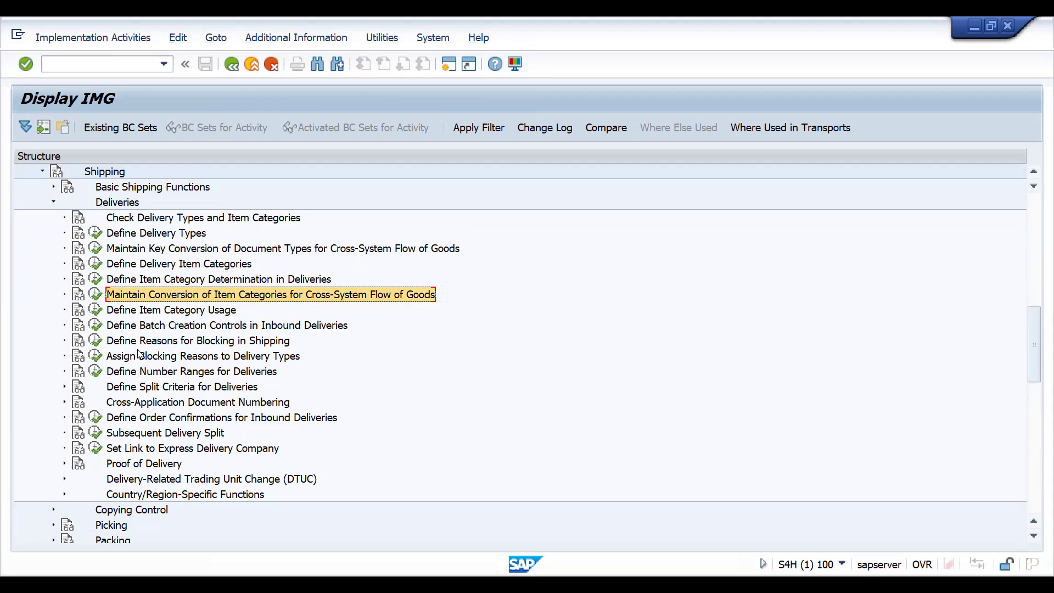
{"action": "key", "text": "Up"}
{"action": "key", "text": "Up"}
{"action": "key", "text": "Up"}
{"action": "key", "text": "Up"}
{"action": "key", "text": "Up"}
{"action": "key", "text": "Up"}
{"action": "key", "text": "Up"}
{"action": "key", "text": "Up"}
{"action": "key", "text": "Up"}
{"action": "key", "text": "Up"}
{"action": "key", "text": "Up"}
{"action": "key", "text": "Up"}
{"action": "key", "text": "Up"}
{"action": "key", "text": "Up"}
{"action": "key", "text": "Up"}
{"action": "key", "text": "Up"}
{"action": "key", "text": "Up"}
{"action": "key", "text": "Up"}
{"action": "key", "text": "Up"}
{"action": "key", "text": "Up"}
{"action": "key", "text": "Up"}
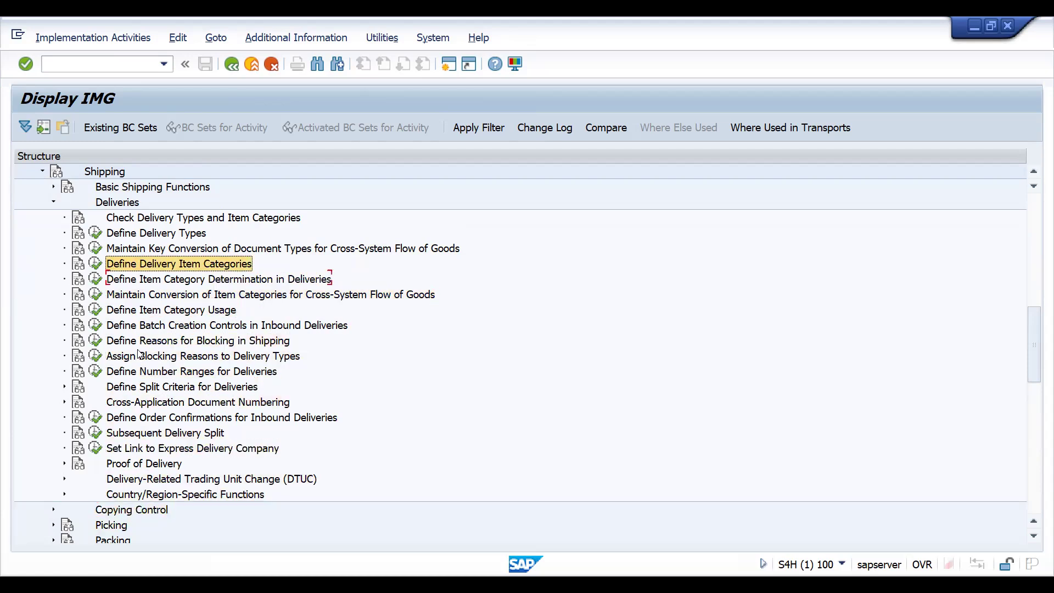
{"action": "key", "text": "Left"}
Expand Basic Shipping Functions down through Output Control and Output Determination to Maintain Output Determination for Outbound Deliveries.
{"action": "key", "text": "Up"}
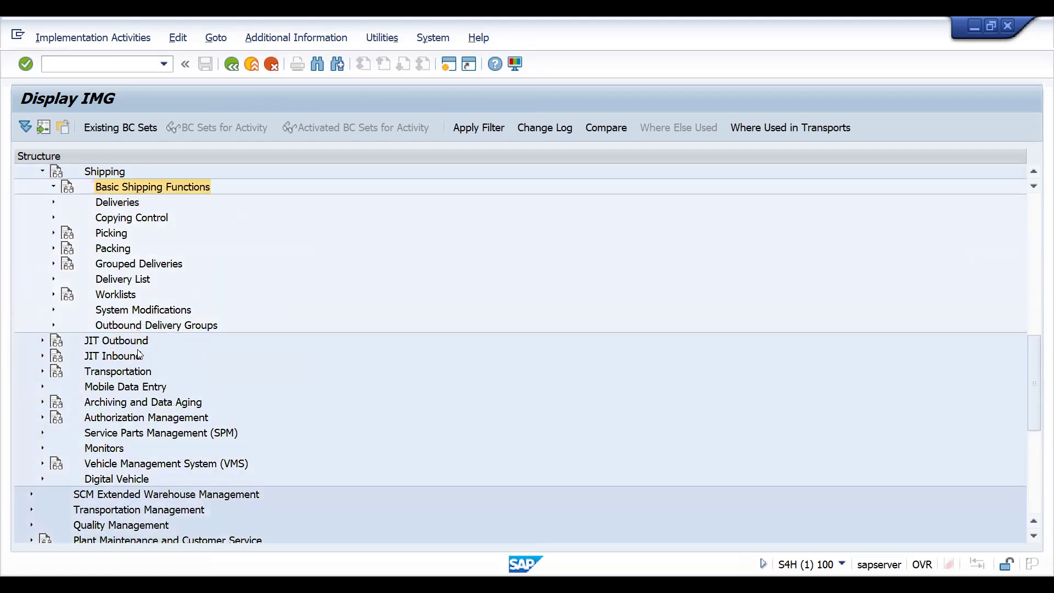
{"action": "key", "text": "Right"}
{"action": "key", "text": "Down"}
{"action": "key", "text": "Down"}
{"action": "key", "text": "Down"}
{"action": "key", "text": "Down"}
{"action": "key", "text": "Down"}
{"action": "key", "text": "Down"}
{"action": "key", "text": "Down"}
{"action": "key", "text": "Down"}
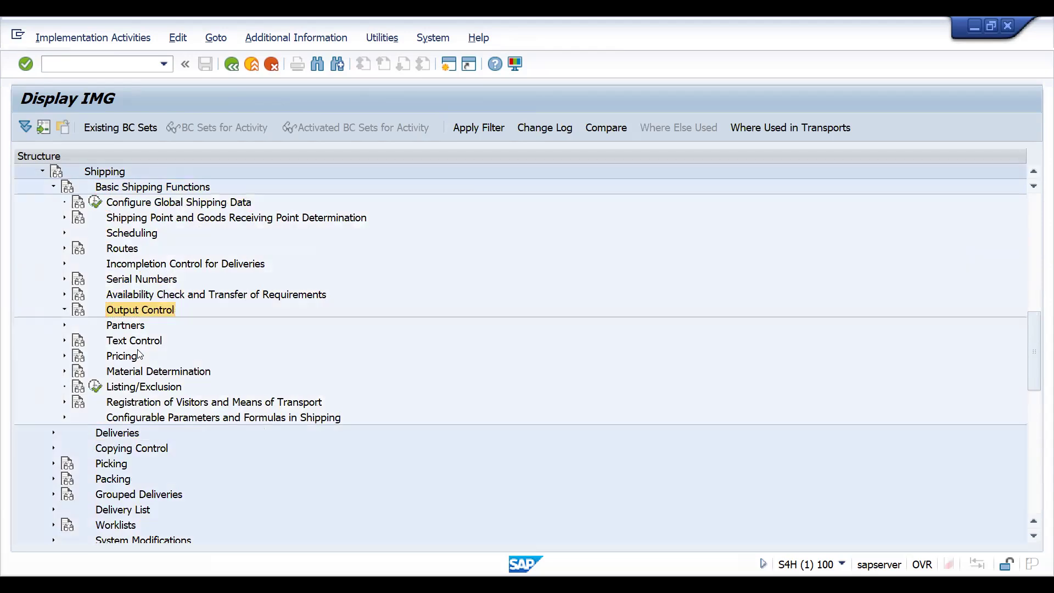
{"action": "key", "text": "Right"}
{"action": "key", "text": "Down"}
{"action": "key", "text": "Right"}
{"action": "key", "text": "Down"}
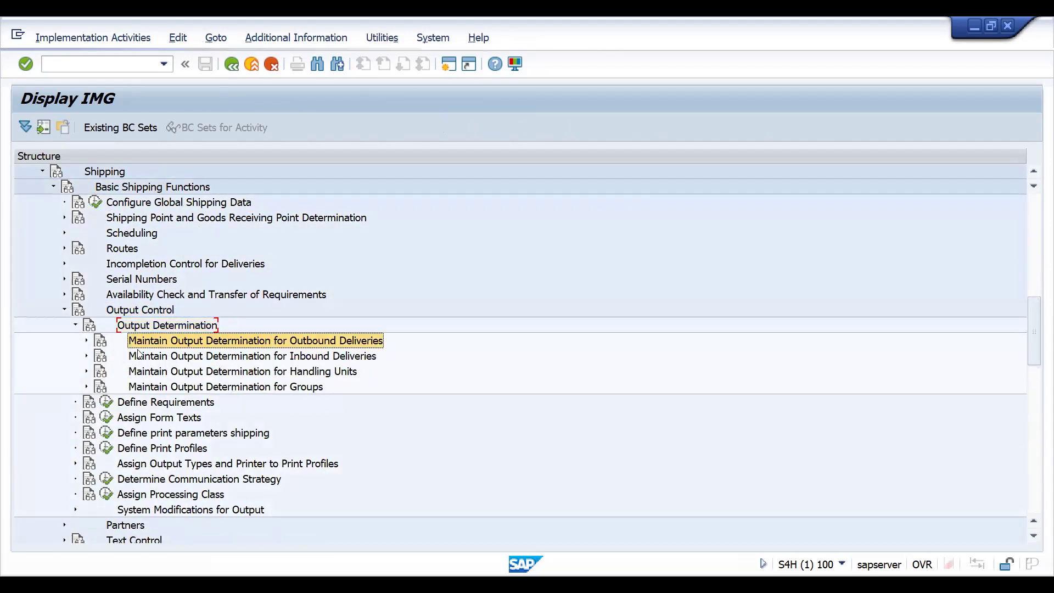
{"action": "key", "text": "Right"}
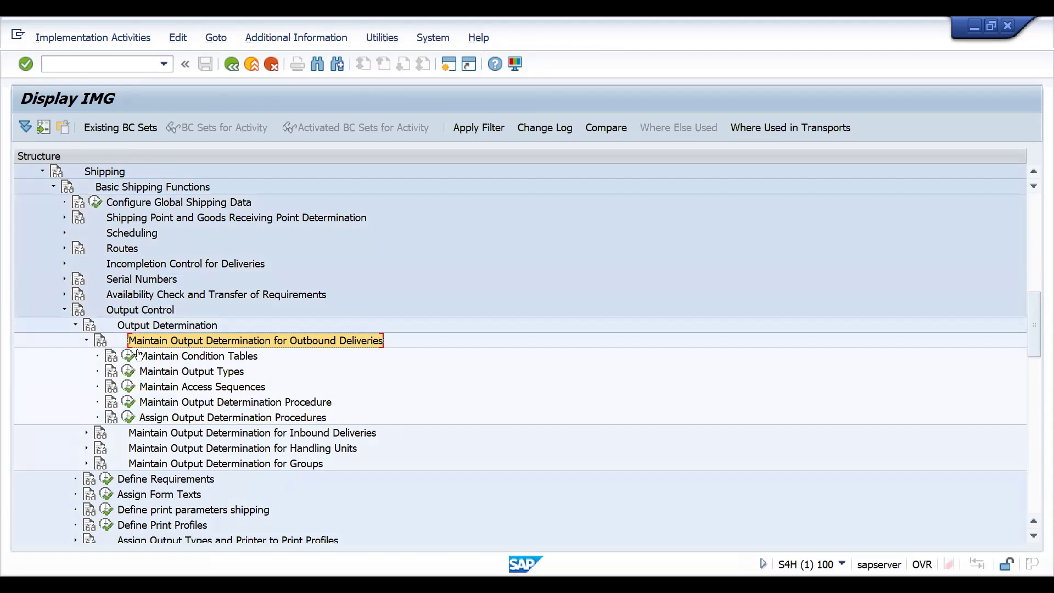
Open the header assignment of output determination procedures for outbound deliveries and jump to delivery type LF.
{"action": "left_click", "coordinate": [129, 418]}
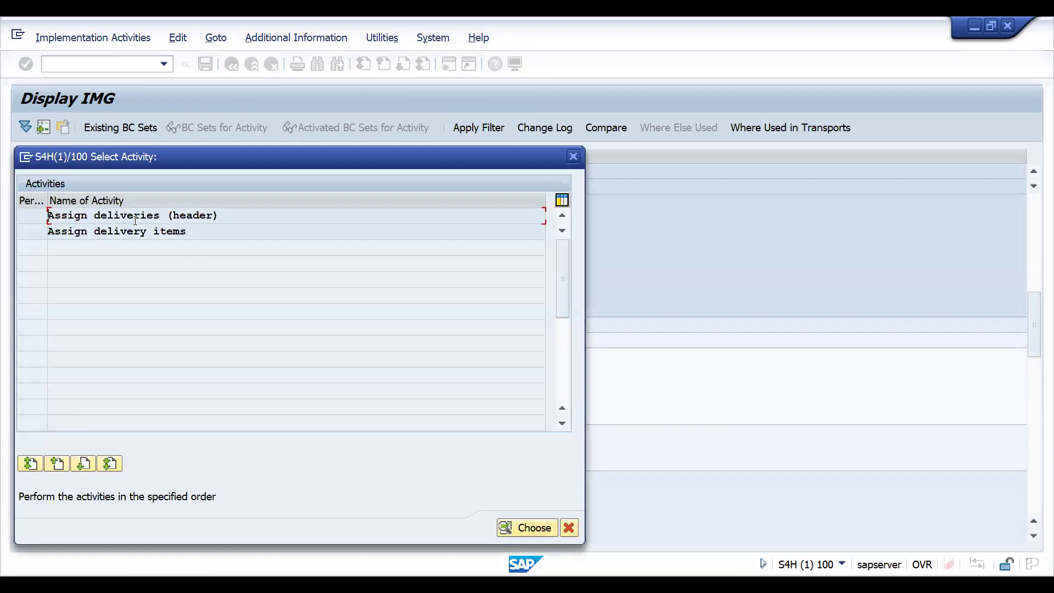
{"action": "double_click", "coordinate": [133, 218]}
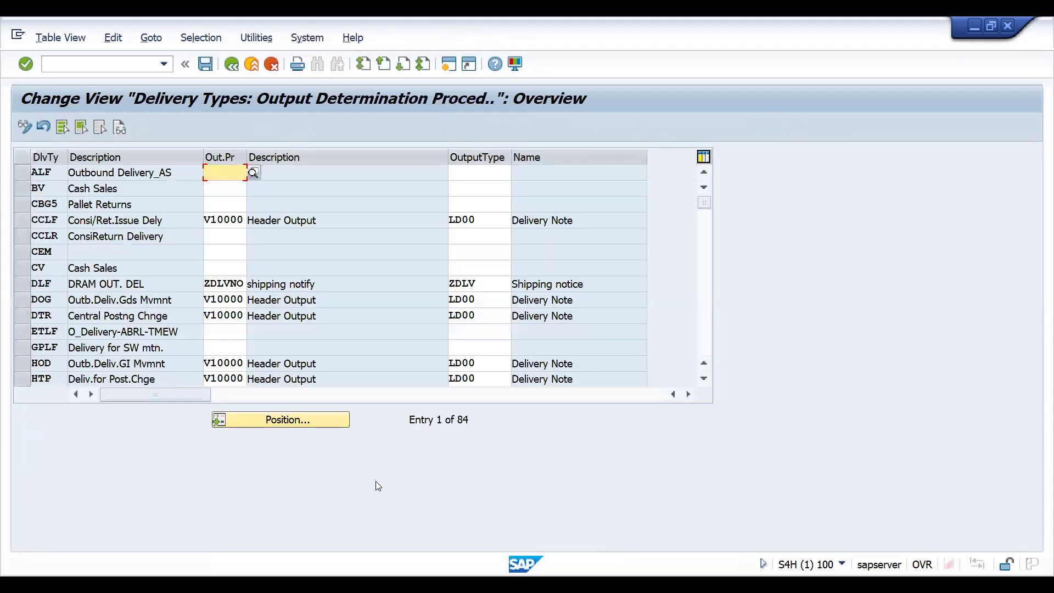
{"action": "left_click", "coordinate": [295, 419]}
{"action": "type", "text": "lf"}
{"action": "key", "text": "Return"}
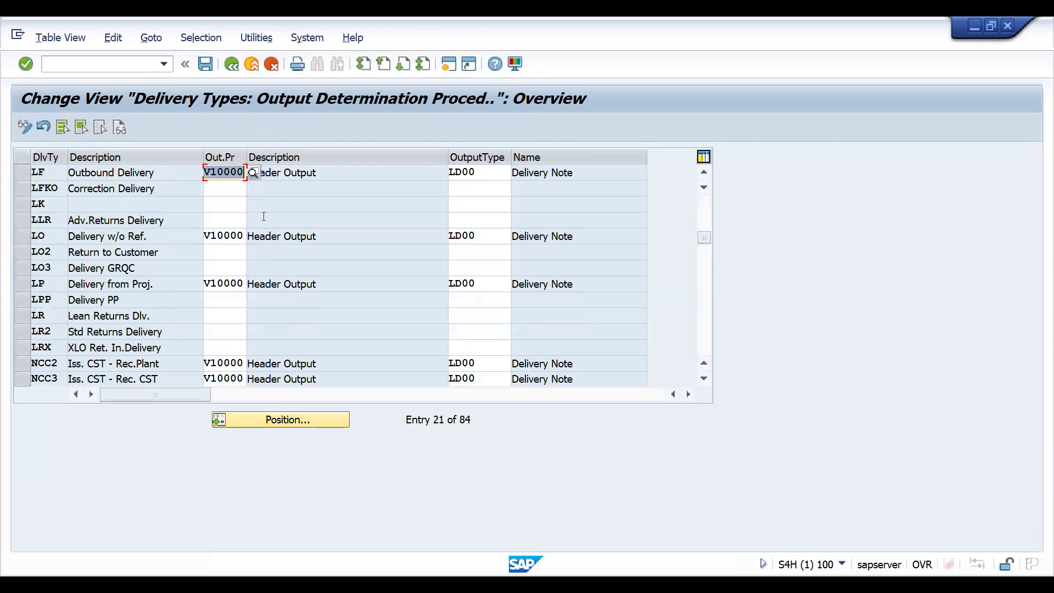
Assign output procedure ZDLVNO and output type ZDLV to delivery type LF, and save to the DRAM customizing request.
{"action": "left_click", "coordinate": [253, 172]}
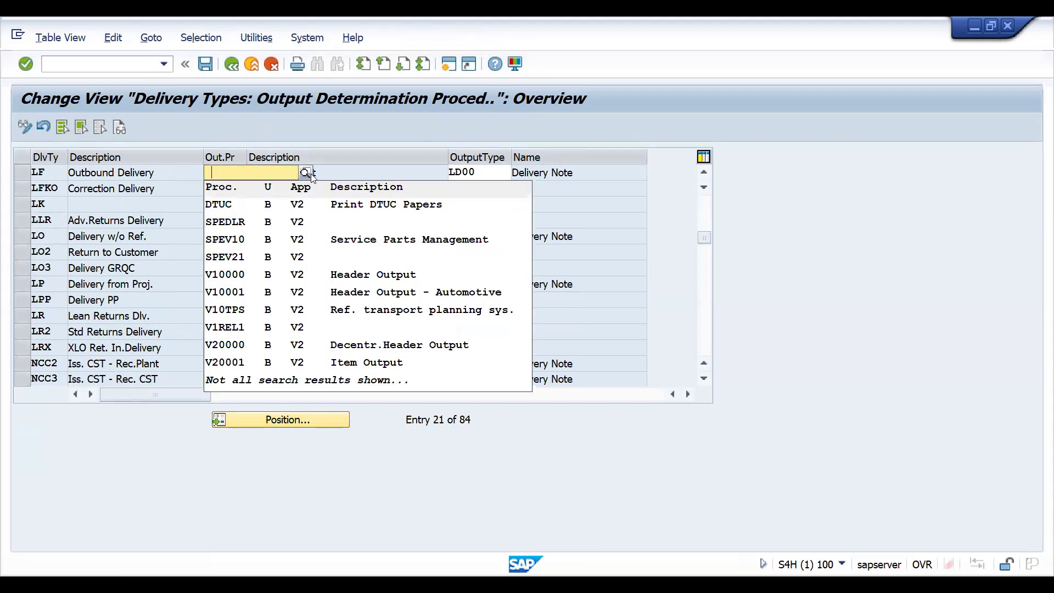
{"action": "key", "text": "BackSpace"}
{"action": "left_click", "coordinate": [241, 192]}
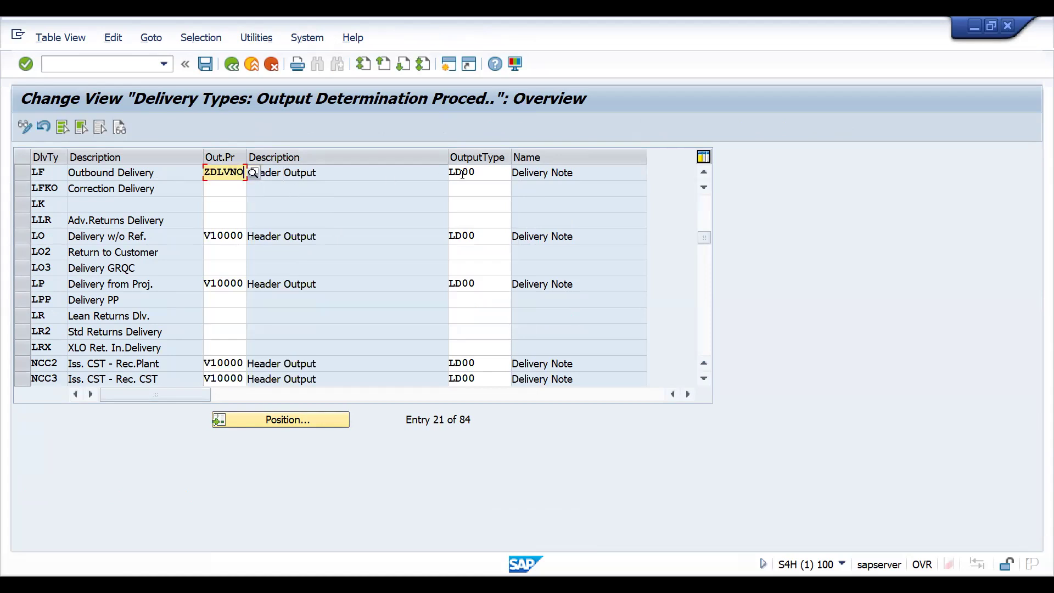
{"action": "left_click", "coordinate": [475, 174]}
{"action": "key", "text": "BackSpace"}
{"action": "key", "text": "BackSpace"}
{"action": "key", "text": "BackSpace"}
{"action": "key", "text": "BackSpace"}
{"action": "type", "text": "zdlv"}
{"action": "key", "text": "Return"}
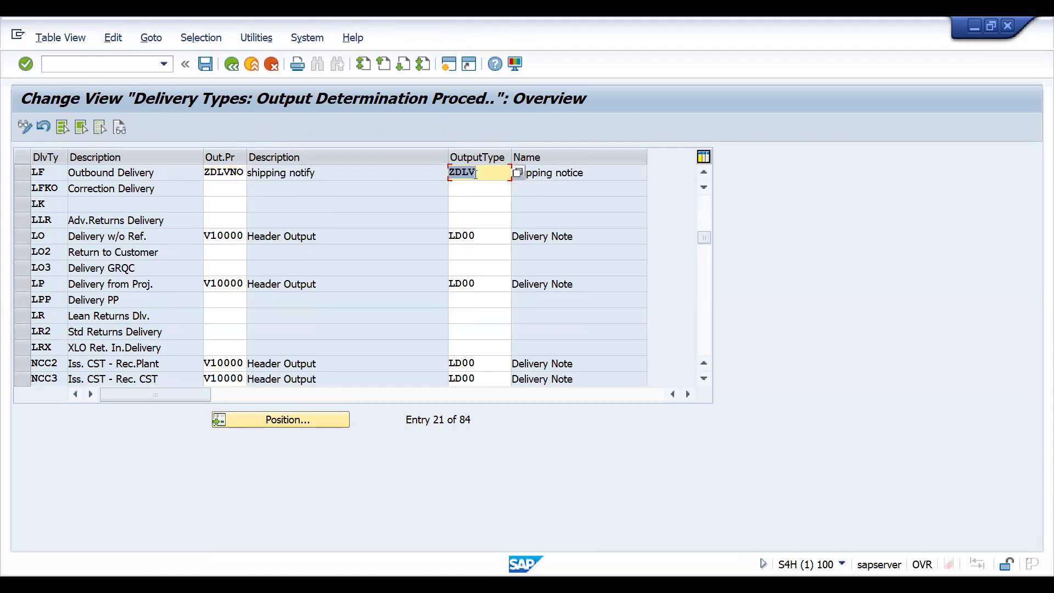
{"action": "key", "text": "ctrl+s"}
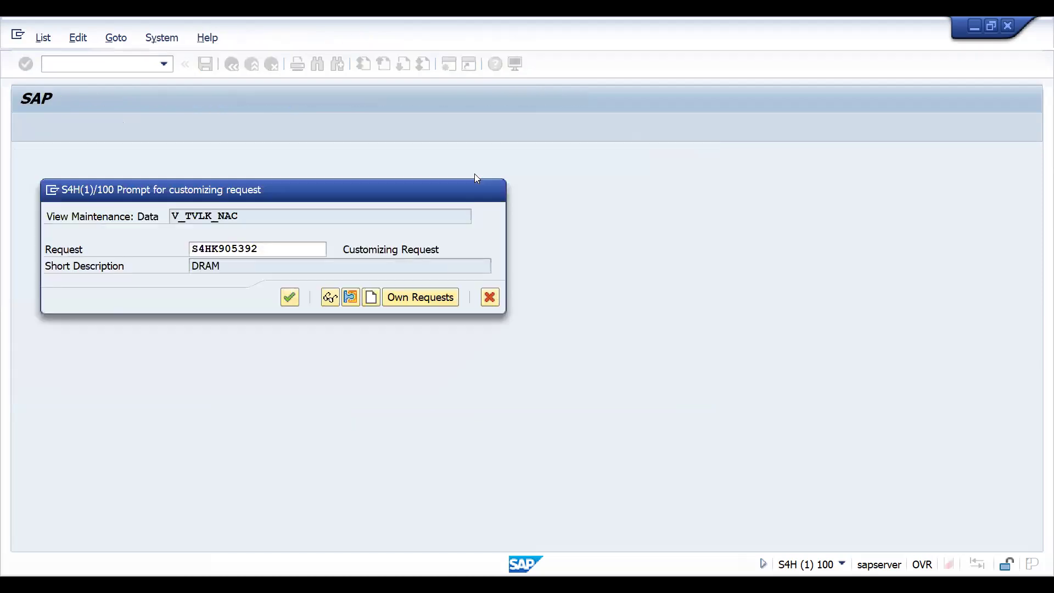
{"action": "key", "text": "Return"}
Reopen the saved outbound delivery in change mode and display its delivery output.
{"action": "left_click", "coordinate": [112, 64]}
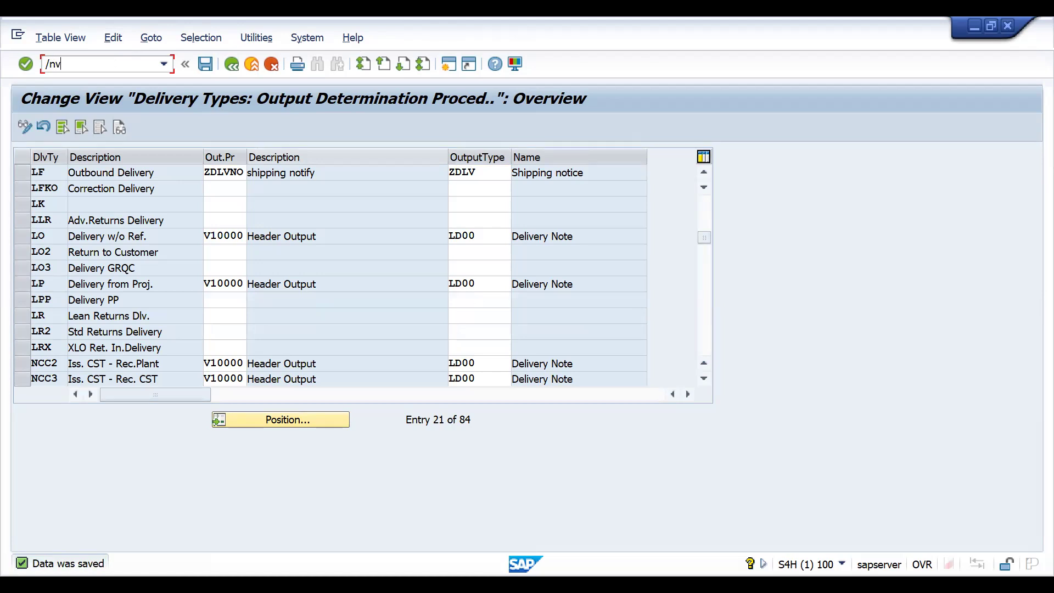
{"action": "key", "text": "Return"}
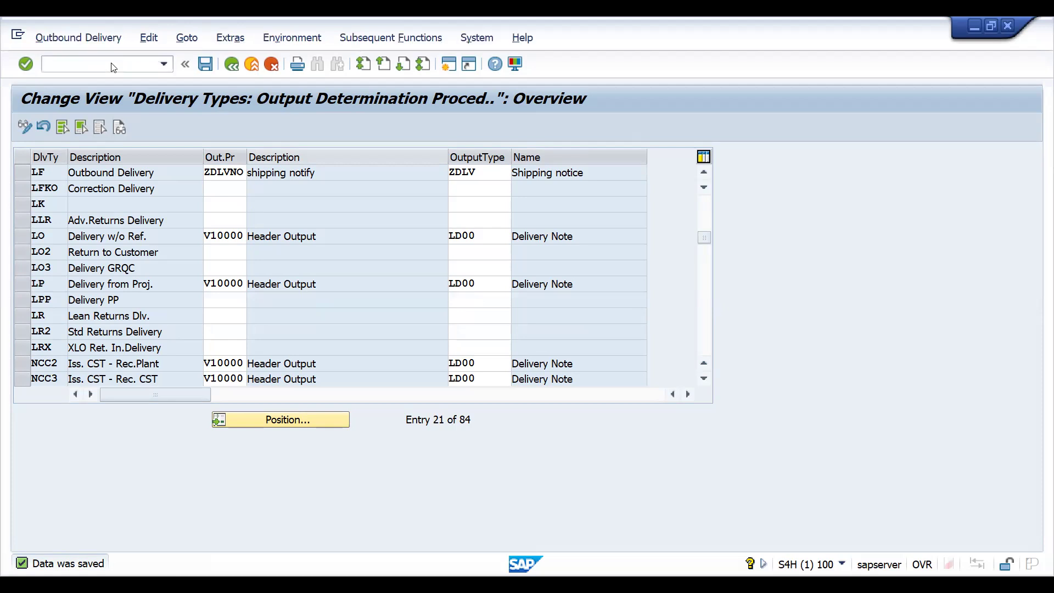
{"action": "key", "text": "Return"}
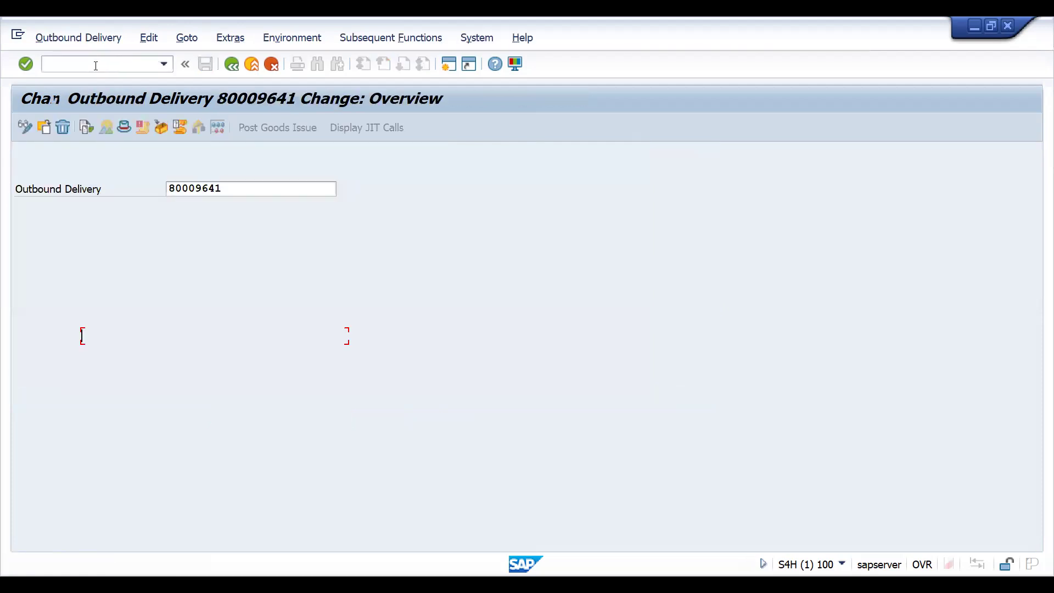
{"action": "left_click", "coordinate": [60, 37]}
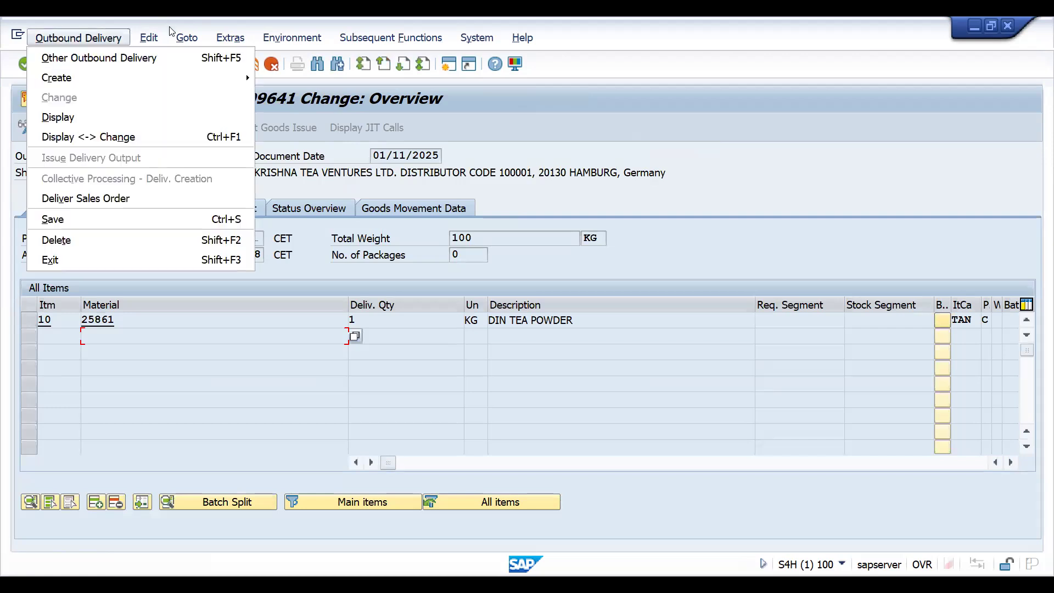
{"action": "mouse_move", "coordinate": [231, 38]}
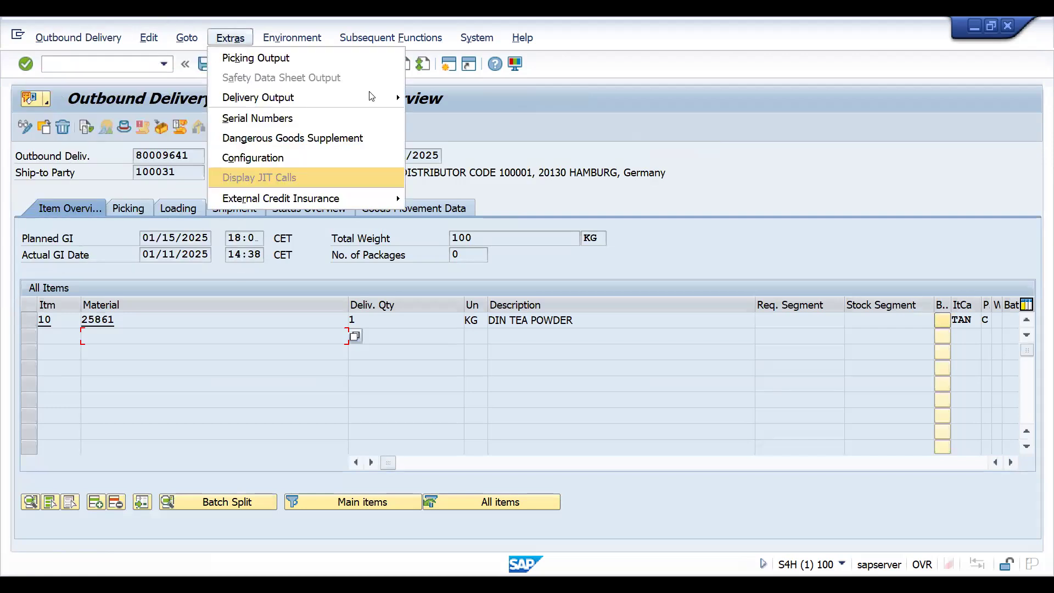
{"action": "mouse_move", "coordinate": [367, 96]}
{"action": "left_click", "coordinate": [426, 102]}
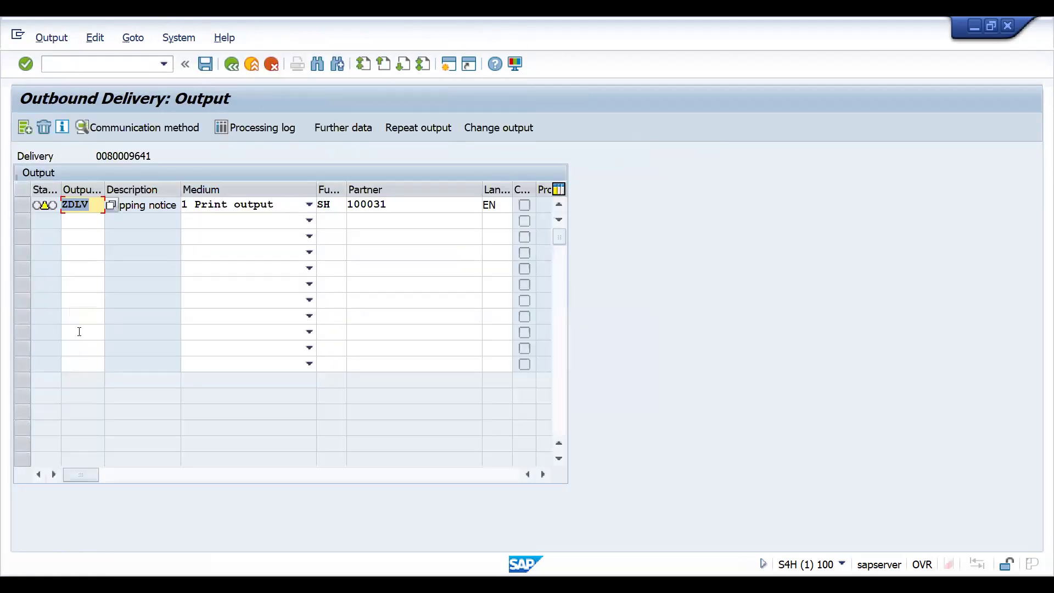
Check the processing log and the further data of the delivery's ZDLV shipping notice output.
{"action": "left_click", "coordinate": [24, 206]}
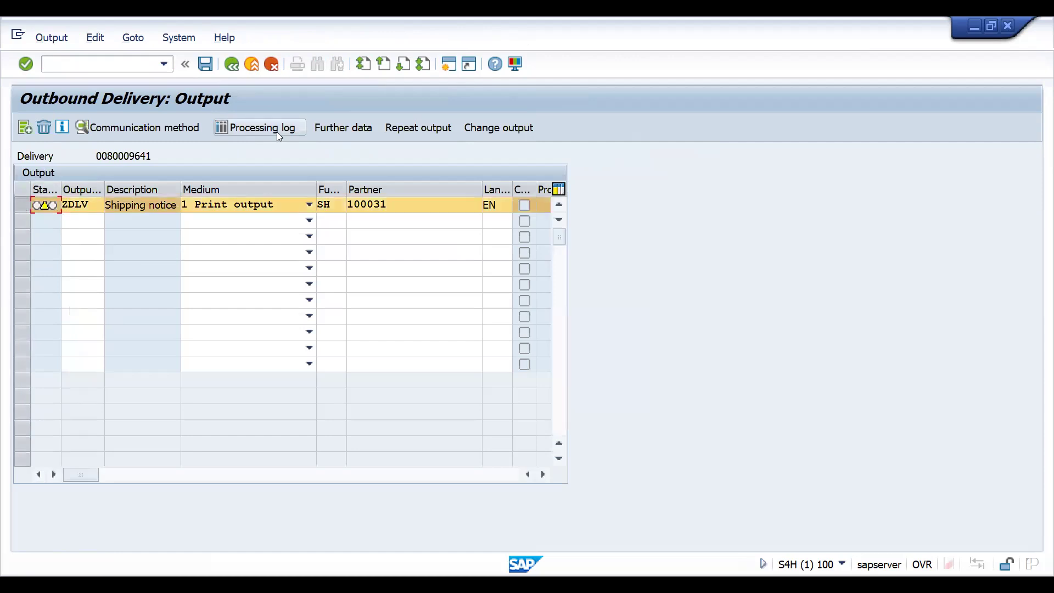
{"action": "left_click", "coordinate": [276, 132]}
{"action": "left_click", "coordinate": [22, 205]}
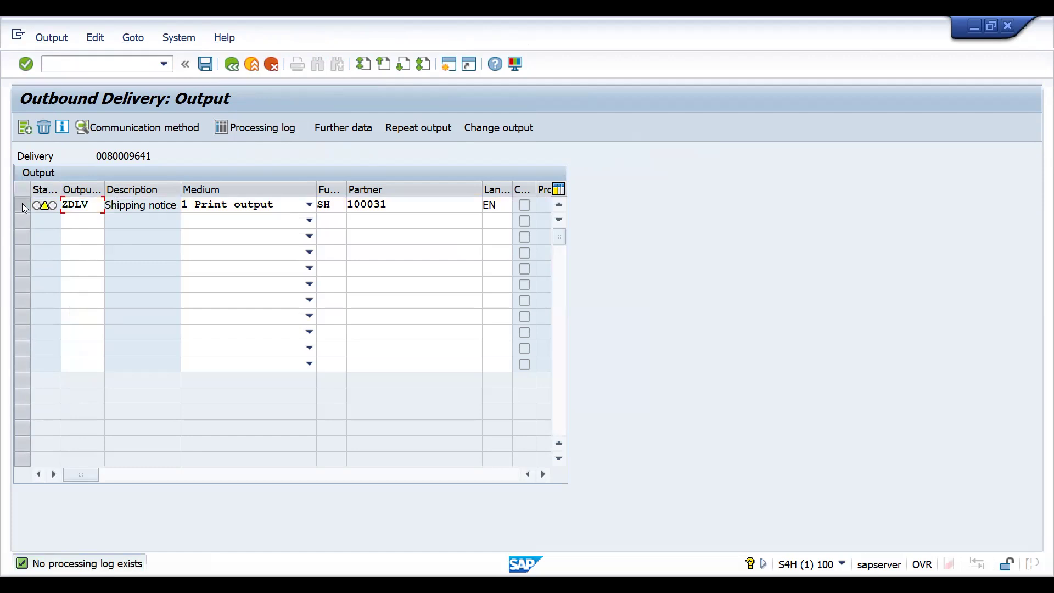
{"action": "left_click", "coordinate": [343, 127]}
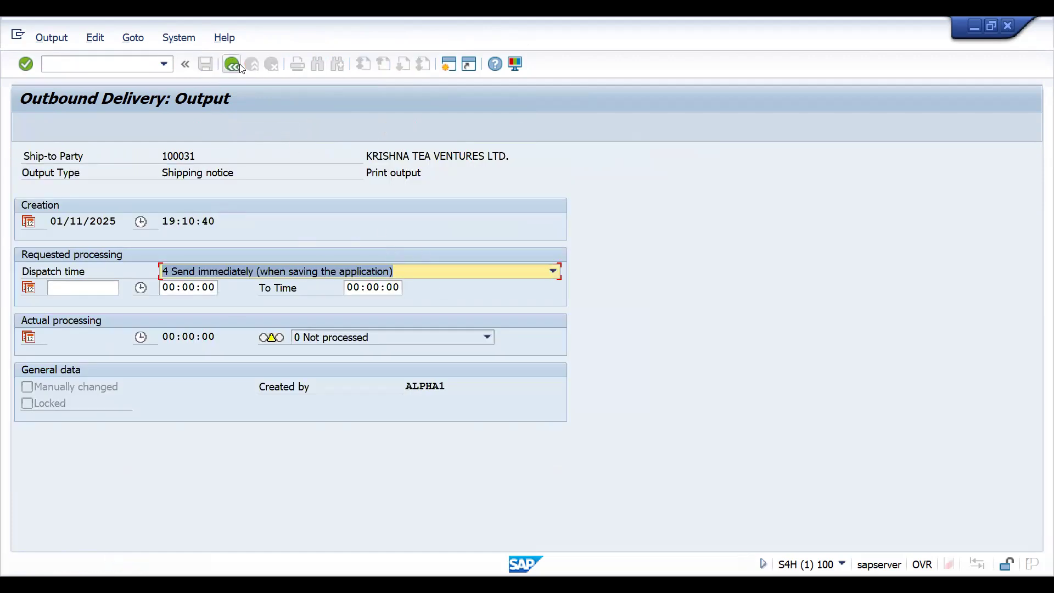
{"action": "left_click", "coordinate": [186, 66]}
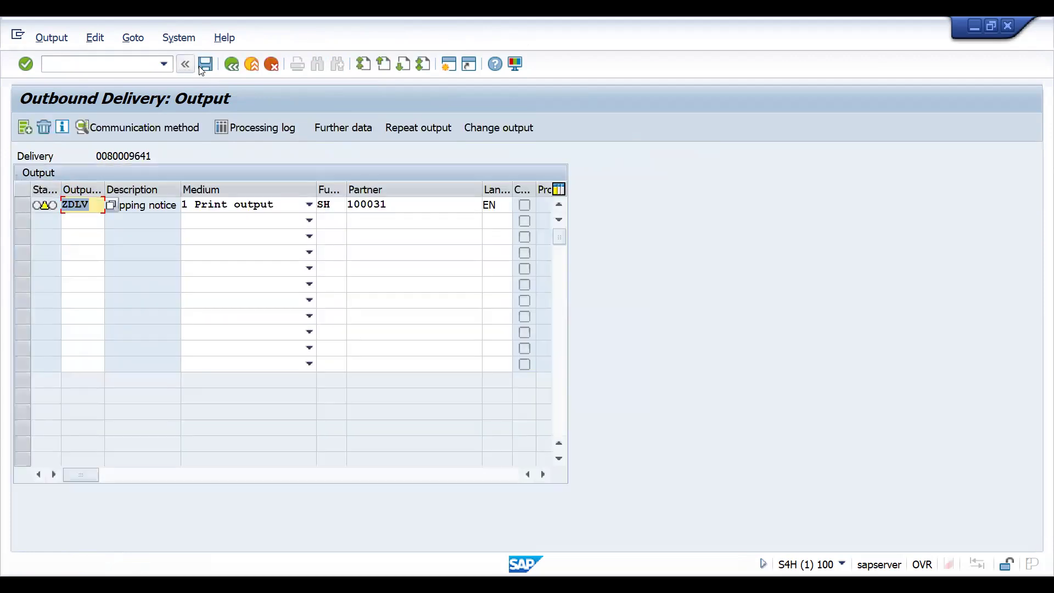
Save the outbound delivery and print-preview its ZDLV shipping notice, allowing the temporary PDF file, to review the delivery note.
{"action": "left_click", "coordinate": [205, 65]}
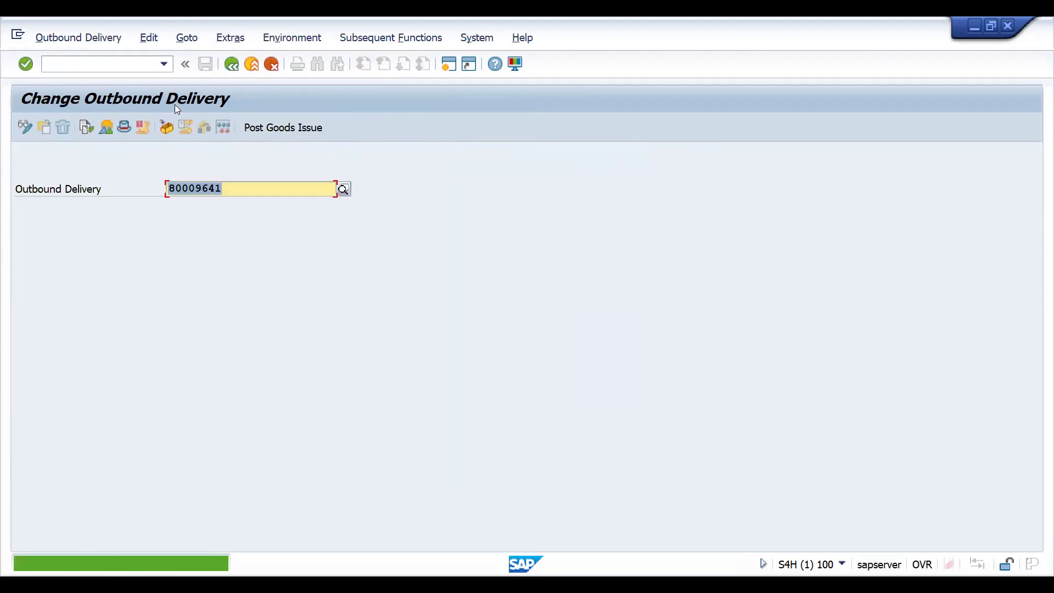
{"action": "left_click", "coordinate": [80, 41]}
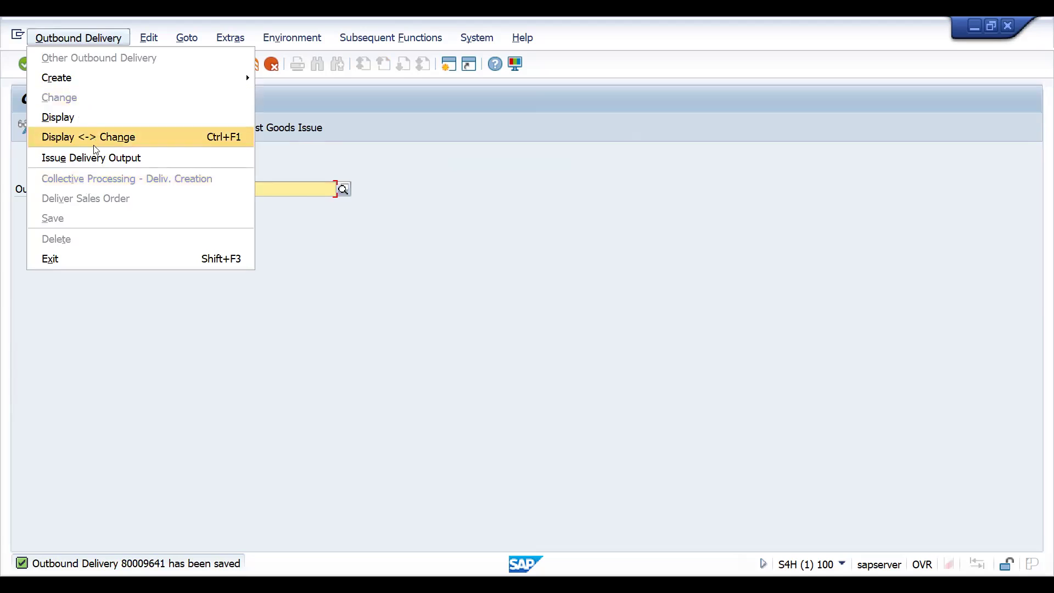
{"action": "left_click", "coordinate": [96, 159]}
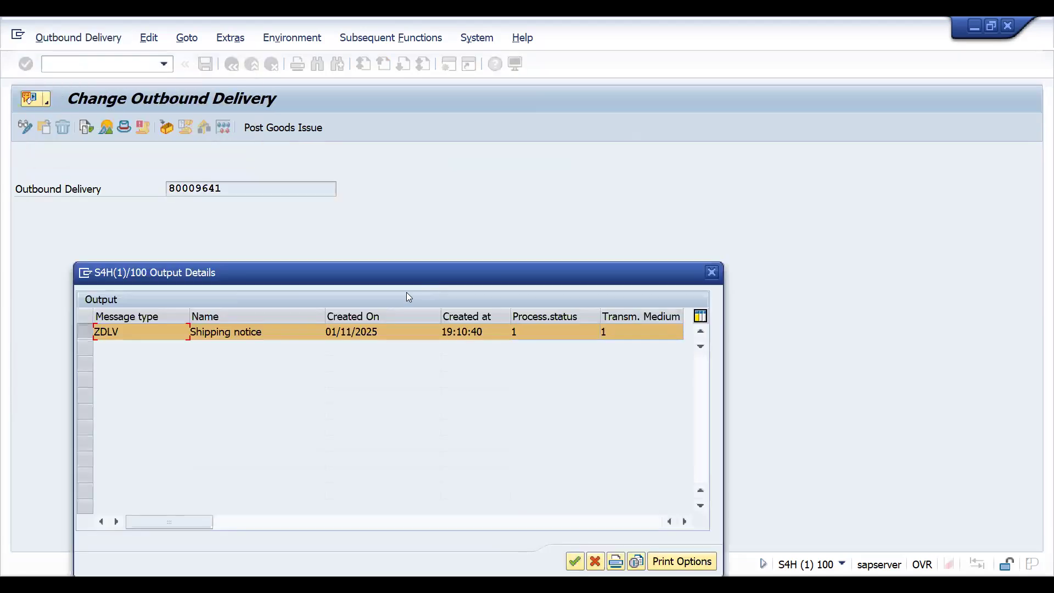
{"action": "left_click", "coordinate": [637, 559]}
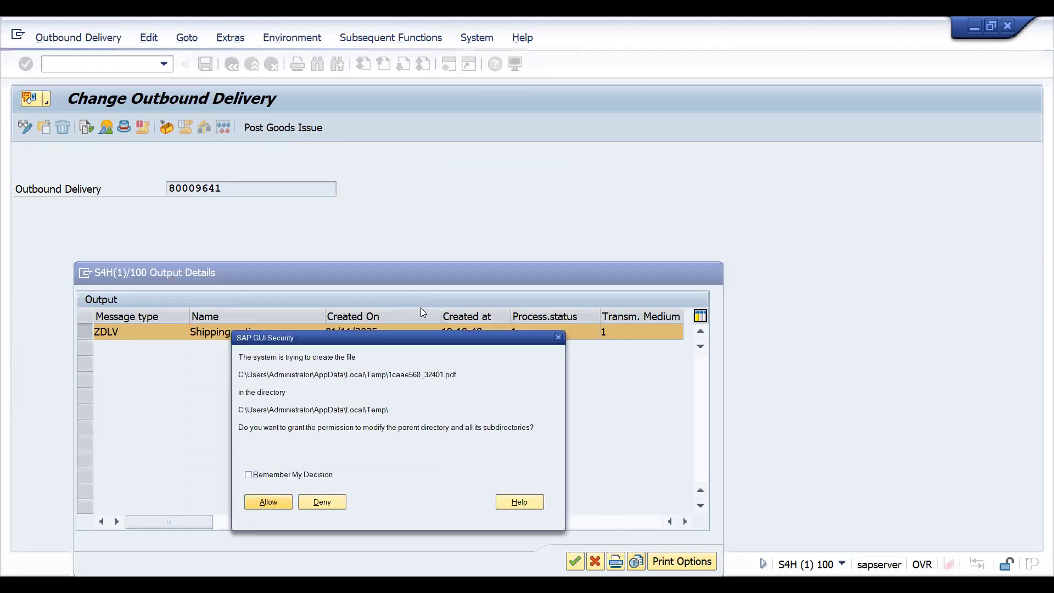
{"action": "key", "text": "Return"}
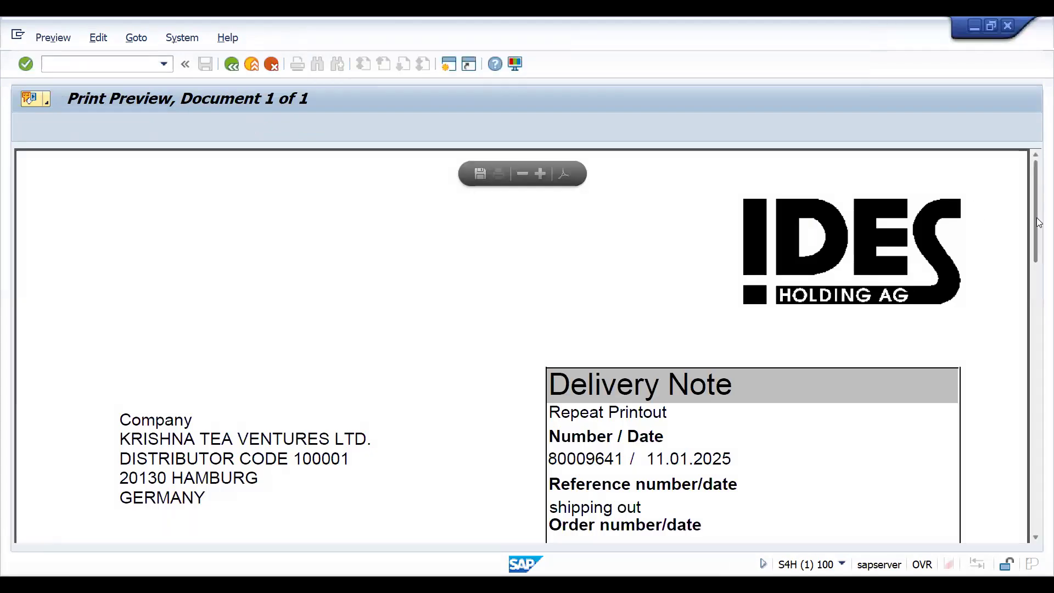
{"action": "left_click_drag", "start_coordinate": [1037, 222], "coordinate": [1034, 264]}
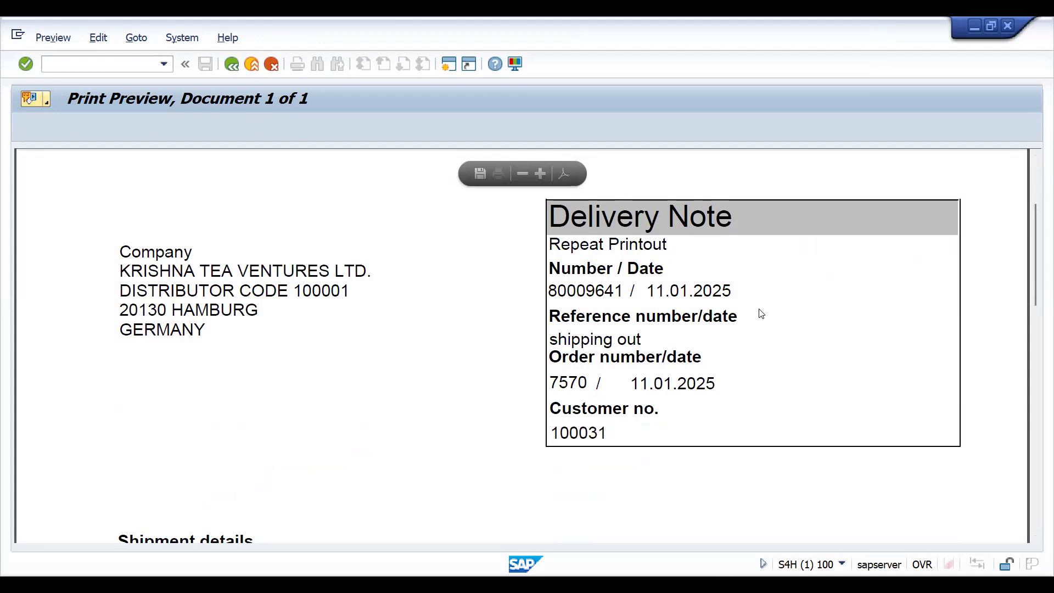
{"action": "left_click_drag", "start_coordinate": [1038, 267], "coordinate": [1038, 497]}
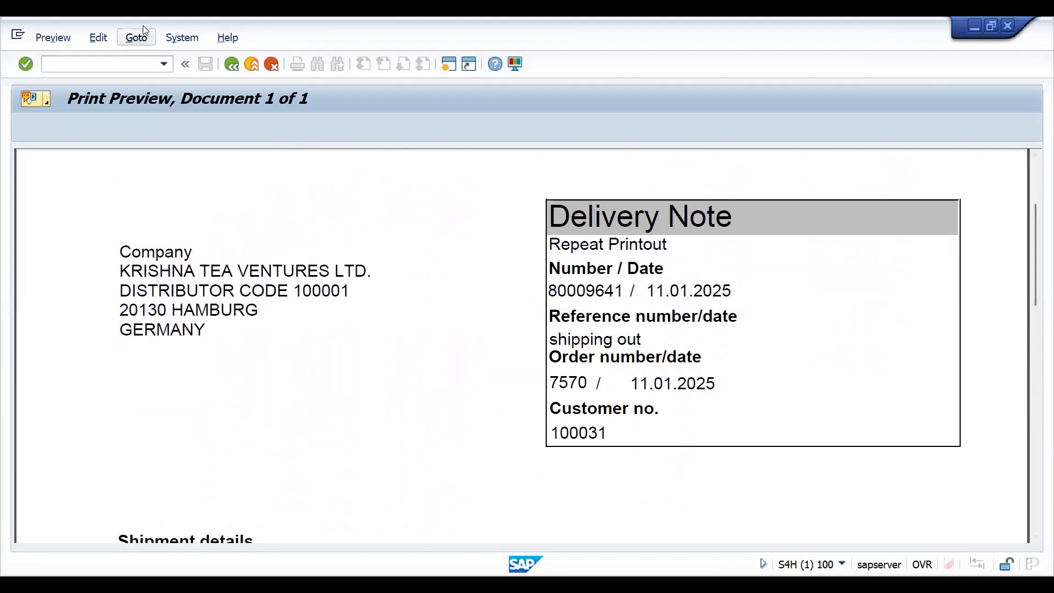
Start a new standard order with VA01, enter the sold-to customer number, accept the preselected ship-to party, and use customer reference "shipping out".
{"action": "type", "text": "a01"}
{"action": "key", "text": "Return"}
{"action": "key", "text": "Return"}
{"action": "type", "text": "100031"}
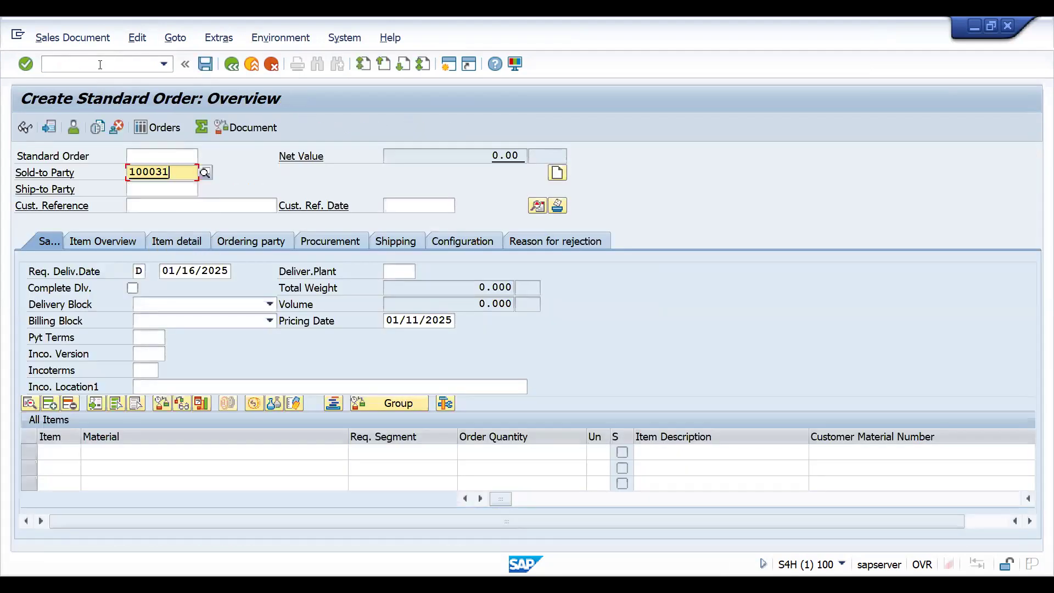
{"action": "key", "text": "Return"}
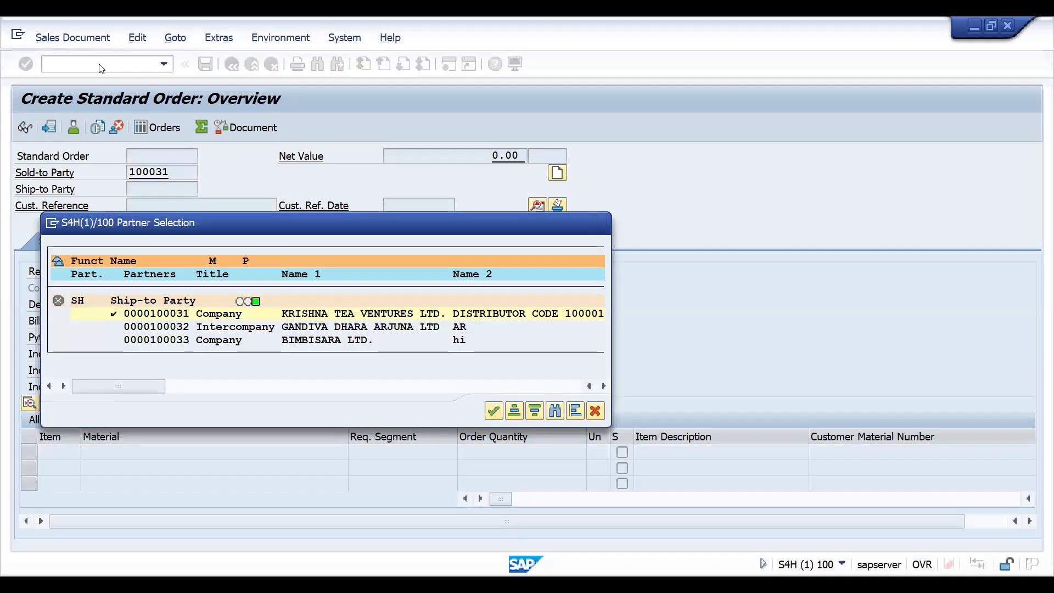
{"action": "key", "text": "Return"}
{"action": "key", "text": "Down"}
{"action": "key", "text": "Return"}
{"action": "key", "text": "Return"}
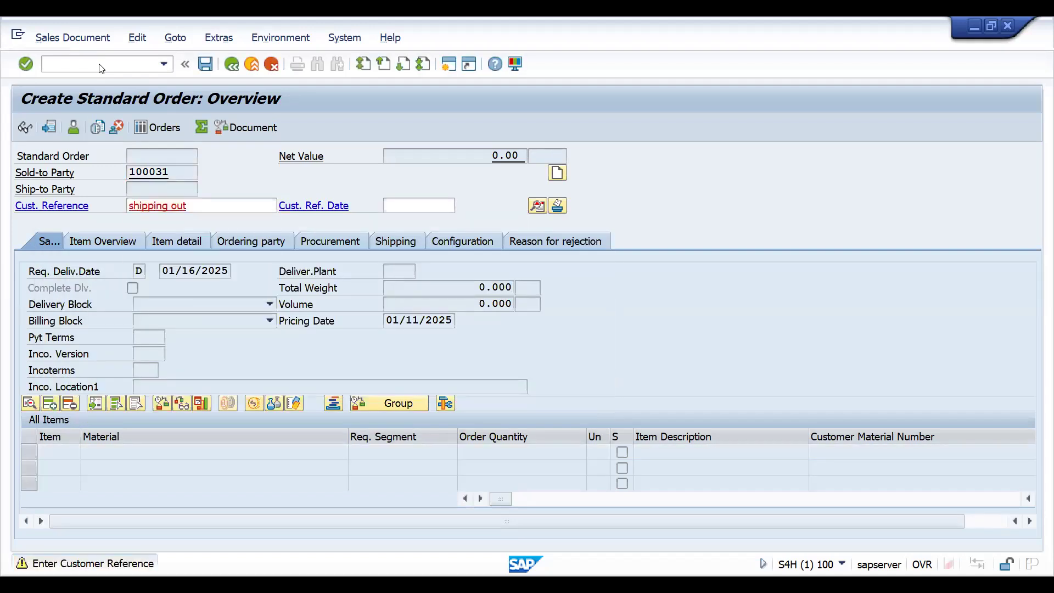
Add material 25861 with order quantity 1 to the standard order, and create its outbound delivery directly from the order.
{"action": "key", "text": "Down"}
{"action": "key", "text": "Return"}
{"action": "key", "text": "Tab"}
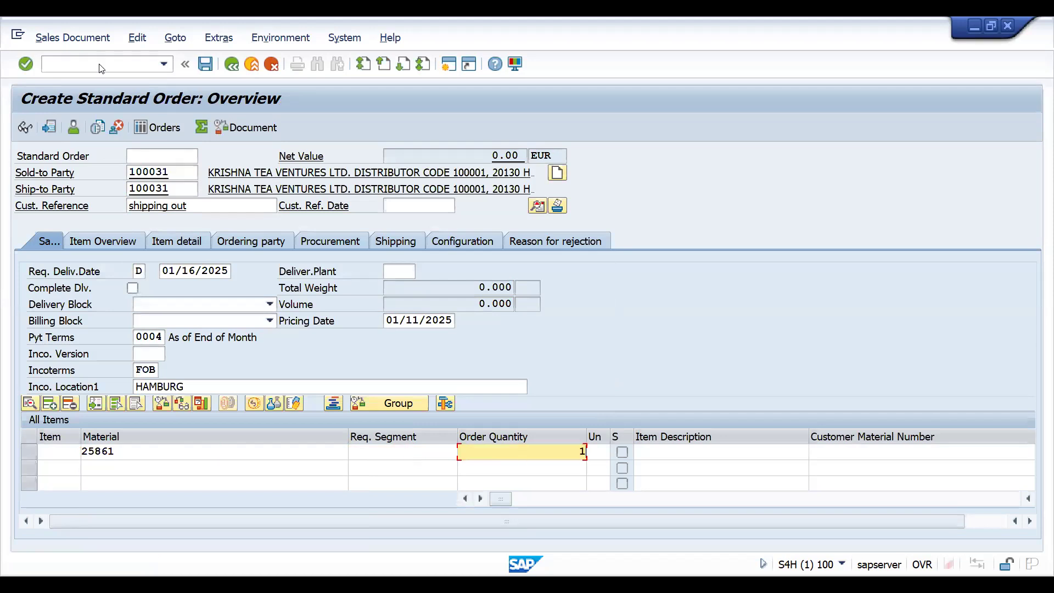
{"action": "key", "text": "Return"}
{"action": "left_click", "coordinate": [69, 37]}
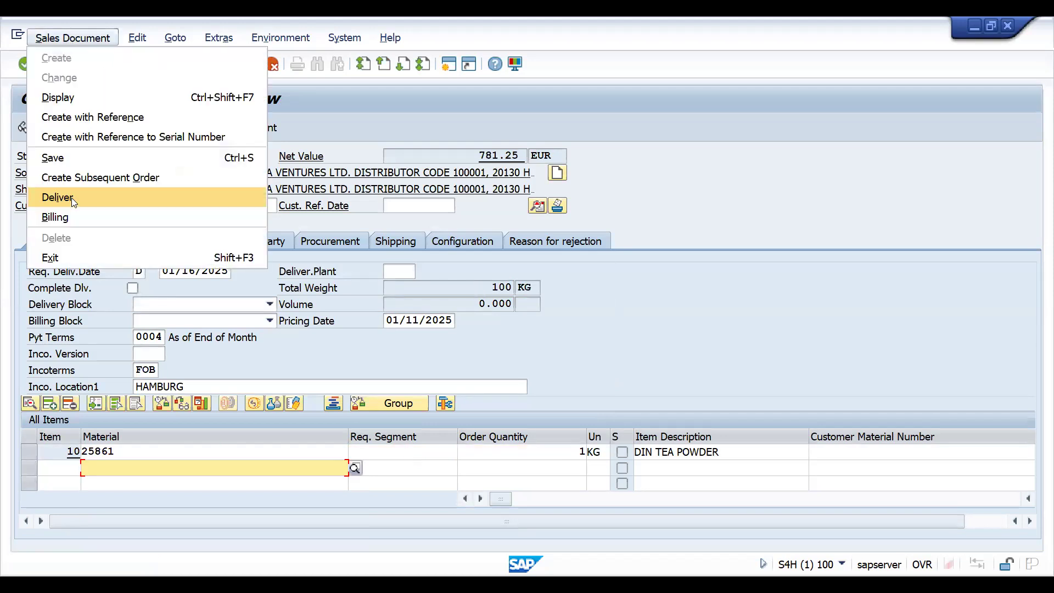
{"action": "left_click", "coordinate": [71, 198]}
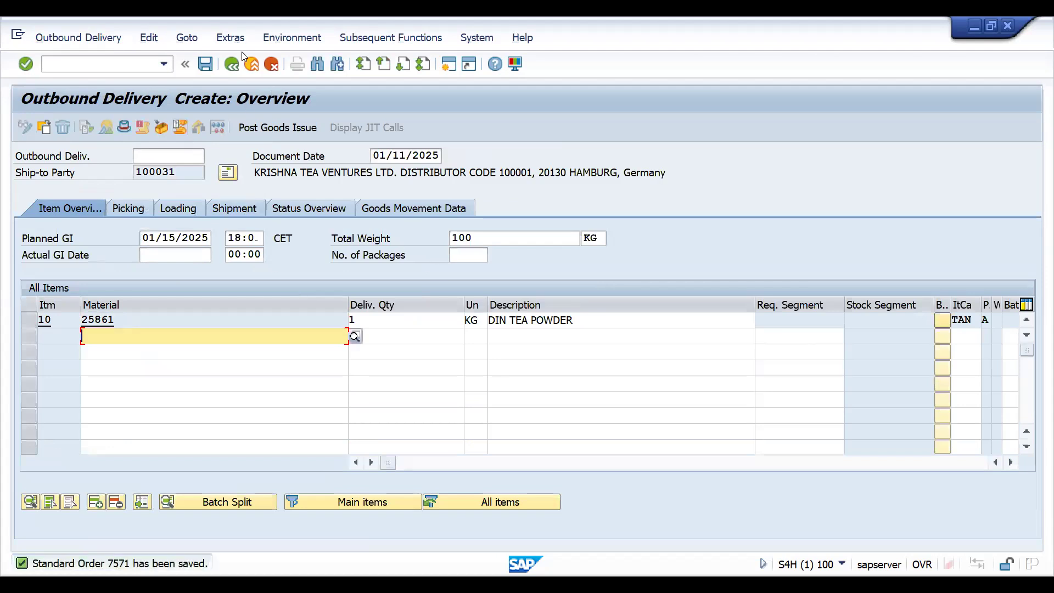
Check the new outbound delivery's header output before picking, and return to the delivery overview.
{"action": "left_click", "coordinate": [230, 38]}
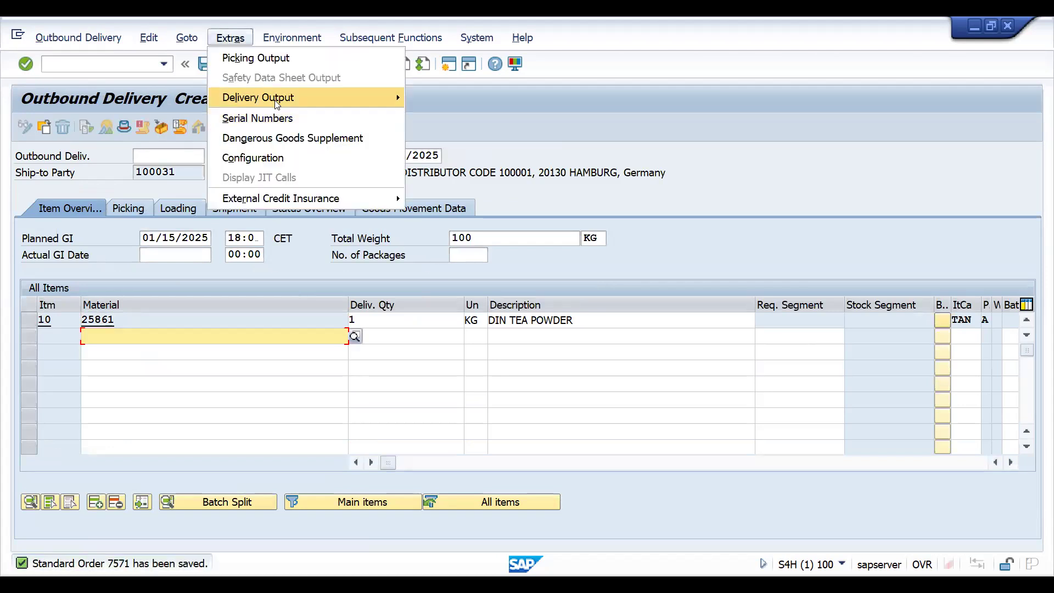
{"action": "left_click", "coordinate": [396, 97]}
{"action": "left_click", "coordinate": [427, 99]}
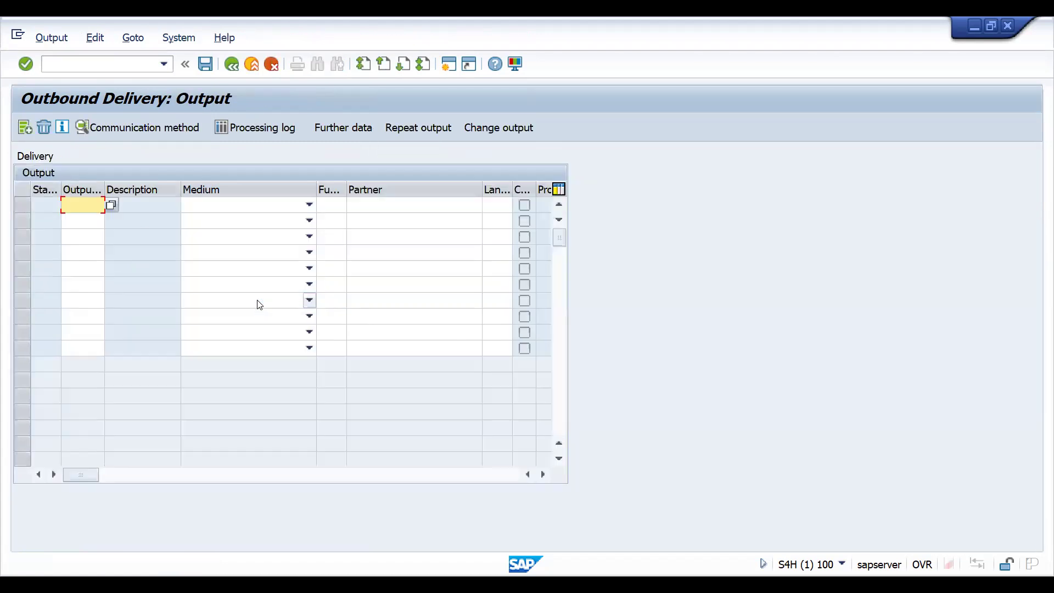
{"action": "left_click", "coordinate": [232, 65]}
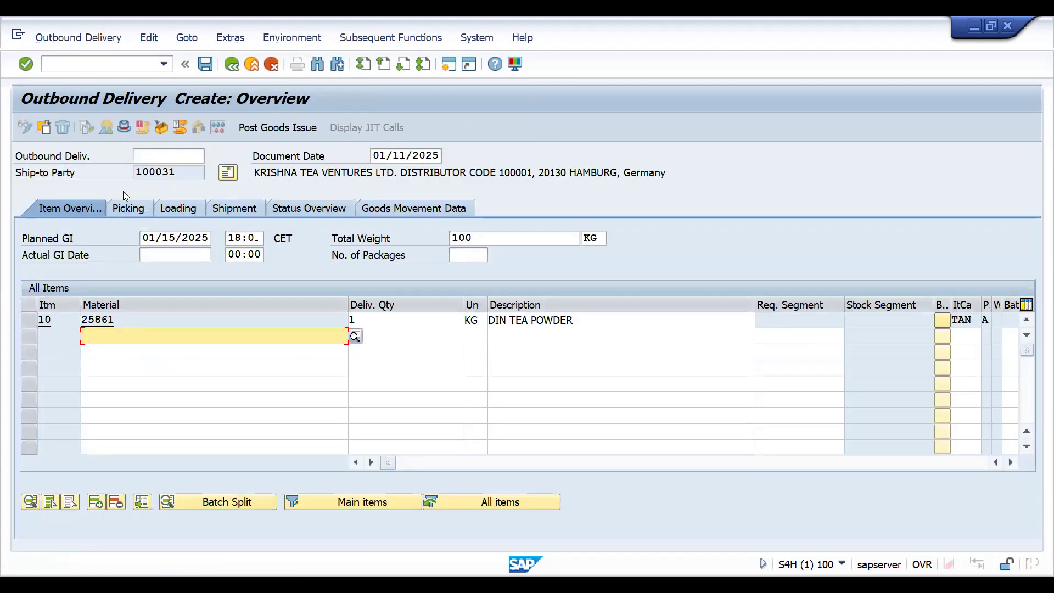
Set the picked quantity of material 25861 to 1 in the outbound delivery.
{"action": "left_click", "coordinate": [132, 208]}
{"action": "left_click", "coordinate": [704, 321]}
{"action": "type", "text": "1"}
{"action": "key", "text": "Return"}
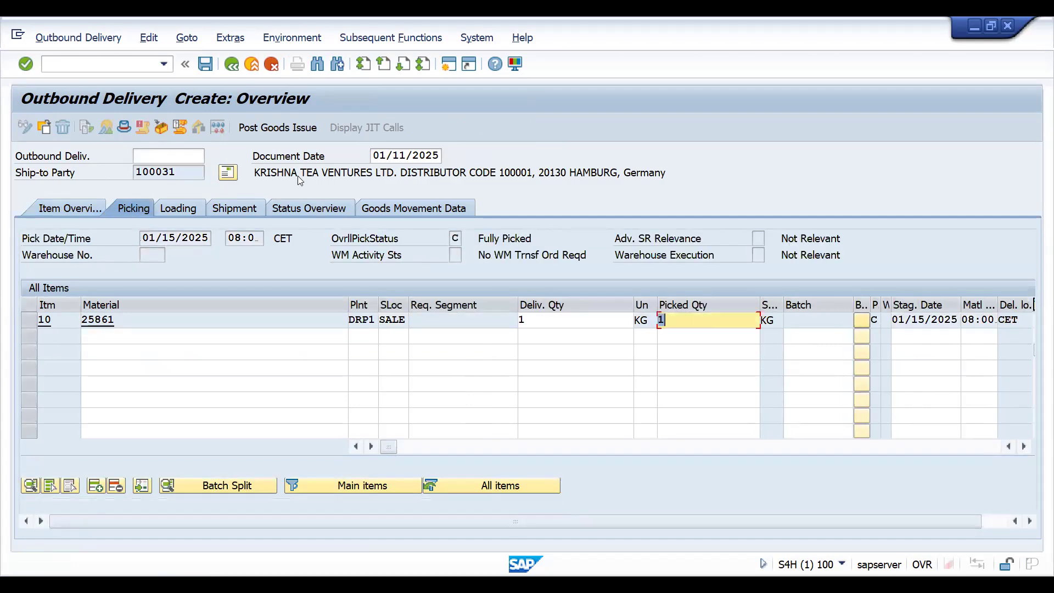
Recheck the picked delivery's header output, and post the goods issue.
{"action": "left_click", "coordinate": [229, 35]}
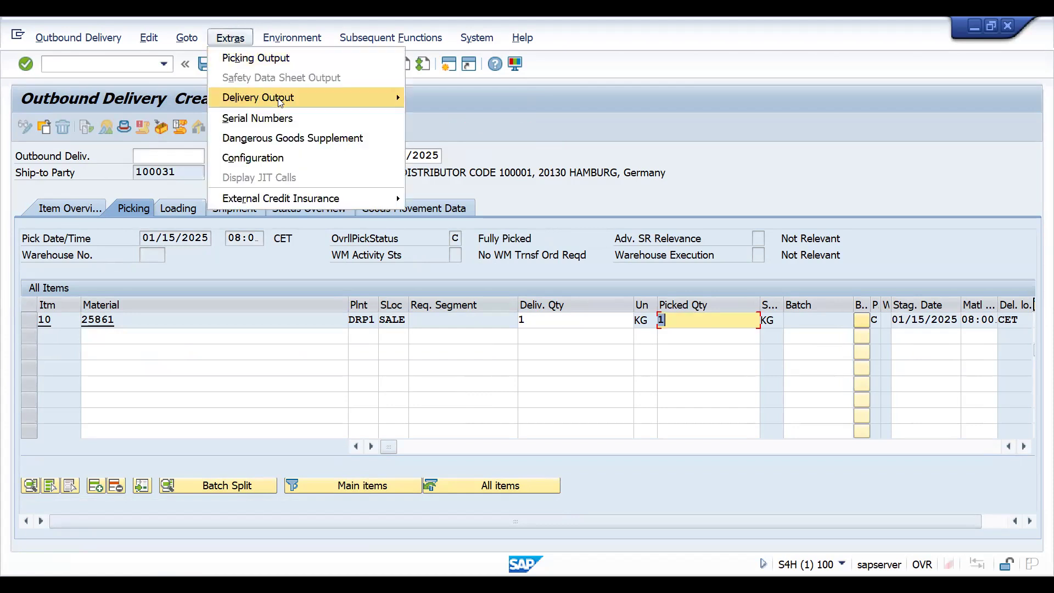
{"action": "mouse_move", "coordinate": [280, 101]}
{"action": "left_click", "coordinate": [439, 96]}
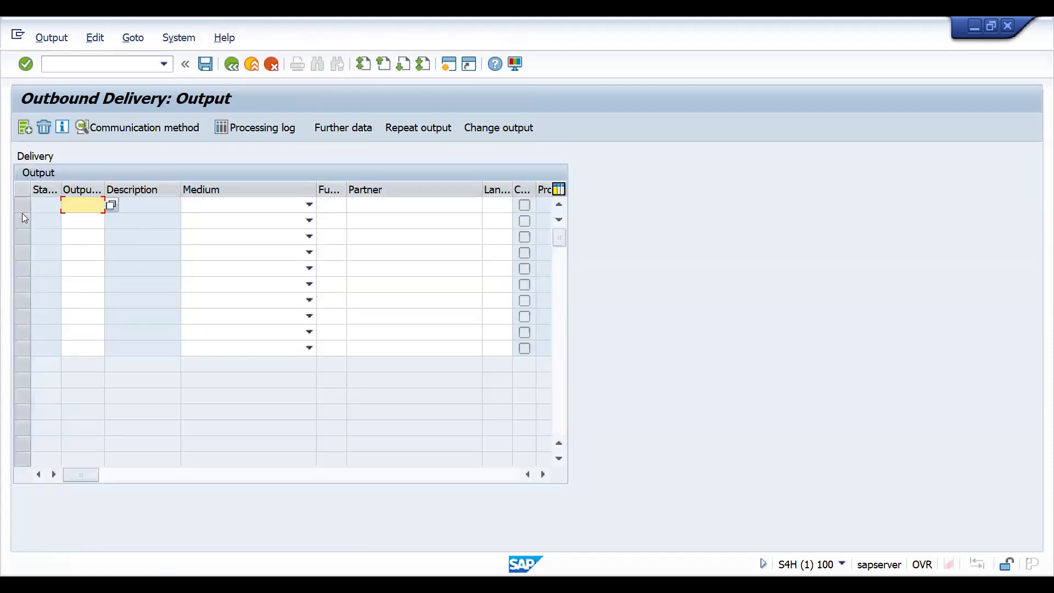
{"action": "left_click", "coordinate": [232, 64]}
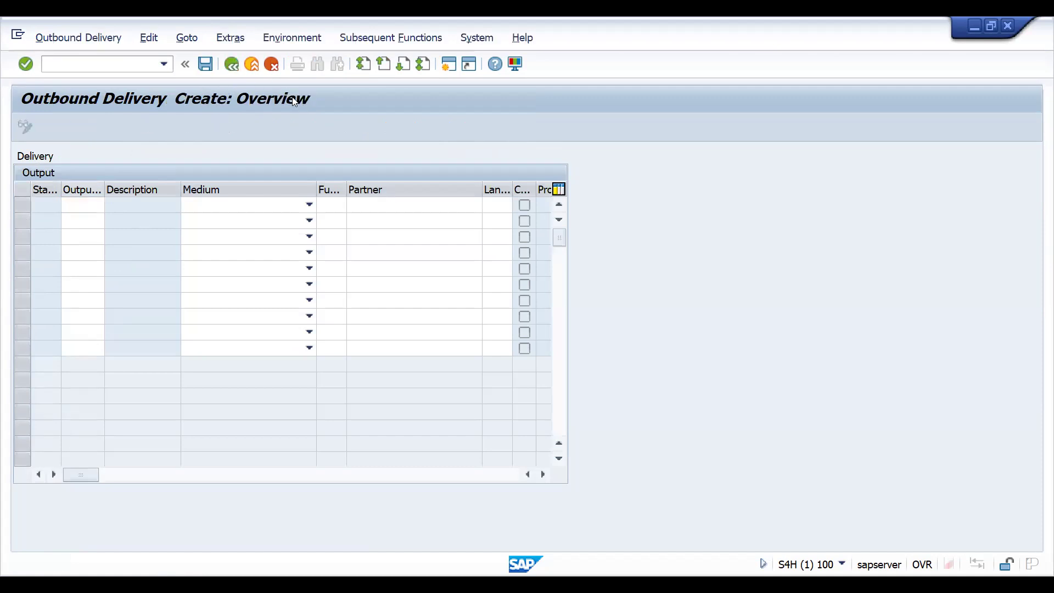
{"action": "left_click", "coordinate": [298, 125]}
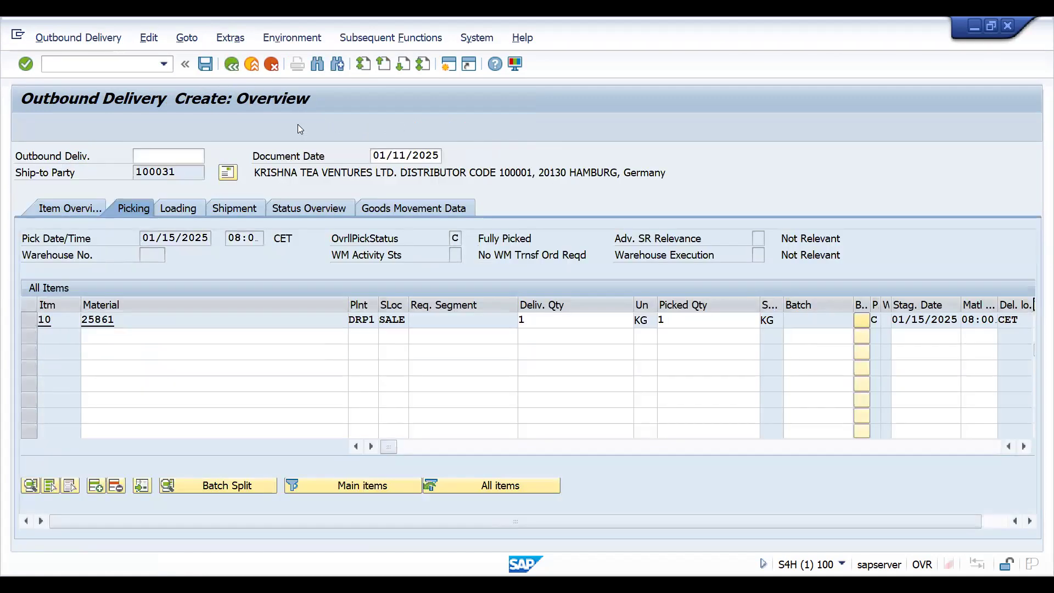
Call up the saved outbound delivery with VL03N and list its outputs for issuing.
{"action": "left_click", "coordinate": [64, 64]}
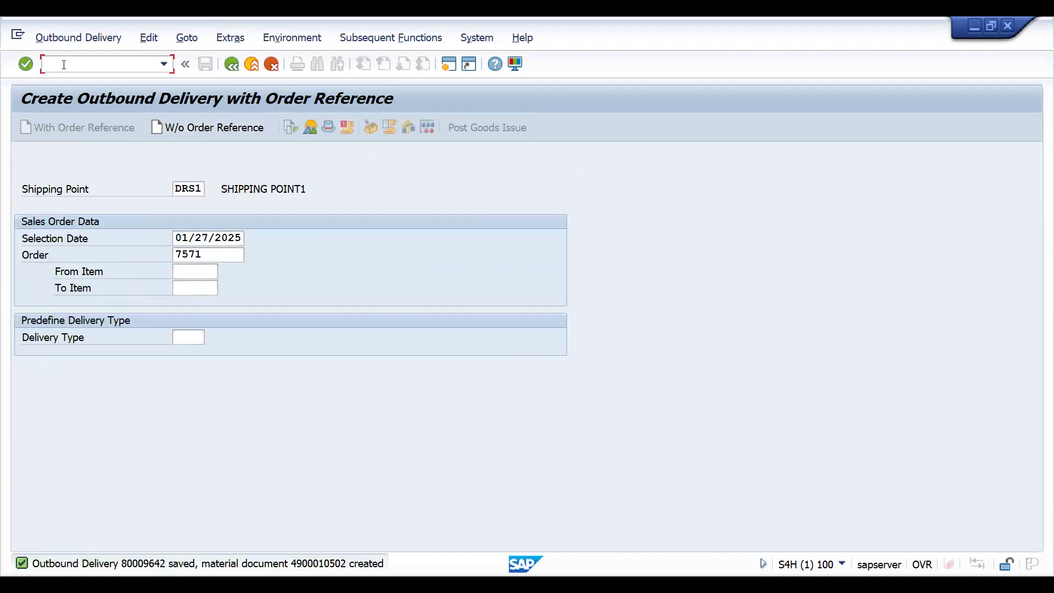
{"action": "type", "text": "/nvl03n"}
{"action": "key", "text": "Return"}
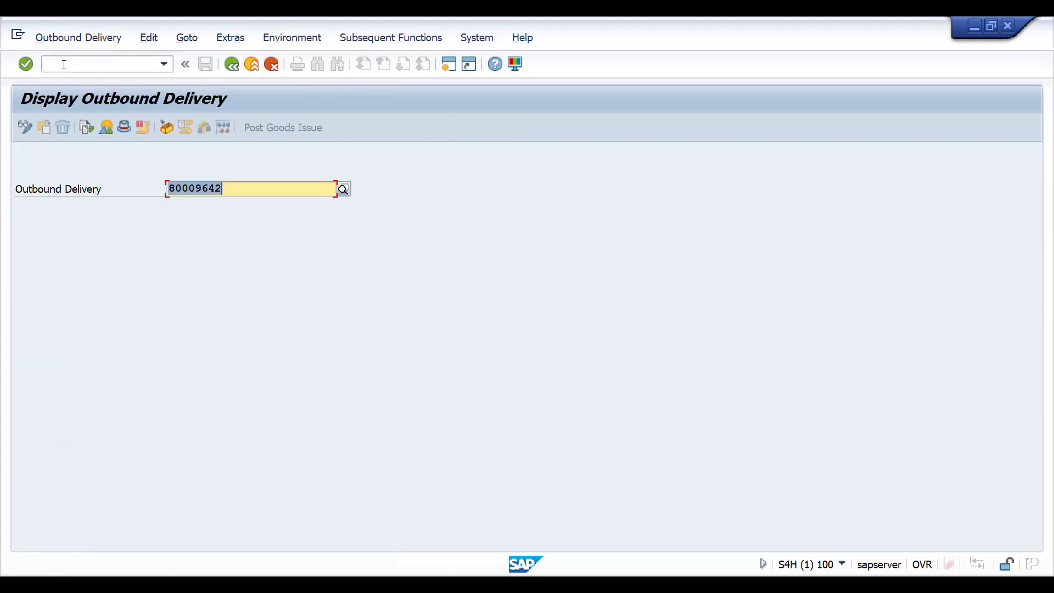
{"action": "left_click", "coordinate": [61, 43]}
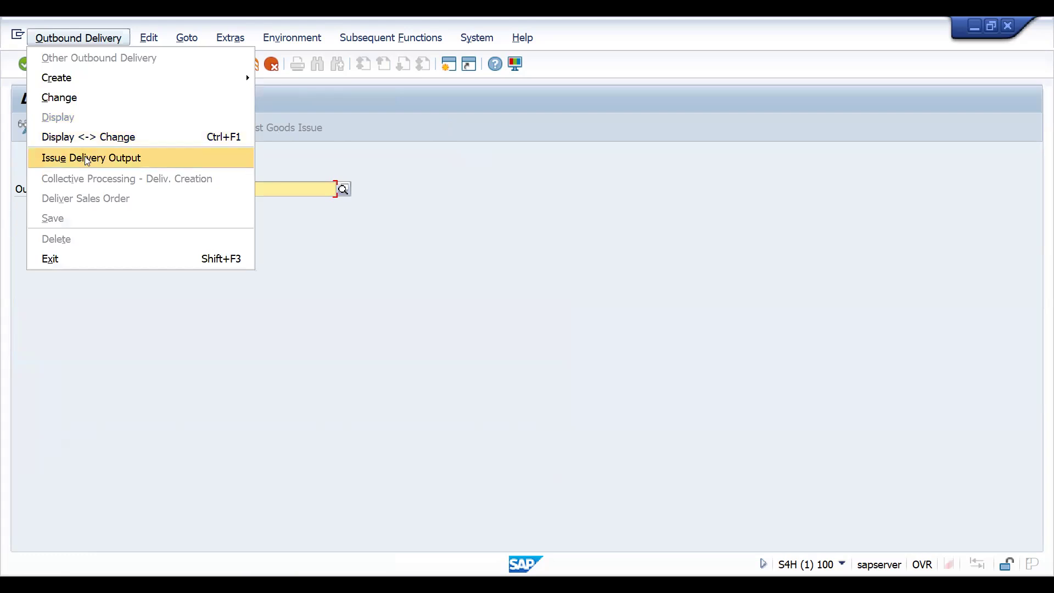
{"action": "left_click", "coordinate": [85, 157]}
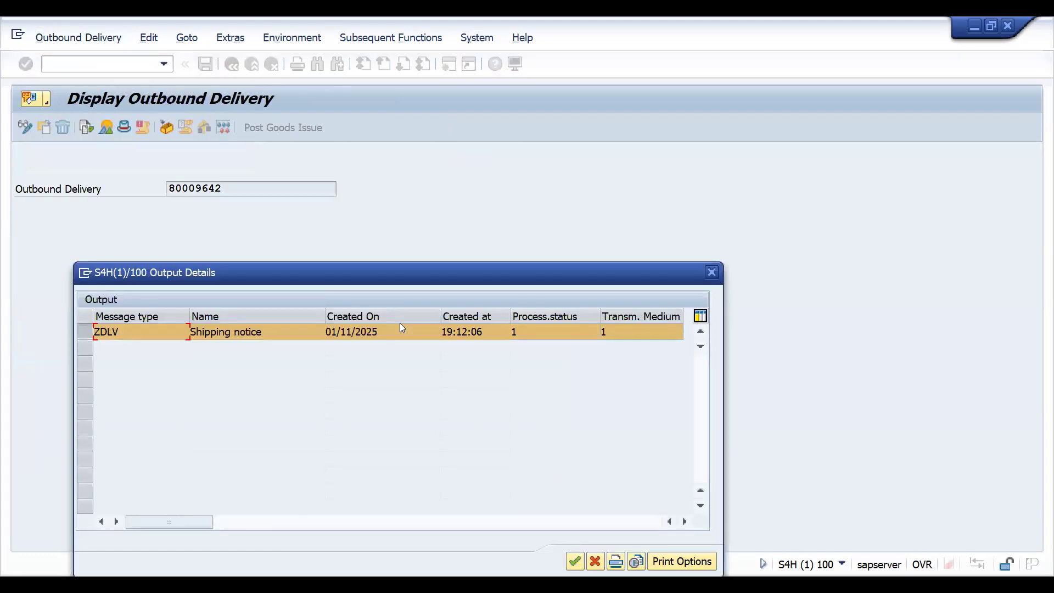
Print-preview the ZDLV shipping notice, review the delivery note, and close the output details.
{"action": "left_click", "coordinate": [637, 561]}
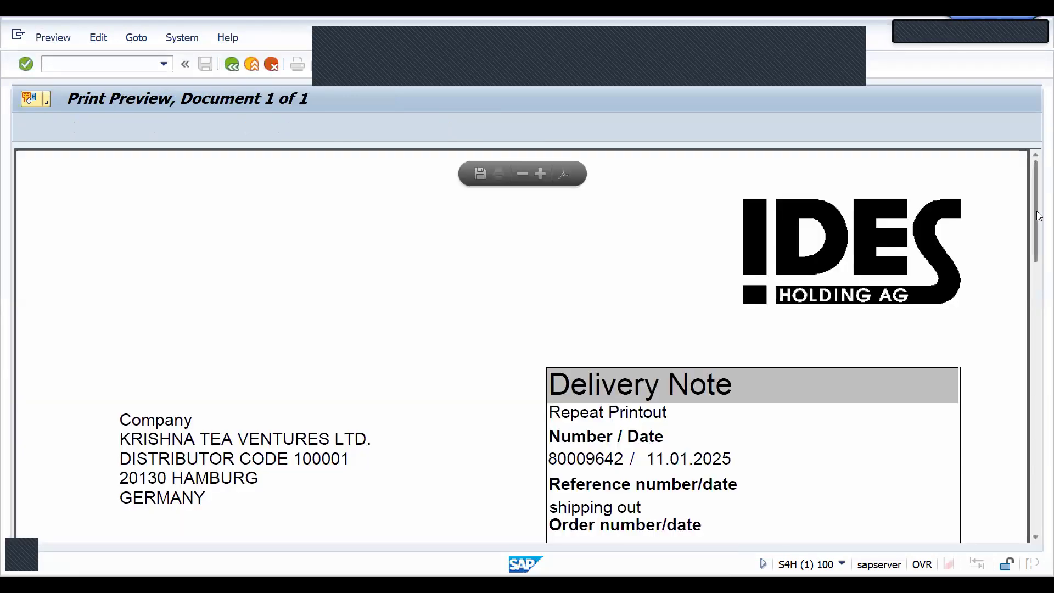
{"action": "left_click_drag", "start_coordinate": [1037, 215], "coordinate": [1029, 281]}
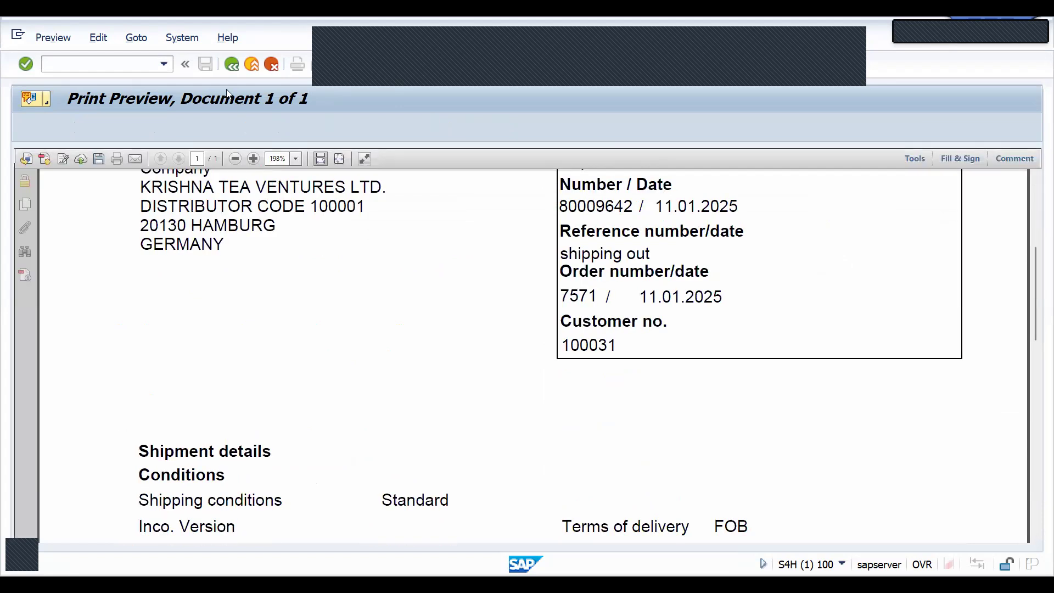
{"action": "left_click", "coordinate": [230, 63]}
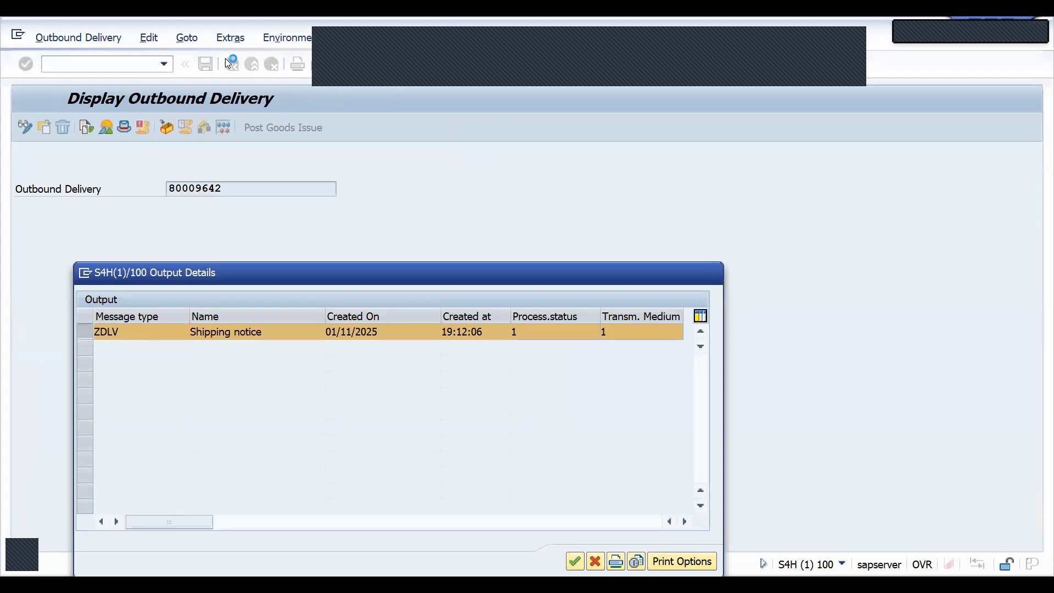
{"action": "key", "text": "Escape"}
Display the saved delivery's header output and check the communication method settings of the ZDLV shipping notice.
{"action": "key", "text": "Return"}
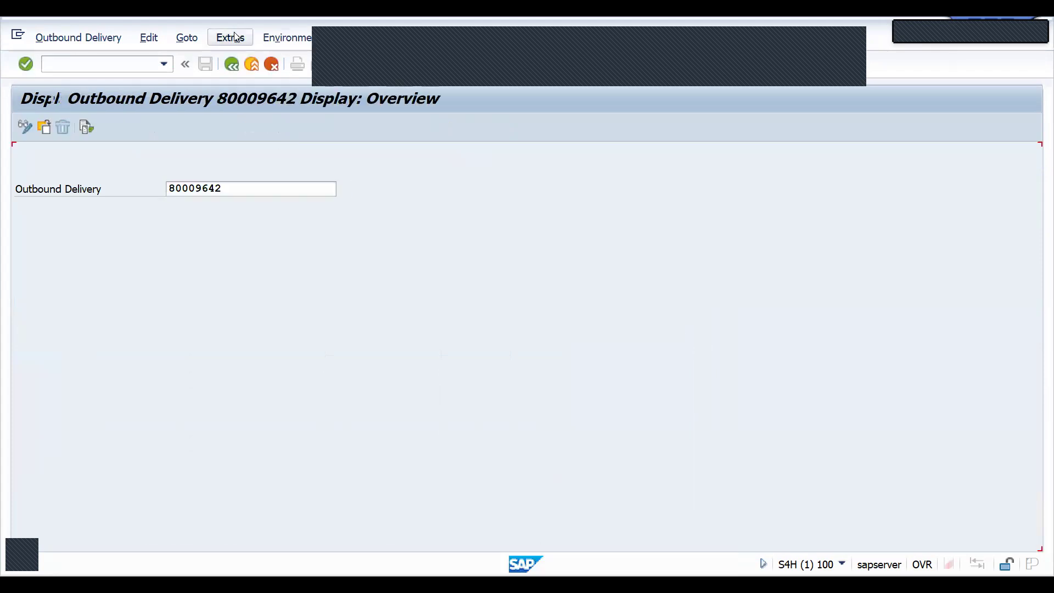
{"action": "left_click", "coordinate": [233, 37]}
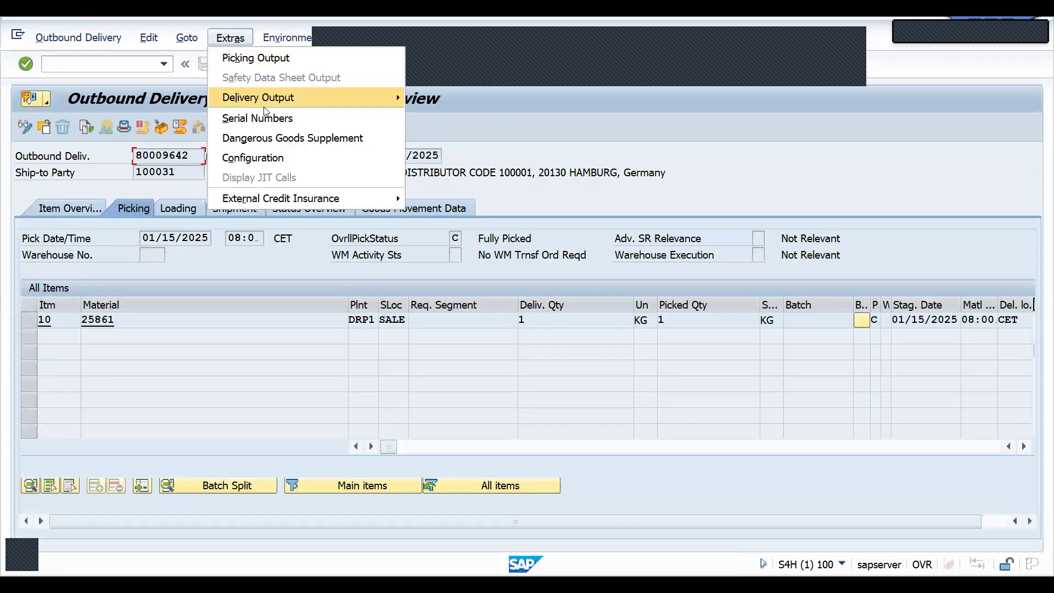
{"action": "mouse_move", "coordinate": [289, 106]}
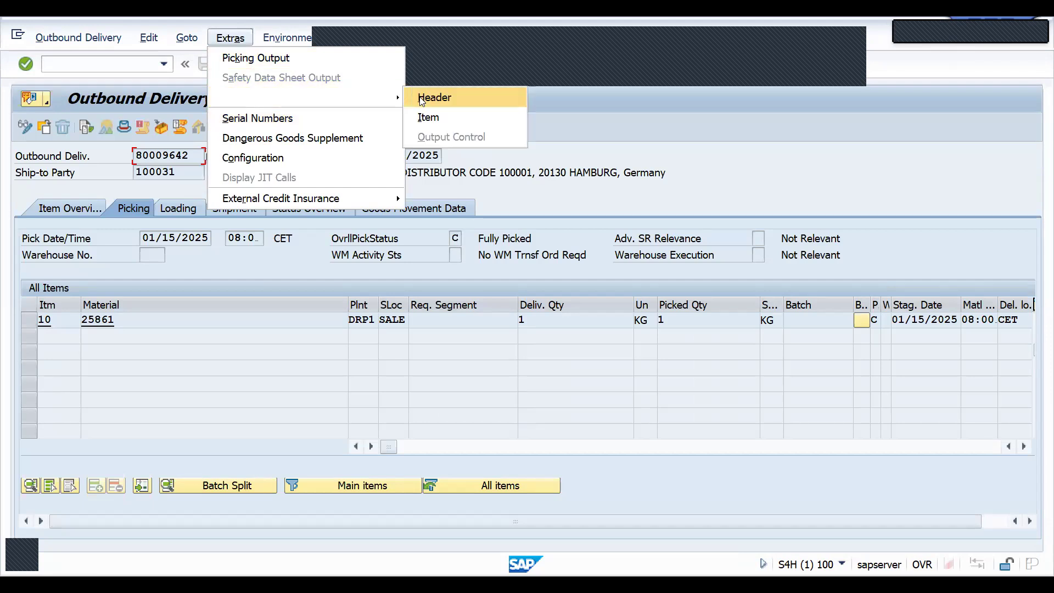
{"action": "left_click", "coordinate": [433, 97]}
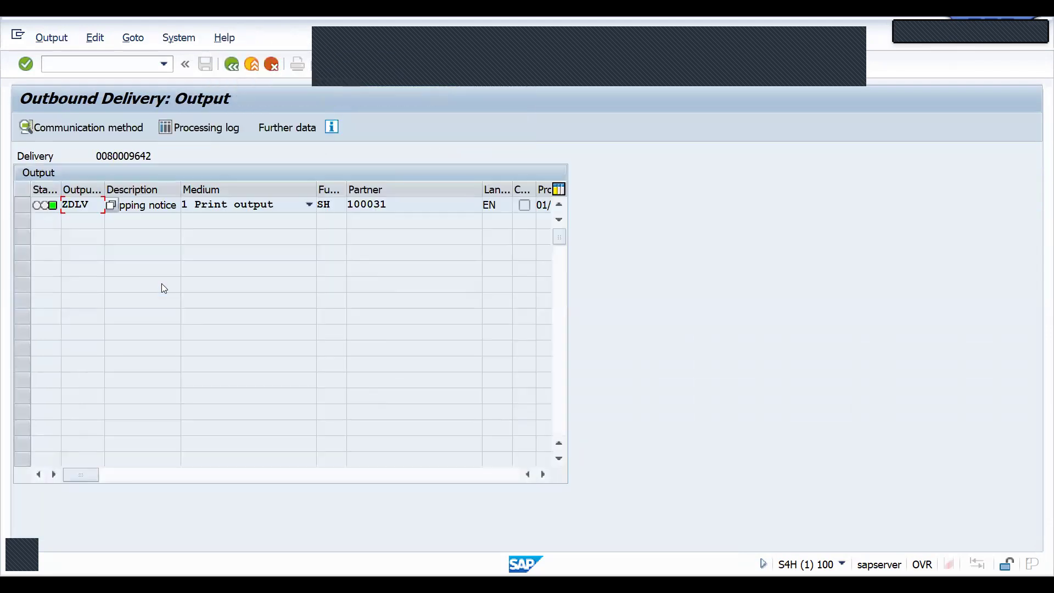
{"action": "left_click", "coordinate": [22, 205]}
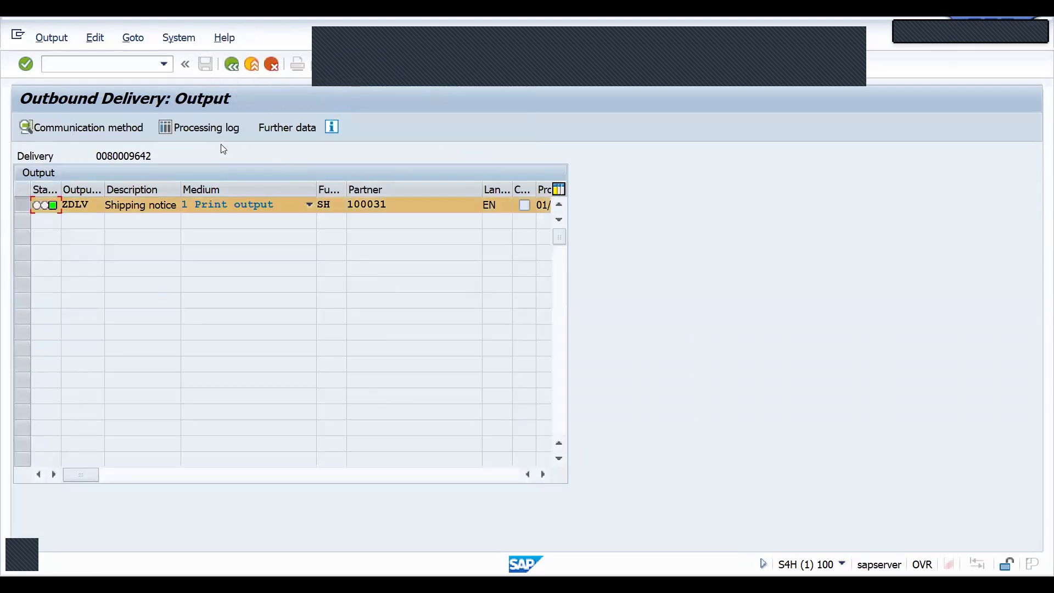
{"action": "left_click", "coordinate": [93, 128]}
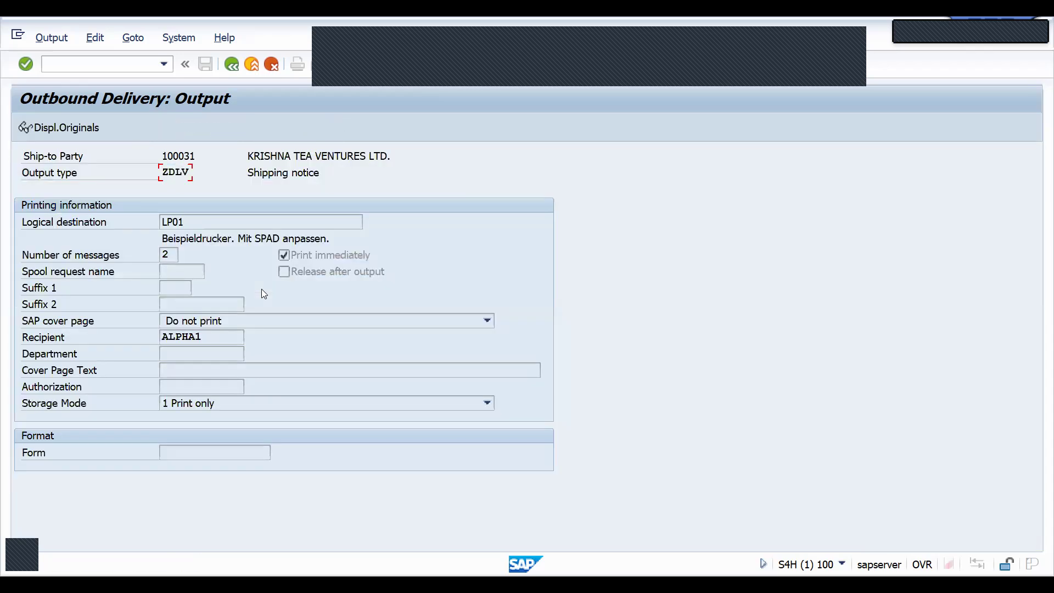
{"action": "left_click", "coordinate": [231, 65]}
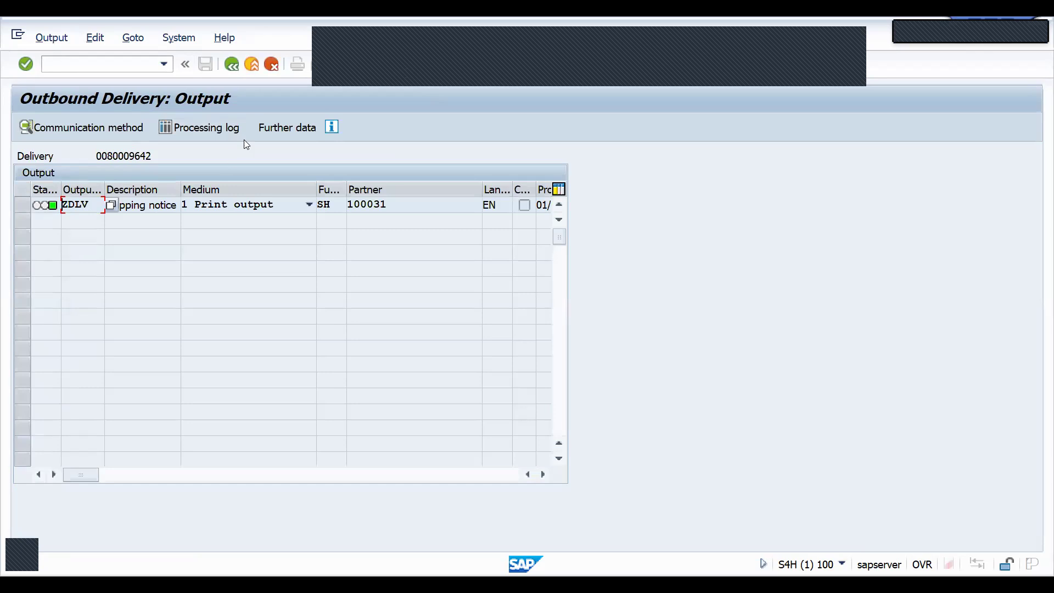
{"action": "left_click", "coordinate": [231, 64]}
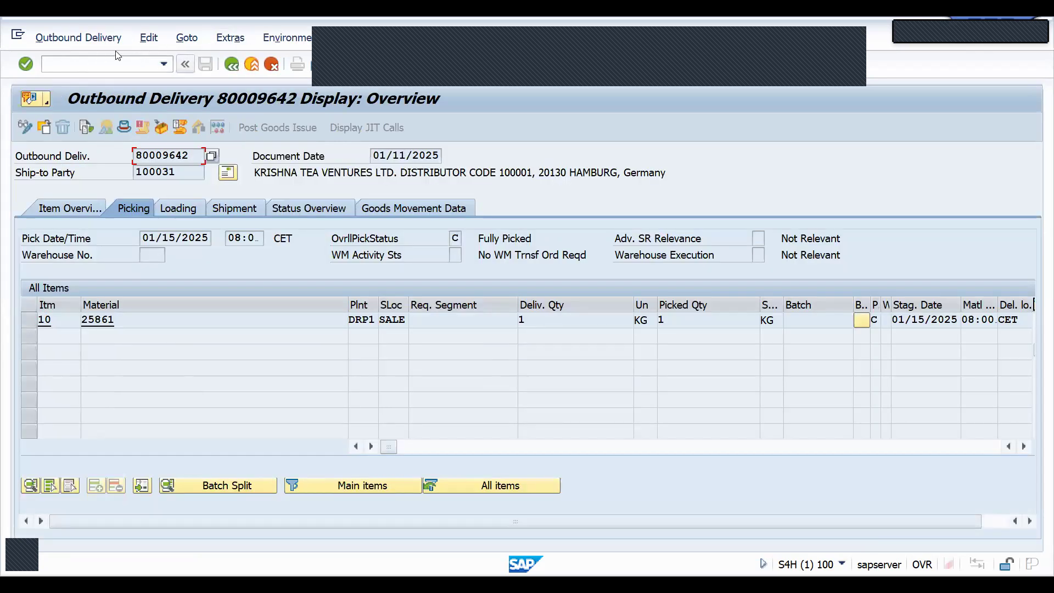
Switch the displayed outbound delivery to change mode, confirming the move to subsequent functions.
{"action": "left_click", "coordinate": [79, 39]}
{"action": "left_click", "coordinate": [61, 98]}
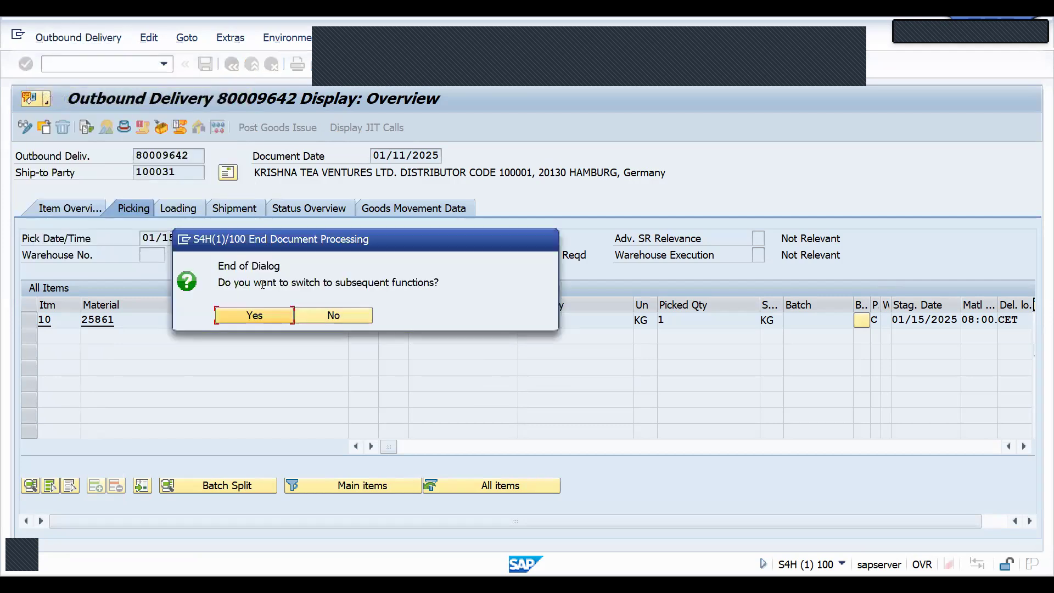
{"action": "left_click", "coordinate": [255, 317]}
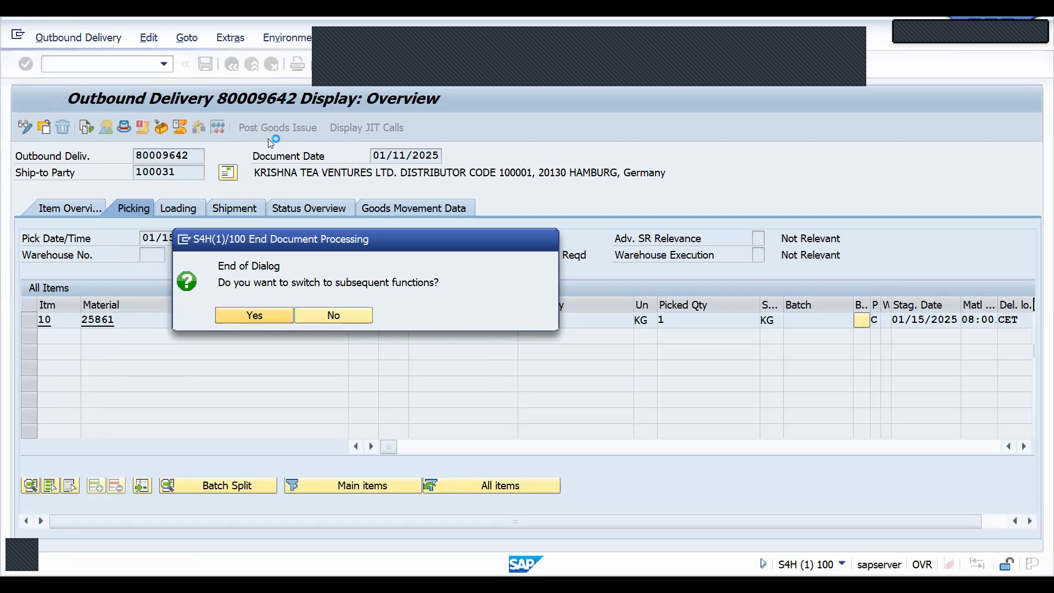
{"action": "key", "text": "Return"}
{"action": "left_click", "coordinate": [232, 37]}
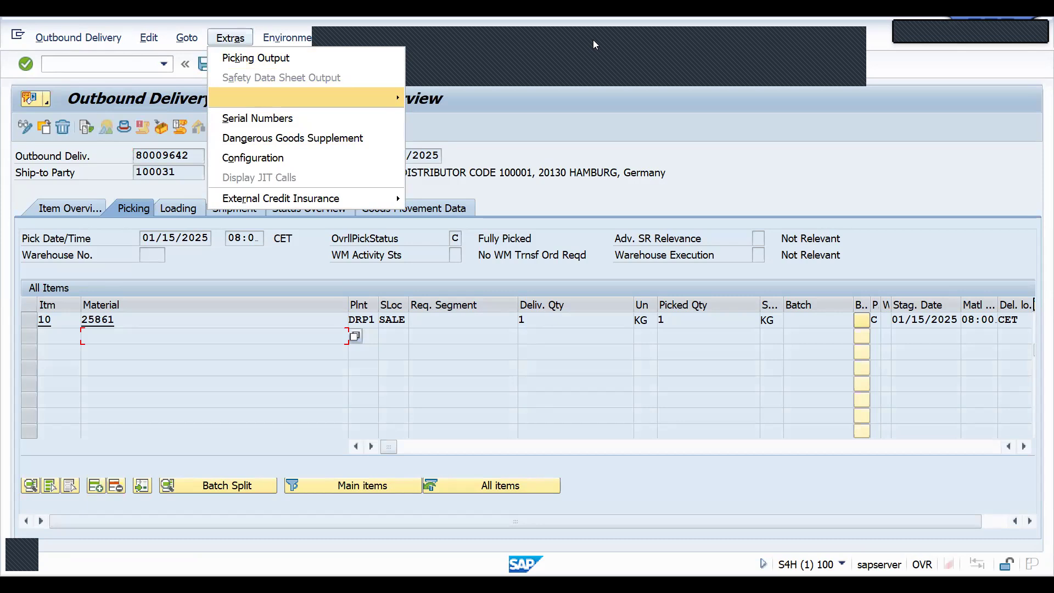
{"action": "key", "text": "alt+Tab"}
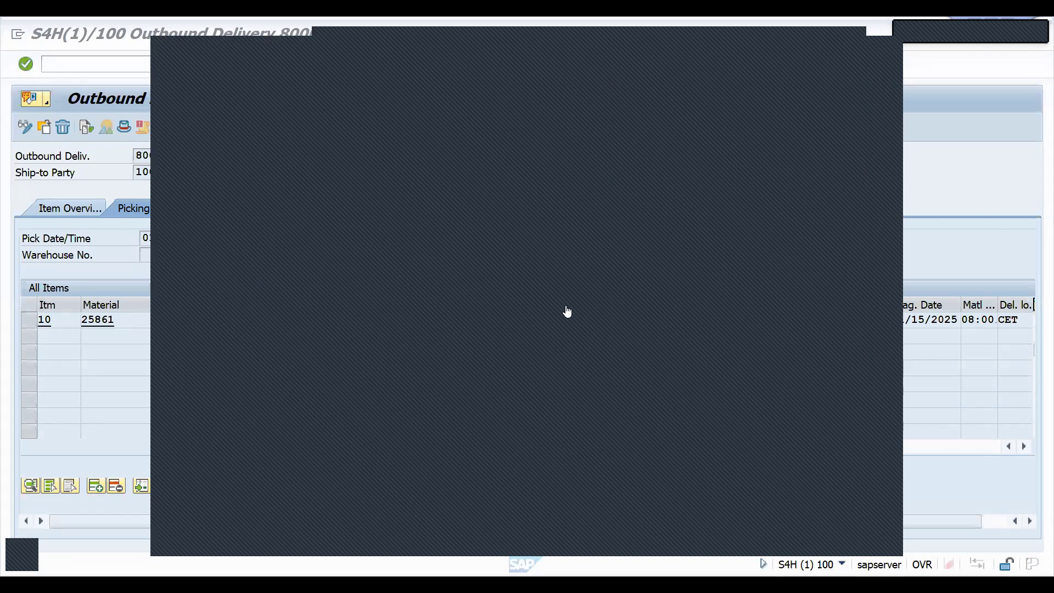
{"action": "left_click", "coordinate": [392, 311]}
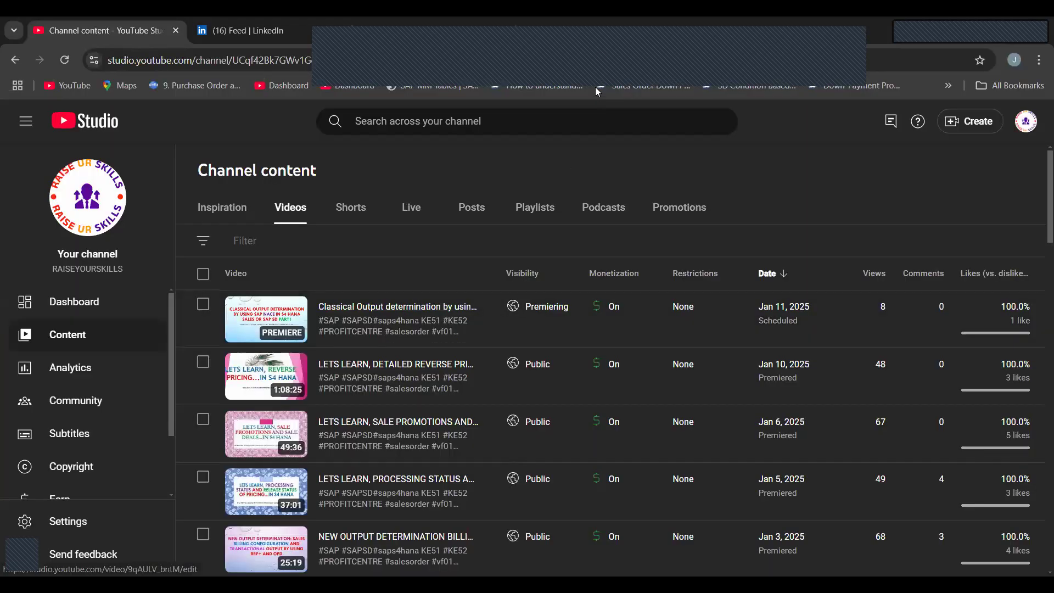
{"action": "key", "text": "alt+Tab"}
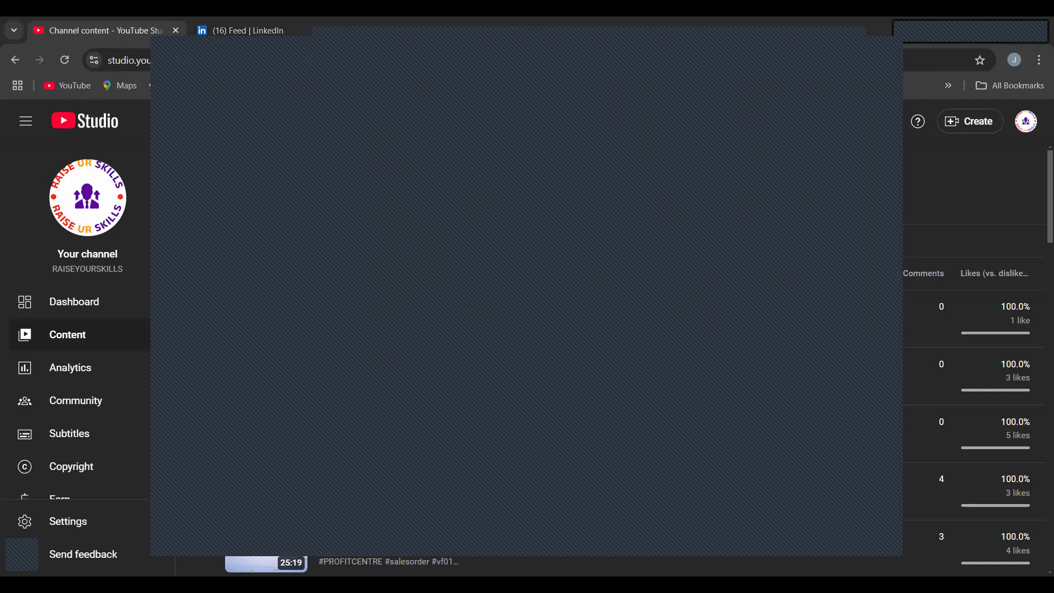
Switch back to SAP, call up Conditions for Output Control, and select application V3 Billing.
{"action": "key", "text": "alt+Tab"}
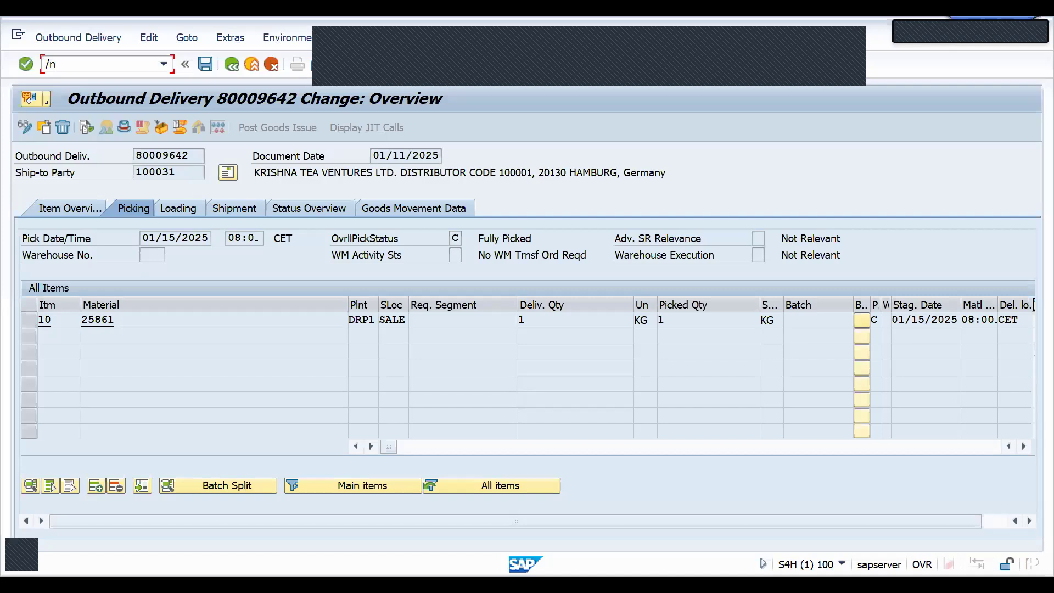
{"action": "type", "text": "cj20n"}
{"action": "key", "text": "Return"}
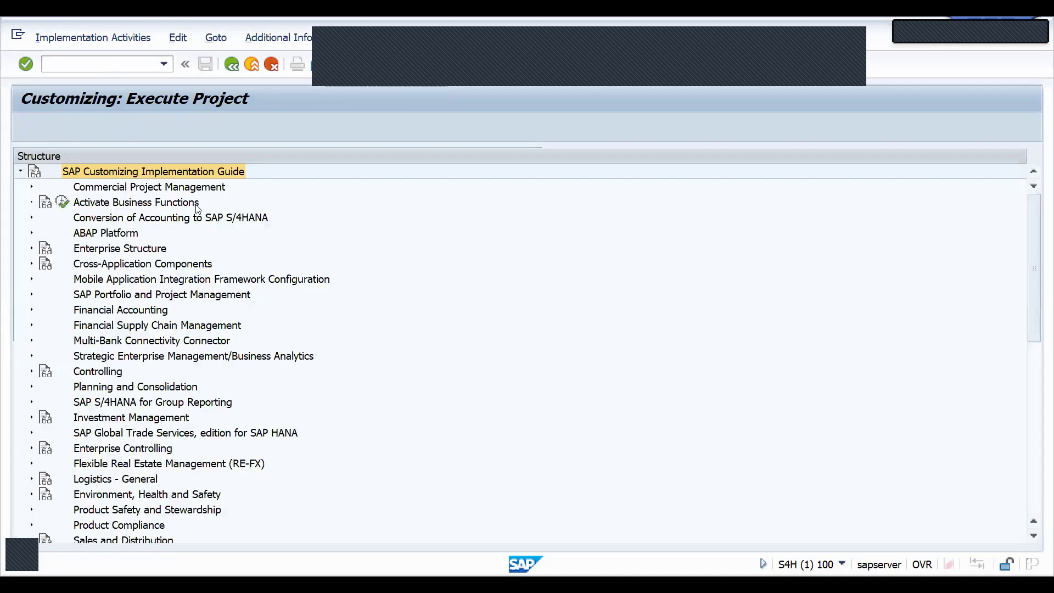
{"action": "left_click", "coordinate": [91, 64]}
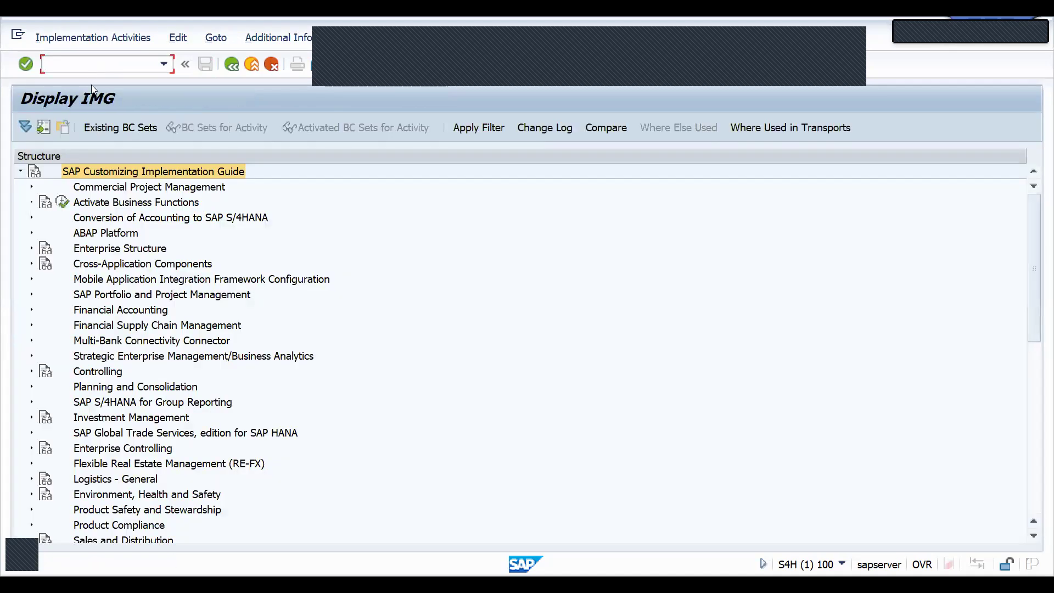
{"action": "type", "text": "/nspro"}
{"action": "key", "text": "Return"}
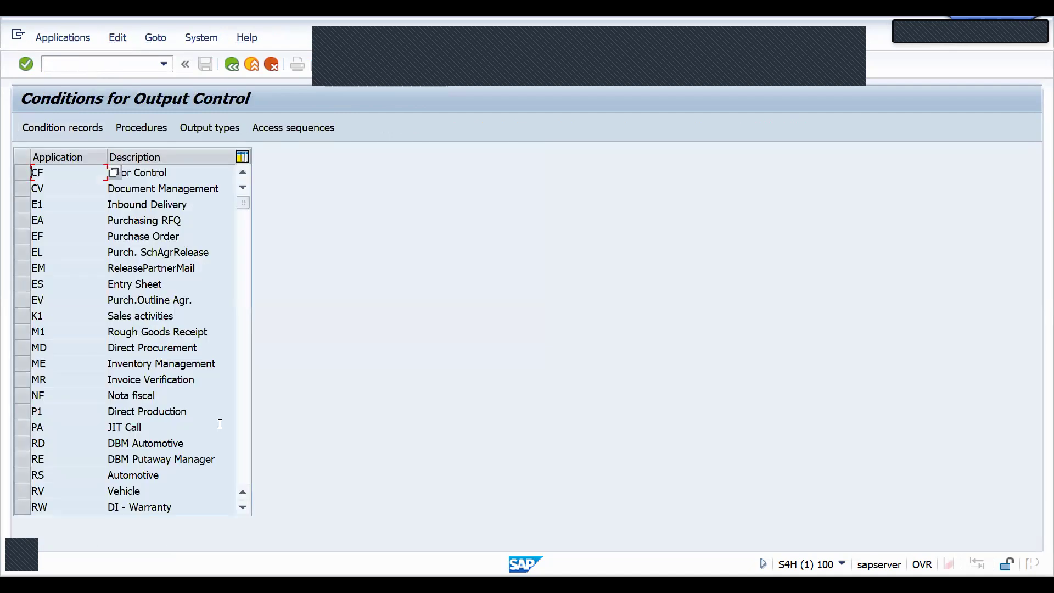
{"action": "left_click", "coordinate": [245, 439]}
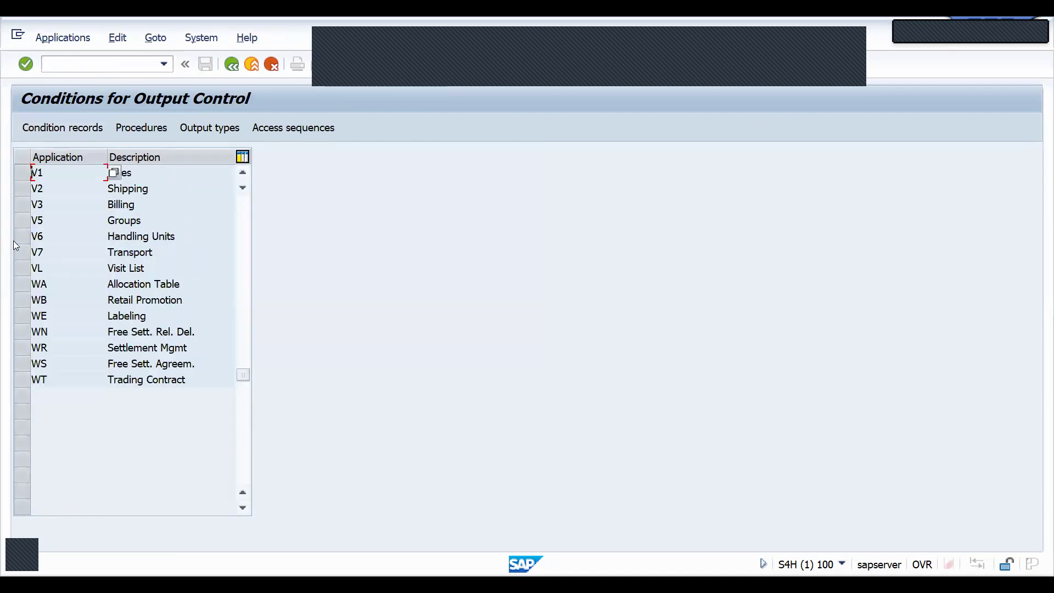
{"action": "left_click", "coordinate": [30, 207]}
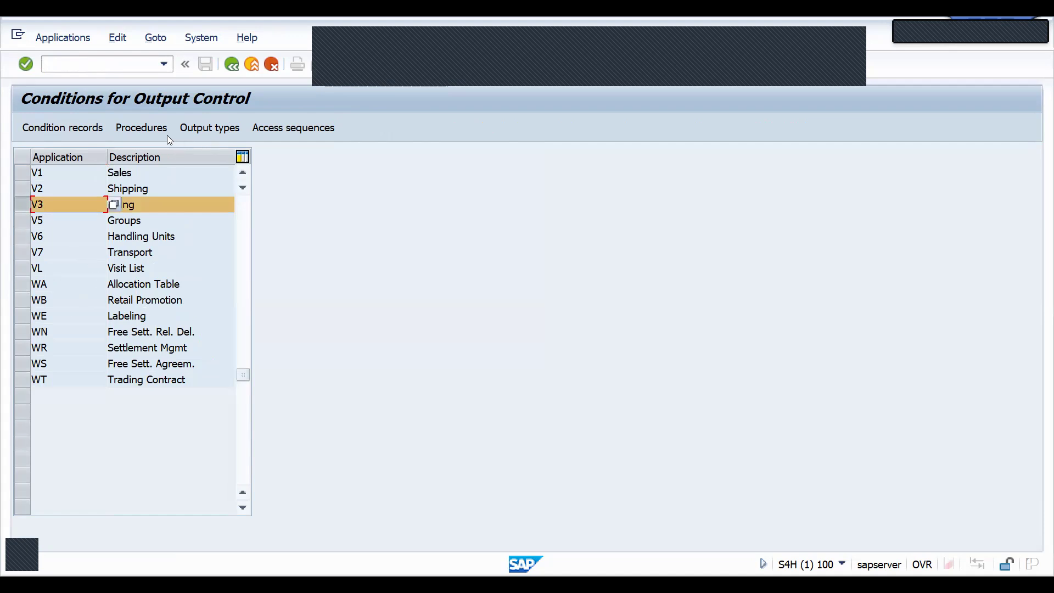
{"action": "left_click", "coordinate": [214, 130]}
{"action": "left_click", "coordinate": [231, 64]}
{"action": "left_click", "coordinate": [67, 61]}
{"action": "type", "text": "/nsp"}
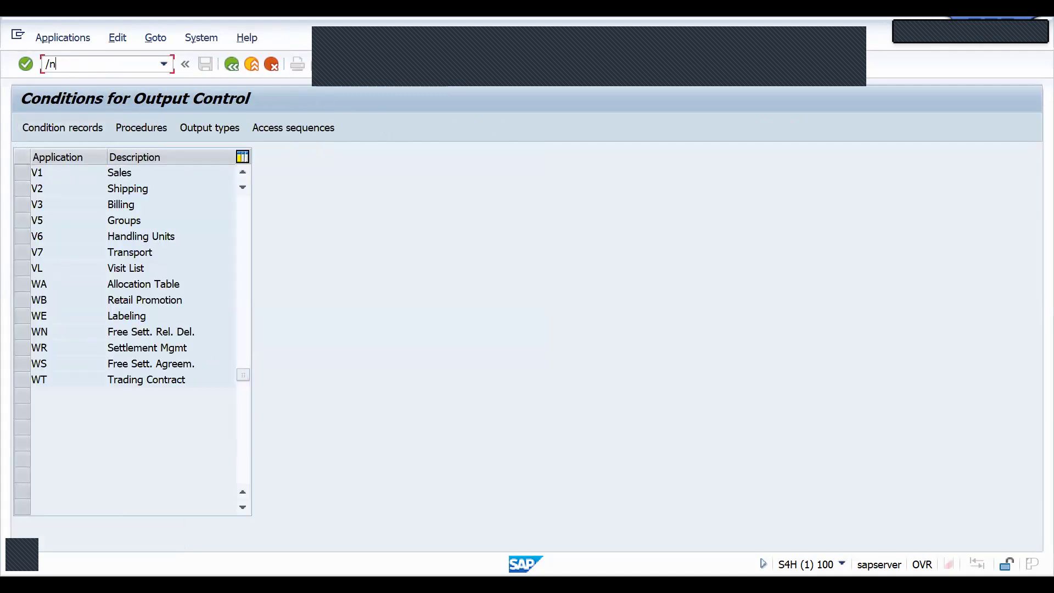
{"action": "key", "text": "BackSpace"}
{"action": "key", "text": "BackSpace"}
{"action": "key", "text": "BackSpace"}
{"action": "key", "text": "BackSpace"}
Open the output types of application V3 Billing and position the list at RD.
{"action": "left_click", "coordinate": [199, 129]}
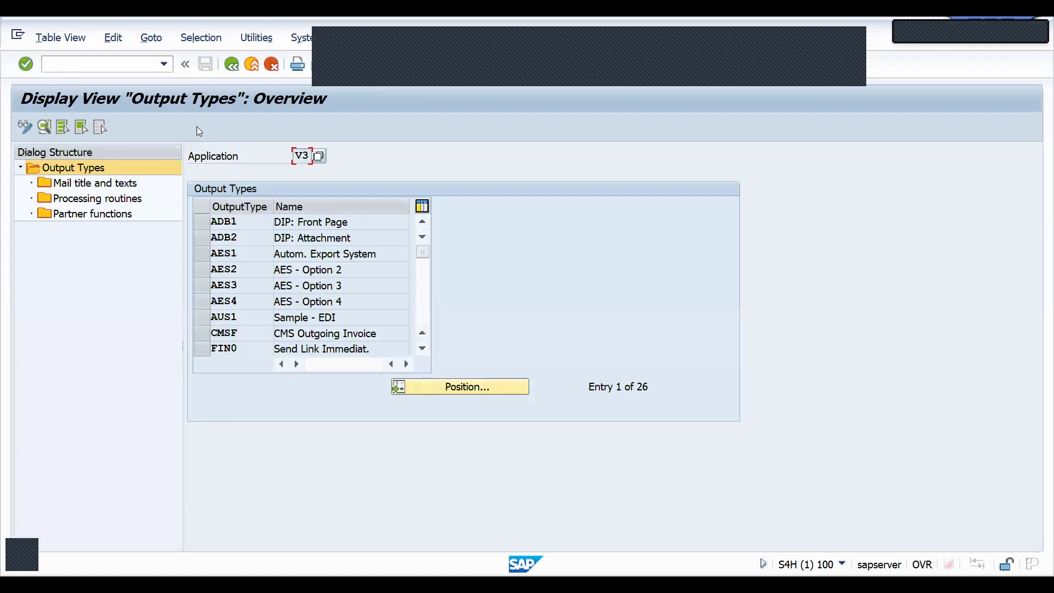
{"action": "left_click", "coordinate": [445, 390]}
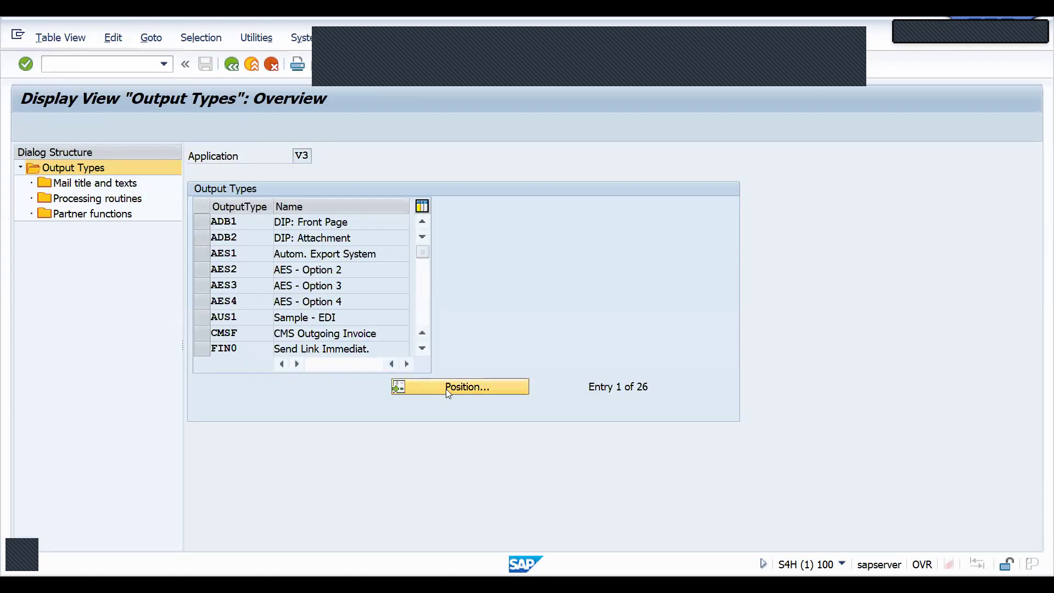
{"action": "type", "text": "rd"}
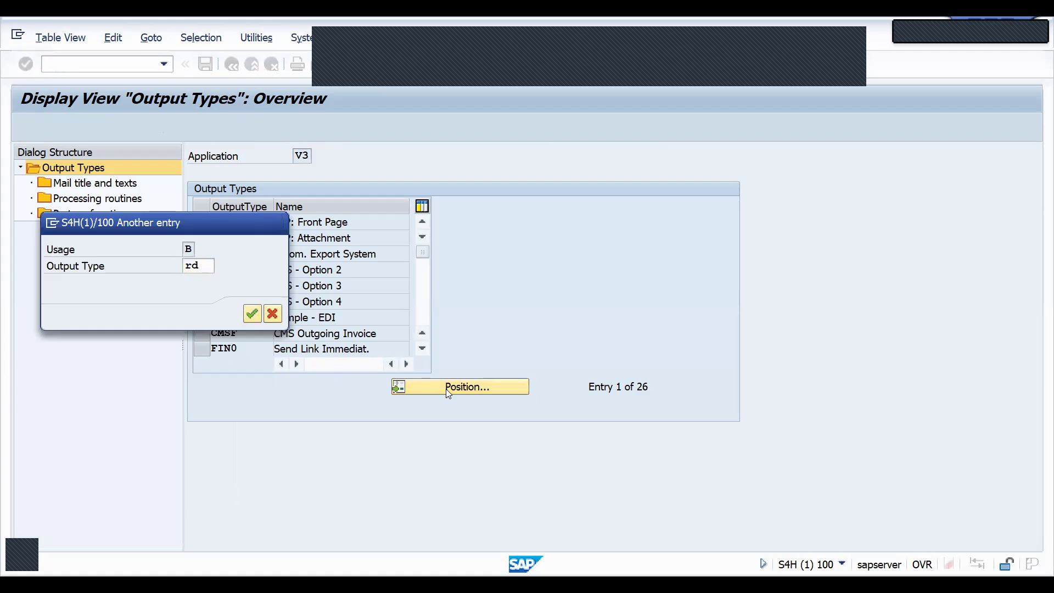
{"action": "key", "text": "Return"}
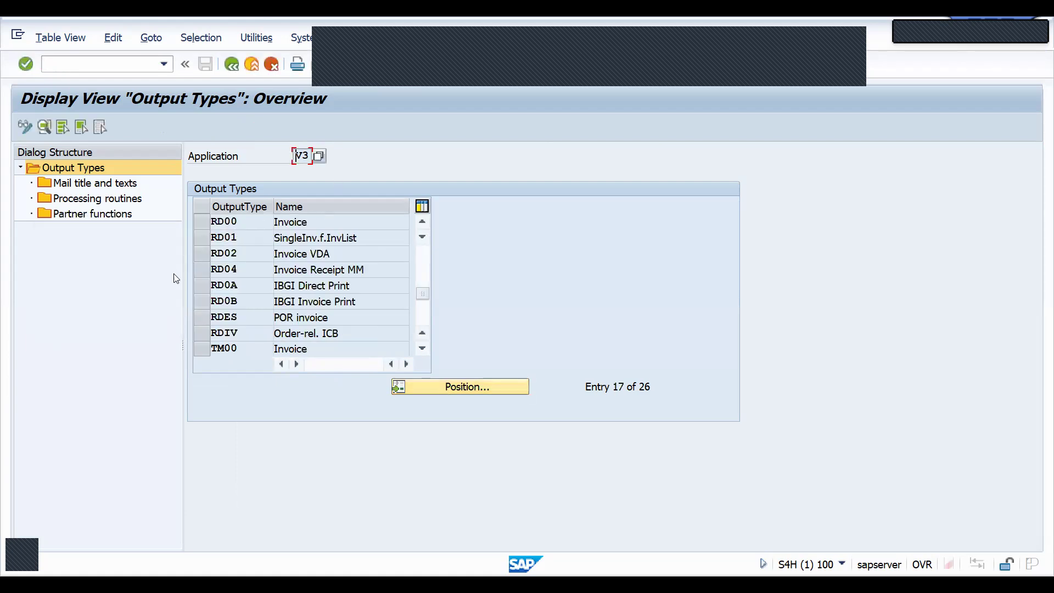
Look through the billing output types, select RD00 Invoice, and switch the list to change mode.
{"action": "left_click", "coordinate": [202, 270]}
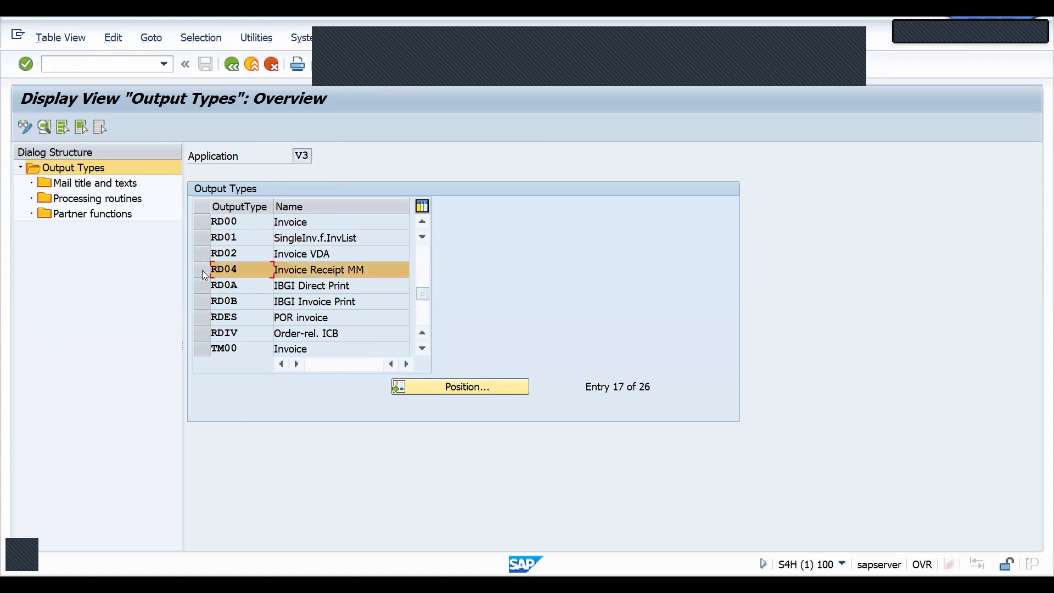
{"action": "left_click", "coordinate": [202, 270]}
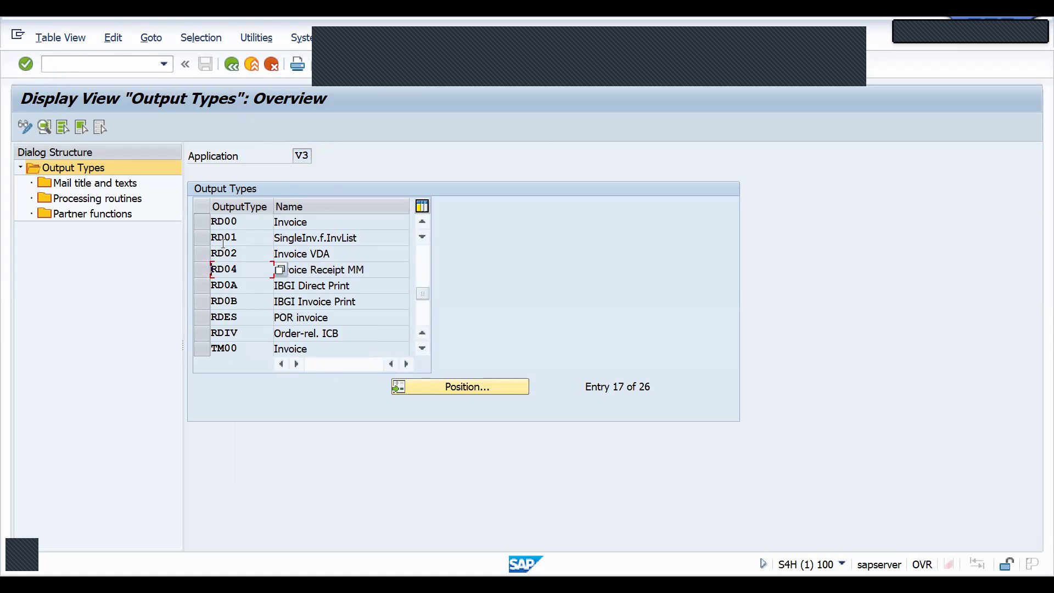
{"action": "left_click", "coordinate": [423, 315]}
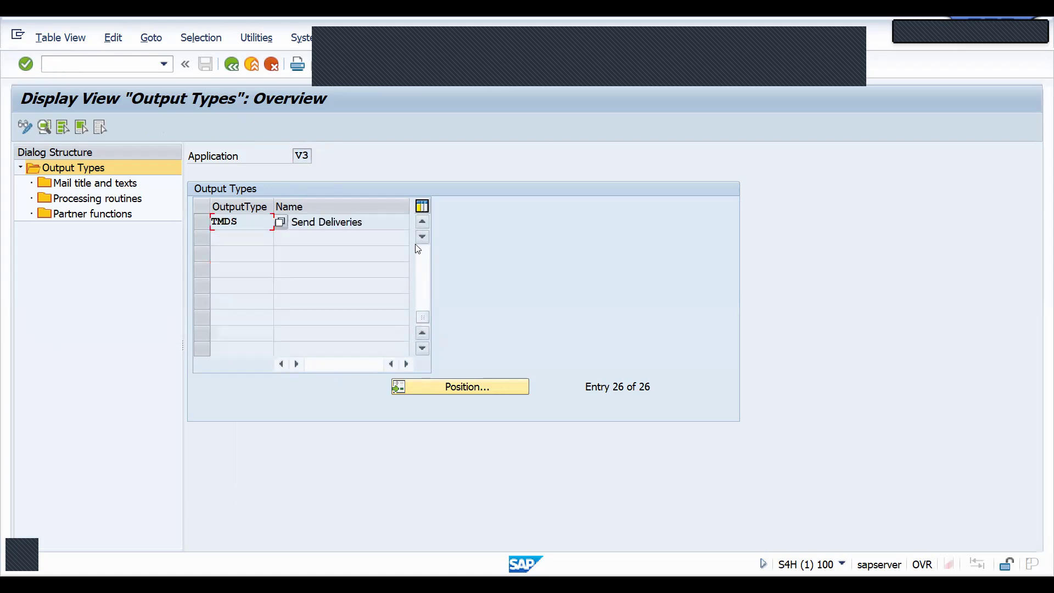
{"action": "left_click", "coordinate": [424, 245]}
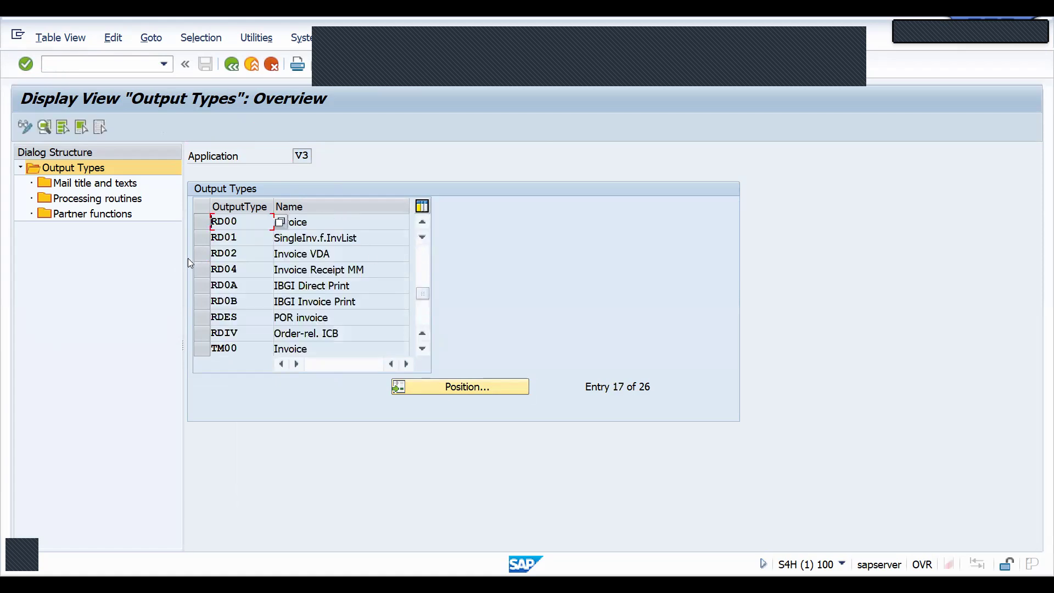
{"action": "left_click", "coordinate": [205, 219]}
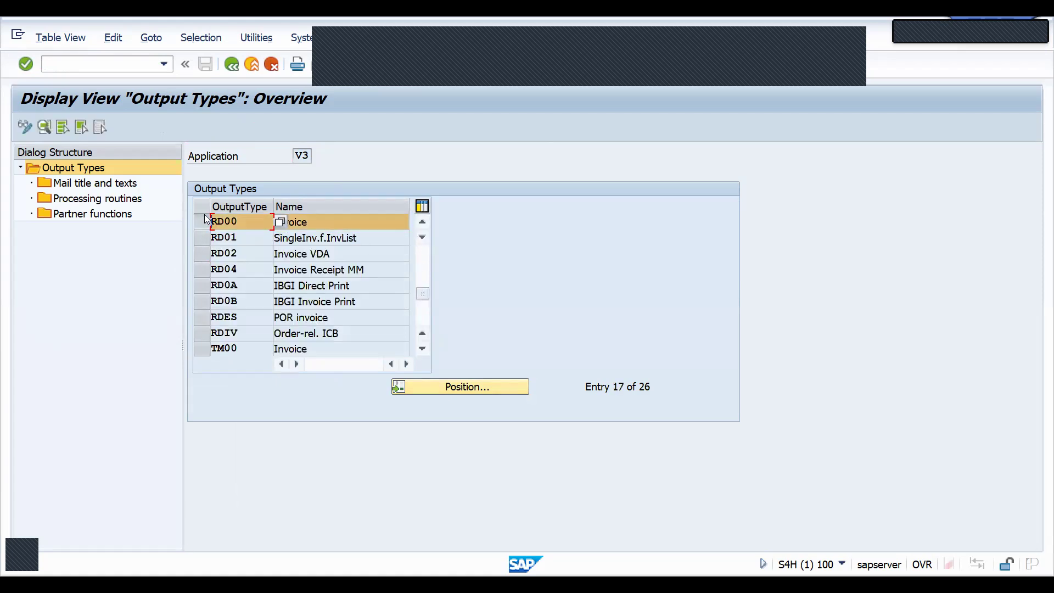
{"action": "left_click", "coordinate": [24, 127]}
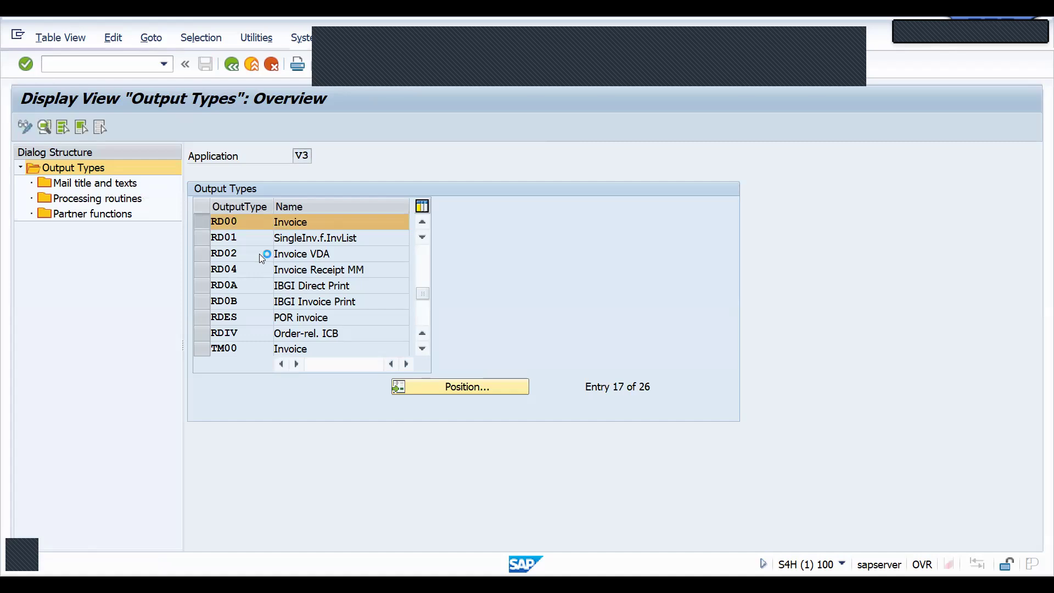
Position the billing output types at RD00 and start a copy of the RD00 Invoice entry.
{"action": "left_click", "coordinate": [449, 385]}
{"action": "type", "text": "rd00"}
{"action": "key", "text": "Return"}
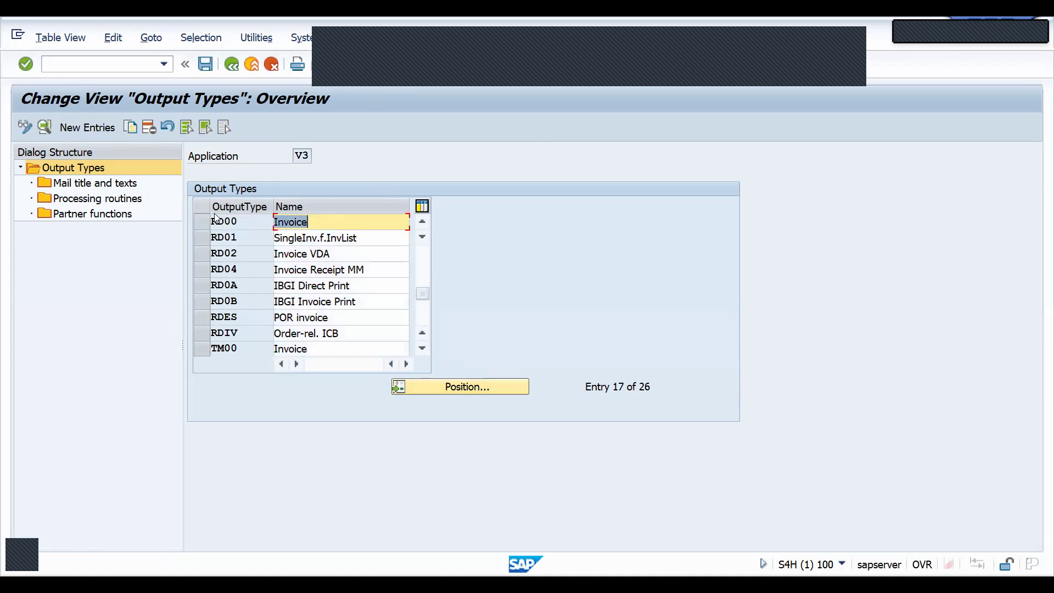
{"action": "left_click", "coordinate": [206, 219]}
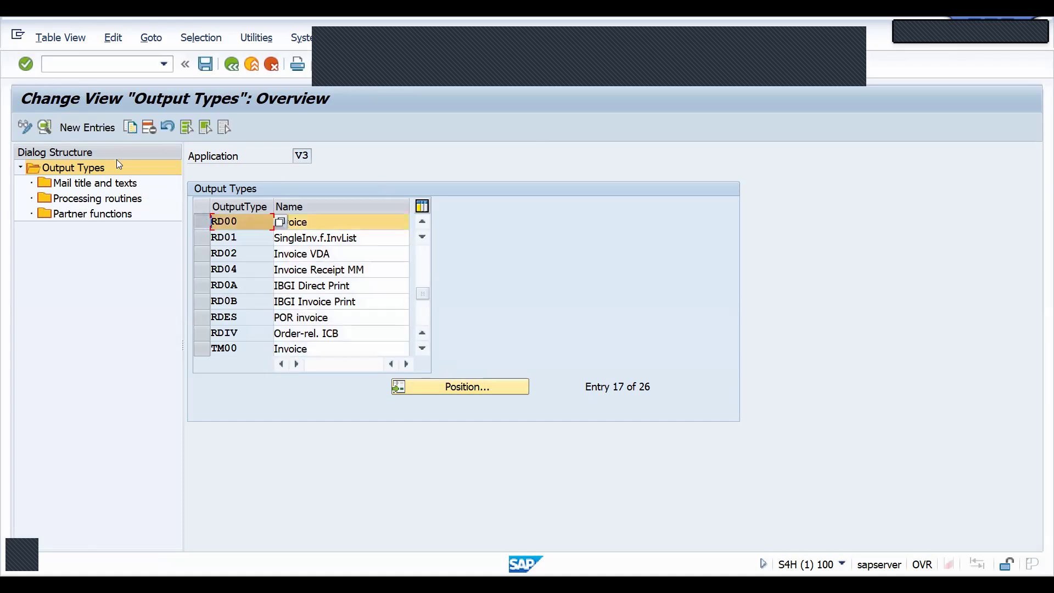
{"action": "left_click", "coordinate": [129, 129]}
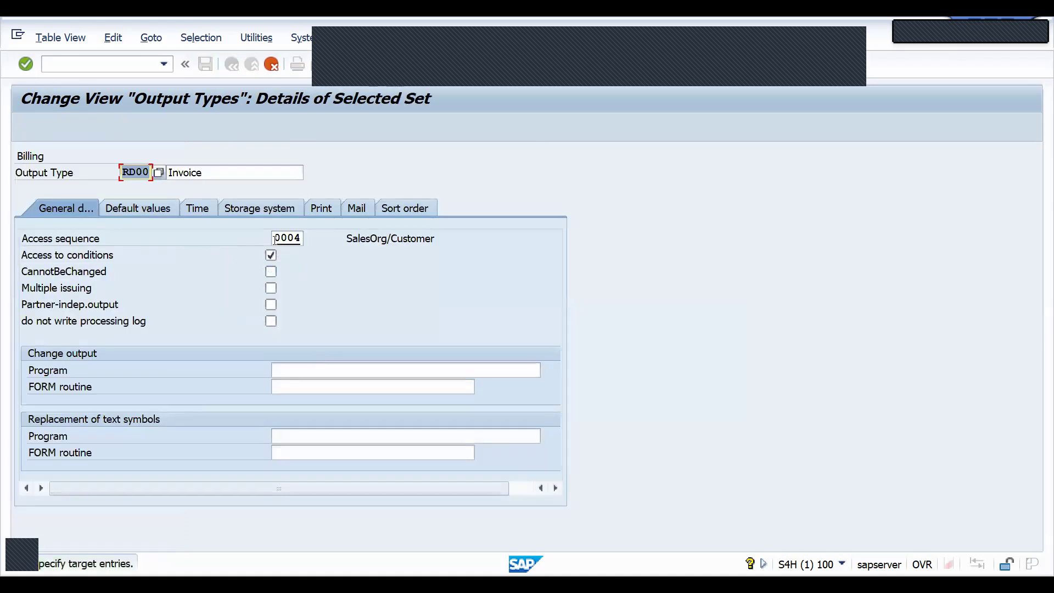
Check the copy's access sequence and set its default partner function to PY (Payer).
{"action": "left_click", "coordinate": [275, 239]}
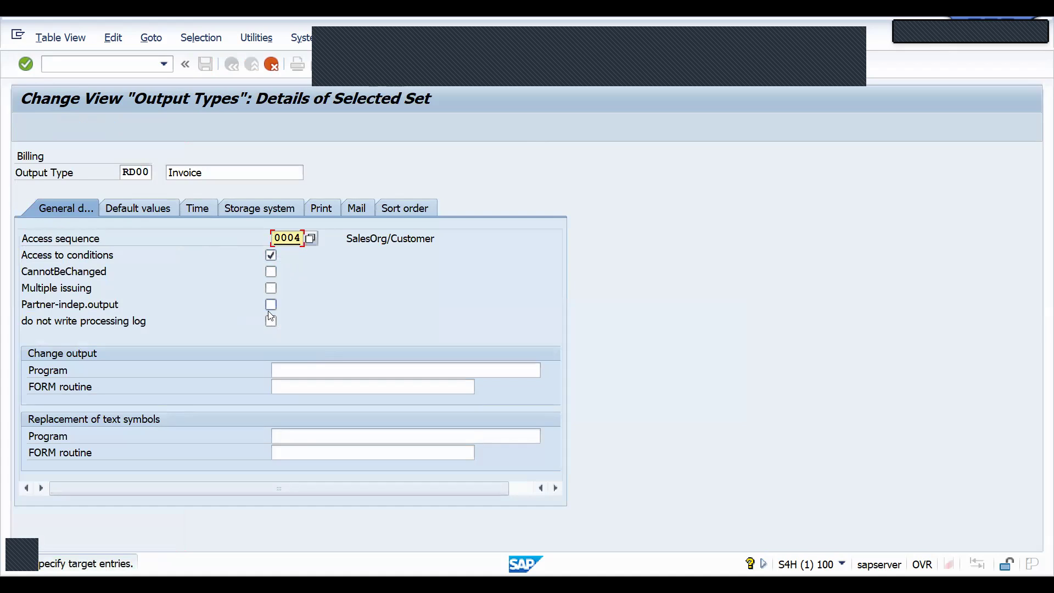
{"action": "left_click", "coordinate": [140, 208]}
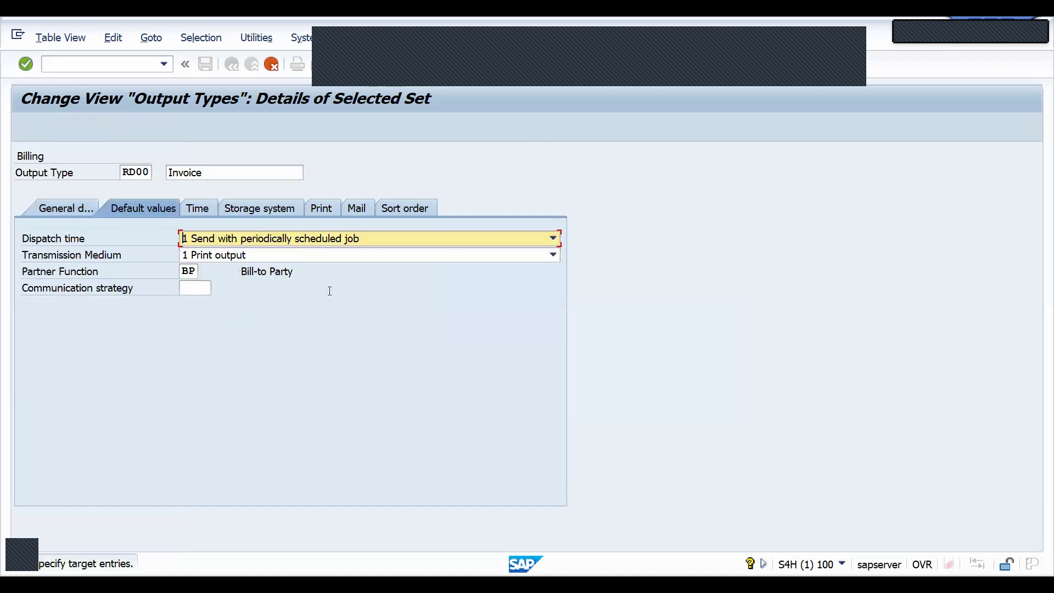
{"action": "left_click", "coordinate": [196, 271]}
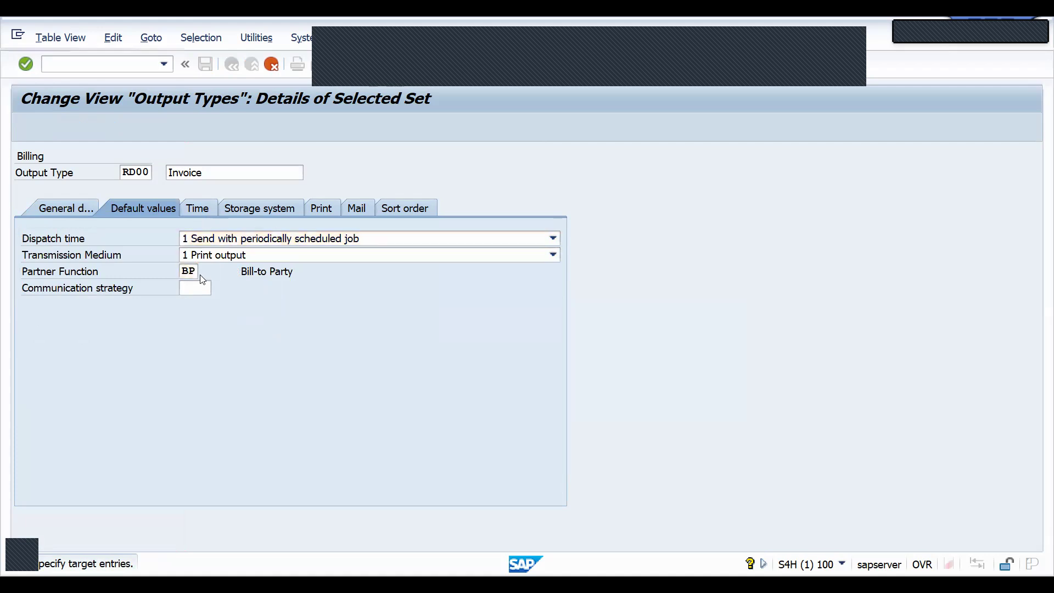
{"action": "left_click", "coordinate": [204, 272]}
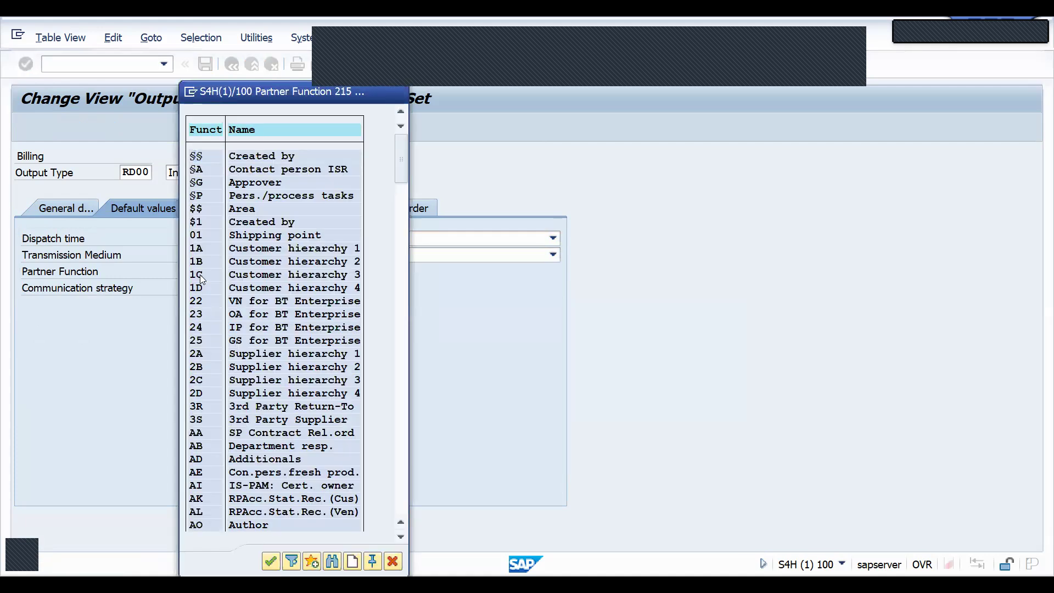
{"action": "key", "text": "Escape"}
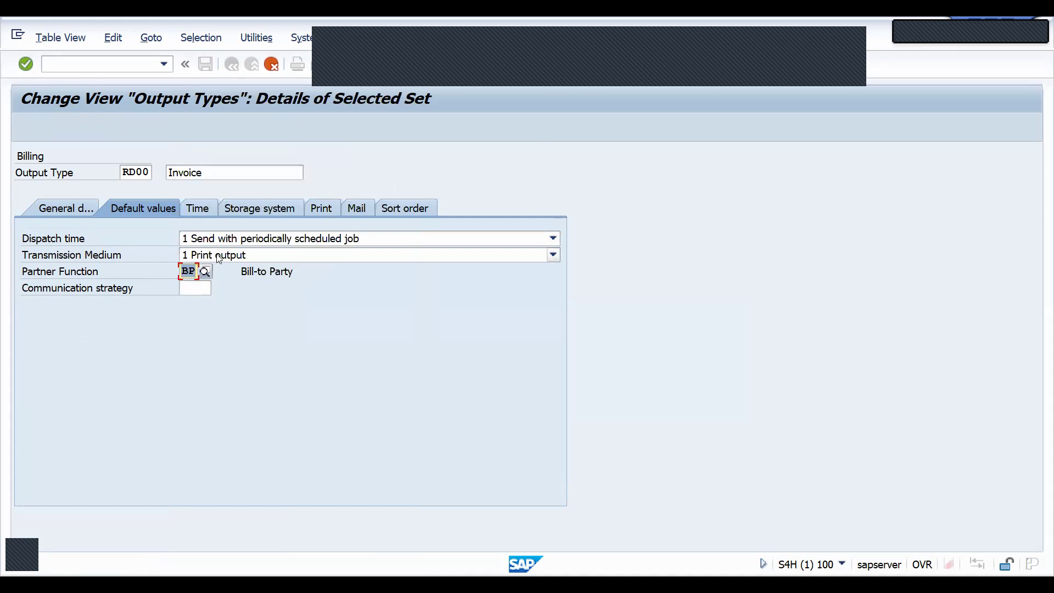
{"action": "type", "text": "py"}
{"action": "key", "text": "Return"}
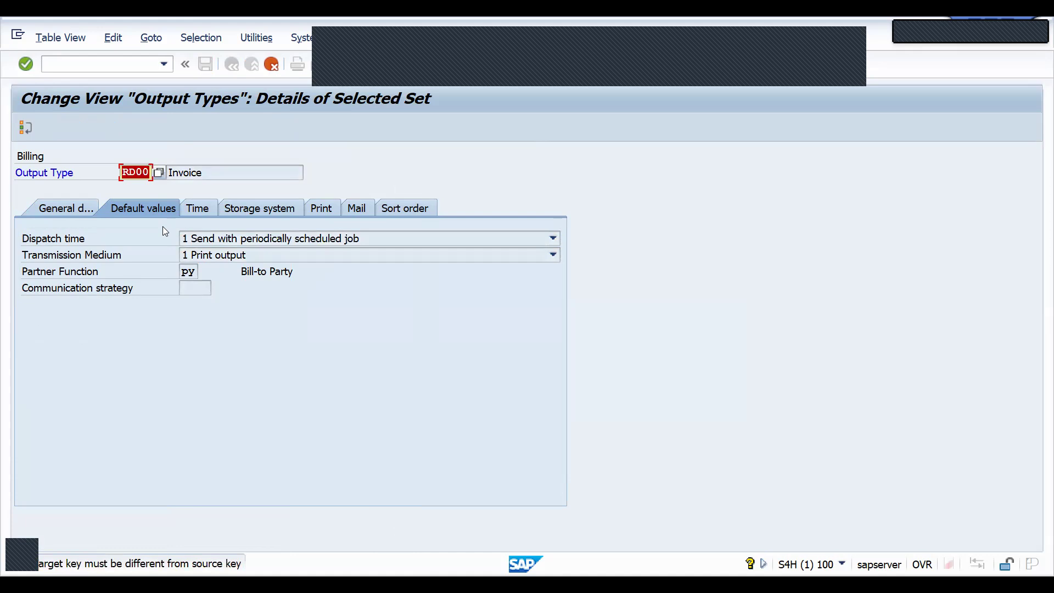
{"action": "type", "text": "zsbl"}
{"action": "key", "text": "BackSpace"}
{"action": "key", "text": "BackSpace"}
{"action": "key", "text": "BackSpace"}
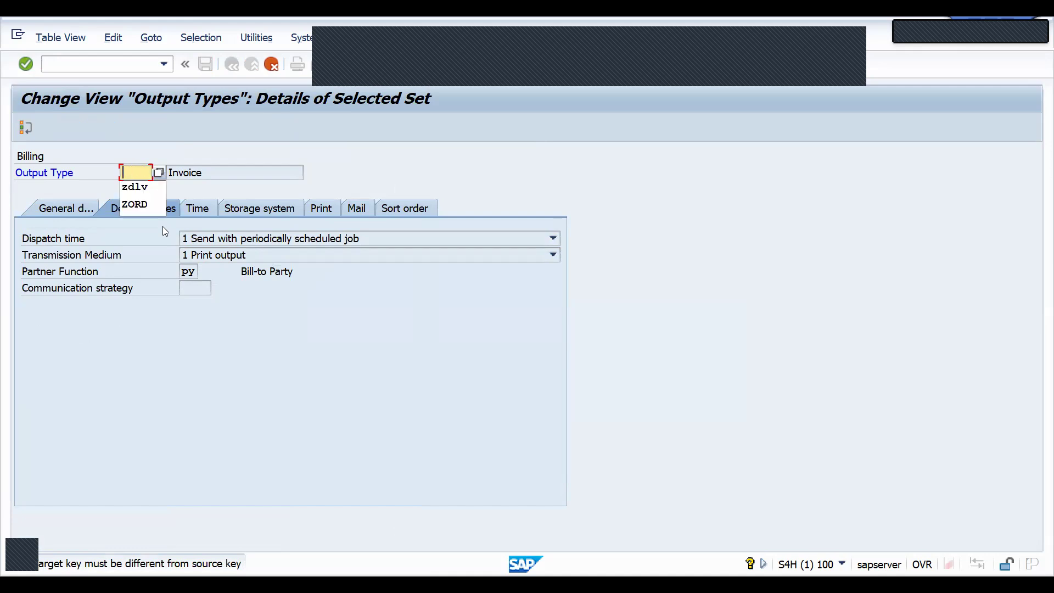
{"action": "type", "text": "bl"}
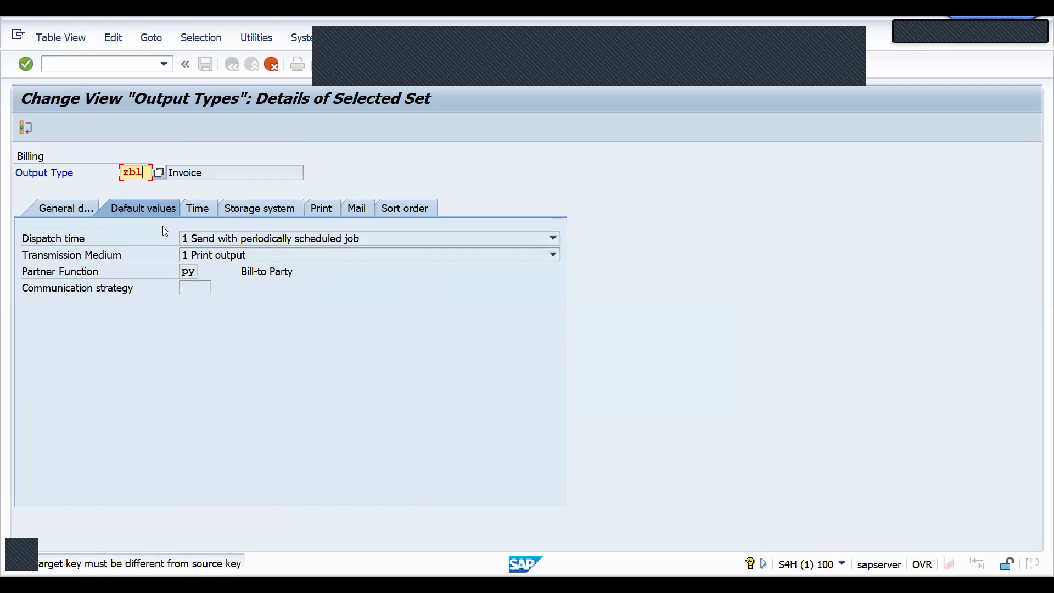
{"action": "key", "text": "BackSpace"}
{"action": "key", "text": "BackSpace"}
{"action": "type", "text": "bl"}
{"action": "key", "text": "BackSpace"}
{"action": "key", "text": "BackSpace"}
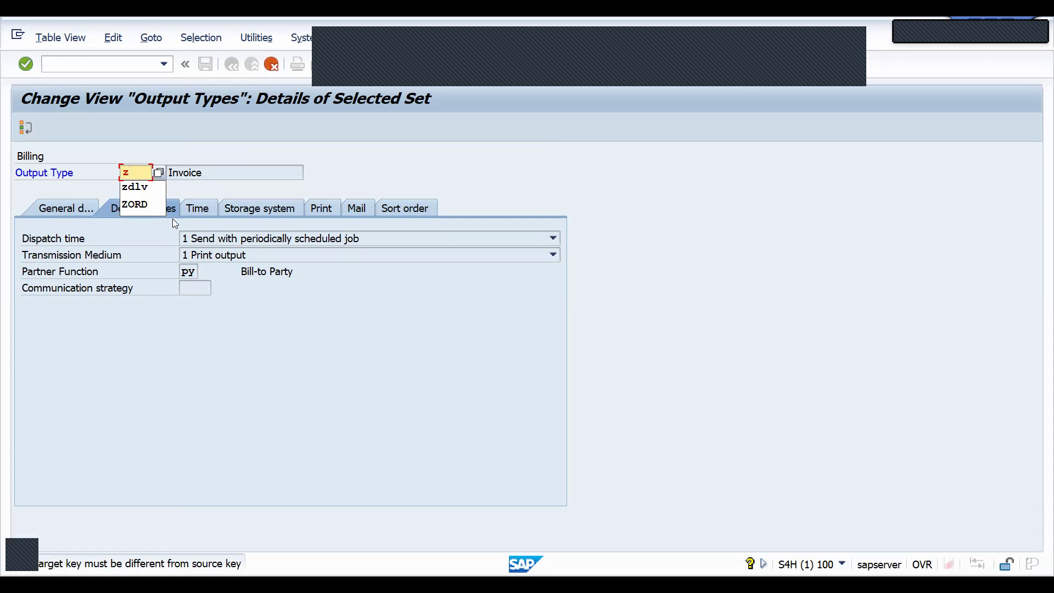
Give the copied billing output type the key ZRD1 and copy it with all dependent entries.
{"action": "type", "text": "rd"}
{"action": "key", "text": "Return"}
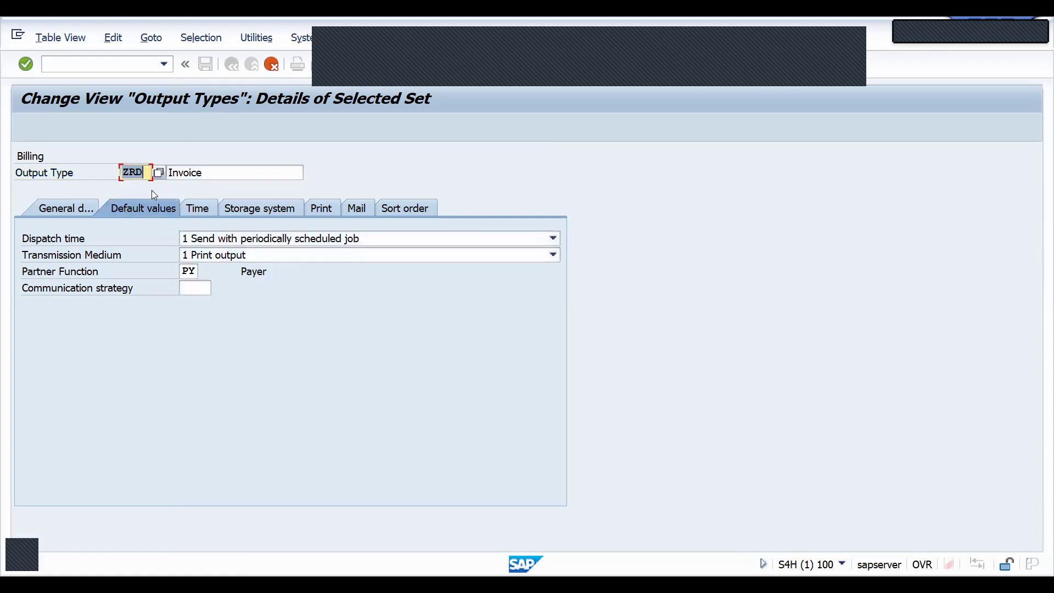
{"action": "left_click", "coordinate": [150, 171]}
{"action": "type", "text": "1"}
{"action": "key", "text": "Return"}
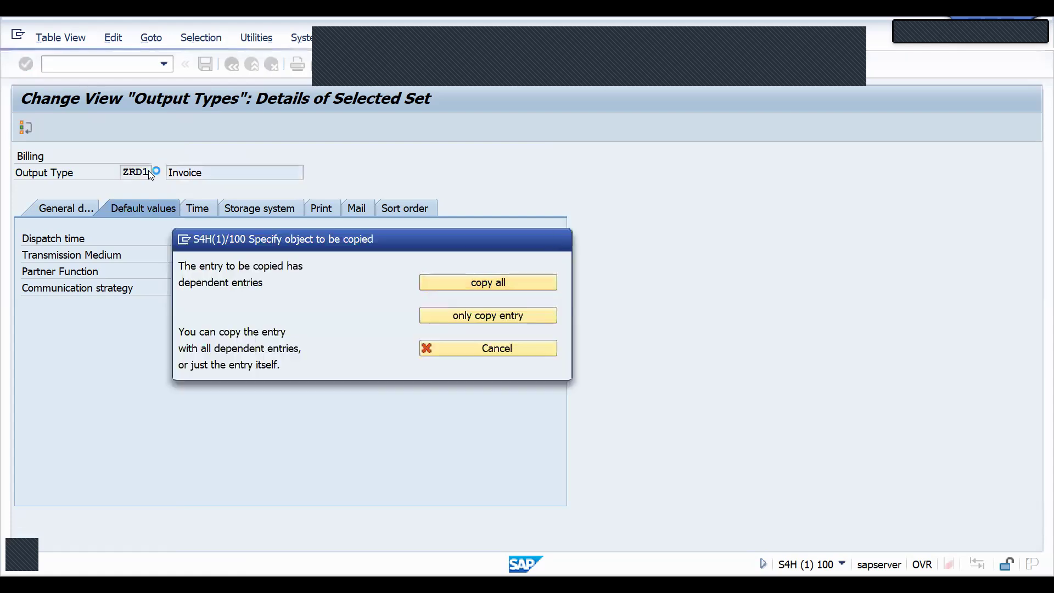
{"action": "key", "text": "Return"}
{"action": "key", "text": "Return"}
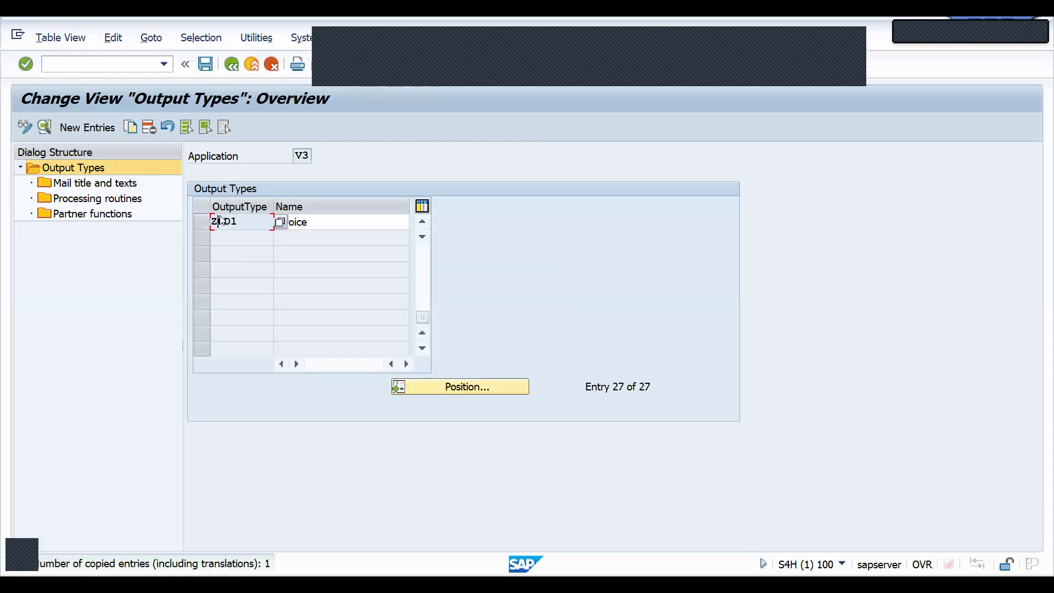
Change the name of output type ZRD1 to Invoice Print and display its timing settings.
{"action": "double_click", "coordinate": [327, 222]}
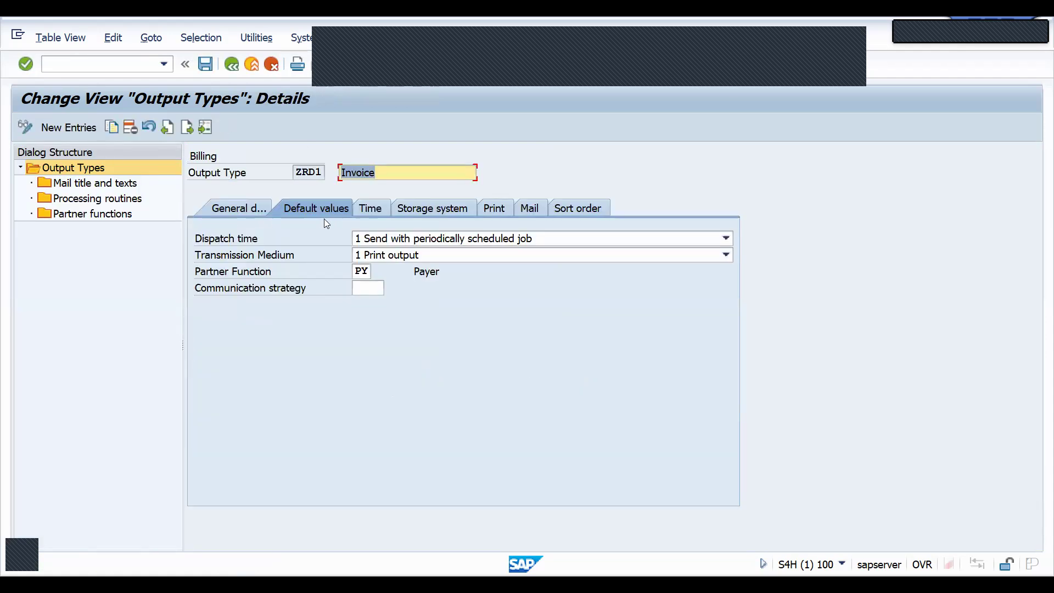
{"action": "left_click", "coordinate": [391, 173]}
{"action": "type", "text": "Print"}
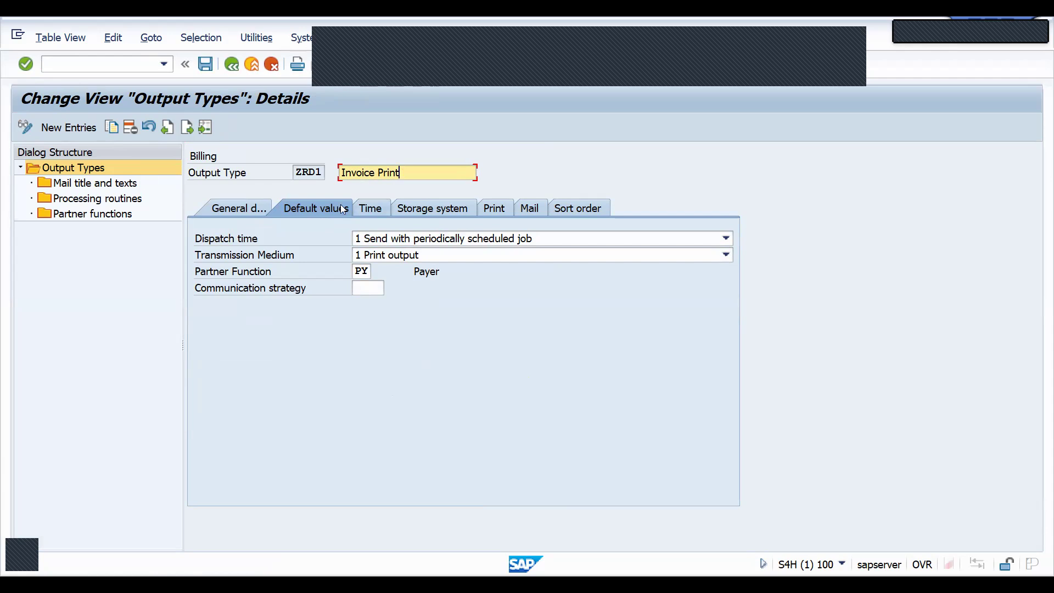
{"action": "left_click", "coordinate": [371, 210]}
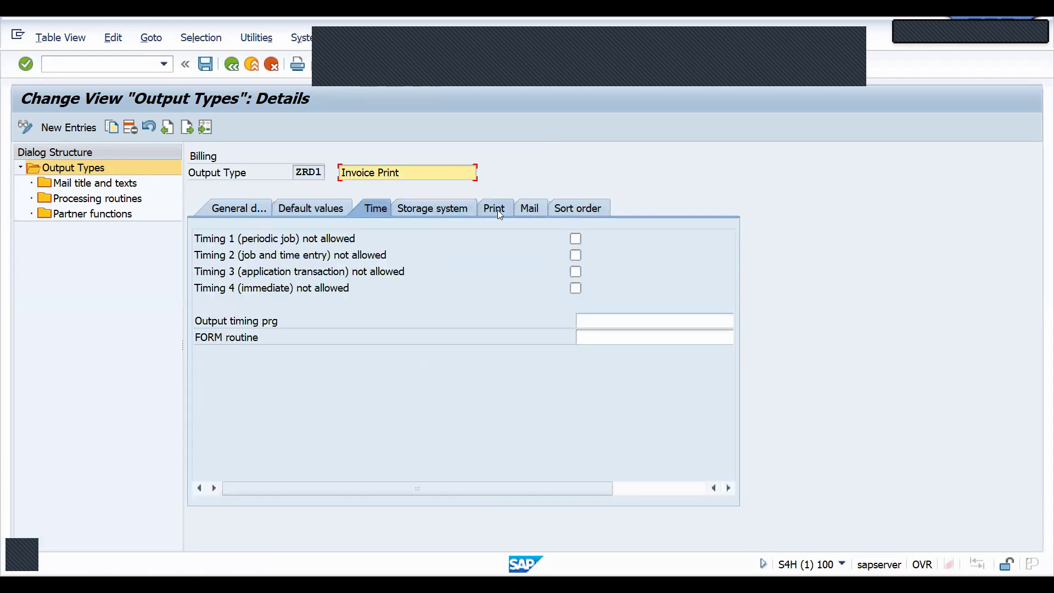
Delete the Fax and Distribution (ALE) processing routines from output type ZRD1 and save in customizing request S4HK905392.
{"action": "left_click", "coordinate": [497, 209]}
{"action": "left_click", "coordinate": [242, 208]}
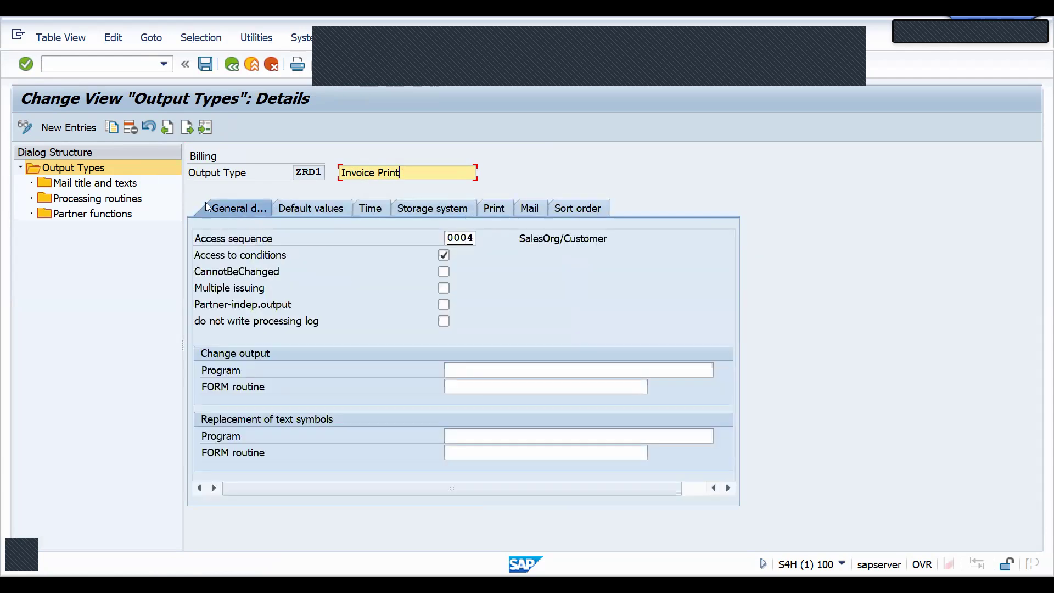
{"action": "double_click", "coordinate": [82, 199]}
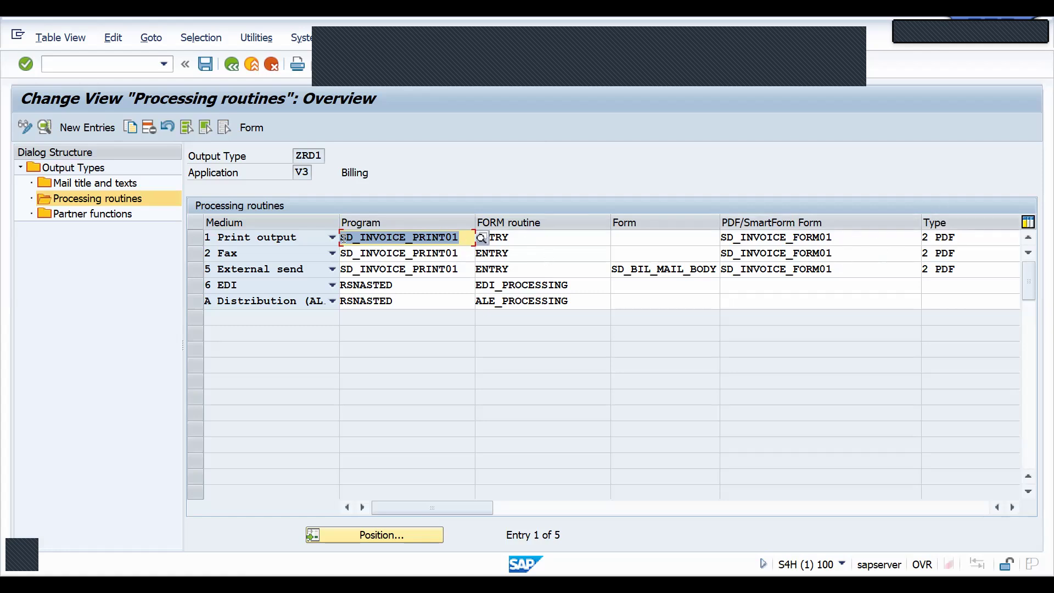
{"action": "left_click", "coordinate": [198, 254]}
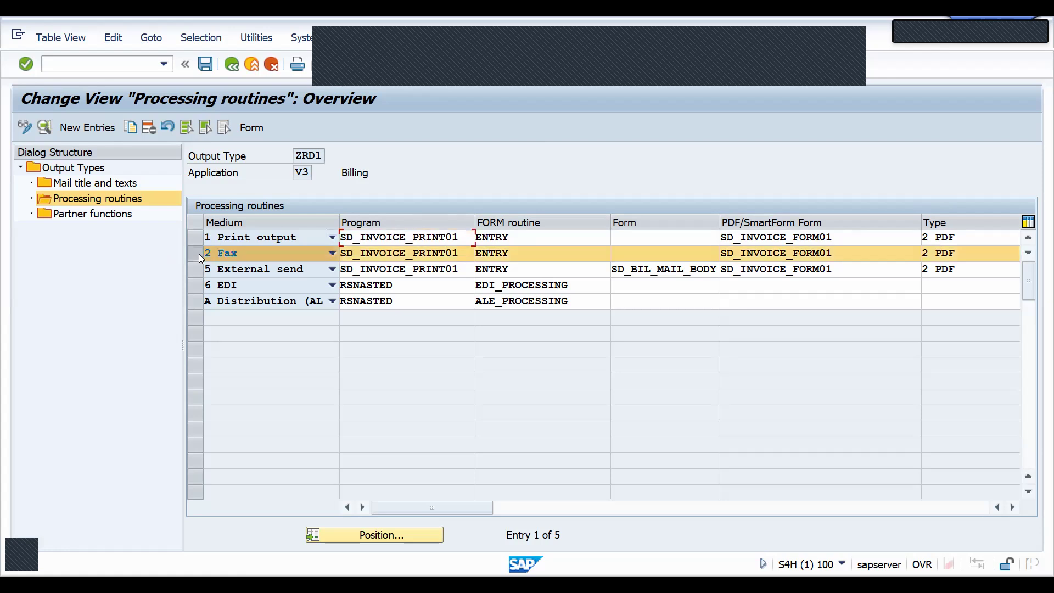
{"action": "left_click", "coordinate": [148, 129]}
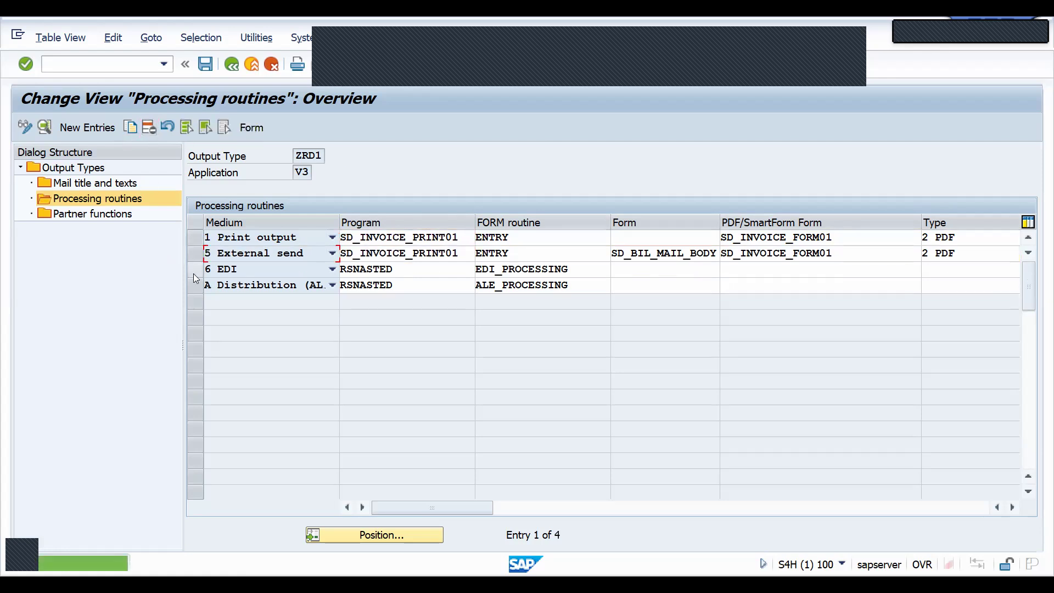
{"action": "left_click", "coordinate": [195, 286]}
{"action": "left_click", "coordinate": [148, 127]}
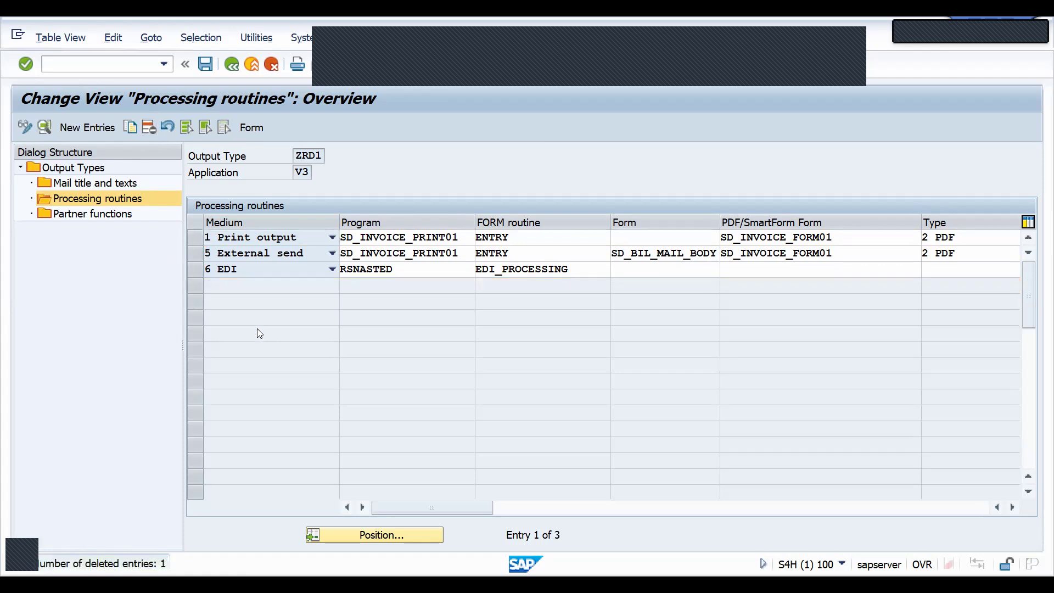
{"action": "key", "text": "ctrl+s"}
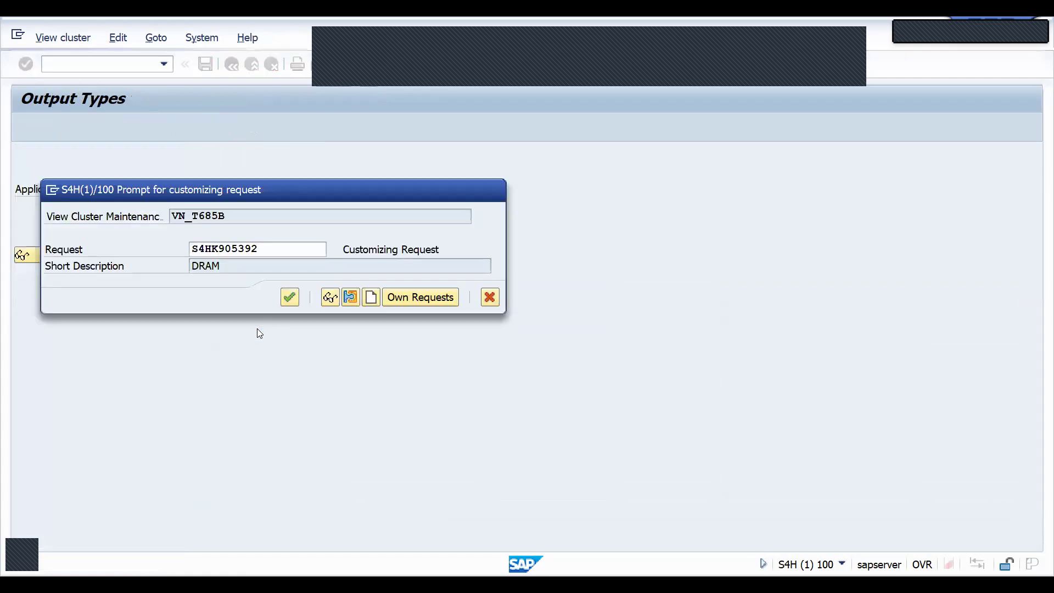
{"action": "key", "text": "Return"}
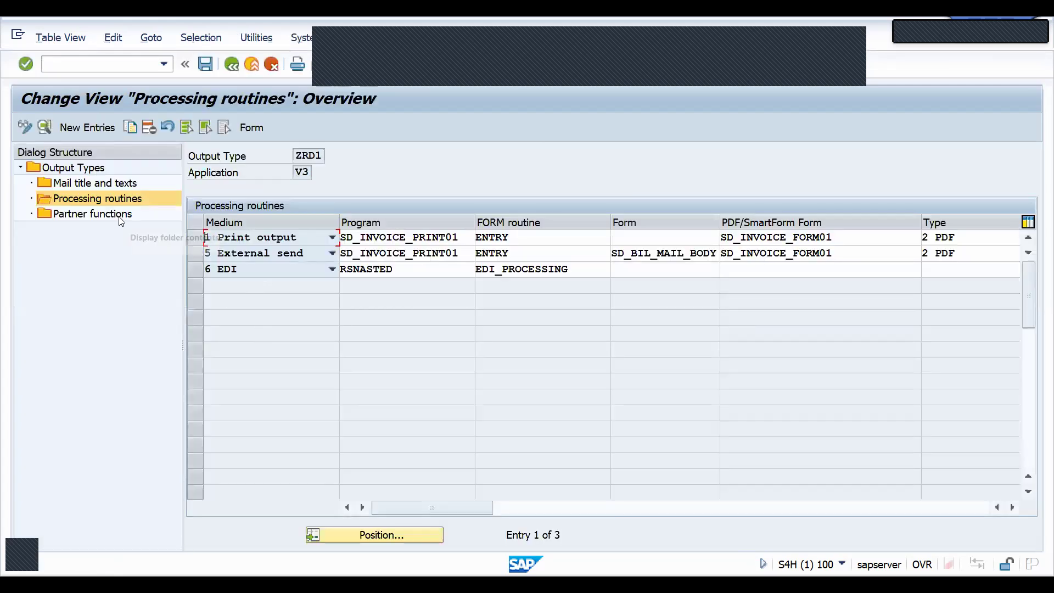
Delete the Fax and Distribution (ALE) entries from the partner functions of output type ZRD1.
{"action": "double_click", "coordinate": [121, 215]}
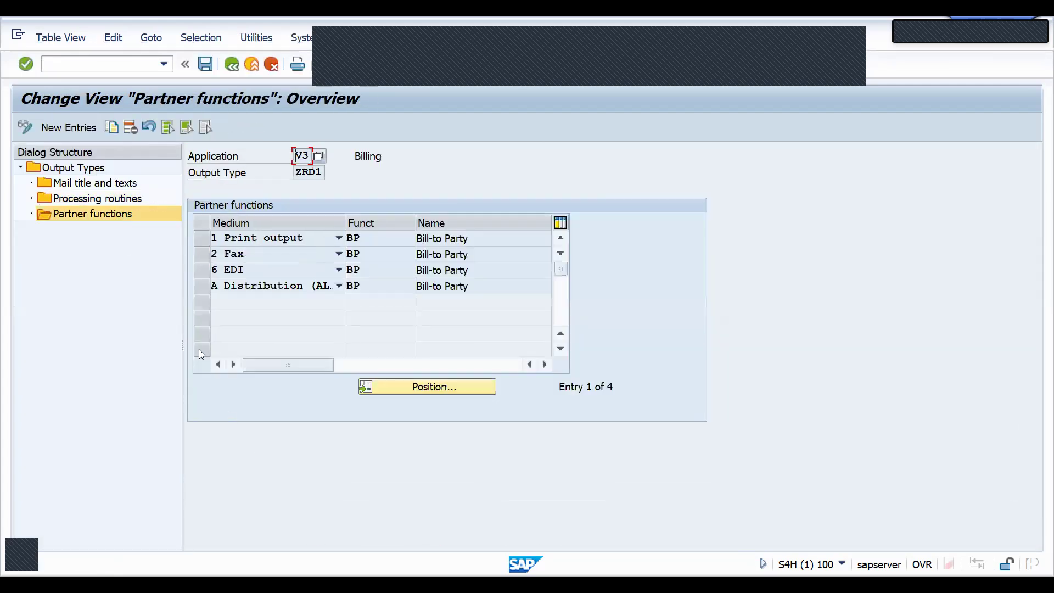
{"action": "left_click", "coordinate": [199, 287]}
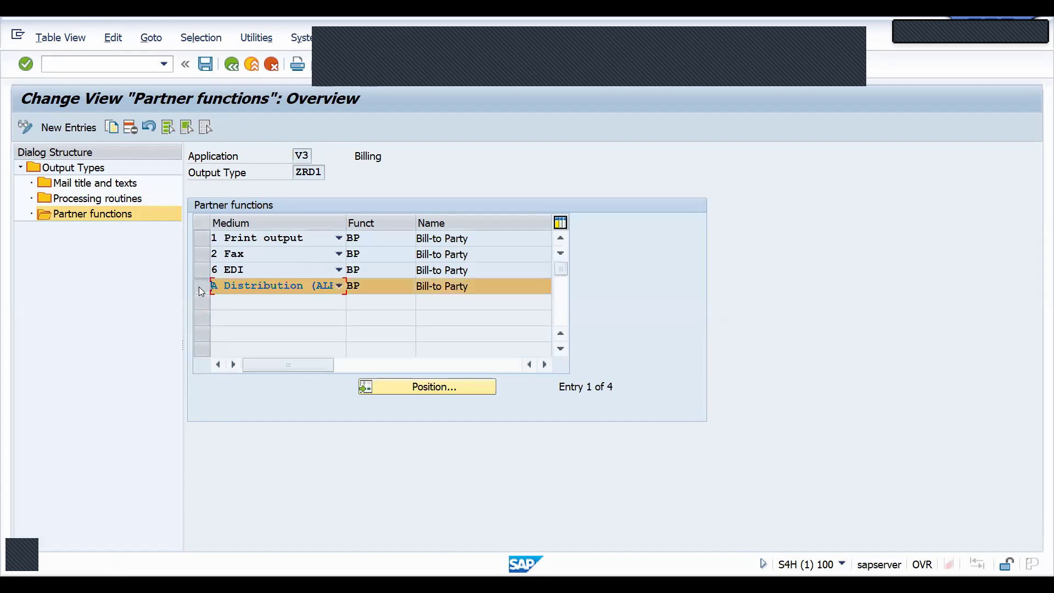
{"action": "left_click", "coordinate": [200, 256]}
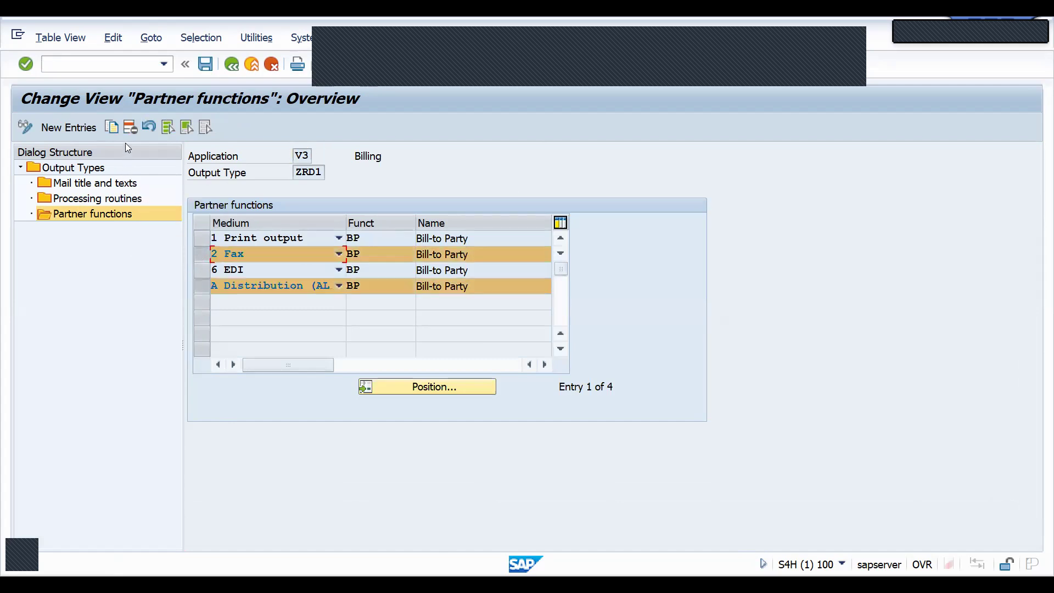
{"action": "left_click", "coordinate": [130, 129]}
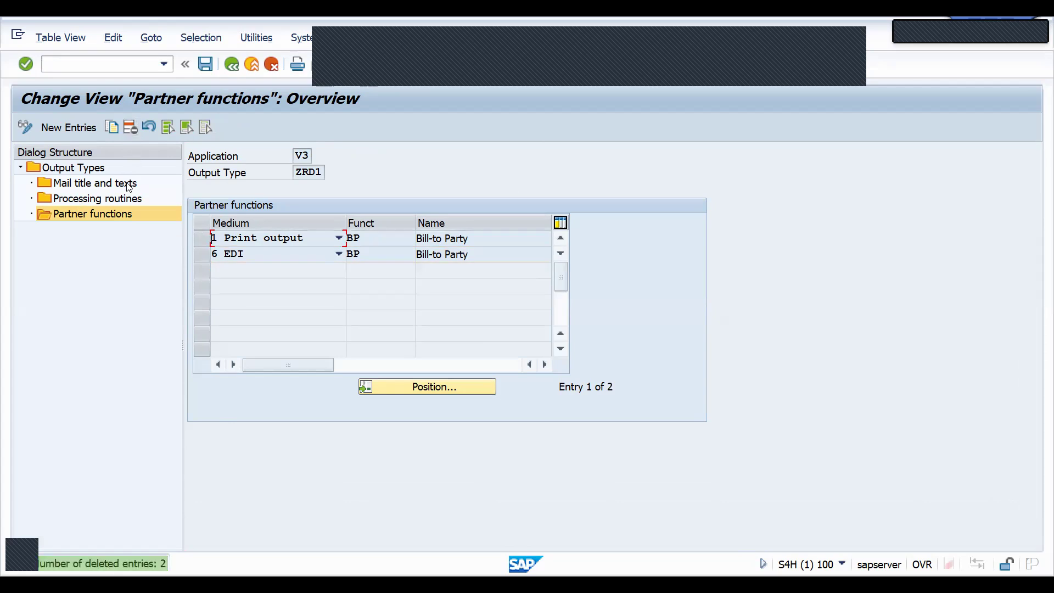
Add a partner function entry to ZRD1 with medium 5 External send and function BP, and save it.
{"action": "left_click", "coordinate": [70, 128]}
{"action": "left_click", "coordinate": [247, 238]}
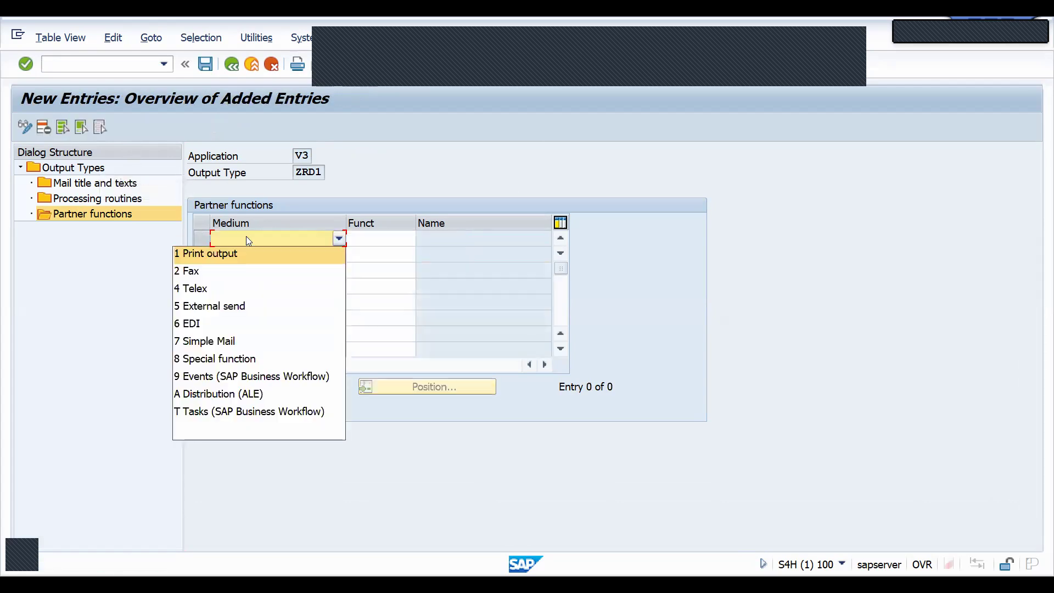
{"action": "left_click", "coordinate": [214, 307]}
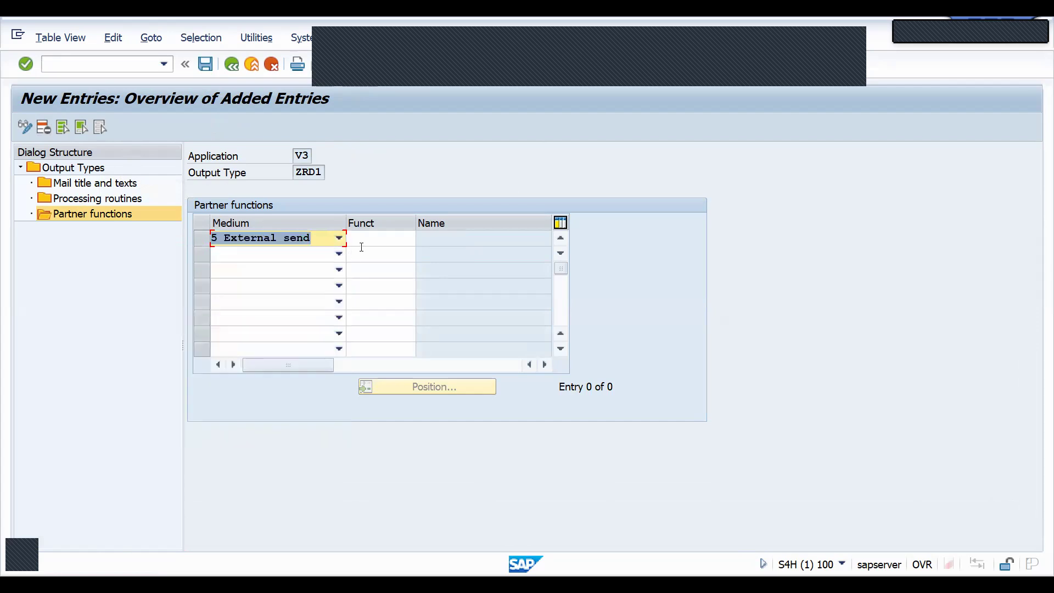
{"action": "left_click", "coordinate": [361, 239]}
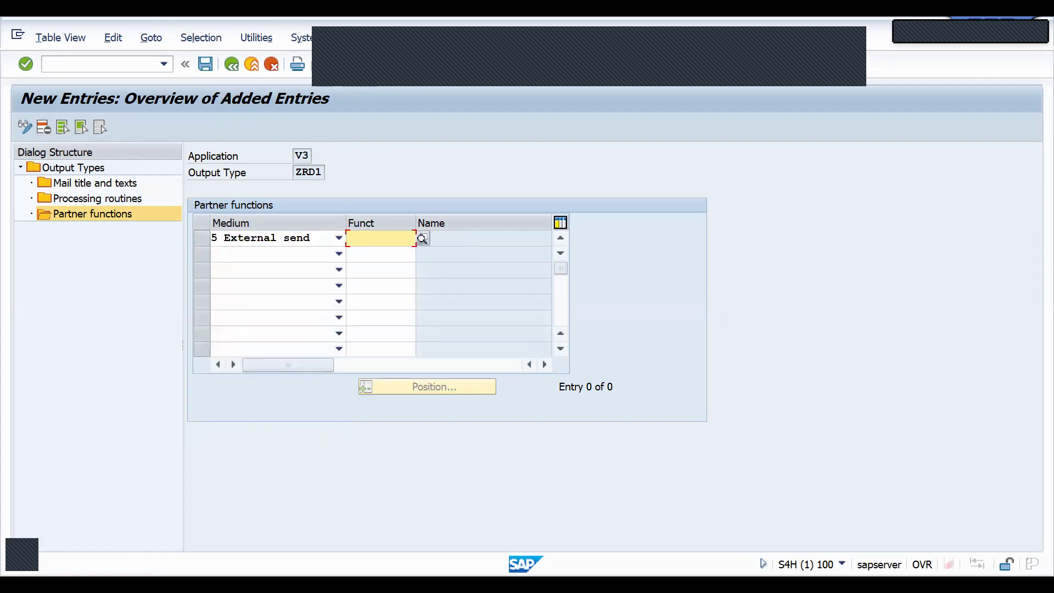
{"action": "type", "text": "[Y"}
{"action": "key", "text": "Return"}
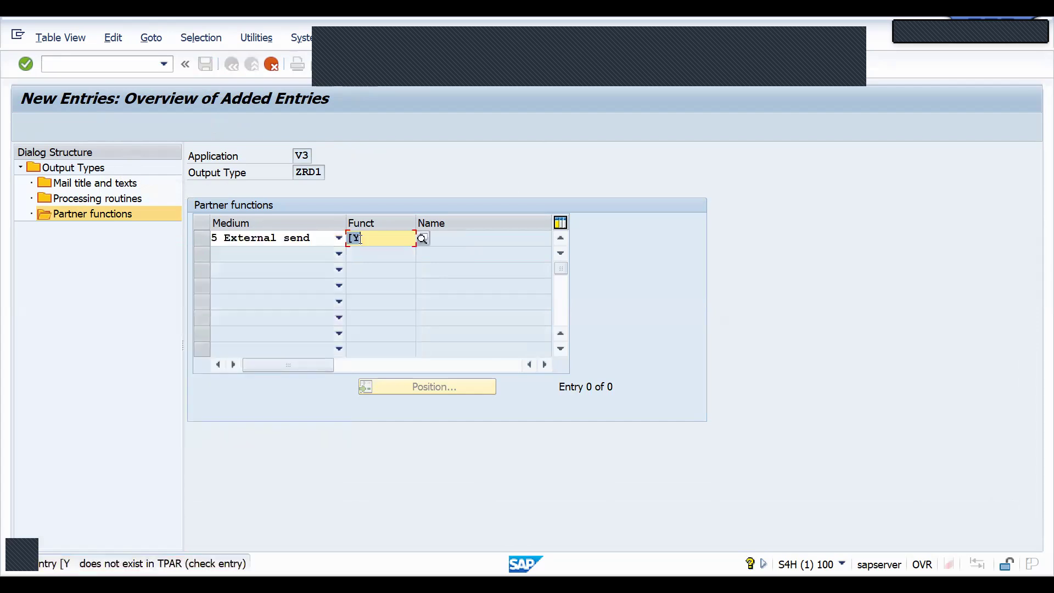
{"action": "type", "text": "BP"}
{"action": "key", "text": "Return"}
{"action": "key", "text": "F3"}
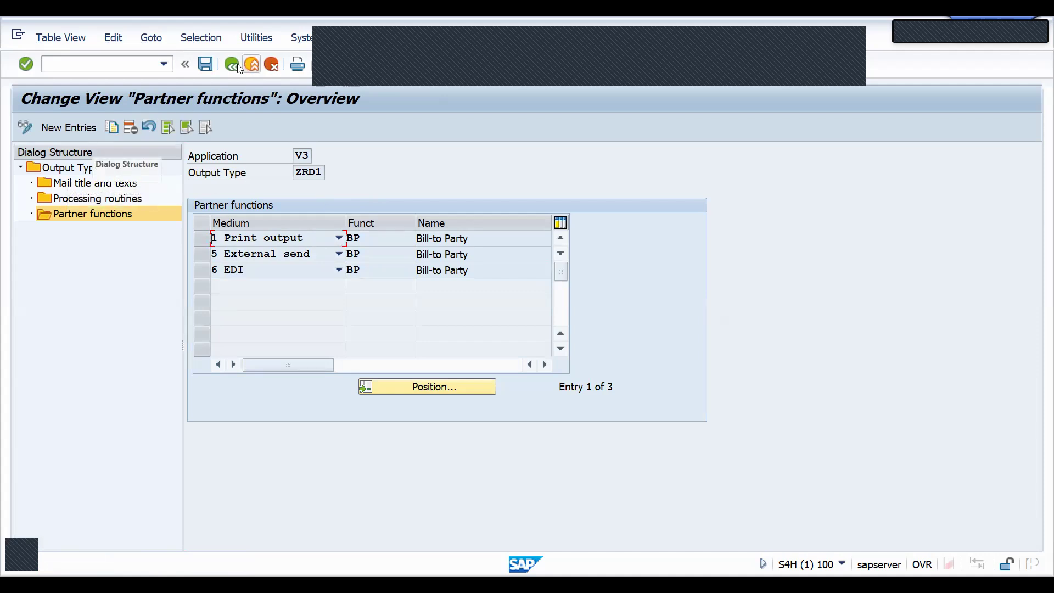
{"action": "left_click", "coordinate": [204, 65]}
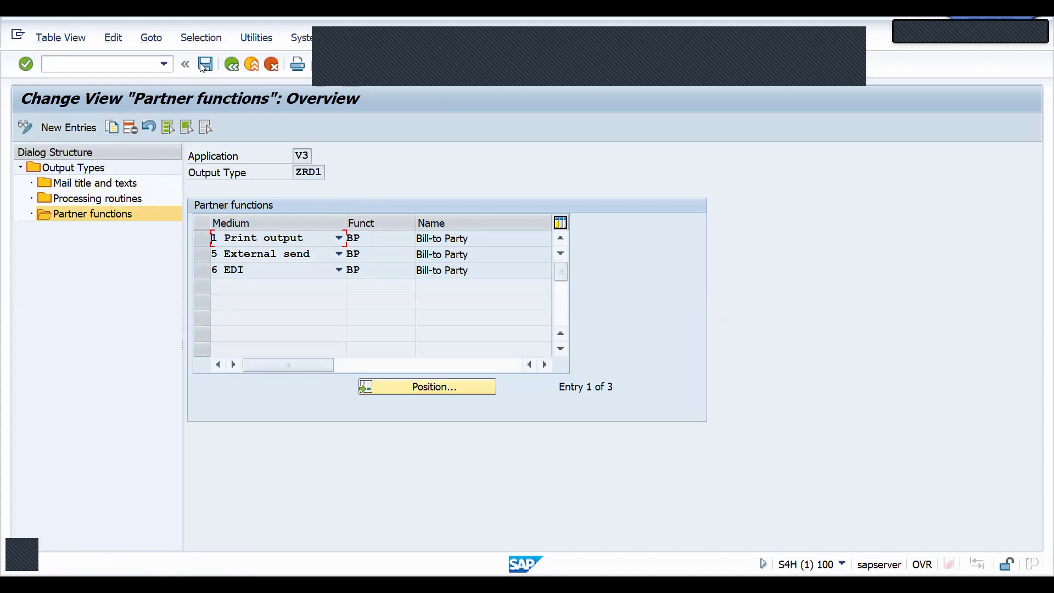
Leave the output types, open the billing output procedures and display the control steps of procedure V10000.
{"action": "left_click", "coordinate": [238, 67]}
{"action": "left_click", "coordinate": [237, 66]}
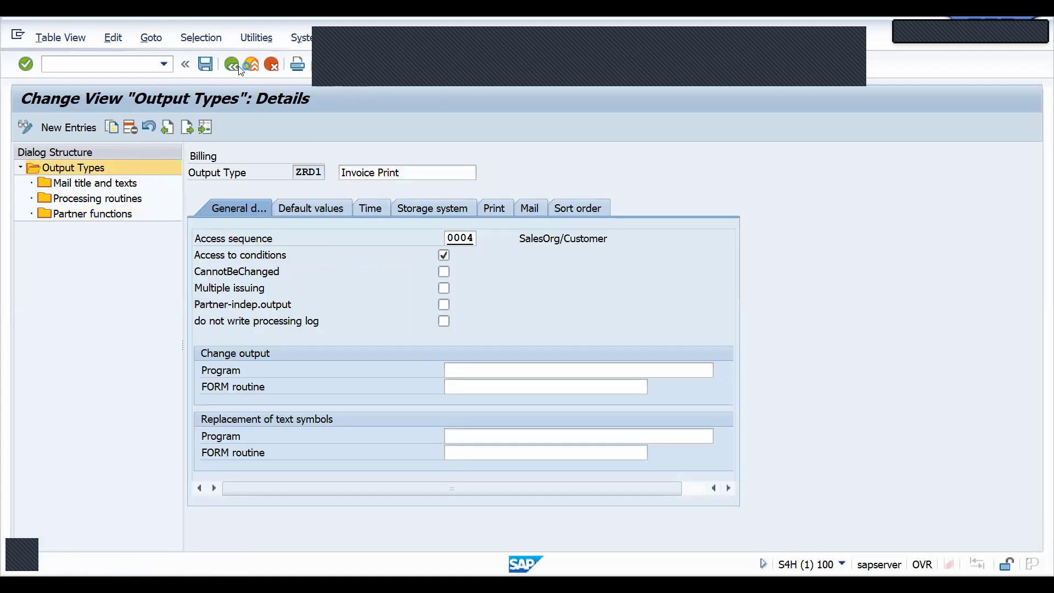
{"action": "left_click", "coordinate": [238, 66]}
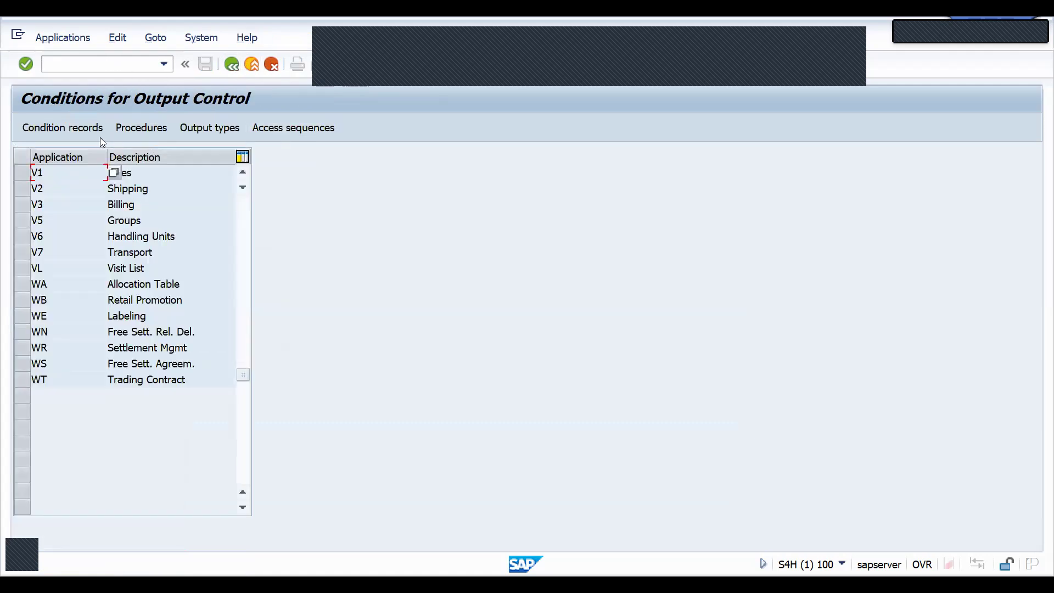
{"action": "left_click", "coordinate": [145, 132]}
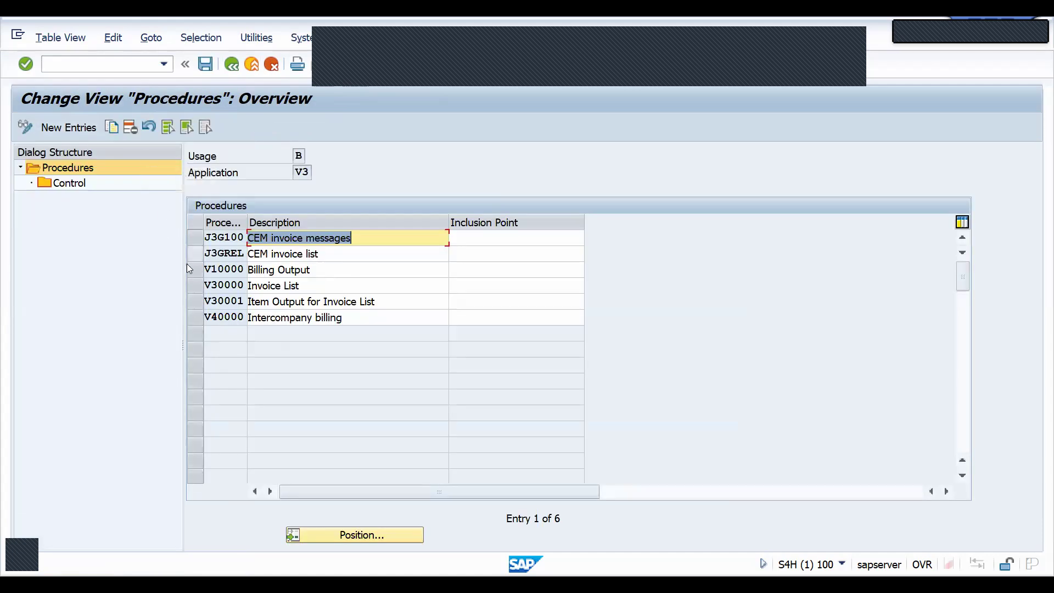
{"action": "left_click", "coordinate": [198, 272]}
{"action": "double_click", "coordinate": [65, 183]}
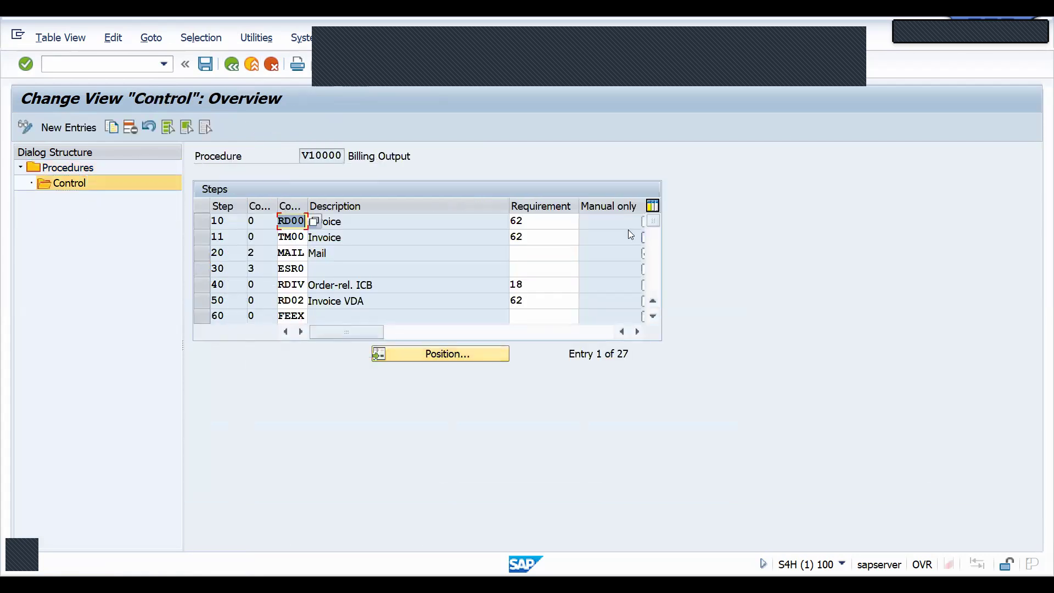
Look through the requirement routines available for RD00 in procedure V10000 and keep routine 62.
{"action": "left_click", "coordinate": [562, 219]}
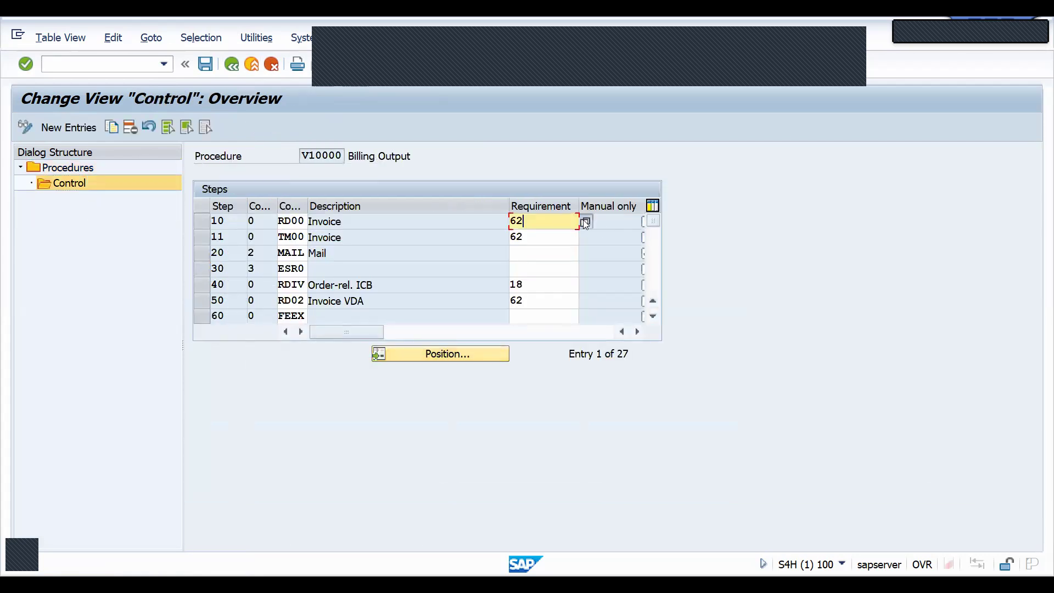
{"action": "left_click", "coordinate": [584, 220]}
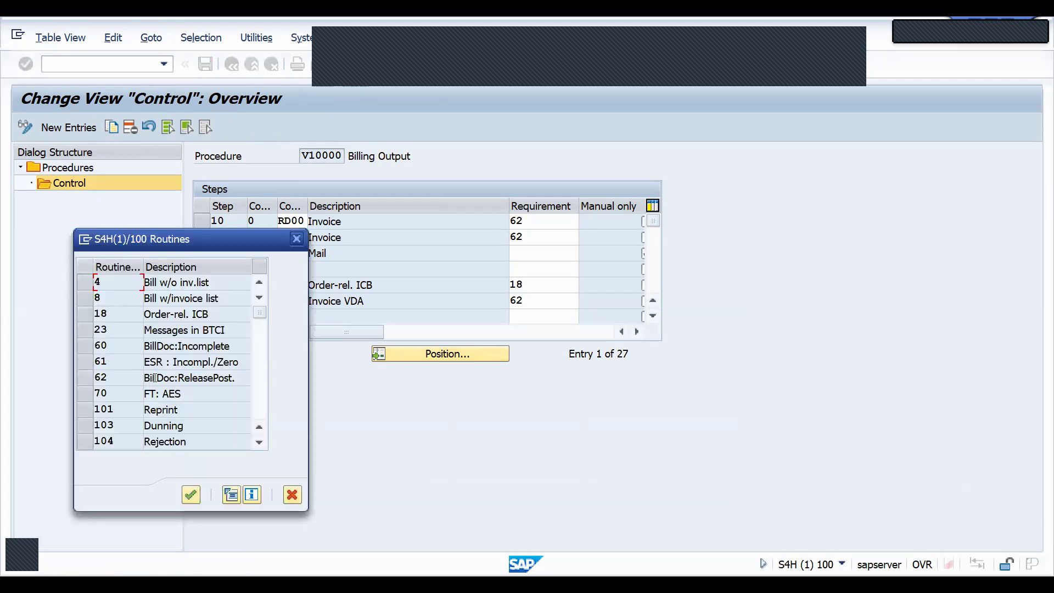
{"action": "double_click", "coordinate": [216, 383]}
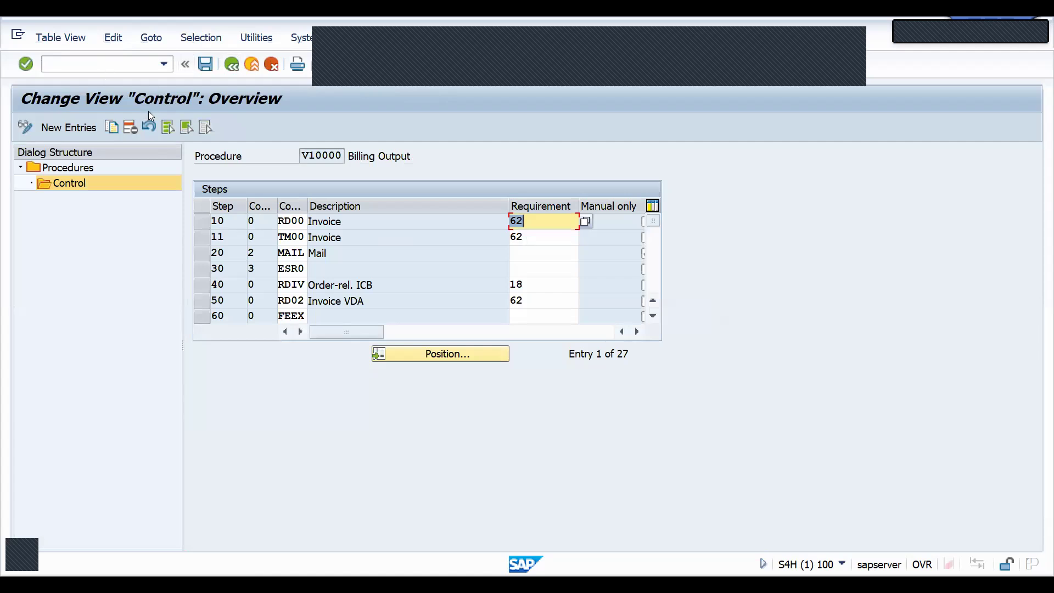
{"action": "left_click", "coordinate": [410, 351]}
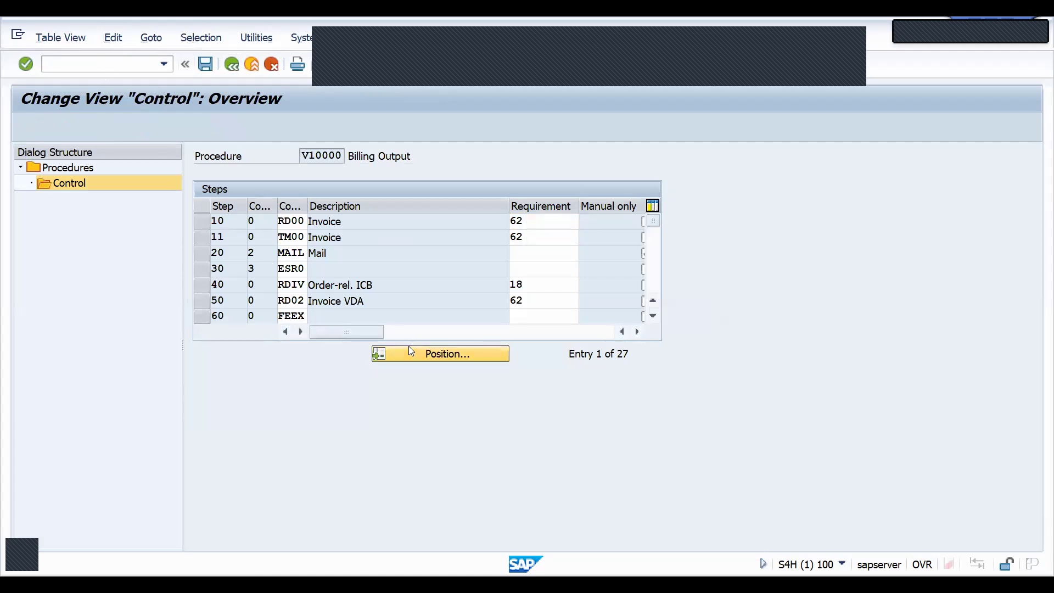
{"action": "key", "text": "Escape"}
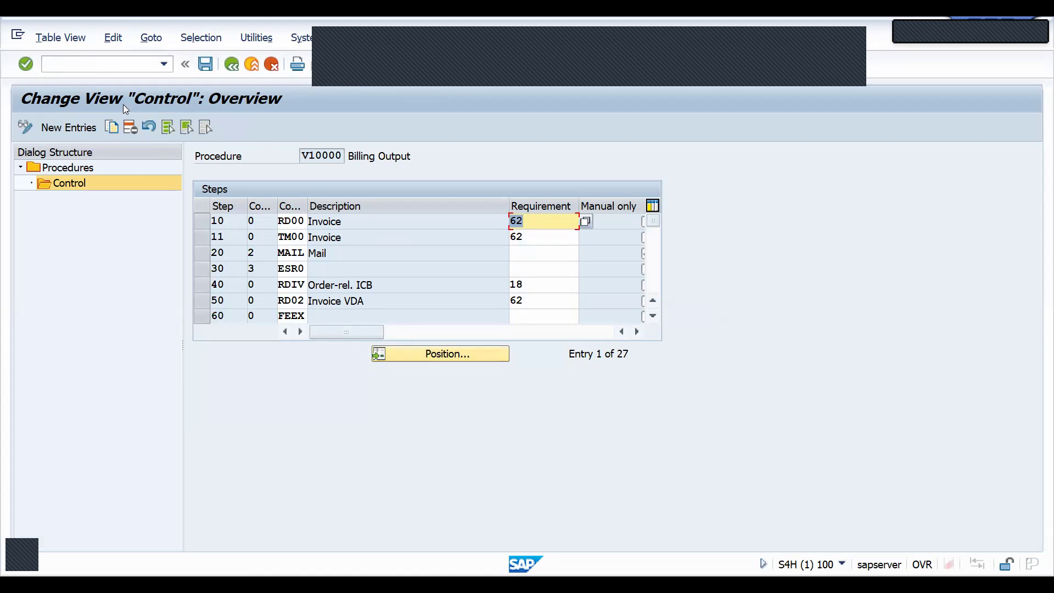
Create billing output procedure ZBILLS with the description INVOICE OUTPUT and save it in customizing request S4HK905392.
{"action": "left_click", "coordinate": [230, 65]}
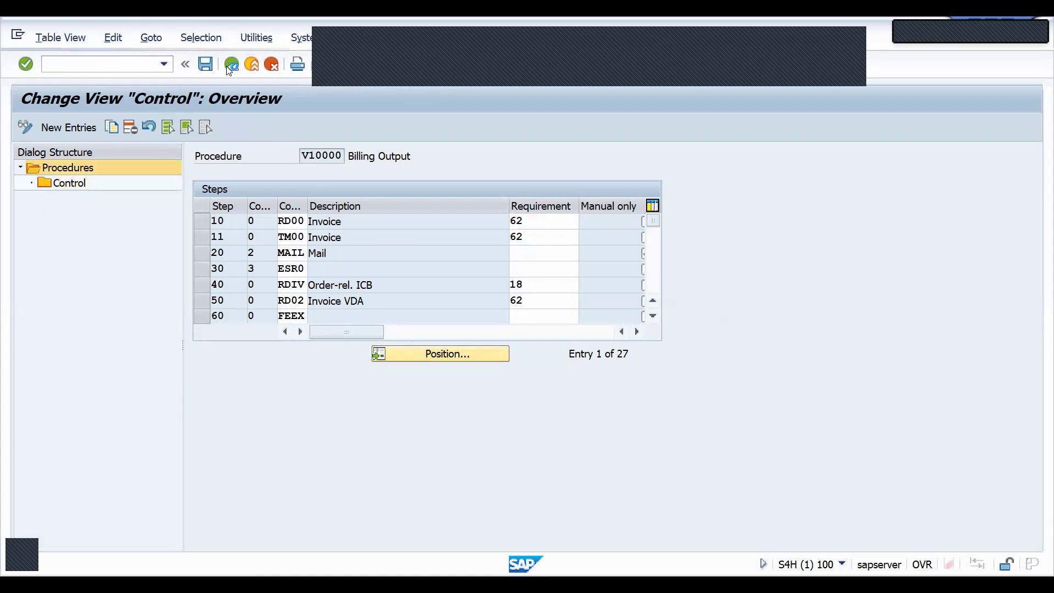
{"action": "left_click", "coordinate": [69, 128]}
{"action": "type", "text": "zbillo"}
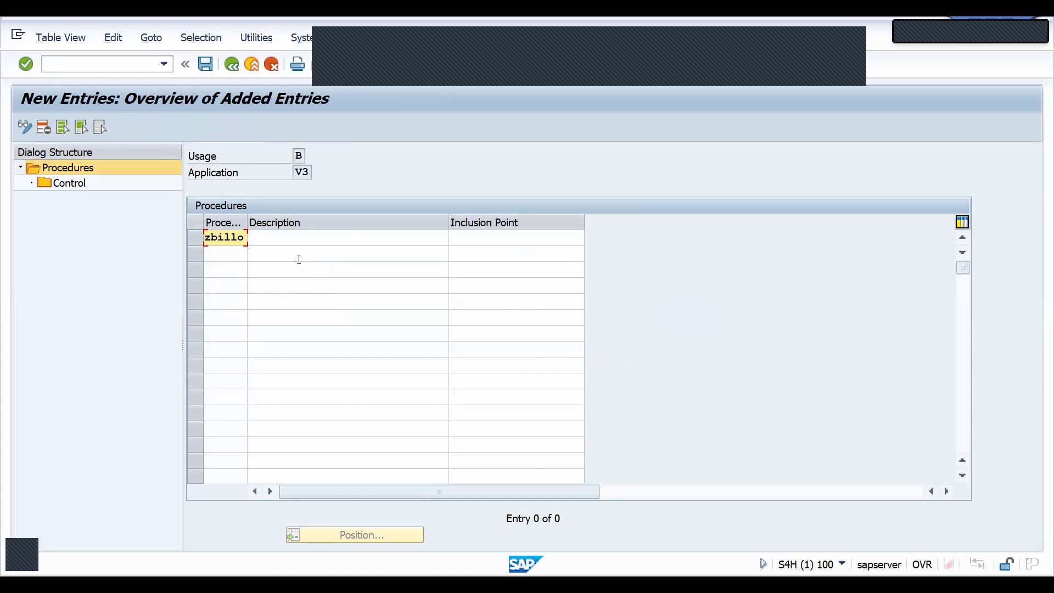
{"action": "key", "text": "BackSpace"}
{"action": "type", "text": "s"}
{"action": "key", "text": "Tab"}
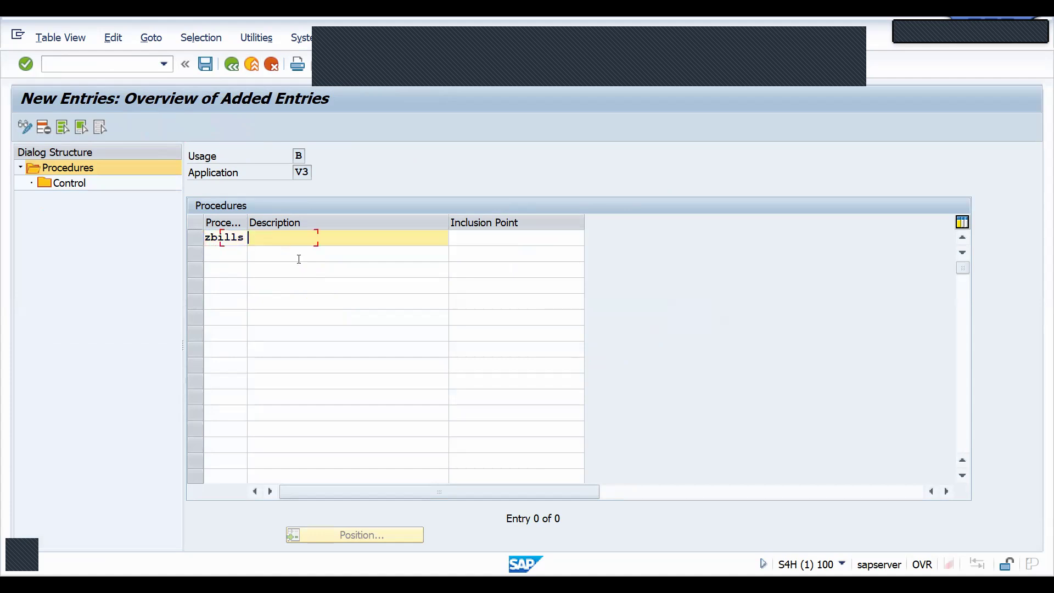
{"action": "type", "text": "invo"}
{"action": "key", "text": "BackSpace"}
{"action": "key", "text": "BackSpace"}
{"action": "key", "text": "BackSpace"}
{"action": "key", "text": "BackSpace"}
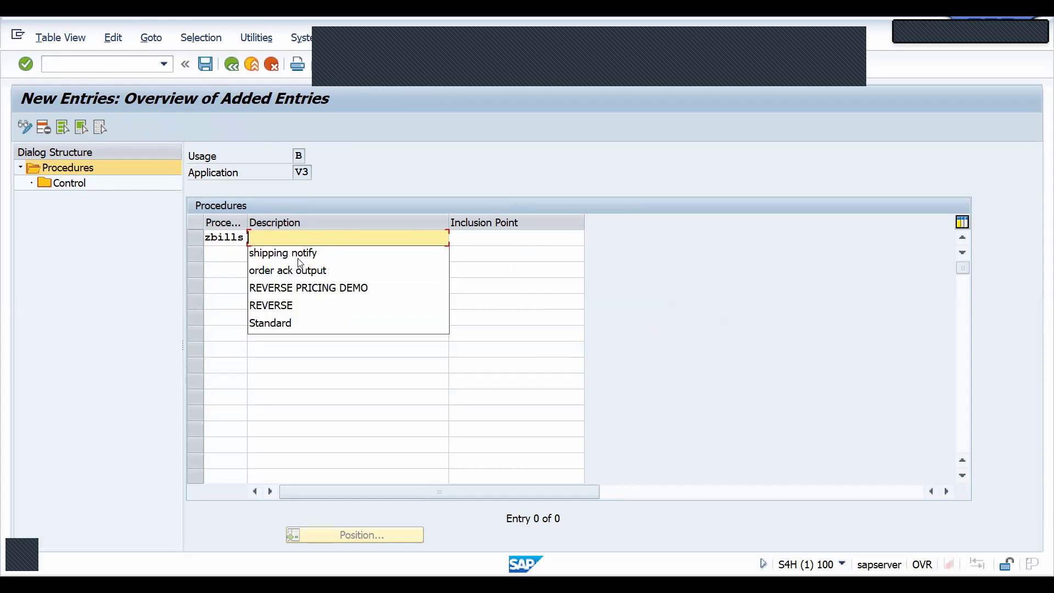
{"action": "type", "text": "INVOICE OUTPUT"}
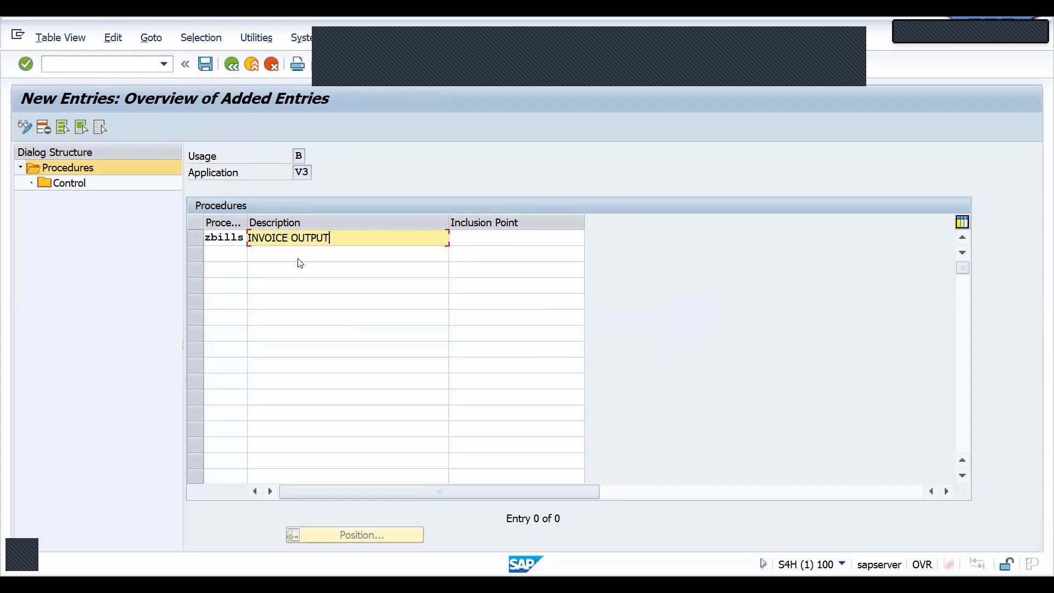
{"action": "key", "text": "Return"}
{"action": "key", "text": "ctrl+s"}
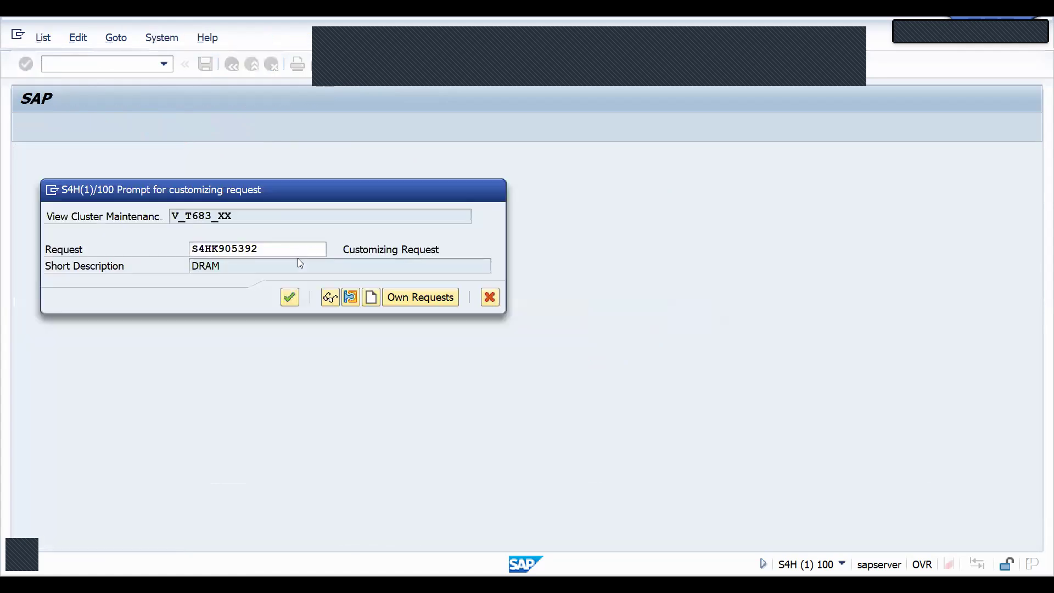
{"action": "key", "text": "Return"}
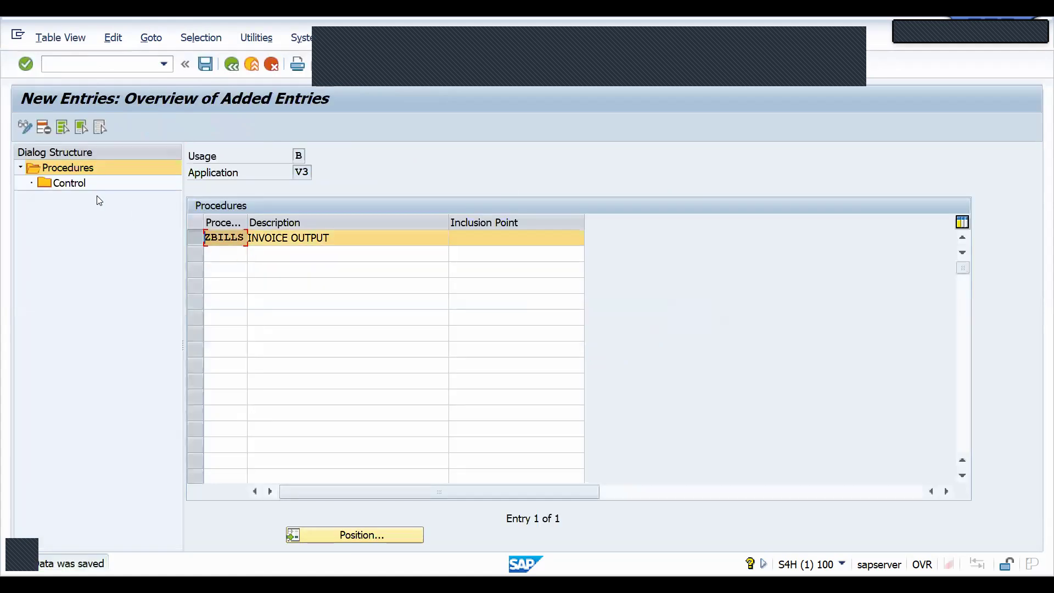
Add control step 10 with condition type ZRD1 and no requirement routine to procedure ZBILLS, and save it.
{"action": "double_click", "coordinate": [68, 183]}
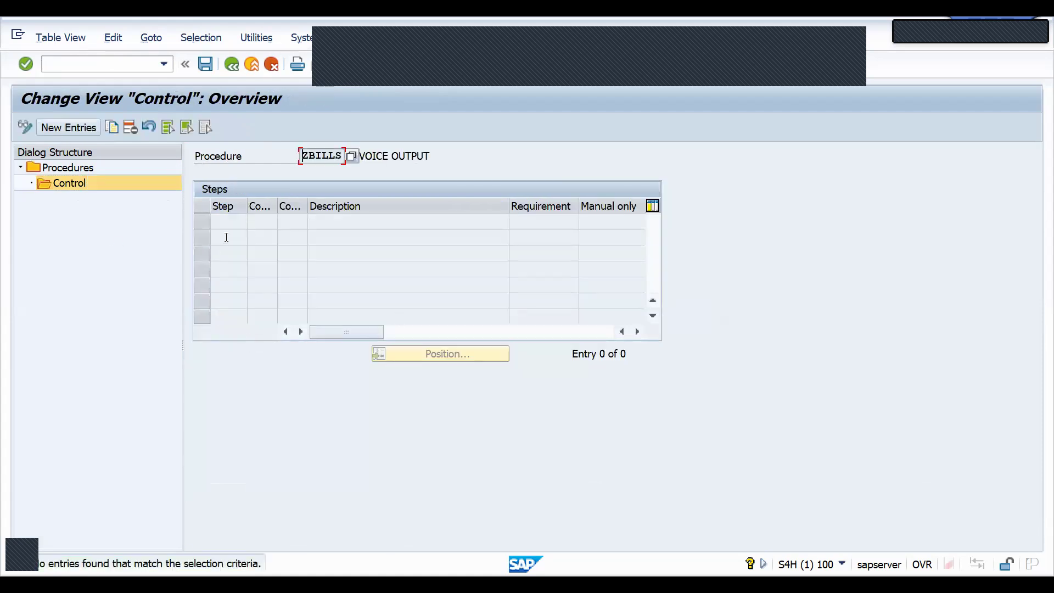
{"action": "key", "text": "F5"}
{"action": "type", "text": "10"}
{"action": "key", "text": "Tab"}
{"action": "key", "text": "Tab"}
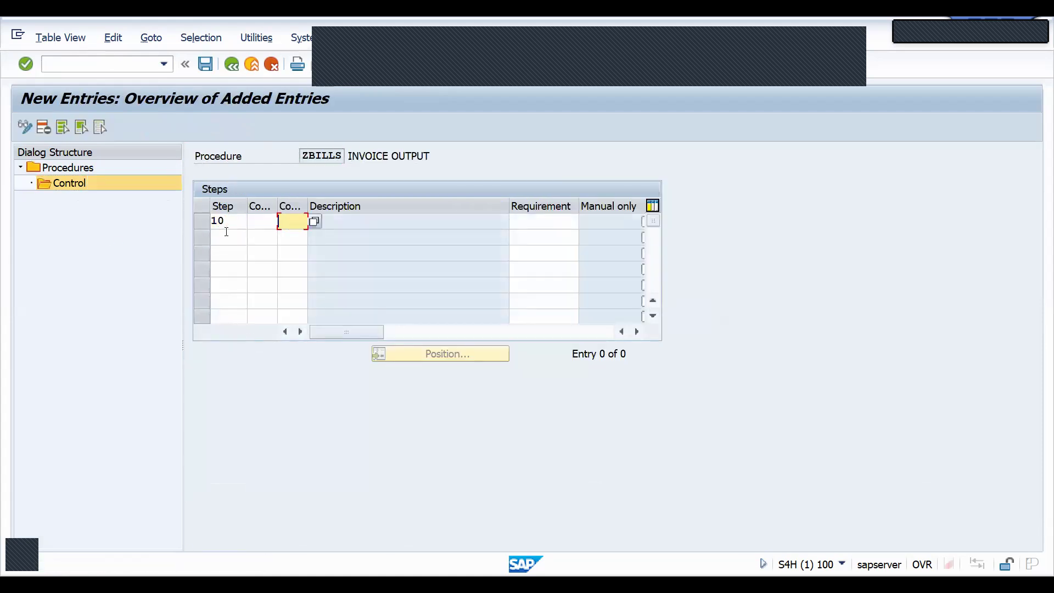
{"action": "type", "text": "ZRD1"}
{"action": "key", "text": "Return"}
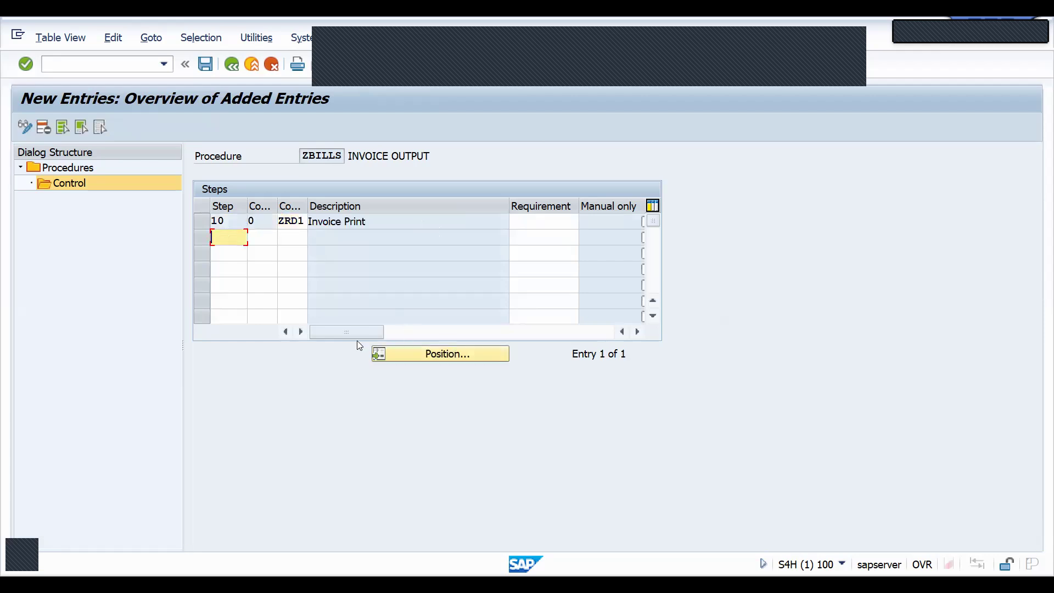
{"action": "left_click_drag", "start_coordinate": [358, 330], "coordinate": [504, 331]}
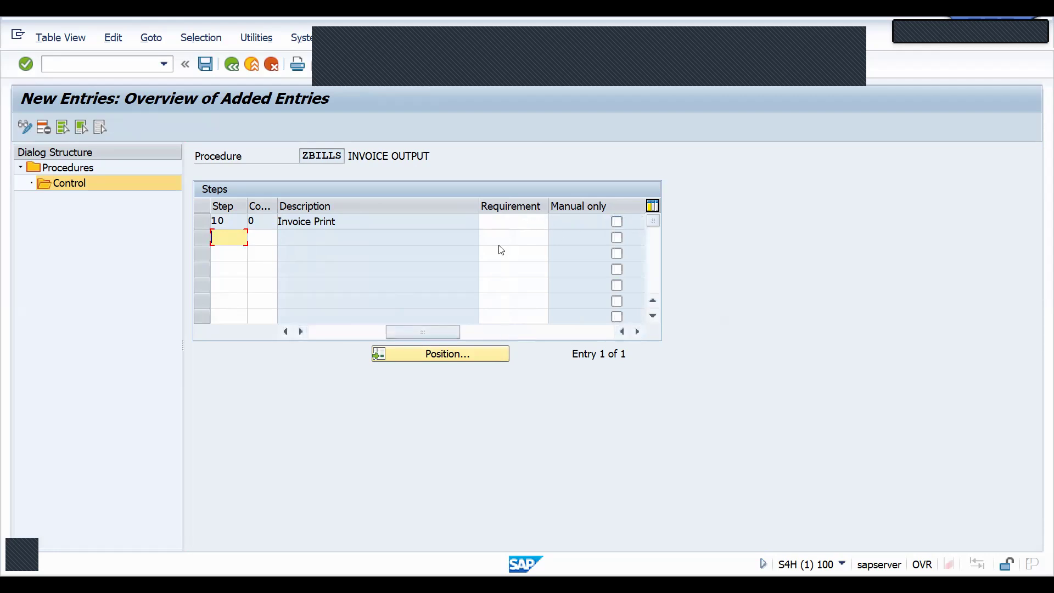
{"action": "key", "text": "ctrl+s"}
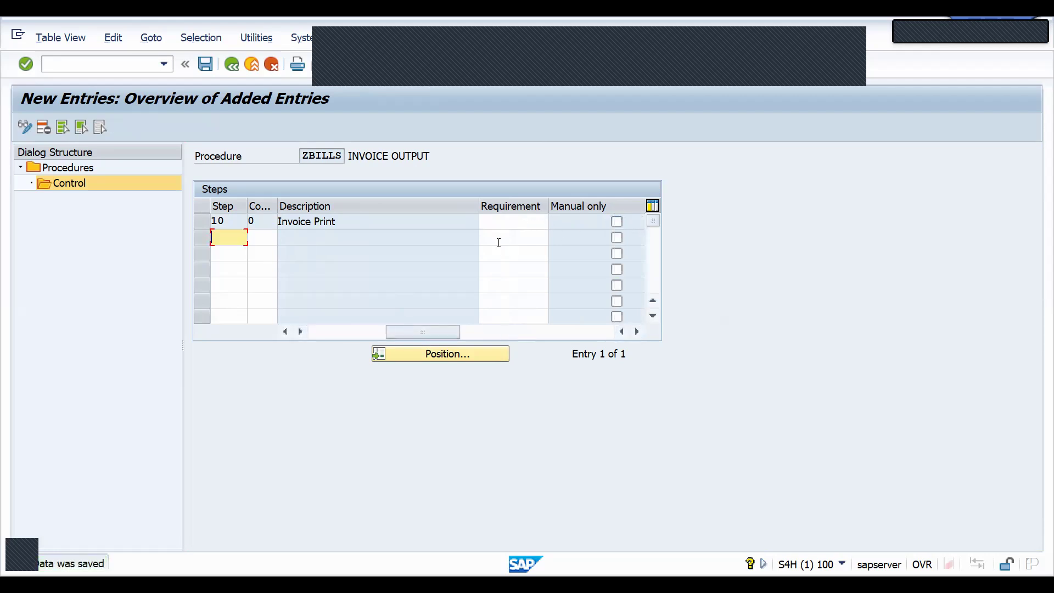
Open the billing type definitions with transaction /nvofa and look up billing type F2.
{"action": "left_click", "coordinate": [73, 67]}
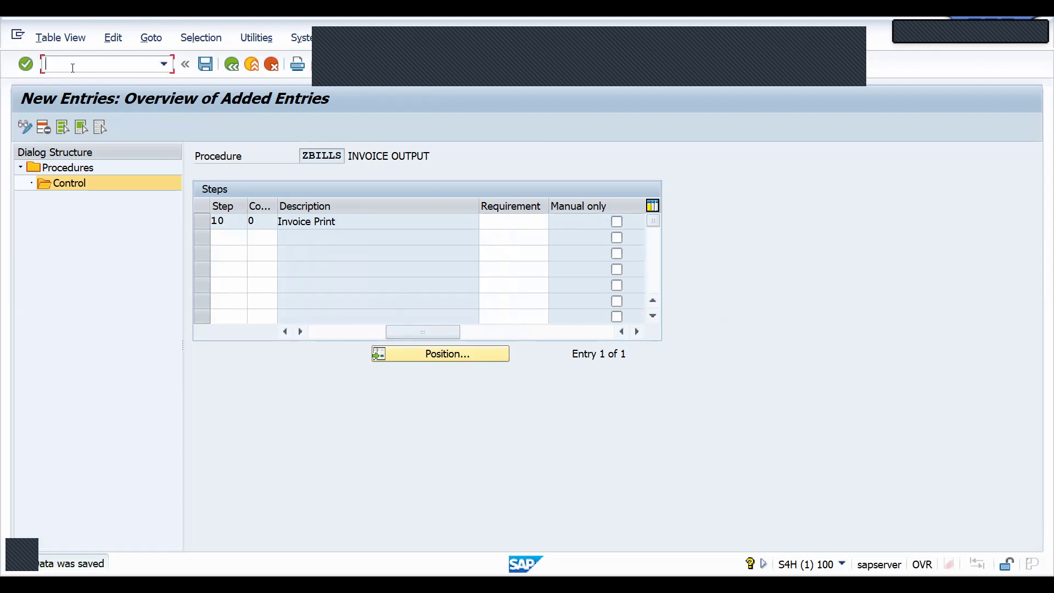
{"action": "type", "text": "/nvofa"}
{"action": "key", "text": "Return"}
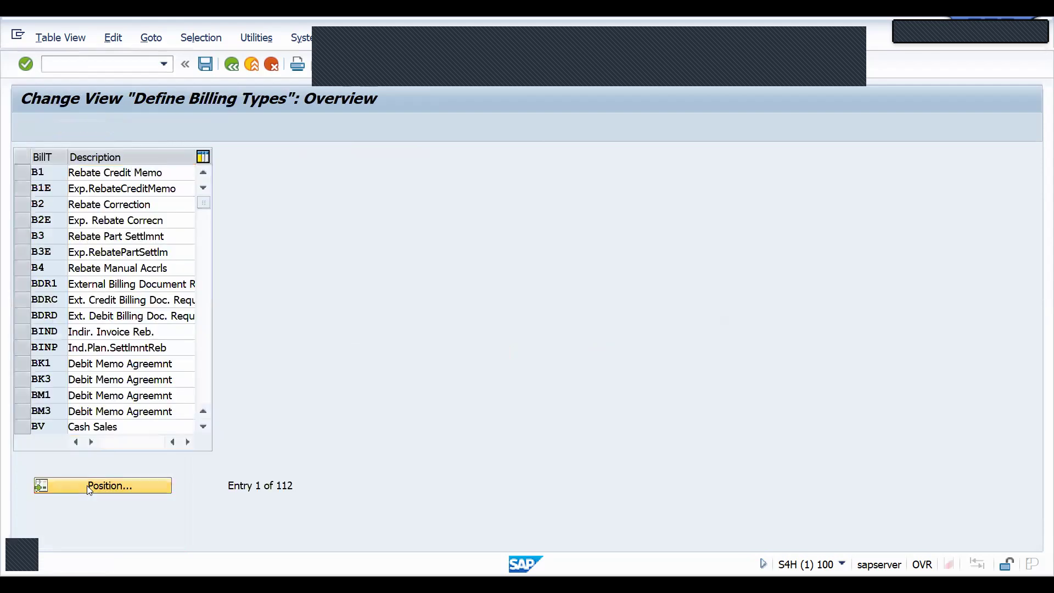
{"action": "left_click", "coordinate": [86, 485]}
{"action": "type", "text": "F2"}
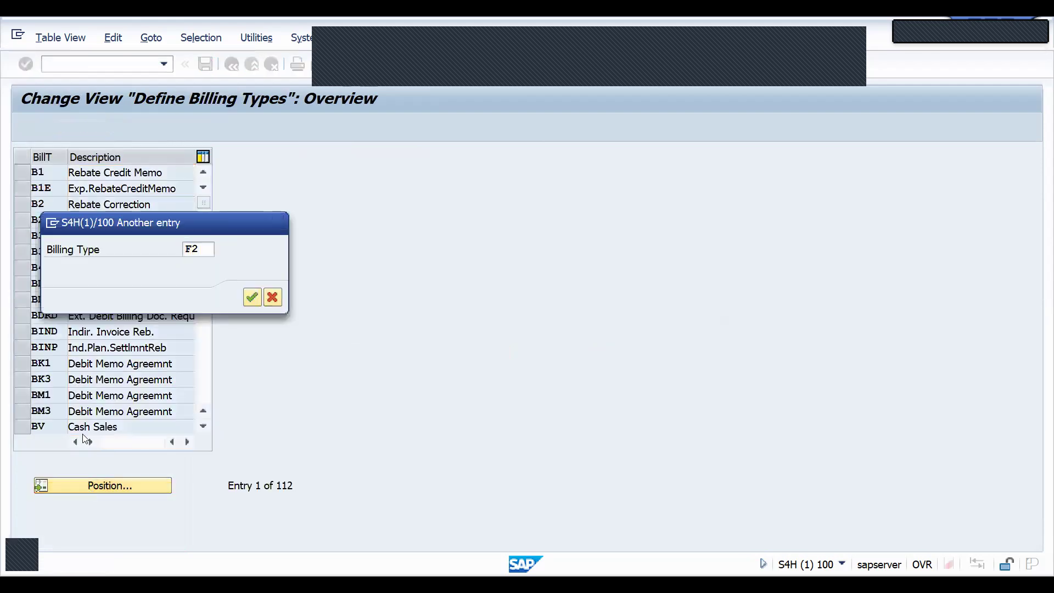
Assign output determination procedure ZBILLS to billing type F2 and save the change to the proposed customizing request.
{"action": "key", "text": "Return"}
{"action": "double_click", "coordinate": [49, 172]}
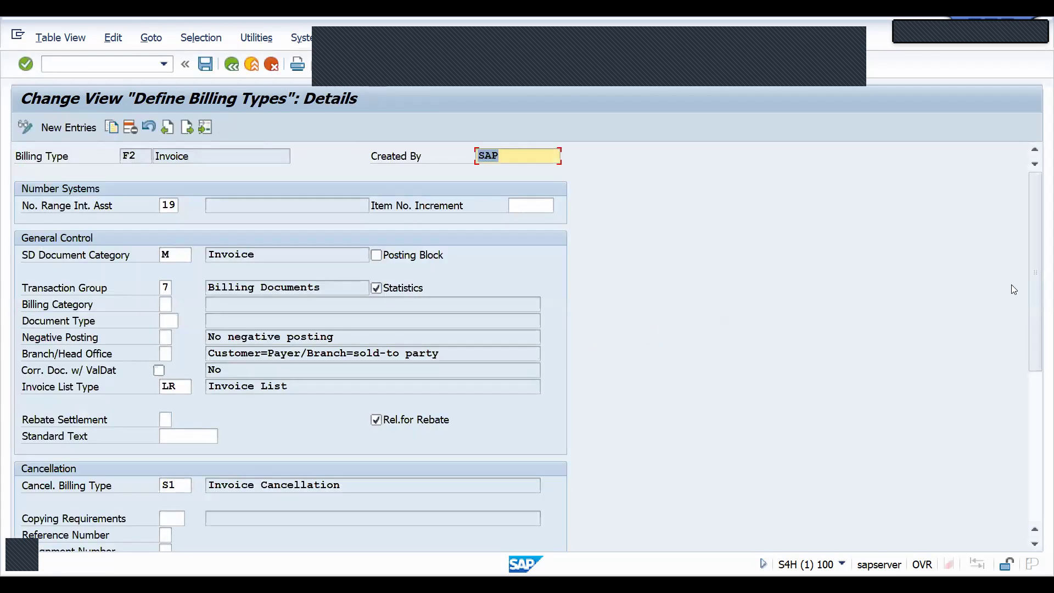
{"action": "left_click_drag", "start_coordinate": [1035, 301], "coordinate": [1036, 445]}
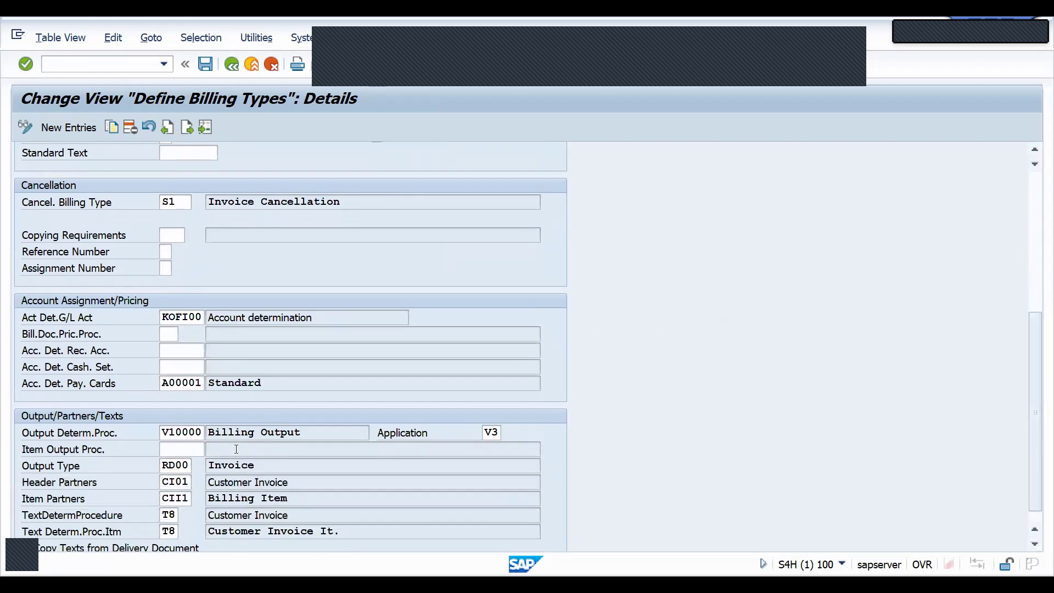
{"action": "left_click", "coordinate": [199, 433]}
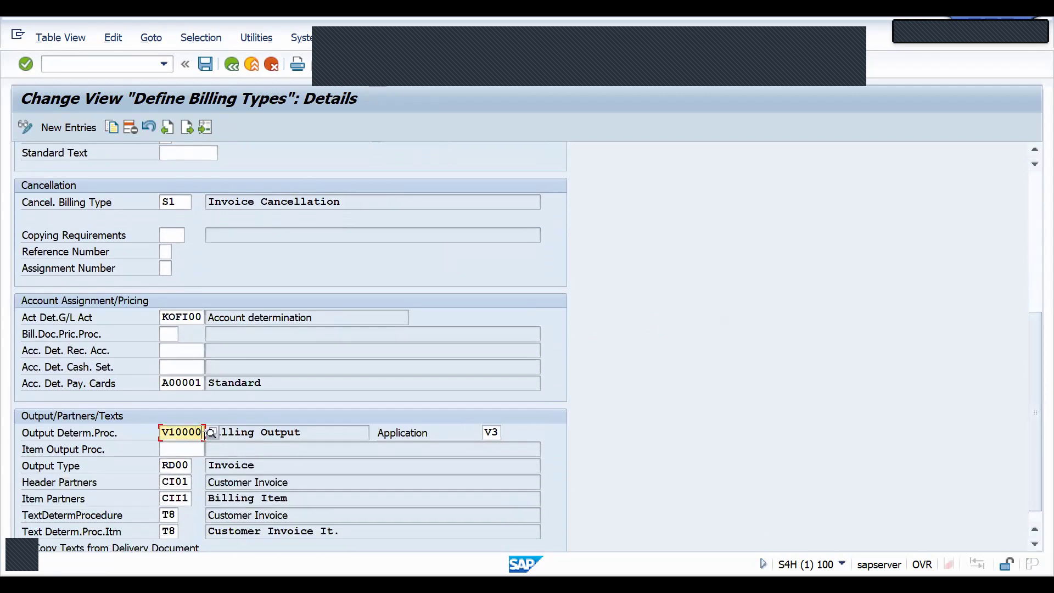
{"action": "left_click", "coordinate": [209, 434]}
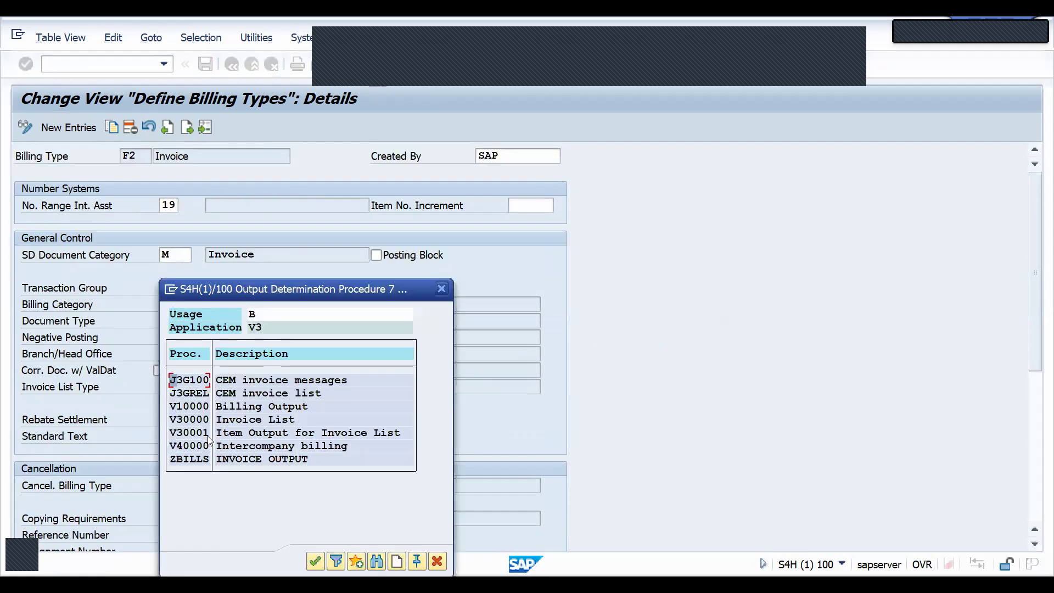
{"action": "double_click", "coordinate": [177, 460]}
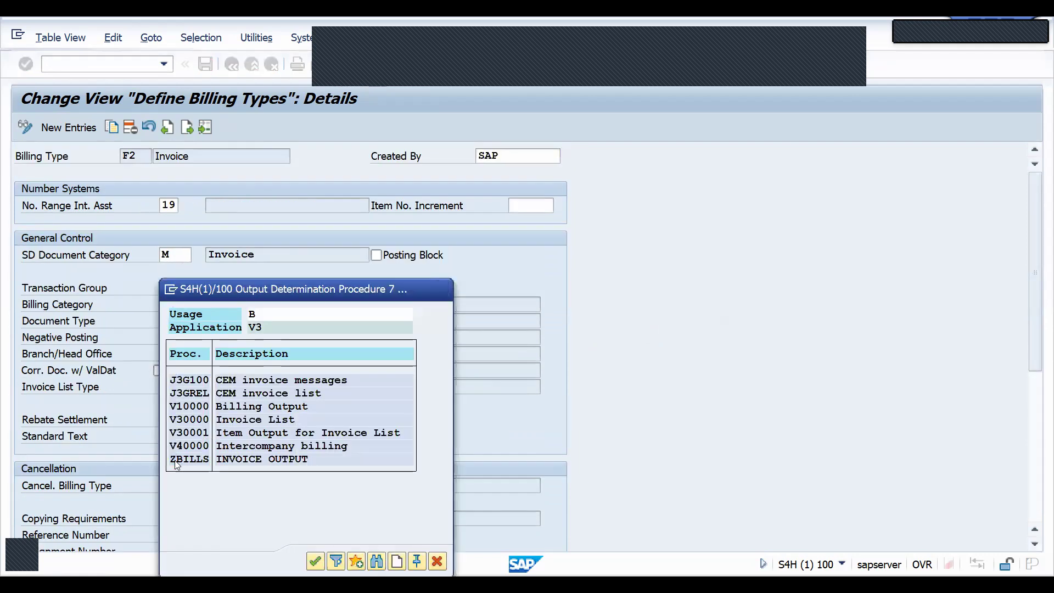
{"action": "key", "text": "ctrl+s"}
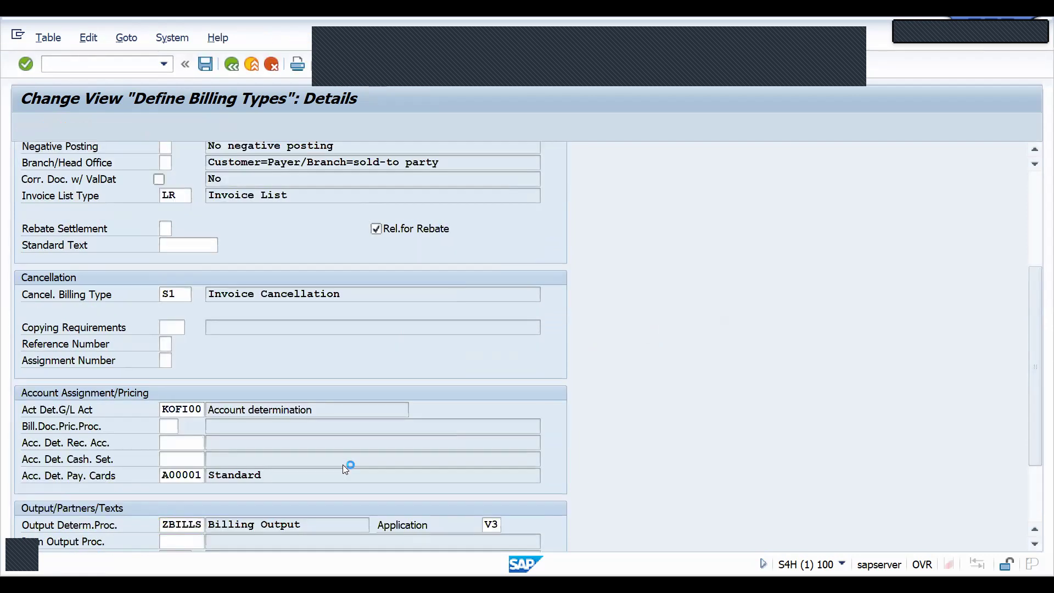
{"action": "key", "text": "Return"}
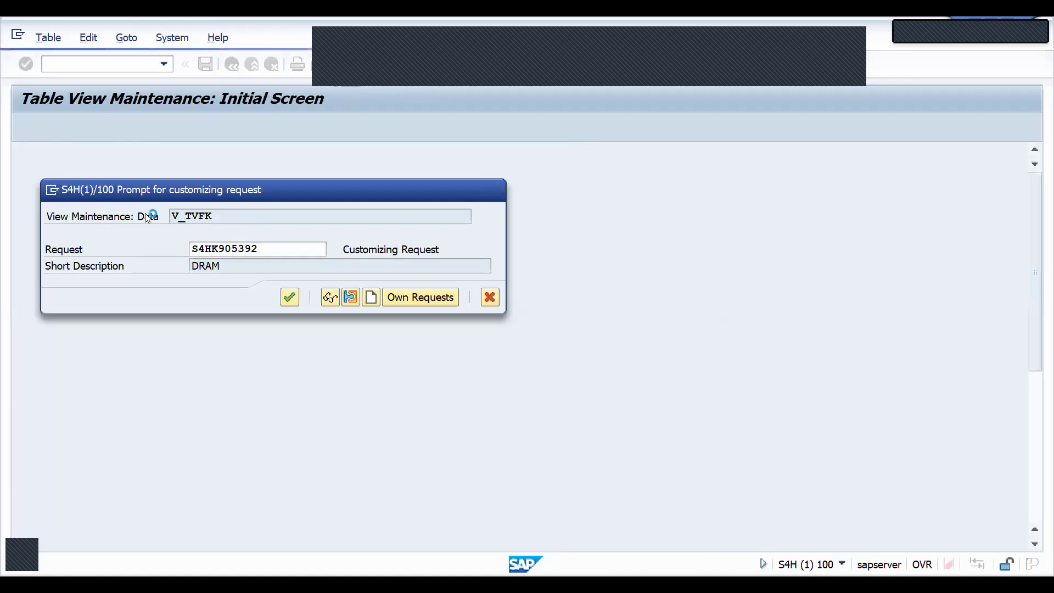
Start creating the F2 invoice in transaction VF01 and check its output records.
{"action": "type", "text": "/N"}
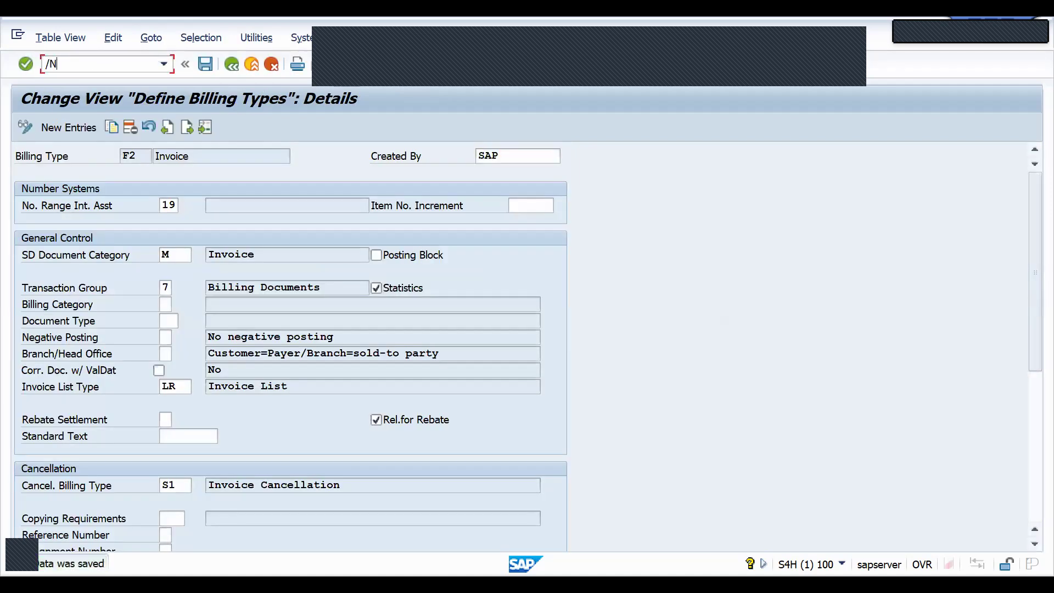
{"action": "type", "text": "VF01"}
{"action": "key", "text": "Return"}
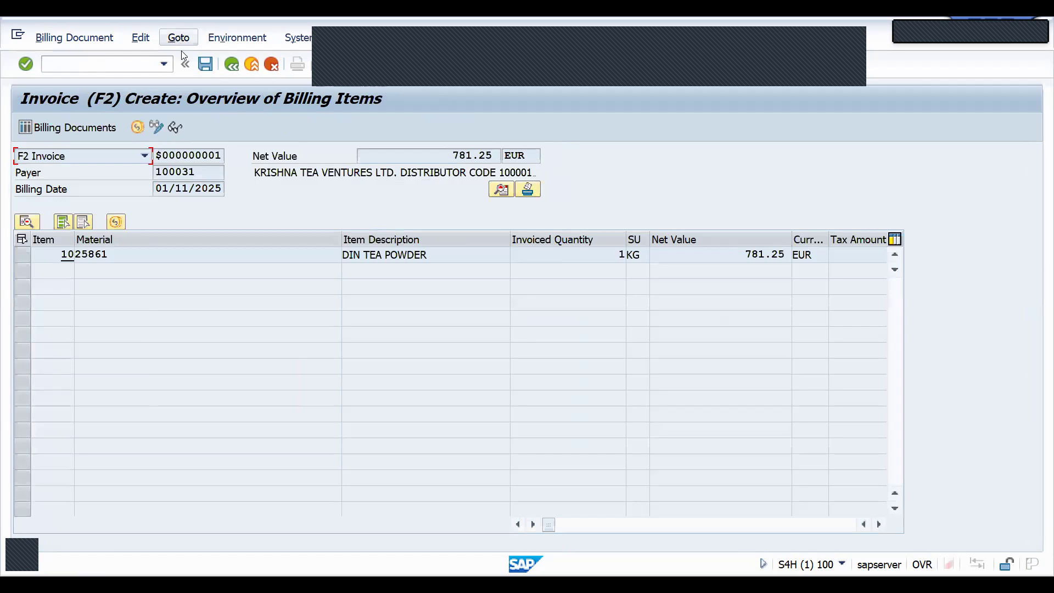
{"action": "left_click", "coordinate": [179, 38]}
{"action": "mouse_move", "coordinate": [347, 57]}
{"action": "left_click", "coordinate": [384, 116]}
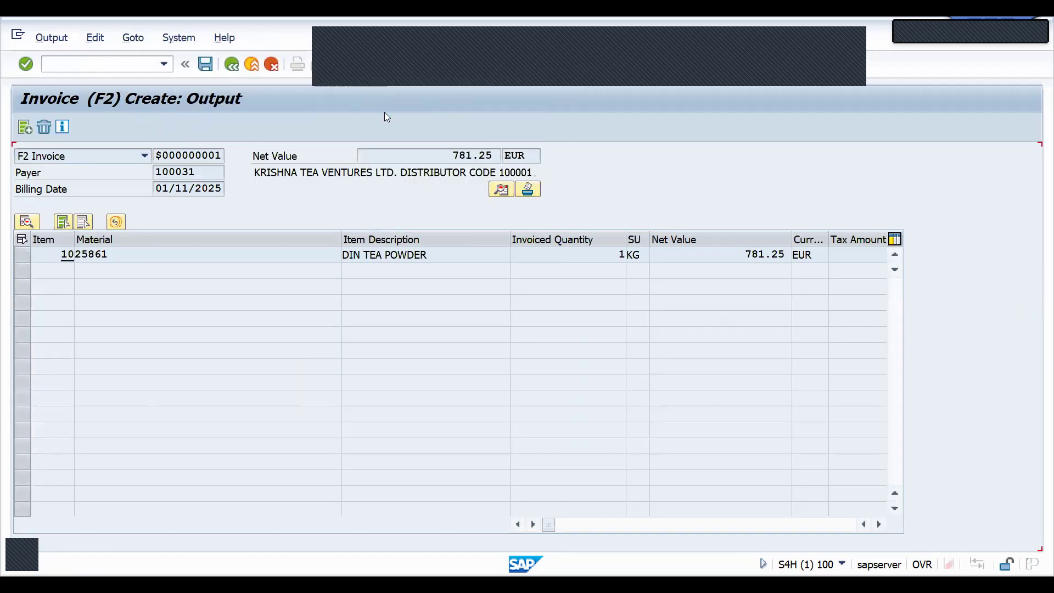
Start creating billing output condition records for output type ZRD1 in transaction VV31.
{"action": "left_click", "coordinate": [67, 61]}
{"action": "type", "text": "/N"}
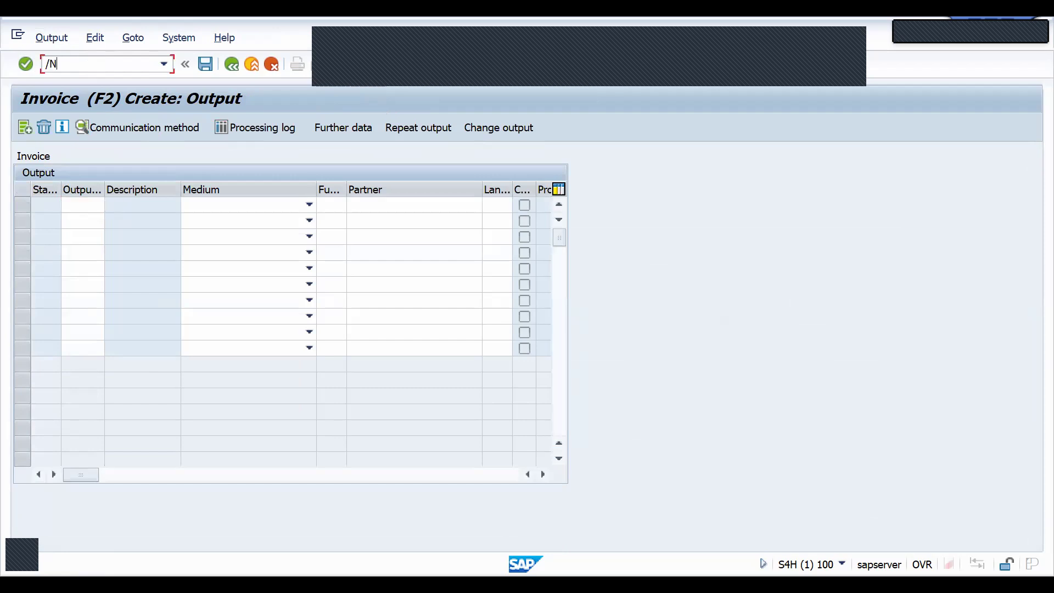
{"action": "type", "text": "VV31"}
{"action": "key", "text": "Return"}
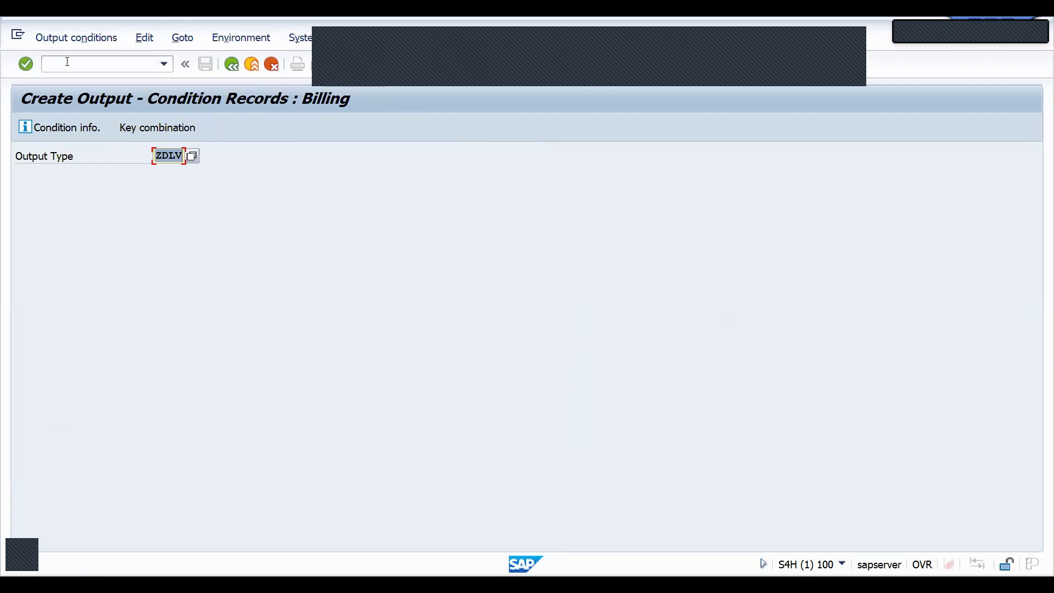
{"action": "type", "text": "ZRD1"}
{"action": "key", "text": "Return"}
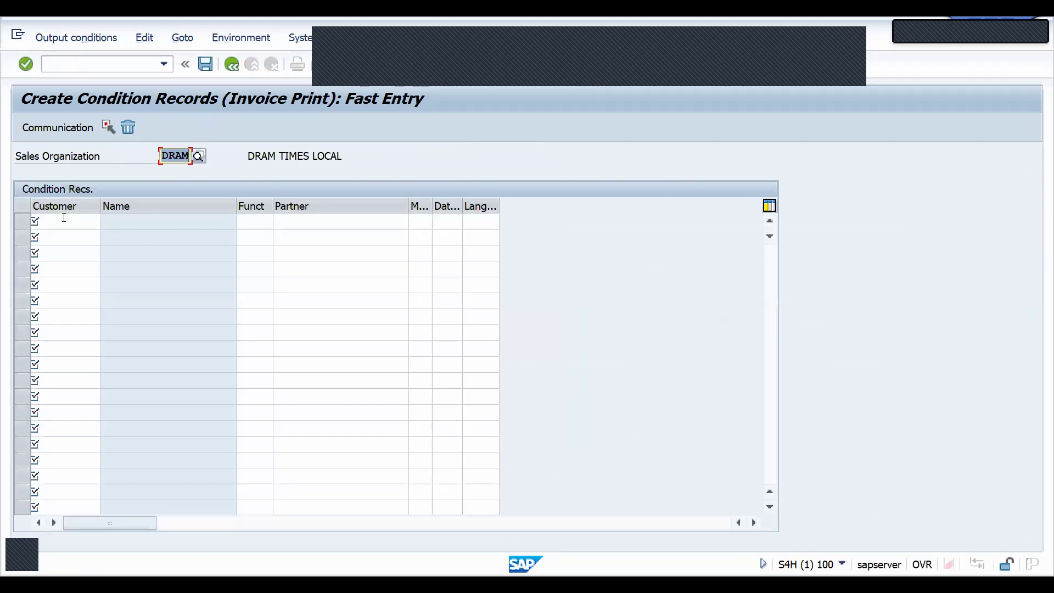
Search the customers of company code DRT1 and enter Krishna Tea Ventures Ltd. in the first condition record row.
{"action": "left_click", "coordinate": [52, 221]}
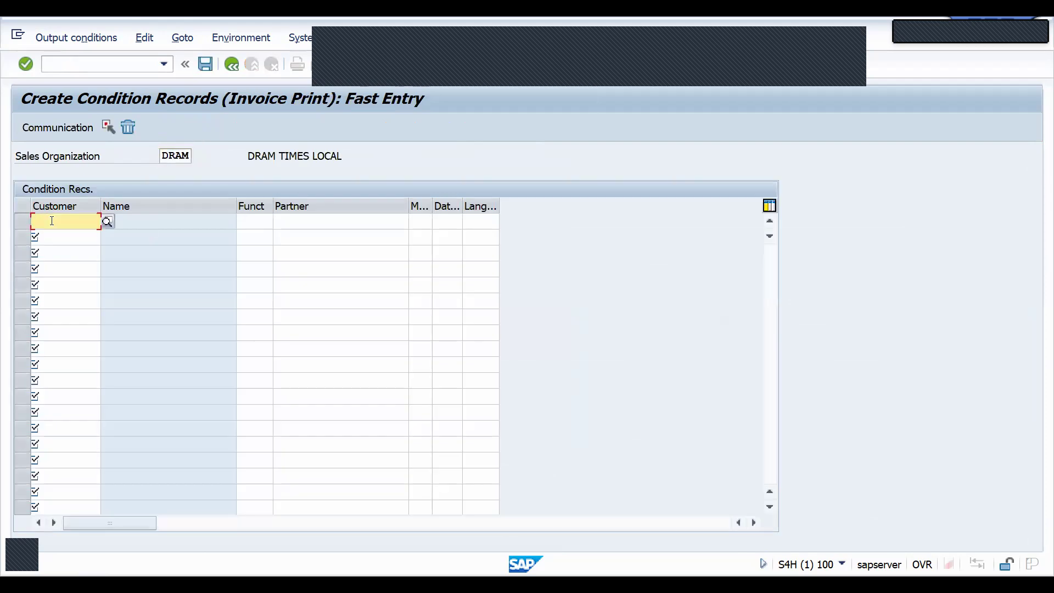
{"action": "left_click", "coordinate": [107, 221]}
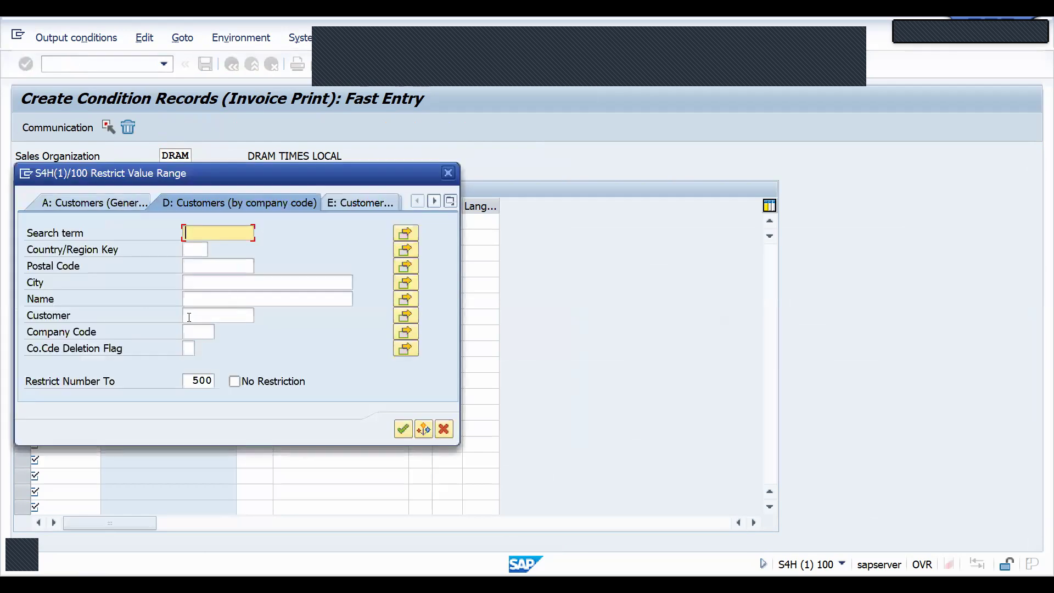
{"action": "left_click", "coordinate": [199, 329]}
{"action": "type", "text": "Z"}
{"action": "key", "text": "BackSpace"}
{"action": "type", "text": "DRT1"}
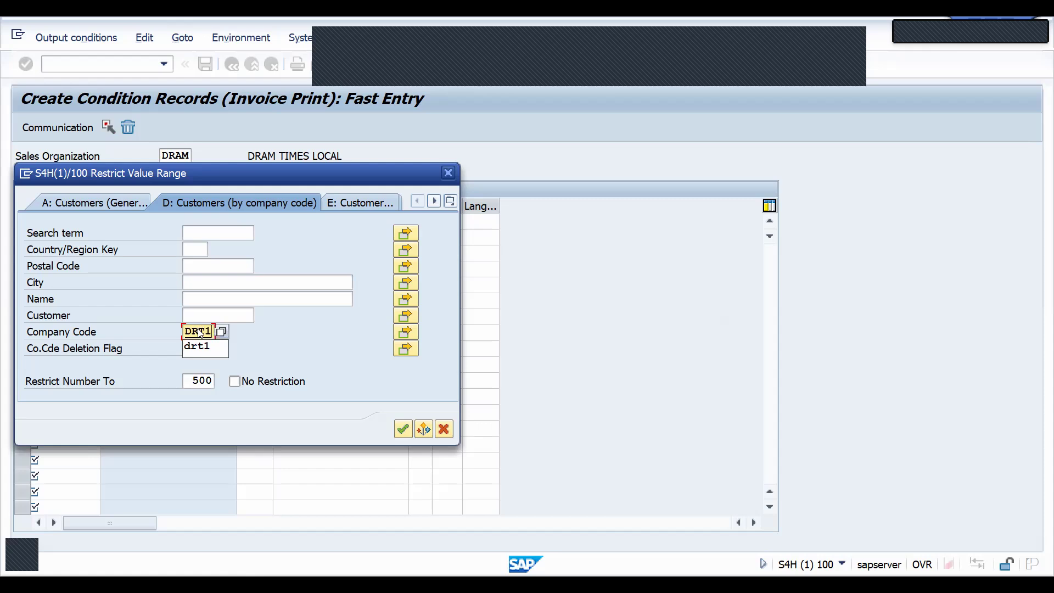
{"action": "key", "text": "Return"}
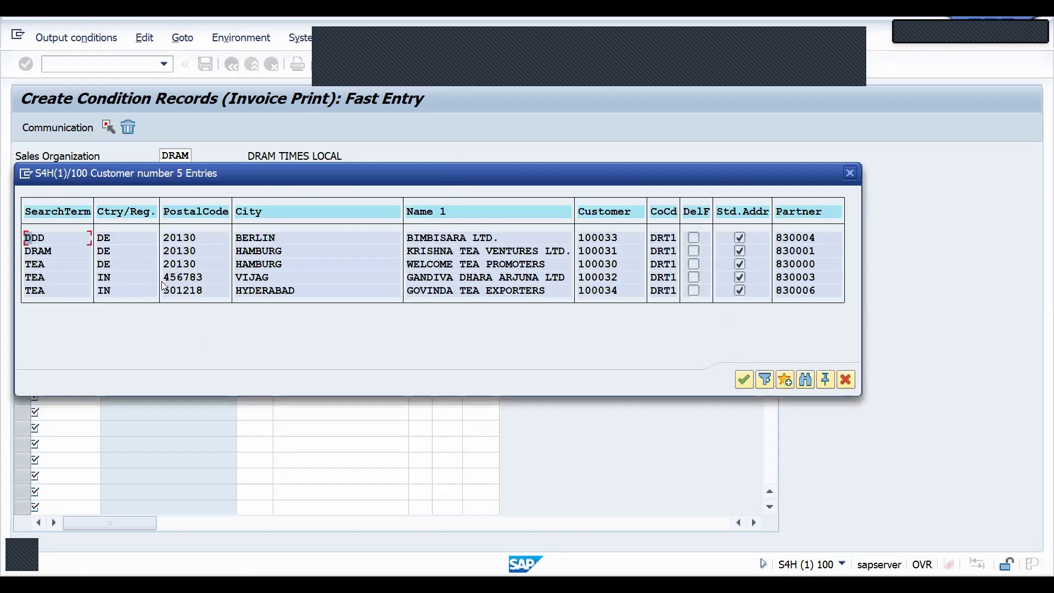
{"action": "double_click", "coordinate": [598, 251]}
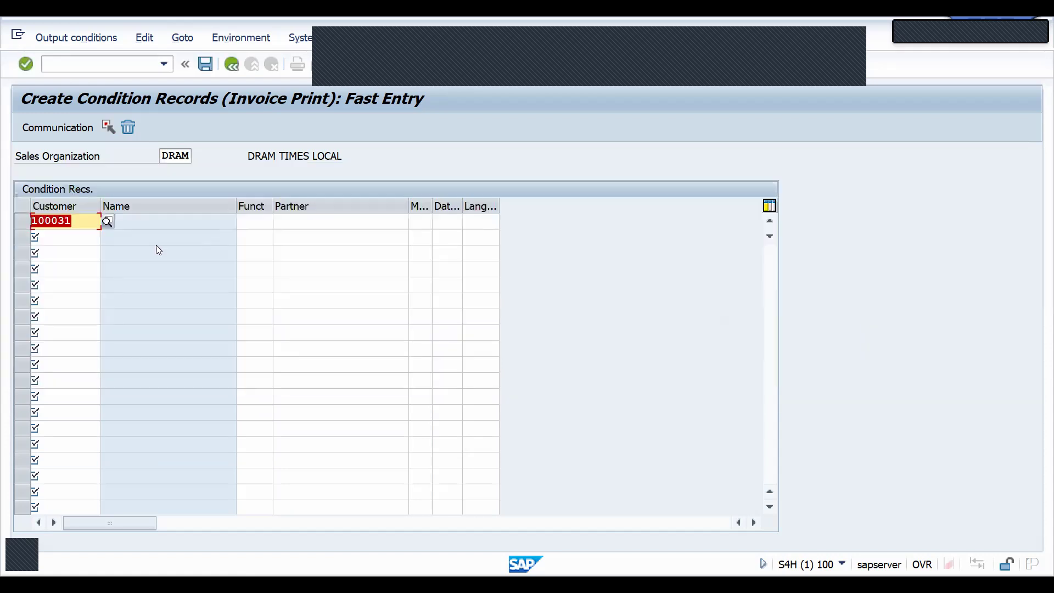
Add the customer numbers of Gandiva Dhara Arjuna Ltd and Bimbisara Ltd. in the second and third condition record rows.
{"action": "left_click", "coordinate": [69, 238]}
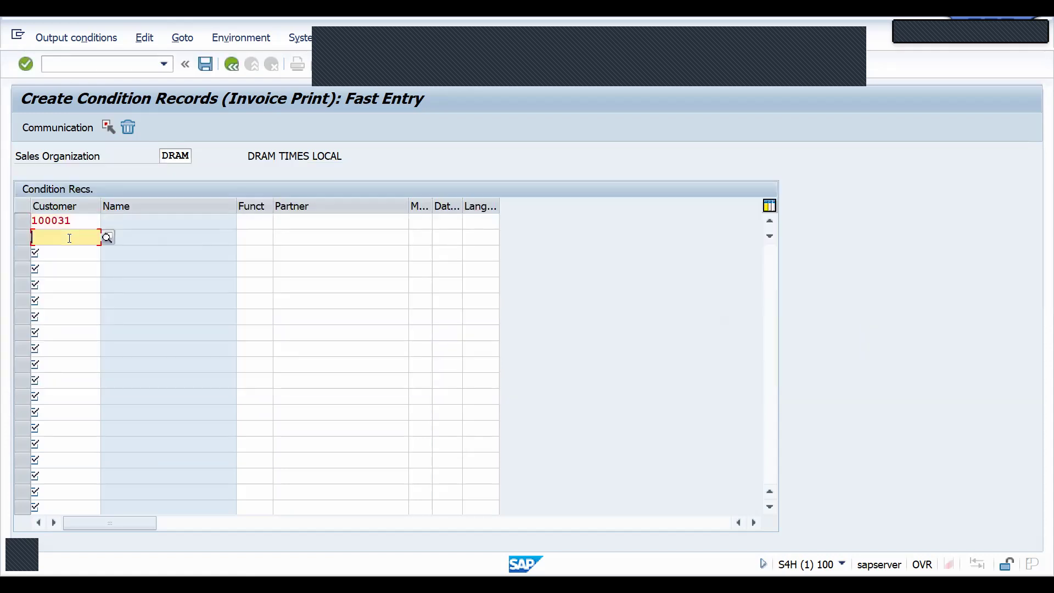
{"action": "type", "text": "100031"}
{"action": "key", "text": "BackSpace"}
{"action": "type", "text": "2"}
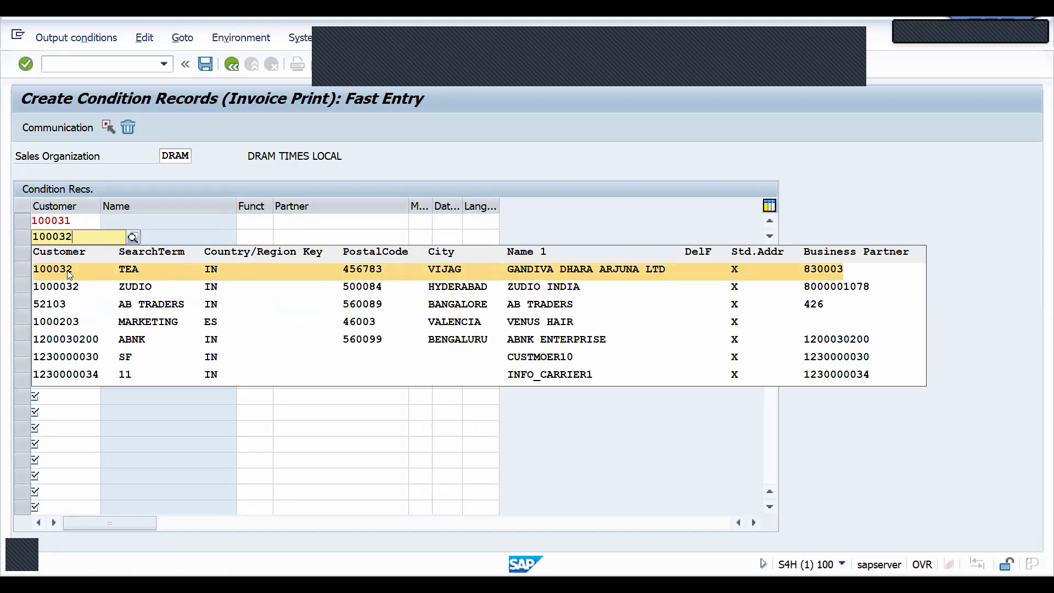
{"action": "left_click", "coordinate": [58, 253]}
{"action": "type", "text": "100031"}
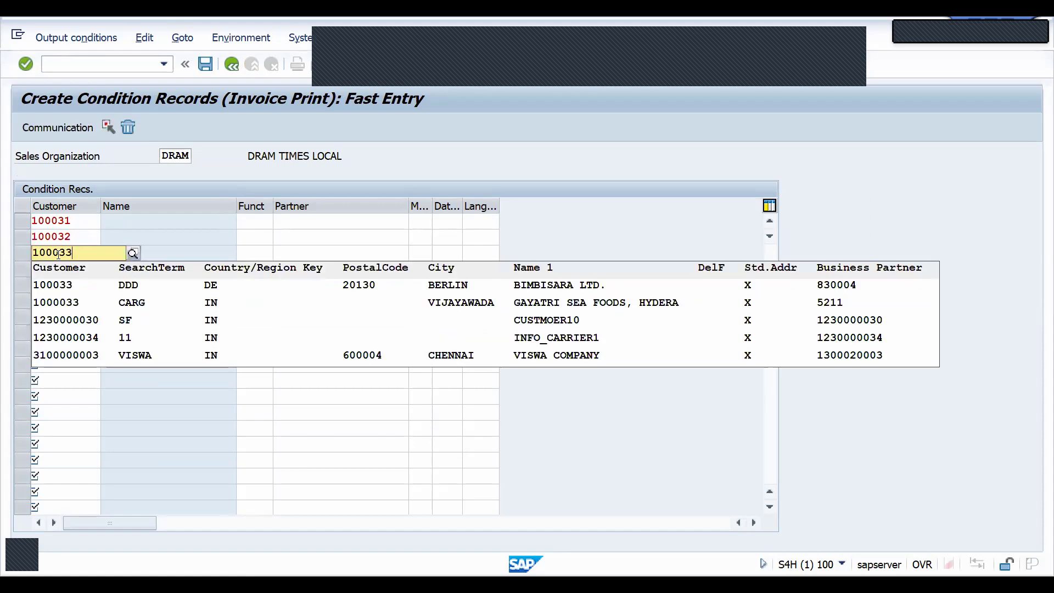
{"action": "key", "text": "Return"}
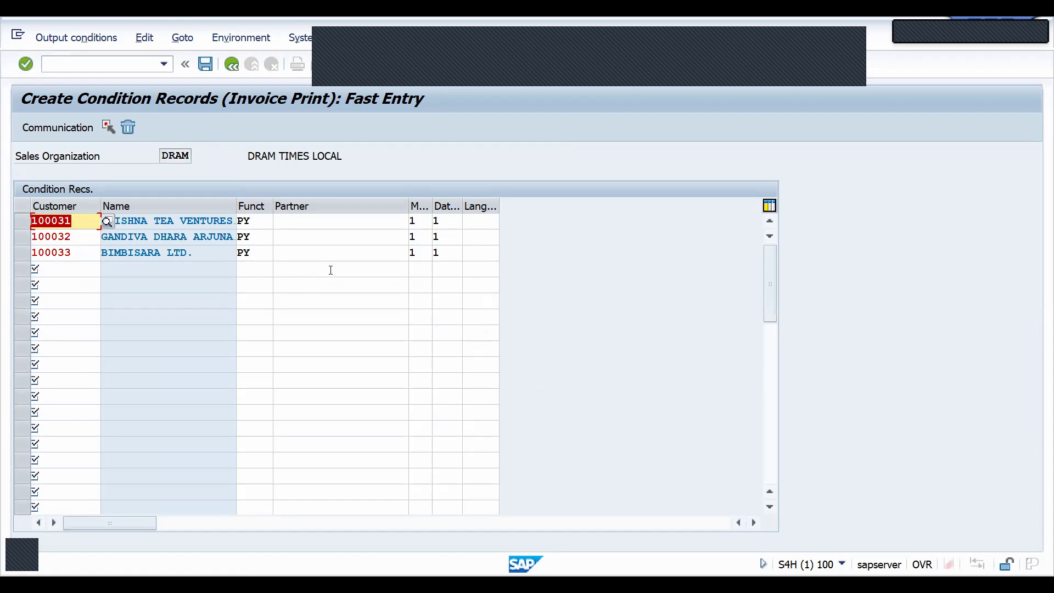
Set the dispatch time of the Krishna Tea Ventures record to 4 (Send immediately).
{"action": "left_click", "coordinate": [420, 220]}
{"action": "left_click", "coordinate": [441, 222]}
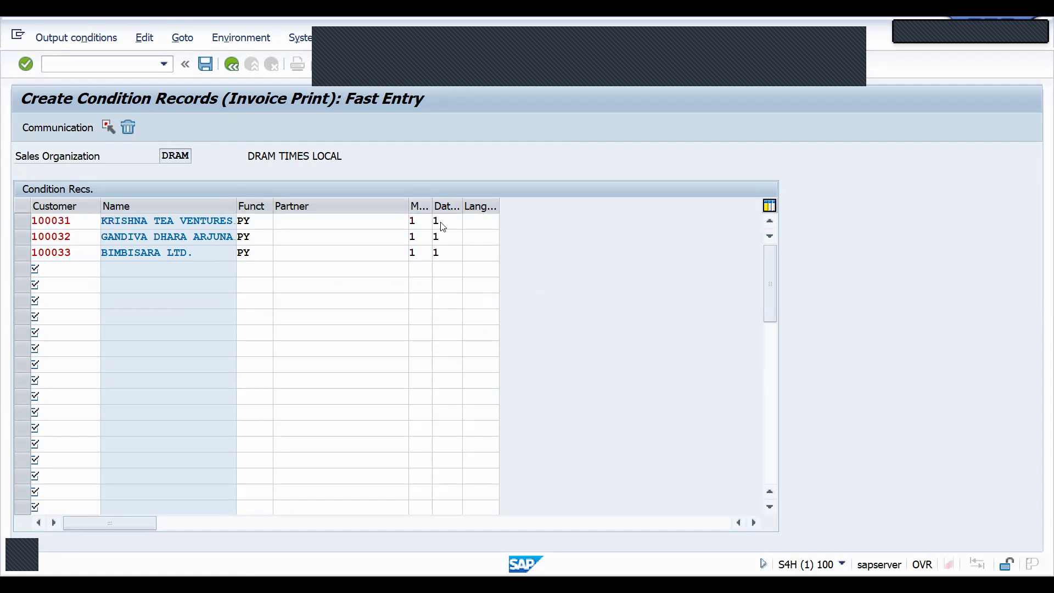
{"action": "key", "text": "Escape"}
{"action": "left_click", "coordinate": [458, 223]}
{"action": "left_click", "coordinate": [470, 223]}
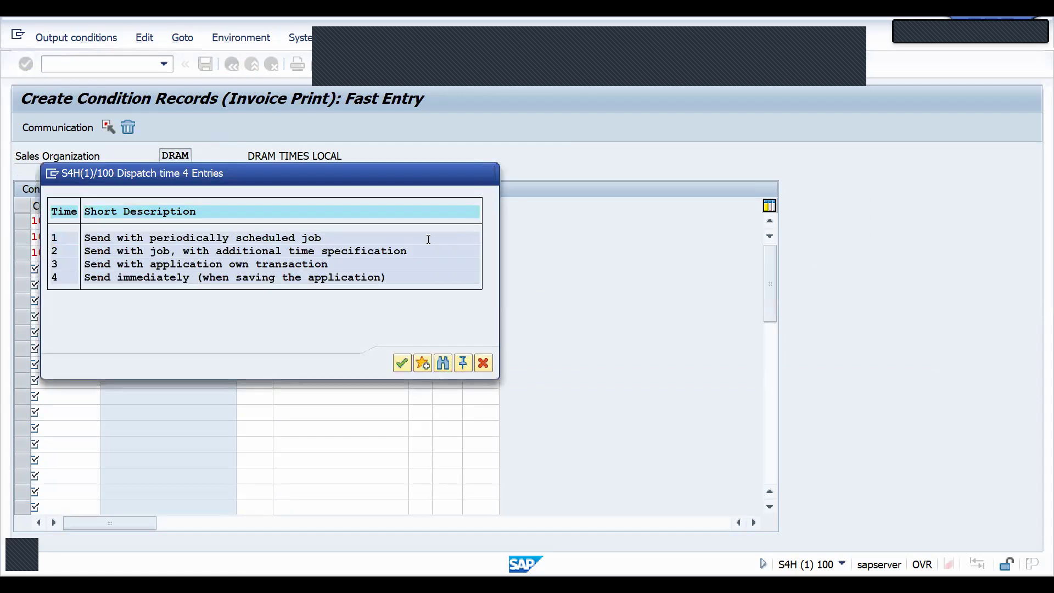
{"action": "double_click", "coordinate": [428, 239]}
{"action": "type", "text": "4"}
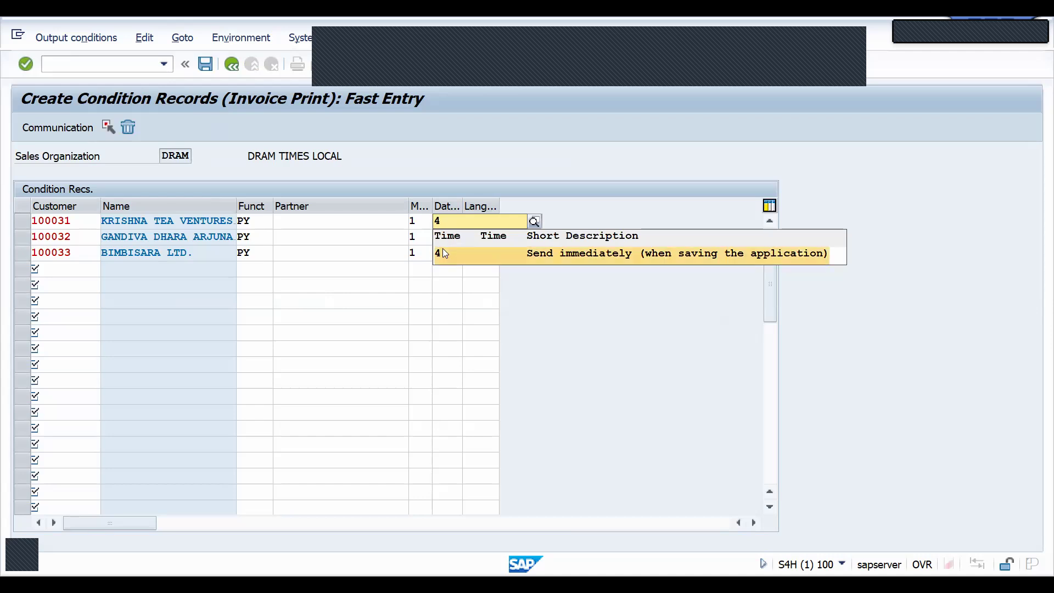
{"action": "left_click", "coordinate": [442, 253]}
Set the dispatch time to 4 for the Gandiva Dhara Arjuna and Bimbisara records.
{"action": "left_click", "coordinate": [440, 236]}
{"action": "type", "text": "4"}
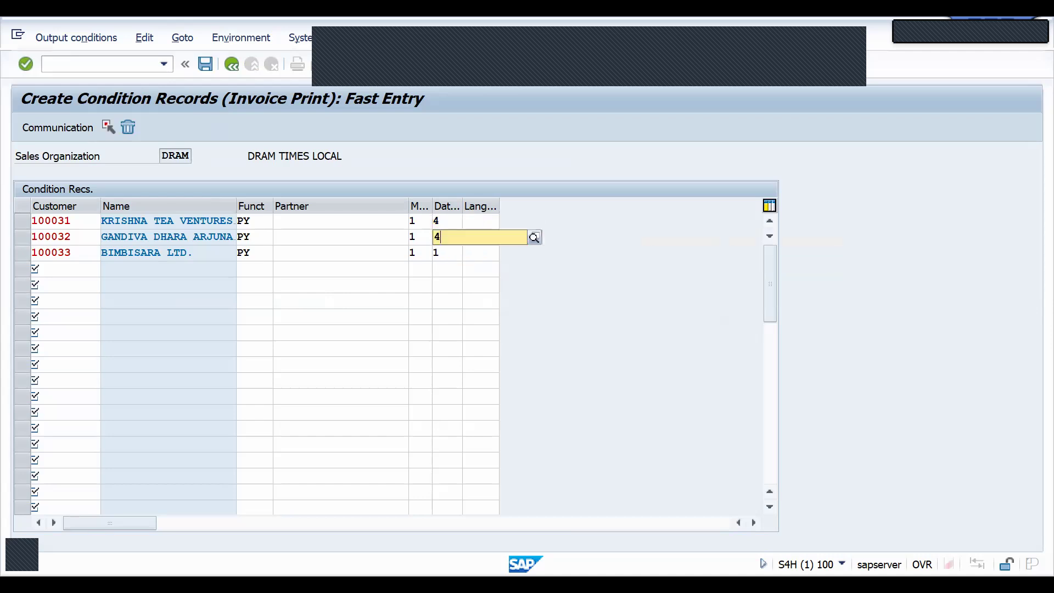
{"action": "left_click", "coordinate": [449, 267]}
{"action": "left_click", "coordinate": [448, 258]}
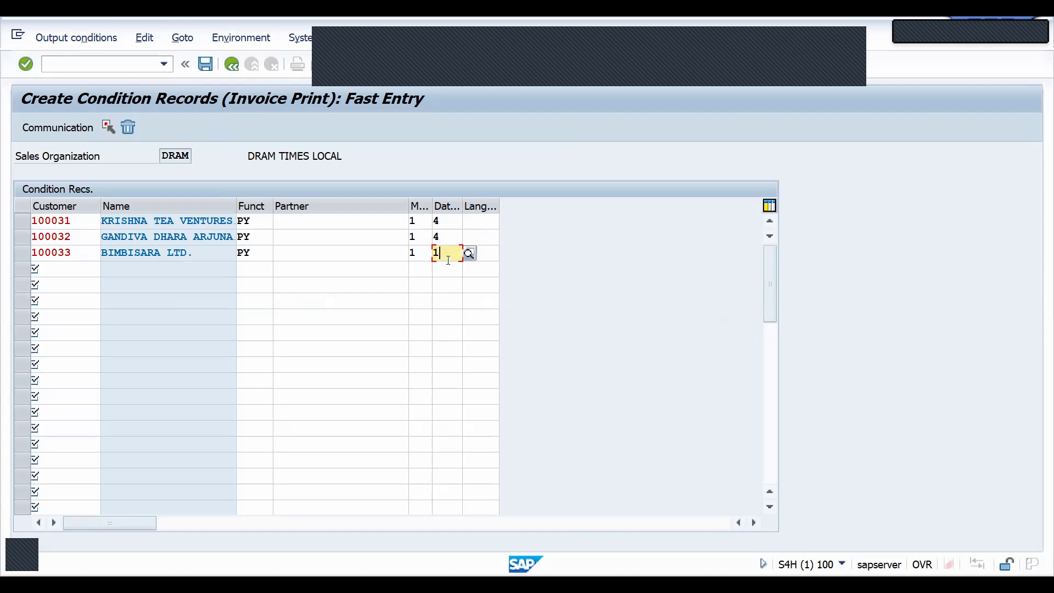
{"action": "type", "text": "4"}
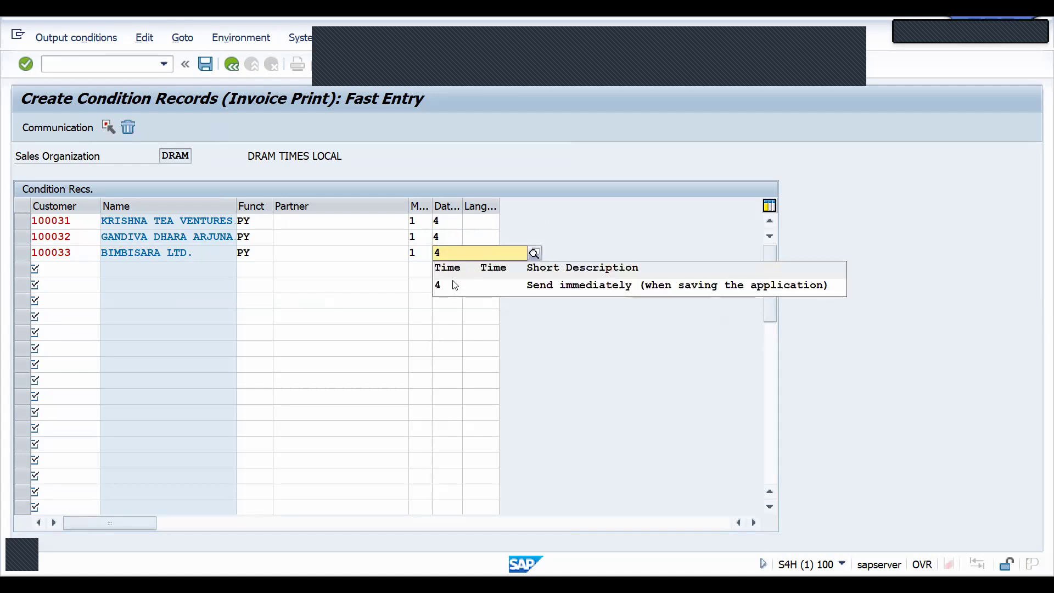
{"action": "left_click", "coordinate": [451, 283]}
{"action": "key", "text": "Return"}
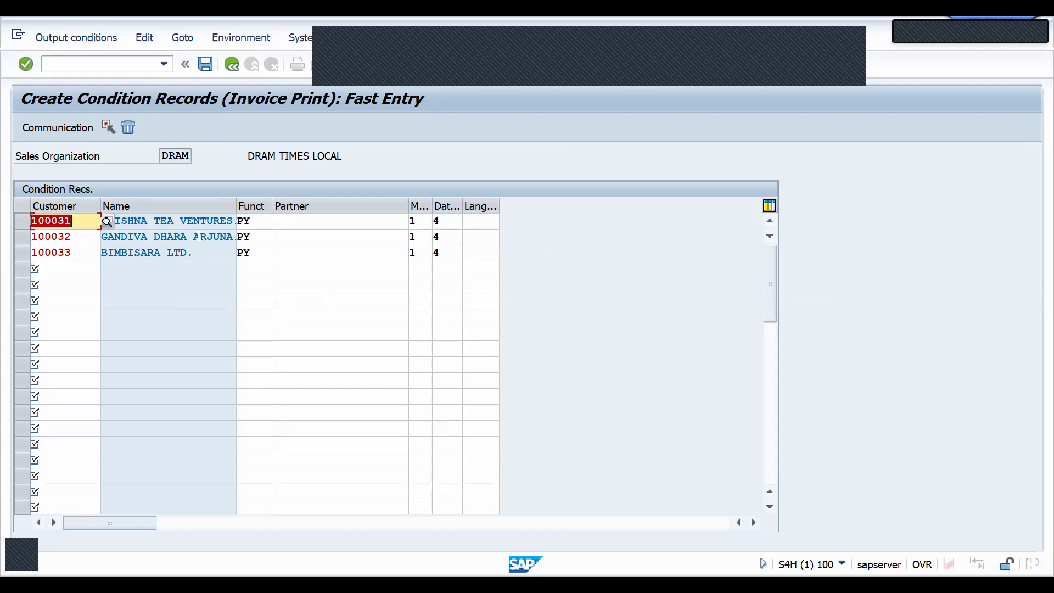
Set the Krishna Tea Ventures record's output device to LP01 with 2 messages and immediate printing, and save the condition records.
{"action": "double_click", "coordinate": [164, 226]}
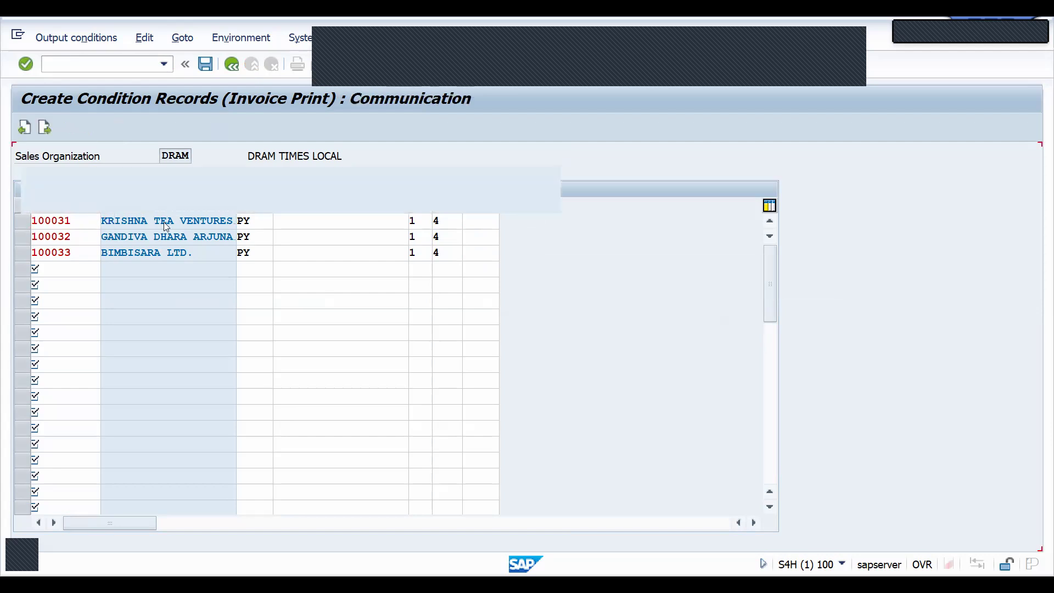
{"action": "type", "text": "LP01"}
{"action": "key", "text": "Tab"}
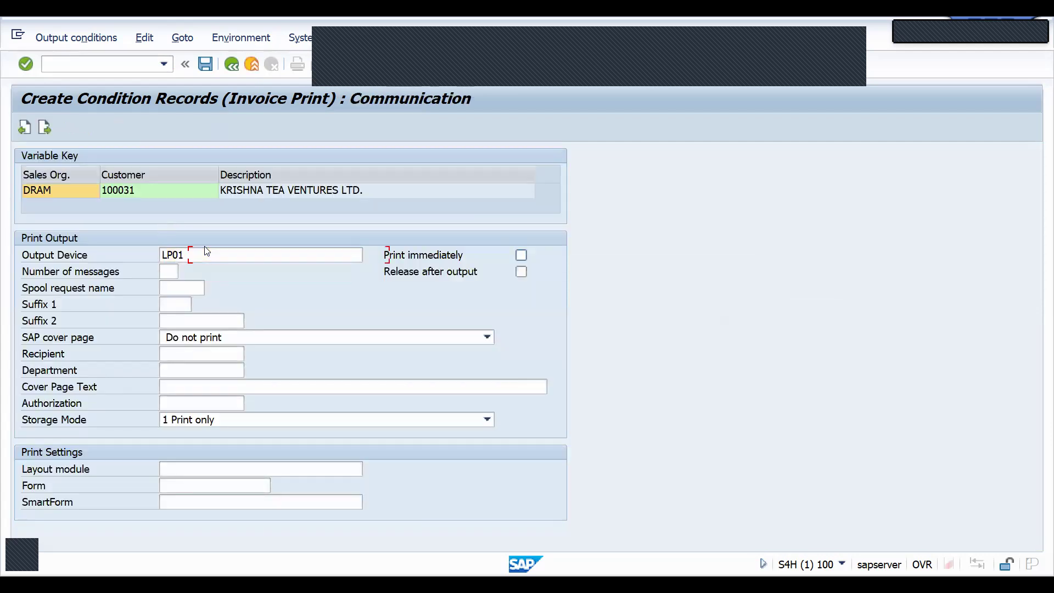
{"action": "type", "text": "2"}
{"action": "key", "text": "Tab"}
{"action": "key", "text": "Return"}
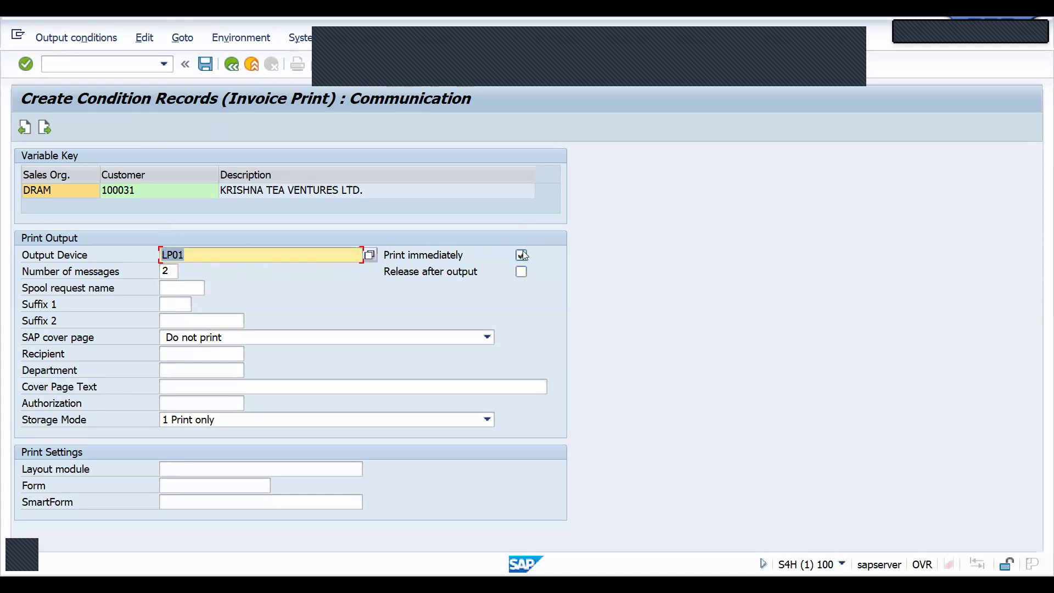
{"action": "key", "text": "ctrl+s"}
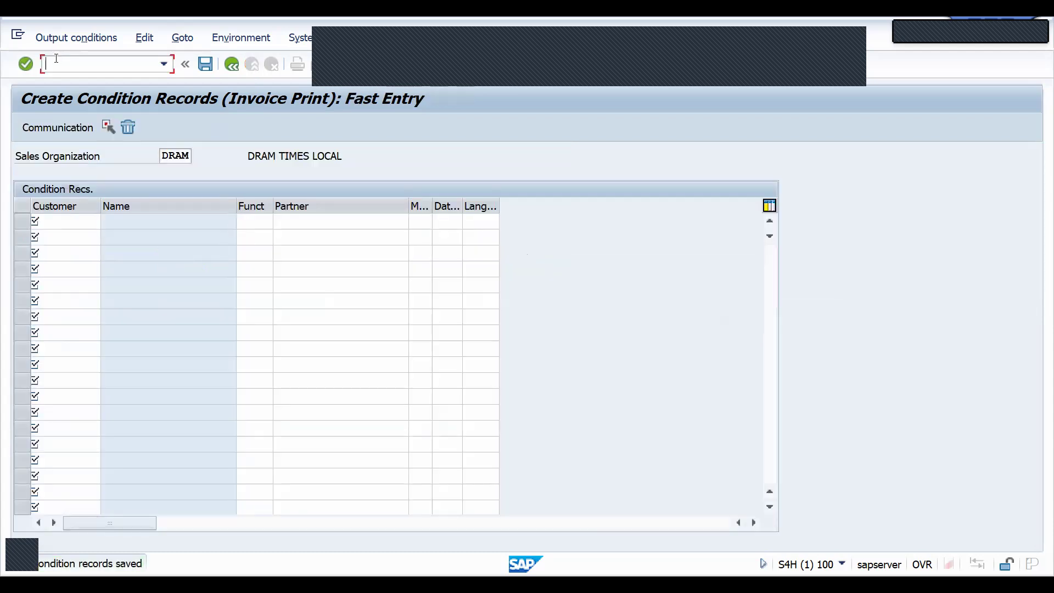
Open the ZRD1 condition record selection for change with transaction VV32 and leave it.
{"action": "left_click", "coordinate": [57, 64]}
{"action": "type", "text": "/NVV32"}
{"action": "key", "text": "Return"}
{"action": "key", "text": "Return"}
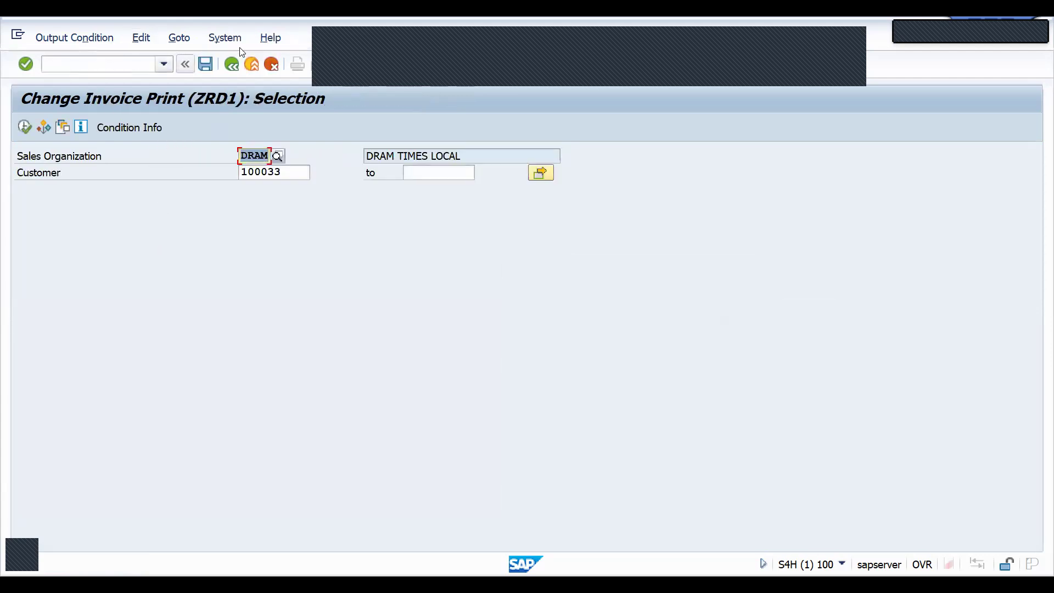
{"action": "left_click", "coordinate": [232, 64]}
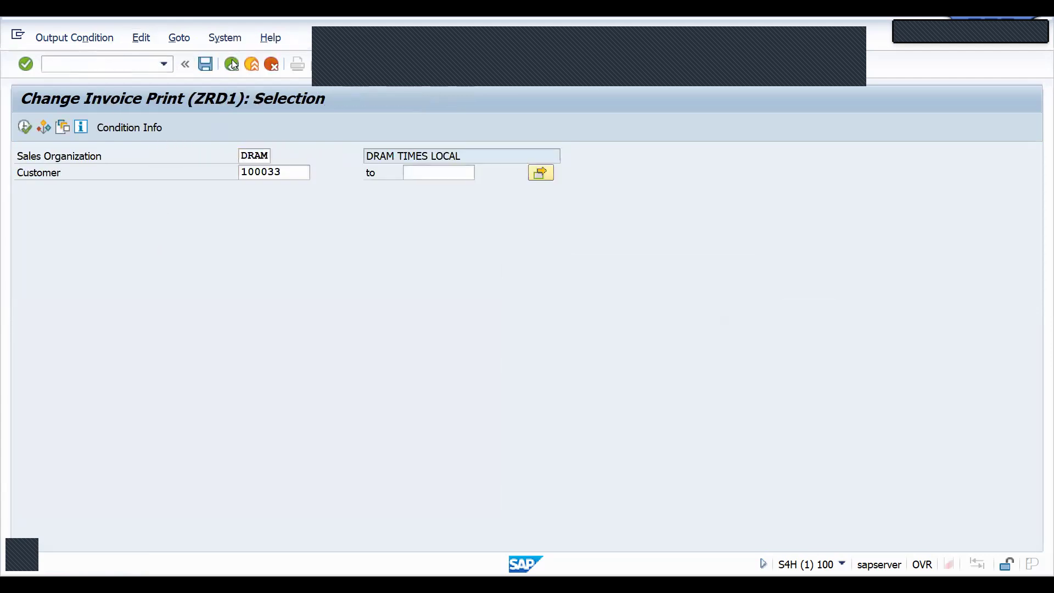
Start creating a billing document with transaction VF01 and open its overview of billing items.
{"action": "left_click", "coordinate": [98, 63]}
{"action": "type", "text": "/NVF01"}
{"action": "key", "text": "Return"}
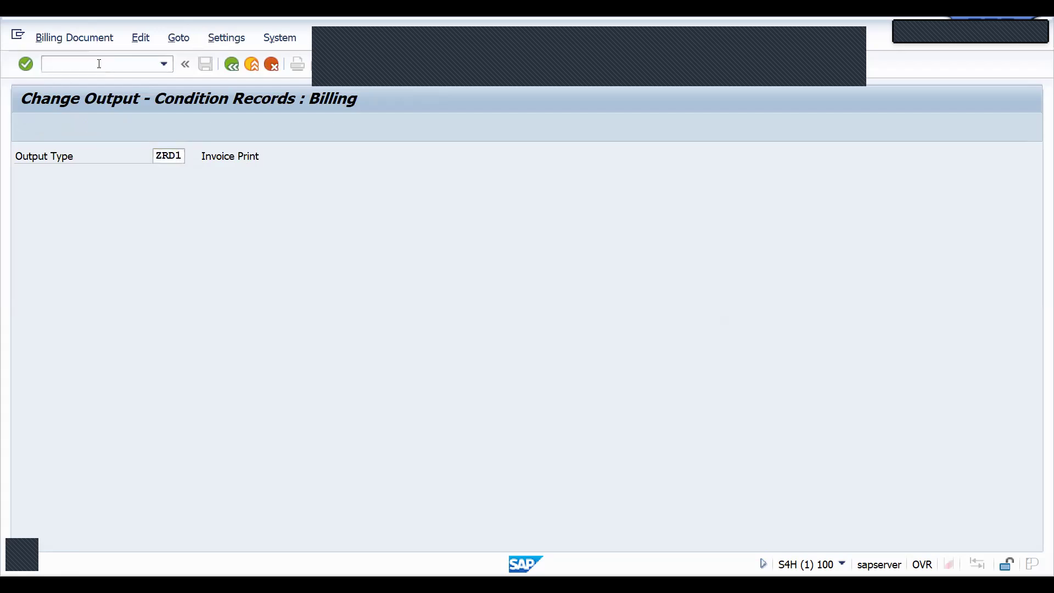
{"action": "key", "text": "Return"}
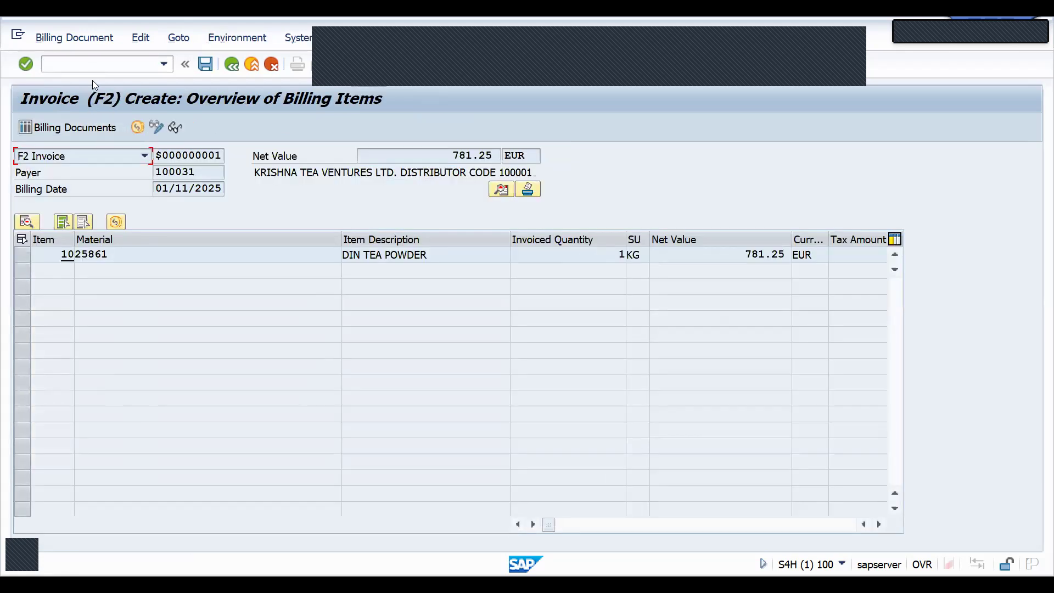
Open the SAP Reference IMG with transaction SPRO.
{"action": "type", "text": "/NV"}
{"action": "key", "text": "BackSpace"}
{"action": "type", "text": "SPRO"}
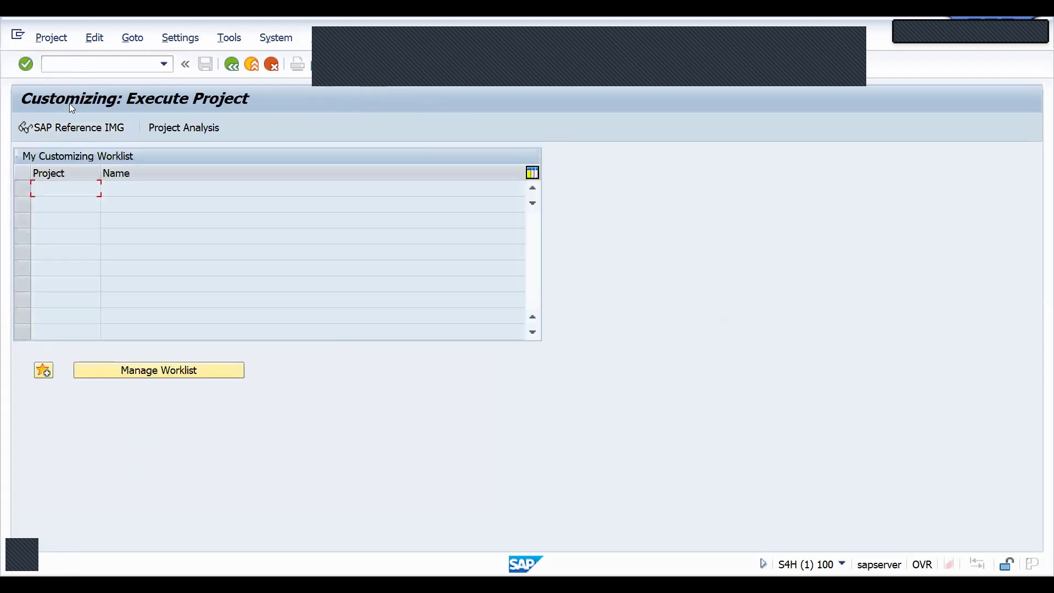
{"action": "left_click", "coordinate": [68, 126]}
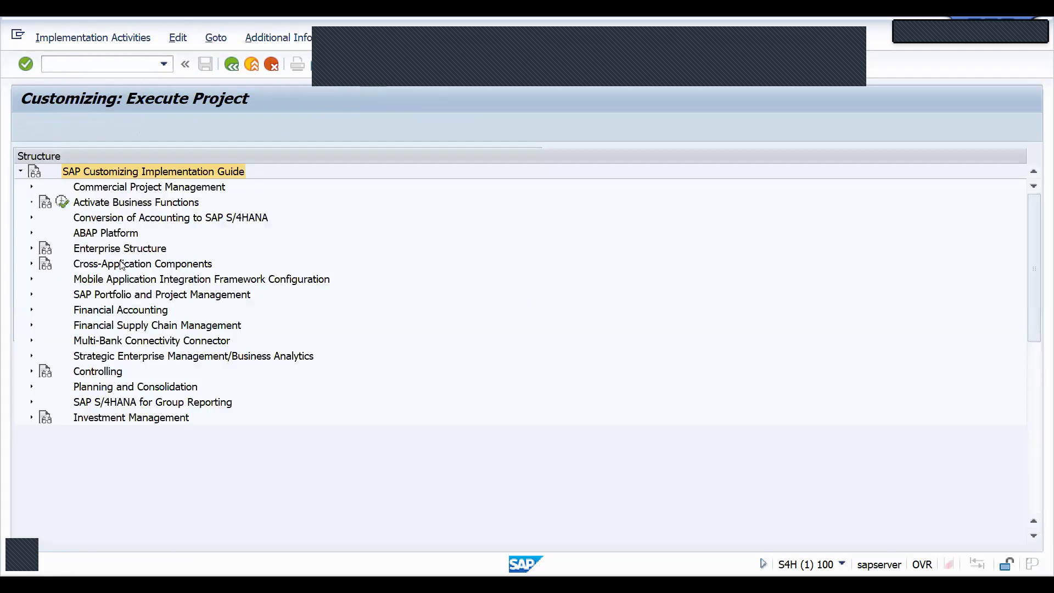
Expand Sales and Distribution in the implementation guide and go to Basic Functions.
{"action": "key", "text": "Down"}
{"action": "key", "text": "Down"}
{"action": "key", "text": "Down"}
{"action": "key", "text": "Down"}
{"action": "key", "text": "Down"}
{"action": "key", "text": "Down"}
{"action": "key", "text": "Down"}
{"action": "key", "text": "Down"}
{"action": "key", "text": "Down"}
{"action": "key", "text": "Down"}
{"action": "key", "text": "Down"}
{"action": "key", "text": "Down"}
{"action": "key", "text": "Down"}
{"action": "key", "text": "Down"}
{"action": "key", "text": "Down"}
{"action": "key", "text": "Up"}
{"action": "key", "text": "Right"}
{"action": "key", "text": "Down"}
{"action": "key", "text": "Down"}
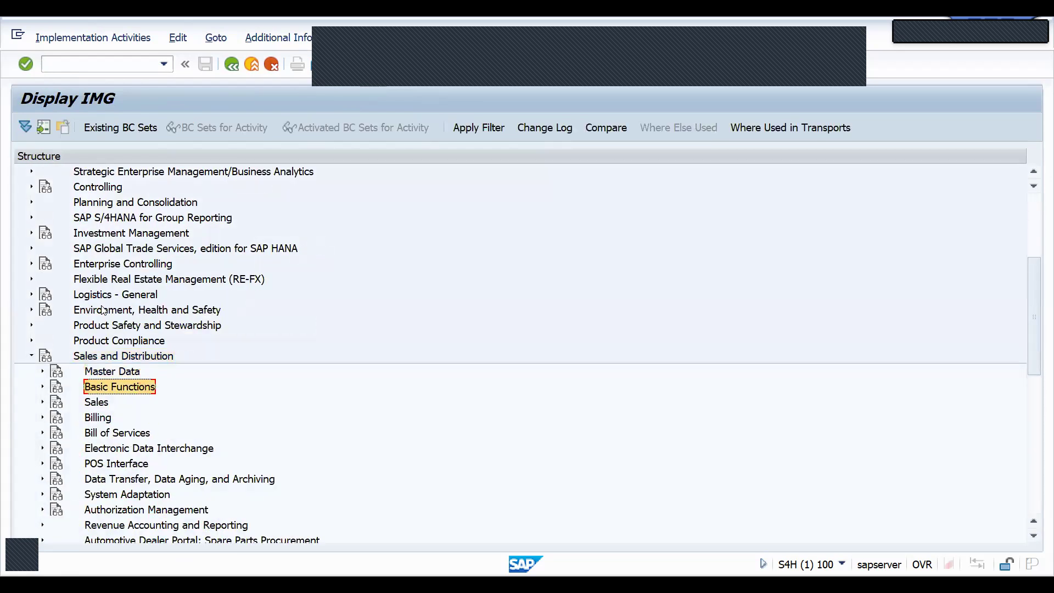
Expand Basic Functions and its Output Determination node in the implementation guide.
{"action": "key", "text": "Right"}
{"action": "key", "text": "Down"}
{"action": "key", "text": "Down"}
{"action": "key", "text": "Down"}
{"action": "key", "text": "Down"}
{"action": "key", "text": "Down"}
{"action": "key", "text": "Down"}
{"action": "key", "text": "Down"}
{"action": "key", "text": "Down"}
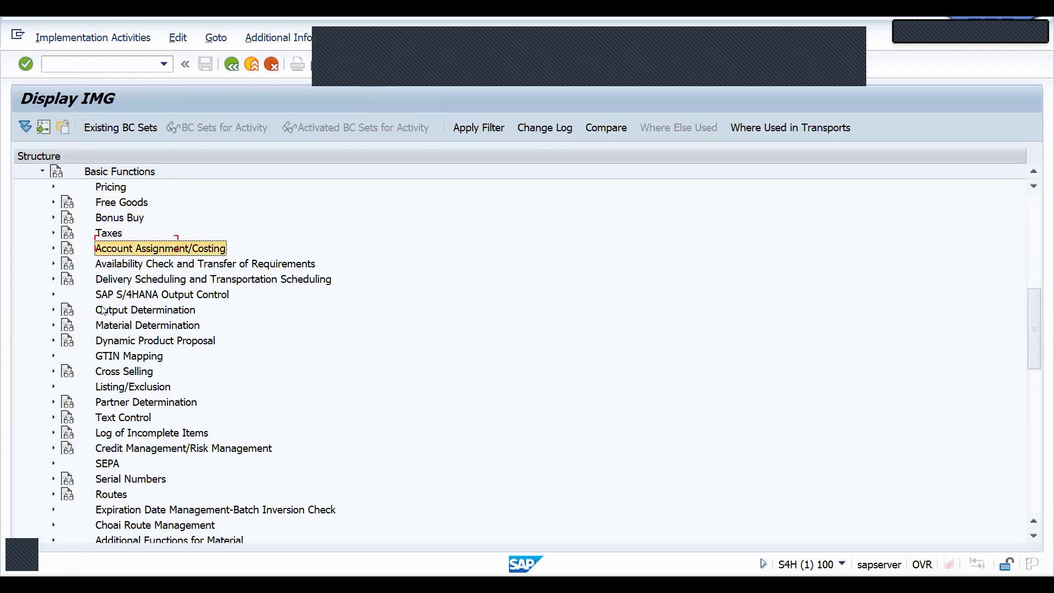
{"action": "key", "text": "Up"}
{"action": "key", "text": "Up"}
{"action": "key", "text": "Up"}
{"action": "key", "text": "Up"}
{"action": "key", "text": "Down"}
{"action": "key", "text": "Down"}
{"action": "key", "text": "Down"}
{"action": "key", "text": "Down"}
{"action": "key", "text": "Down"}
{"action": "key", "text": "Down"}
{"action": "key", "text": "Down"}
{"action": "key", "text": "Down"}
{"action": "key", "text": "Down"}
{"action": "key", "text": "Down"}
{"action": "key", "text": "Down"}
{"action": "key", "text": "Up"}
{"action": "key", "text": "Up"}
{"action": "key", "text": "Up"}
{"action": "key", "text": "Up"}
{"action": "key", "text": "Up"}
{"action": "key", "text": "Up"}
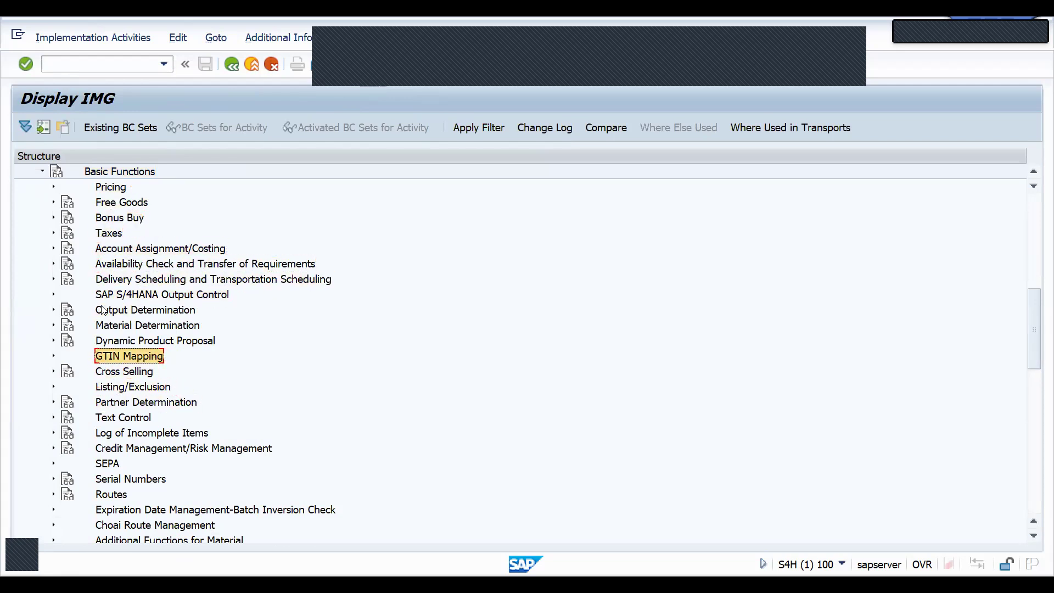
{"action": "key", "text": "Right"}
{"action": "key", "text": "Down"}
{"action": "key", "text": "Down"}
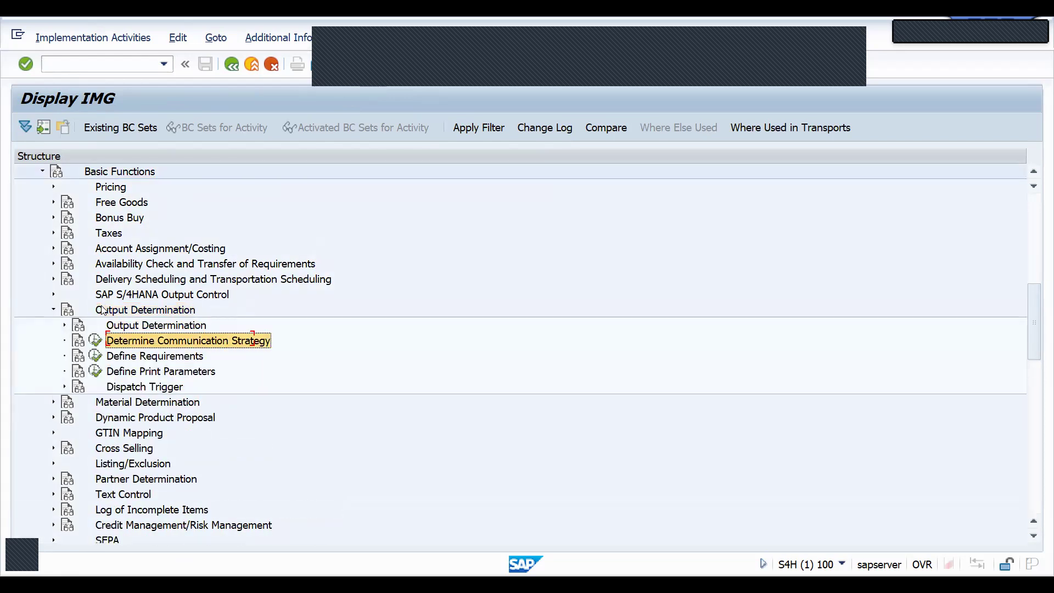
Expand Output Determination Using the Condition Technique down to the activities of Maintain Output Determination for Billing Documents.
{"action": "key", "text": "Up"}
{"action": "key", "text": "Right"}
{"action": "key", "text": "Down"}
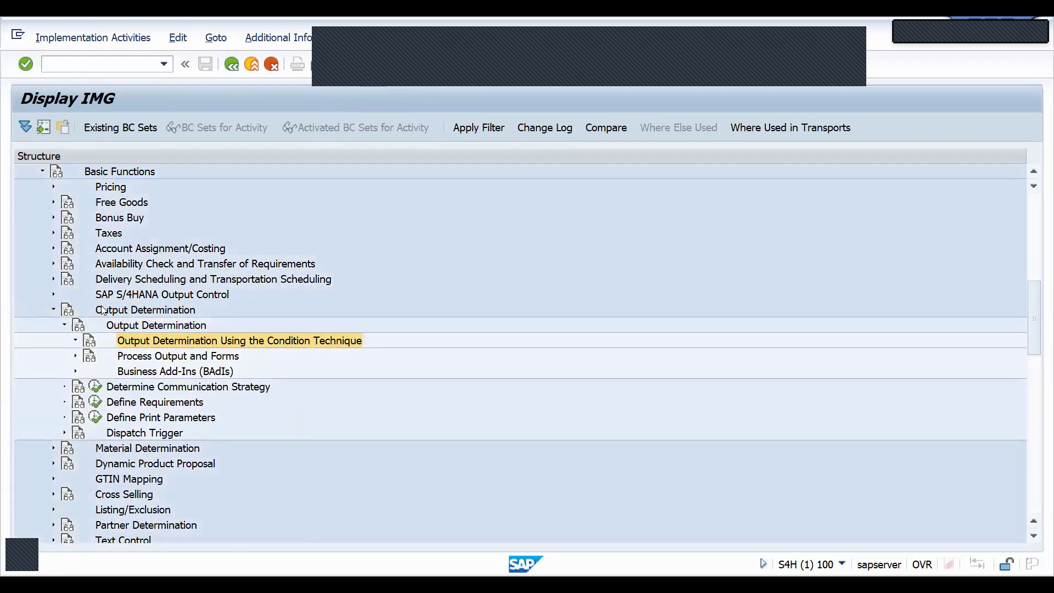
{"action": "key", "text": "Right"}
{"action": "key", "text": "Down"}
{"action": "key", "text": "Down"}
{"action": "key", "text": "Right"}
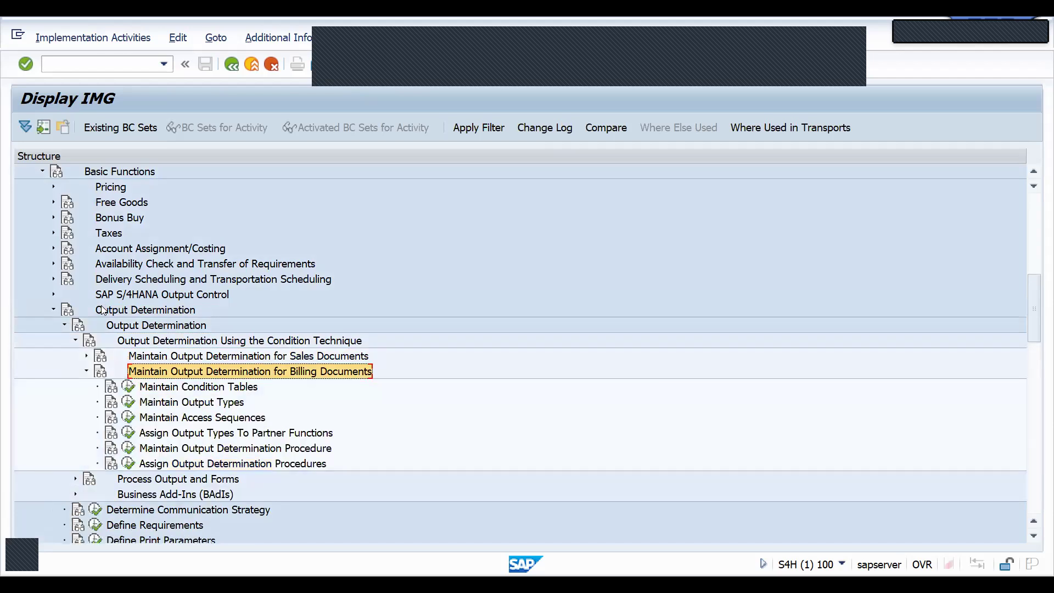
Look up the available condition tables for billing output in Maintain Condition Tables and leave the activity.
{"action": "left_click", "coordinate": [127, 388]}
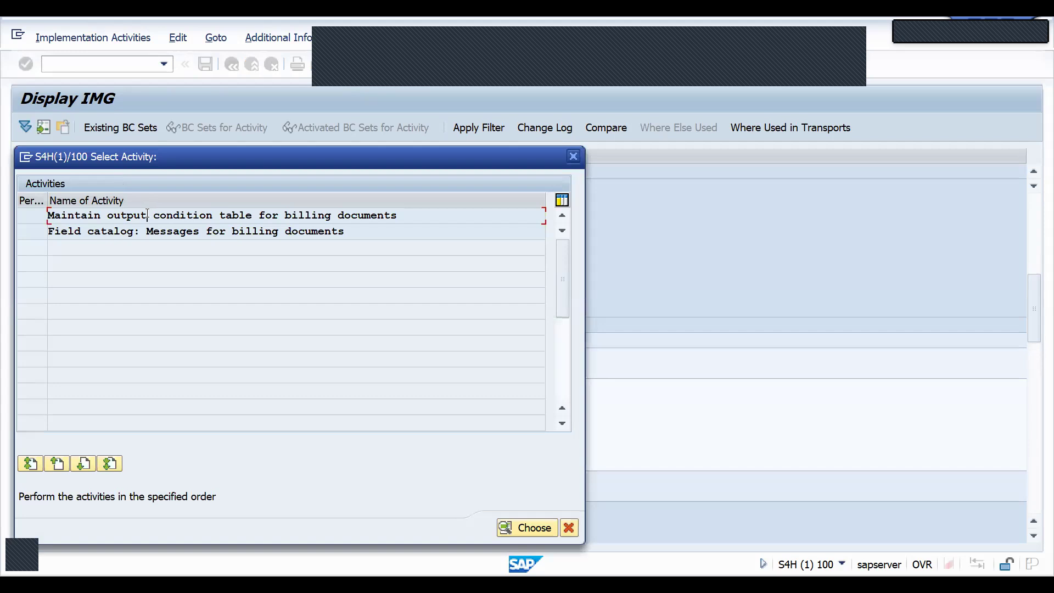
{"action": "double_click", "coordinate": [147, 214]}
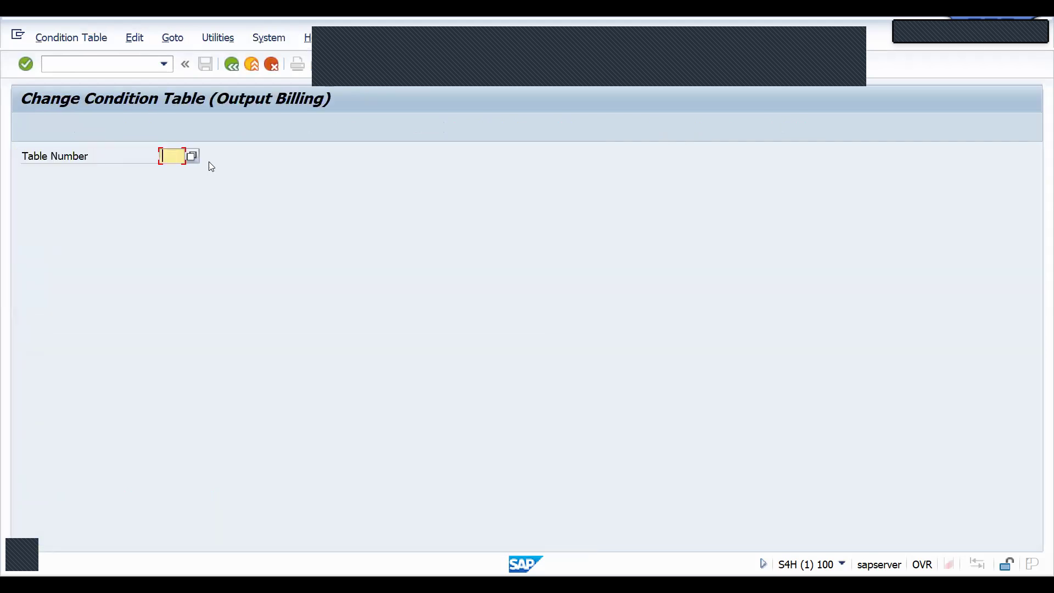
{"action": "left_click", "coordinate": [194, 156]}
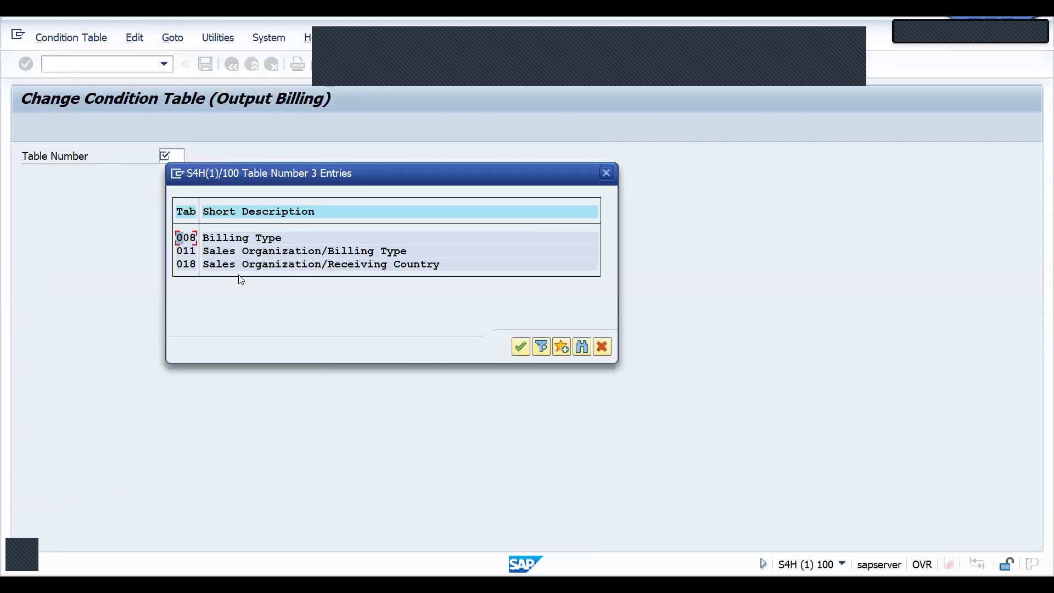
{"action": "double_click", "coordinate": [225, 251]}
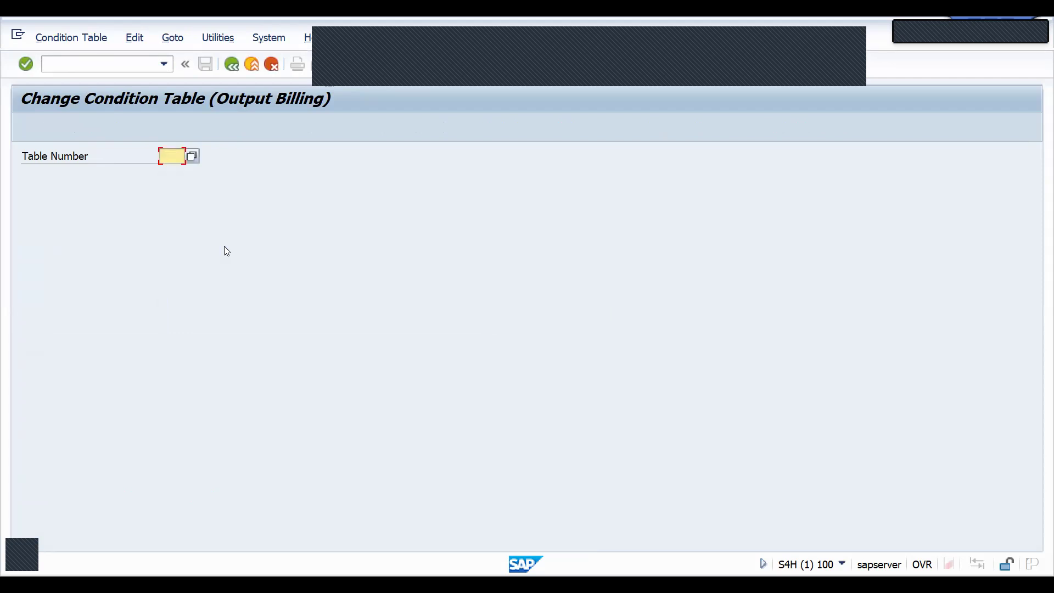
{"action": "key", "text": "Escape"}
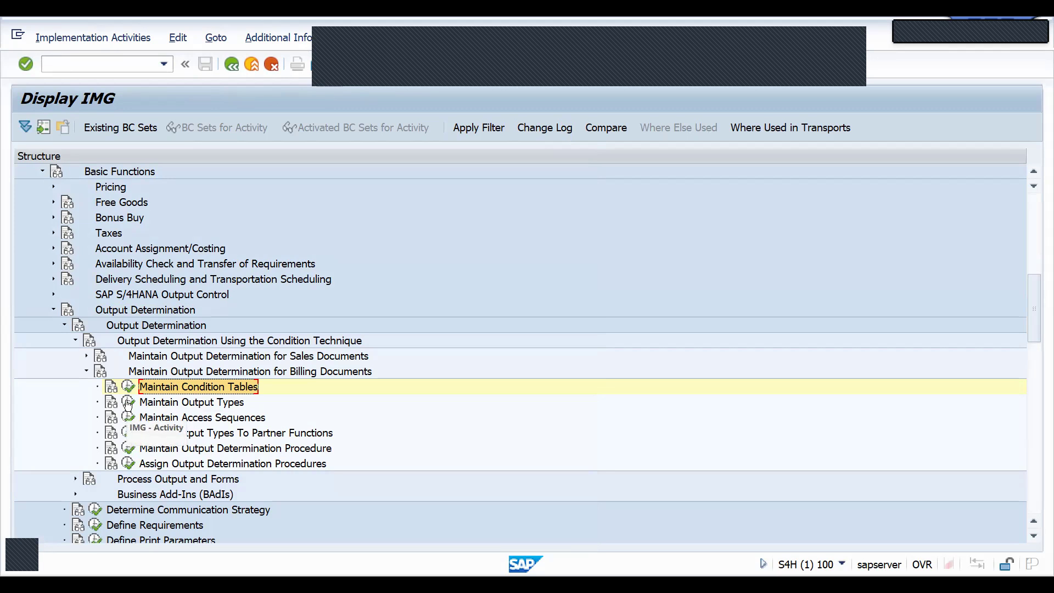
Examine the details of output type ZRD1 in Maintain Output Types and return to the implementation guide.
{"action": "left_click", "coordinate": [127, 401]}
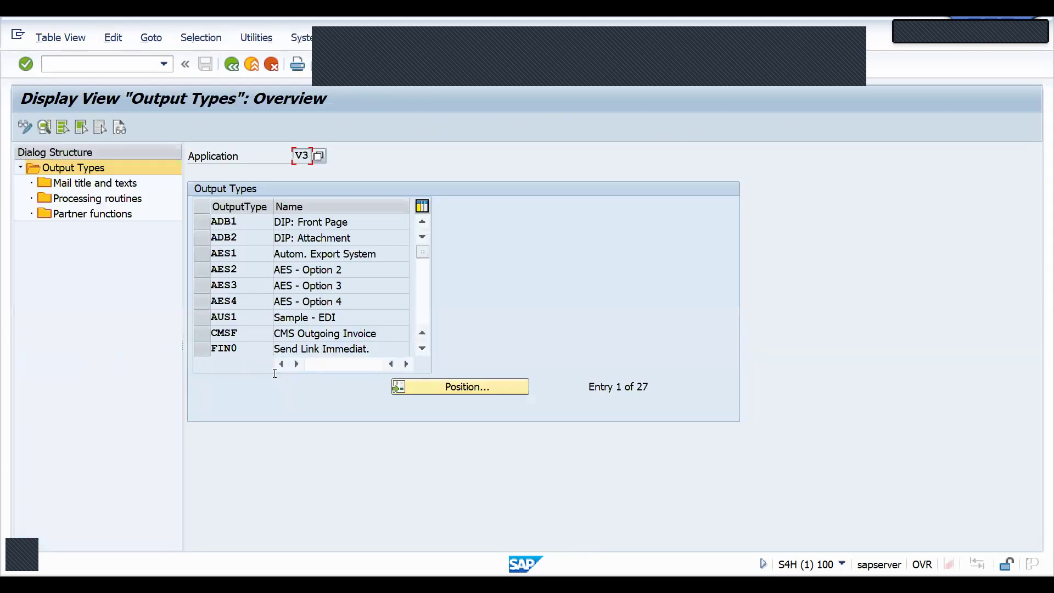
{"action": "left_click", "coordinate": [475, 387]}
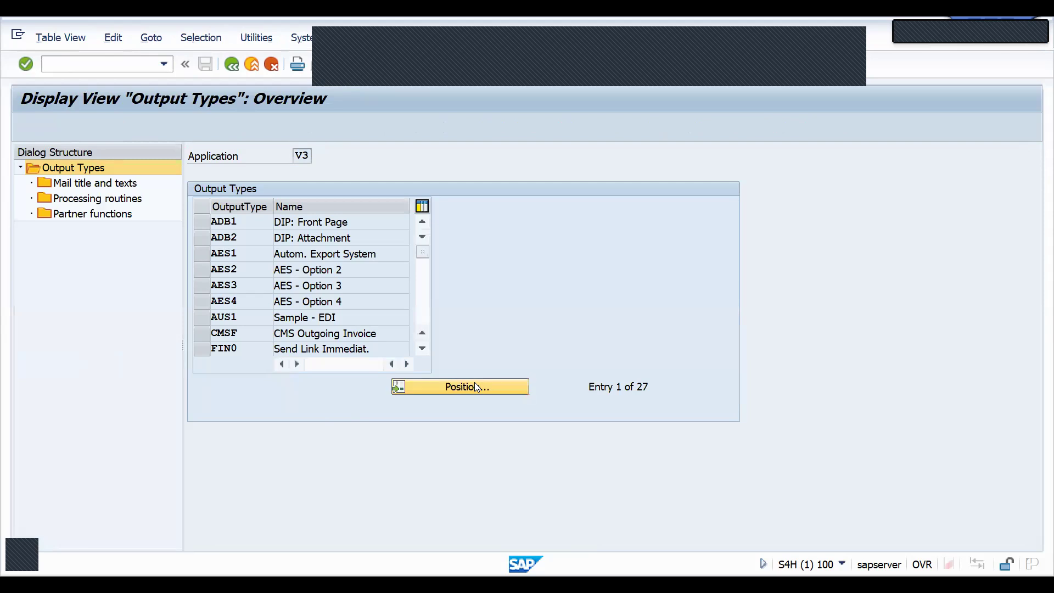
{"action": "type", "text": "ZDR1"}
{"action": "key", "text": "Return"}
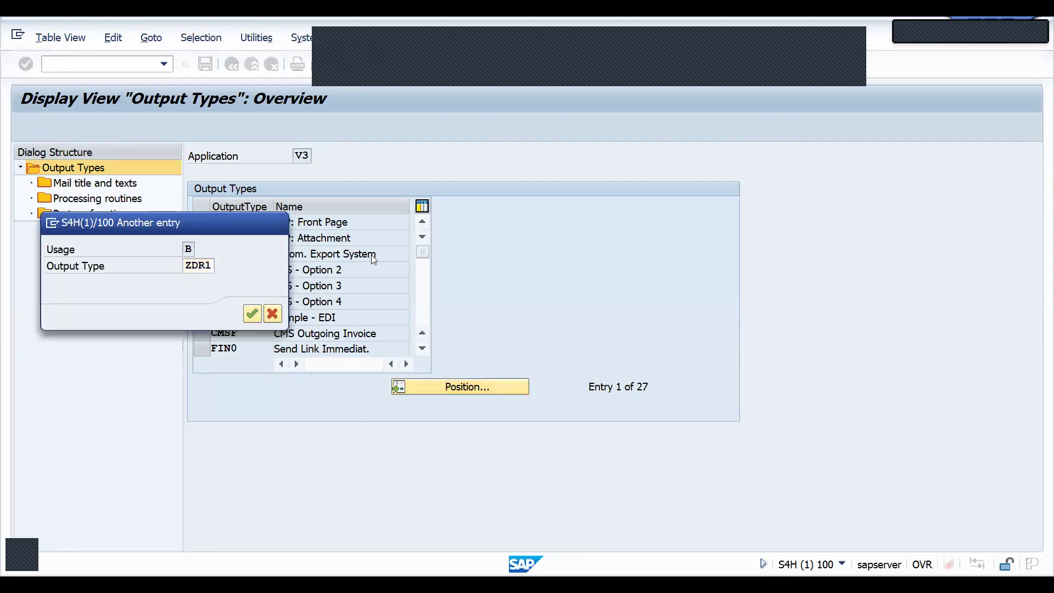
{"action": "double_click", "coordinate": [247, 222]}
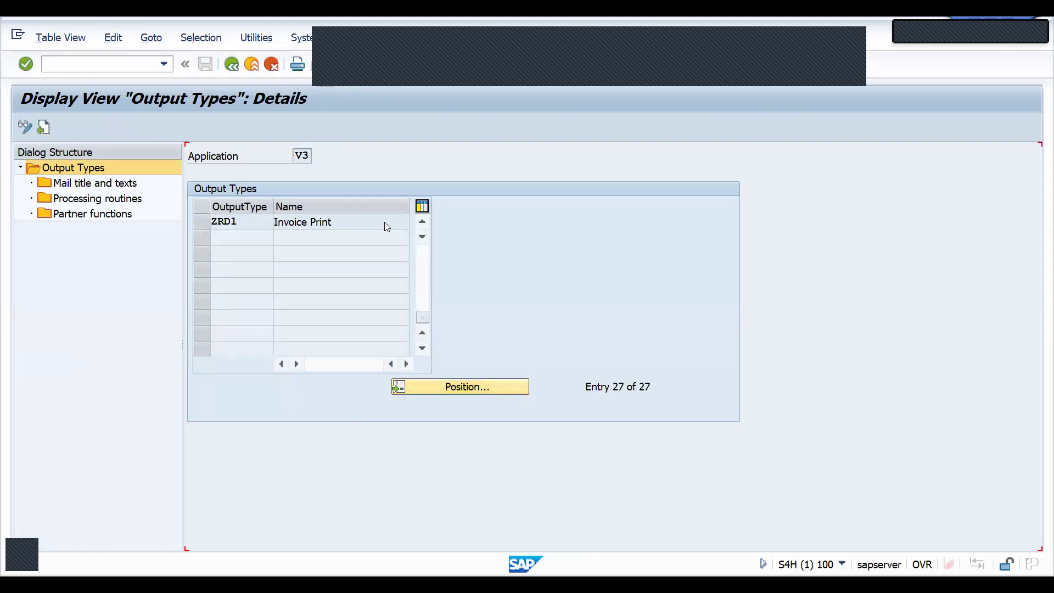
{"action": "key", "text": "F3"}
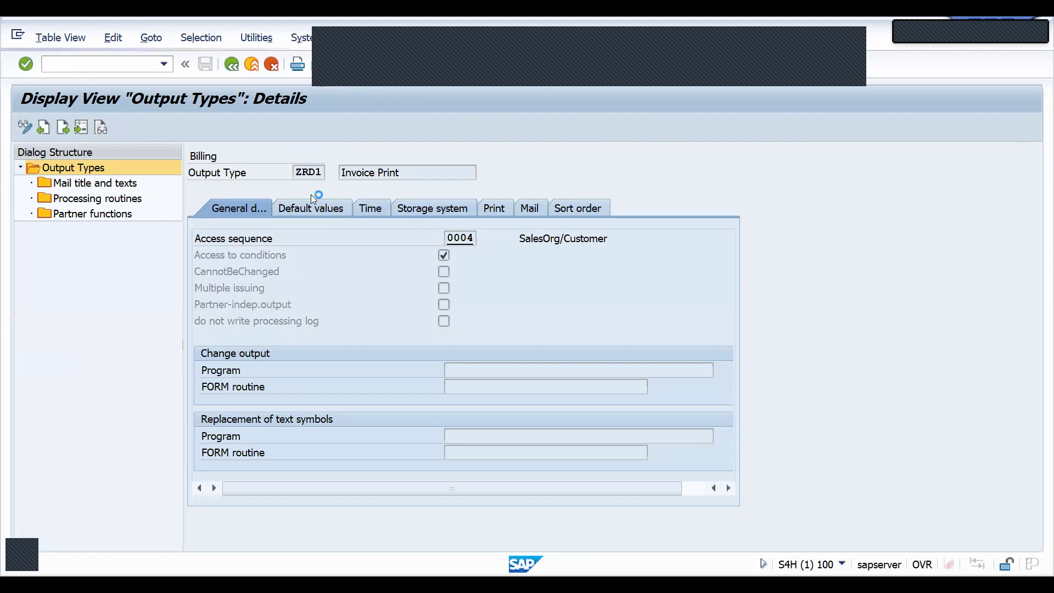
{"action": "key", "text": "F3"}
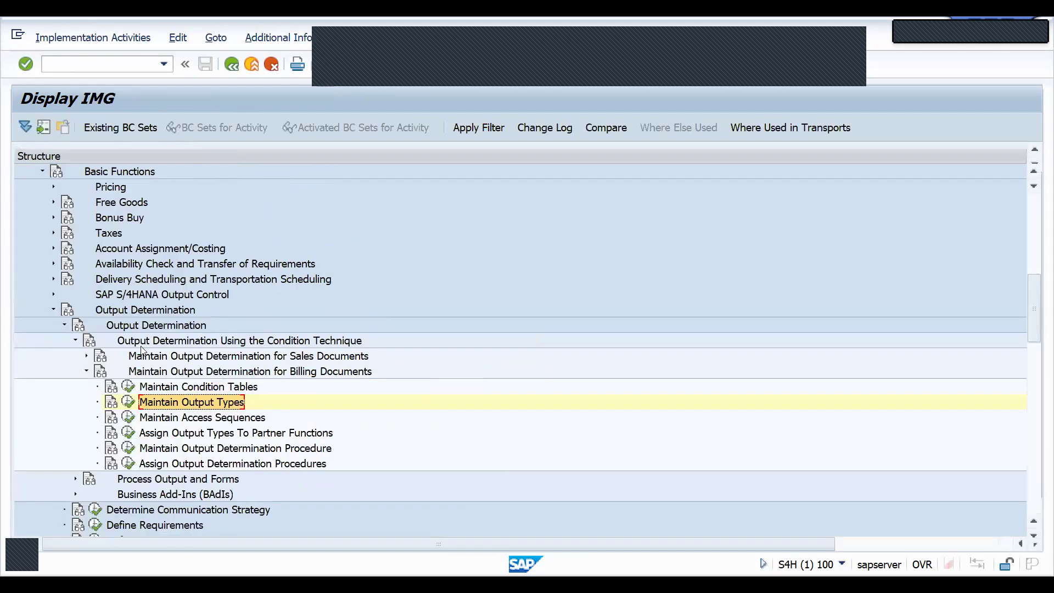
Open the accesses of access sequence 0004 (SalesOrg/Customer) in Maintain Access Sequences.
{"action": "left_click", "coordinate": [130, 418]}
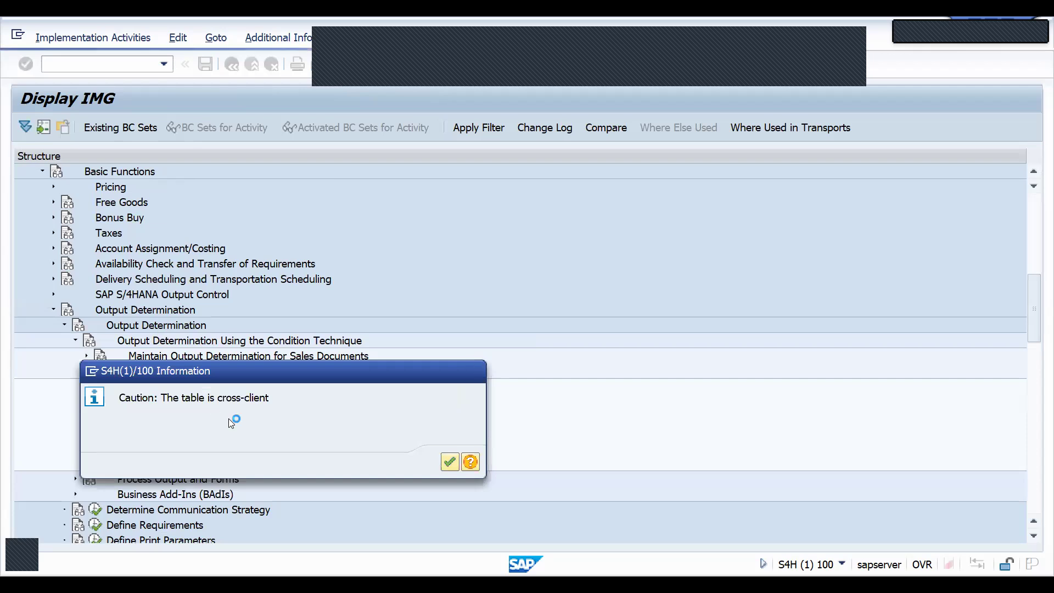
{"action": "key", "text": "Return"}
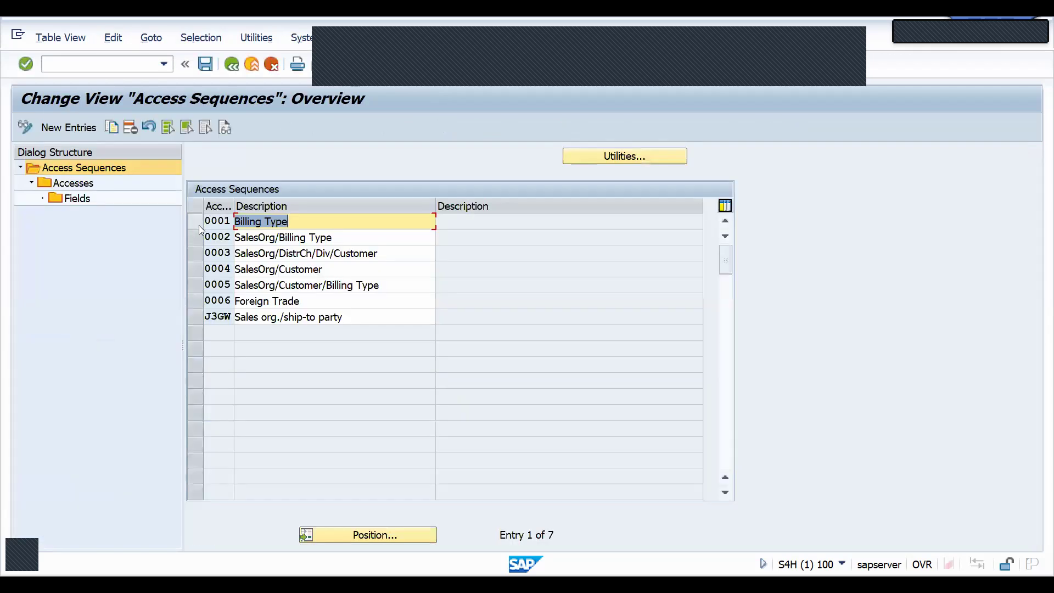
{"action": "left_click", "coordinate": [199, 268]}
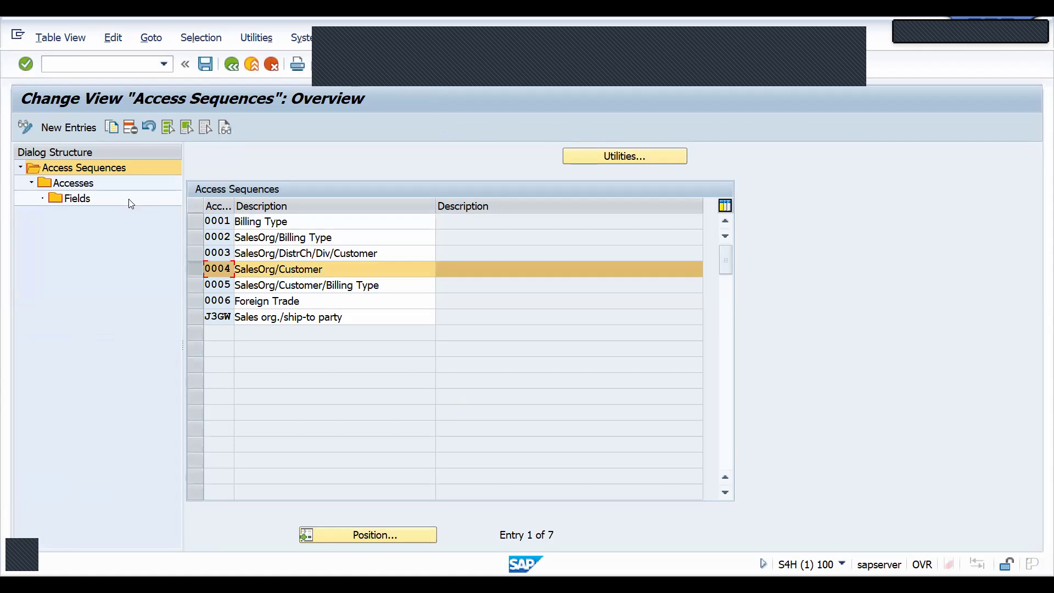
{"action": "double_click", "coordinate": [88, 185]}
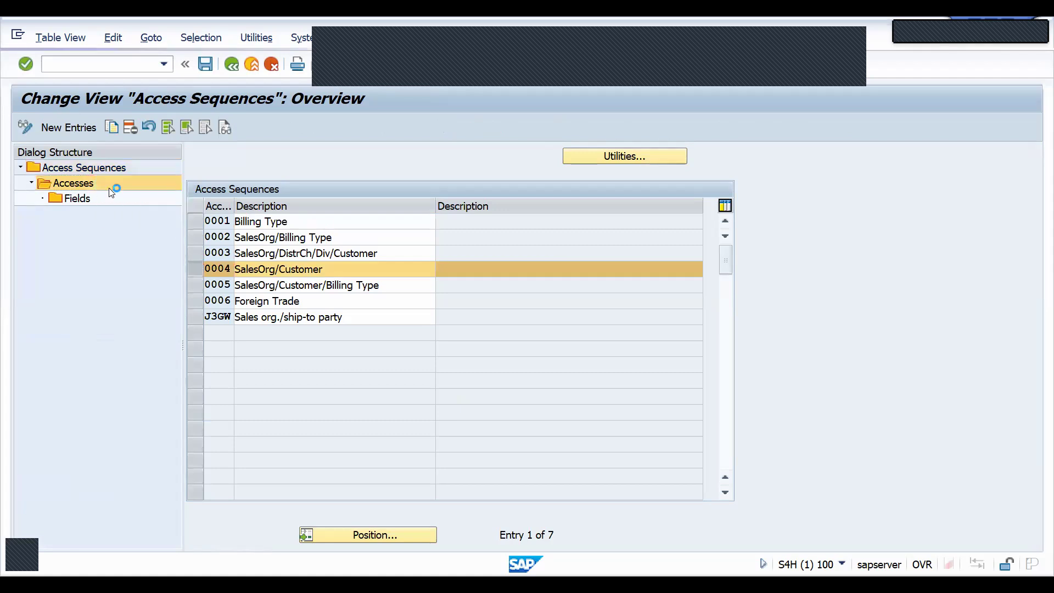
Add a new access numbered 20 with condition table 008 (Billing Type) to access sequence 0004.
{"action": "left_click", "coordinate": [65, 131]}
{"action": "type", "text": "20"}
{"action": "key", "text": "Tab"}
{"action": "type", "text": "000"}
{"action": "key", "text": "Return"}
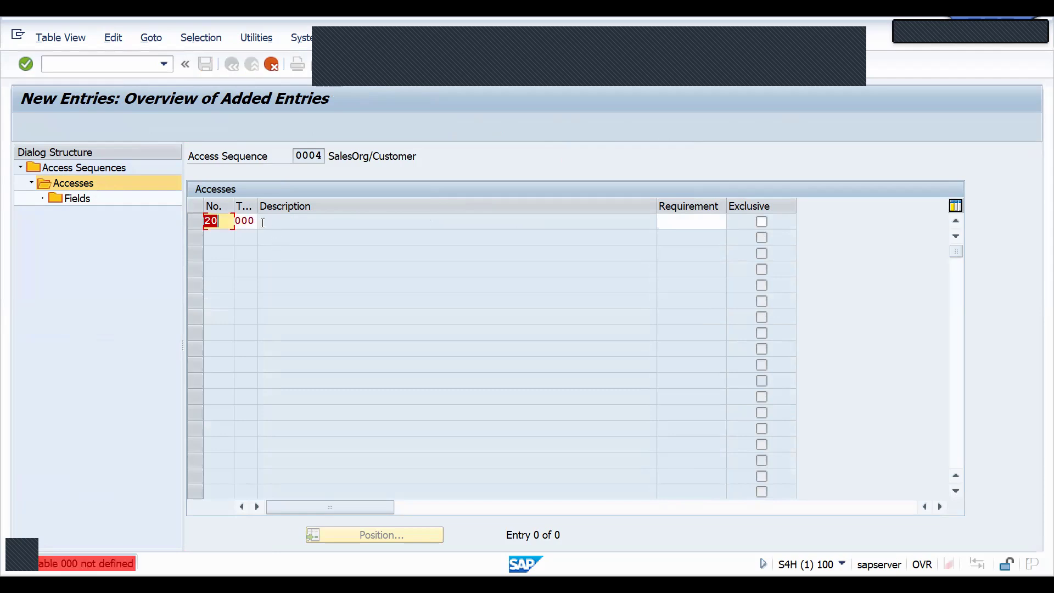
{"action": "left_click", "coordinate": [253, 222]}
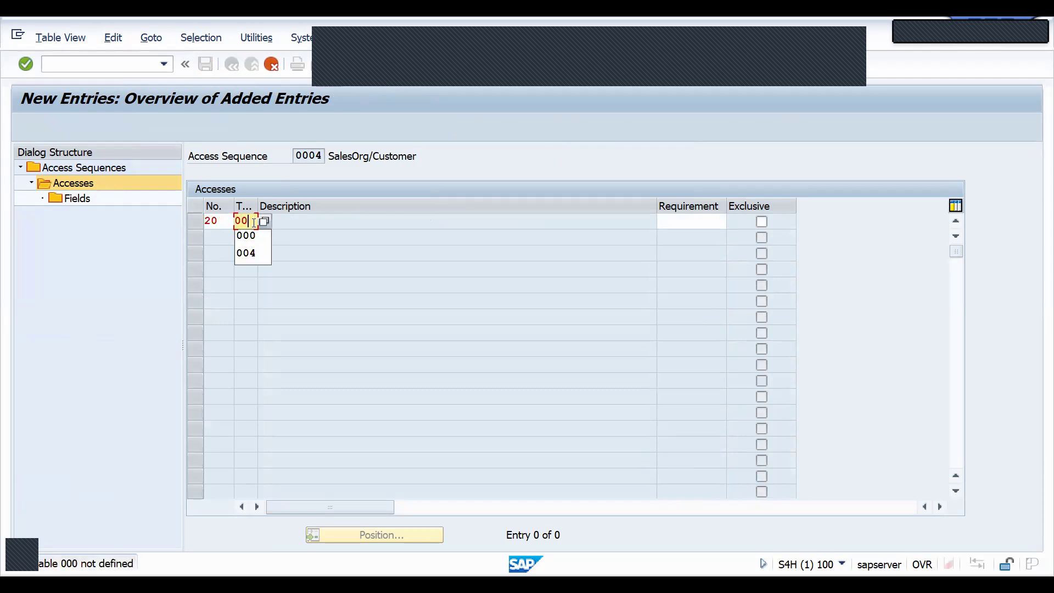
{"action": "type", "text": "8"}
{"action": "key", "text": "Return"}
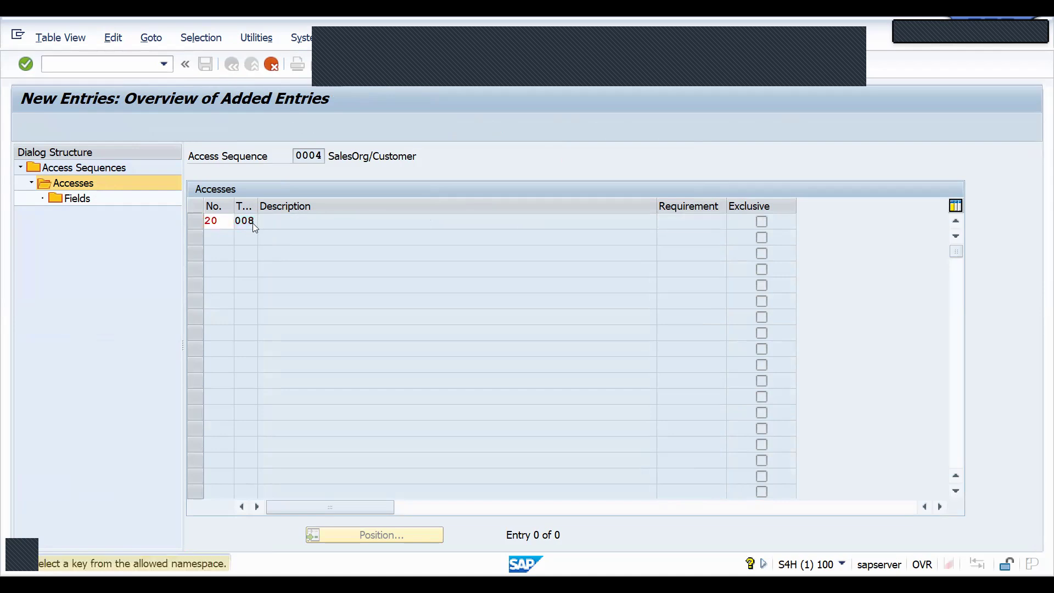
{"action": "key", "text": "Return"}
Accept the field assignment for access 20 with table 008 and mark the access as exclusive.
{"action": "left_click", "coordinate": [196, 220]}
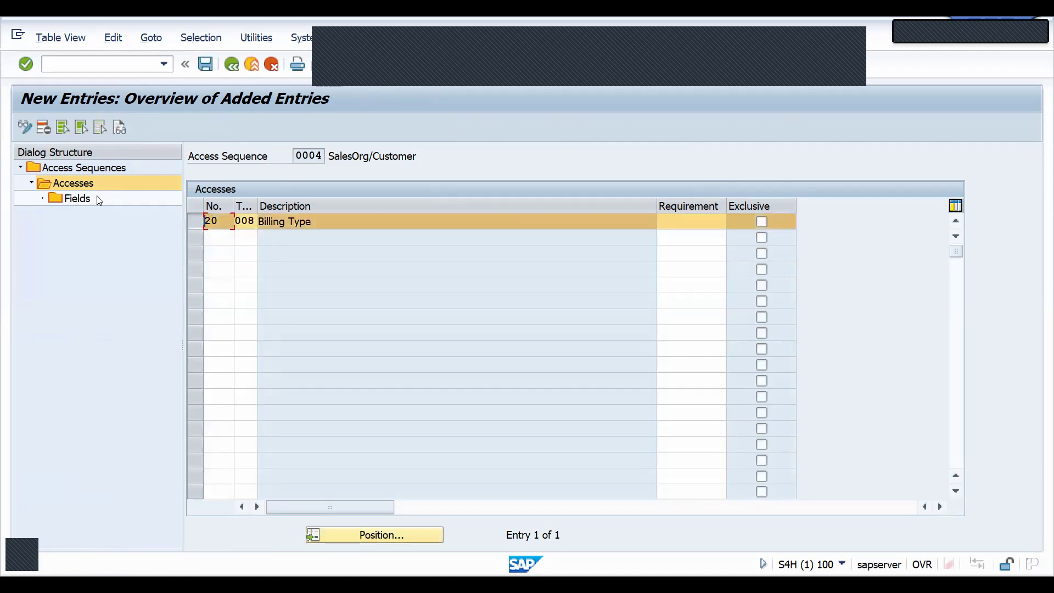
{"action": "double_click", "coordinate": [74, 198]}
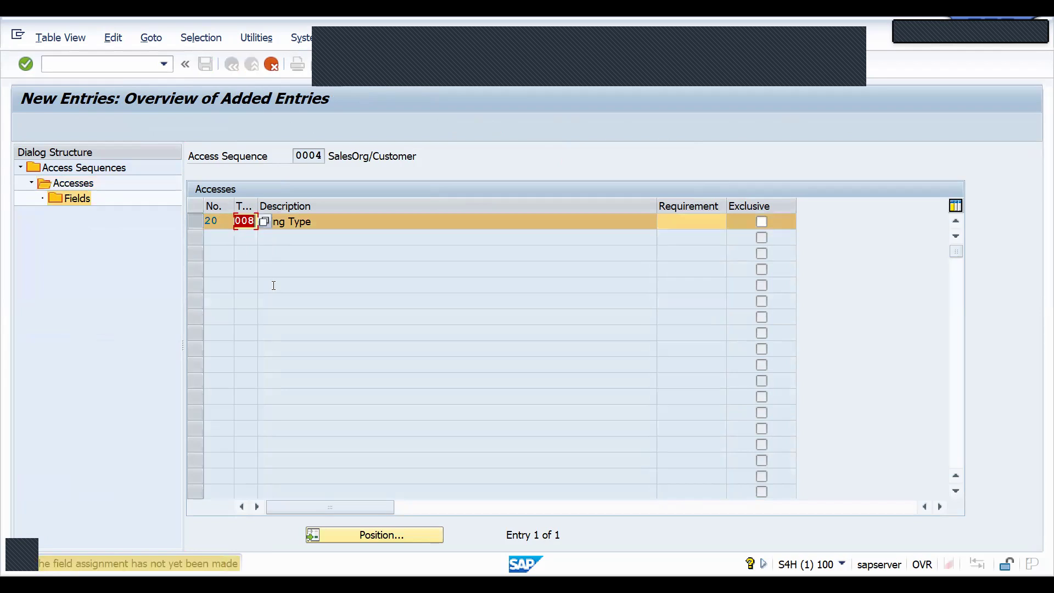
{"action": "key", "text": "Return"}
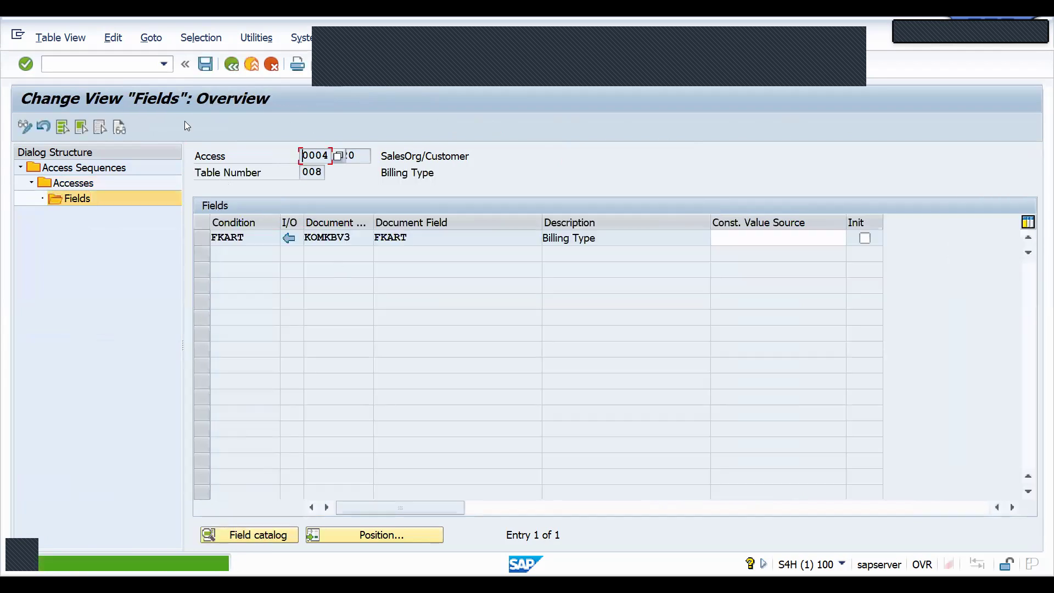
{"action": "left_click", "coordinate": [231, 65]}
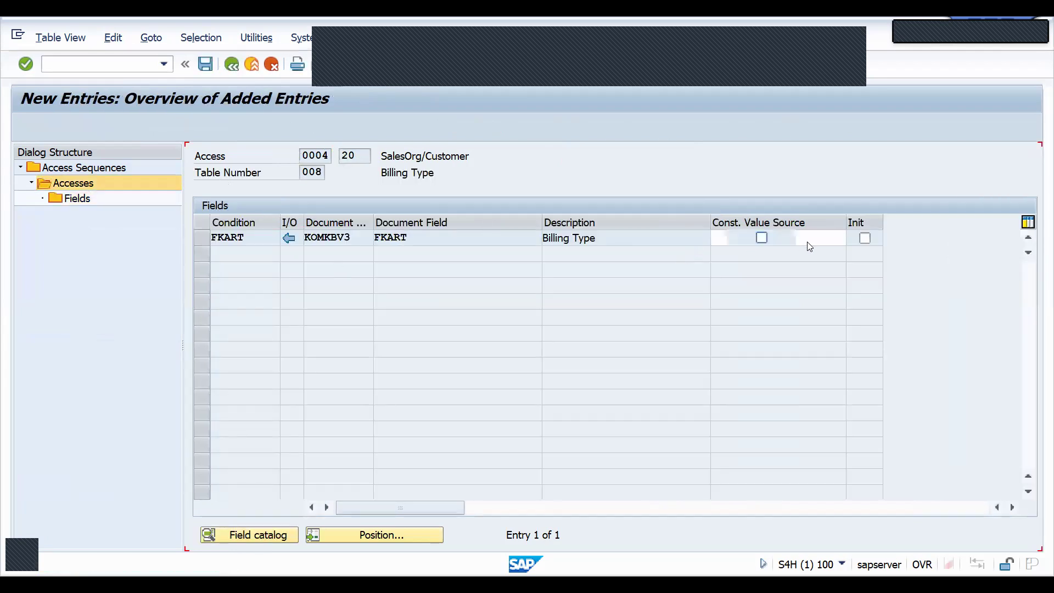
{"action": "left_click", "coordinate": [762, 222]}
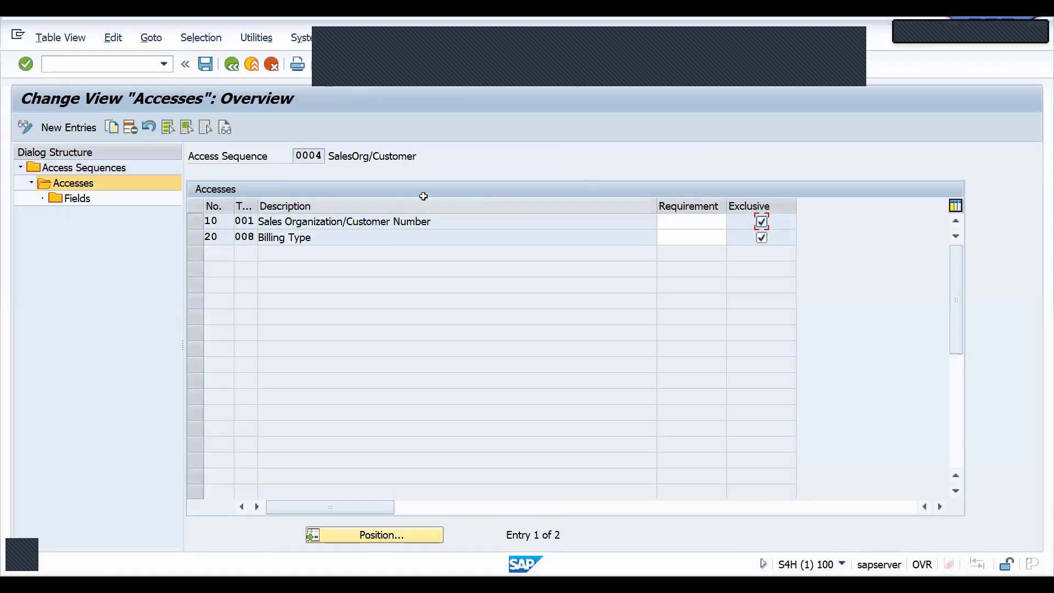
Save the access sequence and start creating ZRD1 condition records in transaction VV31 with the Billing Type key combination.
{"action": "left_click", "coordinate": [202, 67]}
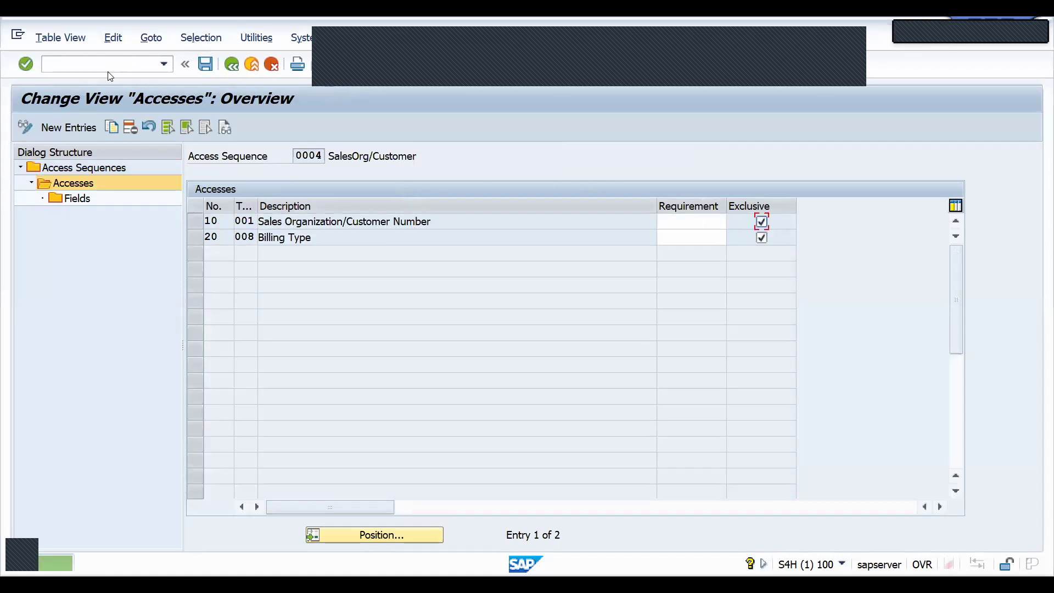
{"action": "type", "text": "/NVV31"}
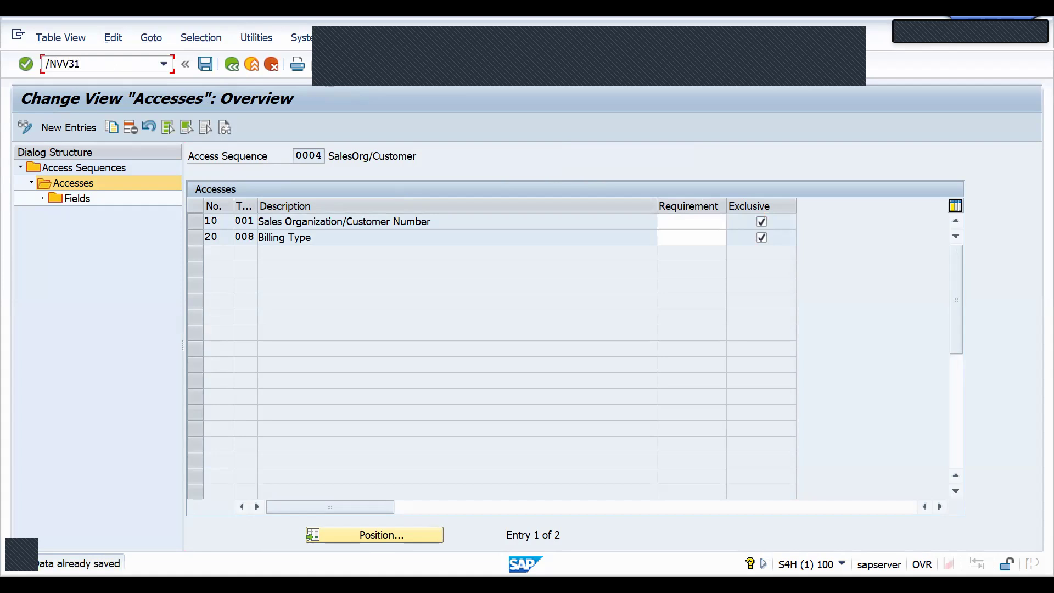
{"action": "key", "text": "Return"}
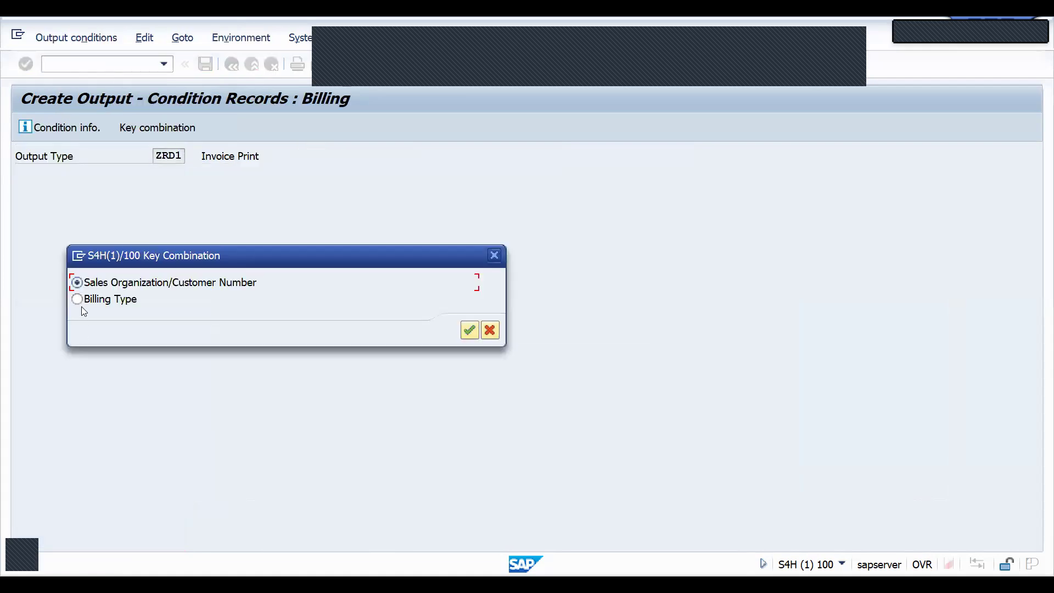
{"action": "left_click", "coordinate": [77, 299]}
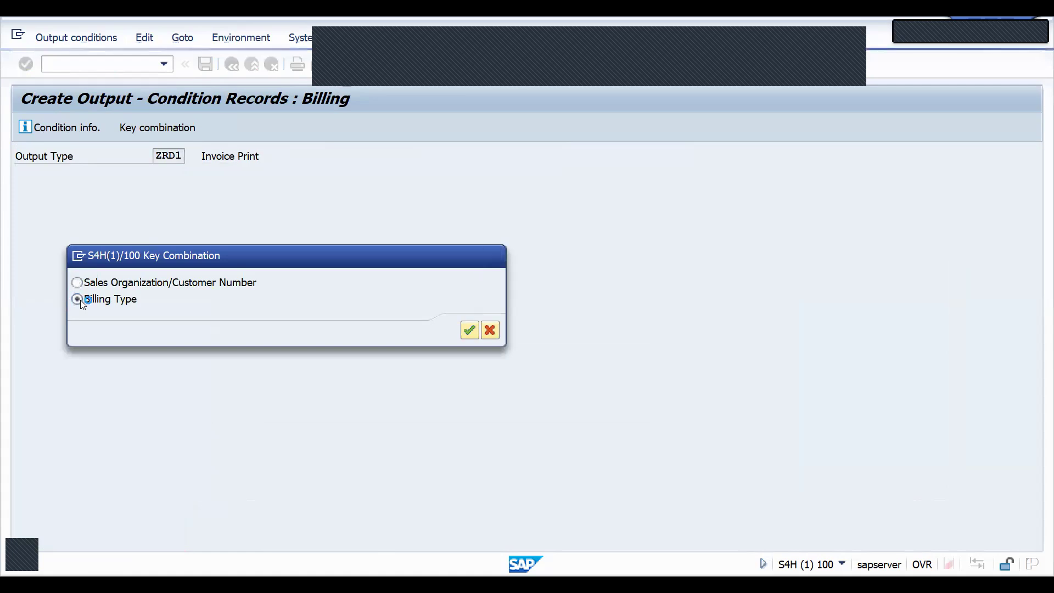
{"action": "key", "text": "Return"}
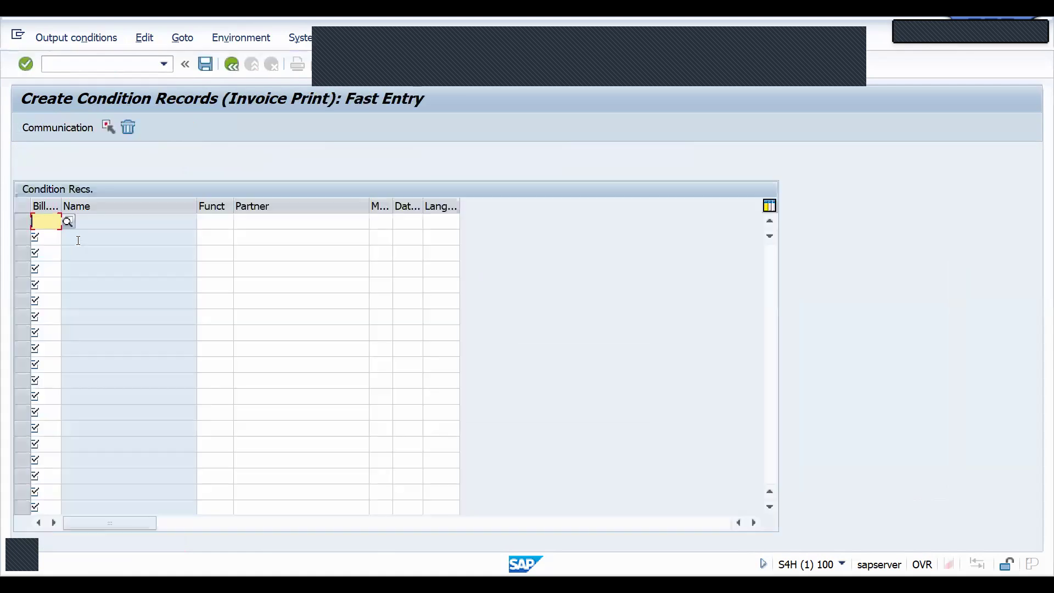
Enter a condition record for billing type F2 and set its date/time option to 4.
{"action": "type", "text": "F2"}
{"action": "key", "text": "Return"}
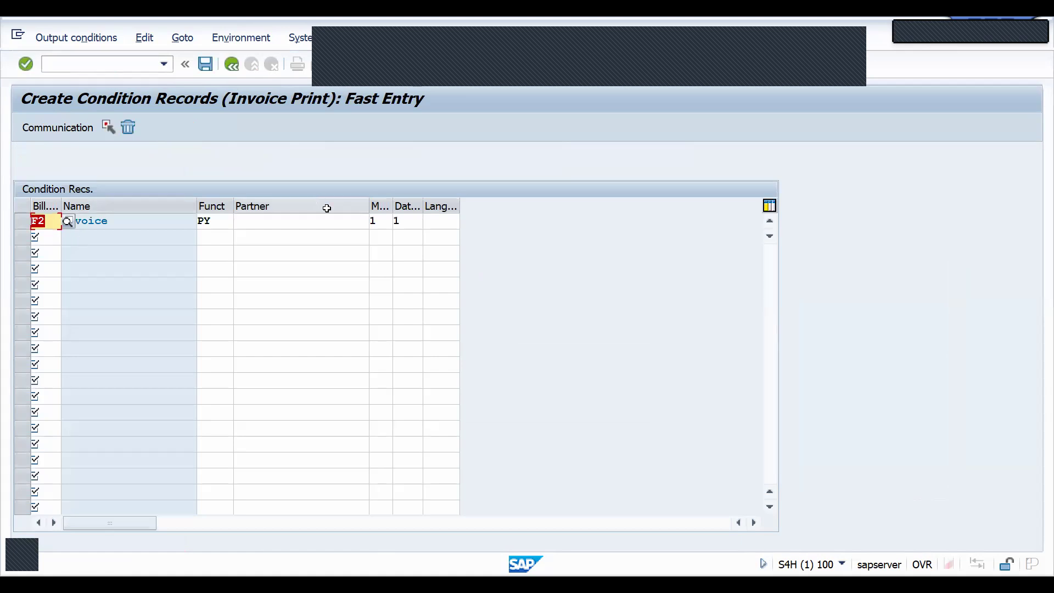
{"action": "left_click", "coordinate": [416, 222]}
{"action": "type", "text": "4"}
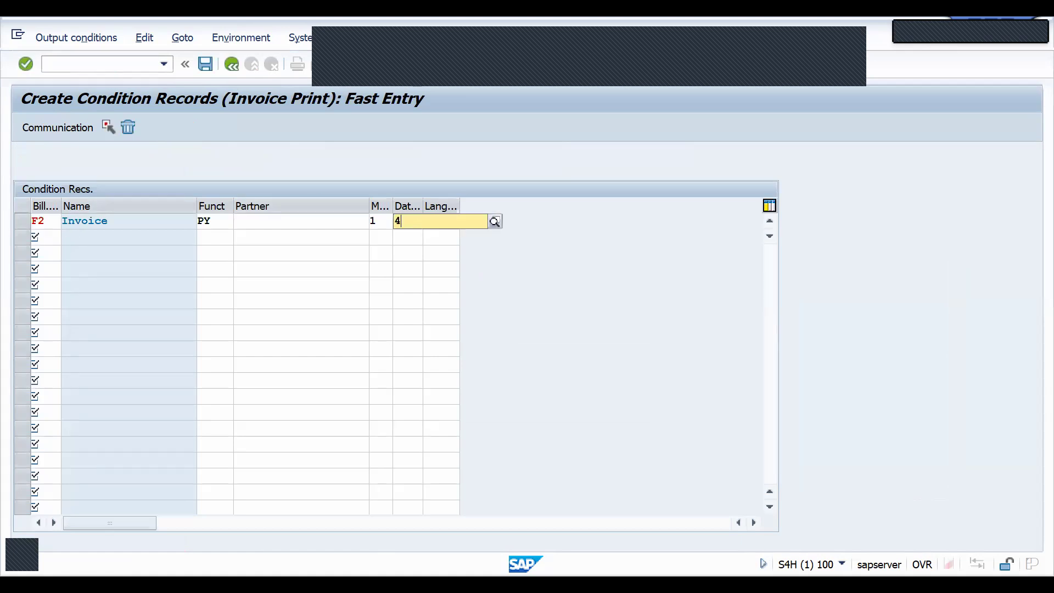
Set the F2 record's communication to output device LP01, 2 messages, print immediately and storage mode Print and archive, and save it.
{"action": "left_click", "coordinate": [184, 221]}
{"action": "double_click", "coordinate": [178, 218]}
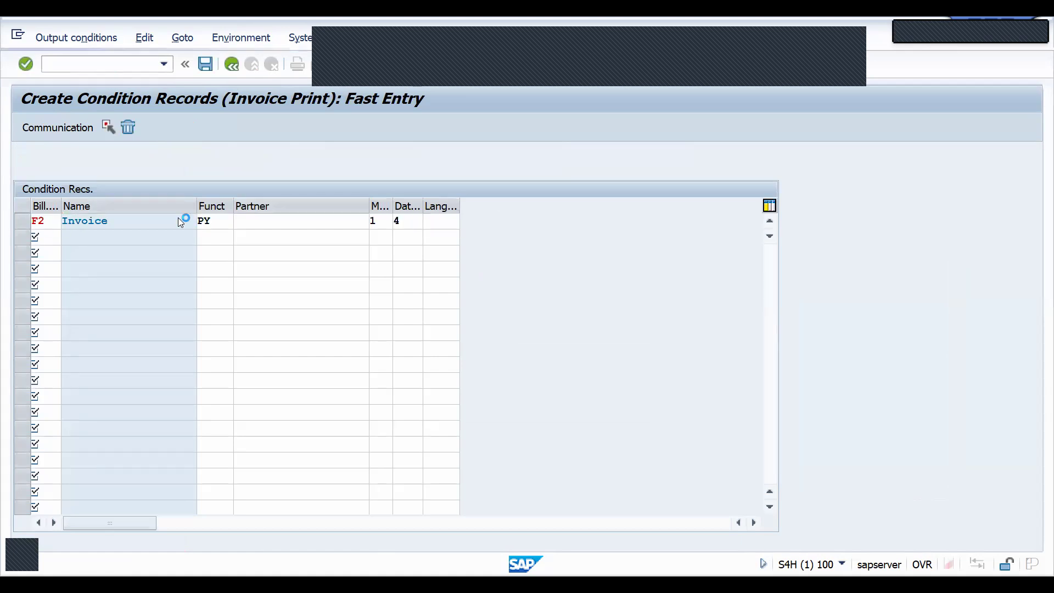
{"action": "key", "text": "Down"}
{"action": "key", "text": "Return"}
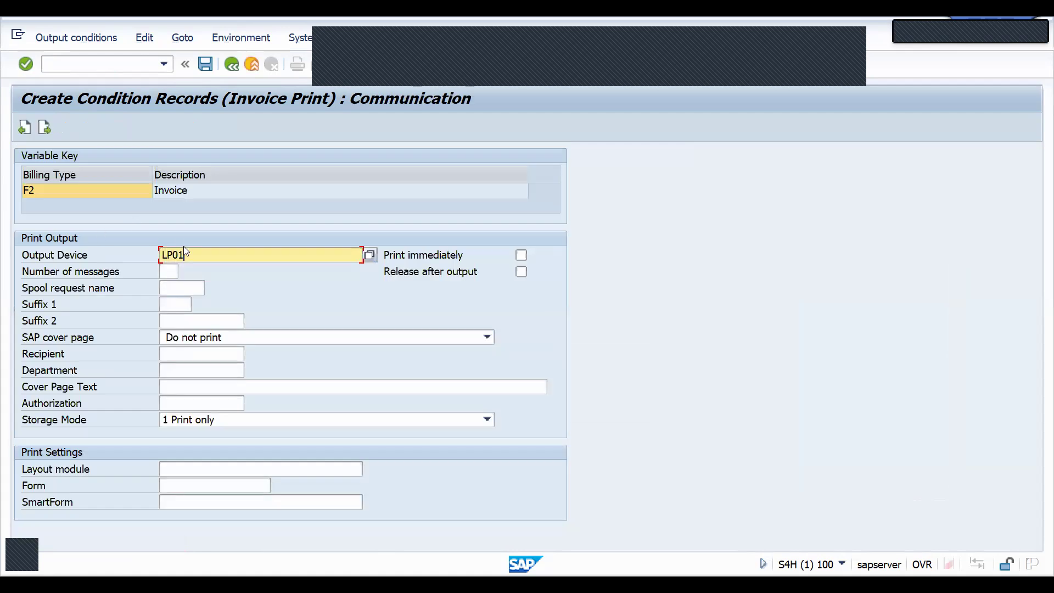
{"action": "key", "text": "Tab"}
{"action": "key", "text": "Down"}
{"action": "key", "text": "Return"}
{"action": "left_click", "coordinate": [522, 255]}
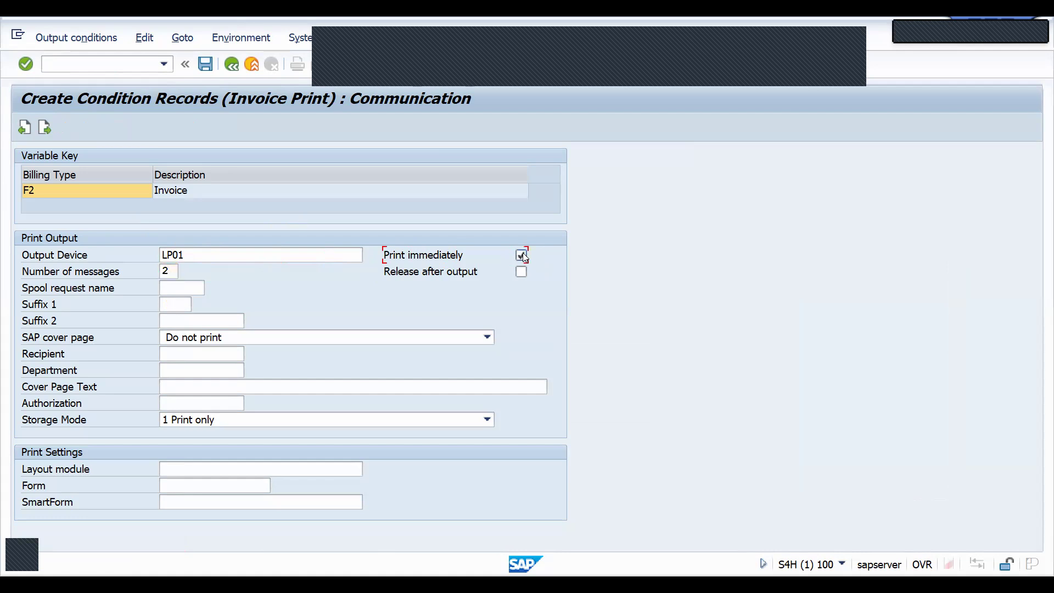
{"action": "left_click", "coordinate": [201, 422]}
{"action": "left_click", "coordinate": [181, 470]}
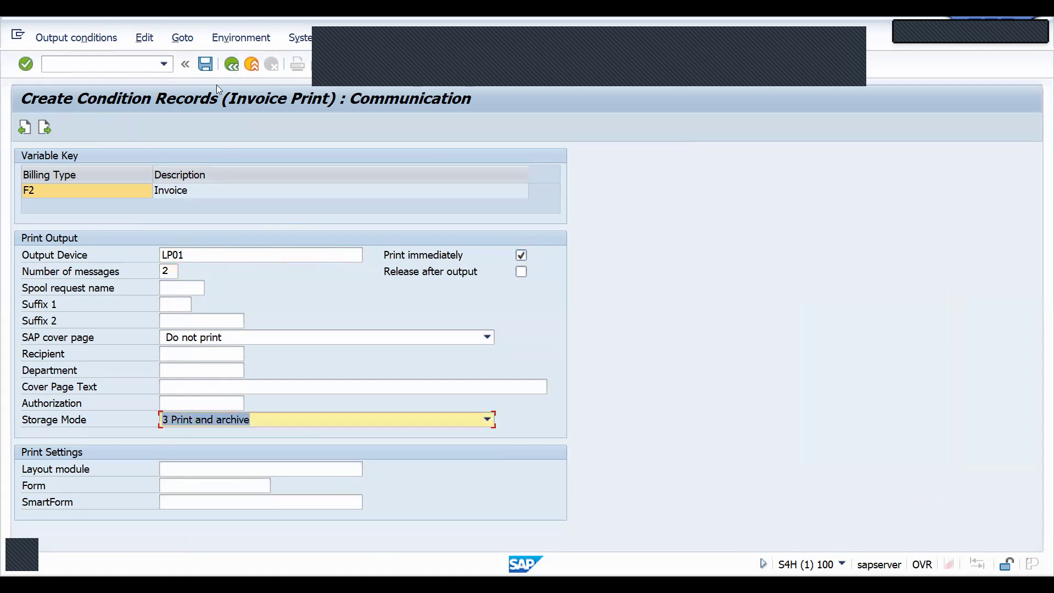
{"action": "left_click", "coordinate": [204, 65]}
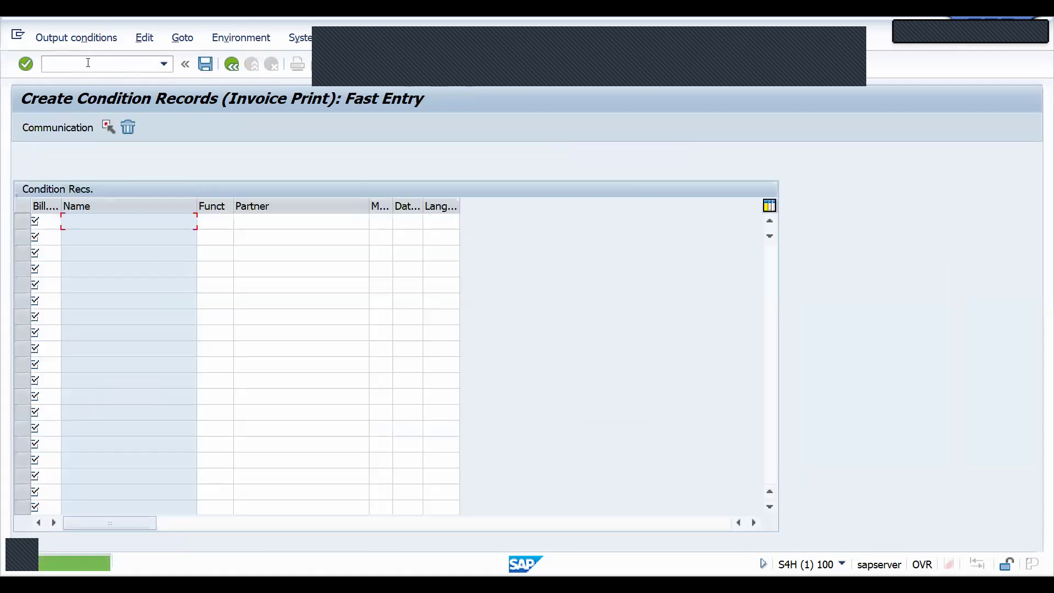
Create the billing document for the proposed delivery in transaction VF01 and open its header output.
{"action": "type", "text": "/NVF01"}
{"action": "key", "text": "Return"}
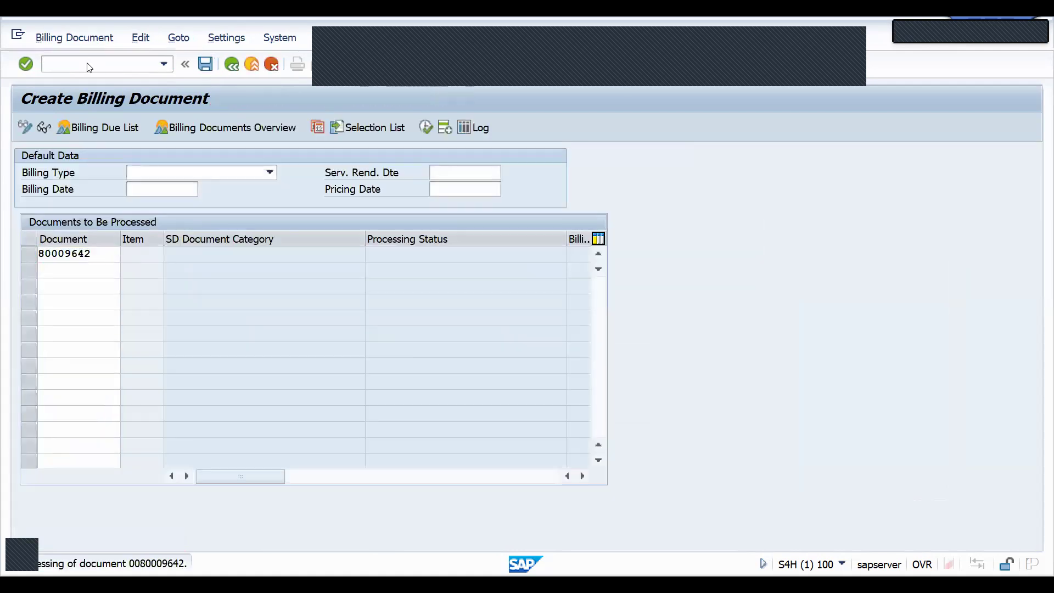
{"action": "key", "text": "Return"}
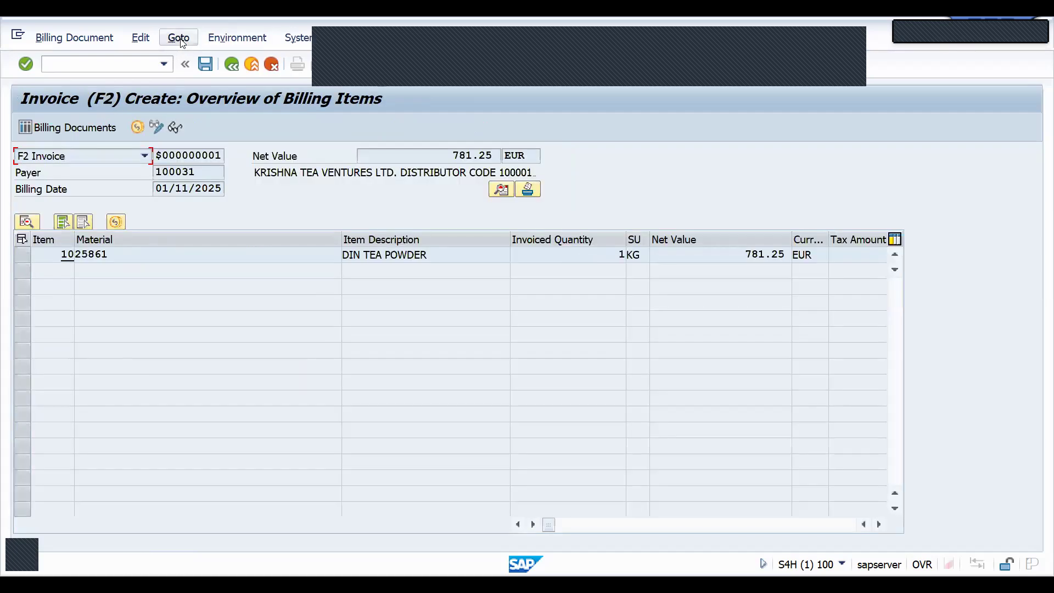
{"action": "left_click", "coordinate": [179, 37]}
{"action": "mouse_move", "coordinate": [218, 60]}
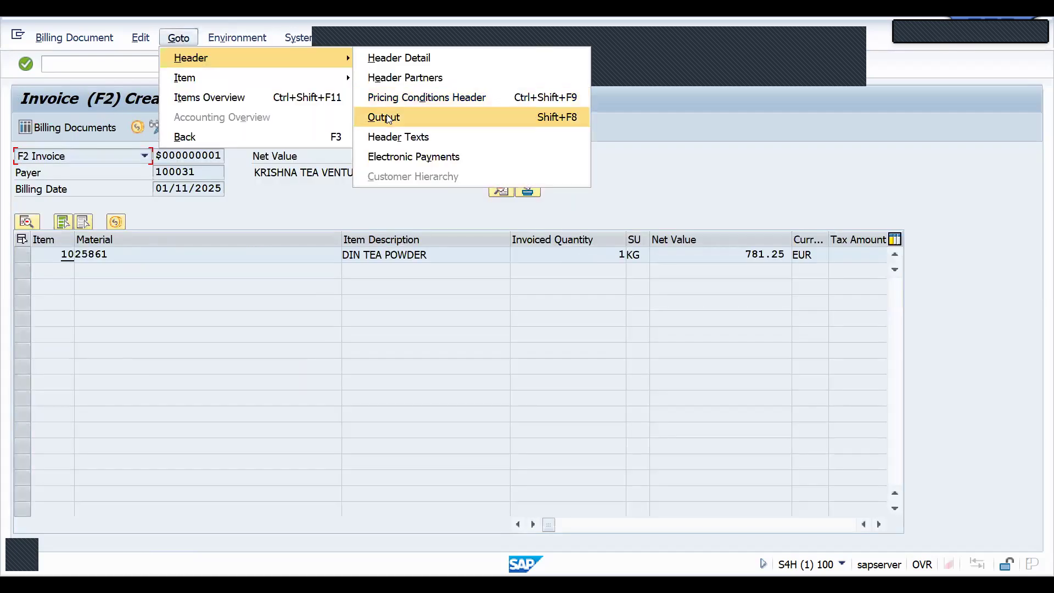
{"action": "left_click", "coordinate": [386, 118]}
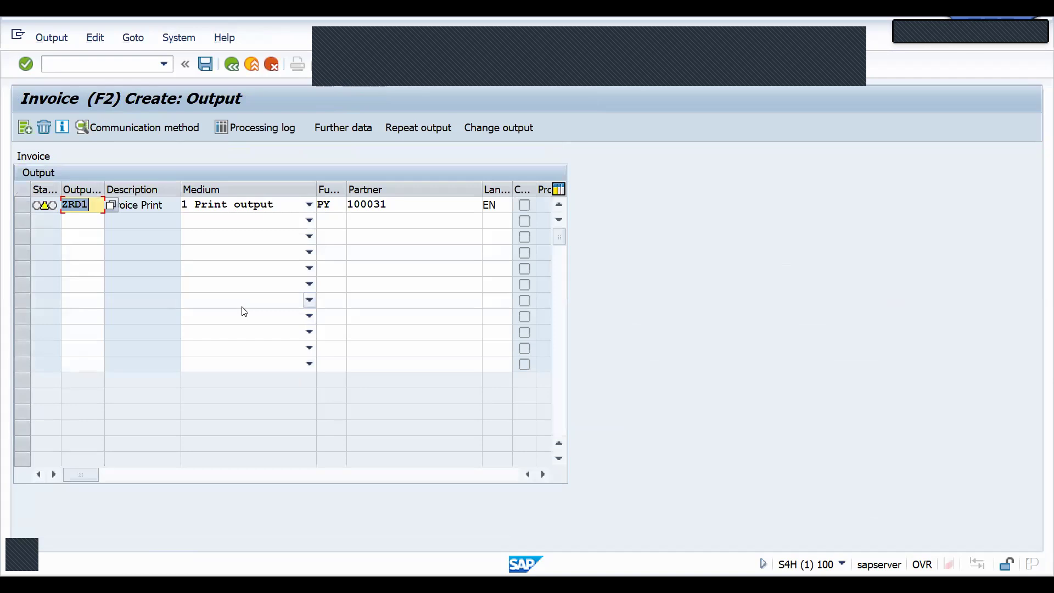
Examine the output determination analysis for ZRD1 under procedure ZBILLS down to the condition record, and return to the output overview.
{"action": "left_click", "coordinate": [19, 206]}
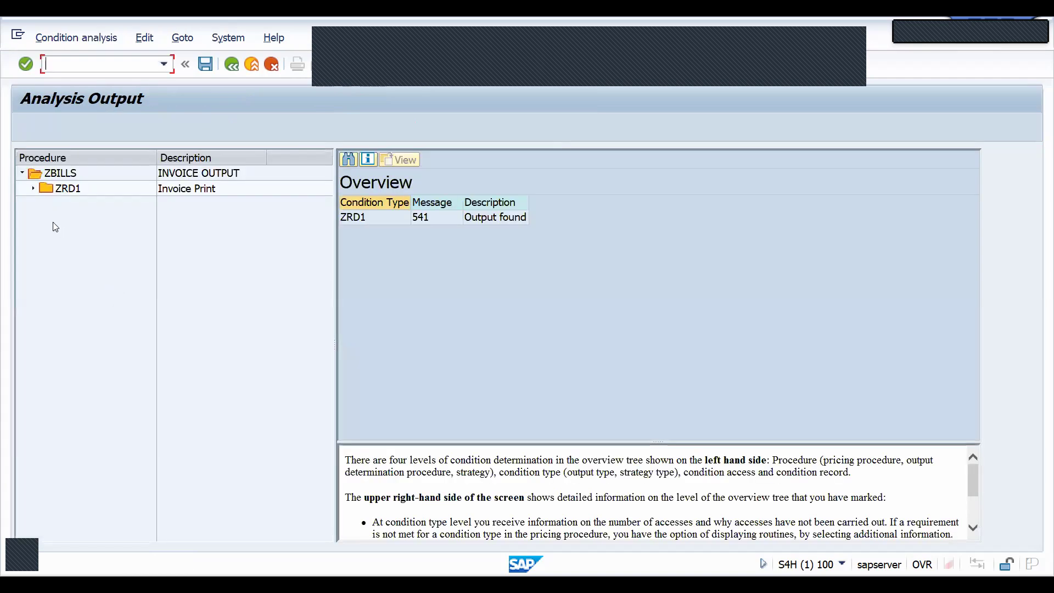
{"action": "left_click", "coordinate": [34, 189]}
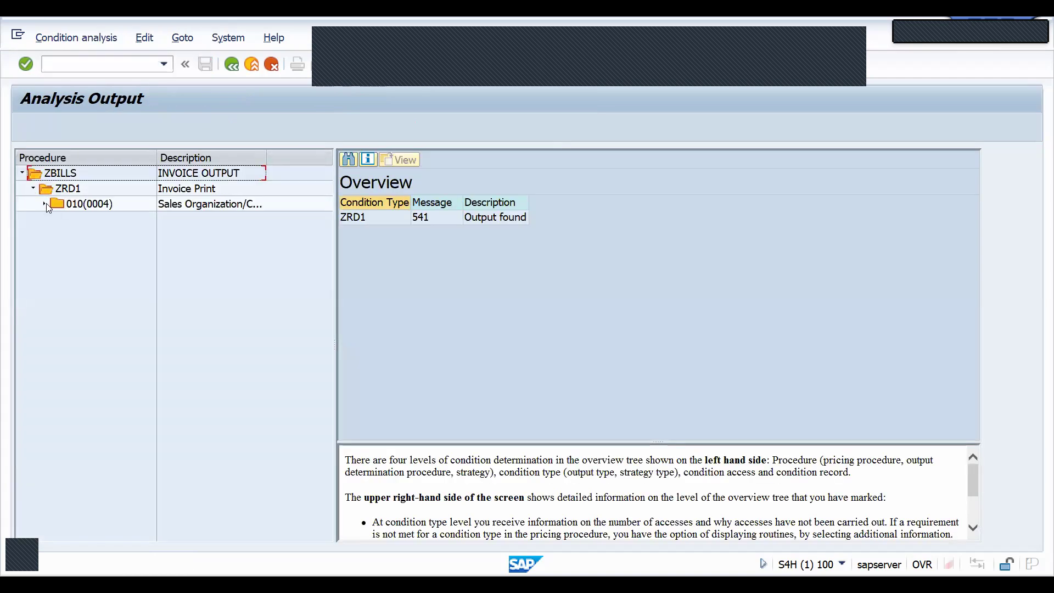
{"action": "left_click", "coordinate": [44, 204]}
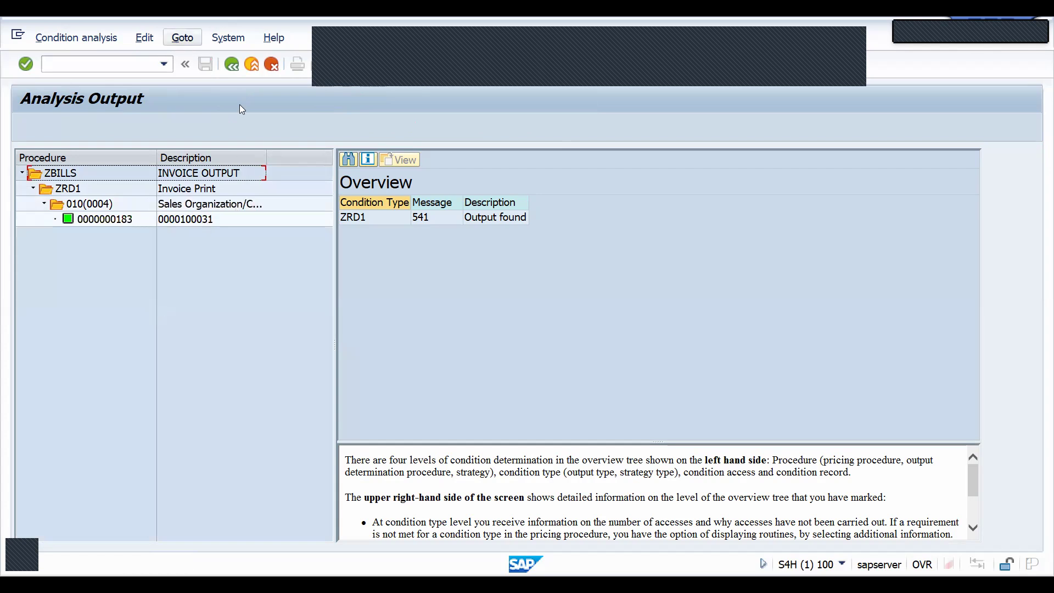
{"action": "left_click", "coordinate": [237, 66]}
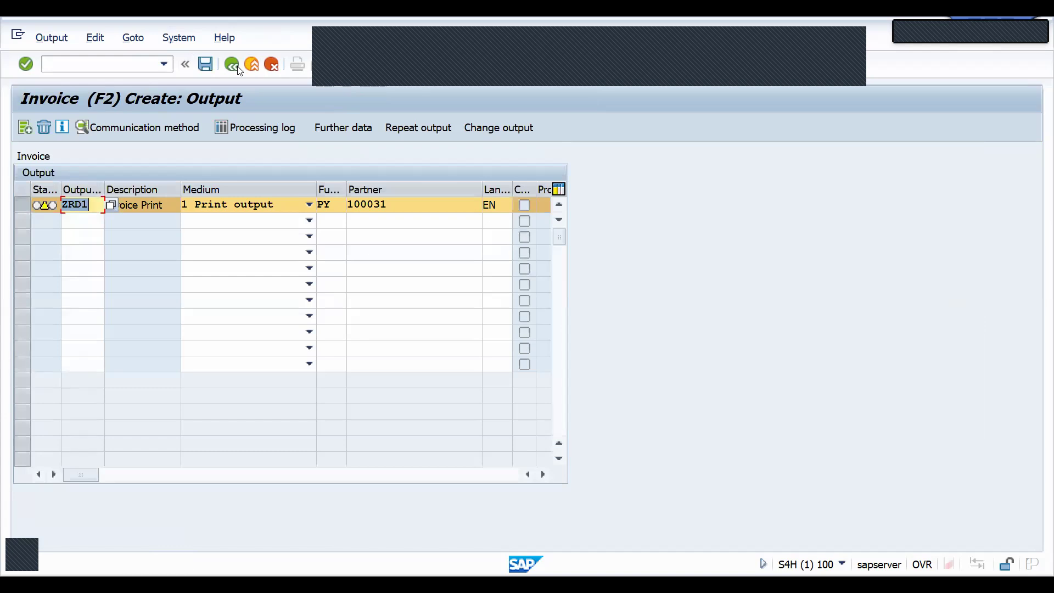
Save the F2 invoice and open it for changes in transaction VF02.
{"action": "left_click", "coordinate": [207, 66]}
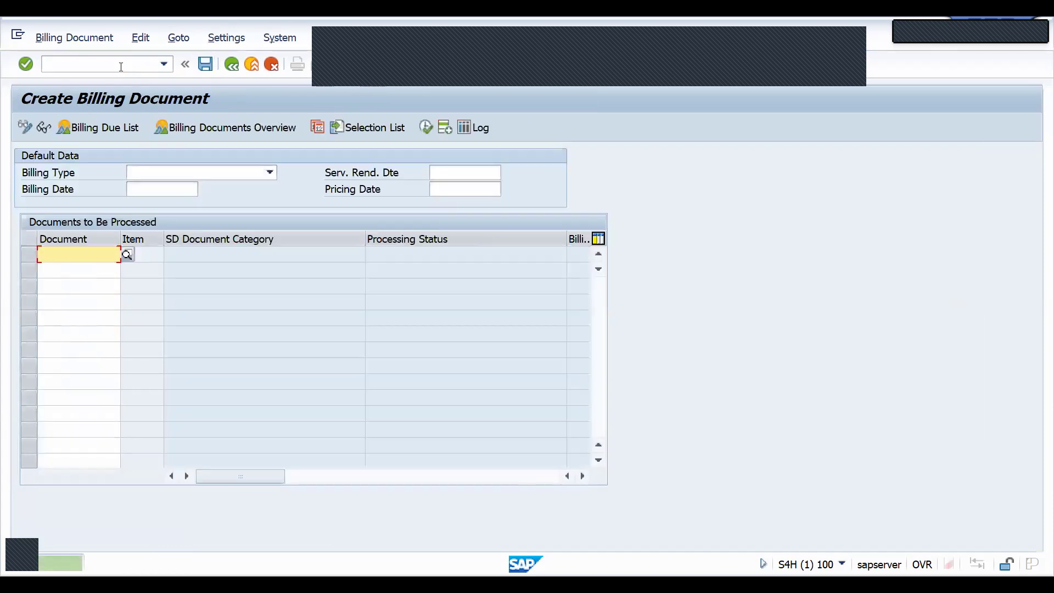
{"action": "left_click", "coordinate": [110, 64]}
{"action": "type", "text": "/NVF02"}
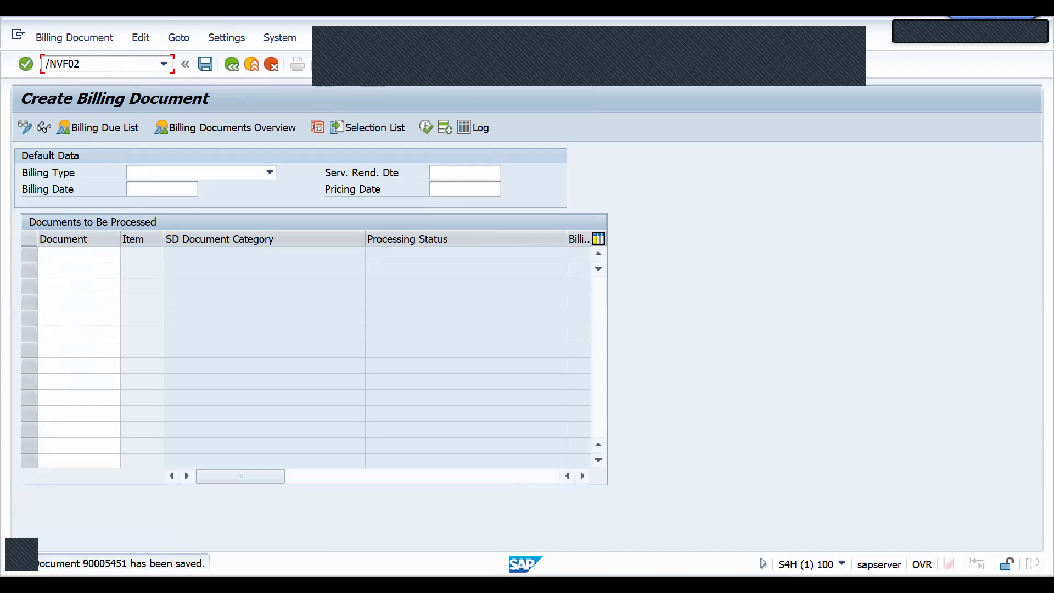
{"action": "key", "text": "Return"}
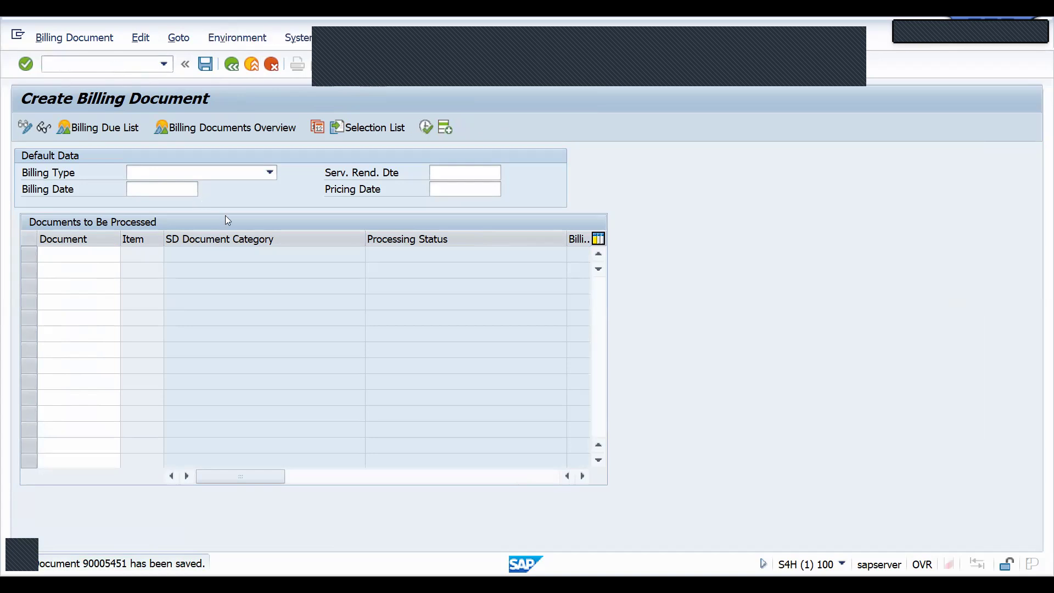
{"action": "key", "text": "Return"}
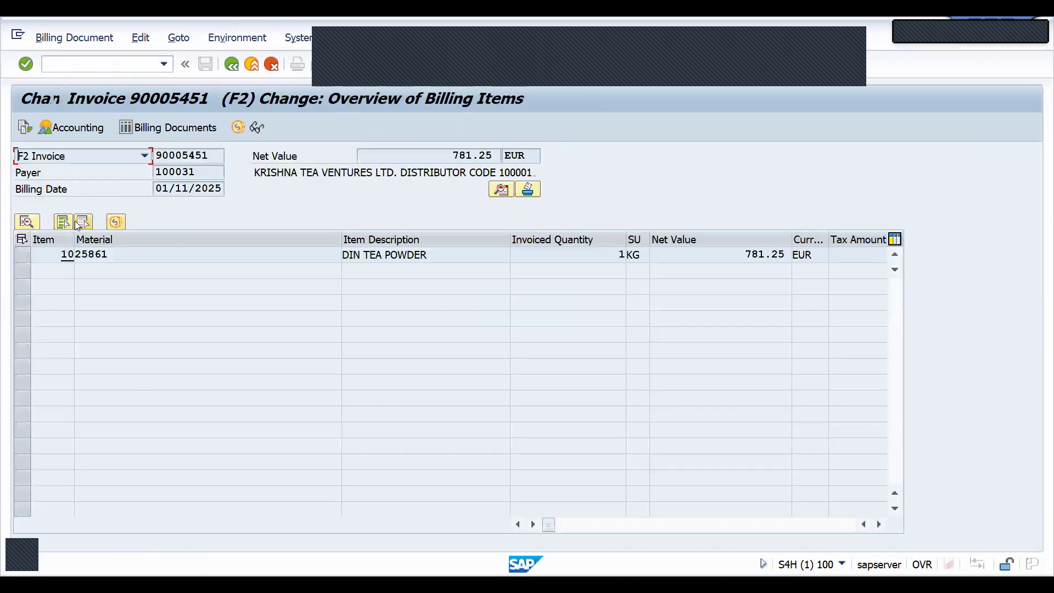
Issue output for the saved billing document and preview the ZRD1 Invoice Print message, allowing creation of the PDF file.
{"action": "left_click", "coordinate": [232, 64]}
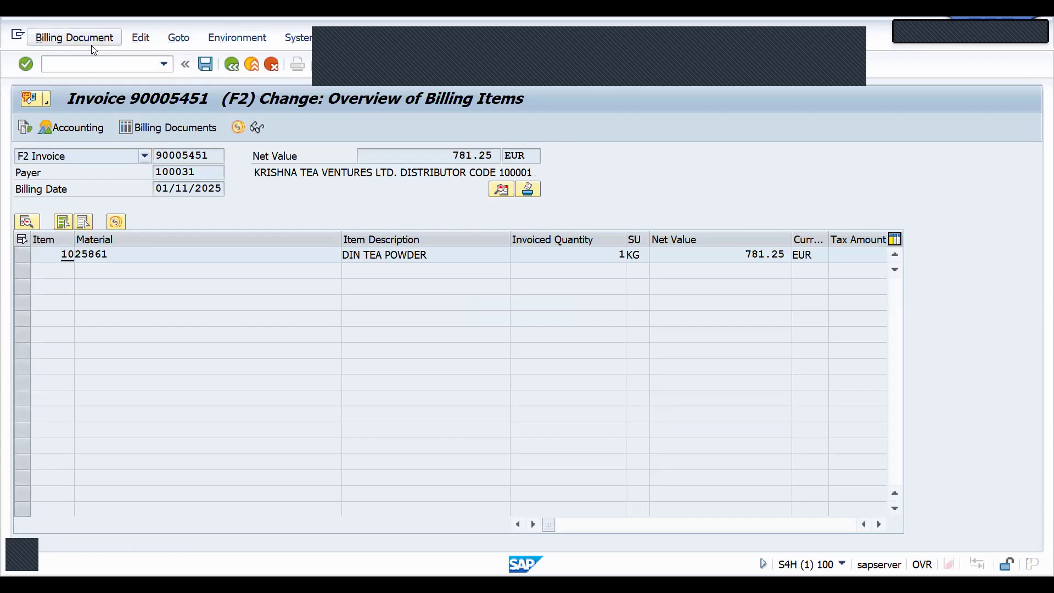
{"action": "left_click", "coordinate": [65, 42]}
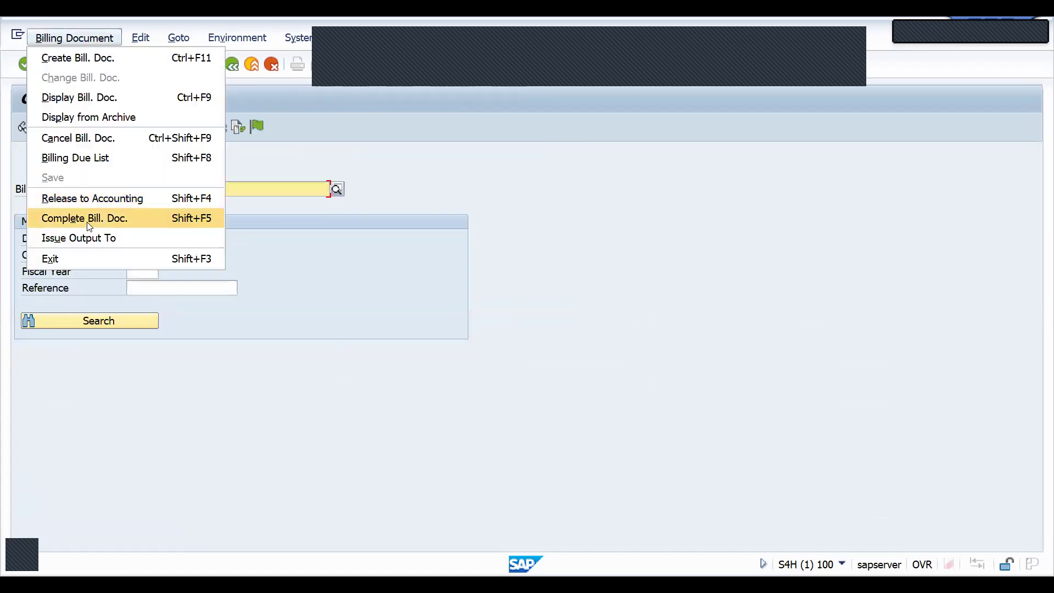
{"action": "left_click", "coordinate": [87, 238]}
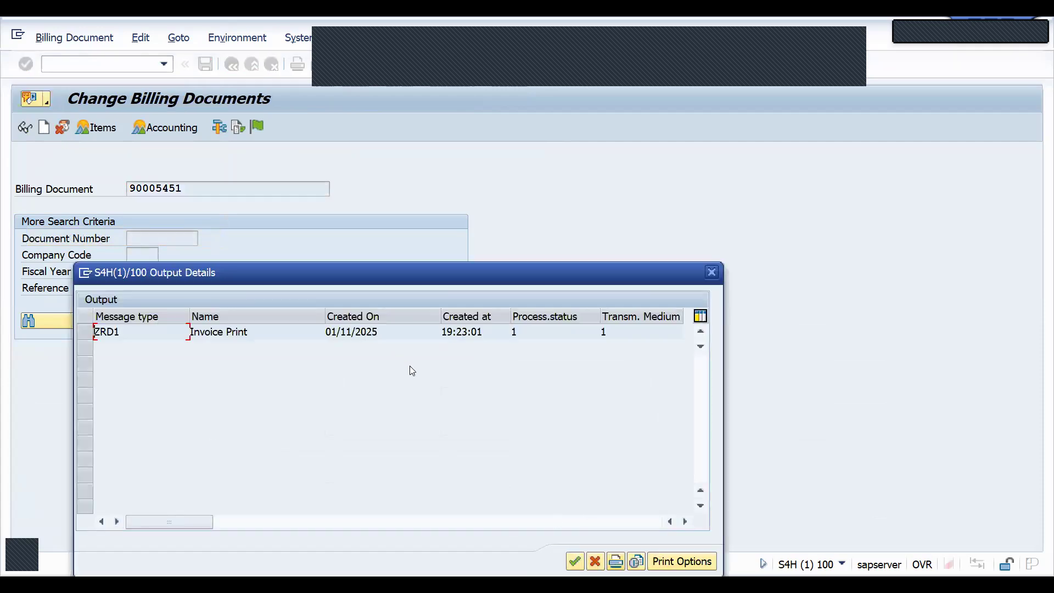
{"action": "left_click", "coordinate": [85, 336]}
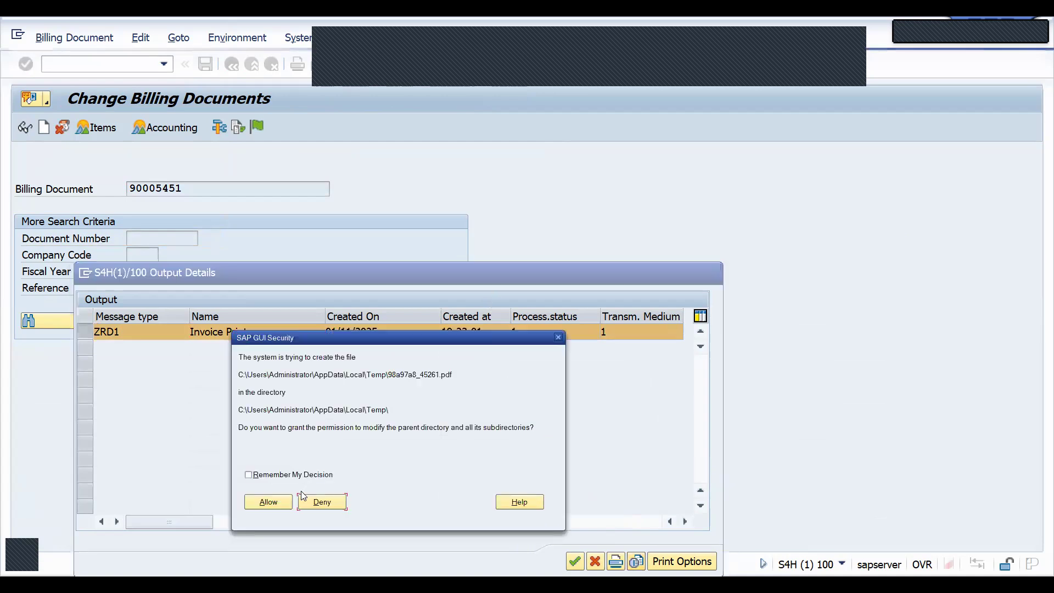
{"action": "left_click", "coordinate": [277, 501]}
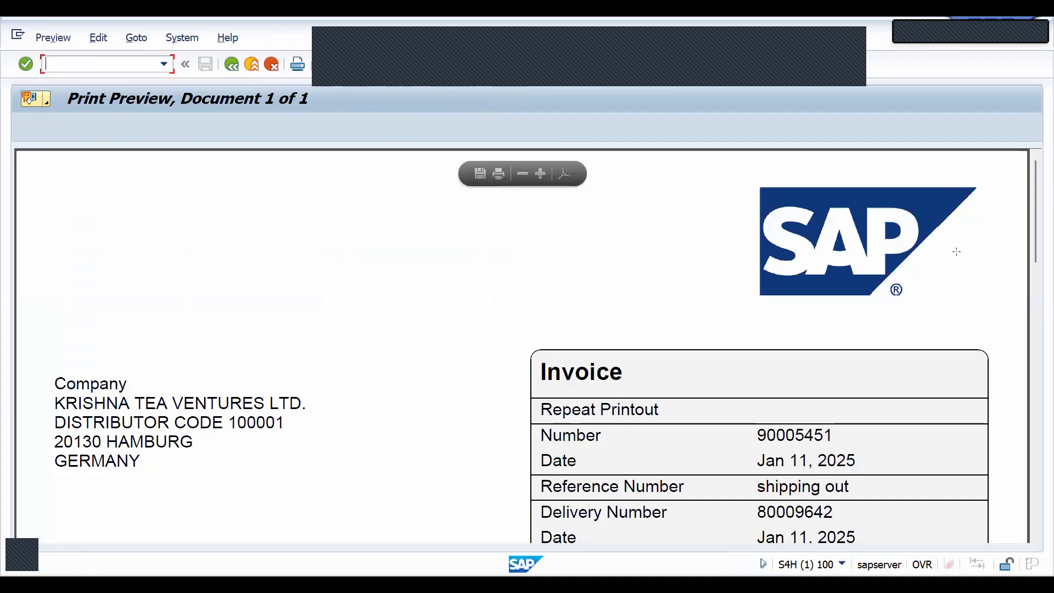
Examine the invoice print preview from the header to the payment dates, and reopen the invoice's item overview.
{"action": "left_click_drag", "start_coordinate": [1038, 251], "coordinate": [1035, 269]}
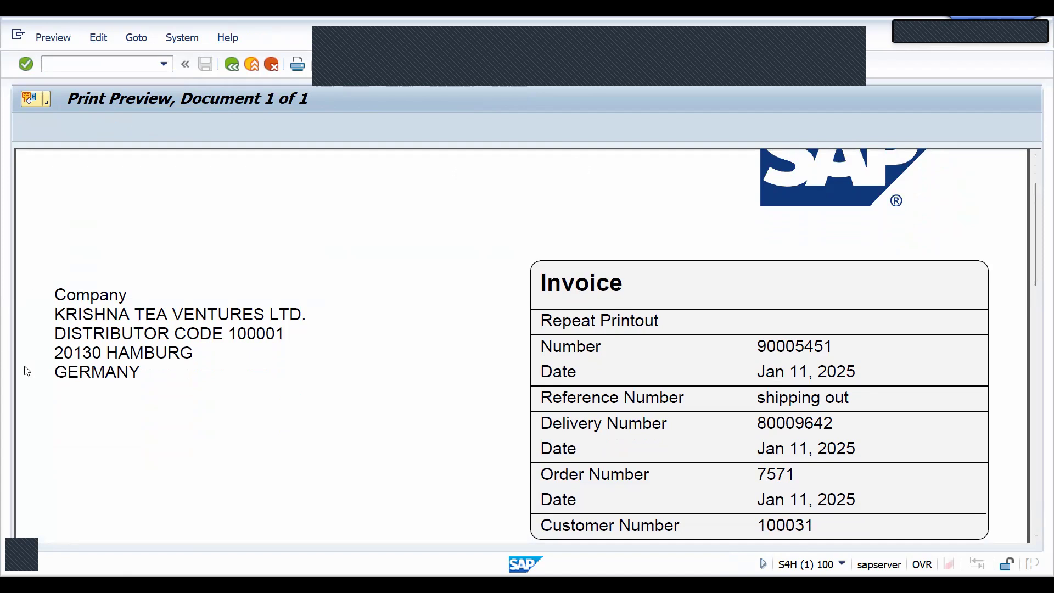
{"action": "left_click_drag", "start_coordinate": [1033, 240], "coordinate": [1034, 272]}
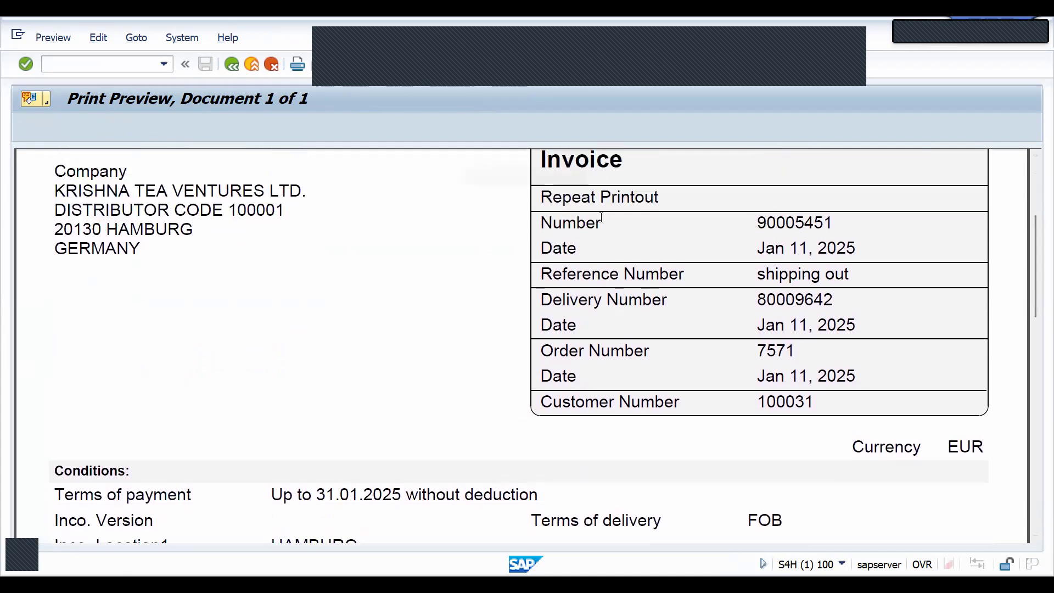
{"action": "left_click_drag", "start_coordinate": [1034, 281], "coordinate": [1037, 466]}
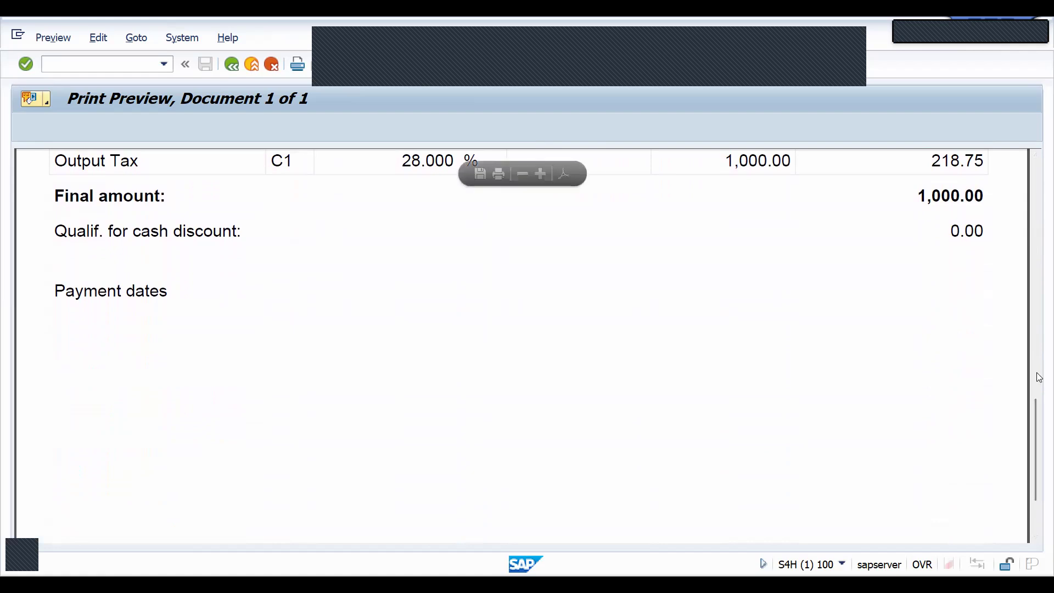
{"action": "left_click", "coordinate": [1039, 532]}
{"action": "left_click_drag", "start_coordinate": [1036, 530], "coordinate": [1002, 82]}
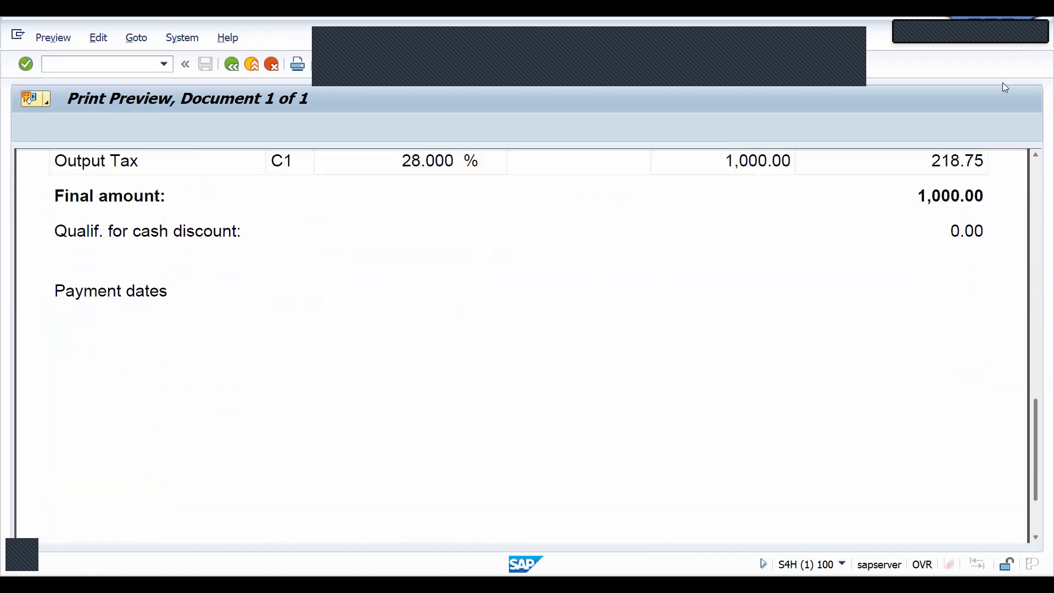
{"action": "left_click", "coordinate": [231, 65]}
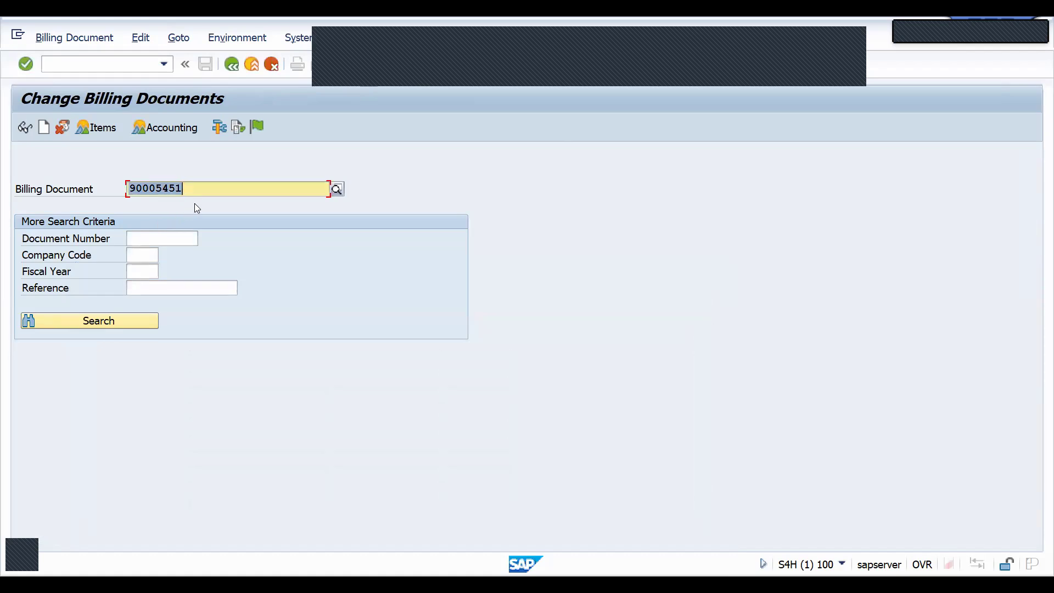
{"action": "key", "text": "Return"}
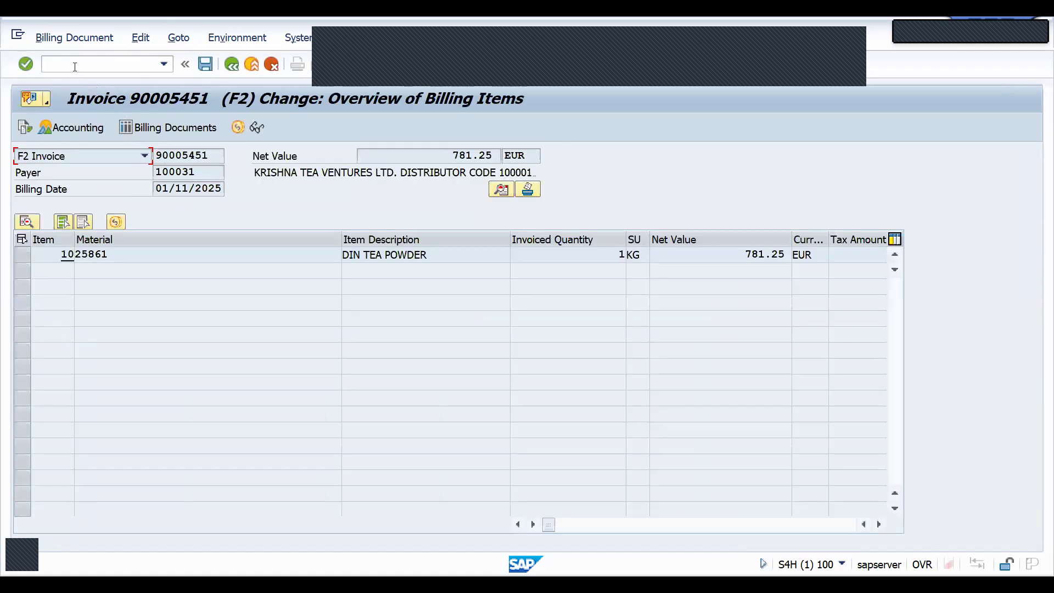
Go to the output control conditions and open the control steps of procedure ZBILLS for billing application V3.
{"action": "type", "text": "/NVA01"}
{"action": "key", "text": "Return"}
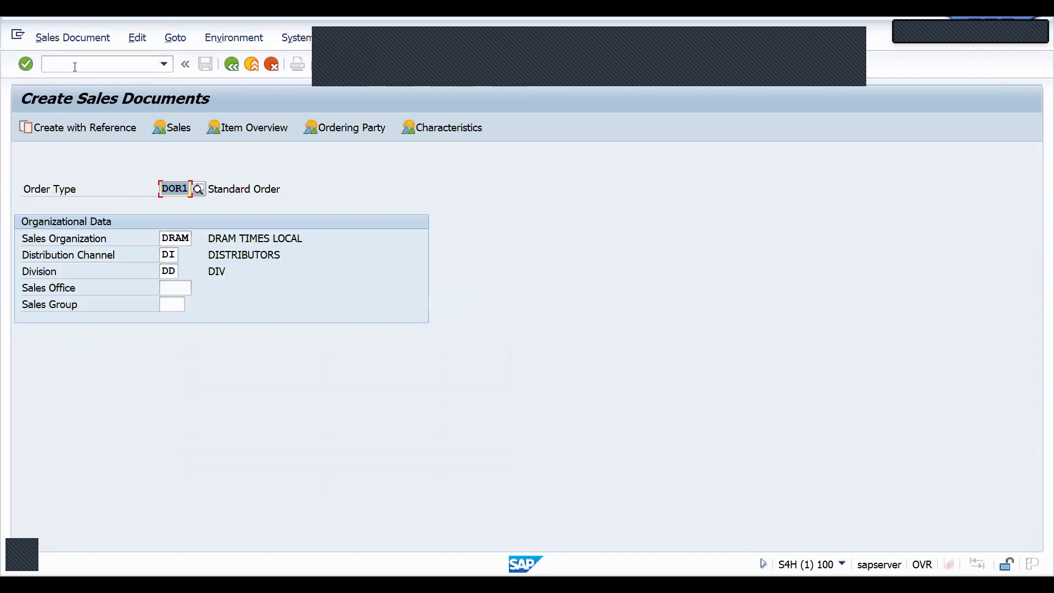
{"action": "left_click", "coordinate": [80, 67]}
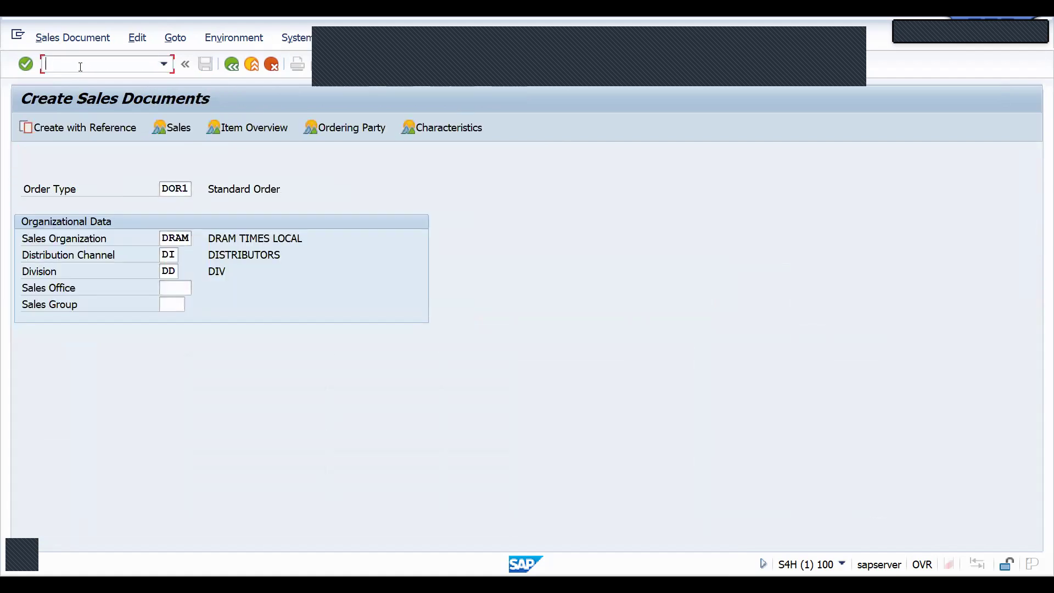
{"action": "type", "text": "/NVA02"}
{"action": "key", "text": "Return"}
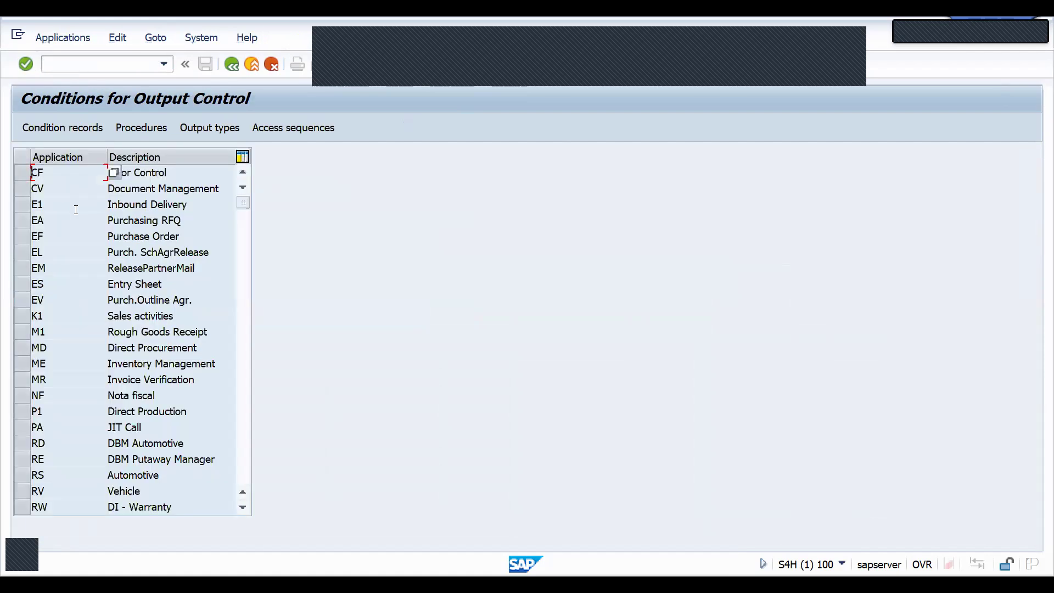
{"action": "left_click", "coordinate": [242, 459]}
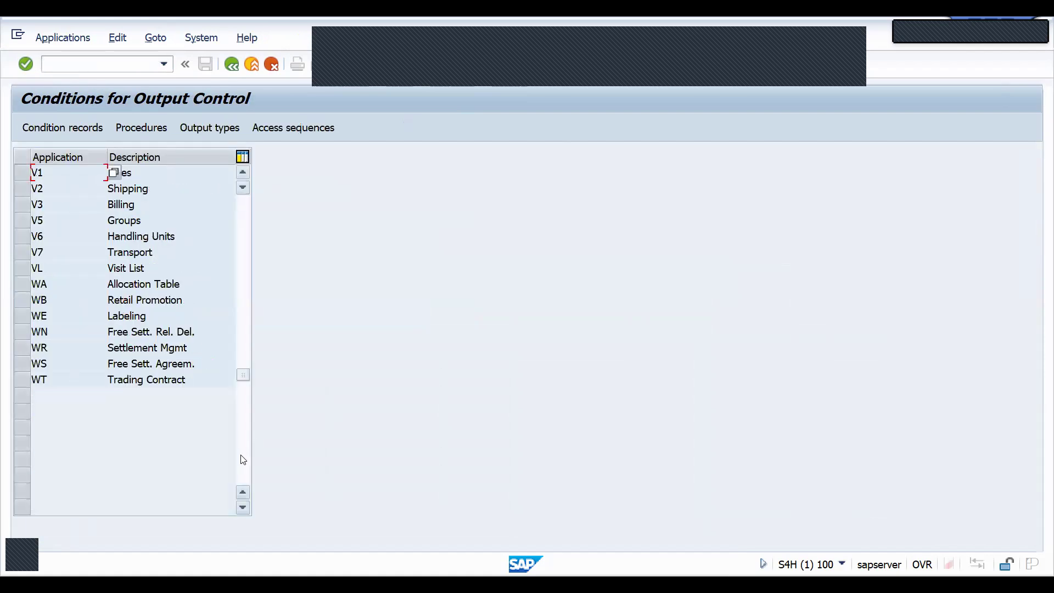
{"action": "left_click", "coordinate": [20, 203]}
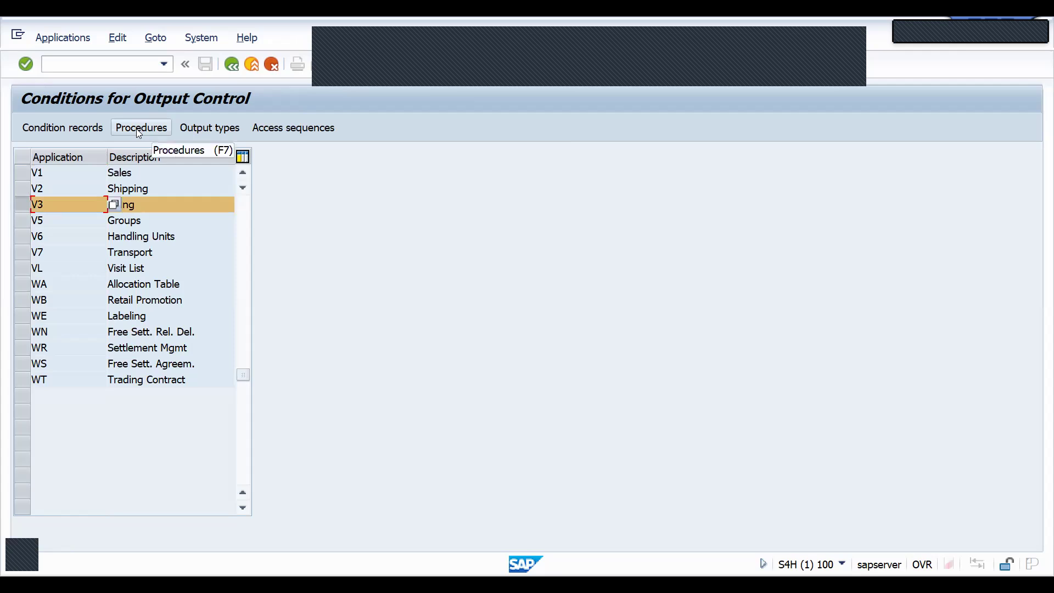
{"action": "left_click", "coordinate": [136, 128]}
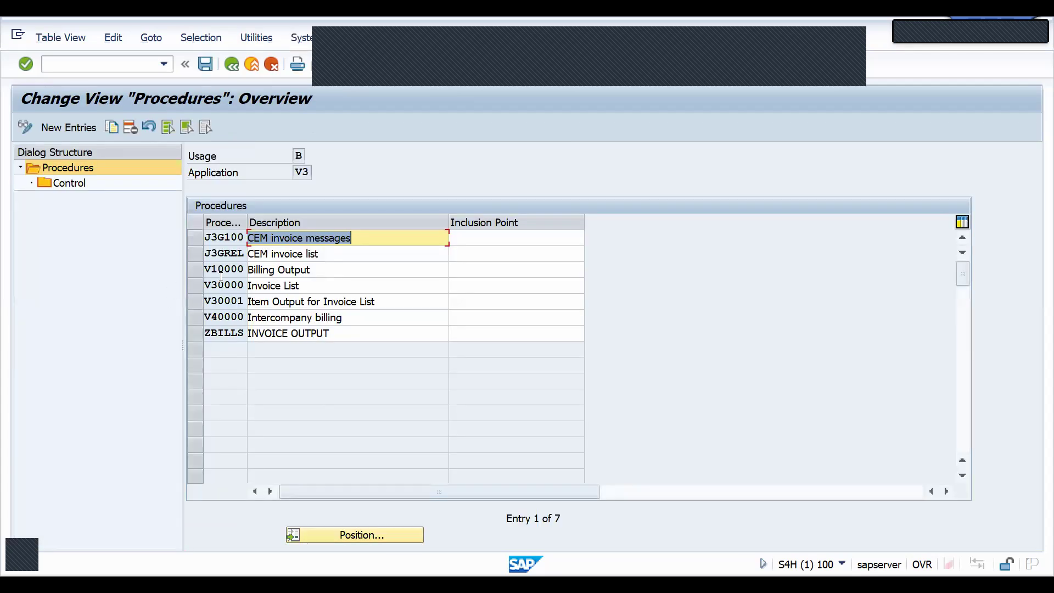
{"action": "left_click", "coordinate": [192, 333]}
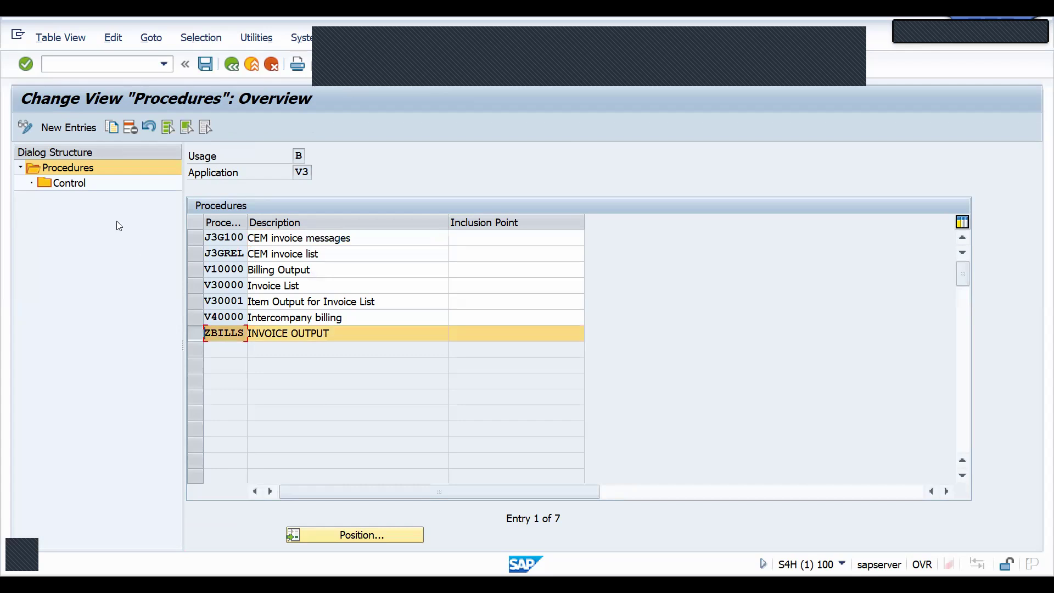
{"action": "double_click", "coordinate": [65, 183]}
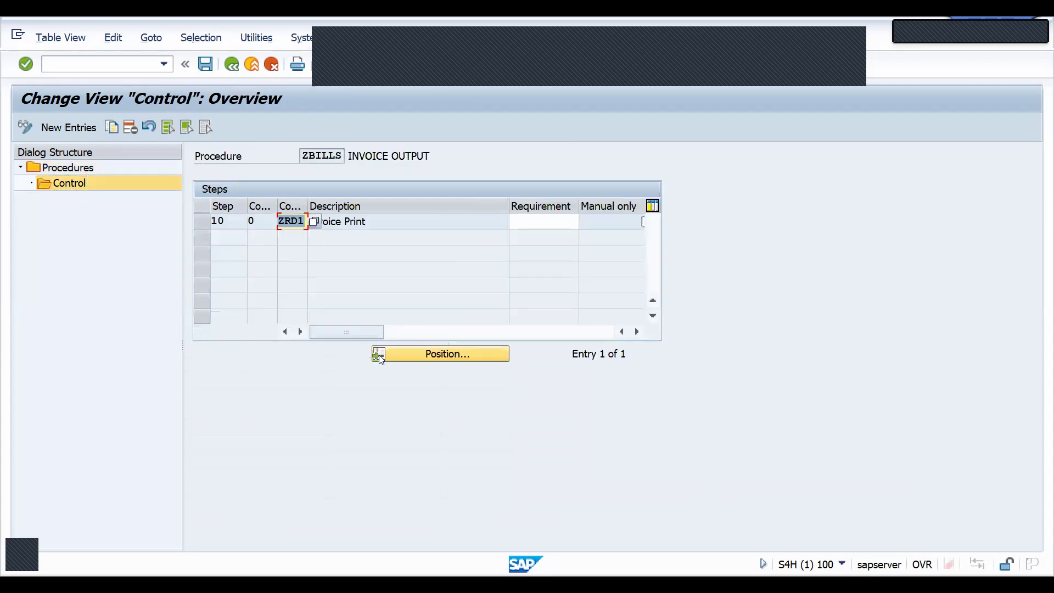
Assign requirement 62 to the ZRD1 Invoice Print step of procedure ZBILLS and save the change.
{"action": "left_click", "coordinate": [524, 222]}
{"action": "type", "text": "62"}
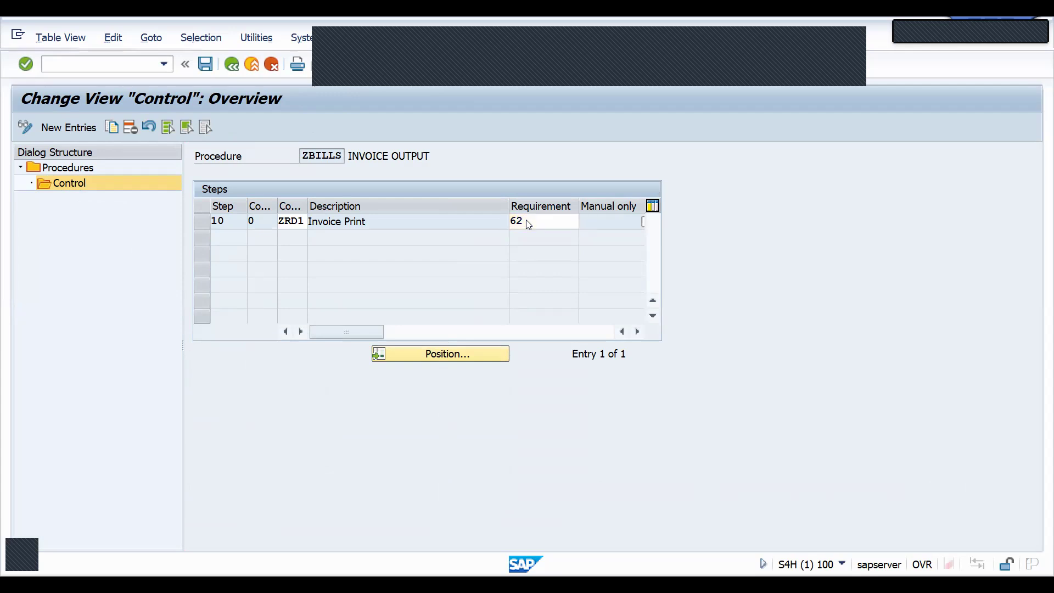
{"action": "double_click", "coordinate": [527, 221]}
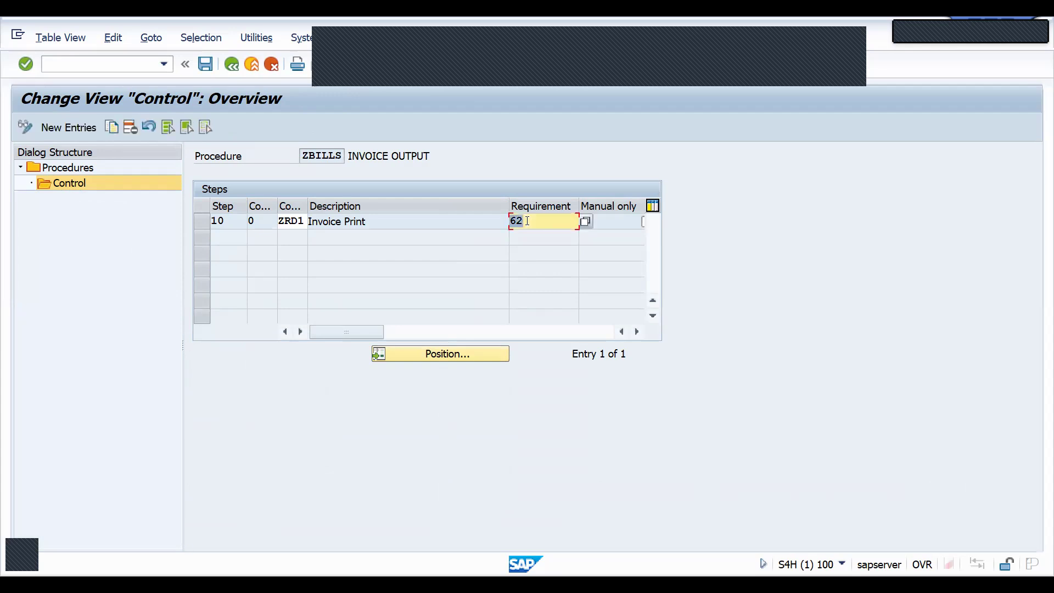
{"action": "key", "text": "ctrl+s"}
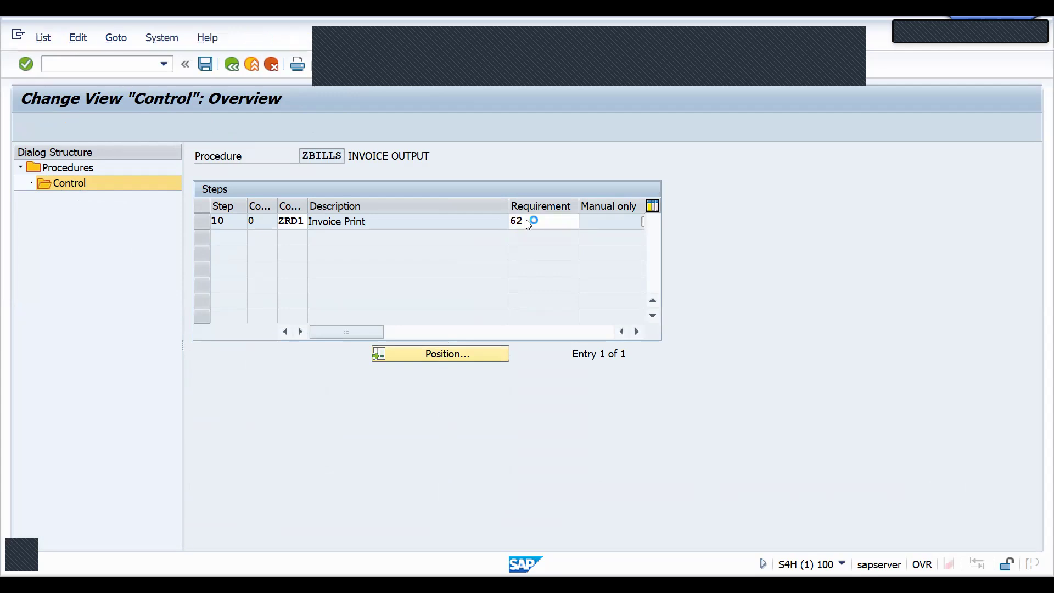
{"action": "key", "text": "Return"}
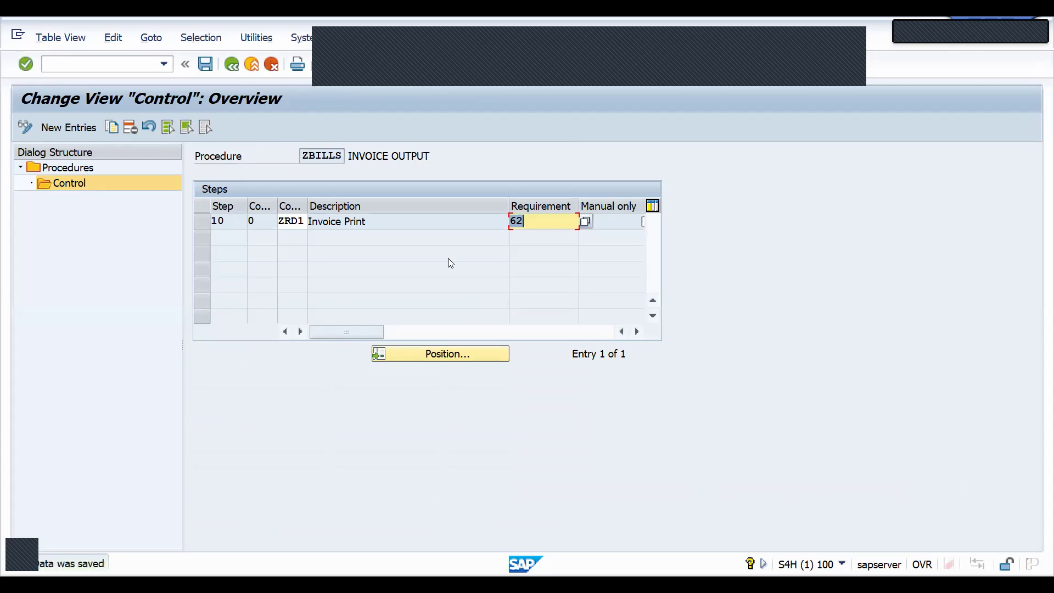
Start a DOR1 standard order in a new VA01 session, entering the sold-to customer's number, its own ship-to party and the customer reference "shipping out".
{"action": "left_click", "coordinate": [95, 64]}
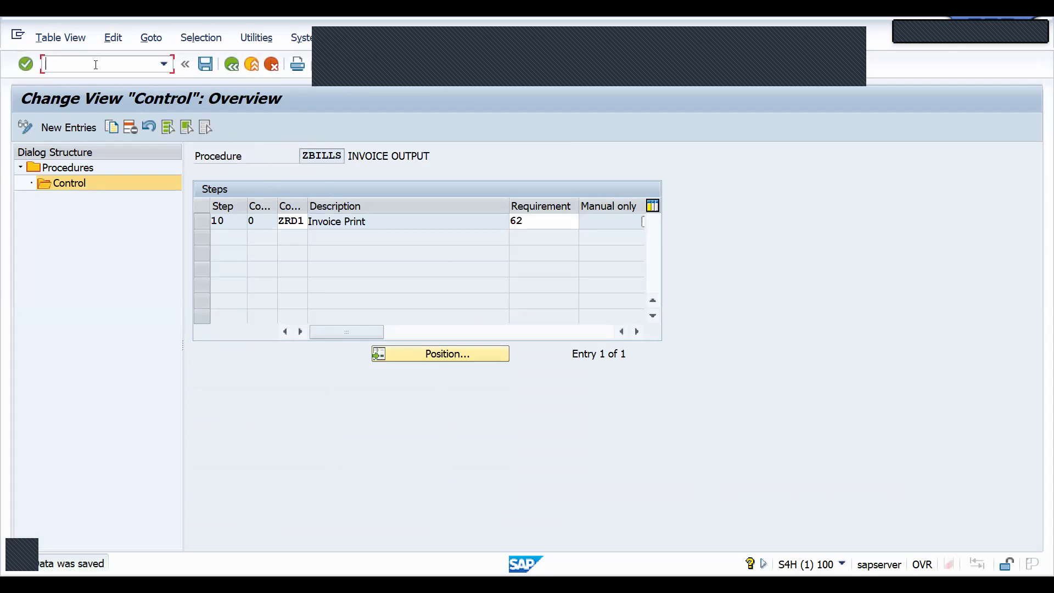
{"action": "type", "text": "/OVA8"}
{"action": "key", "text": "Return"}
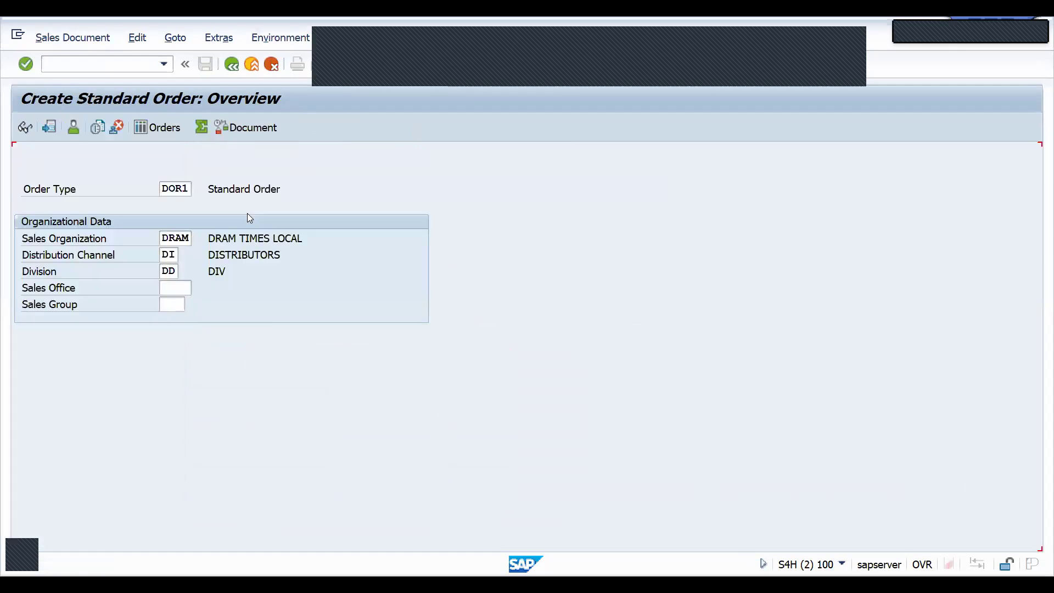
{"action": "key", "text": "Return"}
{"action": "type", "text": "100031"}
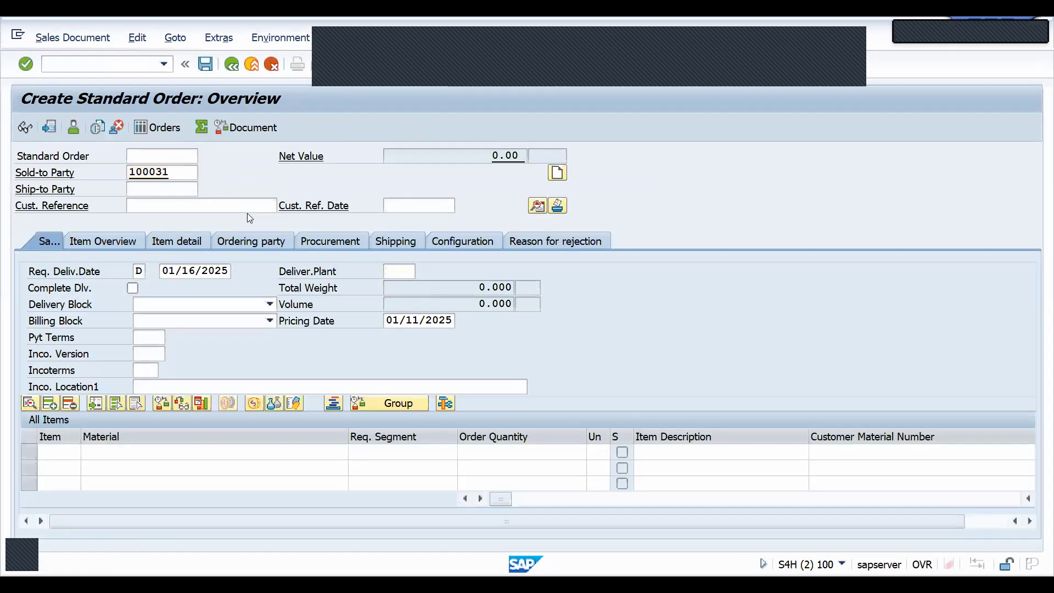
{"action": "key", "text": "Return"}
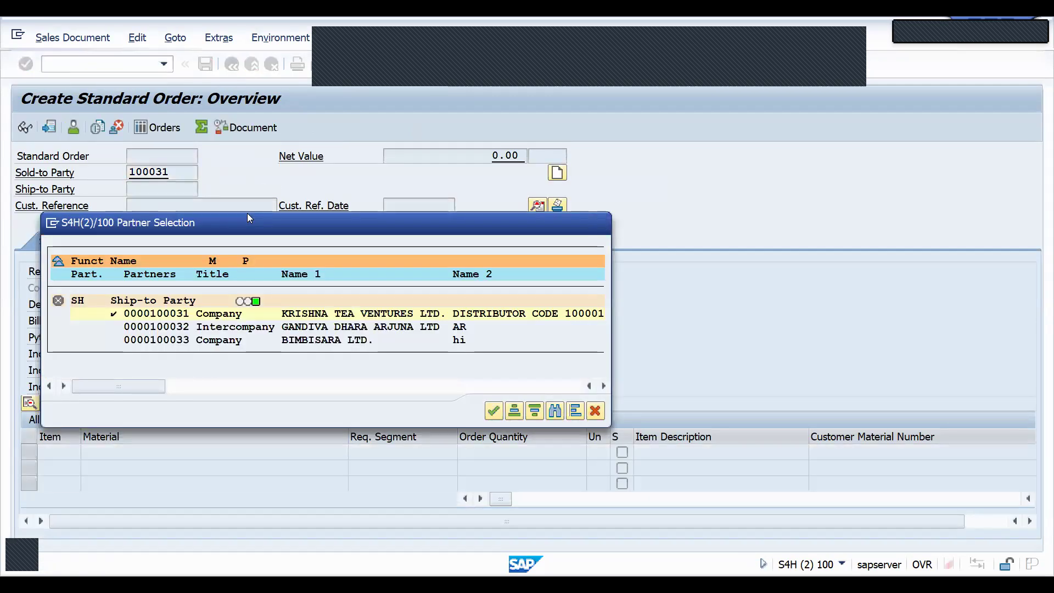
{"action": "key", "text": "Return"}
{"action": "key", "text": "Down"}
{"action": "key", "text": "Return"}
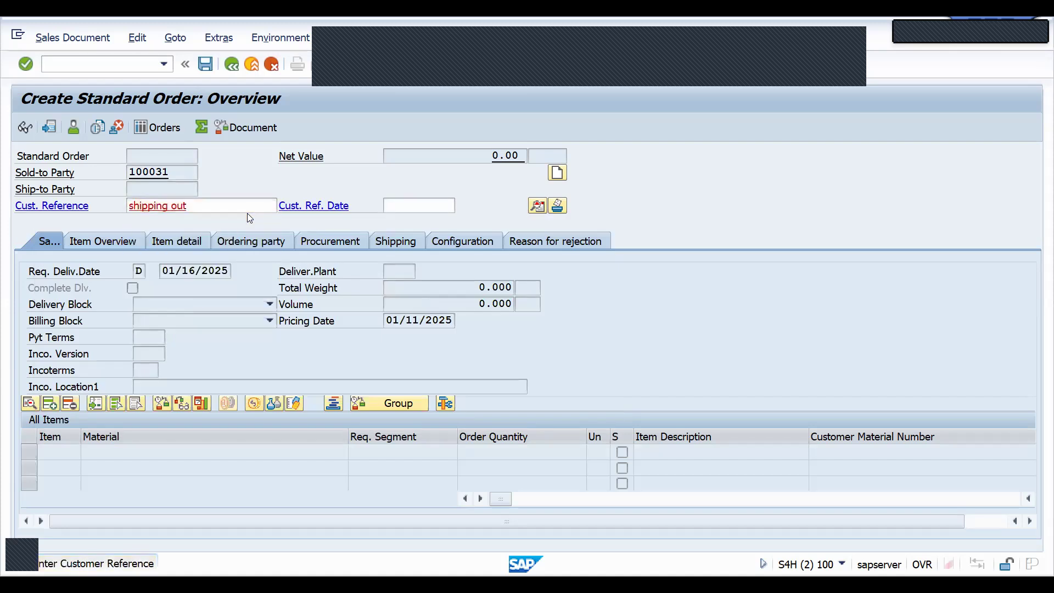
Add an order item for material 25861 with quantity 1 and save the standard order.
{"action": "key", "text": "Down"}
{"action": "key", "text": "Tab"}
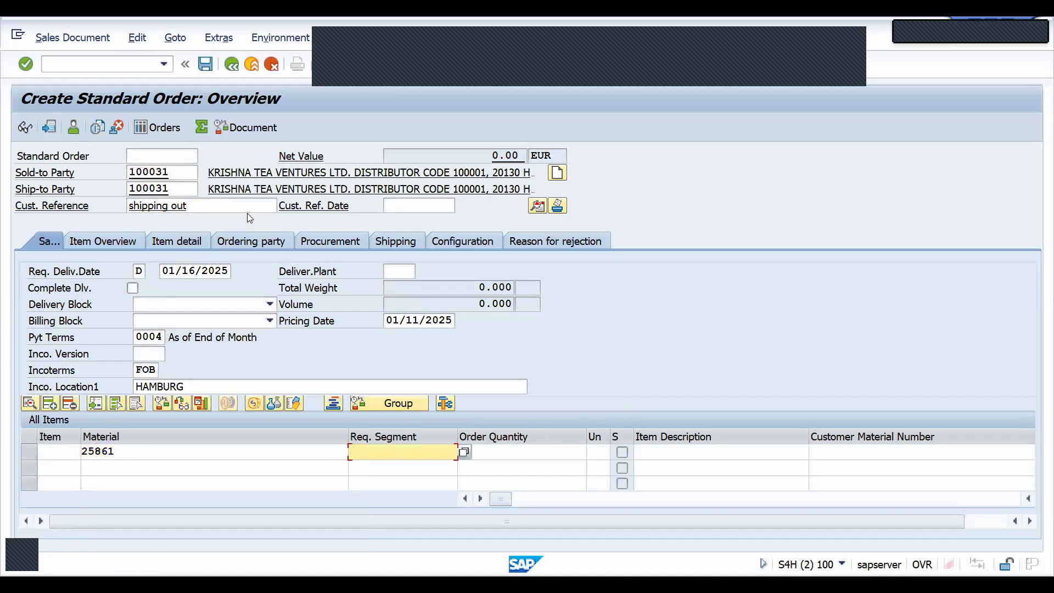
{"action": "key", "text": "Tab"}
{"action": "type", "text": "1"}
{"action": "key", "text": "Return"}
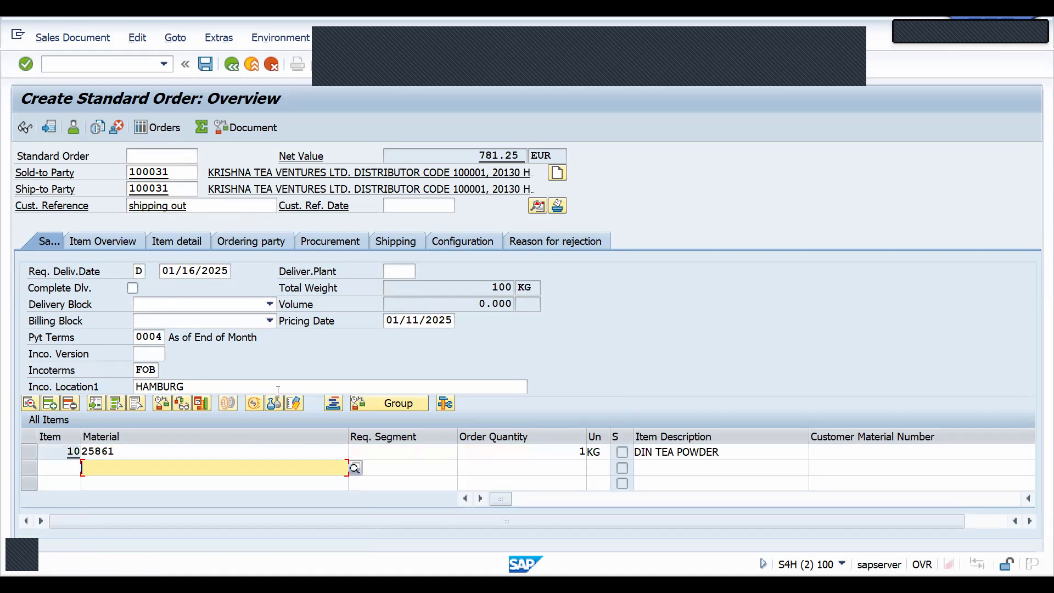
{"action": "left_click", "coordinate": [202, 67]}
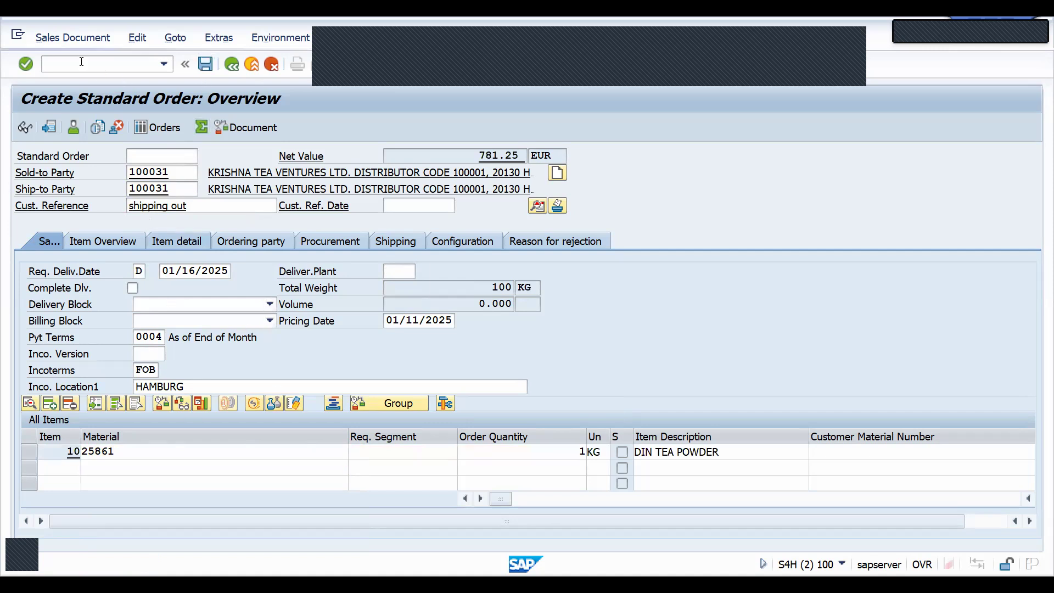
Create the outbound delivery for the saved order in VL01N with picked quantity 1, and post the goods issue.
{"action": "type", "text": "/nvl01n"}
{"action": "key", "text": "Return"}
{"action": "key", "text": "Return"}
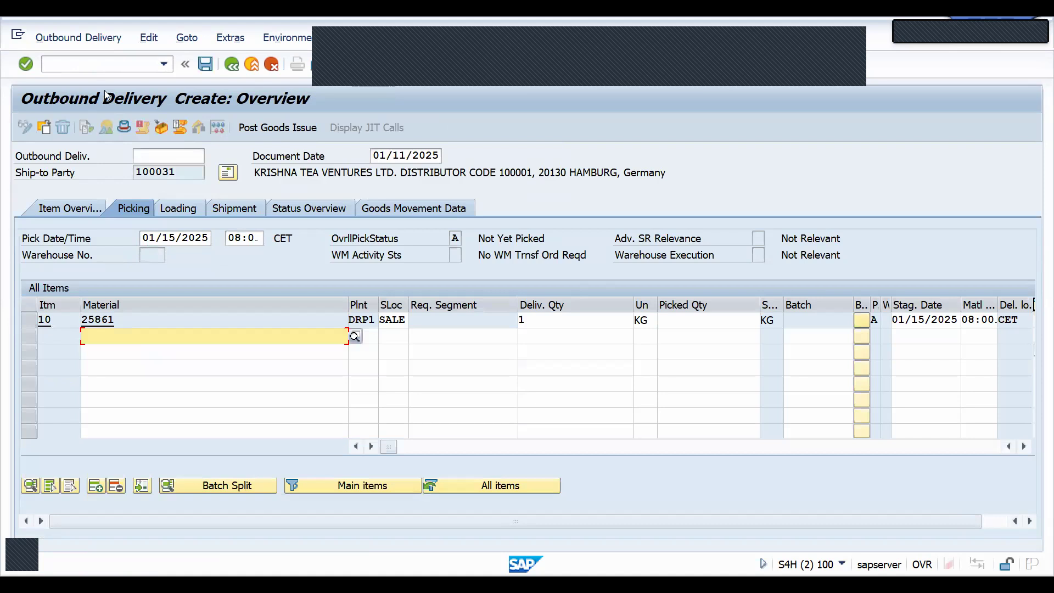
{"action": "left_click", "coordinate": [668, 320]}
{"action": "type", "text": "1"}
{"action": "key", "text": "Return"}
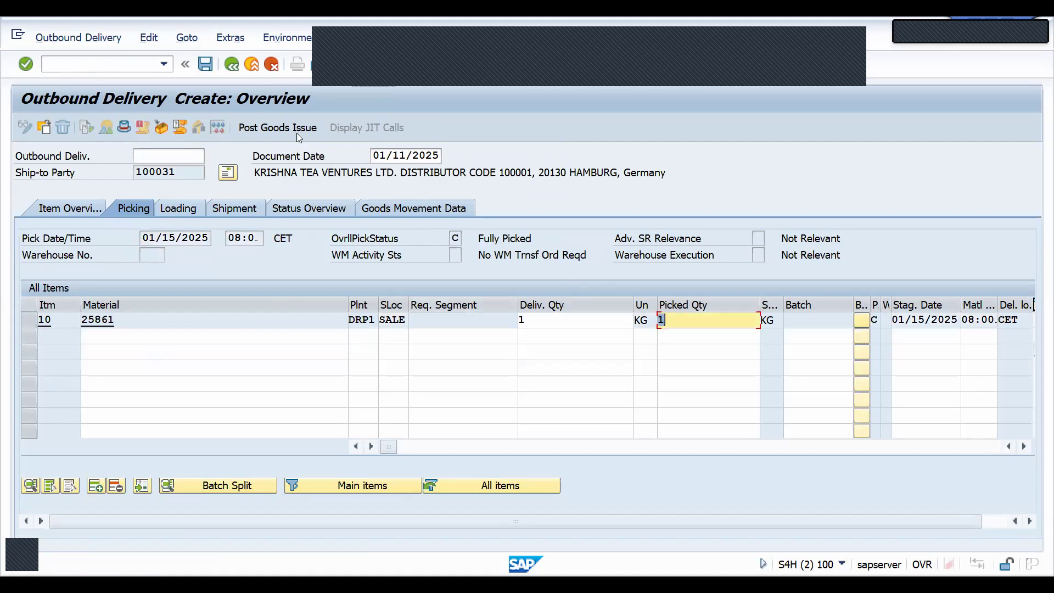
{"action": "left_click", "coordinate": [285, 128]}
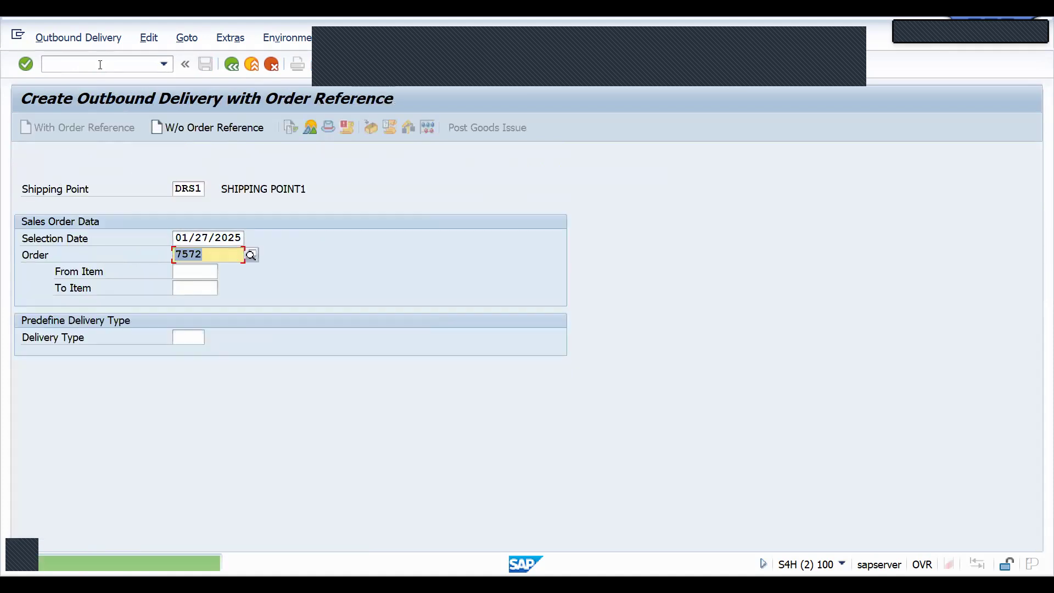
Create an F2 invoice for the new outbound delivery in transaction VF01.
{"action": "left_click", "coordinate": [100, 64]}
{"action": "type", "text": "/nvf01"}
{"action": "key", "text": "Return"}
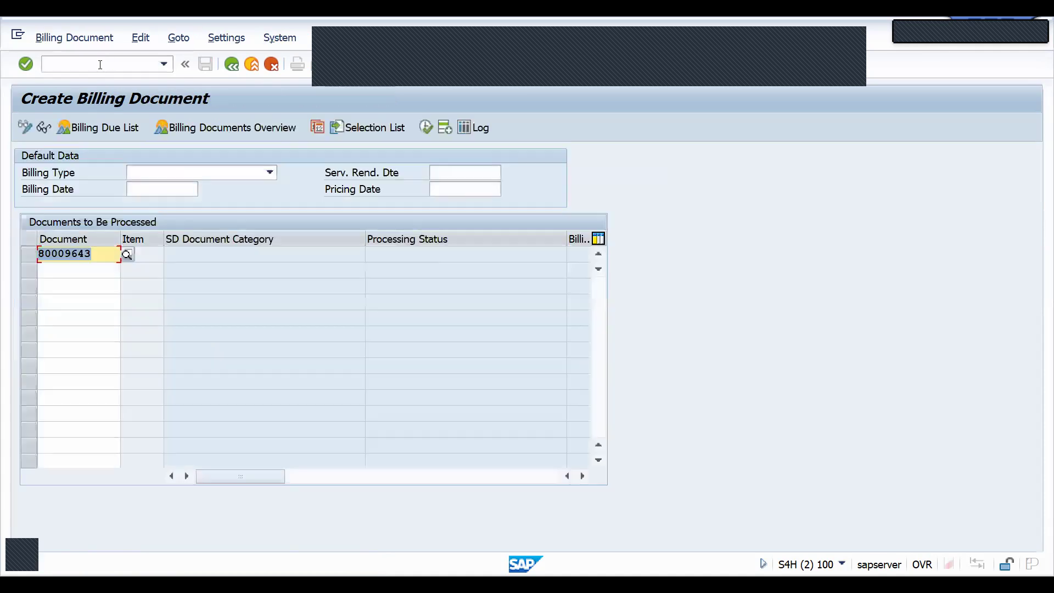
{"action": "key", "text": "Return"}
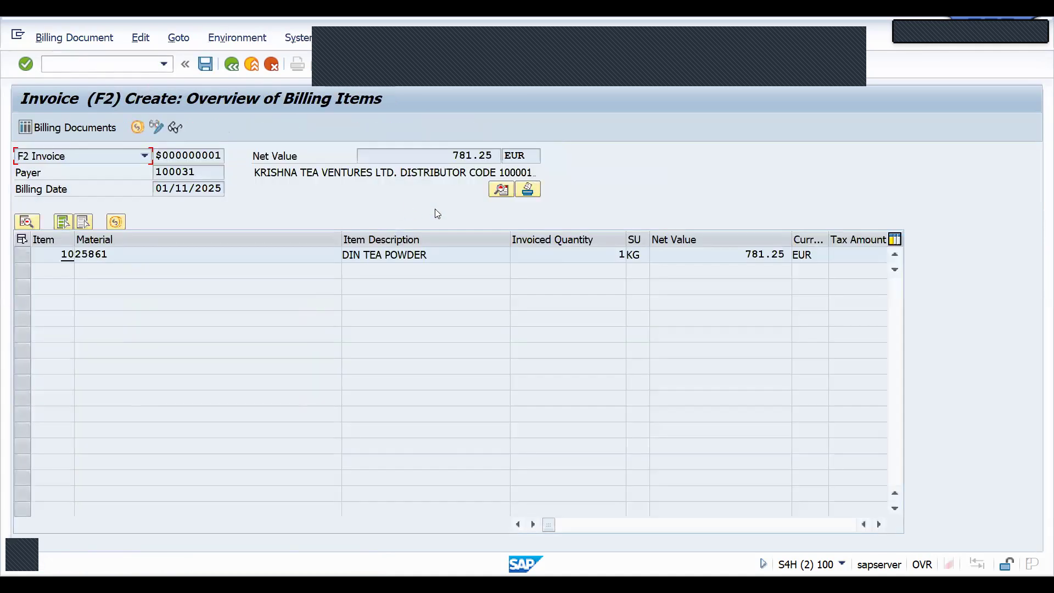
Examine the pricing conditions and partners in the new F2 invoice's header, and return to the header details.
{"action": "left_click", "coordinate": [495, 188]}
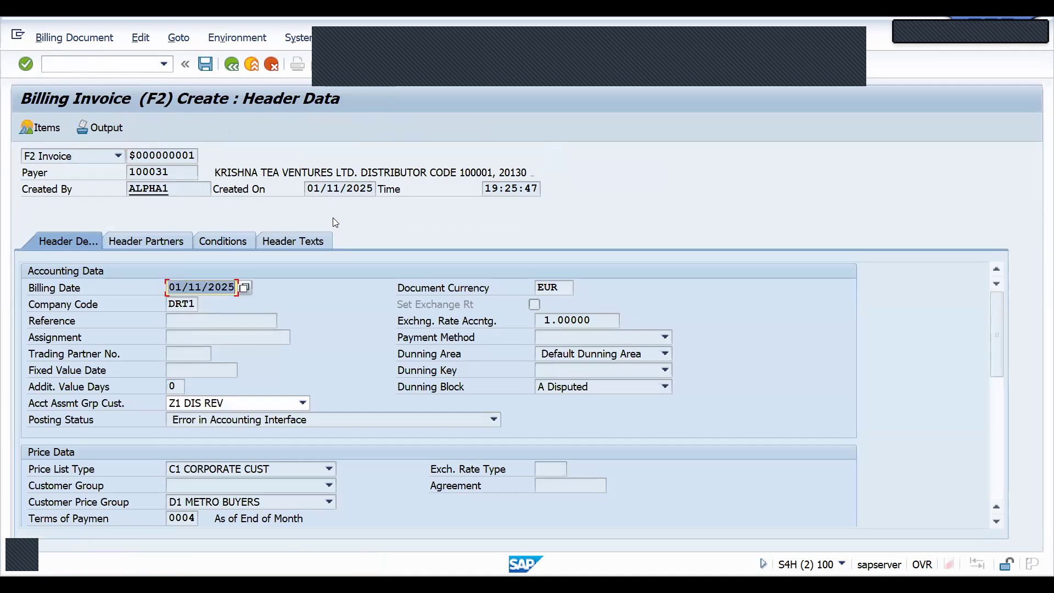
{"action": "left_click", "coordinate": [223, 245]}
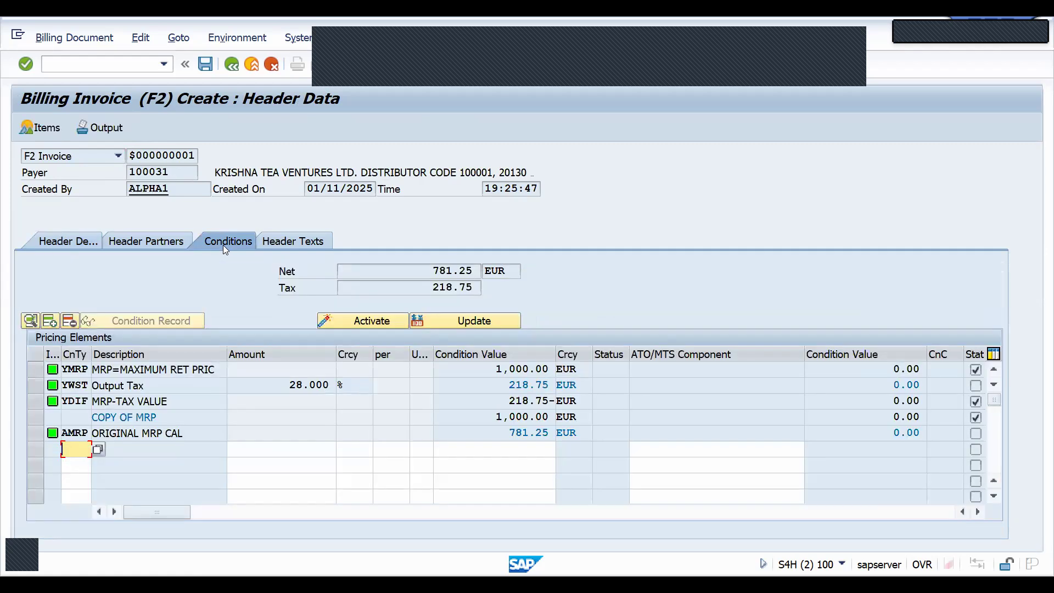
{"action": "left_click", "coordinate": [134, 245]}
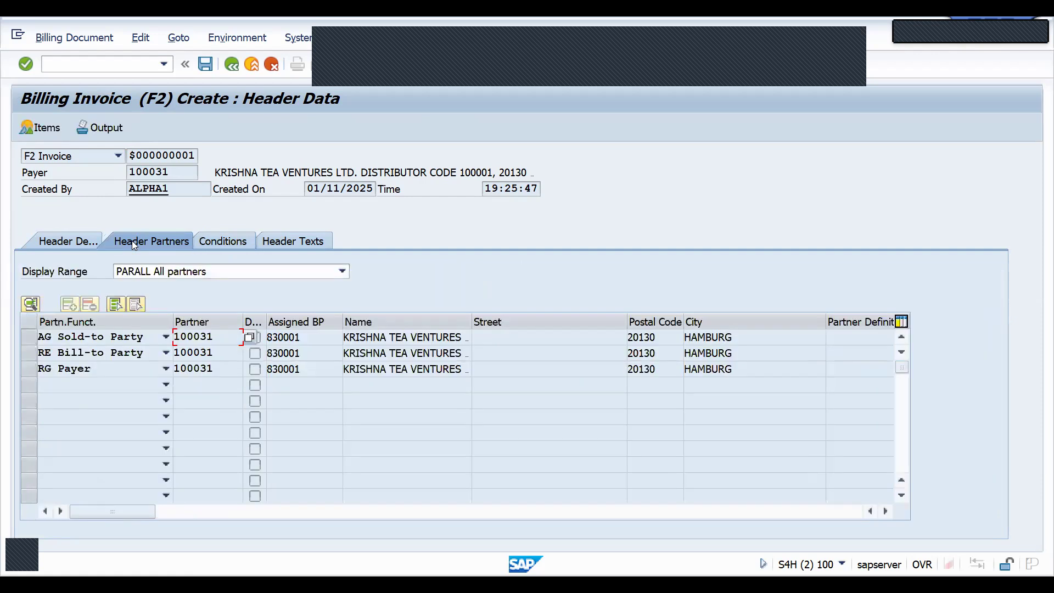
{"action": "left_click", "coordinate": [64, 241]}
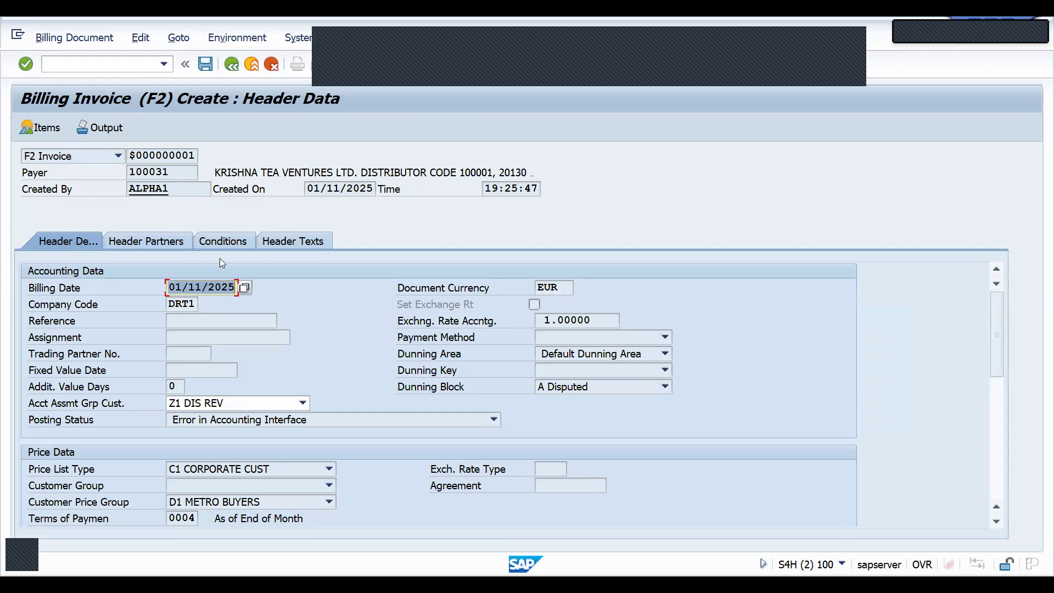
Set the invoice header's billing date to 01/01/2016 and blank out the customer account assignment group.
{"action": "left_click", "coordinate": [244, 286]}
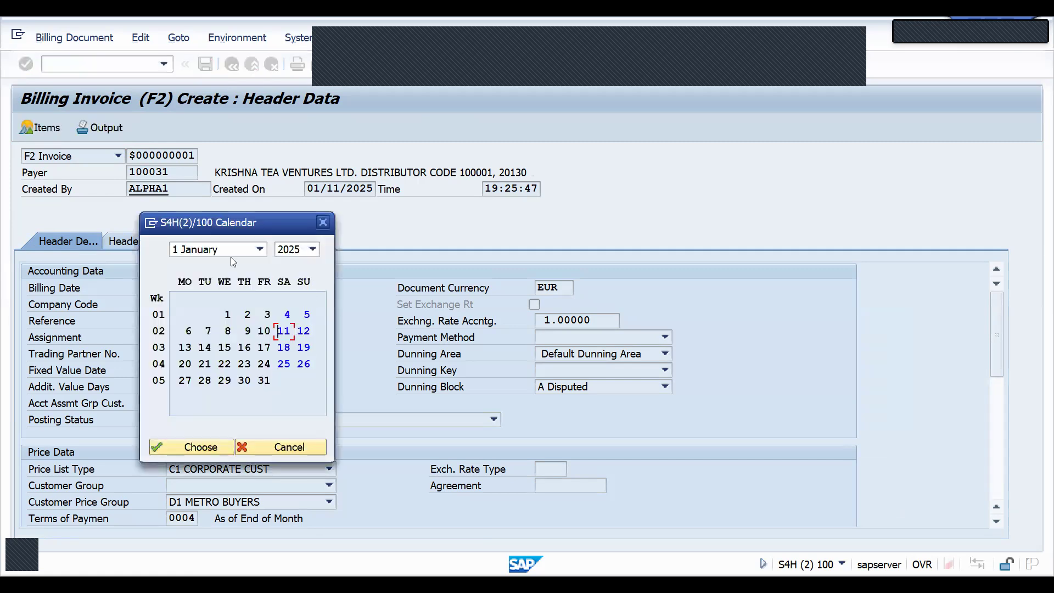
{"action": "left_click", "coordinate": [298, 250]}
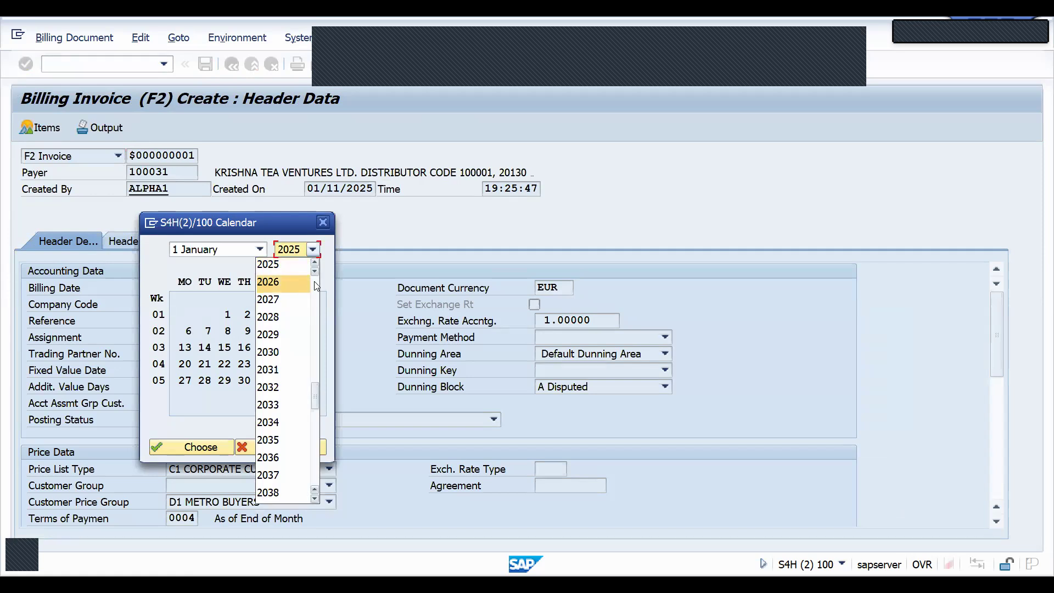
{"action": "scroll", "coordinate": [283, 439], "scroll_direction": "up", "scroll_amount": 4}
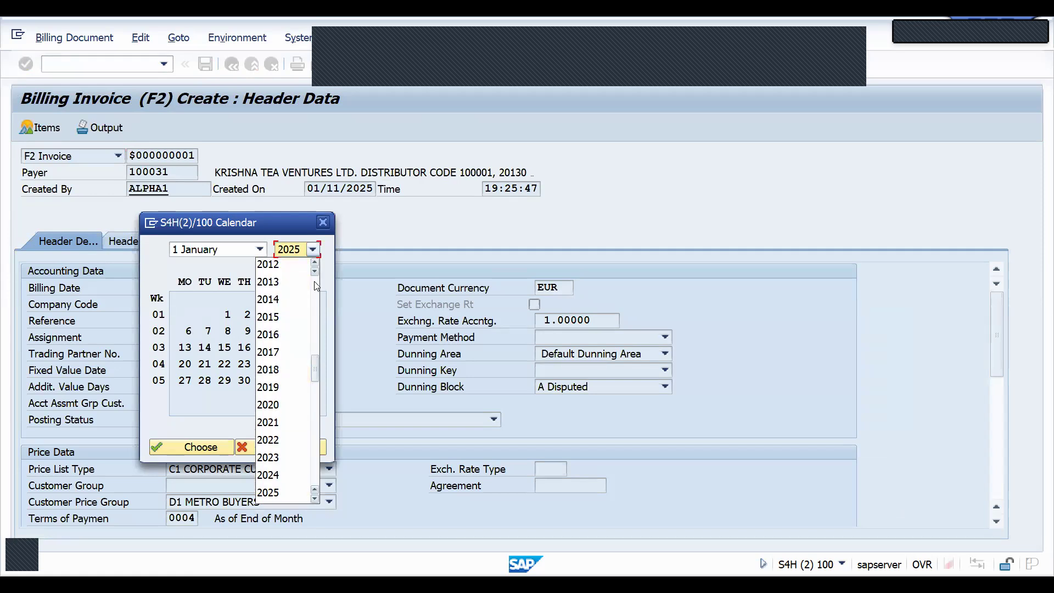
{"action": "left_click", "coordinate": [277, 333]}
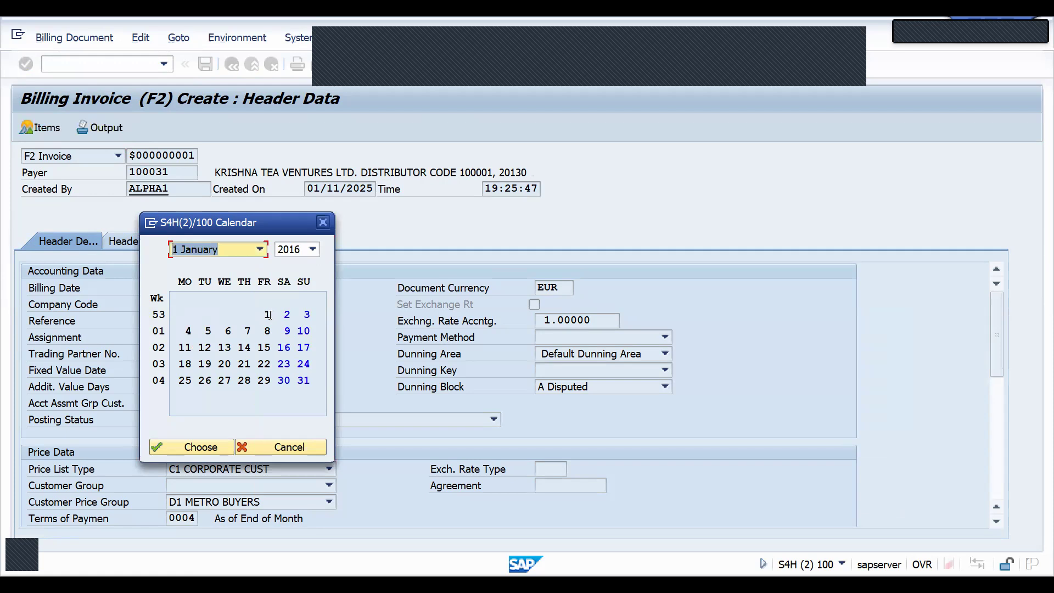
{"action": "double_click", "coordinate": [269, 315]}
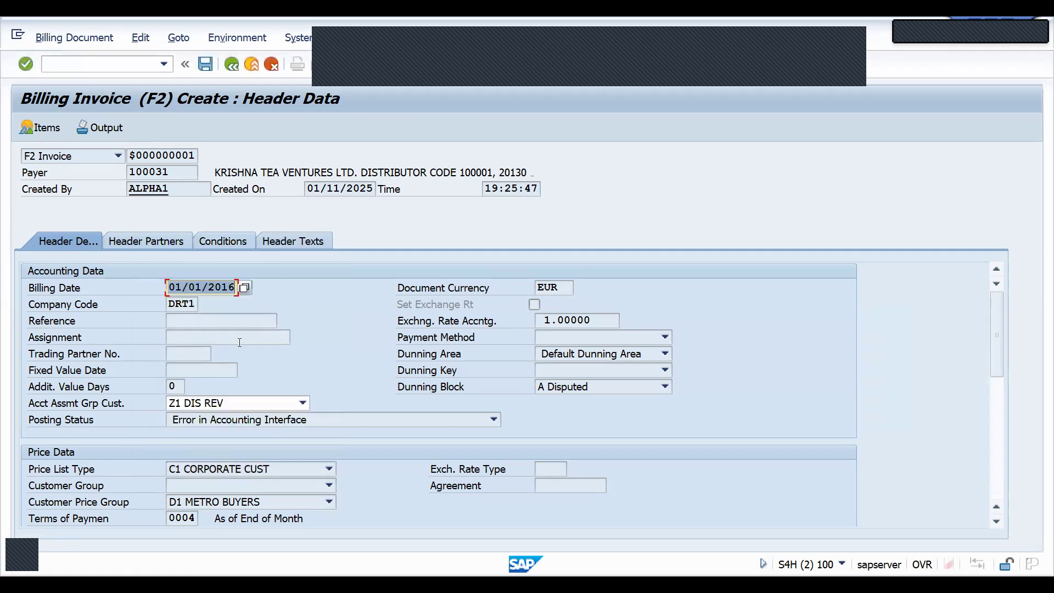
{"action": "left_click", "coordinate": [229, 404]}
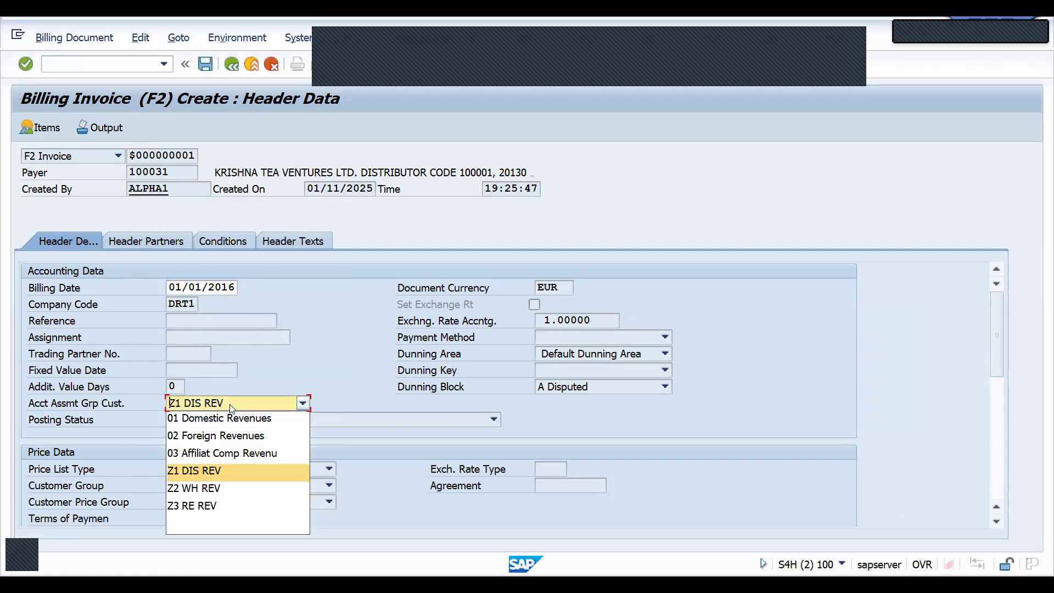
{"action": "left_click", "coordinate": [207, 524]}
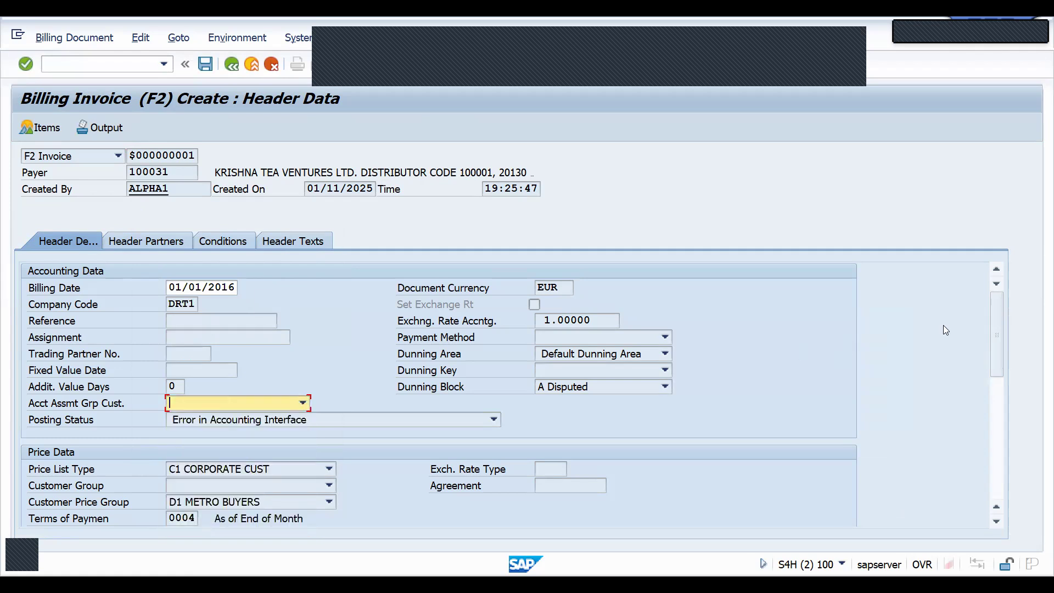
Review the remaining header details and item 10's details and pricing conditions, and save the F2 invoice.
{"action": "left_click_drag", "start_coordinate": [993, 342], "coordinate": [999, 431]}
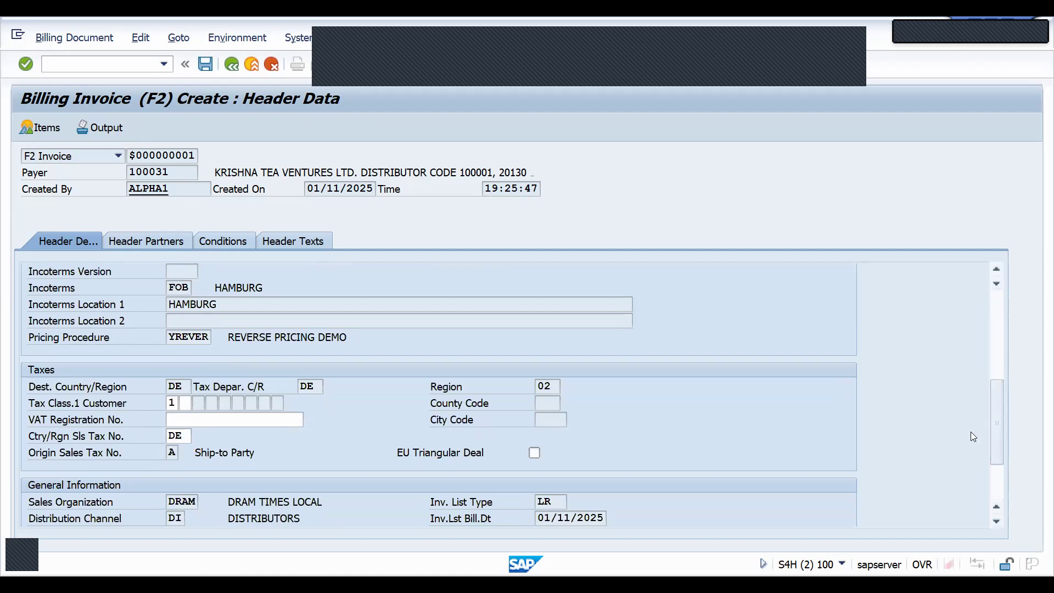
{"action": "left_click", "coordinate": [291, 244]}
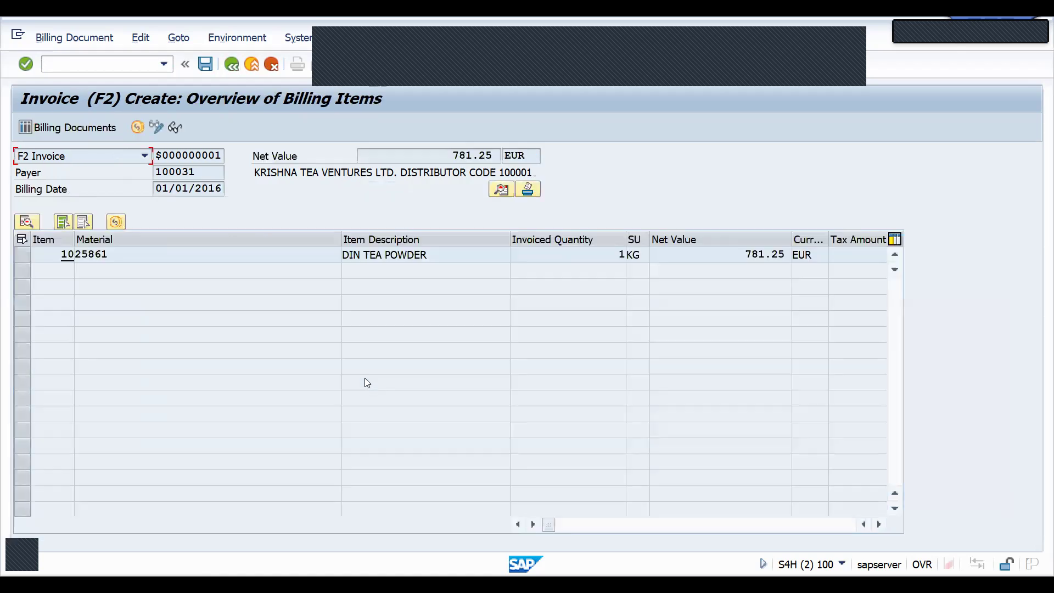
{"action": "double_click", "coordinate": [364, 257]}
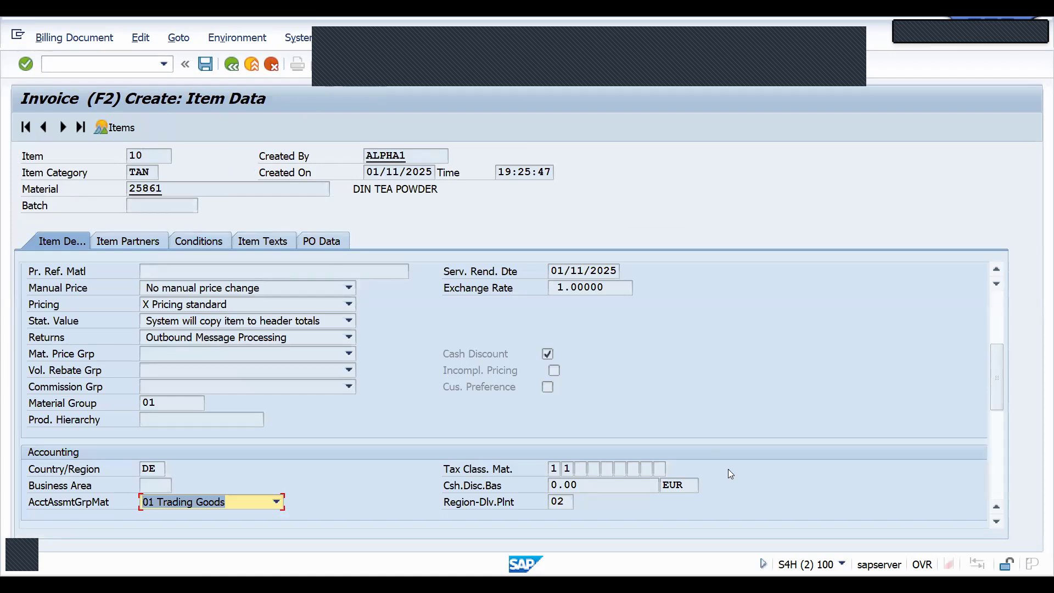
{"action": "left_click", "coordinate": [997, 493]}
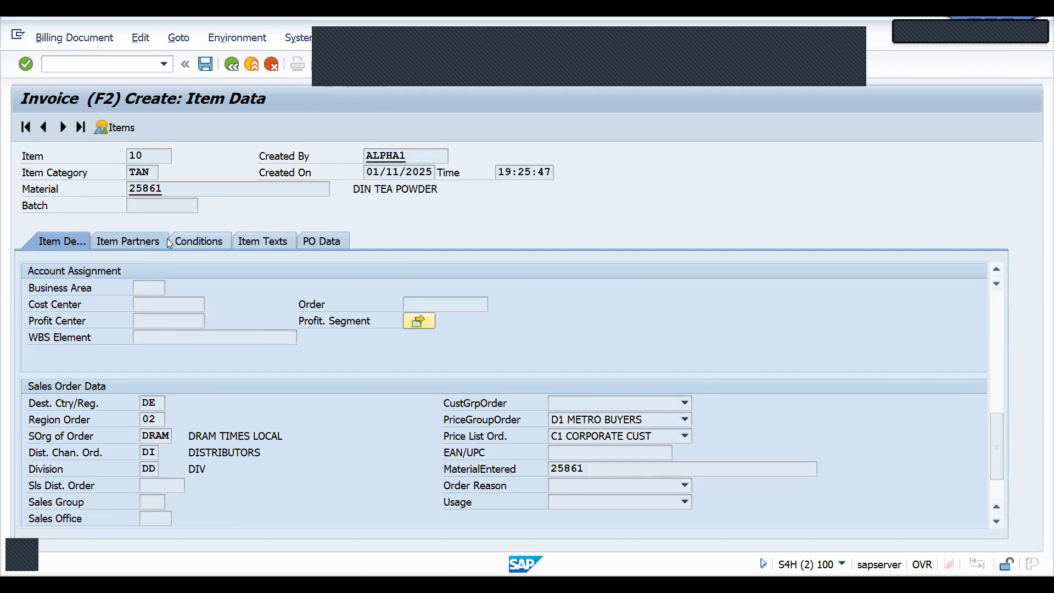
{"action": "left_click", "coordinate": [182, 240]}
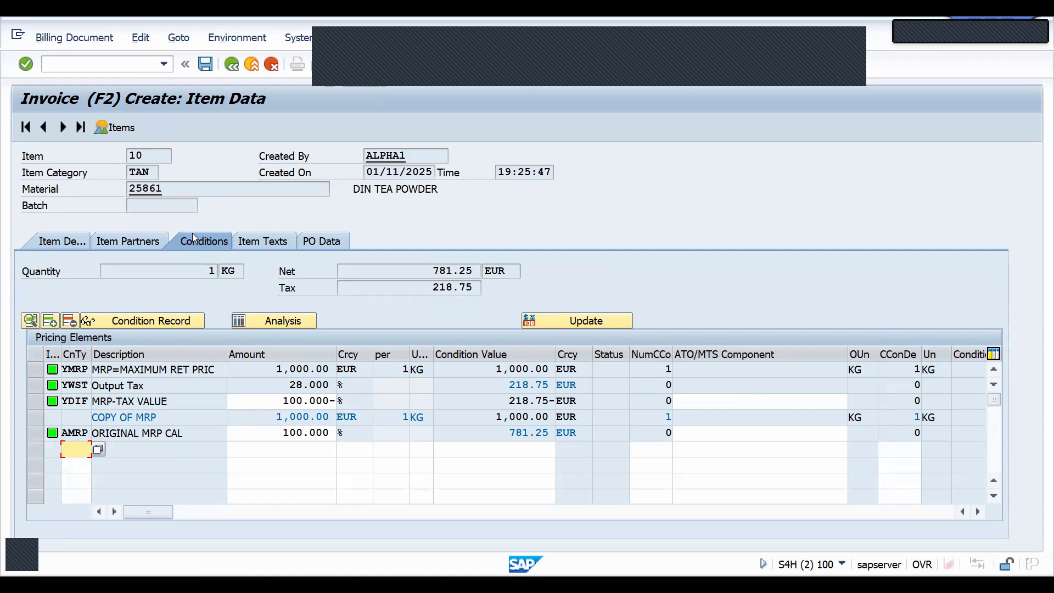
{"action": "left_click", "coordinate": [204, 64]}
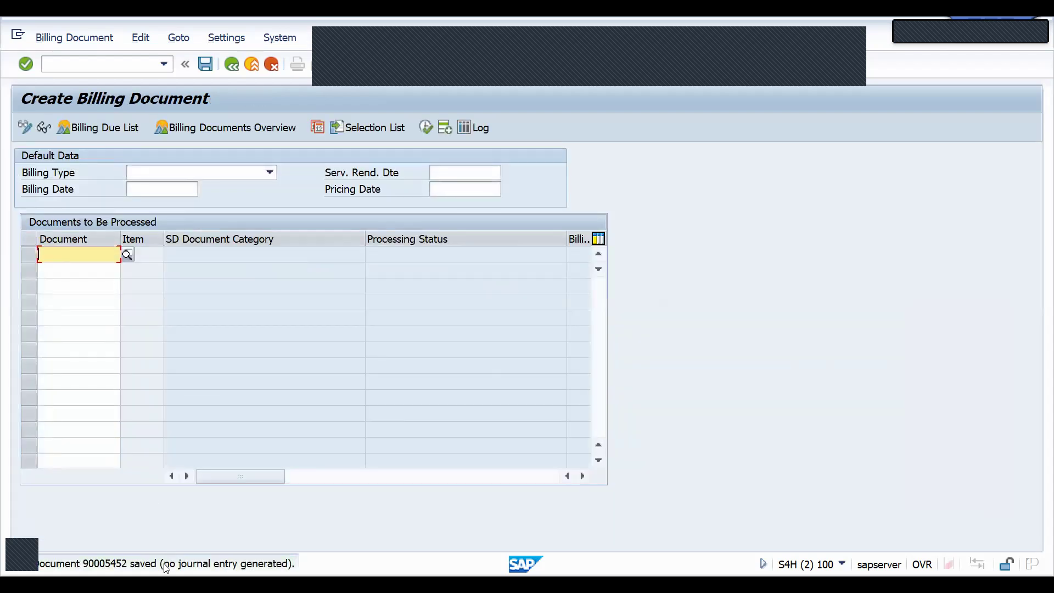
Bring up the saved invoice in transaction VF02 and try to release it to accounting.
{"action": "left_click", "coordinate": [78, 63]}
{"action": "type", "text": "/nvf03"}
{"action": "key", "text": "Return"}
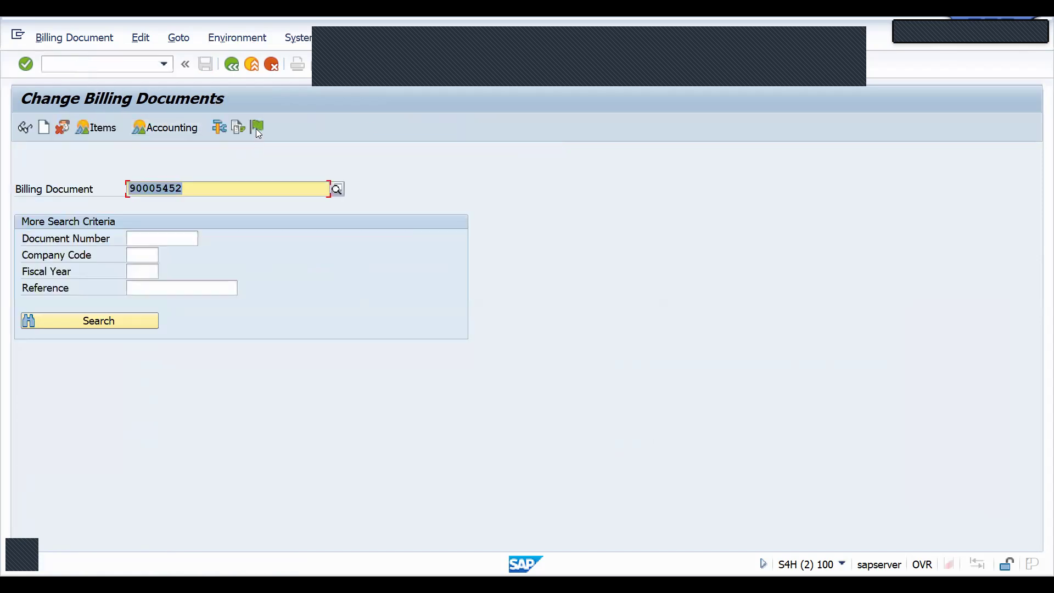
{"action": "left_click", "coordinate": [258, 128]}
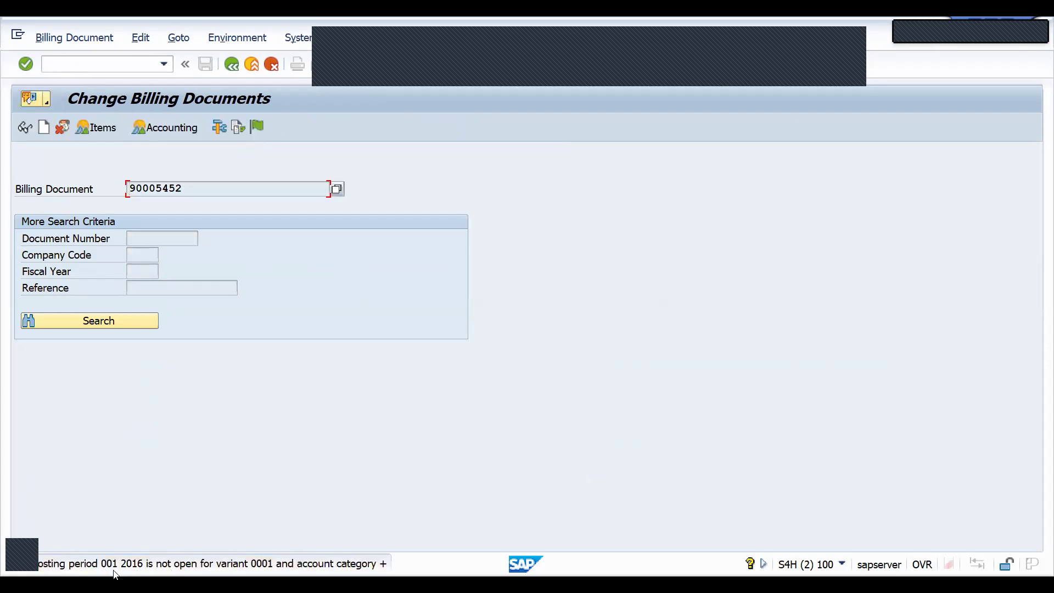
Open the unreleased invoice in change mode and check its header output.
{"action": "key", "text": "Return"}
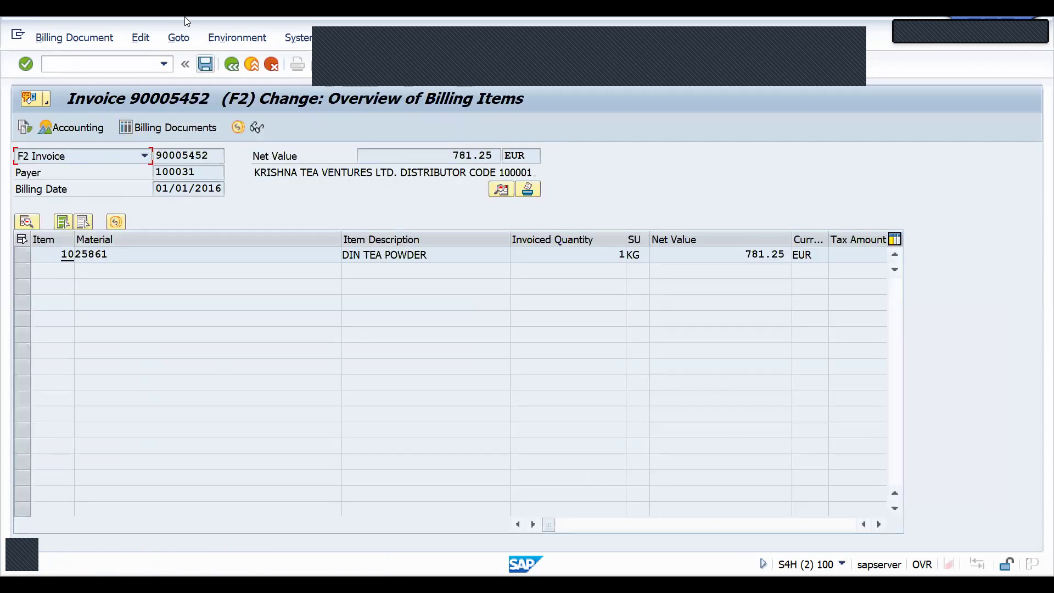
{"action": "left_click", "coordinate": [174, 40]}
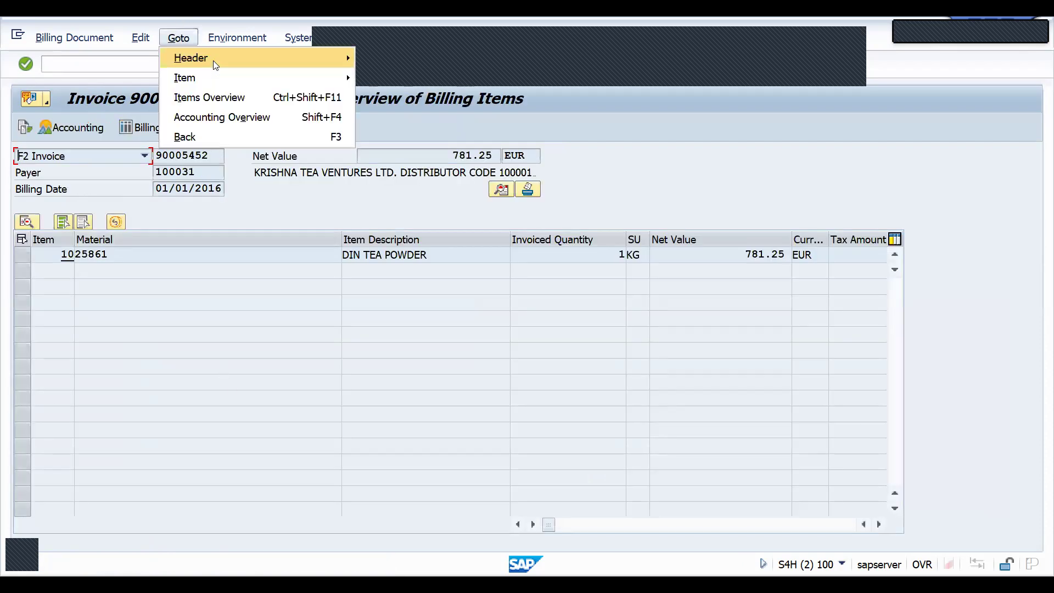
{"action": "mouse_move", "coordinate": [335, 58]}
{"action": "left_click", "coordinate": [378, 117]}
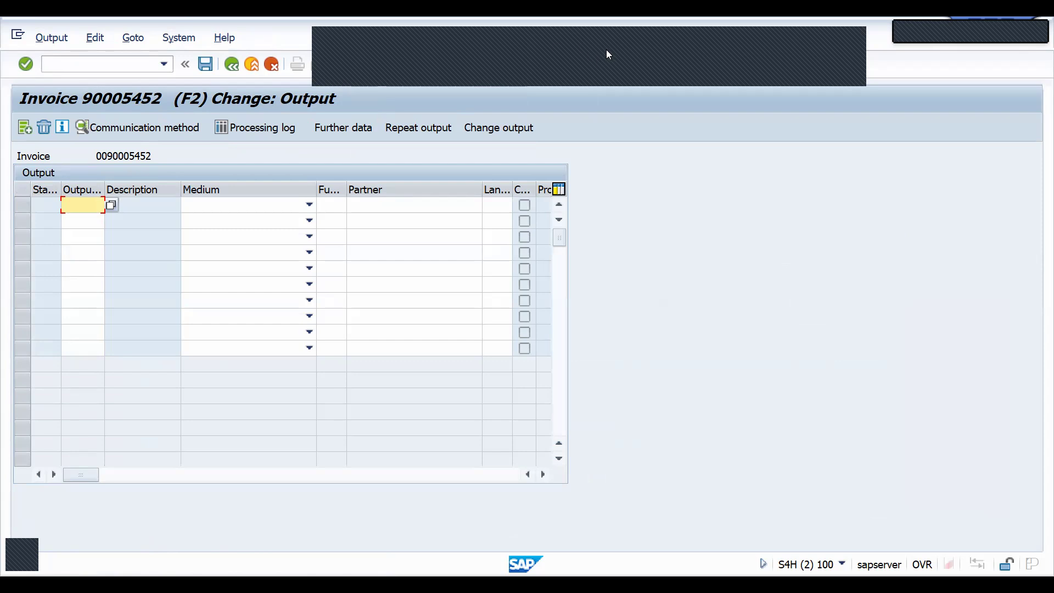
Switch to the ZBILLS procedure control session and read the documentation of routine 62 for the ZRD1 step's requirement.
{"action": "key", "text": "alt+Tab"}
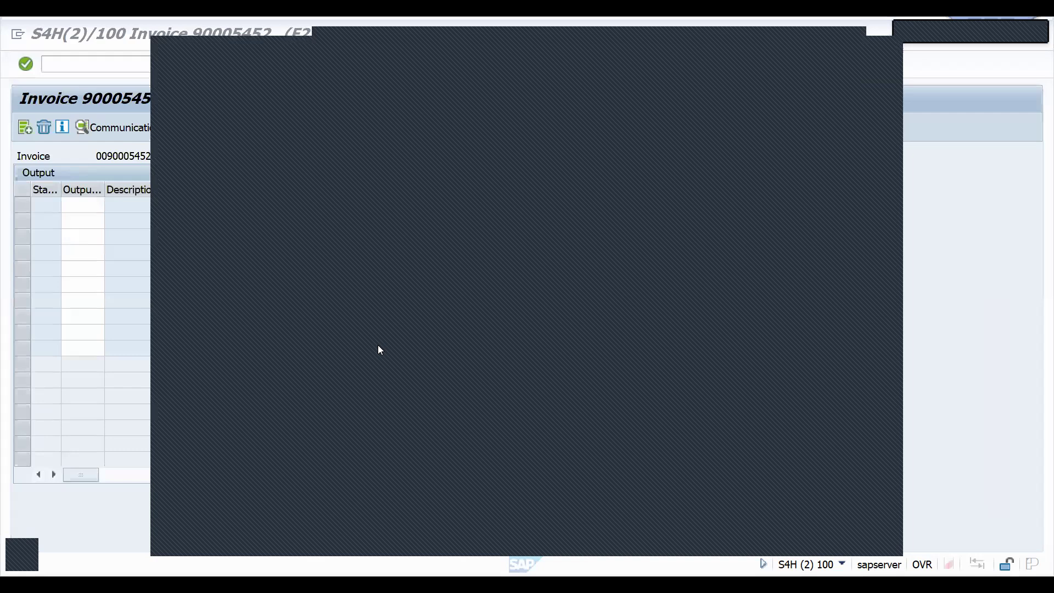
{"action": "left_click", "coordinate": [588, 224]}
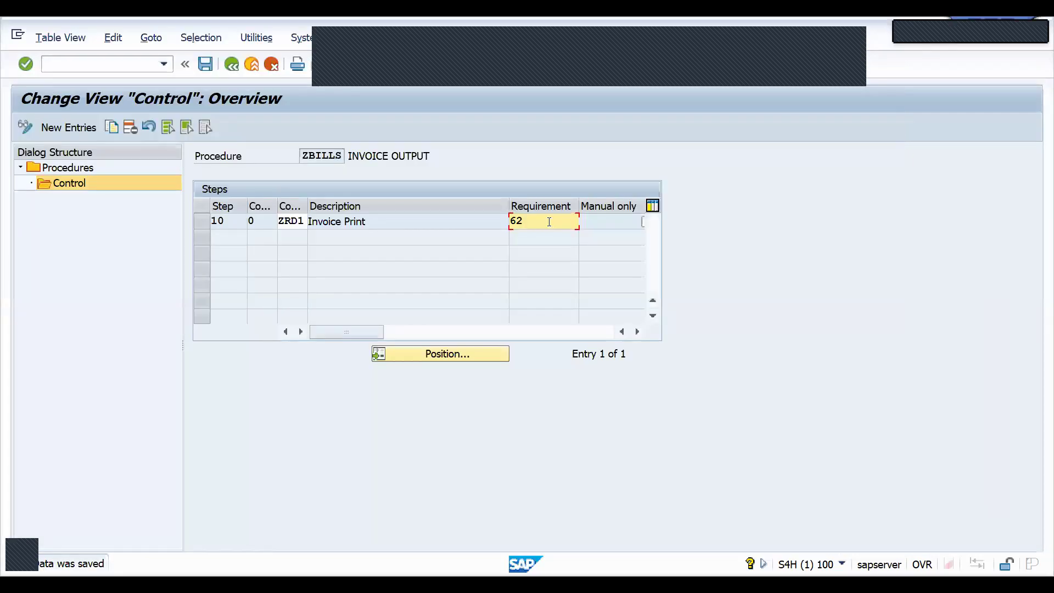
{"action": "left_click", "coordinate": [584, 227]}
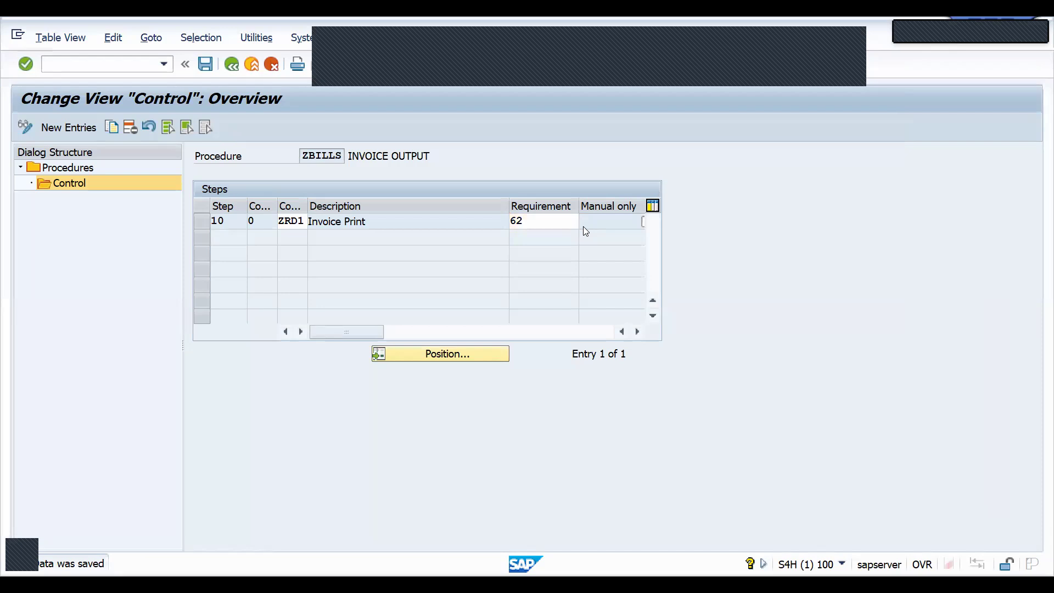
{"action": "key", "text": "F4"}
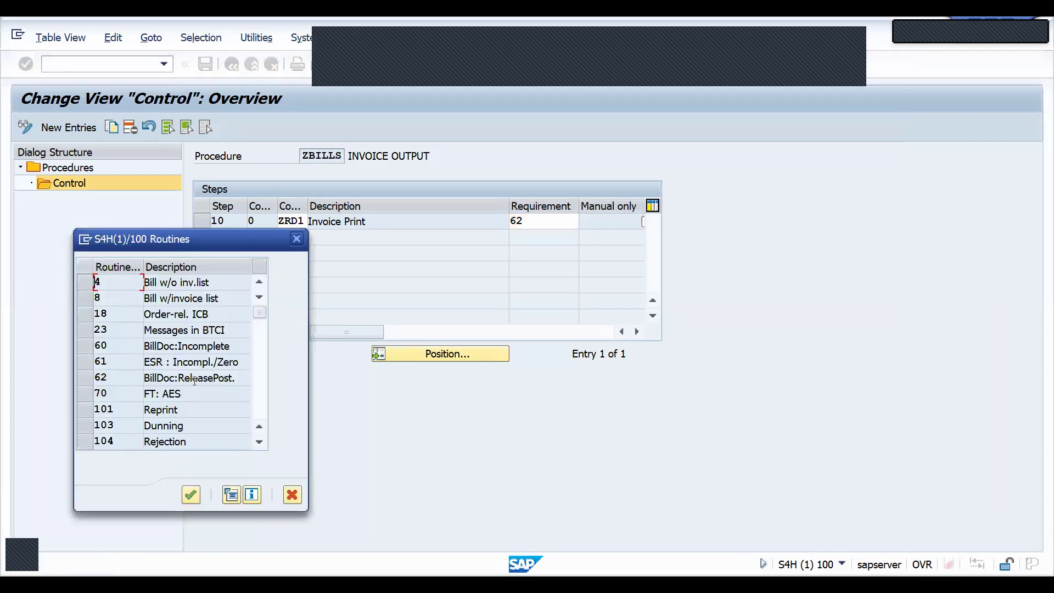
{"action": "left_click", "coordinate": [90, 379]}
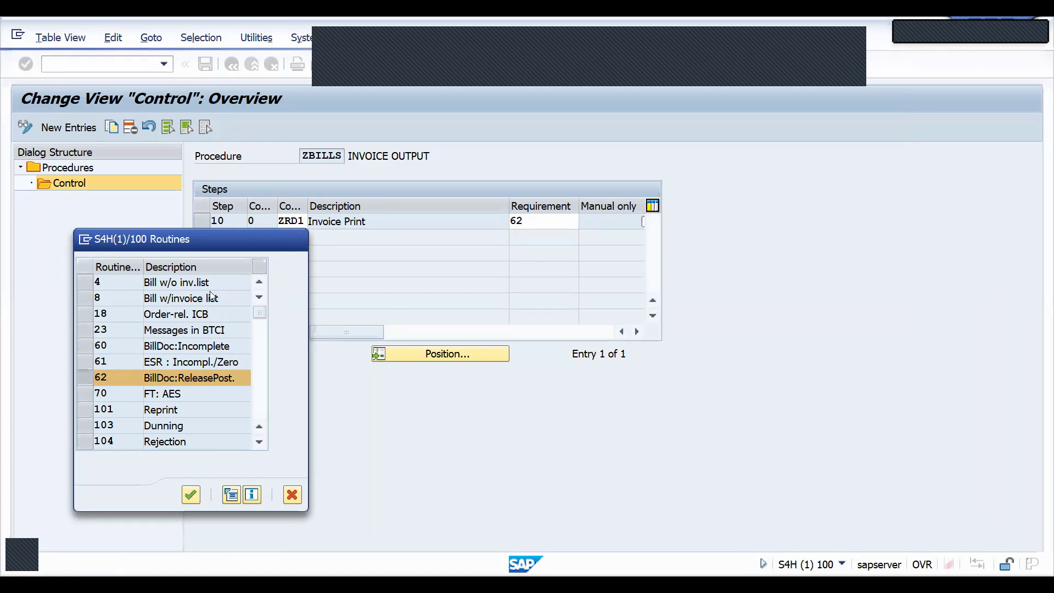
{"action": "key", "text": "F1"}
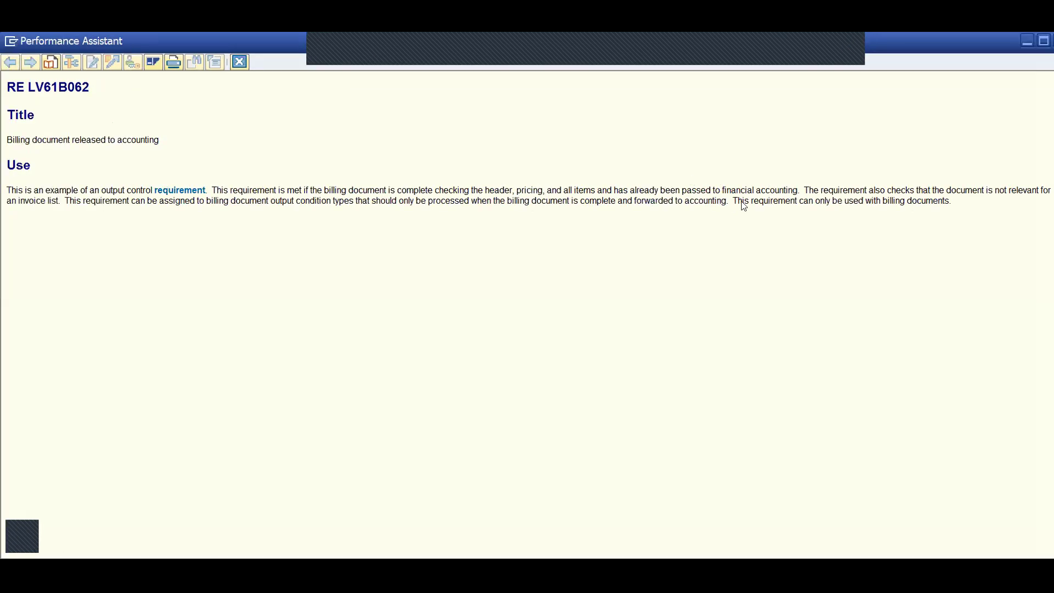
{"action": "left_click", "coordinate": [590, 40]}
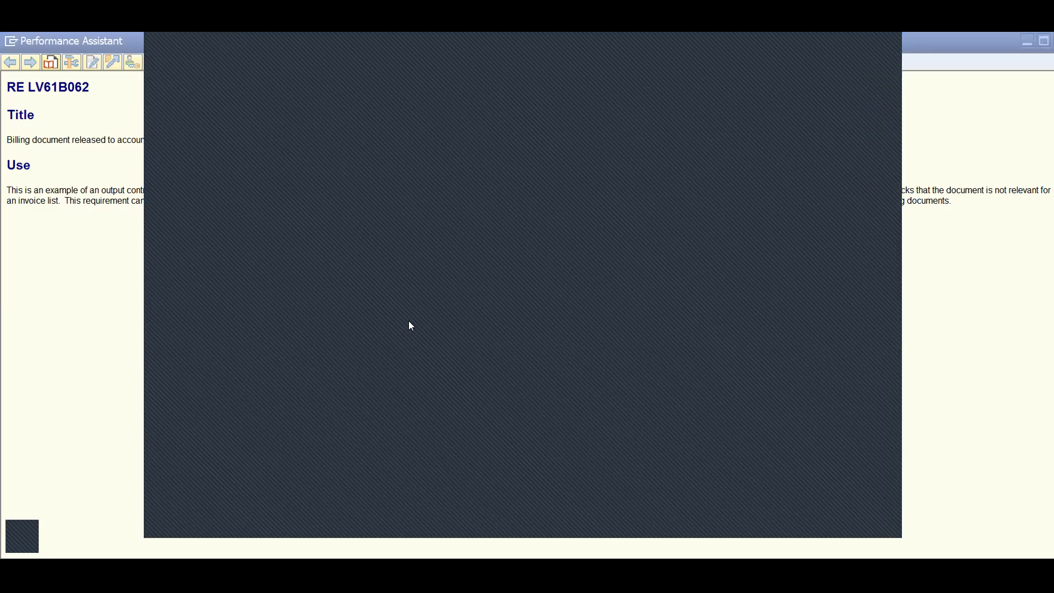
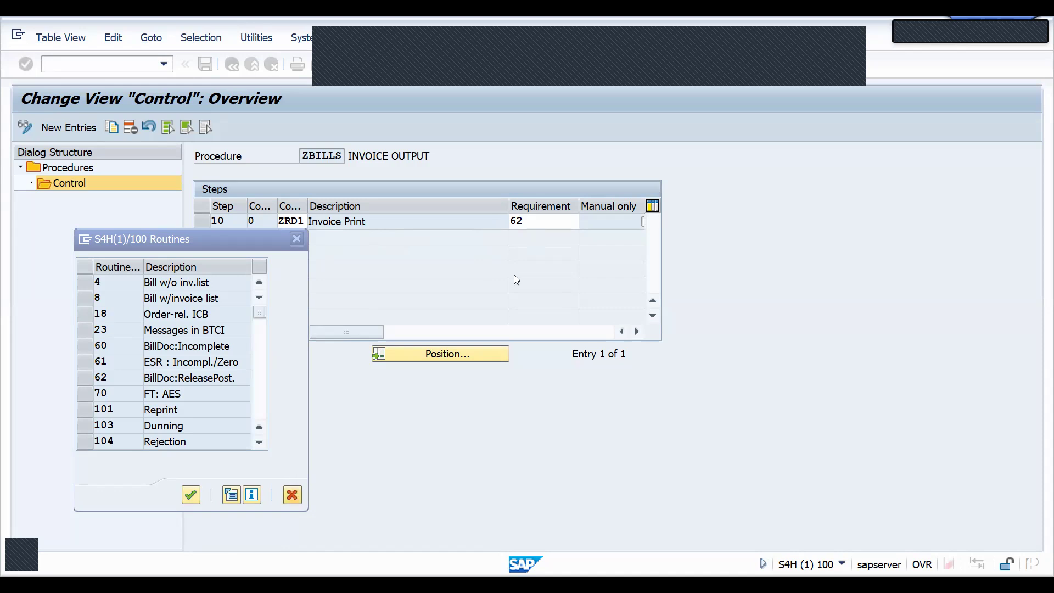
Remove the requirement from the ZRD1 step of procedure ZBILLS and save the change.
{"action": "key", "text": "Escape"}
{"action": "key", "text": "Delete"}
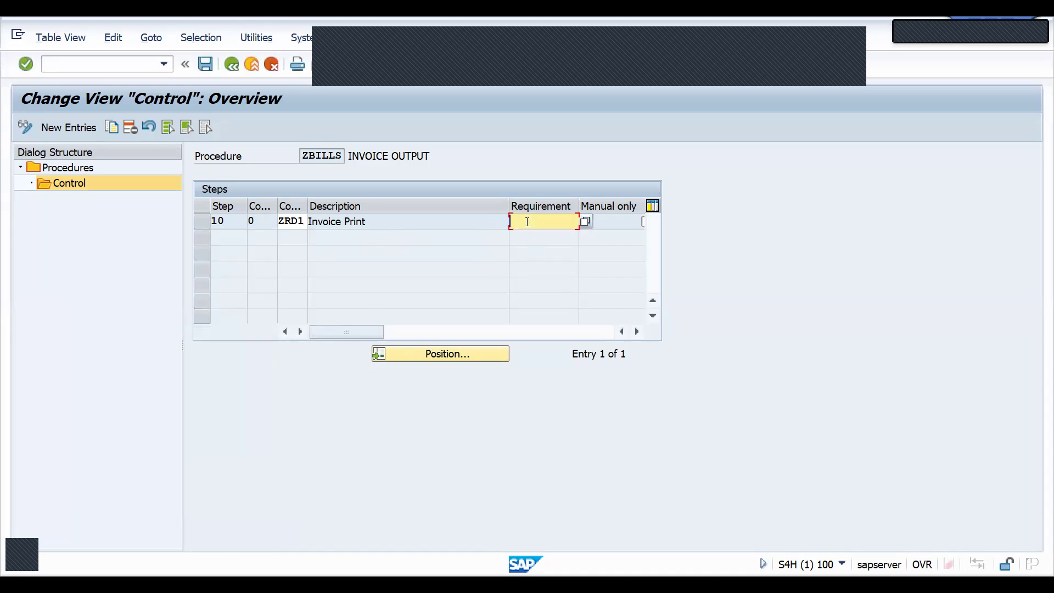
{"action": "key", "text": "ctrl+s"}
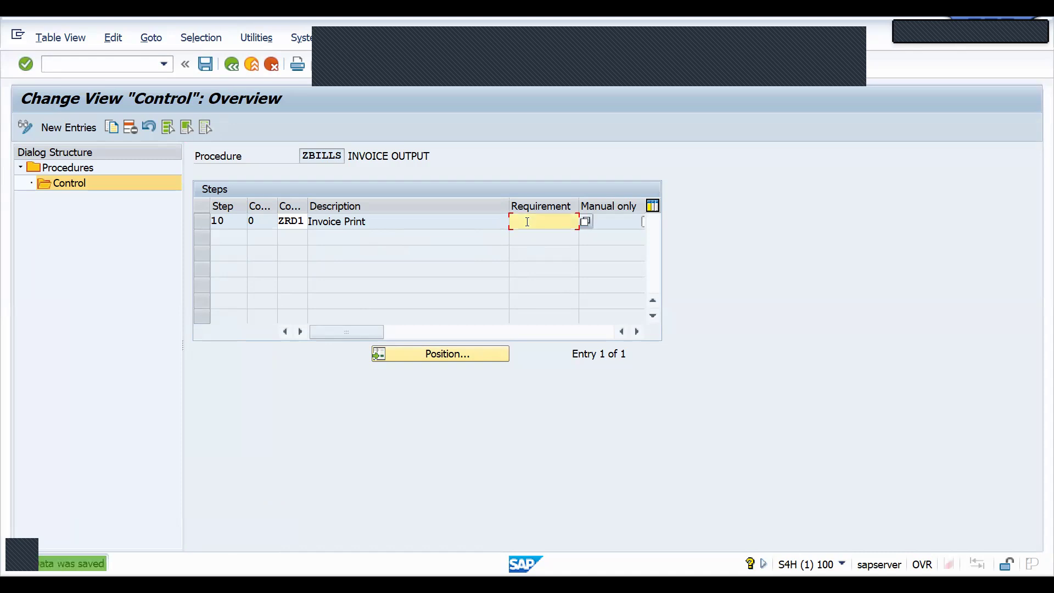
Return to the billing session, restart VF02 for the same invoice and check its header output again.
{"action": "left_click", "coordinate": [602, 54]}
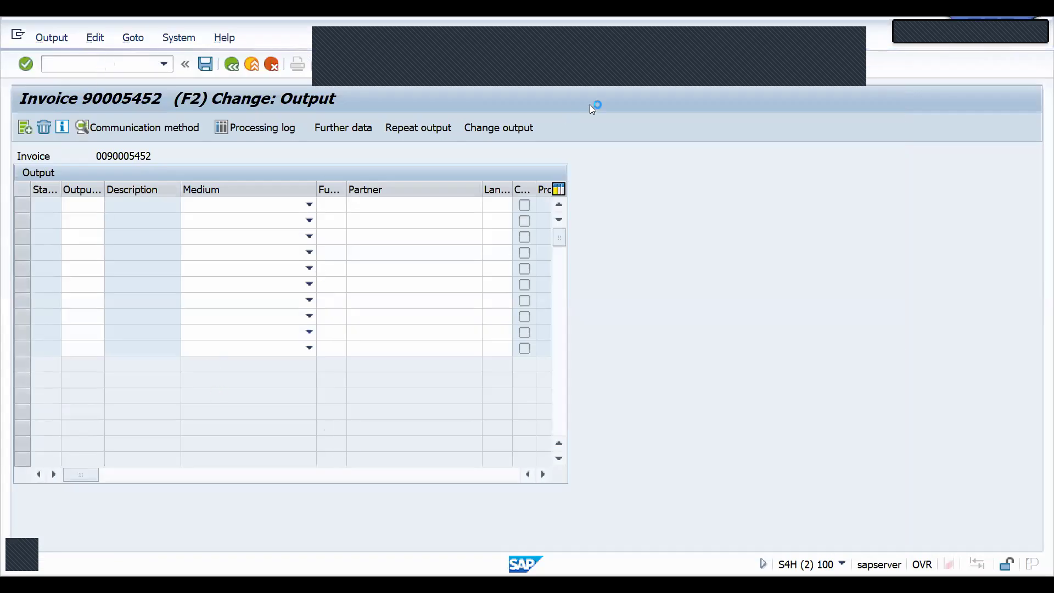
{"action": "left_click", "coordinate": [830, 68]}
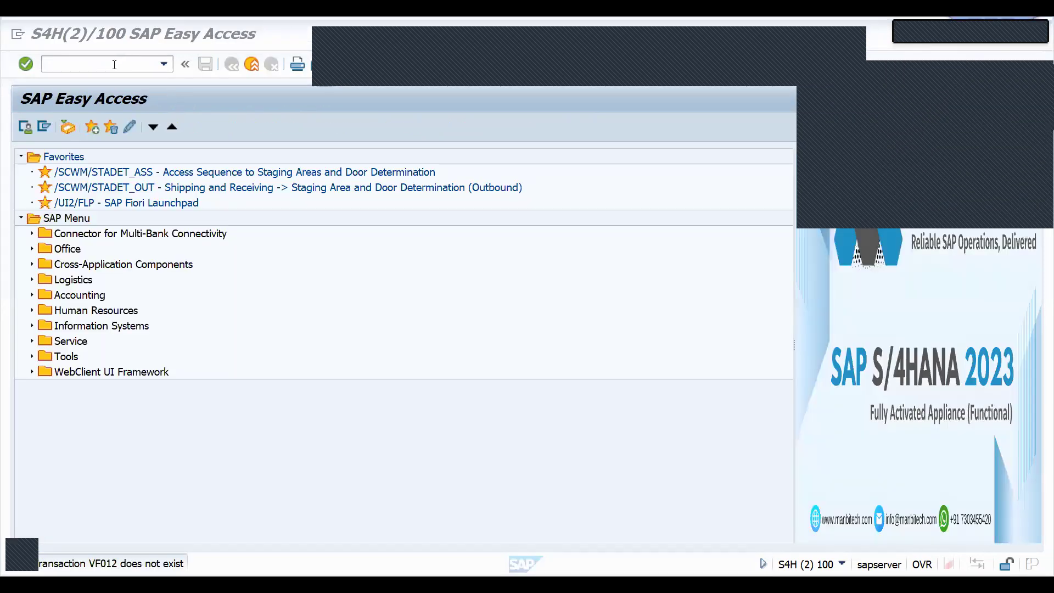
{"action": "left_click", "coordinate": [114, 65]}
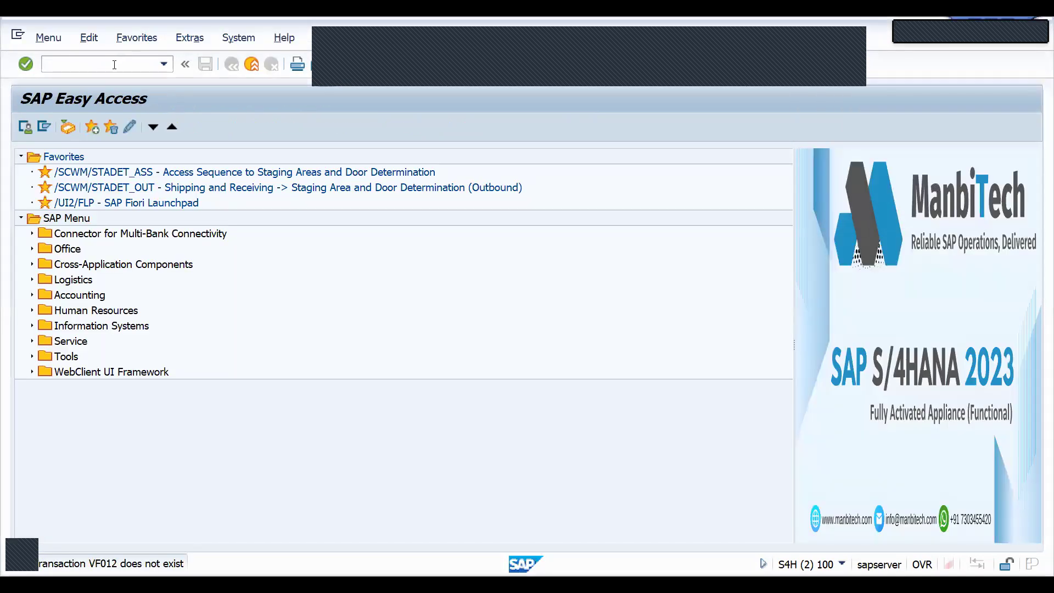
{"action": "type", "text": "/NVF02"}
{"action": "key", "text": "Return"}
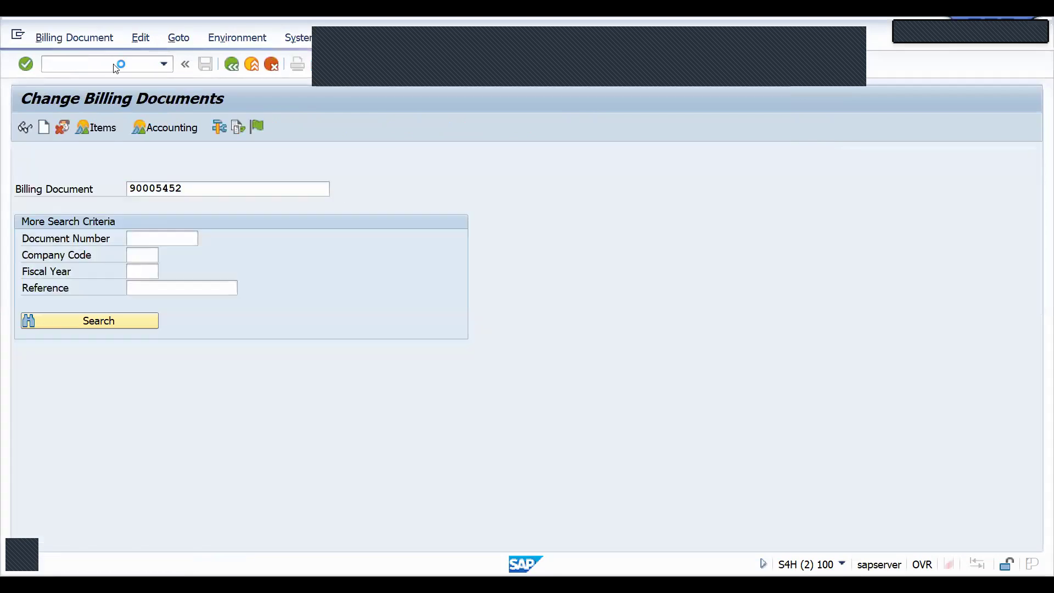
{"action": "key", "text": "Return"}
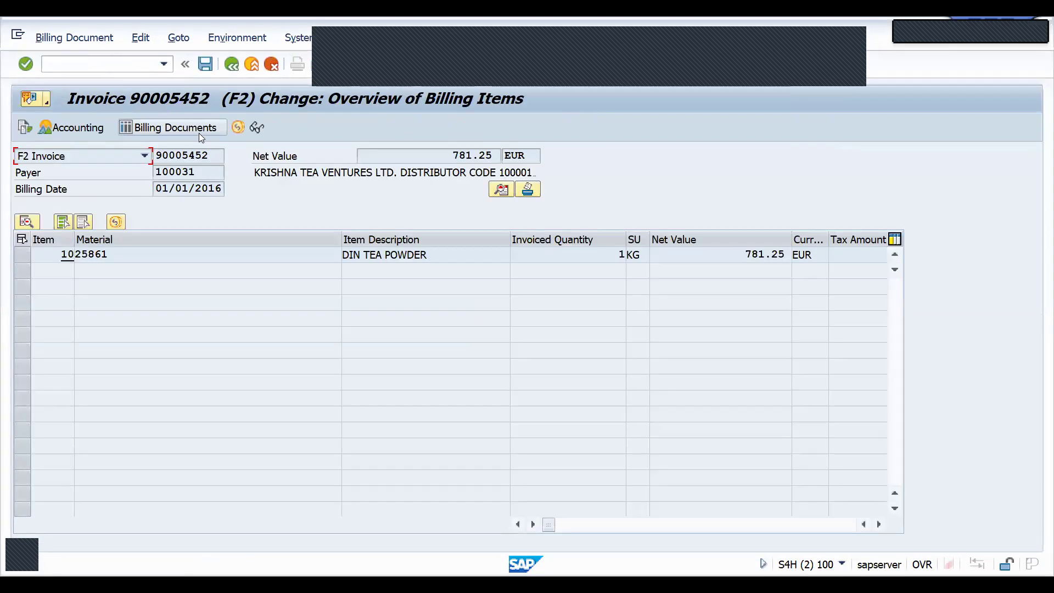
{"action": "left_click", "coordinate": [180, 38]}
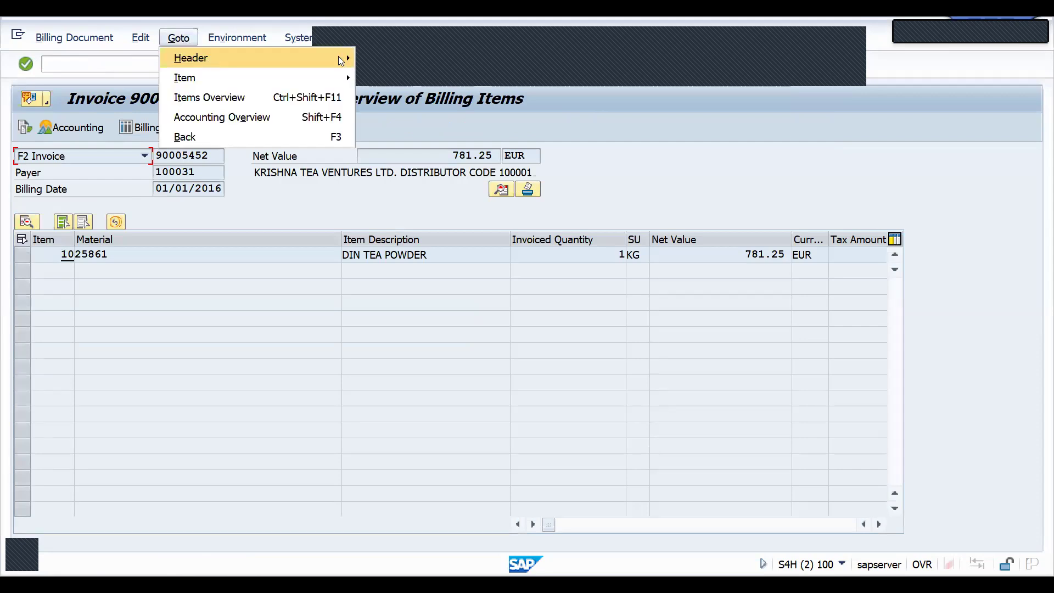
{"action": "mouse_move", "coordinate": [347, 56]}
{"action": "left_click", "coordinate": [382, 117]}
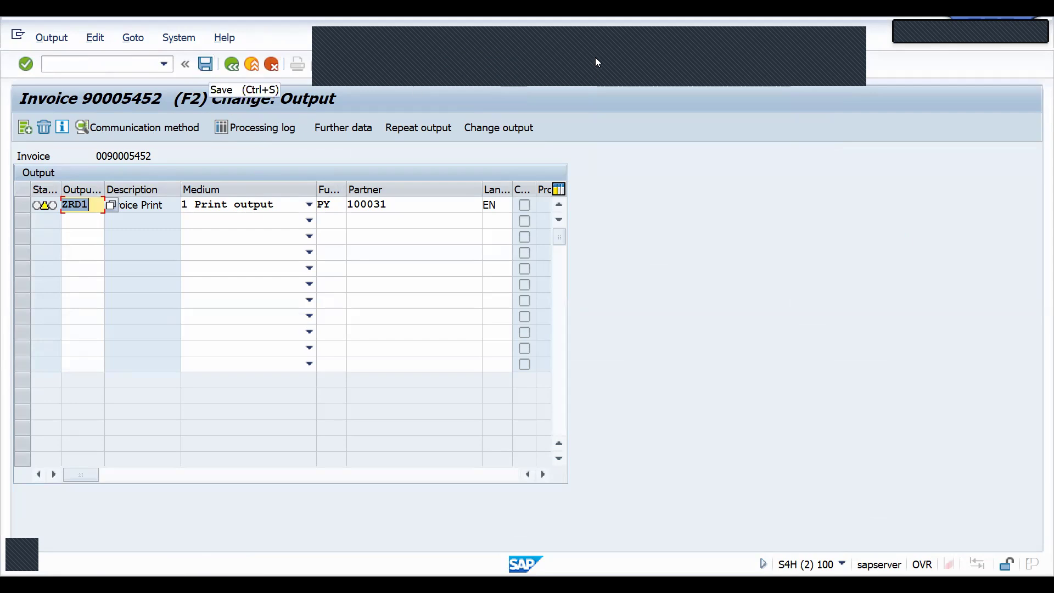
Try to save the invoice's header output, restart VF02 and attempt to release the invoice to accounting.
{"action": "left_click", "coordinate": [204, 64]}
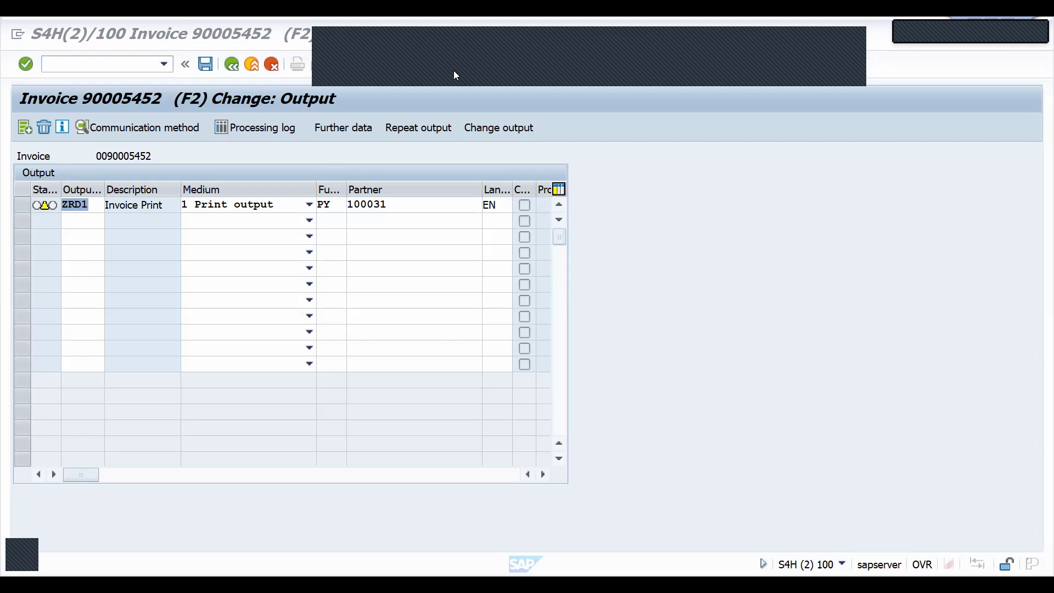
{"action": "left_click", "coordinate": [597, 51]}
{"action": "left_click", "coordinate": [82, 61]}
{"action": "type", "text": "/NVF03"}
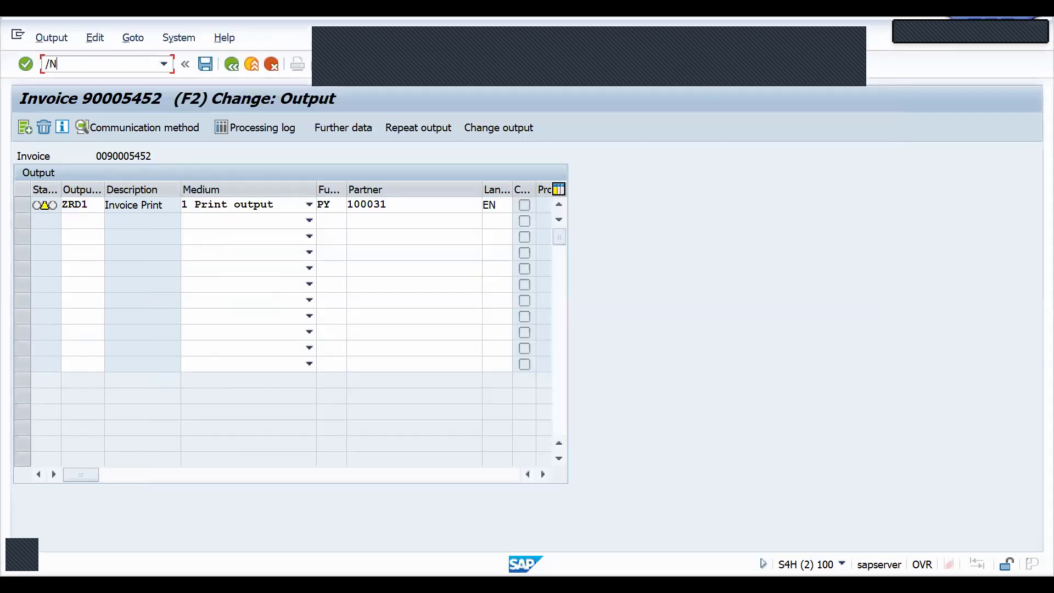
{"action": "key", "text": "Return"}
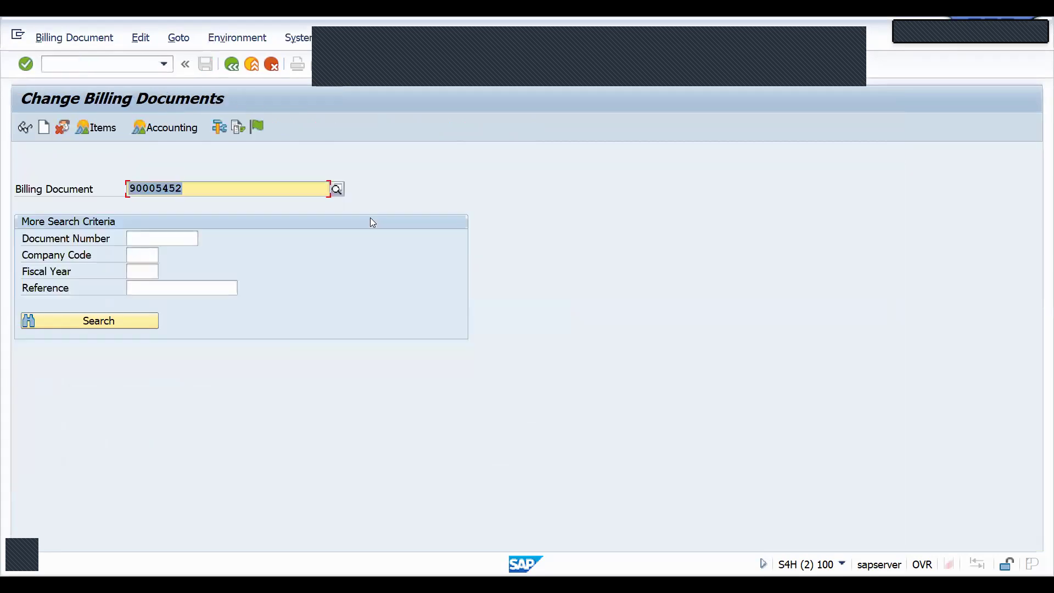
{"action": "left_click", "coordinate": [256, 128]}
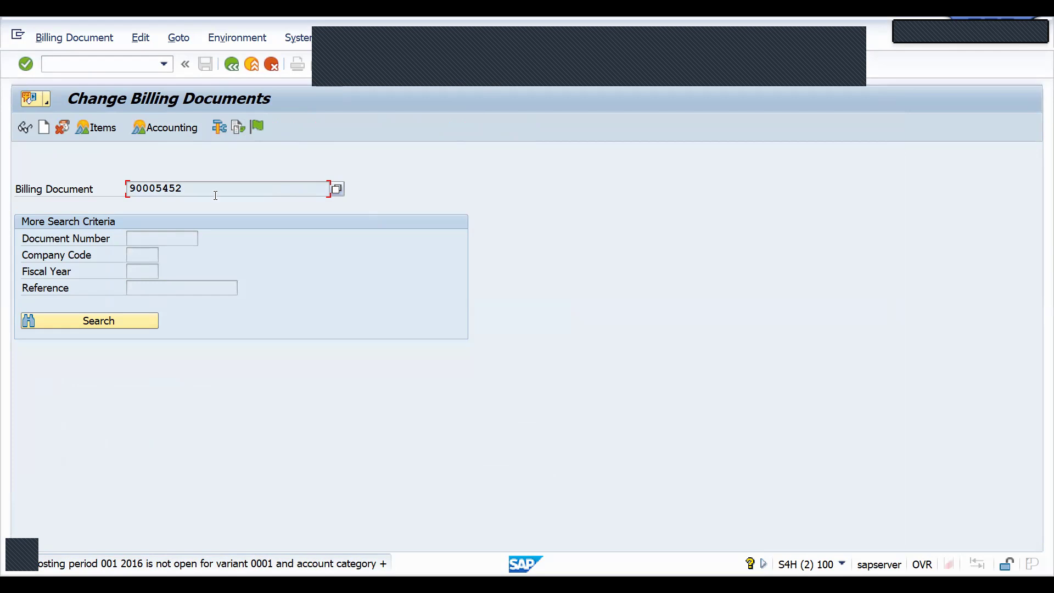
Open the invoice's item overview, try to leave it with saving, and restart VF02.
{"action": "key", "text": "Return"}
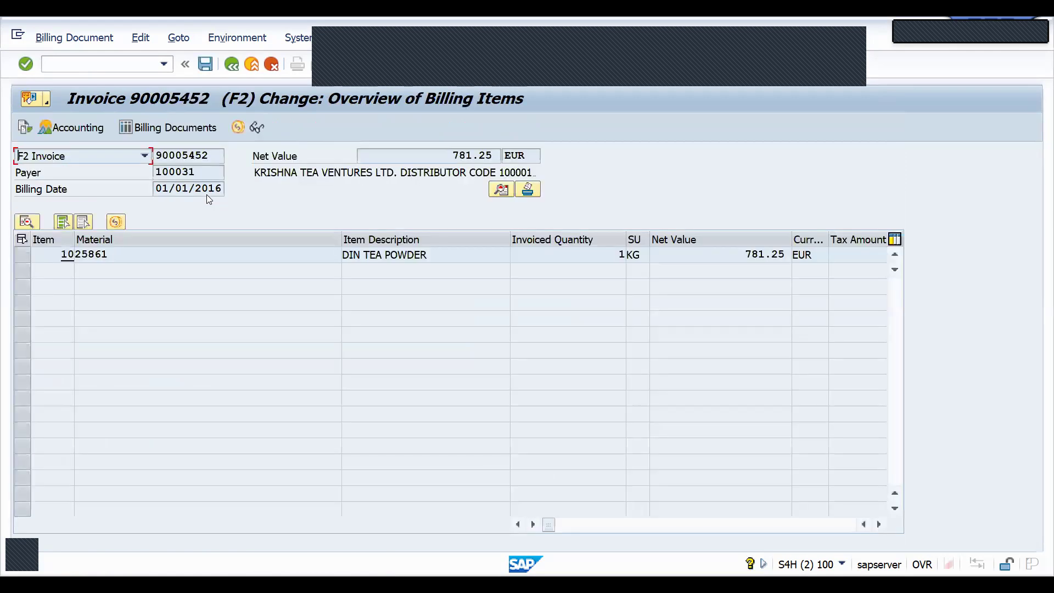
{"action": "left_click", "coordinate": [232, 70]}
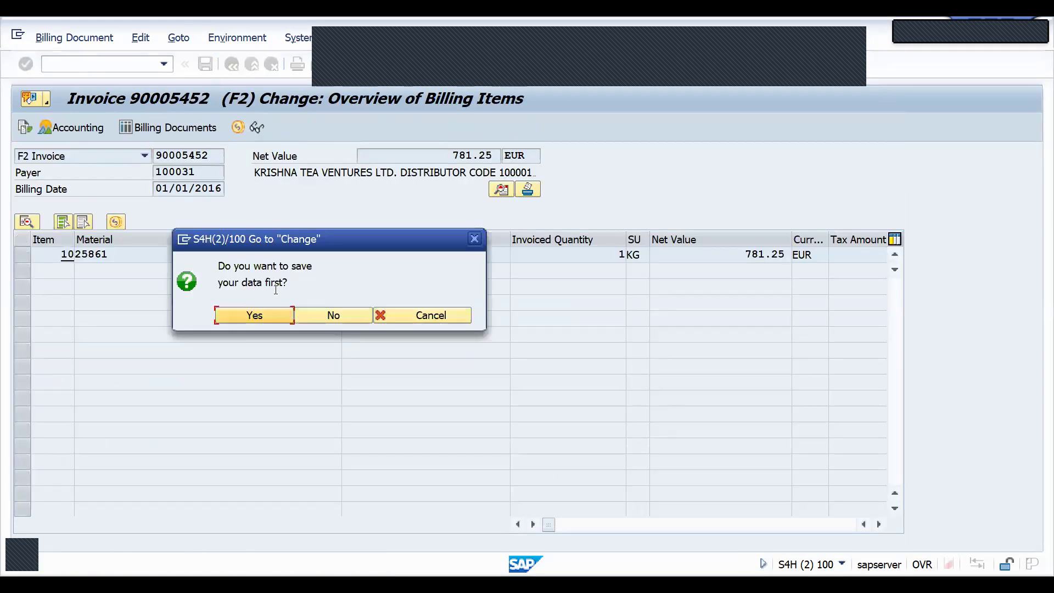
{"action": "left_click", "coordinate": [253, 316]}
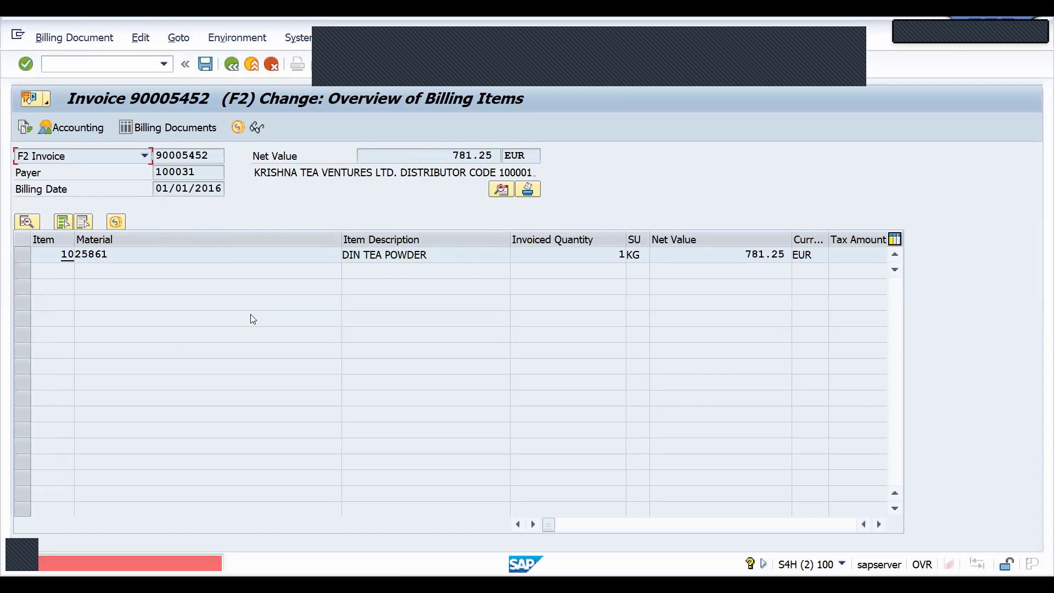
{"action": "left_click", "coordinate": [96, 65]}
{"action": "type", "text": "/nvf02"}
{"action": "key", "text": "Return"}
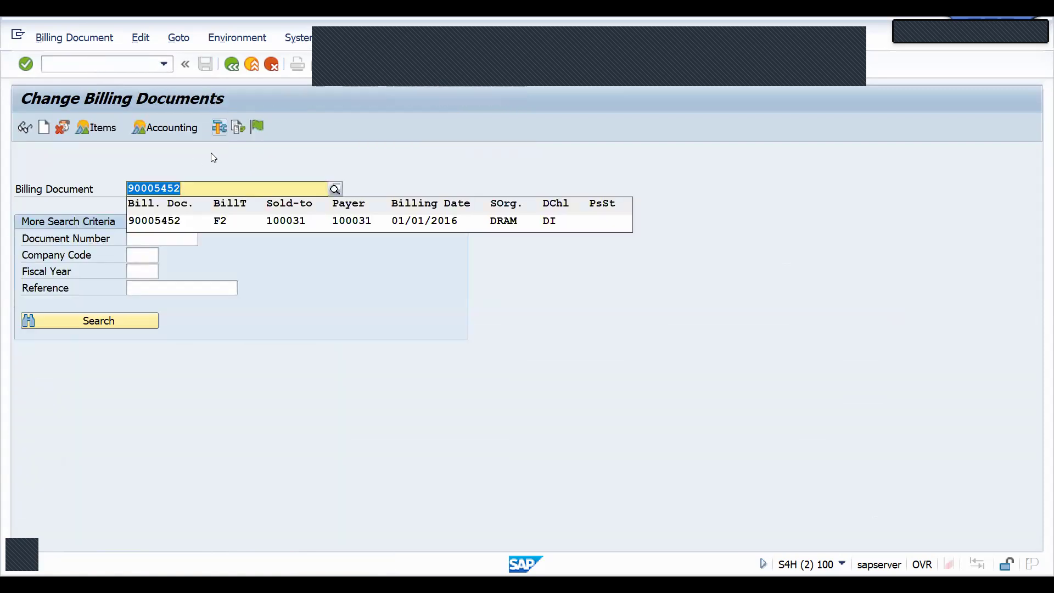
Switch to display mode, try to issue output for the invoice and view its item overview.
{"action": "left_click", "coordinate": [380, 119]}
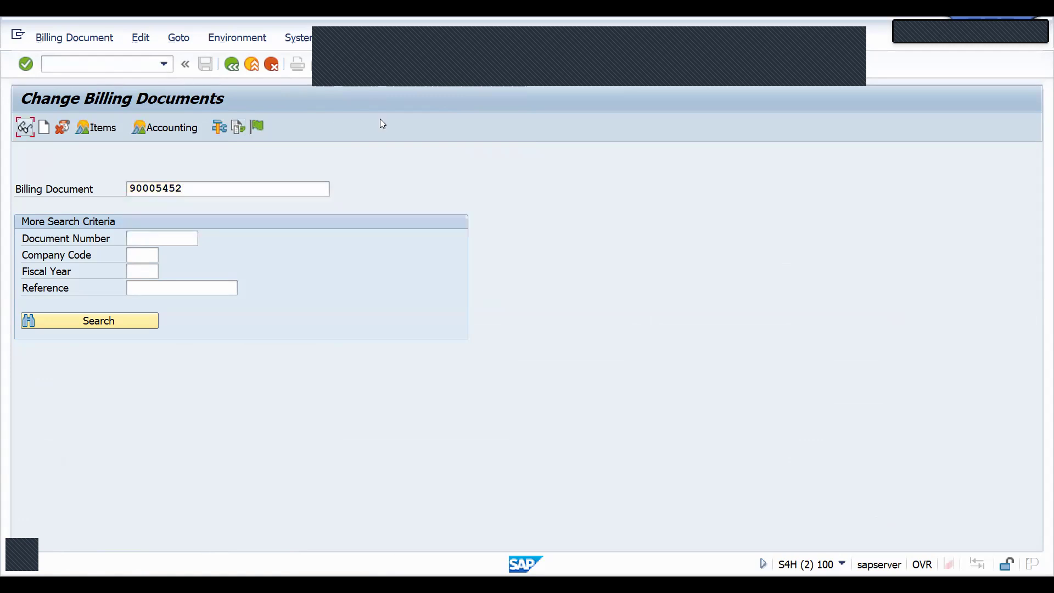
{"action": "key", "text": "Return"}
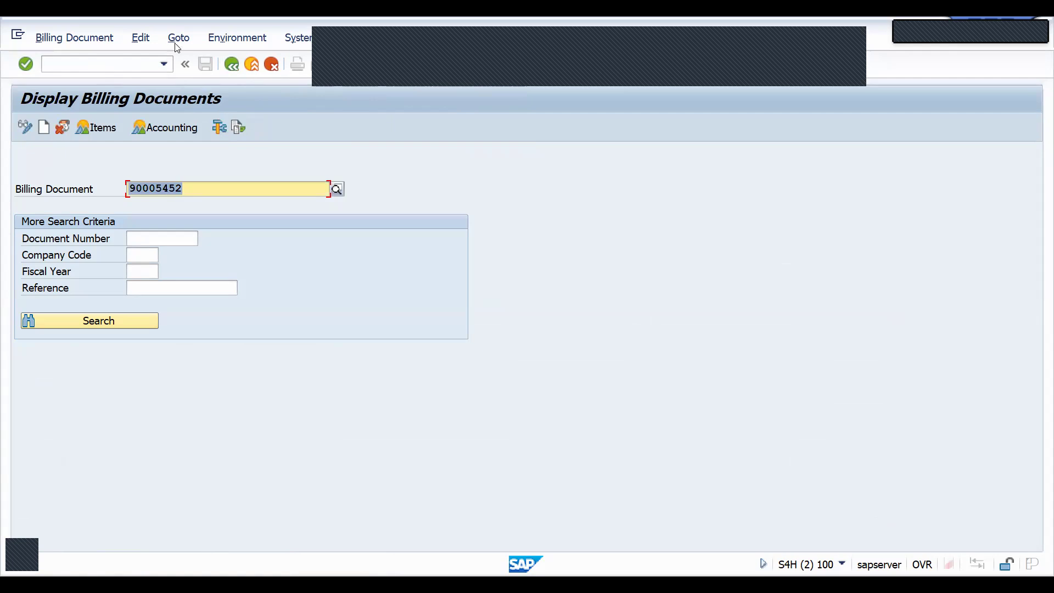
{"action": "left_click", "coordinate": [66, 38]}
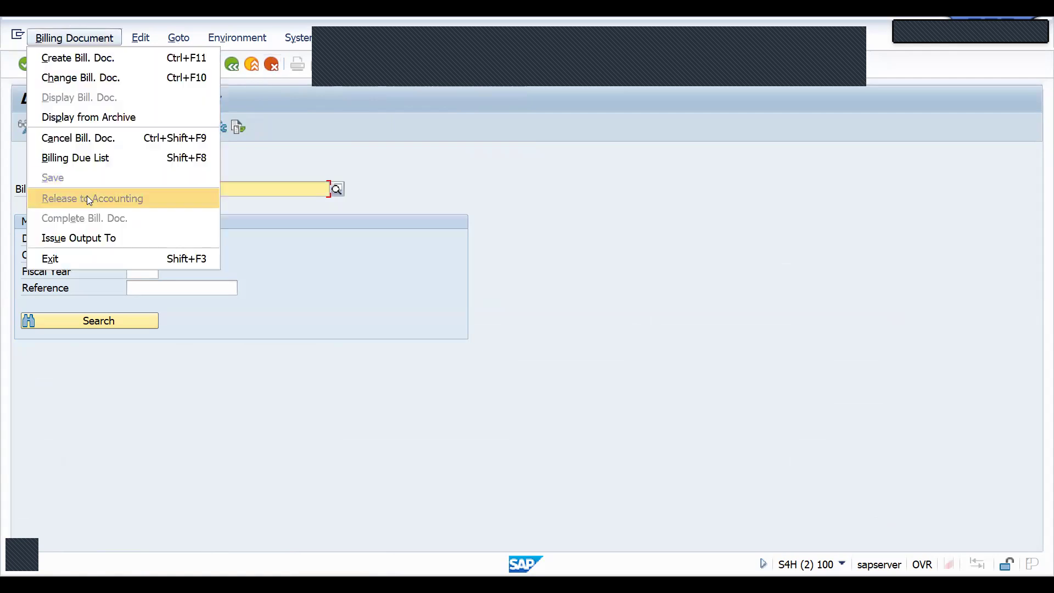
{"action": "left_click", "coordinate": [98, 238]}
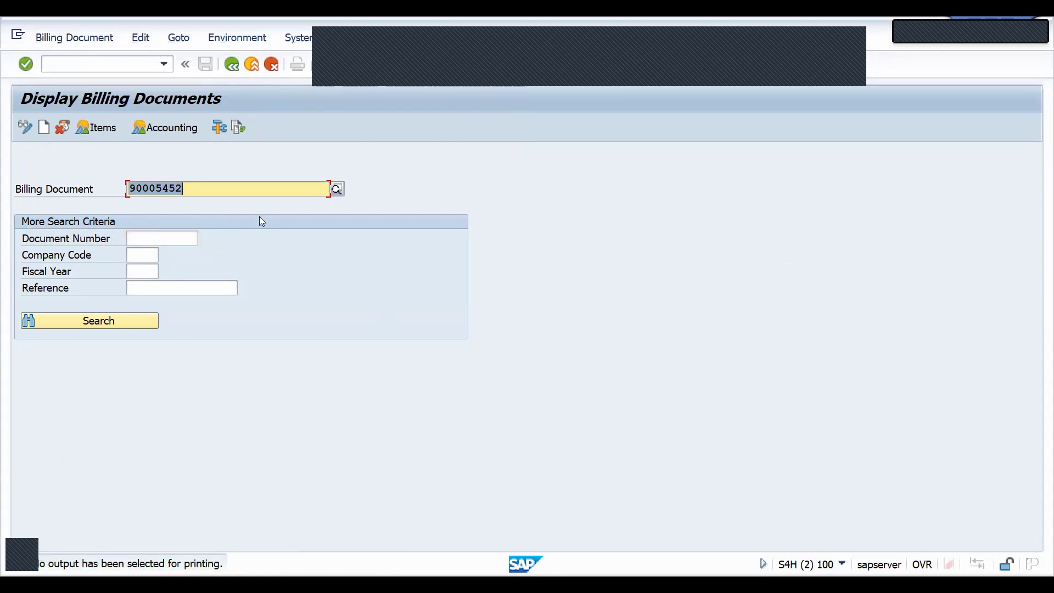
{"action": "key", "text": "Return"}
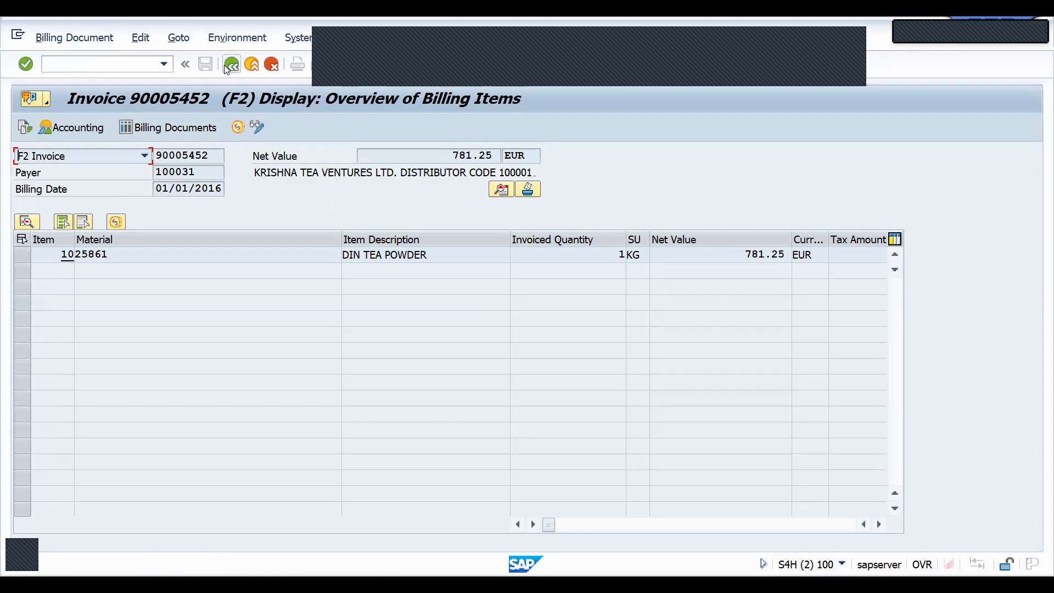
{"action": "key", "text": "ctrl+slash"}
{"action": "type", "text": "/NVF01"}
{"action": "key", "text": "Return"}
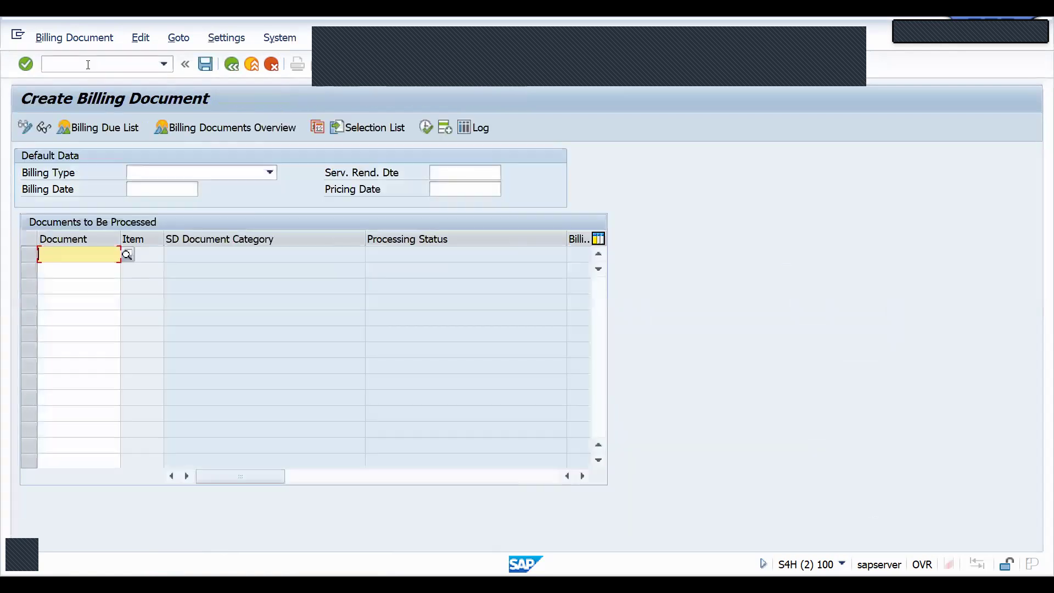
Start VF02 for the same invoice, open its header output and save the ZRD1 print output.
{"action": "left_click", "coordinate": [88, 64]}
{"action": "type", "text": "/N"}
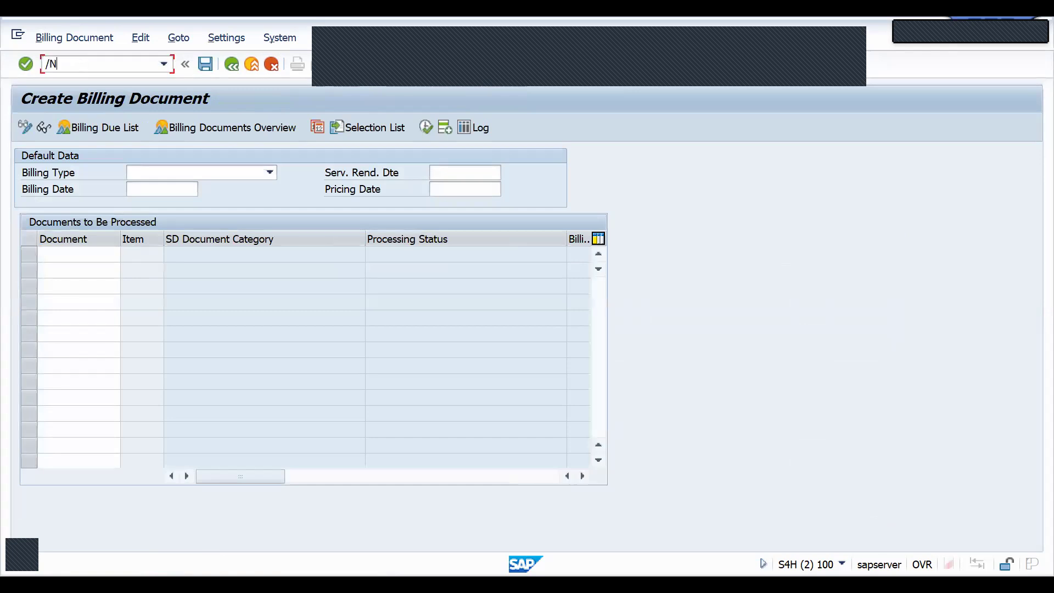
{"action": "type", "text": "VF02"}
{"action": "key", "text": "Return"}
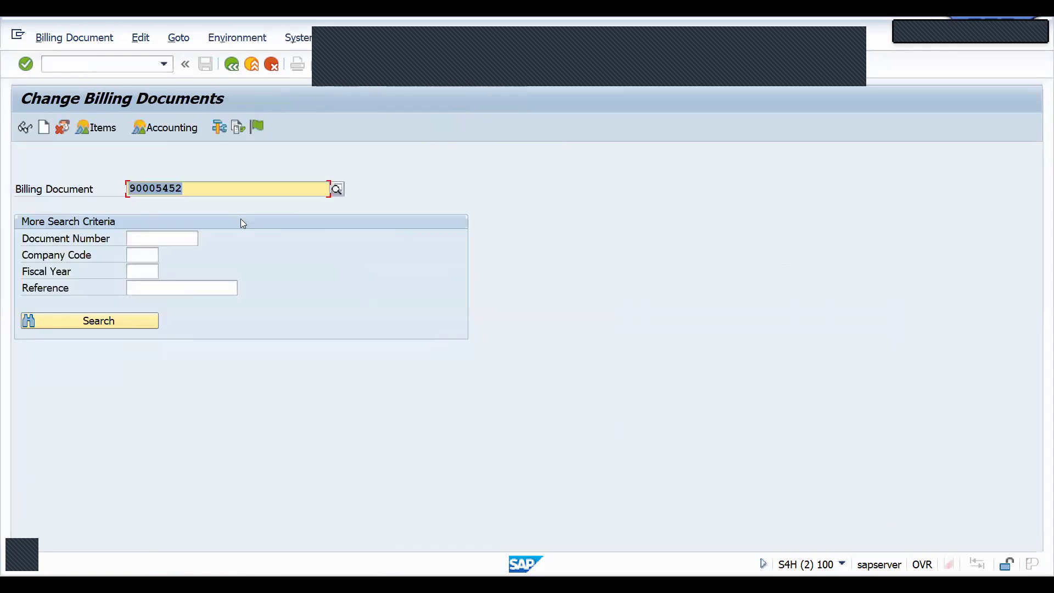
{"action": "left_click", "coordinate": [179, 37]}
{"action": "left_click", "coordinate": [381, 120]}
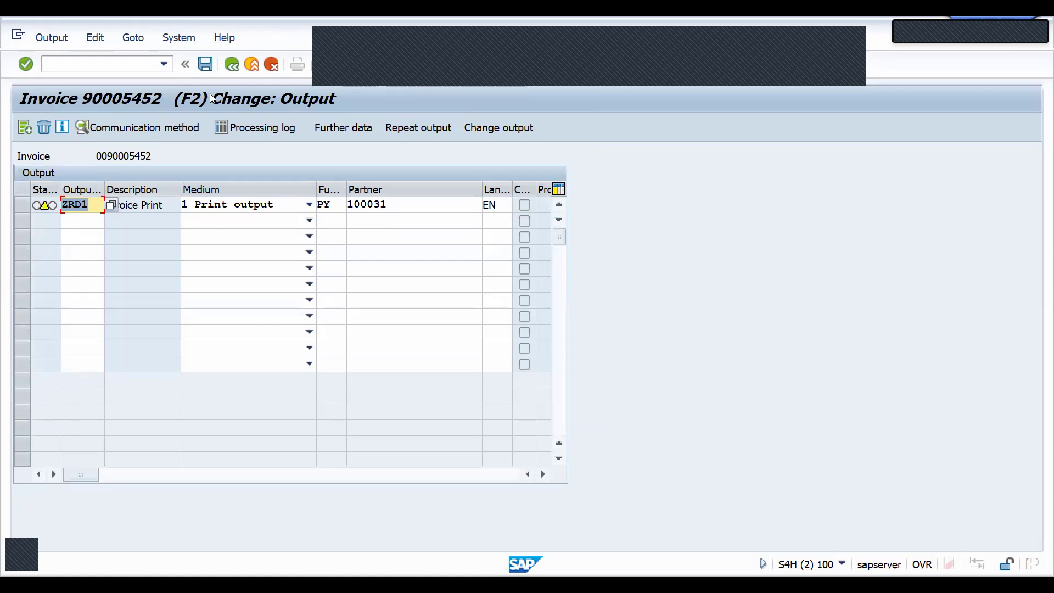
{"action": "left_click", "coordinate": [205, 64]}
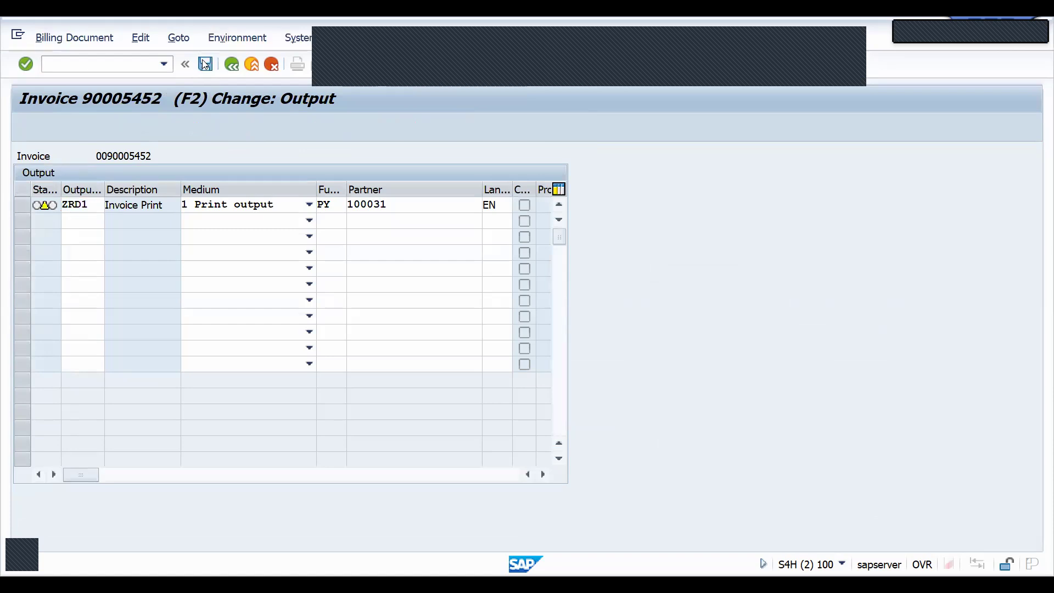
Issue the invoice's output and preview the ZRD1 printout, allowing the PDF file to be created.
{"action": "left_click", "coordinate": [71, 37]}
{"action": "left_click", "coordinate": [91, 240]}
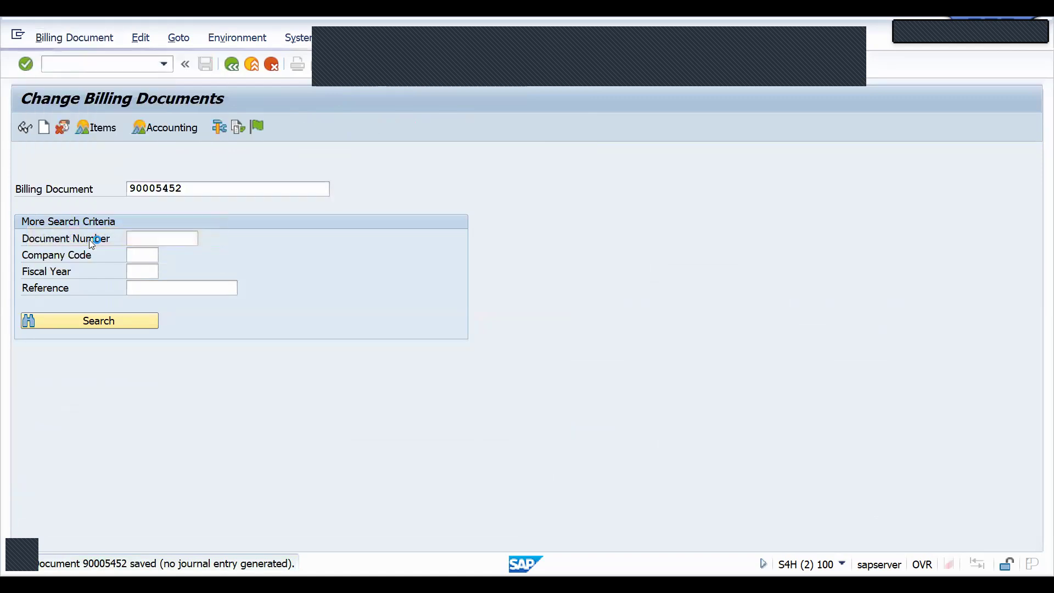
{"action": "left_click", "coordinate": [87, 334]}
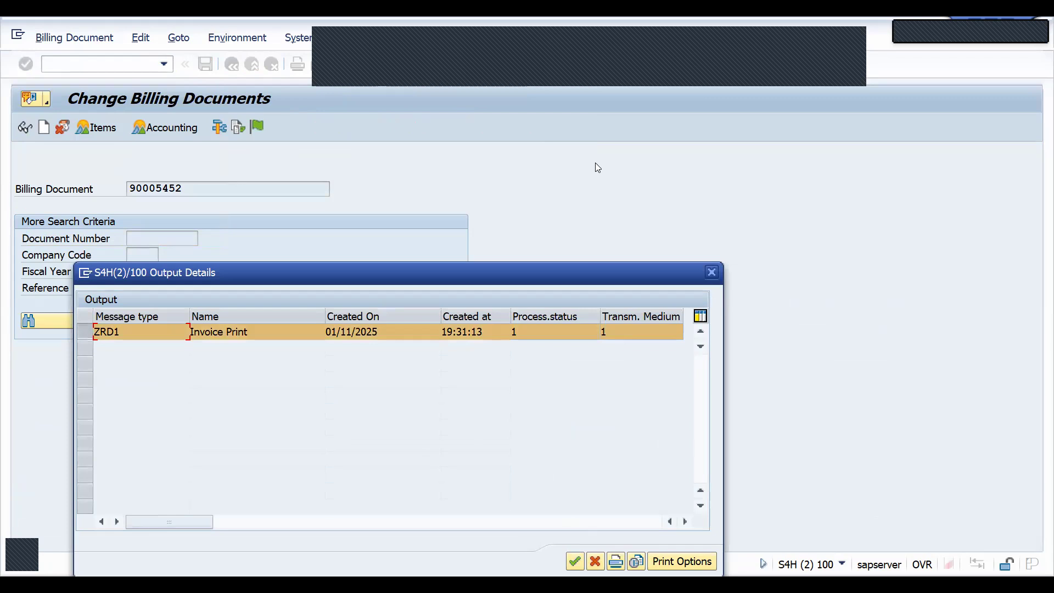
{"action": "left_click", "coordinate": [637, 561]}
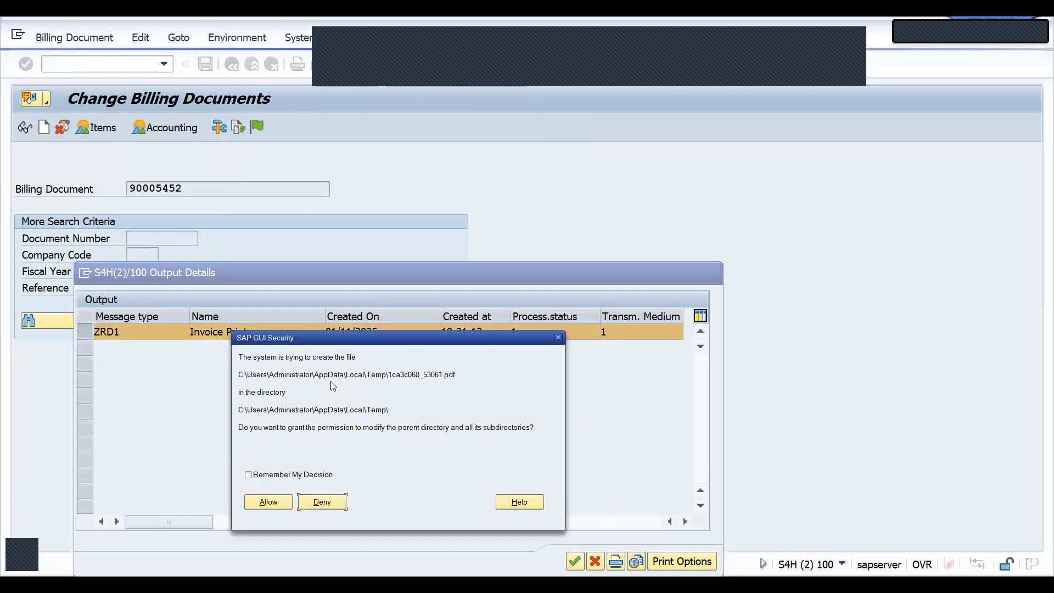
{"action": "key", "text": "Return"}
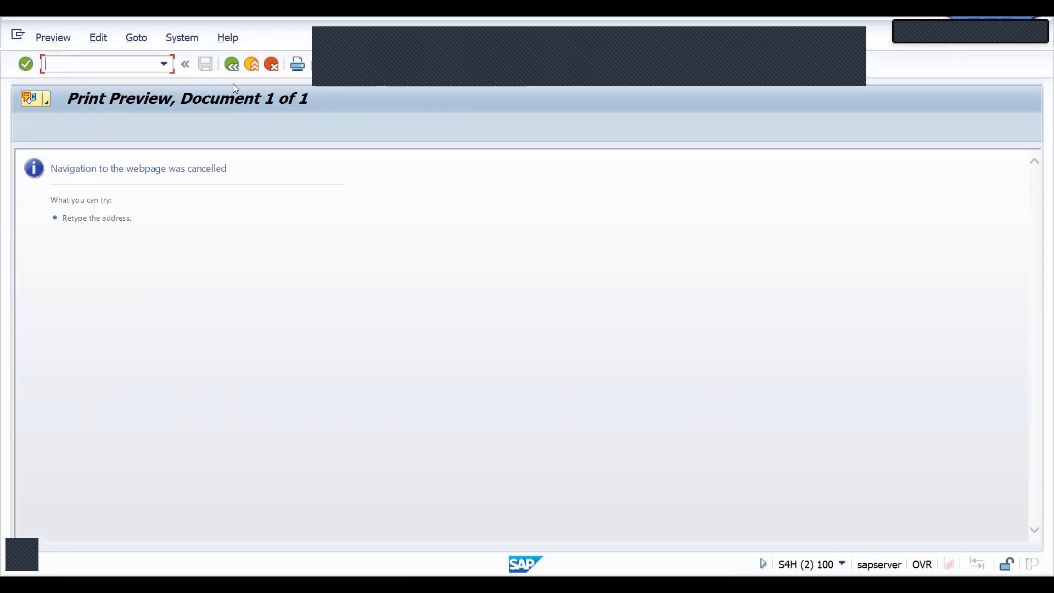
{"action": "left_click", "coordinate": [229, 60]}
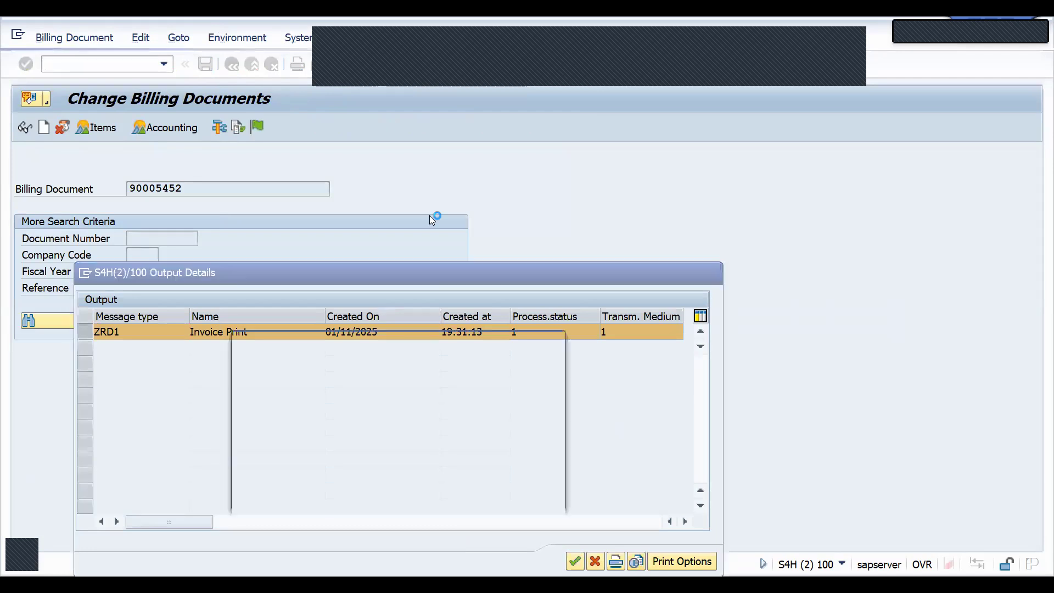
{"action": "left_click", "coordinate": [270, 502]}
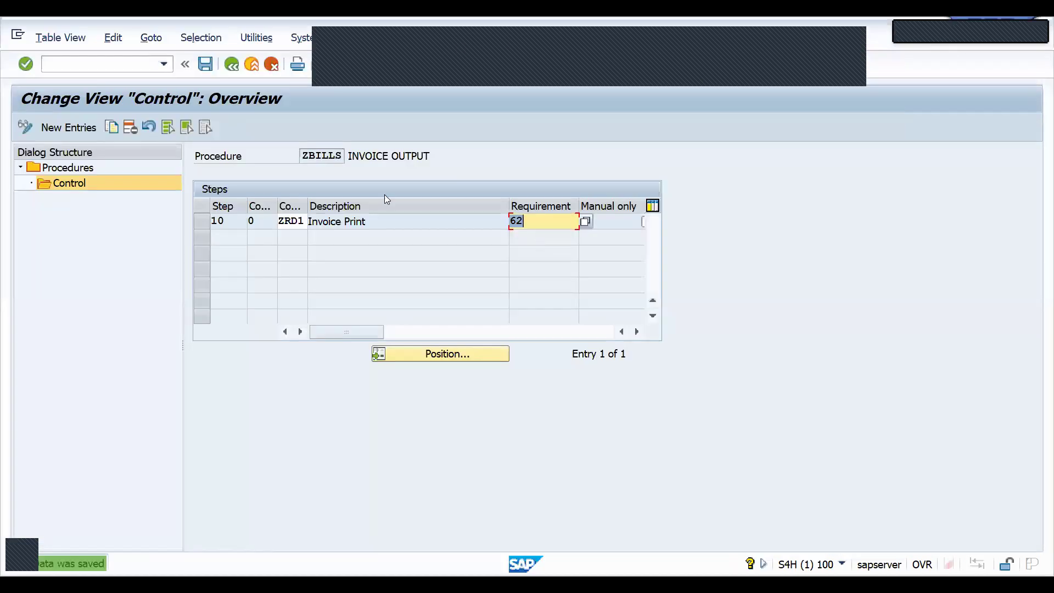
Return to the billing session, cancel the same invoice with VF11 and save the cancellation.
{"action": "key", "text": "alt+Tab"}
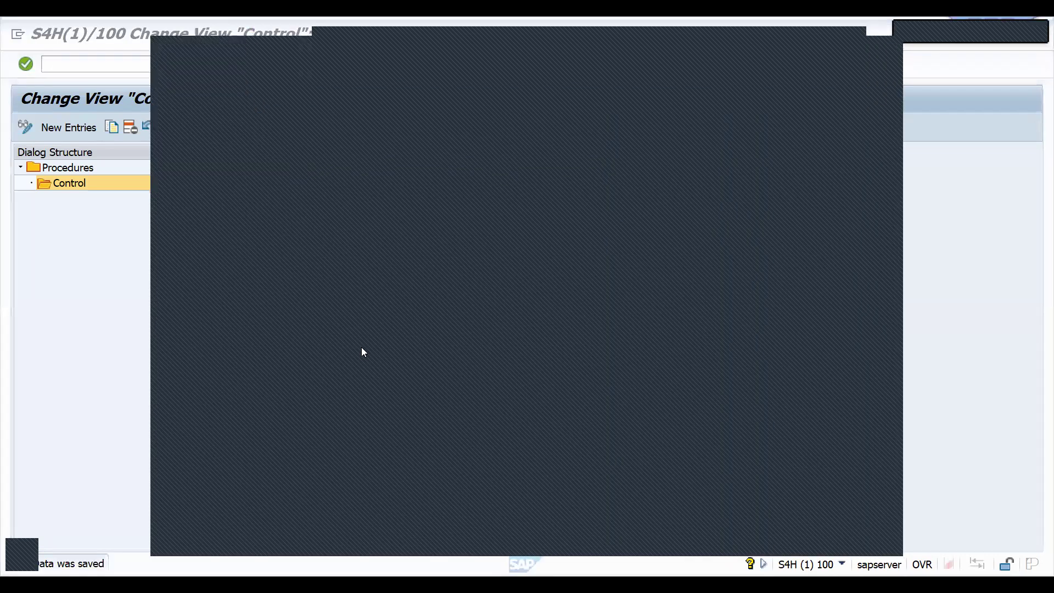
{"action": "type", "text": "/NVF11"}
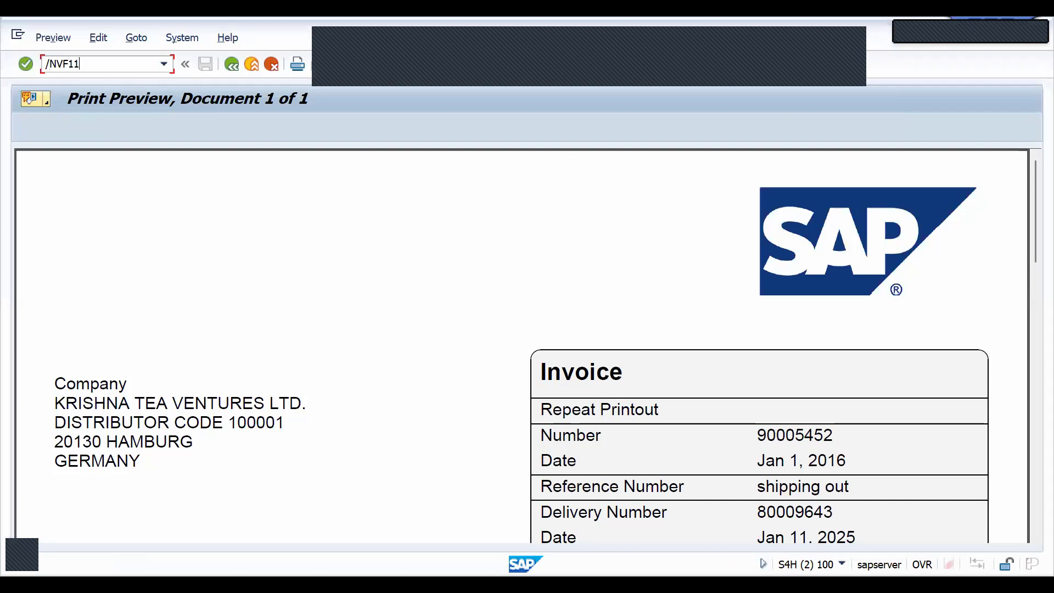
{"action": "key", "text": "Return"}
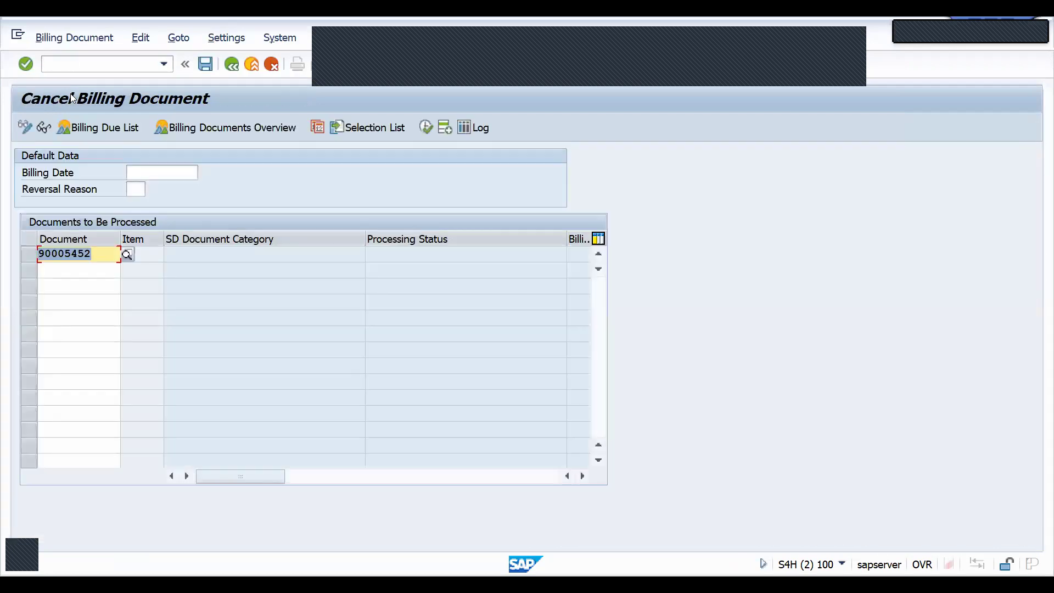
{"action": "key", "text": "Return"}
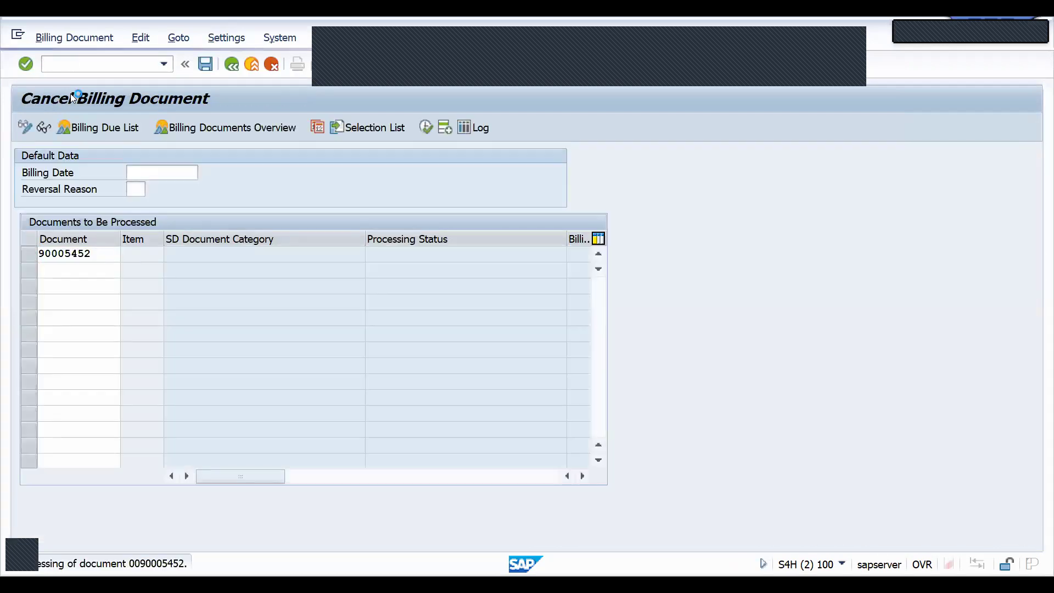
{"action": "left_click", "coordinate": [205, 64]}
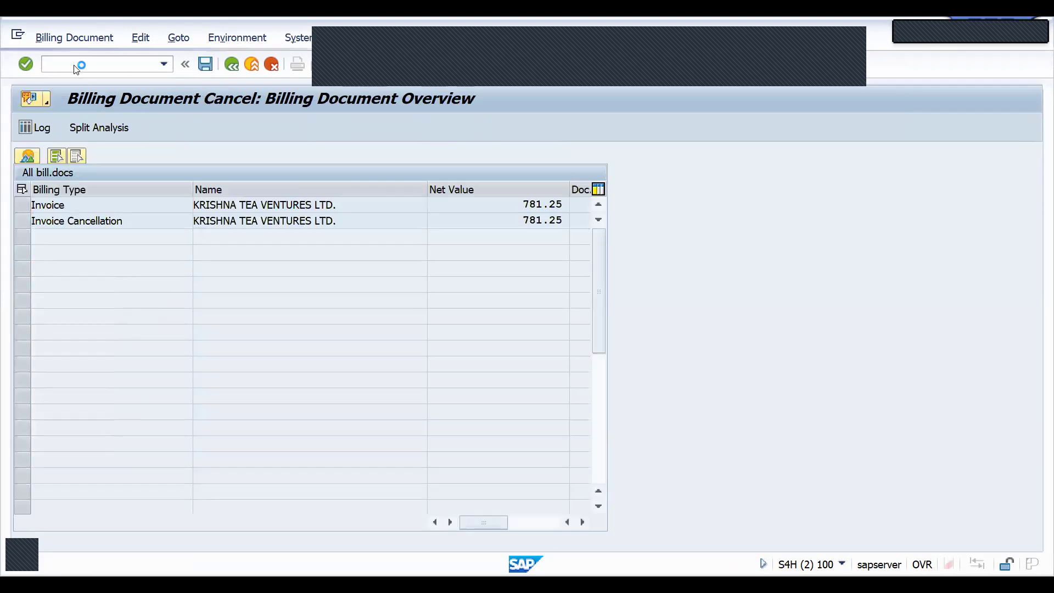
Start VF03, open the cancellation's document flow and select the outbound delivery's document number.
{"action": "left_click", "coordinate": [75, 66]}
{"action": "type", "text": "/NVF03"}
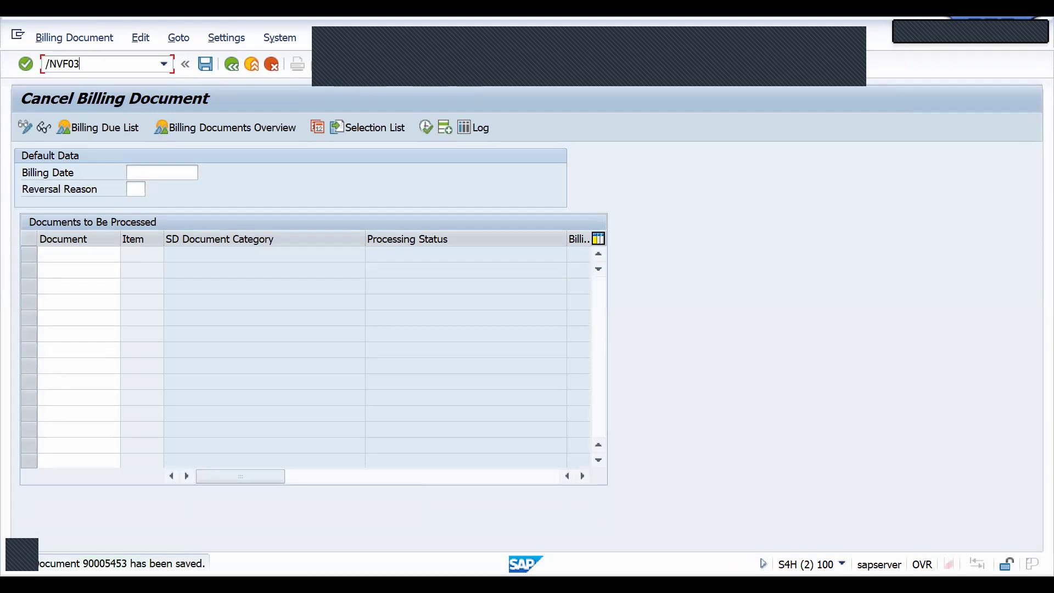
{"action": "key", "text": "Return"}
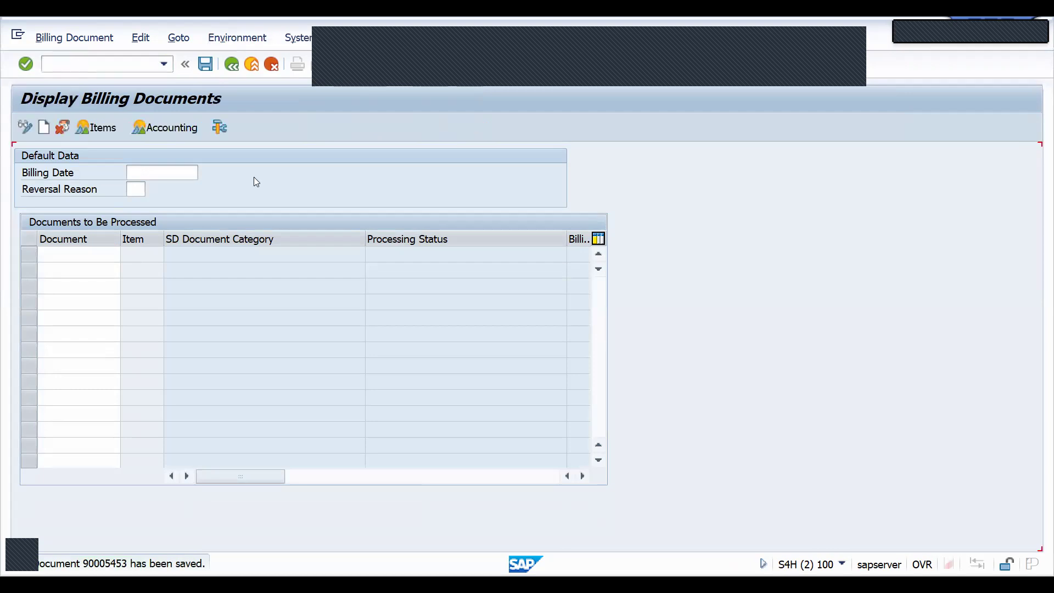
{"action": "key", "text": "F5"}
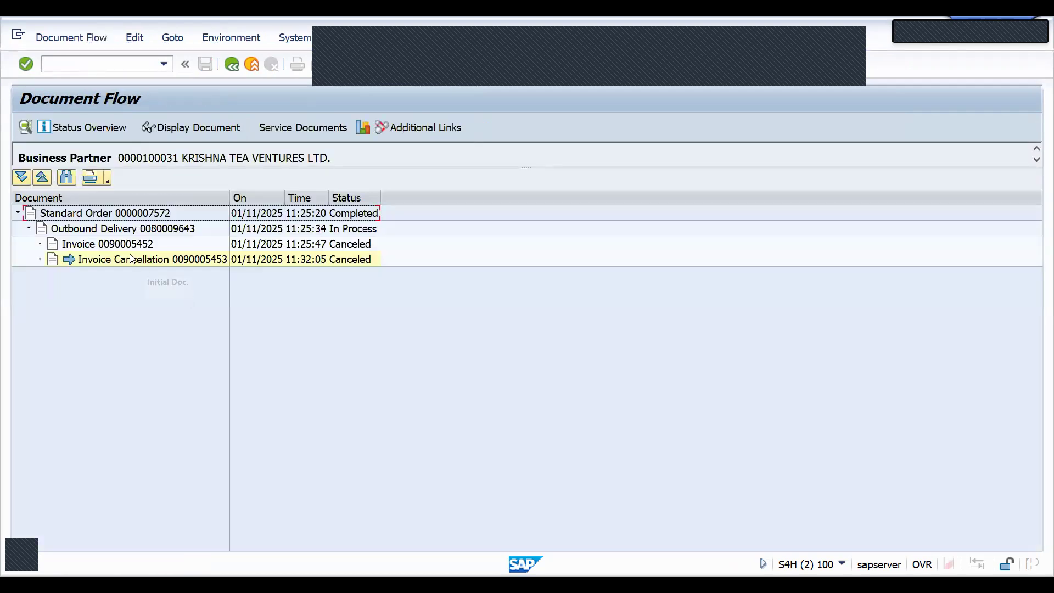
{"action": "left_click", "coordinate": [150, 230]}
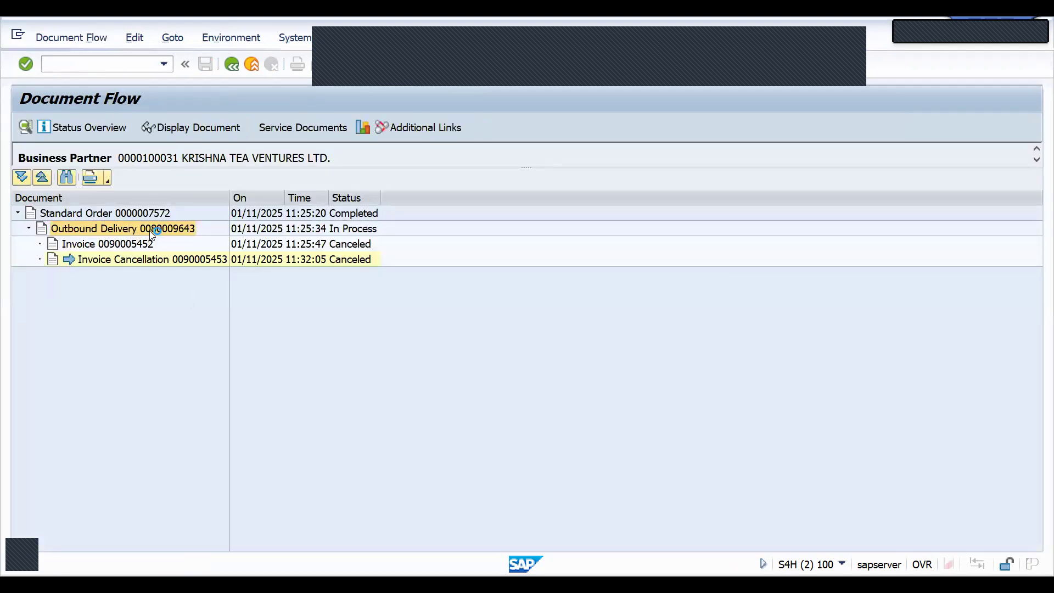
{"action": "left_click", "coordinate": [56, 488]}
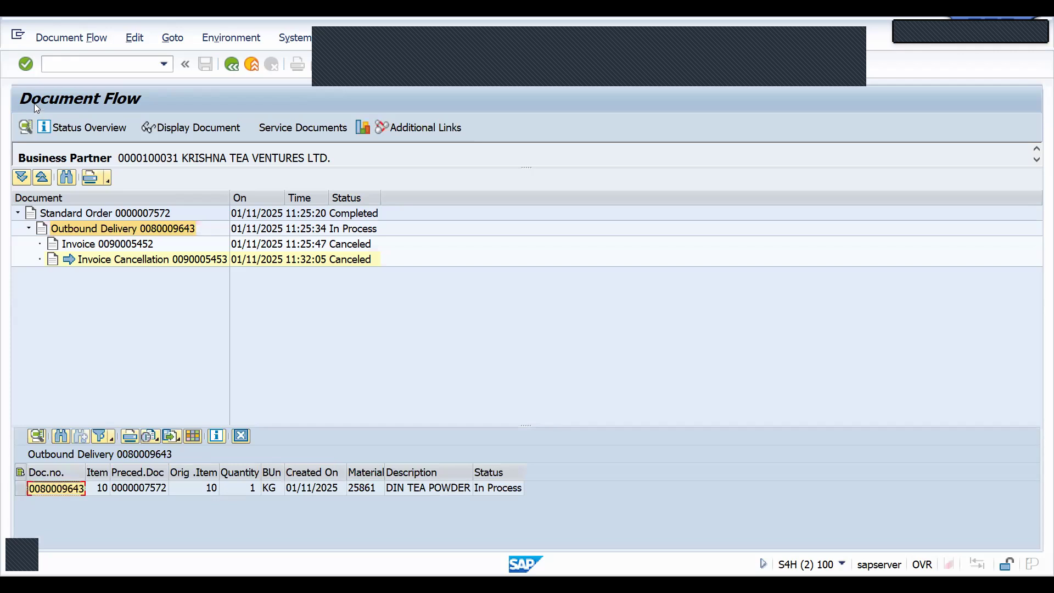
Create a new F2 invoice for the copied outbound delivery number and save it.
{"action": "left_click", "coordinate": [68, 66]}
{"action": "type", "text": "/NVF03"}
{"action": "key", "text": "Return"}
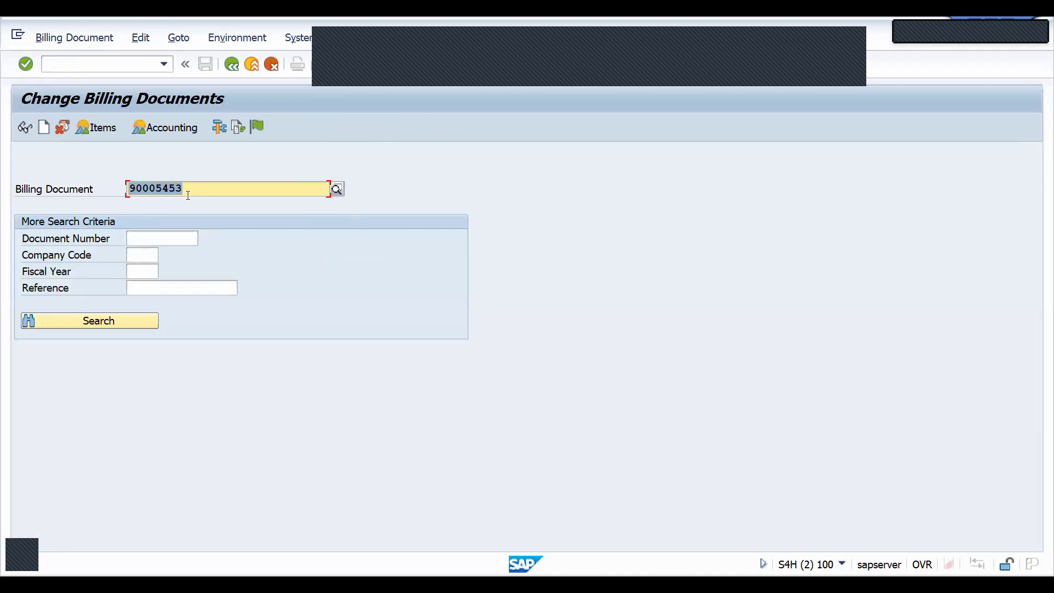
{"action": "left_click", "coordinate": [57, 34]}
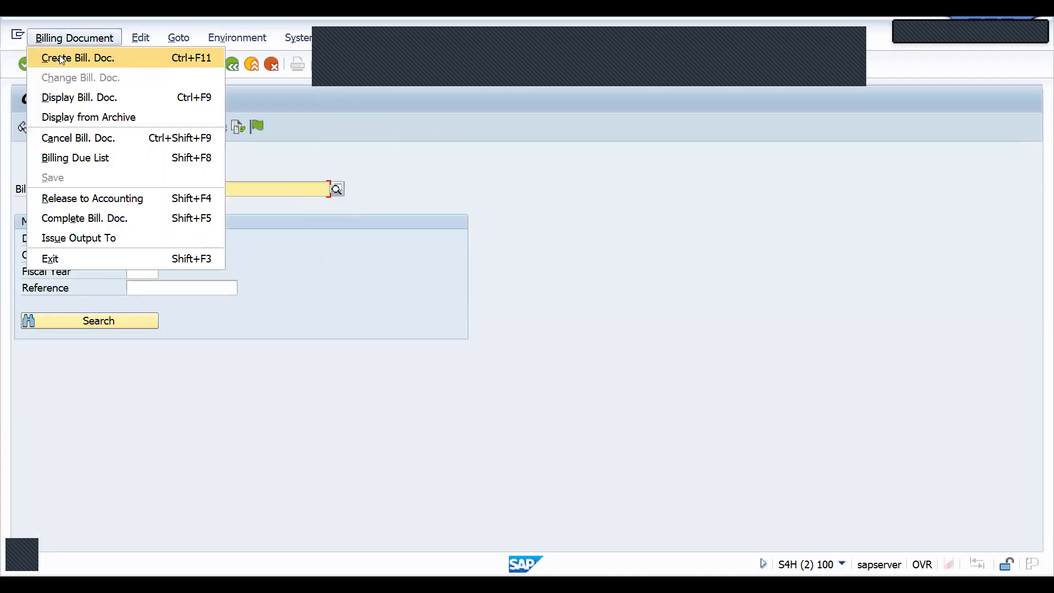
{"action": "left_click", "coordinate": [59, 55]}
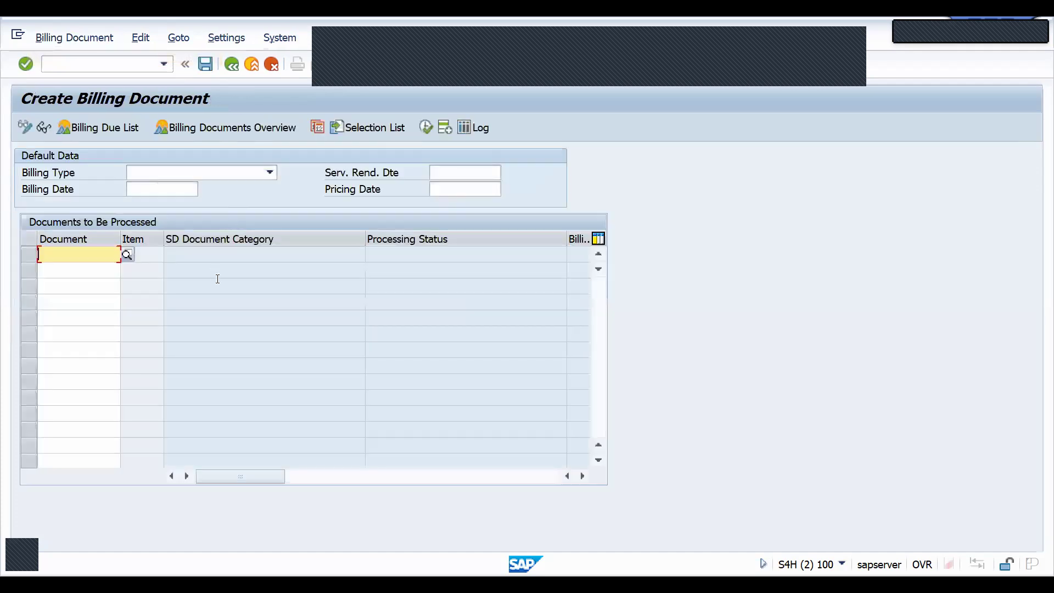
{"action": "key", "text": "ctrl+v"}
{"action": "key", "text": "Return"}
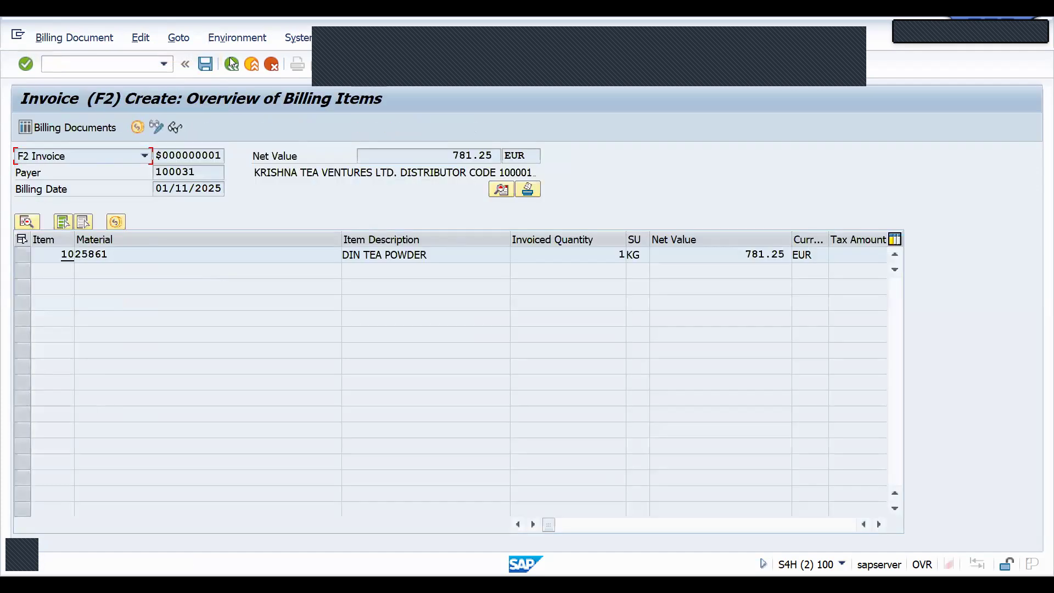
{"action": "left_click", "coordinate": [179, 38]}
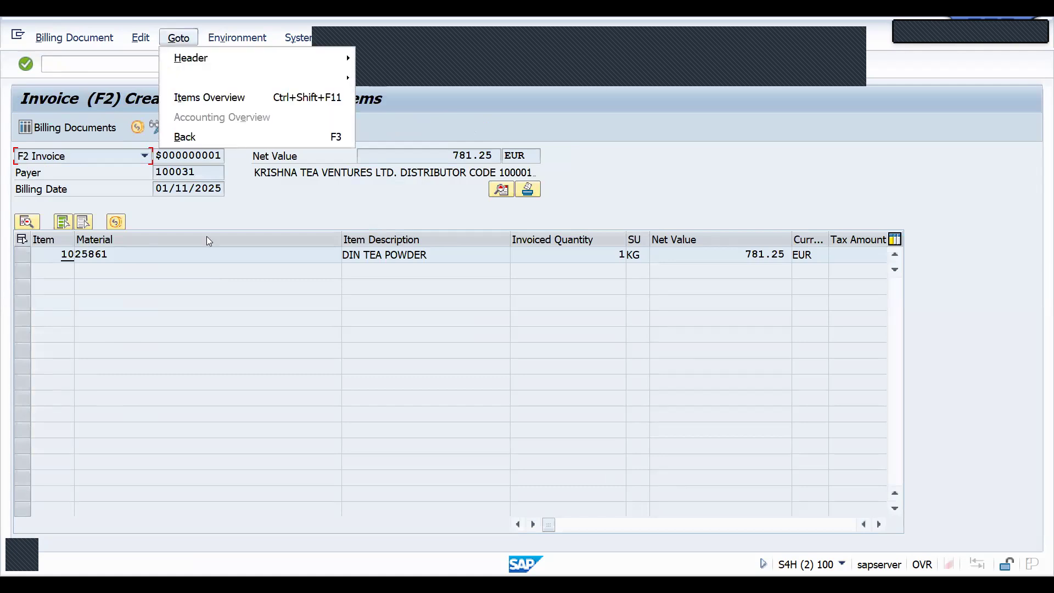
{"action": "left_click", "coordinate": [168, 194]}
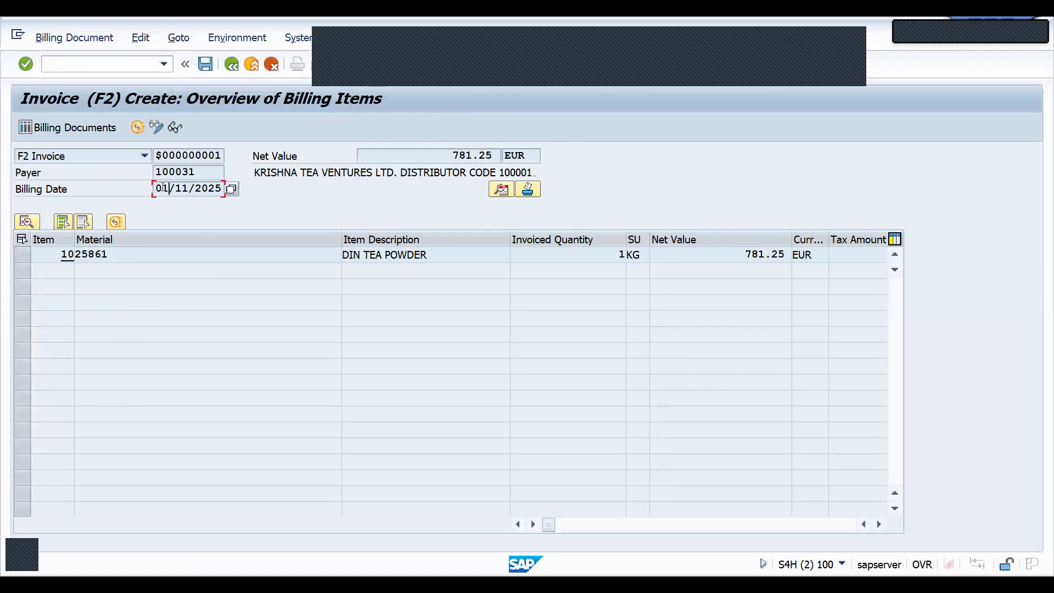
{"action": "left_click", "coordinate": [205, 66]}
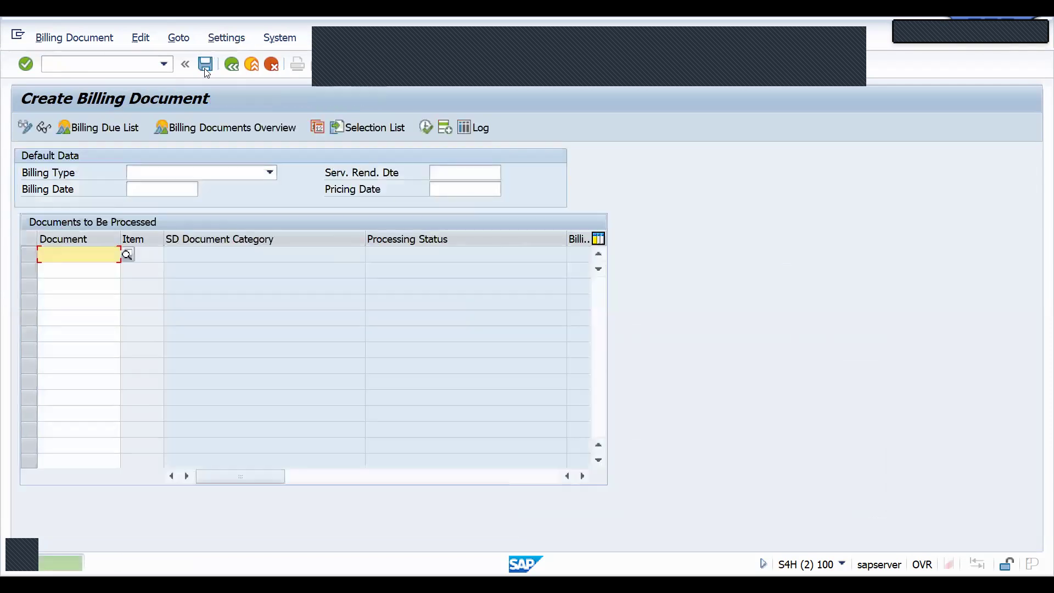
Start VF03 with the new invoice, view its accounting document and return to the billing document selection.
{"action": "left_click", "coordinate": [104, 67]}
{"action": "type", "text": "/NVF03"}
{"action": "key", "text": "Return"}
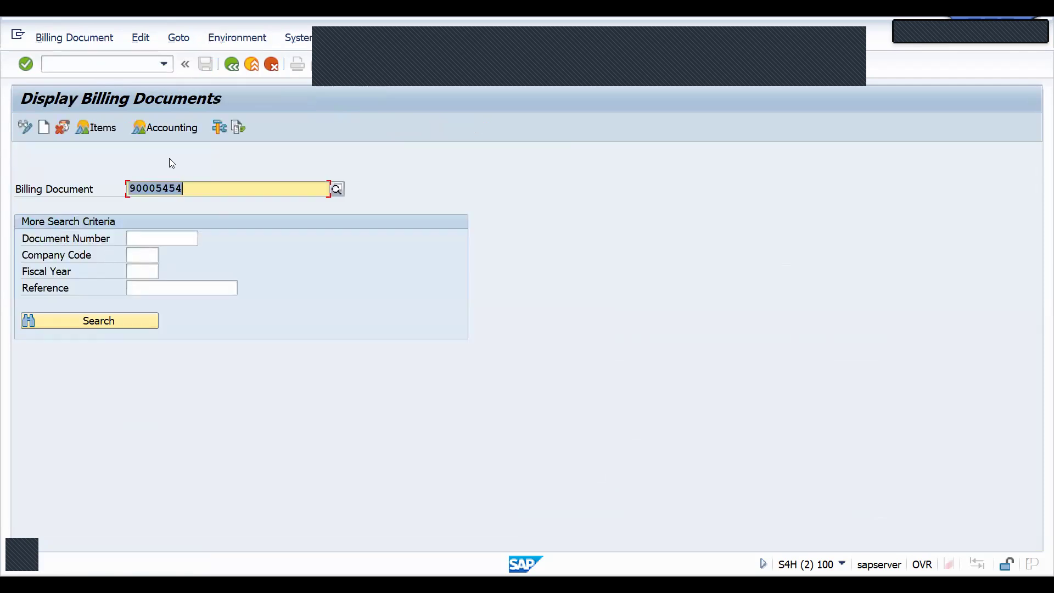
{"action": "key", "text": "Return"}
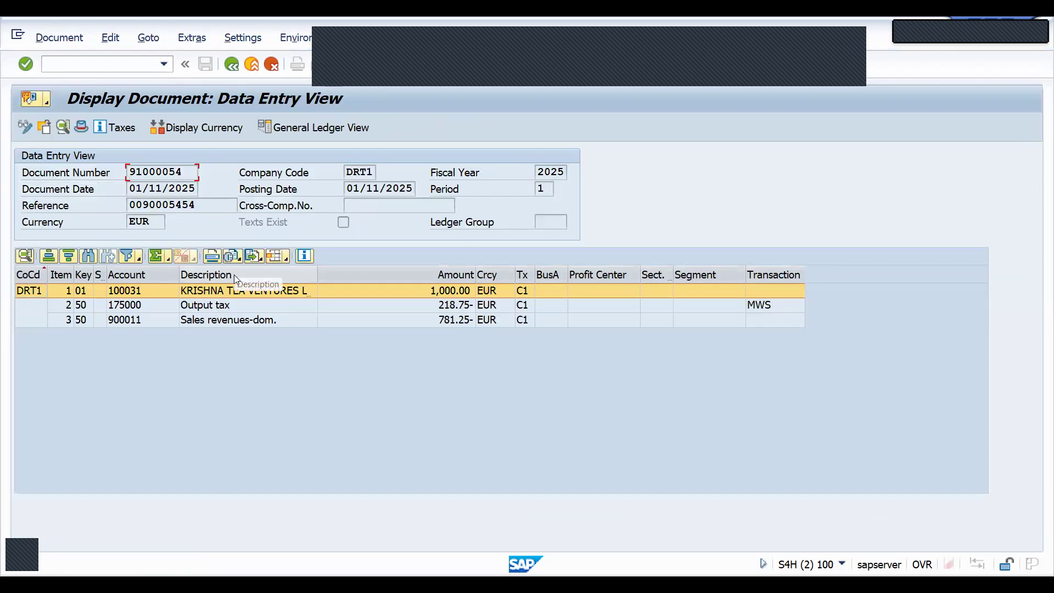
{"action": "key", "text": "F3"}
Try to issue the new invoice's output from the billing document display.
{"action": "left_click", "coordinate": [74, 37]}
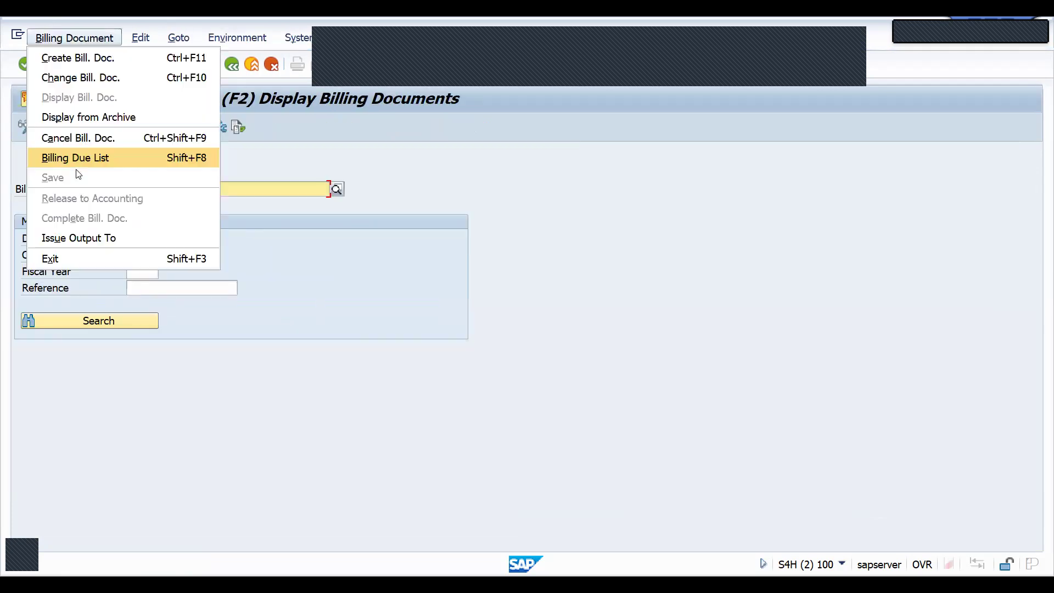
{"action": "left_click", "coordinate": [78, 238]}
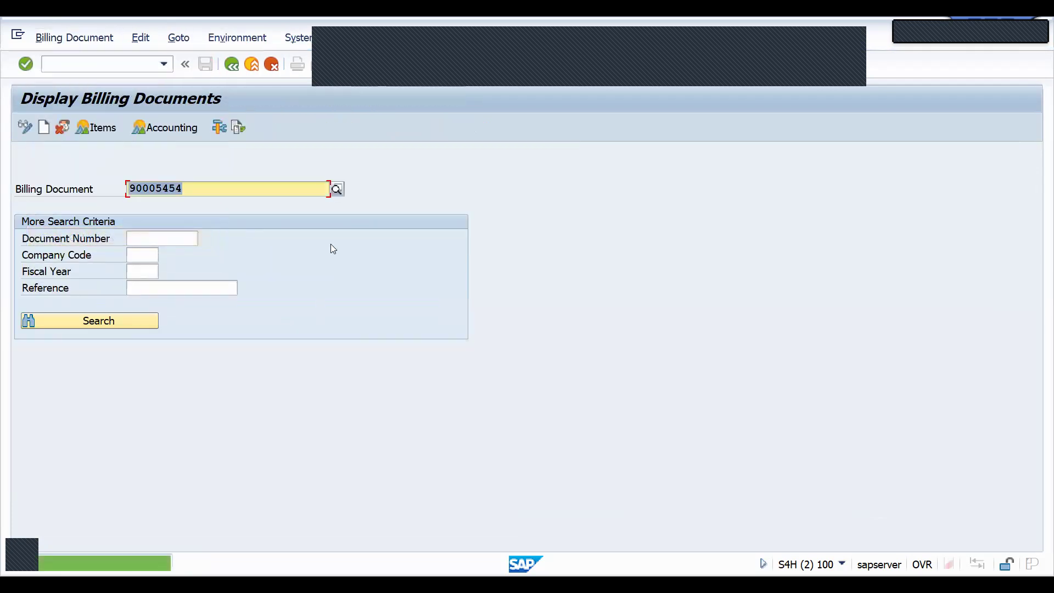
{"action": "key", "text": "Return"}
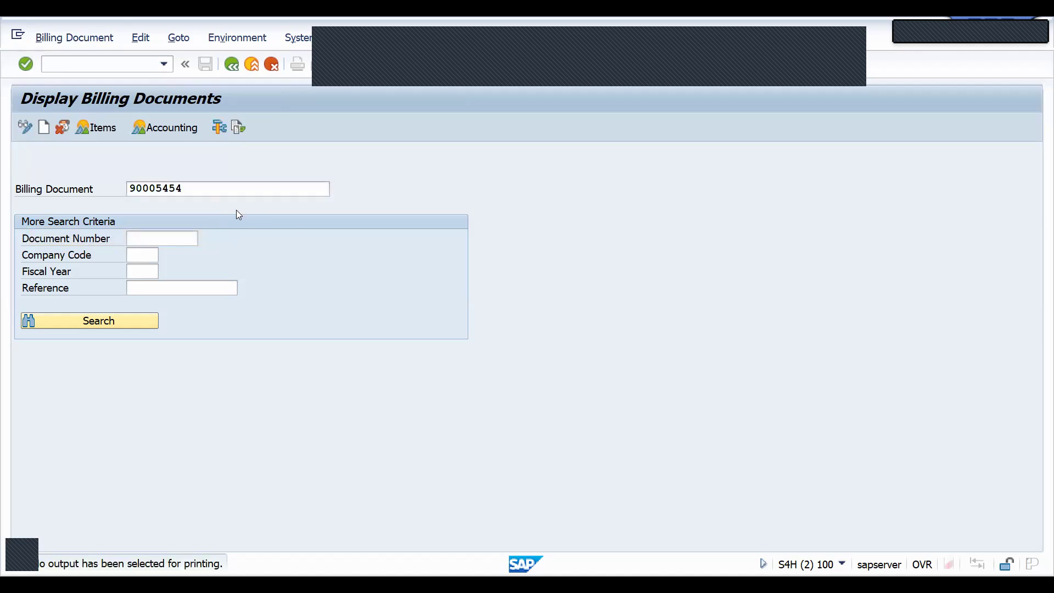
Examine the invoice's header output, return to the billing document selection and retry issuing the output.
{"action": "left_click", "coordinate": [181, 38]}
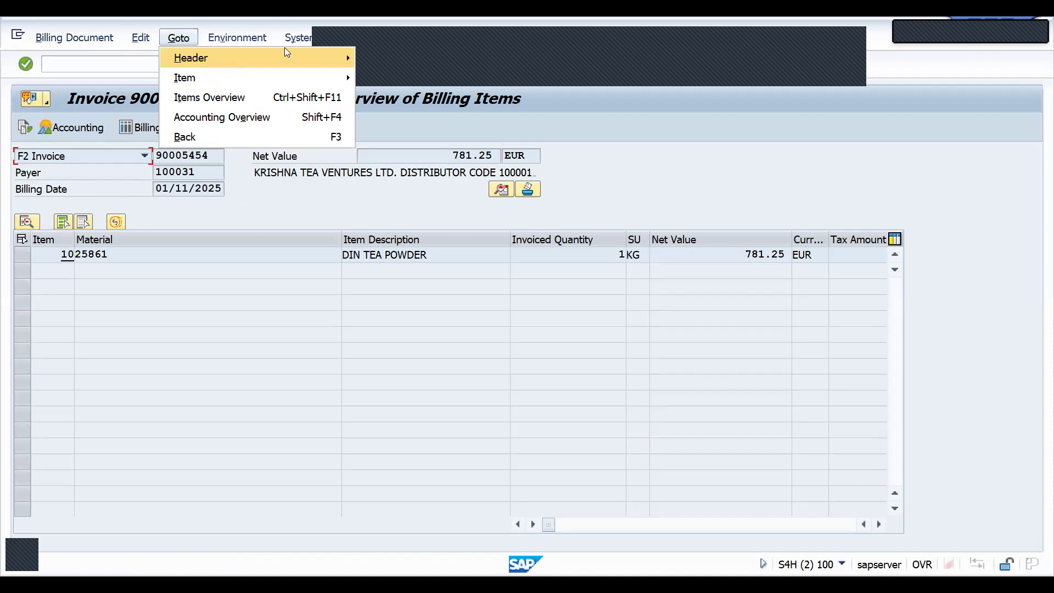
{"action": "left_click", "coordinate": [284, 53]}
{"action": "left_click", "coordinate": [373, 117]}
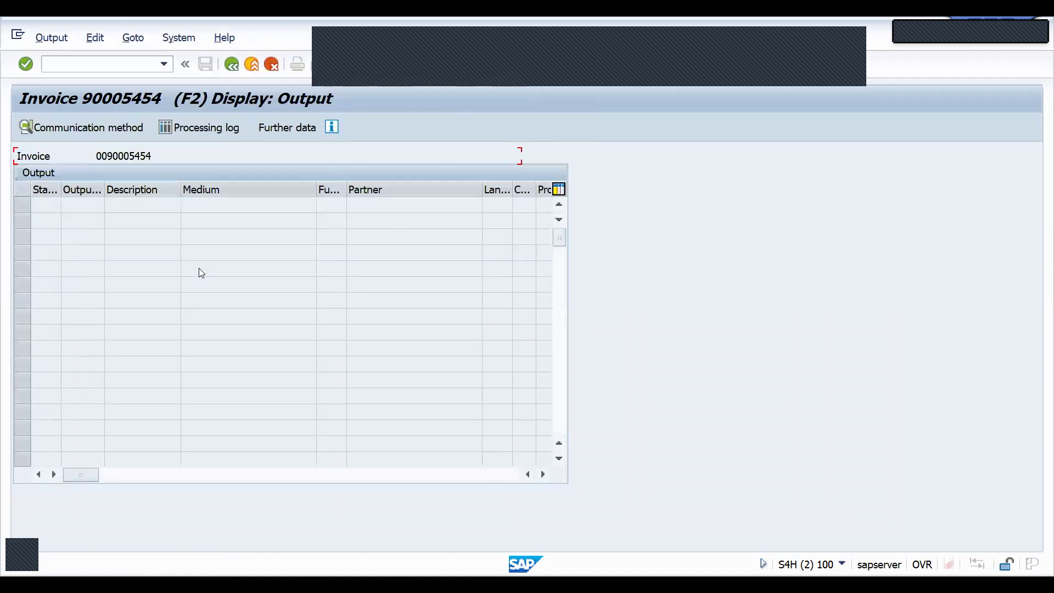
{"action": "left_click", "coordinate": [232, 64]}
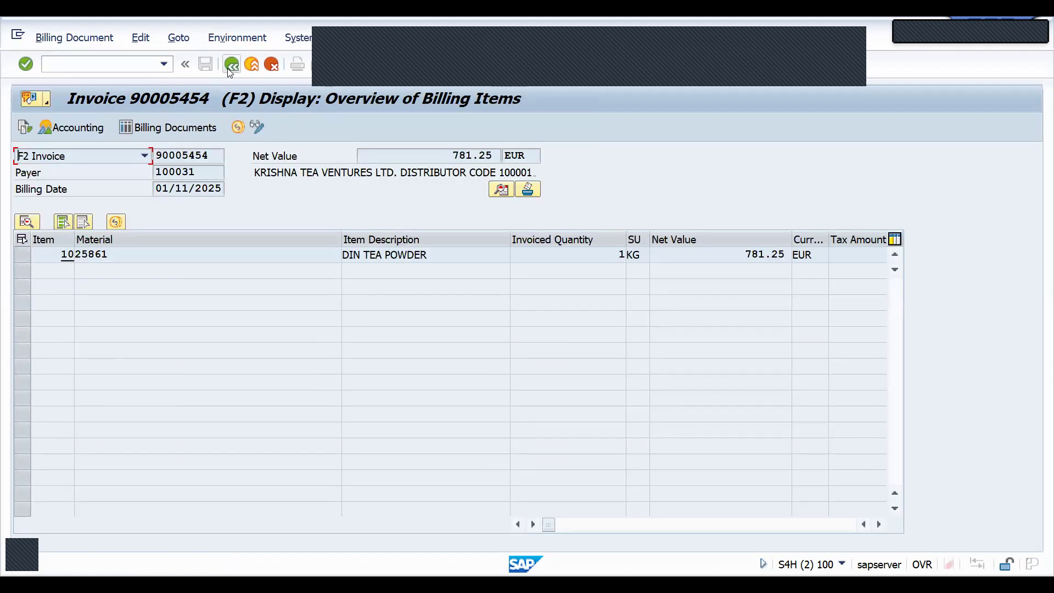
{"action": "left_click", "coordinate": [71, 38]}
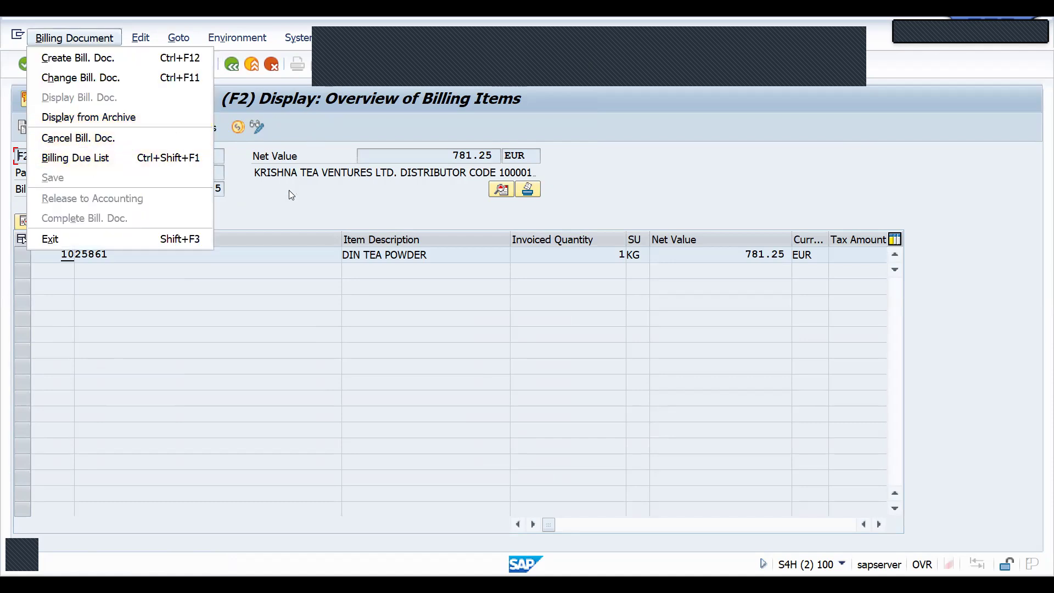
{"action": "left_click", "coordinate": [246, 67]}
{"action": "left_click", "coordinate": [233, 65]}
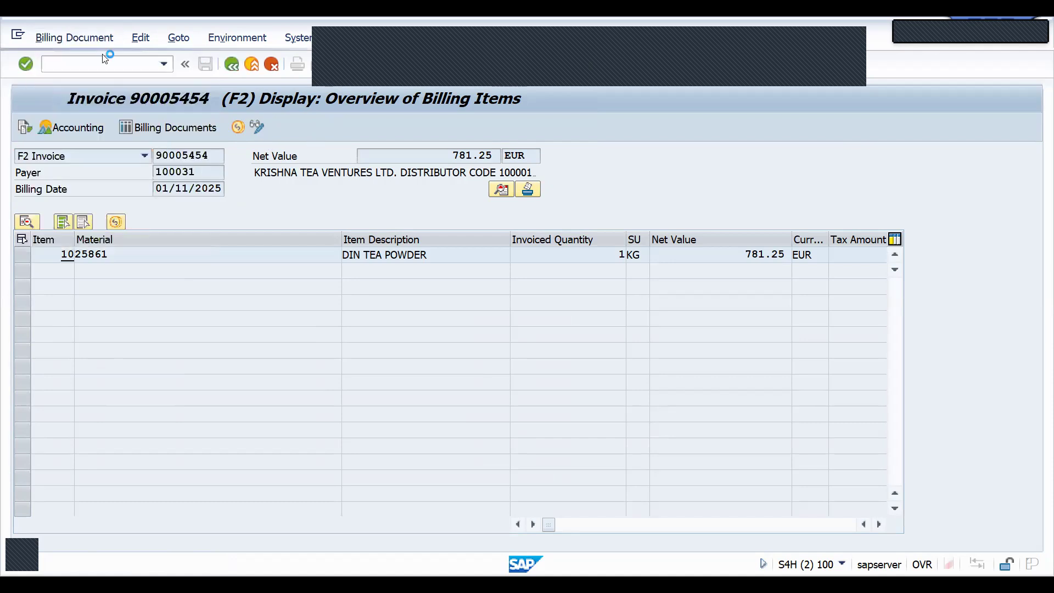
{"action": "left_click", "coordinate": [48, 37]}
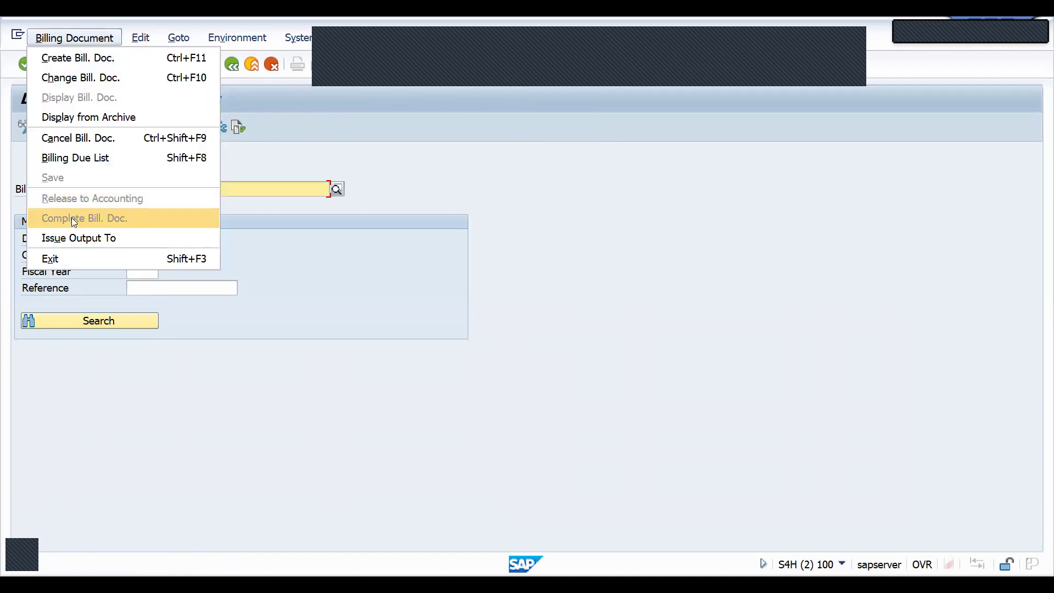
{"action": "left_click", "coordinate": [72, 237]}
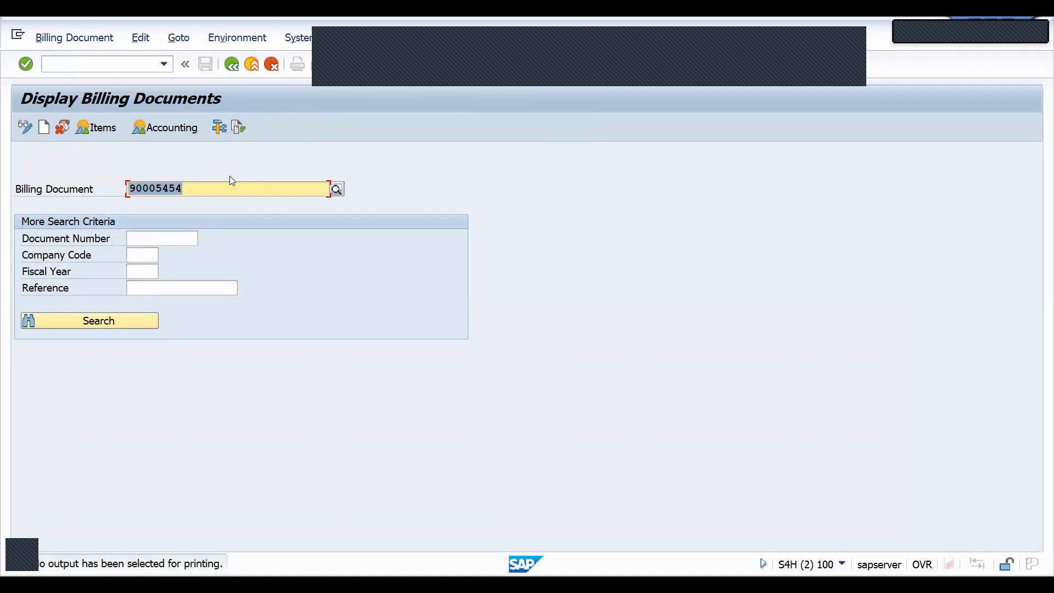
Start a new DOR1 standard order for sales area DRAM, DI, DD and fill in the same sold-to party.
{"action": "left_click", "coordinate": [87, 64]}
{"action": "type", "text": "/nvl03n"}
{"action": "key", "text": "Return"}
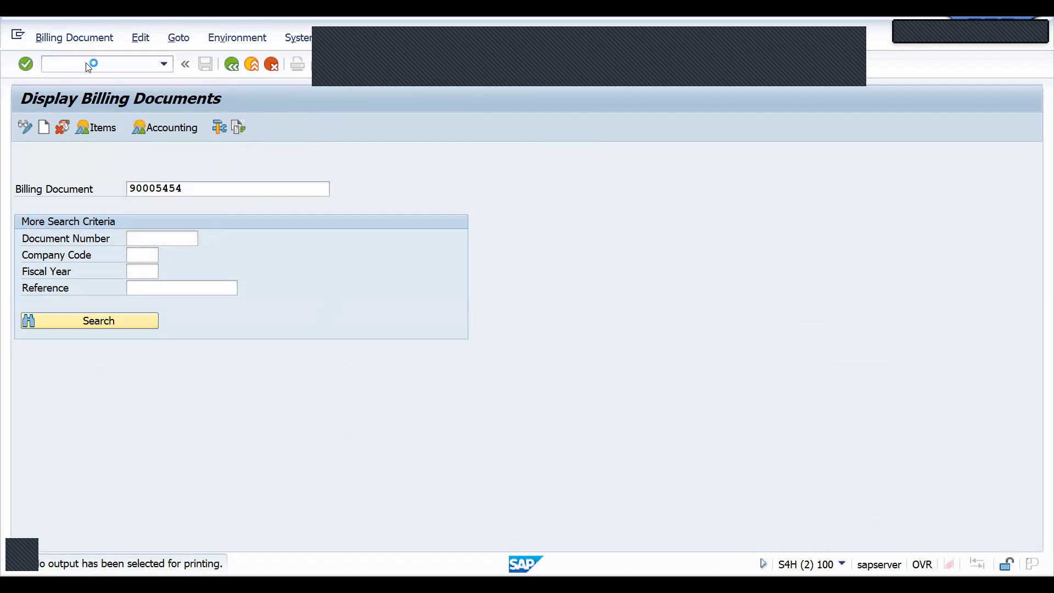
{"action": "key", "text": "Return"}
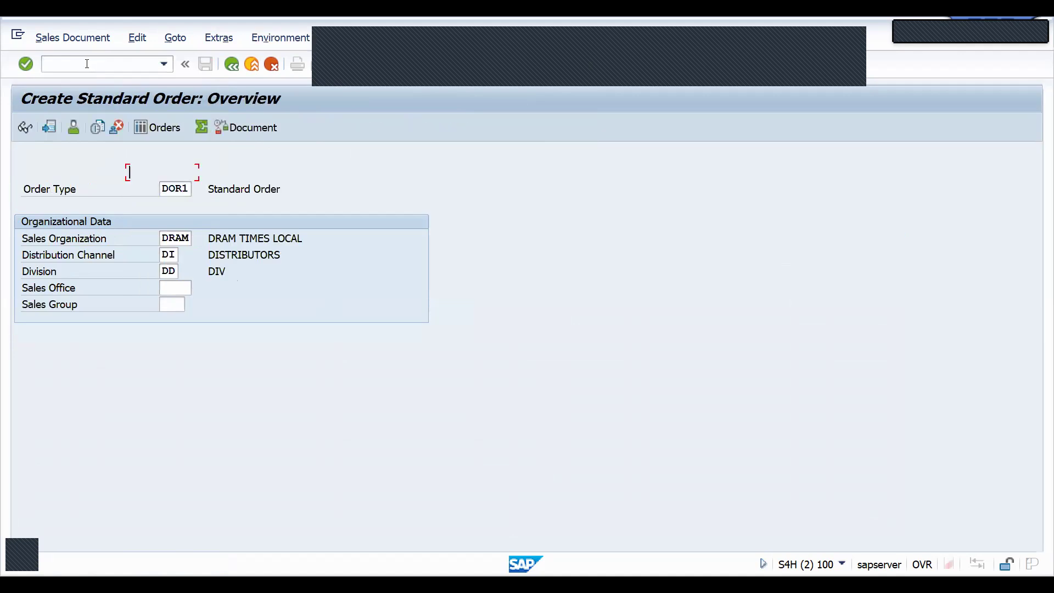
{"action": "key", "text": "Down"}
{"action": "key", "text": "Return"}
{"action": "key", "text": "Return"}
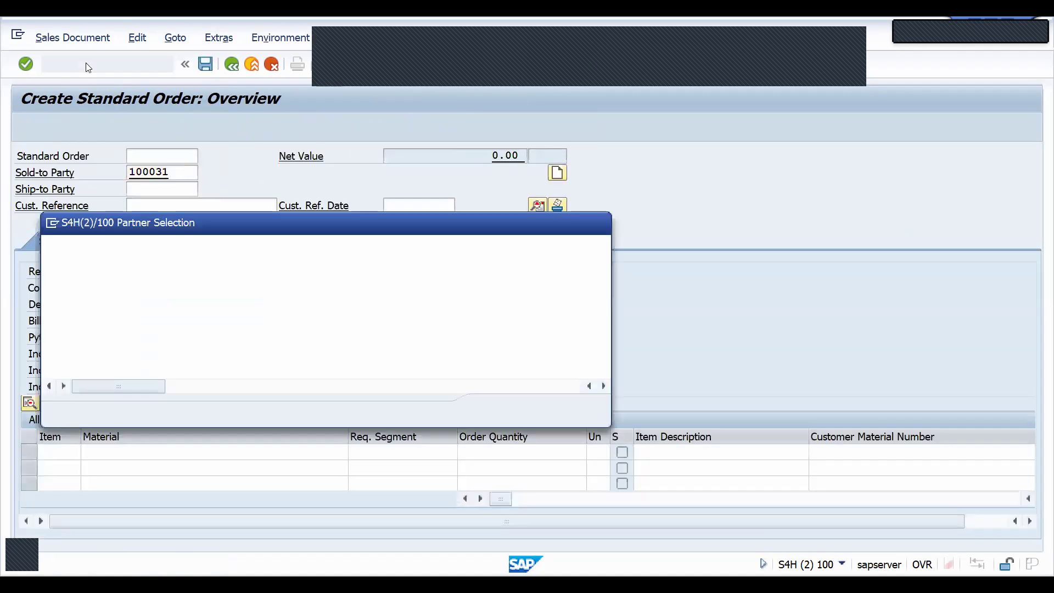
{"action": "key", "text": "Return"}
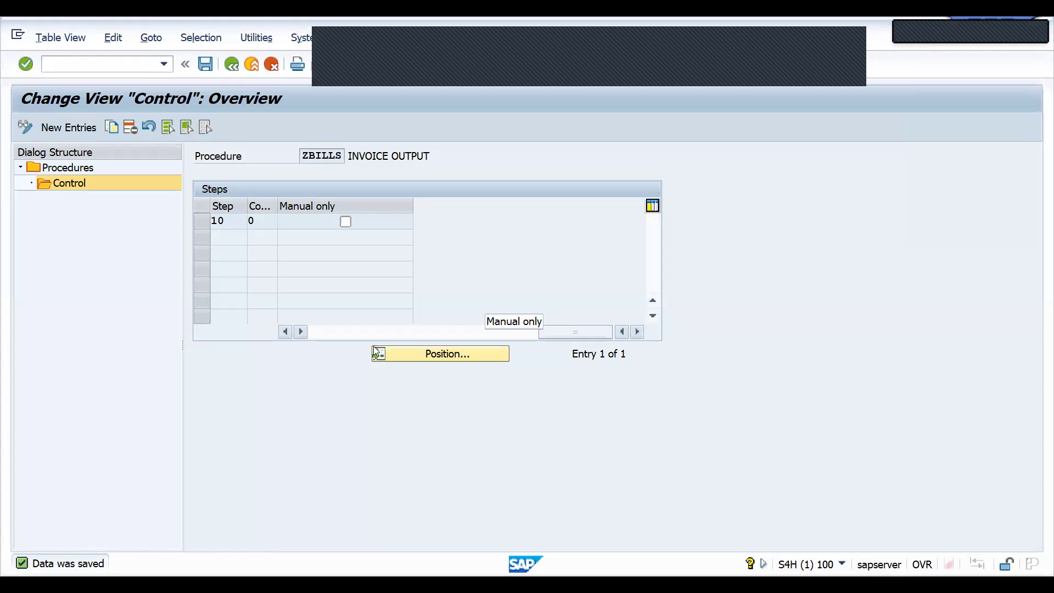
Return to the order session and complete the order with customer reference shipping out and material 25861, quantity 1.
{"action": "key", "text": "alt+Tab"}
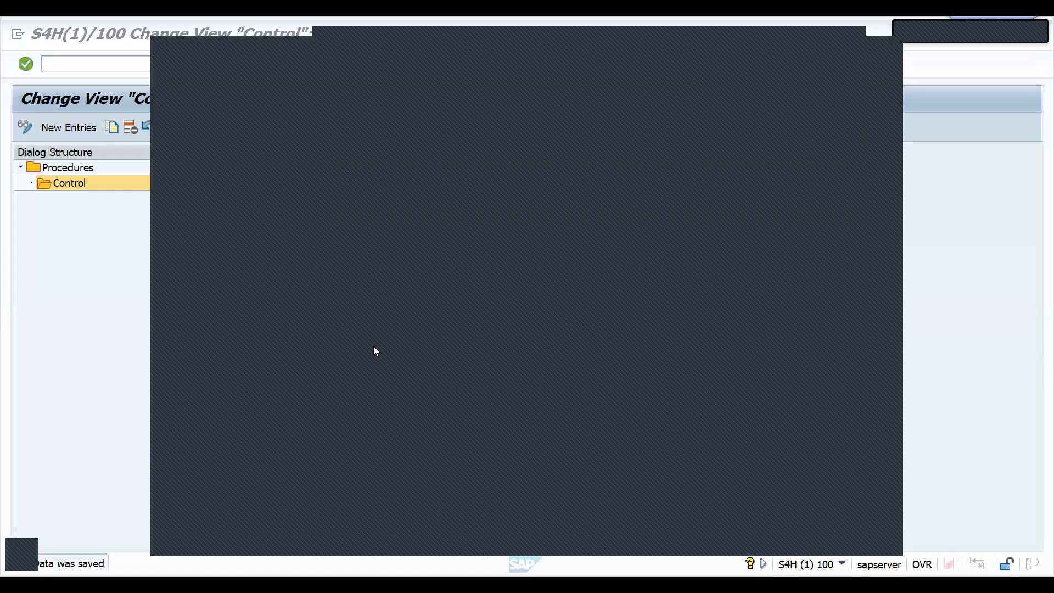
{"action": "type", "text": "25861"}
{"action": "key", "text": "Tab"}
{"action": "type", "text": "1"}
{"action": "key", "text": "Return"}
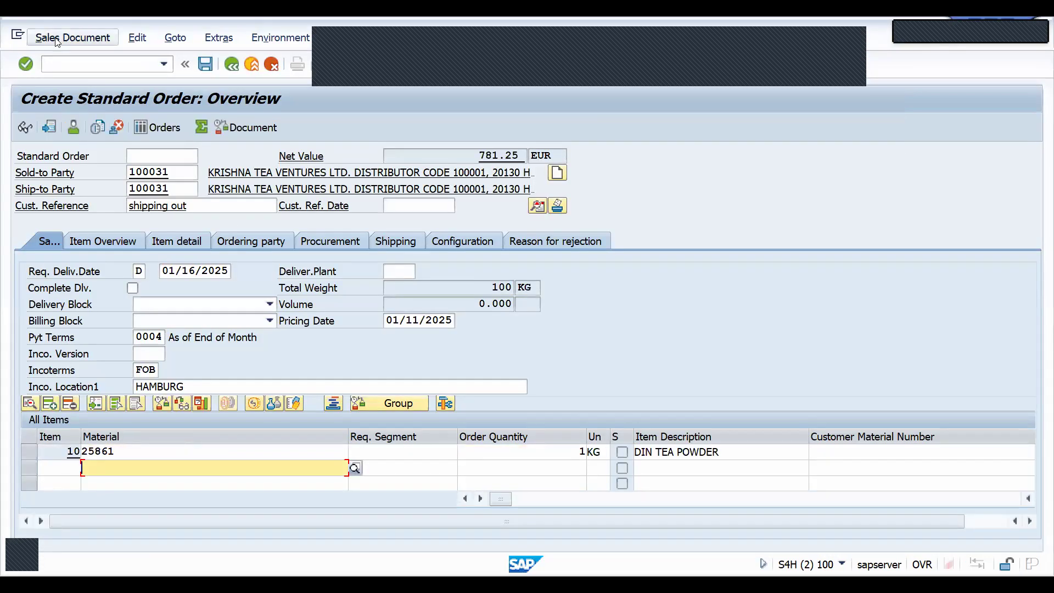
Create the order's outbound delivery with a picked quantity of 1 KG and post the goods issue.
{"action": "left_click", "coordinate": [57, 38]}
{"action": "left_click", "coordinate": [78, 200]}
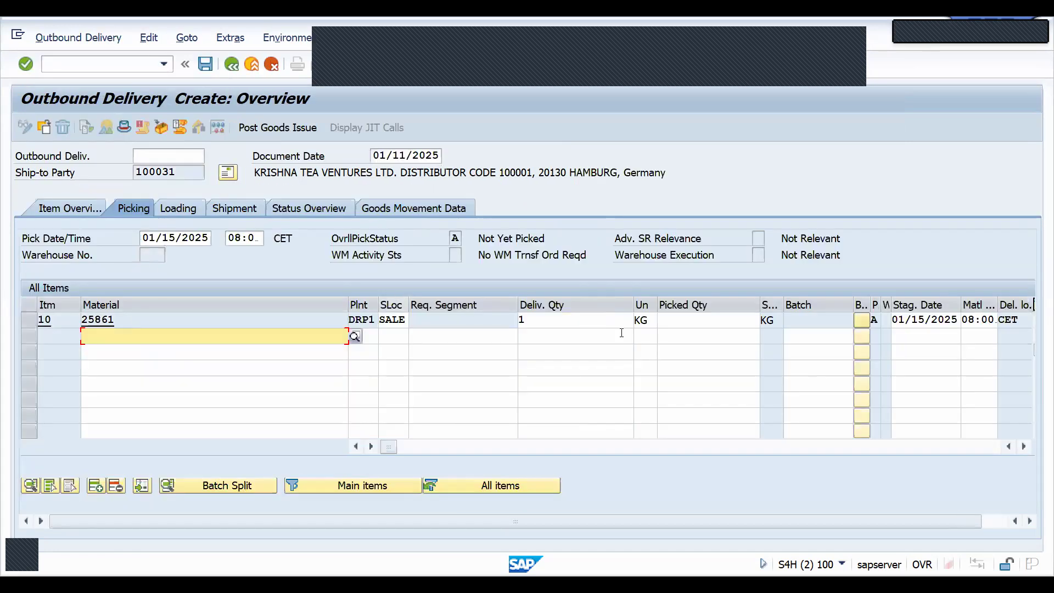
{"action": "left_click", "coordinate": [692, 319]}
{"action": "type", "text": "1"}
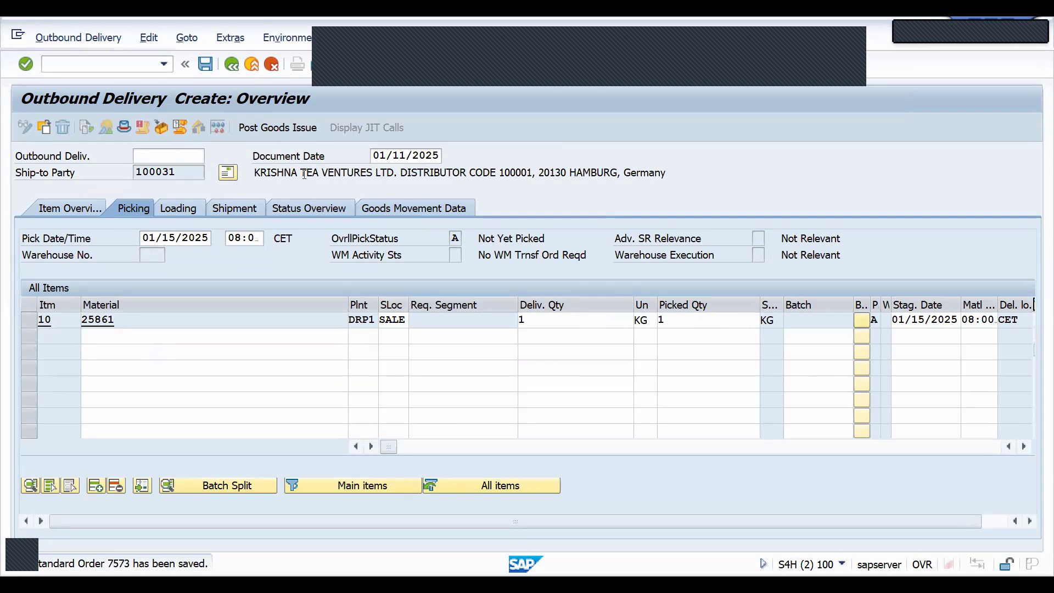
{"action": "left_click", "coordinate": [286, 128]}
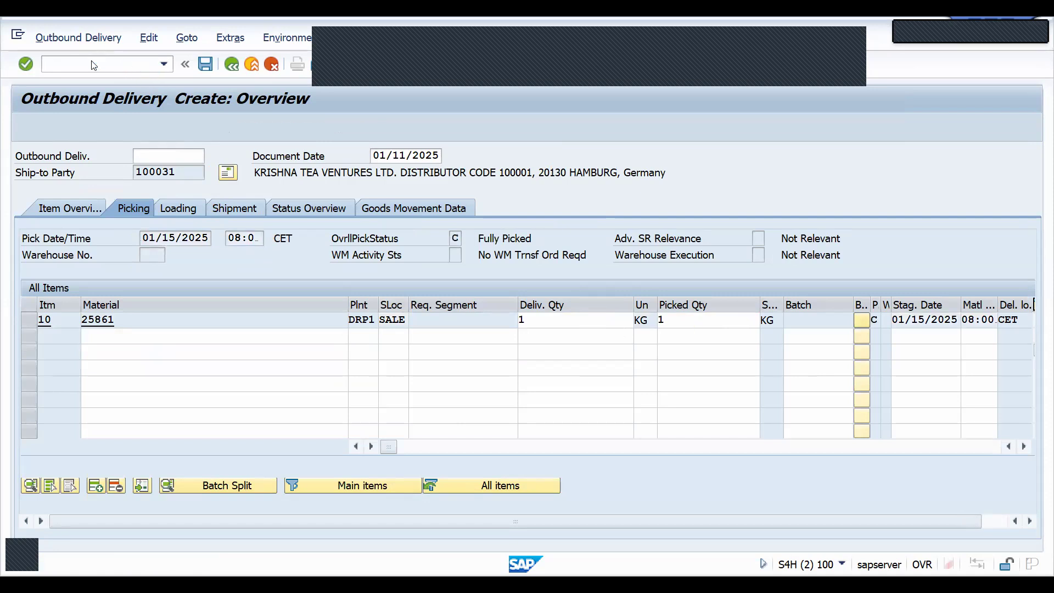
Start VF01 and create the F2 invoice for the new outbound delivery.
{"action": "left_click", "coordinate": [92, 63]}
{"action": "type", "text": "/NVF01"}
{"action": "key", "text": "Return"}
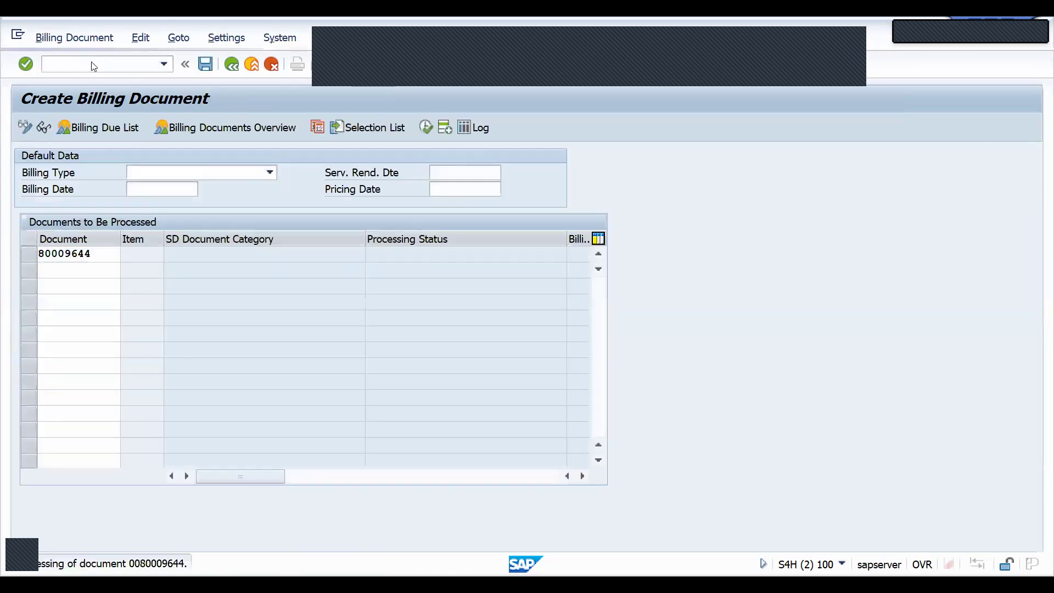
Check the unsaved invoice's header output, return to the billing items and save the invoice.
{"action": "left_click", "coordinate": [172, 37]}
{"action": "mouse_move", "coordinate": [190, 57]}
{"action": "left_click", "coordinate": [383, 112]}
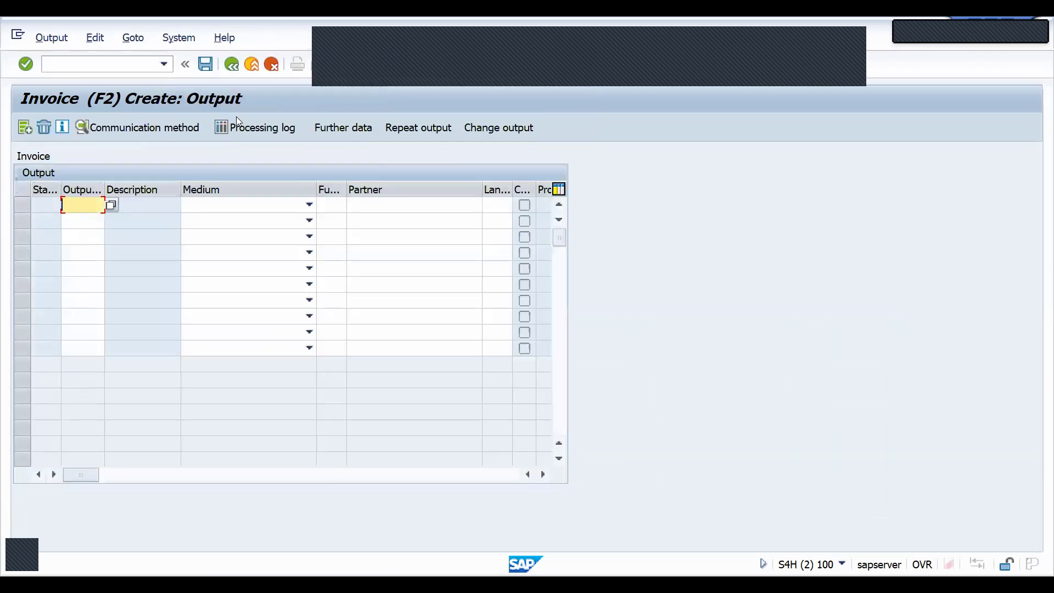
{"action": "left_click", "coordinate": [232, 65]}
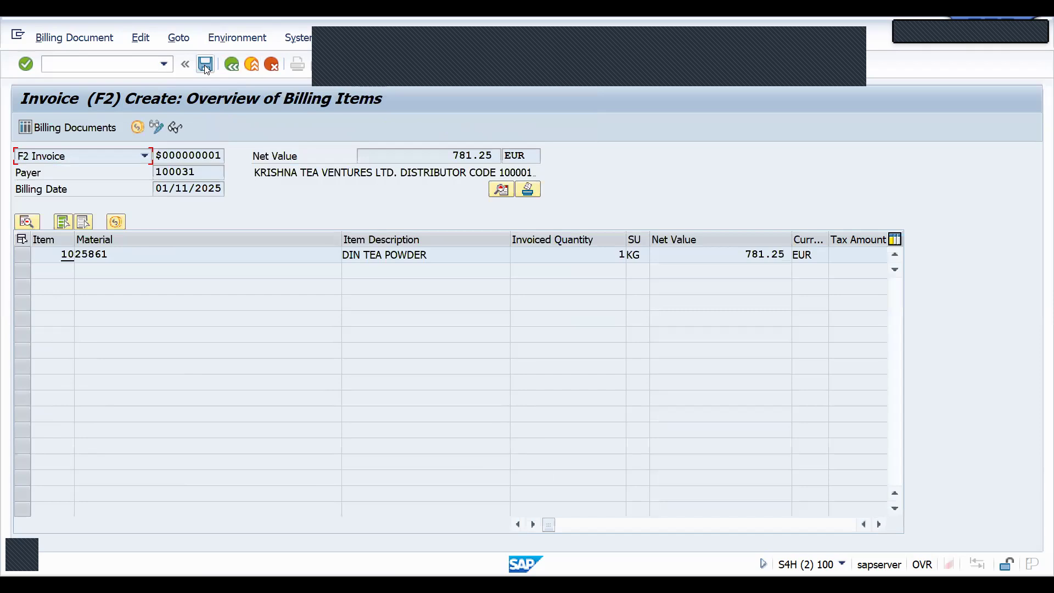
{"action": "left_click", "coordinate": [205, 64]}
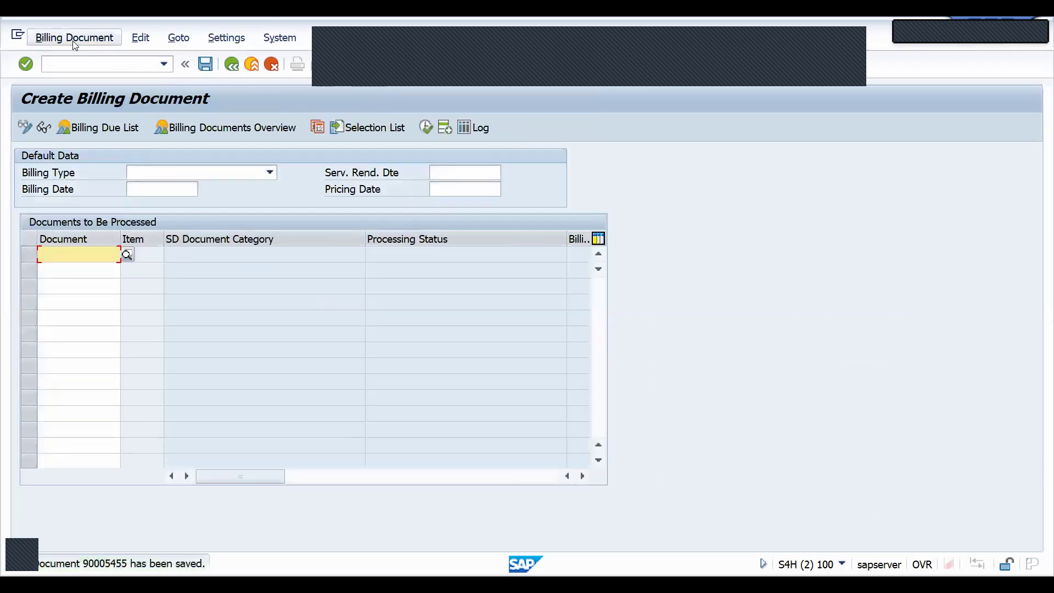
Open the saved invoice for changing and examine its header output.
{"action": "left_click", "coordinate": [72, 40]}
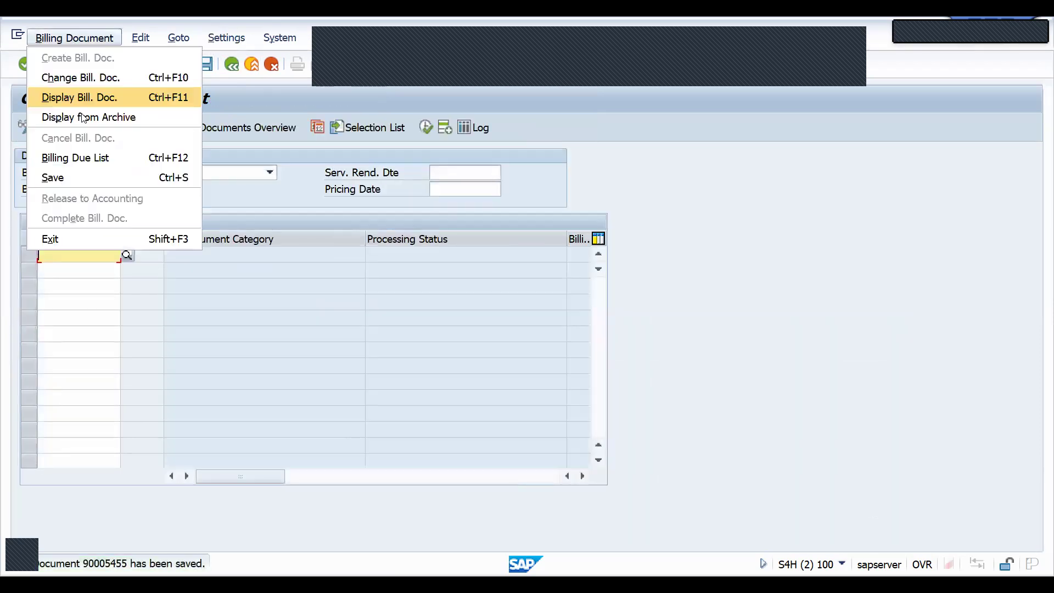
{"action": "left_click", "coordinate": [86, 78]}
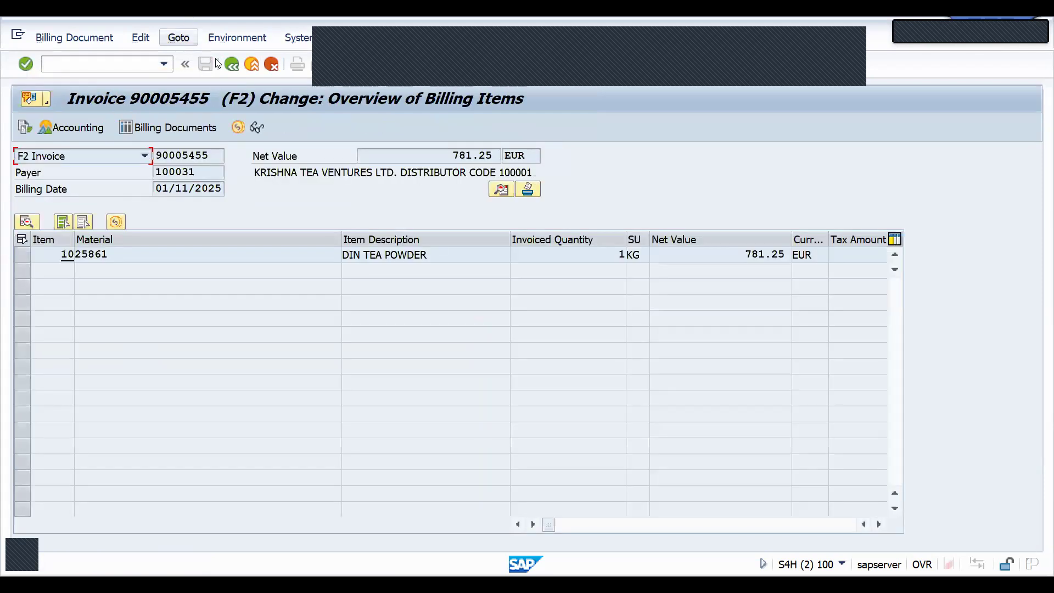
{"action": "left_click", "coordinate": [178, 37]}
{"action": "mouse_move", "coordinate": [188, 56]}
{"action": "left_click", "coordinate": [379, 116]}
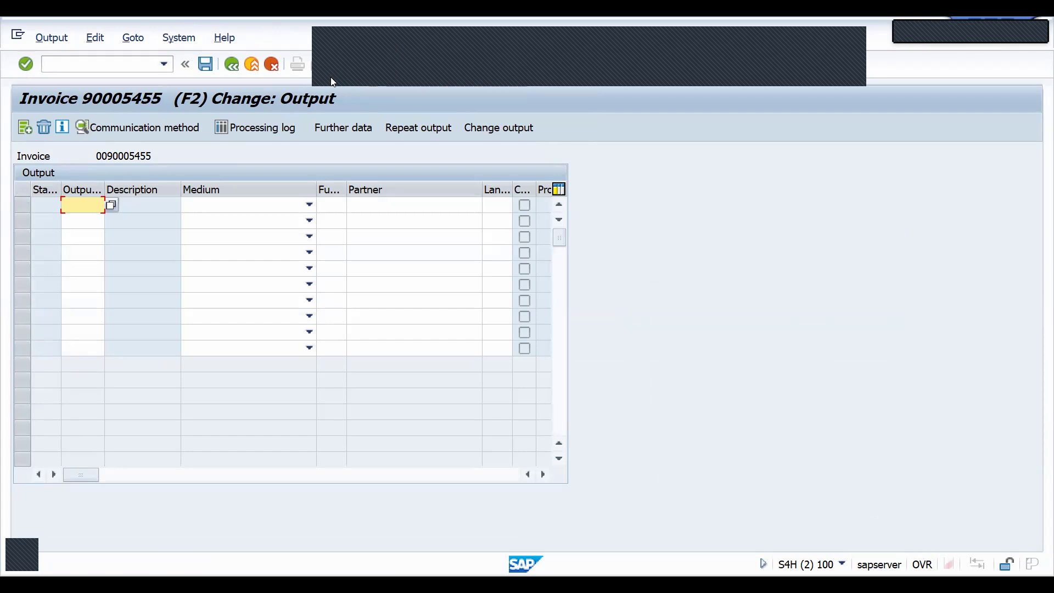
Save the invoice from its billing items, try to issue its output for printing, and reopen it for changing.
{"action": "left_click", "coordinate": [232, 66]}
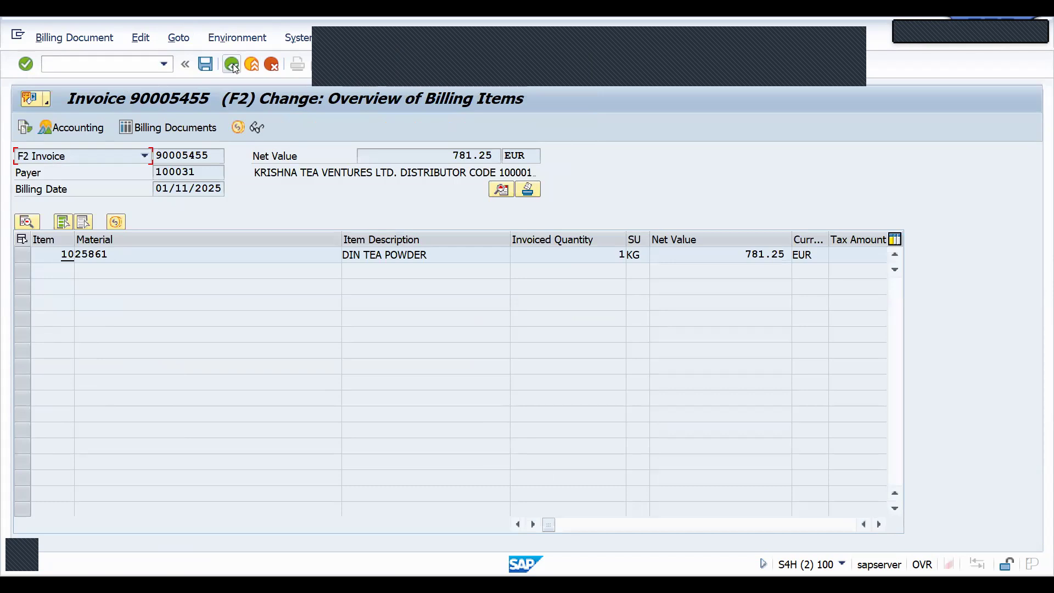
{"action": "left_click", "coordinate": [205, 64]}
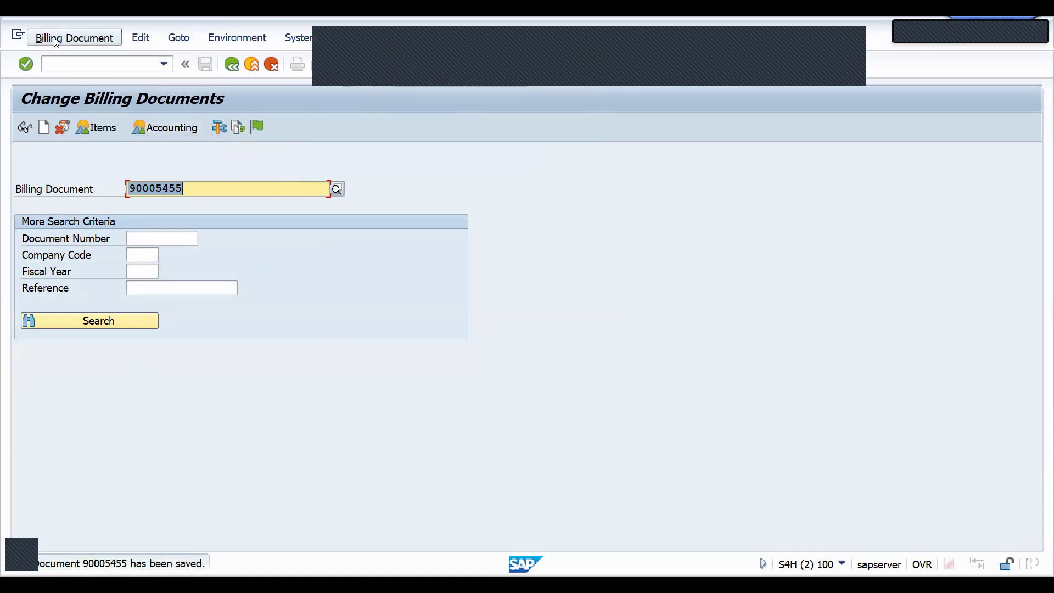
{"action": "left_click", "coordinate": [74, 37]}
{"action": "left_click", "coordinate": [82, 239]}
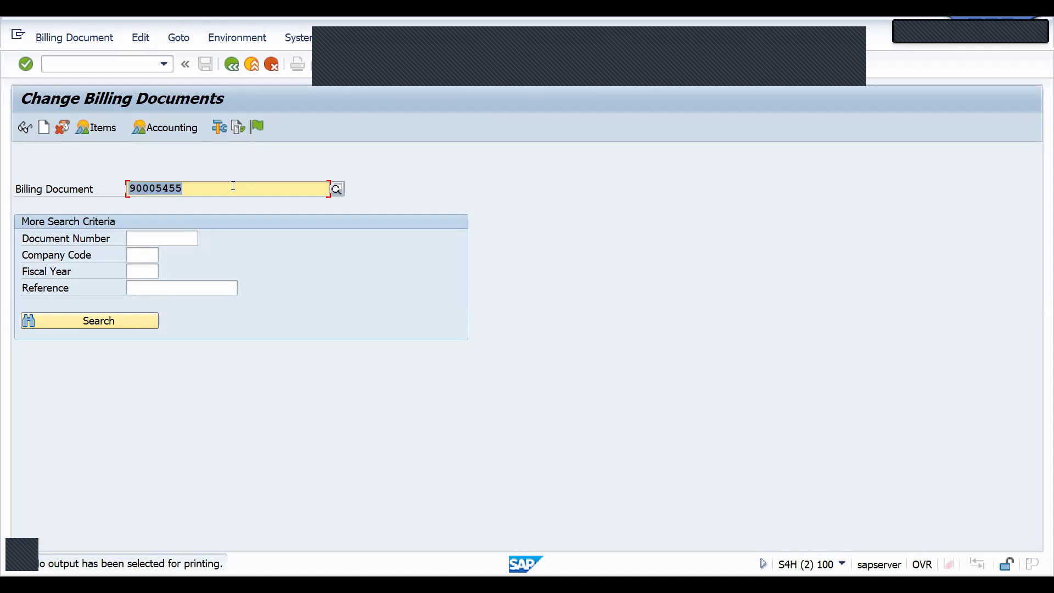
{"action": "key", "text": "Return"}
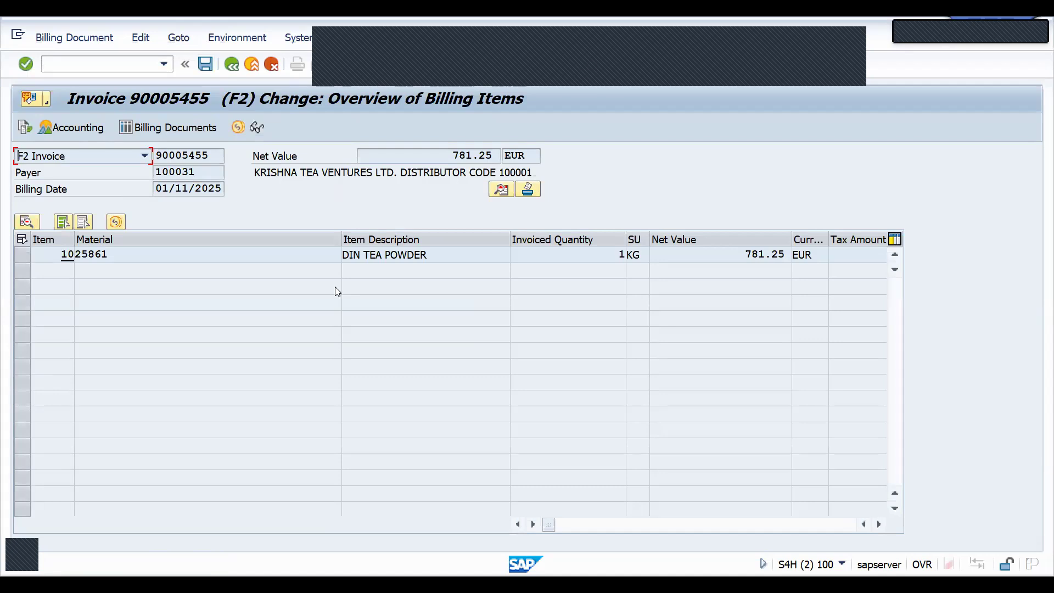
Save the ZBILLS control step with requirement 62 for ZRD1 and recheck the invoice's header output.
{"action": "key", "text": "alt+Tab"}
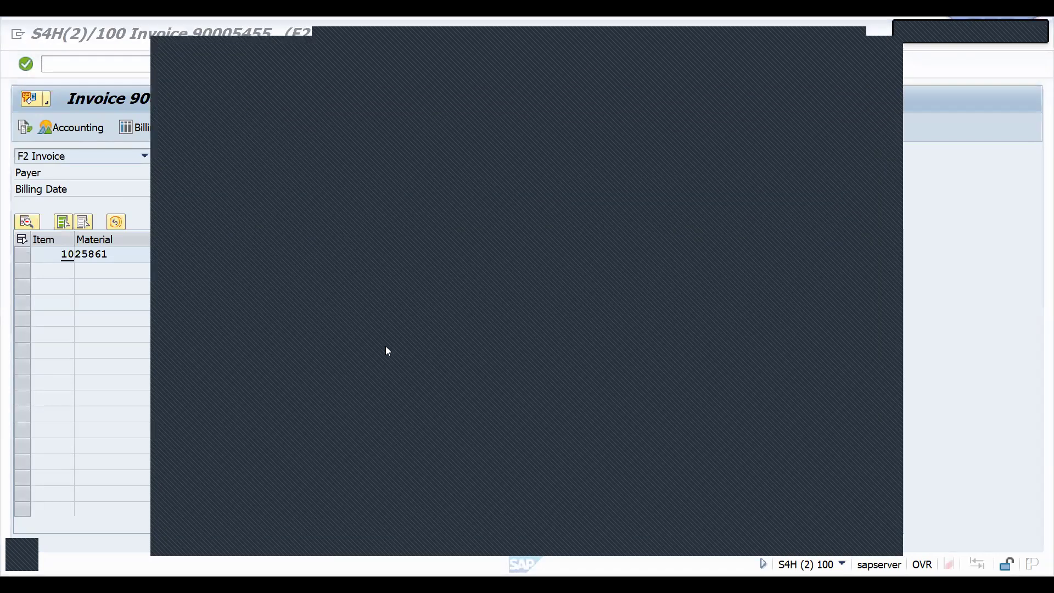
{"action": "left_click", "coordinate": [316, 330]}
{"action": "key", "text": "ctrl+s"}
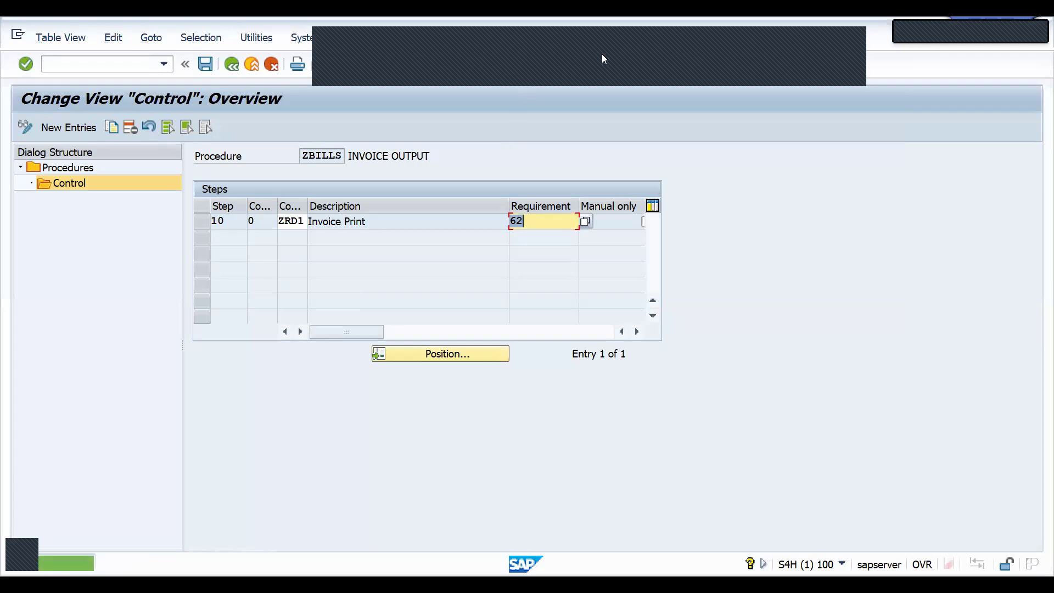
{"action": "key", "text": "alt+Tab"}
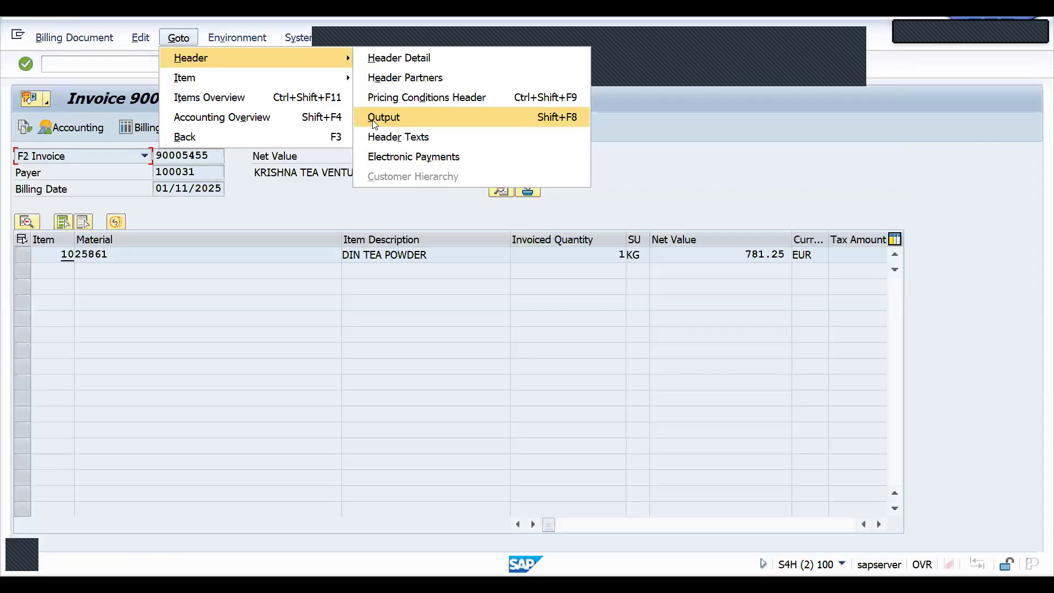
{"action": "left_click", "coordinate": [374, 121]}
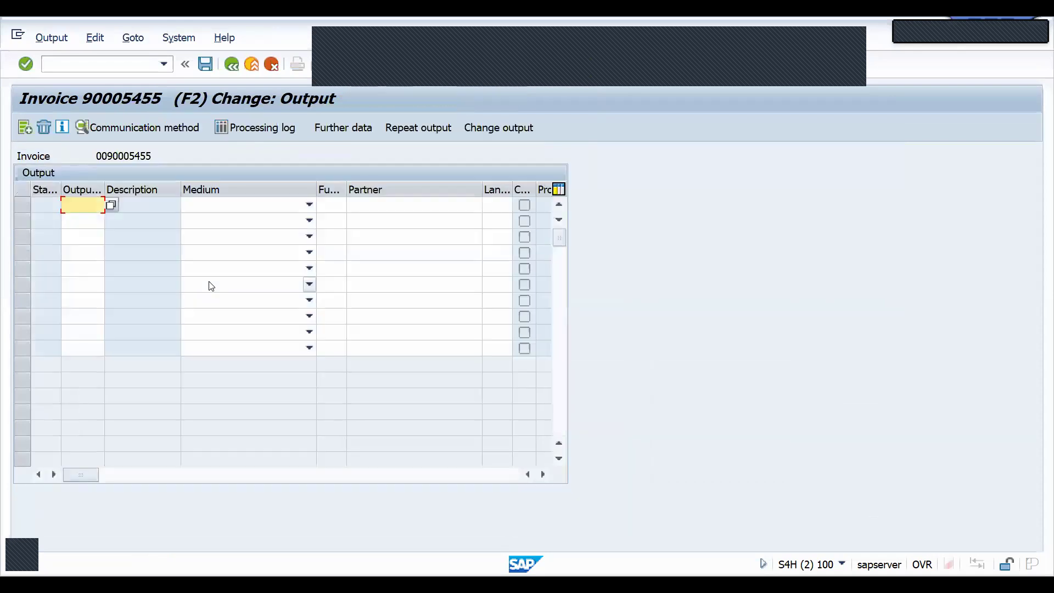
Save the invoice, try to release it to accounting, and reopen its header output.
{"action": "left_click", "coordinate": [205, 65]}
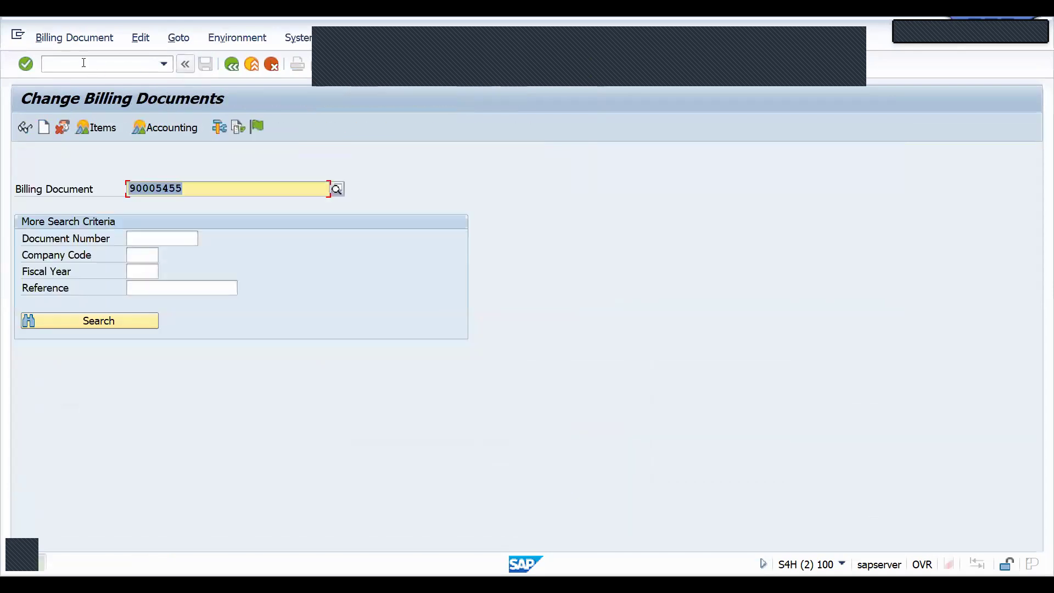
{"action": "left_click", "coordinate": [259, 127]}
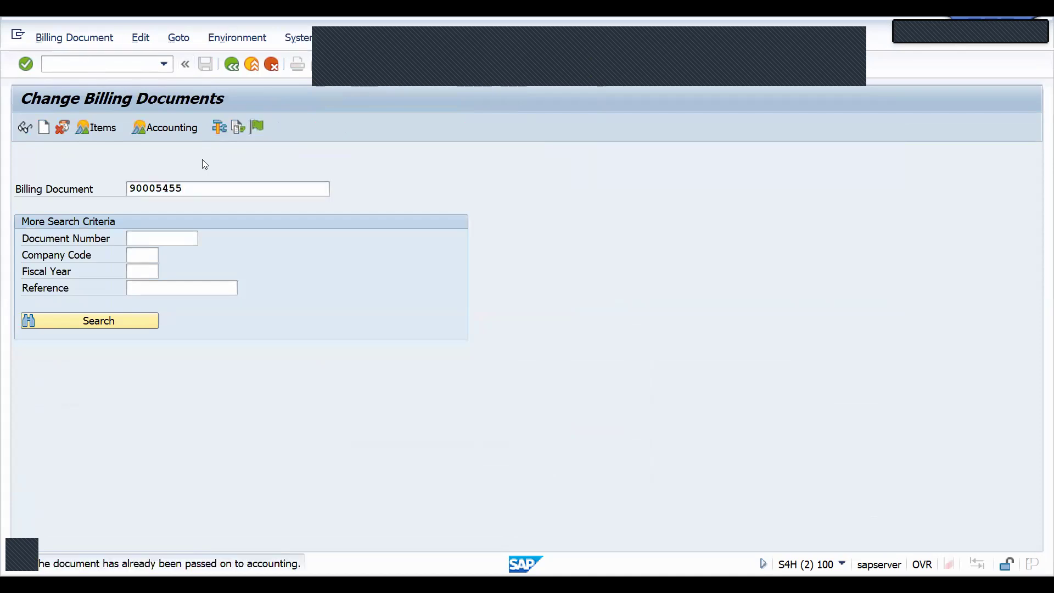
{"action": "key", "text": "Return"}
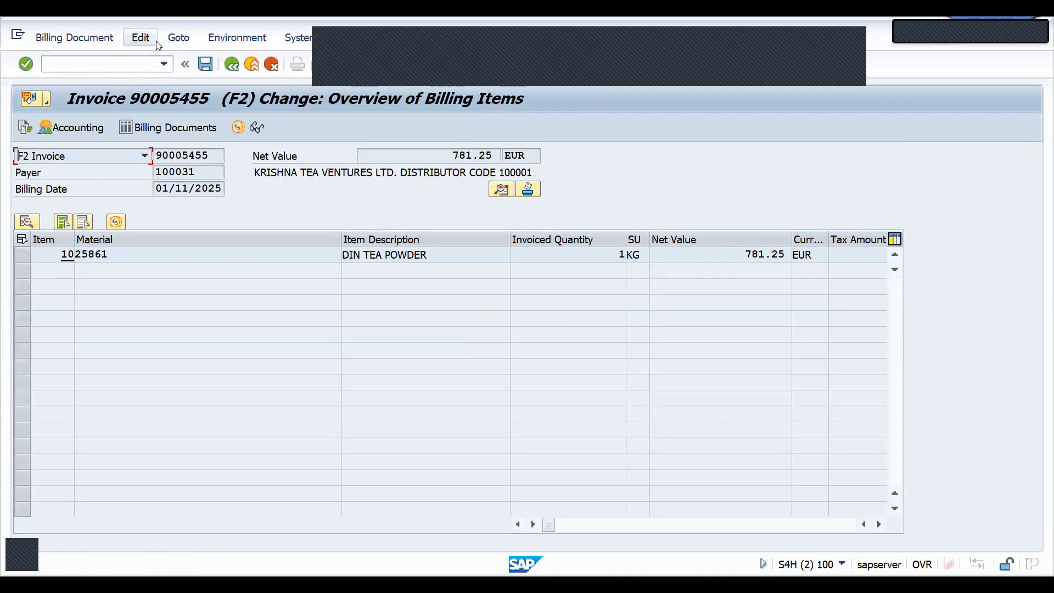
{"action": "left_click", "coordinate": [178, 38]}
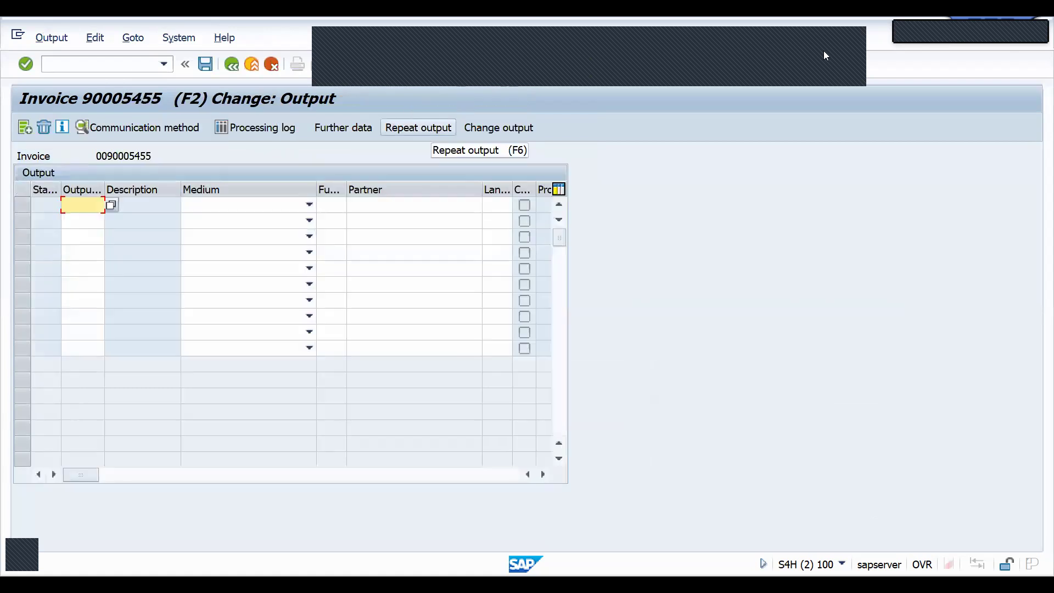
Examine the invoice print preview, then switch to Excel and review the list of standard output types.
{"action": "left_click", "coordinate": [836, 83]}
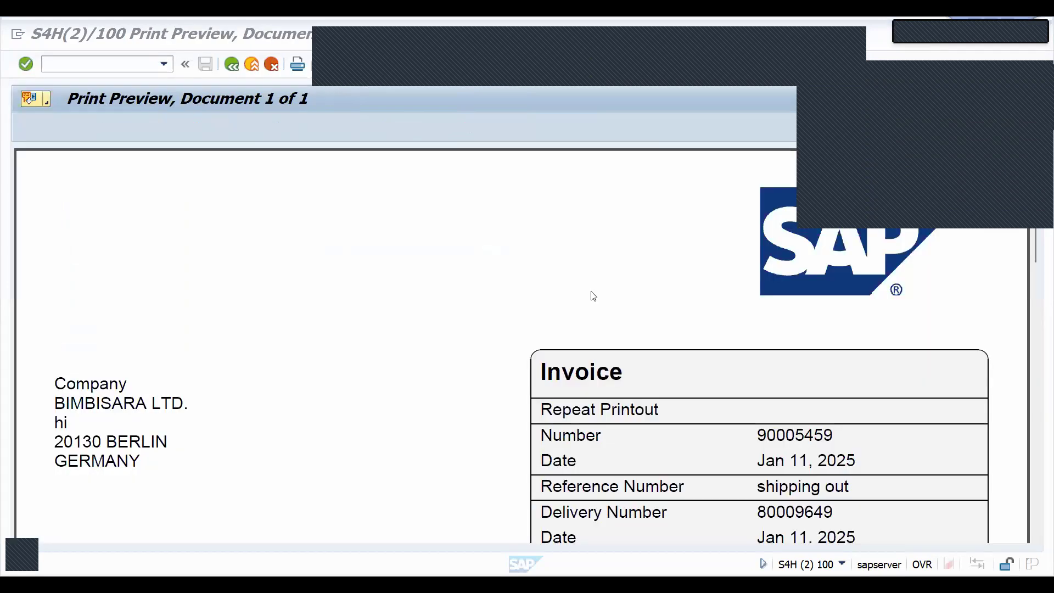
{"action": "left_click", "coordinate": [590, 292]}
{"action": "left_click_drag", "start_coordinate": [1038, 214], "coordinate": [970, 71]}
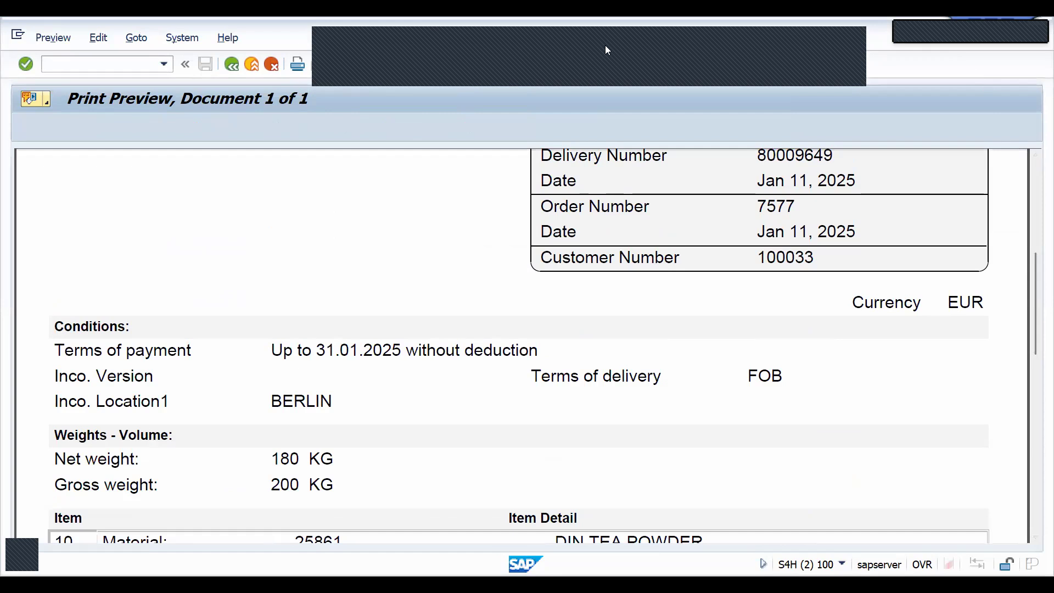
{"action": "key", "text": "alt+Tab"}
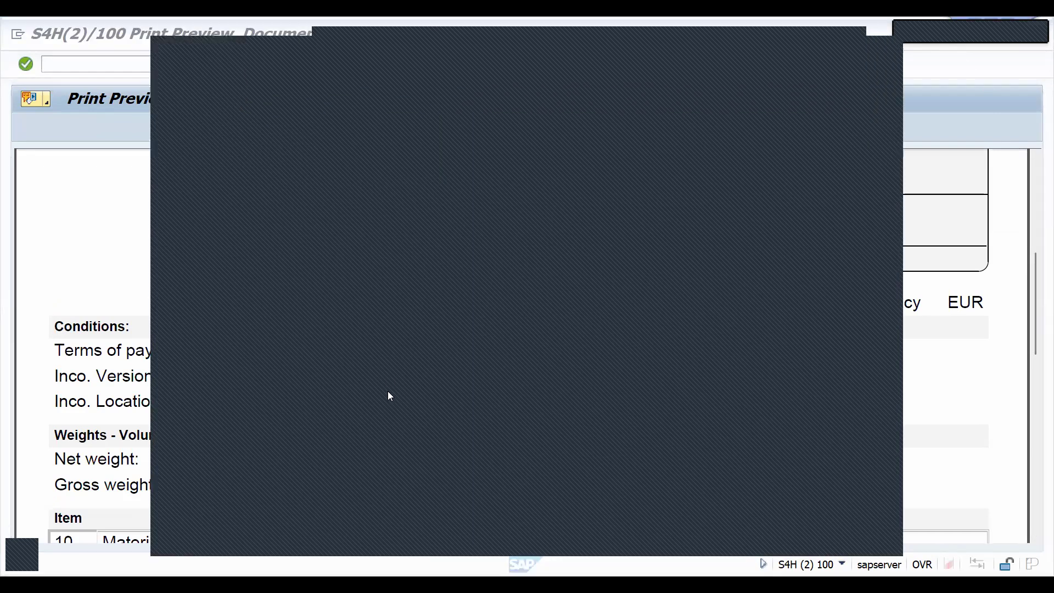
{"action": "left_click", "coordinate": [501, 97]}
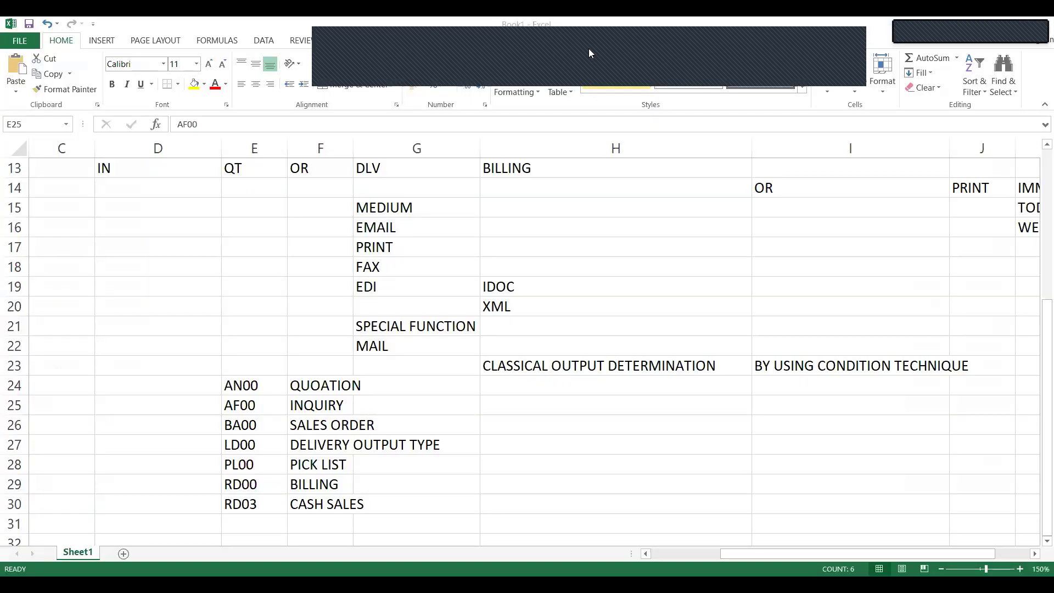
Switch back to SAP, leave the ZRD1 processing routines, and open the control steps of billing (V3) procedure ZBILLS.
{"action": "key", "text": "alt+Tab"}
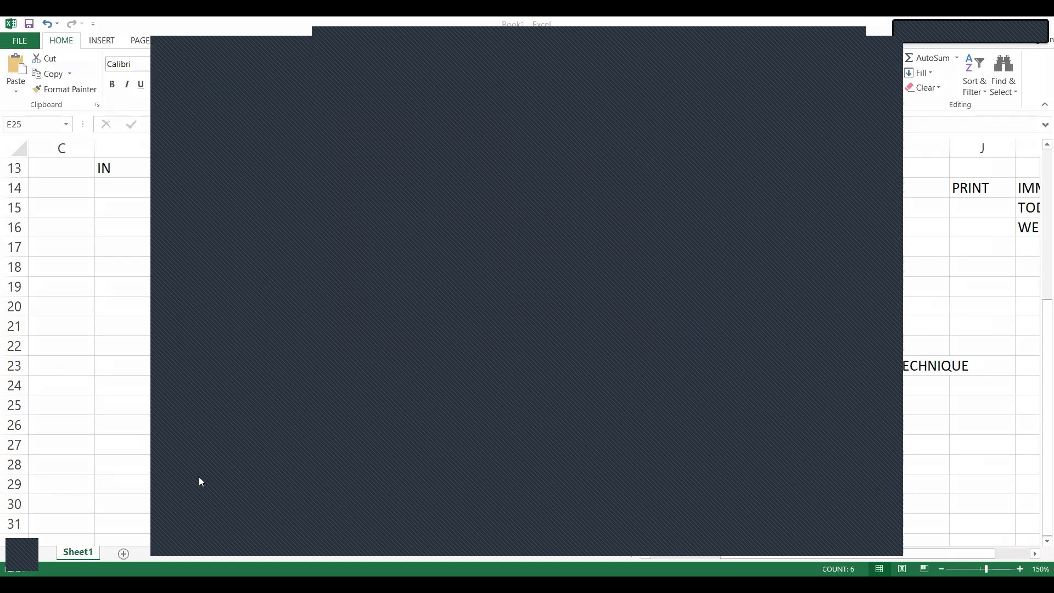
{"action": "left_click", "coordinate": [228, 69]}
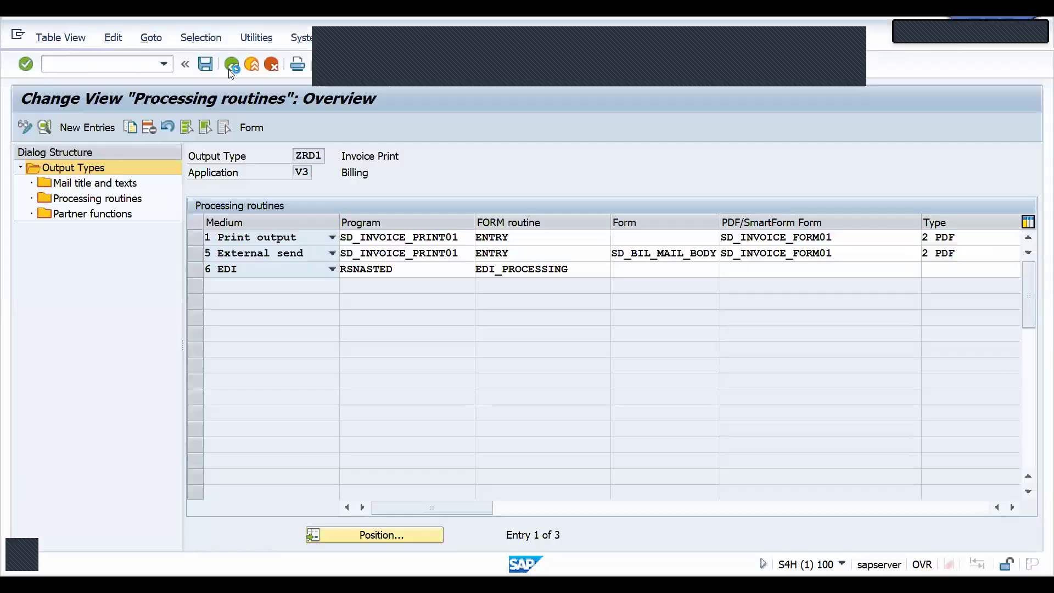
{"action": "left_click", "coordinate": [237, 66]}
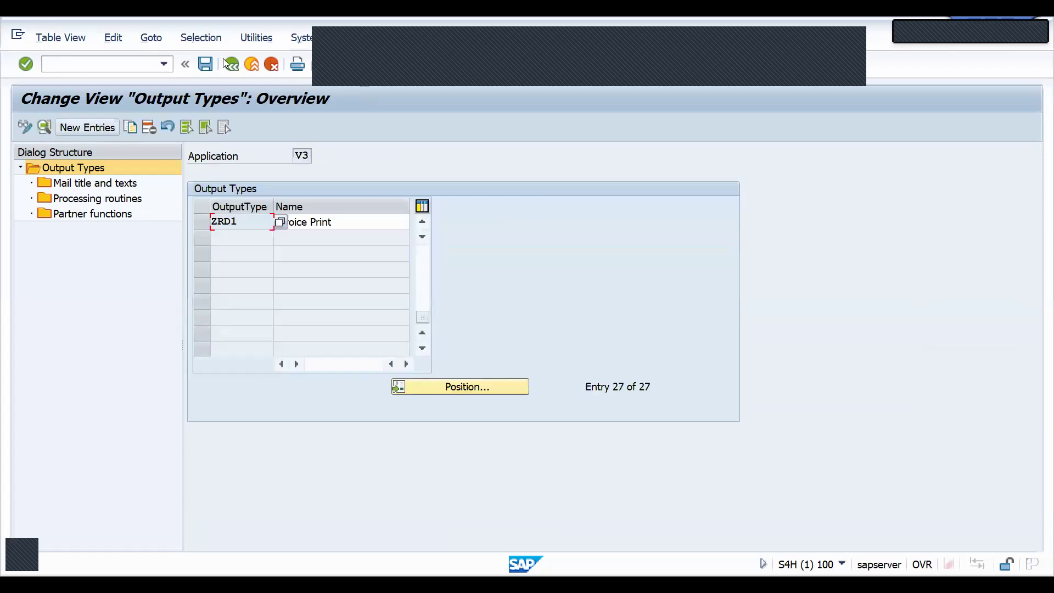
{"action": "left_click", "coordinate": [230, 65]}
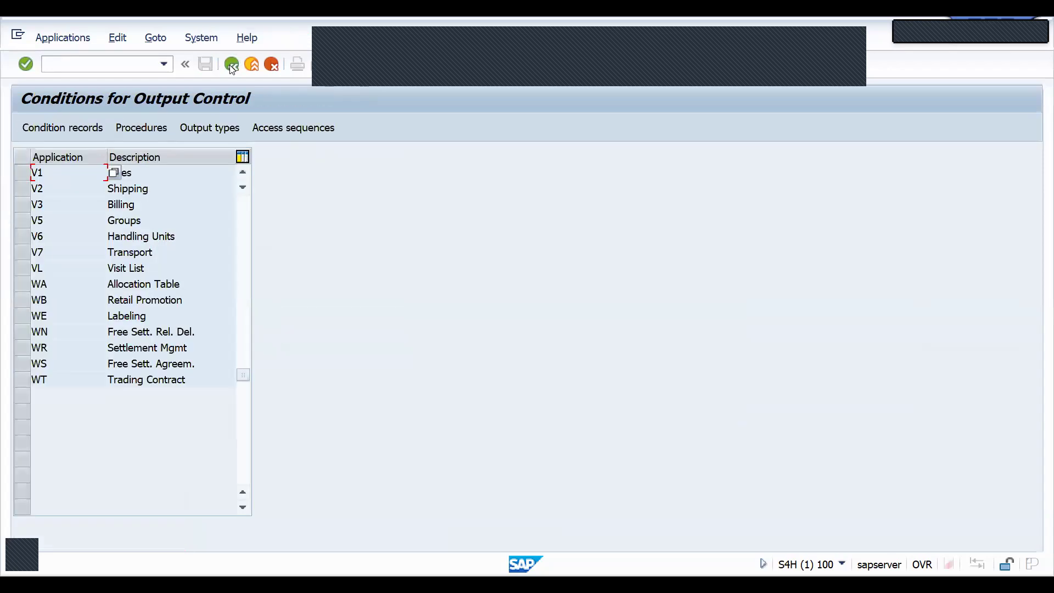
{"action": "left_click", "coordinate": [21, 206]}
{"action": "left_click", "coordinate": [149, 132]}
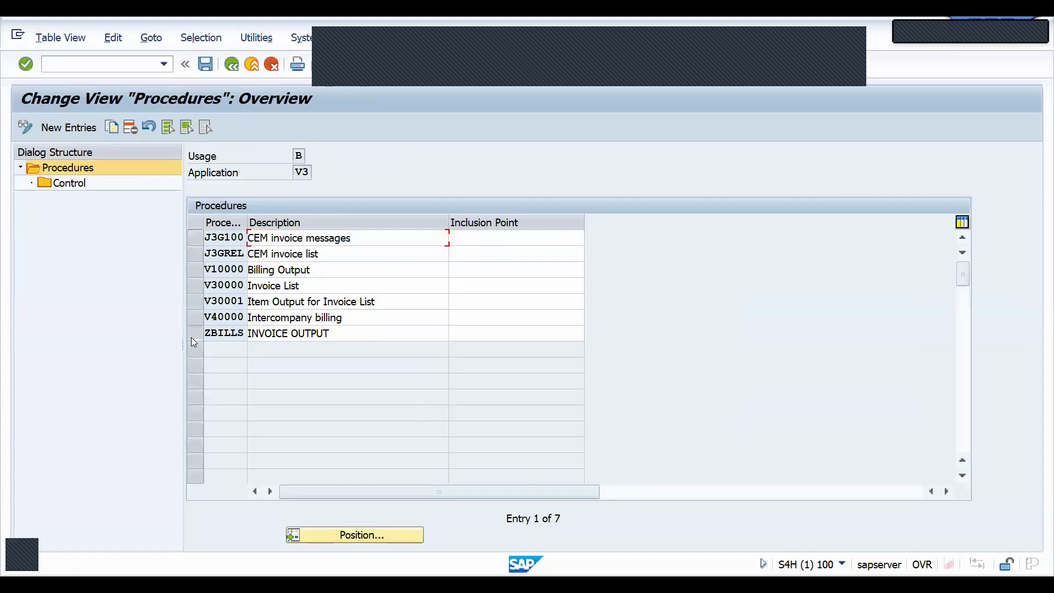
{"action": "left_click", "coordinate": [195, 335]}
{"action": "double_click", "coordinate": [63, 183]}
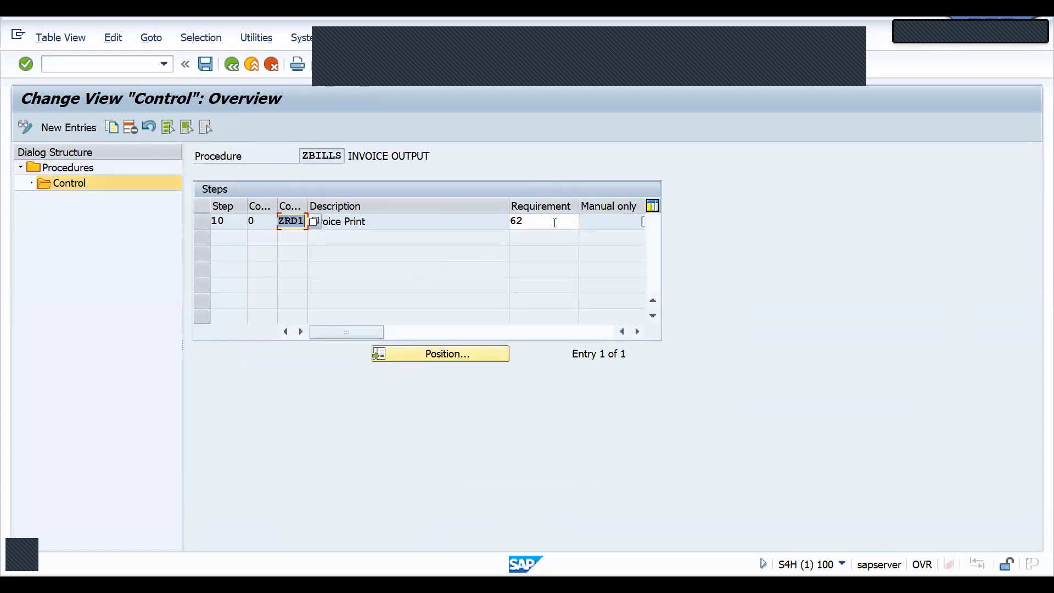
Examine the requirement routines available for ZRD1, including 60 BillDoc:Incomplete, without choosing a new one.
{"action": "left_click", "coordinate": [554, 223]}
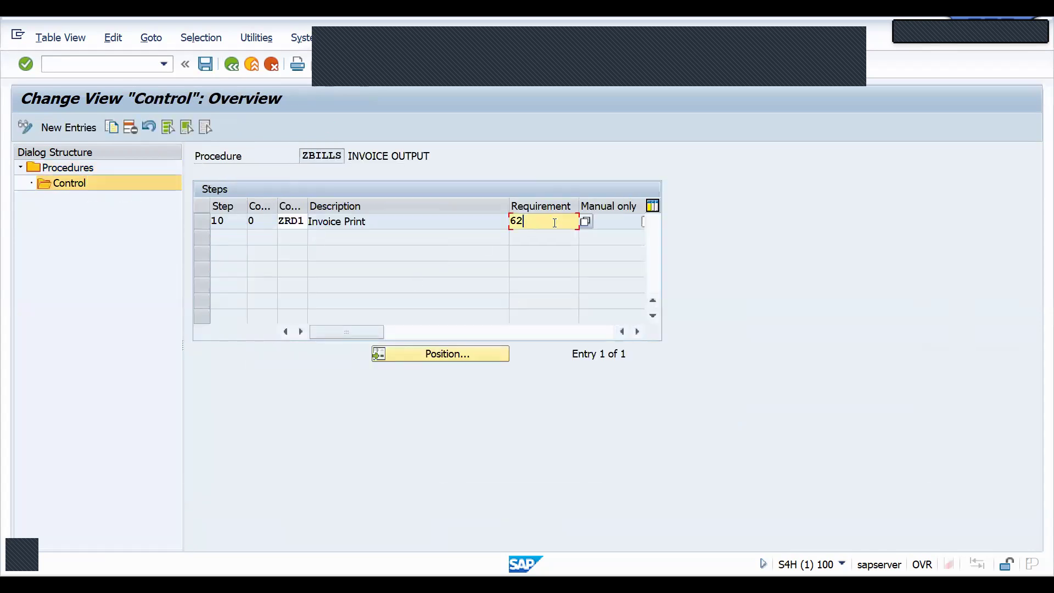
{"action": "left_click", "coordinate": [584, 221]}
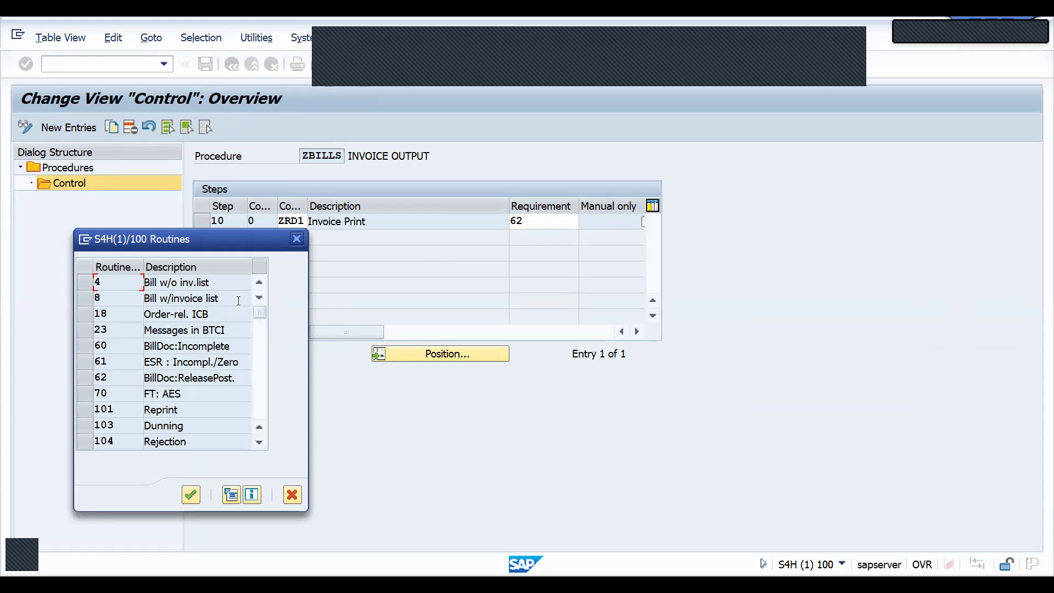
{"action": "left_click", "coordinate": [262, 343]}
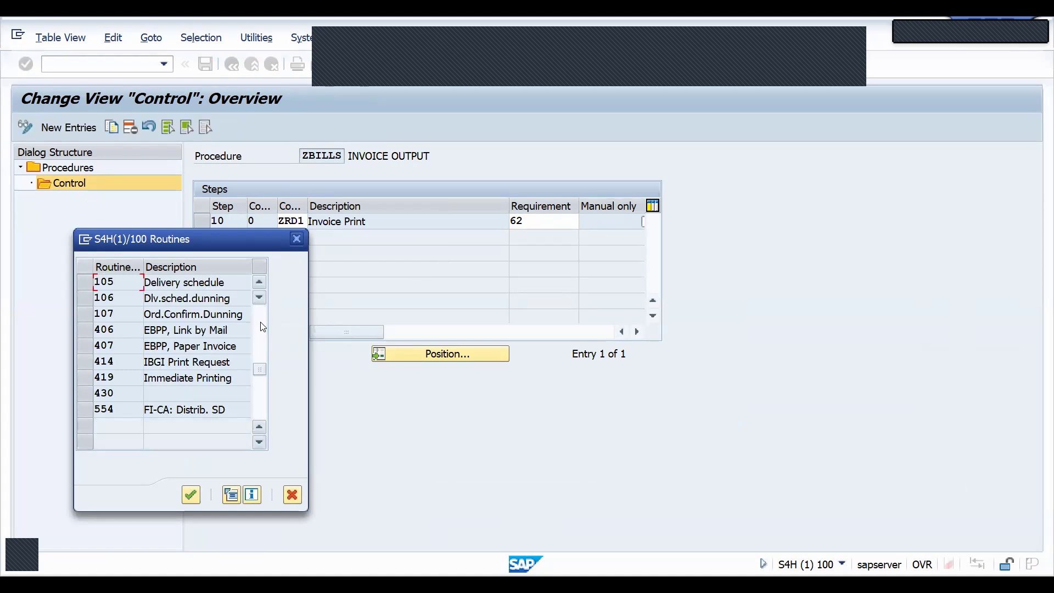
{"action": "left_click", "coordinate": [262, 327]}
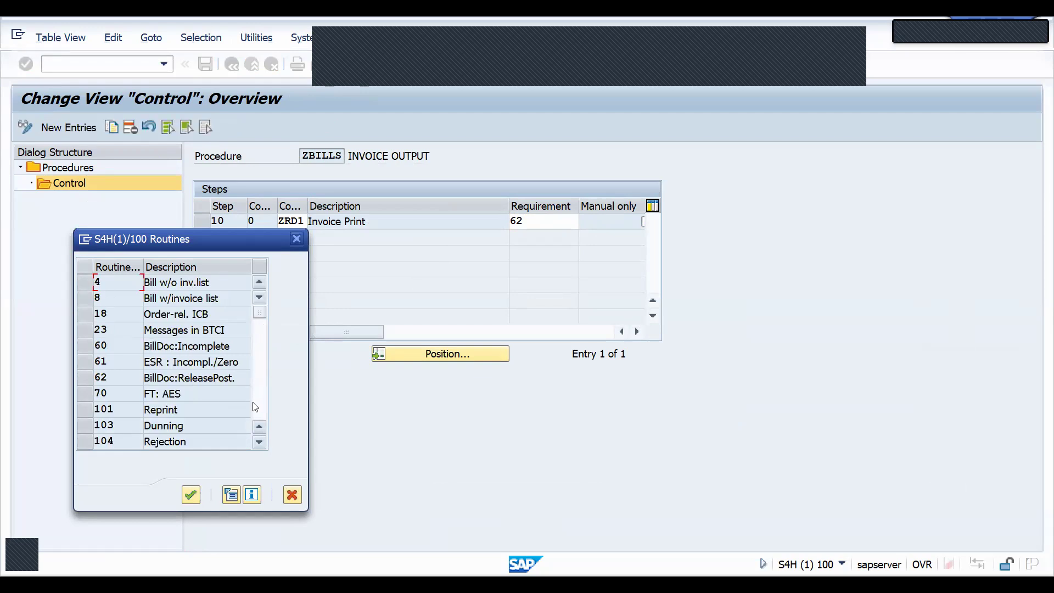
{"action": "left_click", "coordinate": [87, 349]}
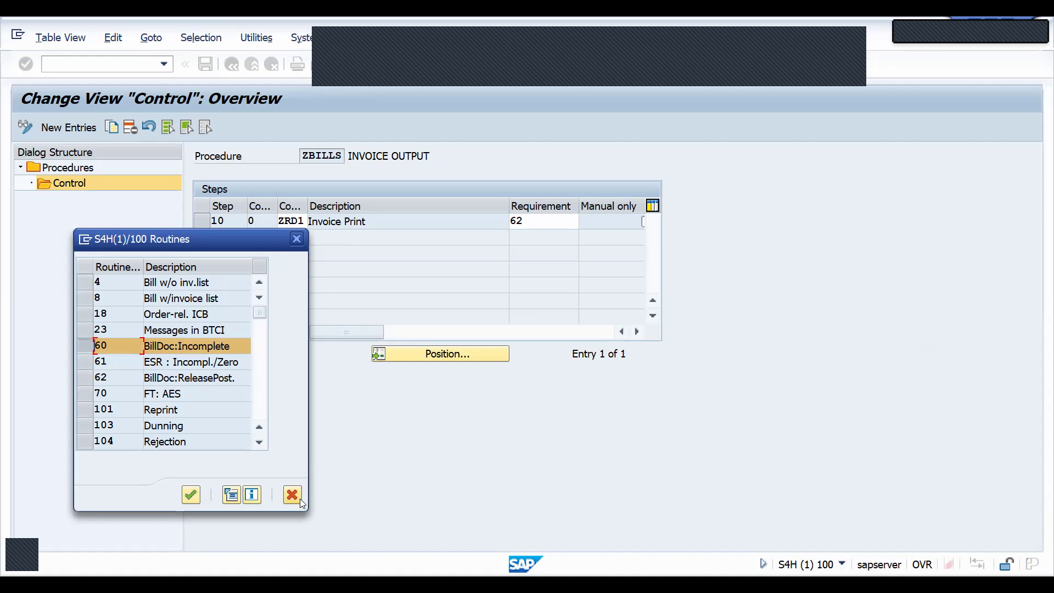
Clear the requirement of ZRD1 in procedure ZBILLS, mark the step as Manual only, and save the changes.
{"action": "key", "text": "BackSpace"}
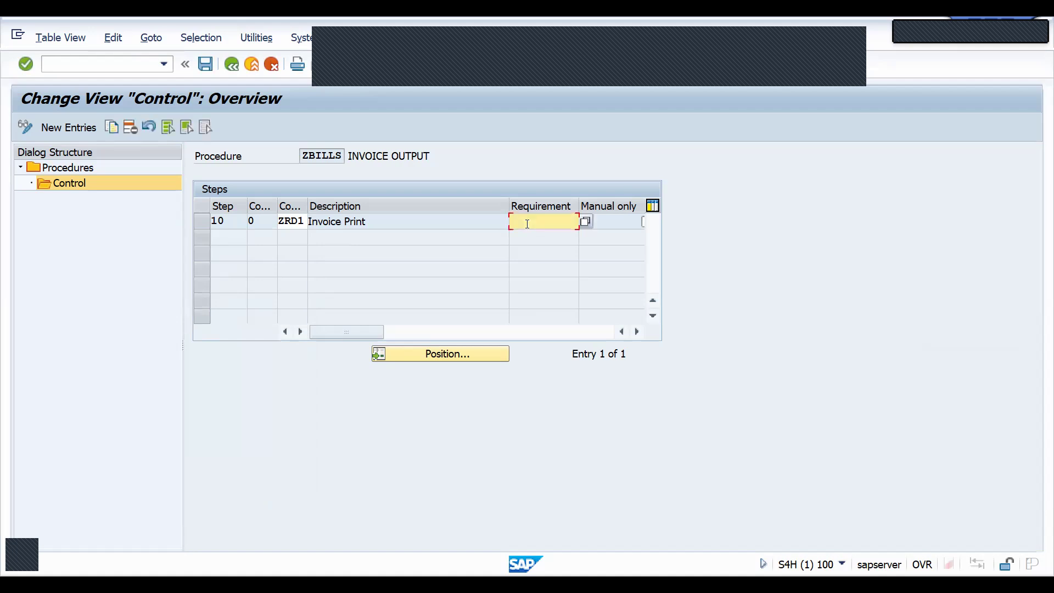
{"action": "key", "text": "ctrl+s"}
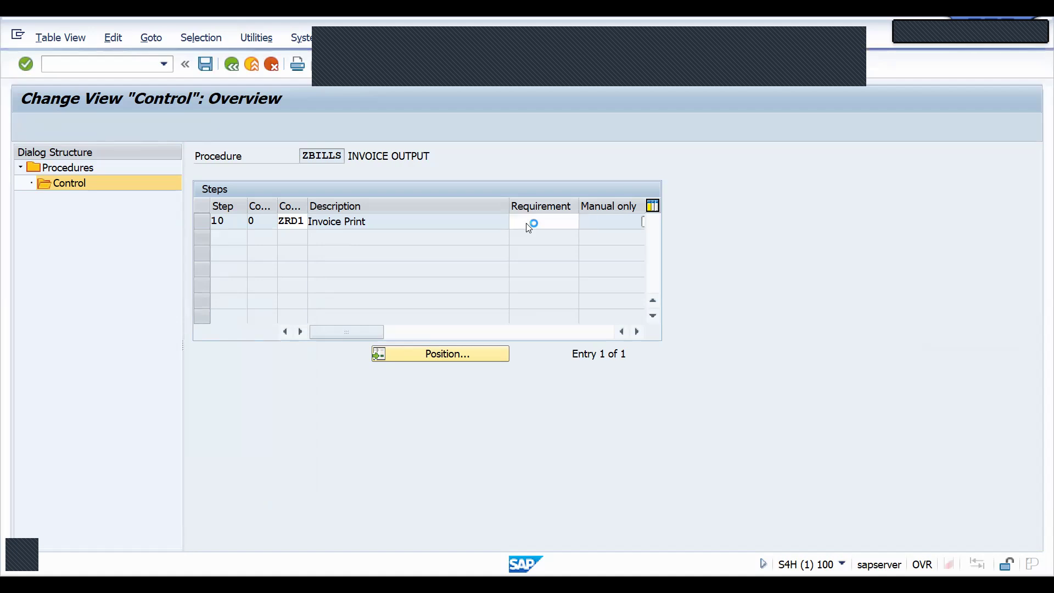
{"action": "key", "text": "Return"}
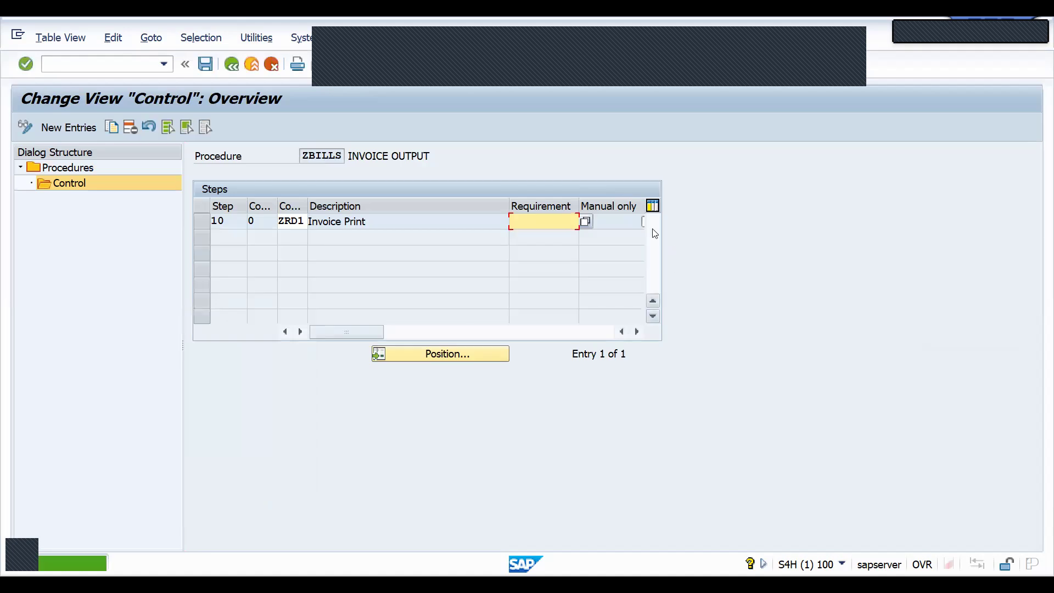
{"action": "left_click", "coordinate": [643, 222]}
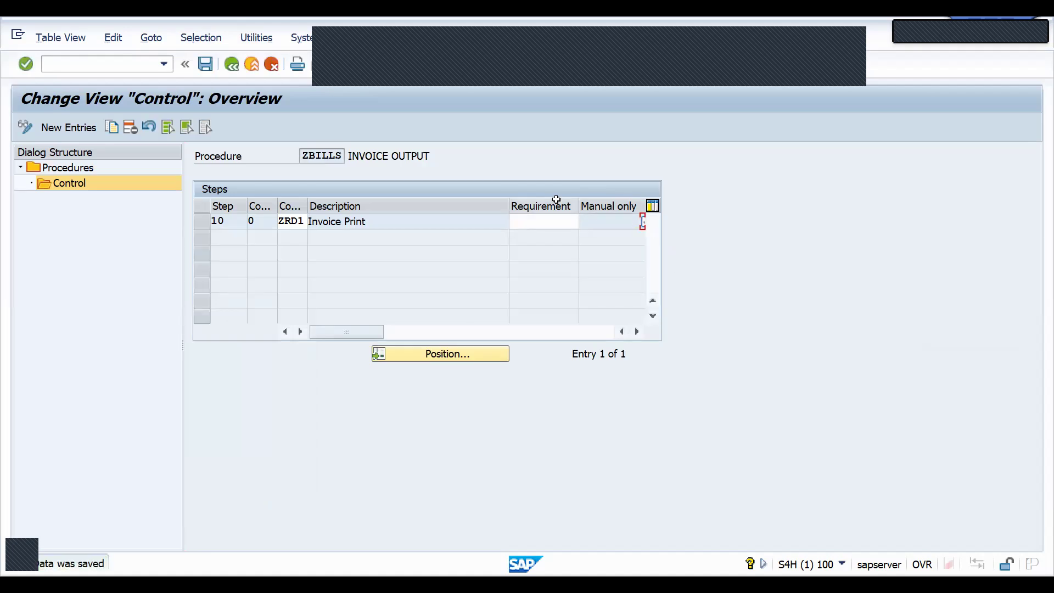
{"action": "left_click", "coordinate": [542, 332]}
{"action": "key", "text": "ctrl+s"}
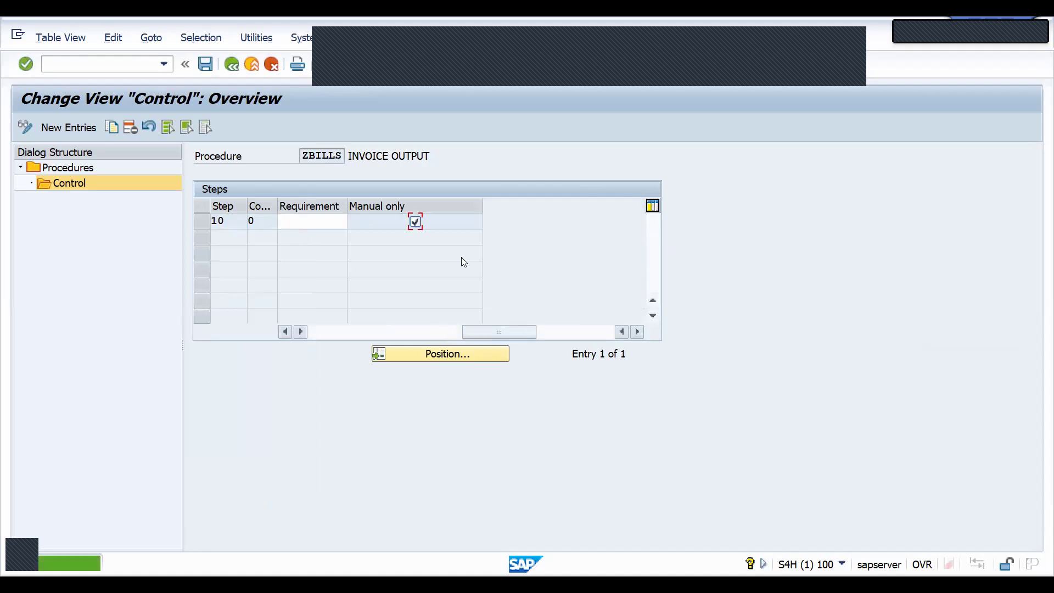
{"action": "left_click", "coordinate": [60, 64]}
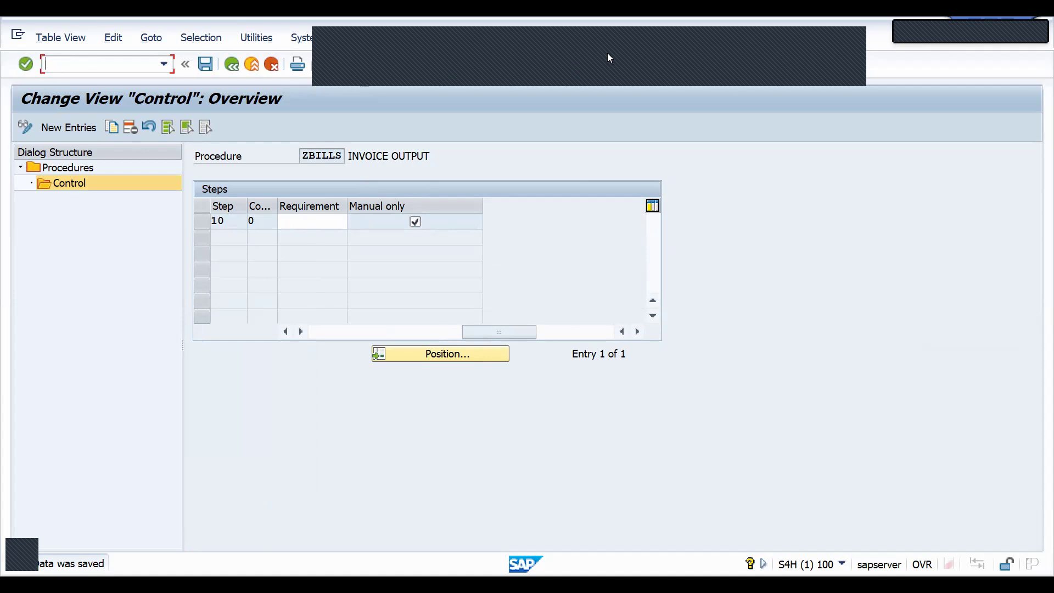
Start VA01 for a new standard order and enter the sold-to party number and customer reference "shipping out".
{"action": "key", "text": "alt+Tab"}
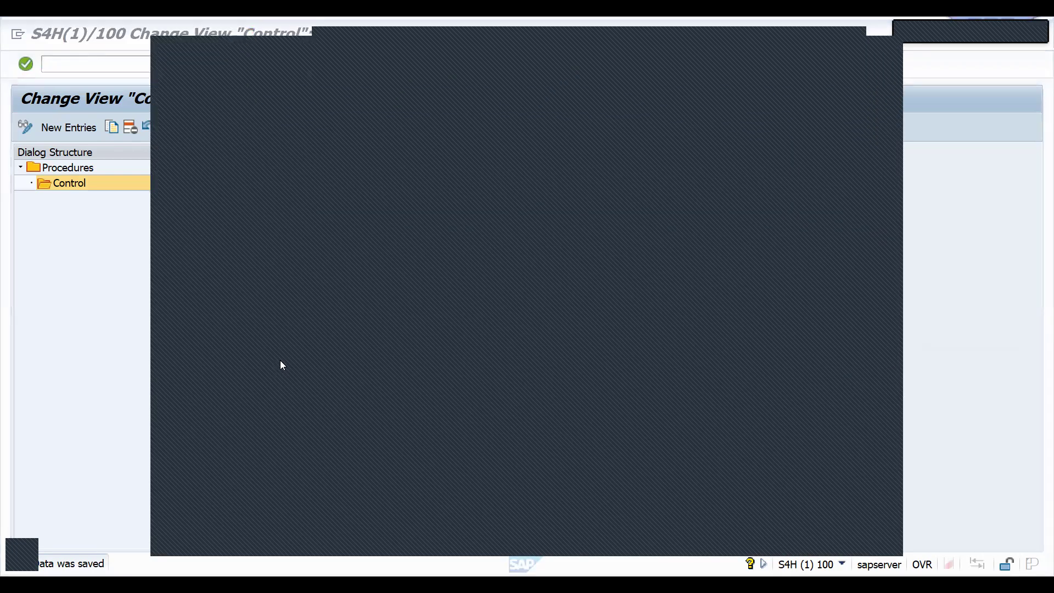
{"action": "left_click", "coordinate": [93, 59]}
{"action": "left_click", "coordinate": [94, 59]}
{"action": "type", "text": "/NVA01"}
{"action": "key", "text": "Return"}
{"action": "key", "text": "Return"}
{"action": "type", "text": "100033"}
{"action": "key", "text": "Return"}
{"action": "type", "text": "shipping out"}
{"action": "key", "text": "Return"}
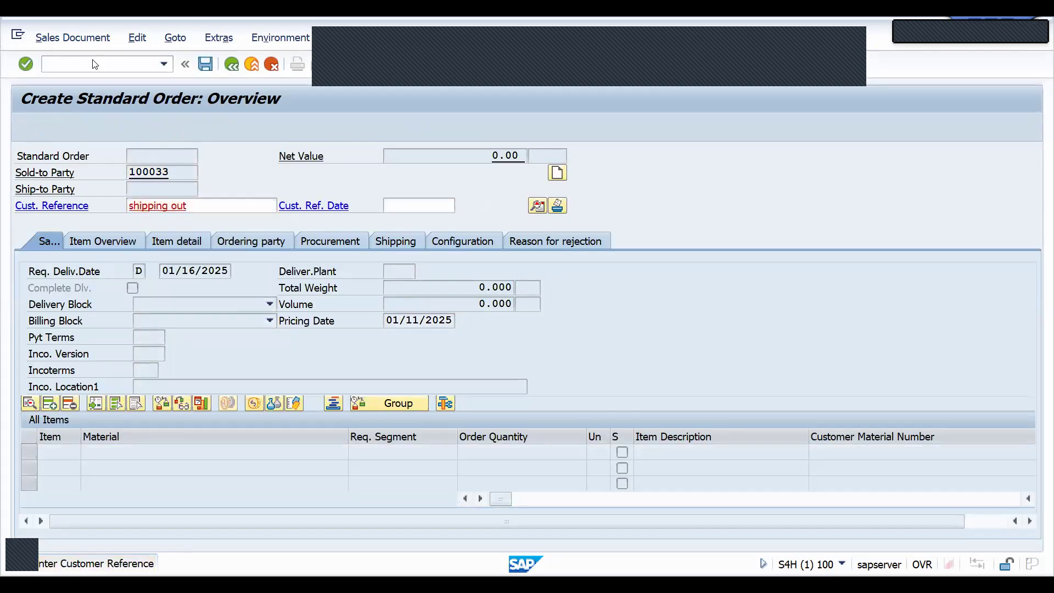
Enter material 25861 with an order quantity of 1, then save the standard order by continuing to billing.
{"action": "type", "text": "25861"}
{"action": "key", "text": "Tab"}
{"action": "key", "text": "Tab"}
{"action": "type", "text": "1"}
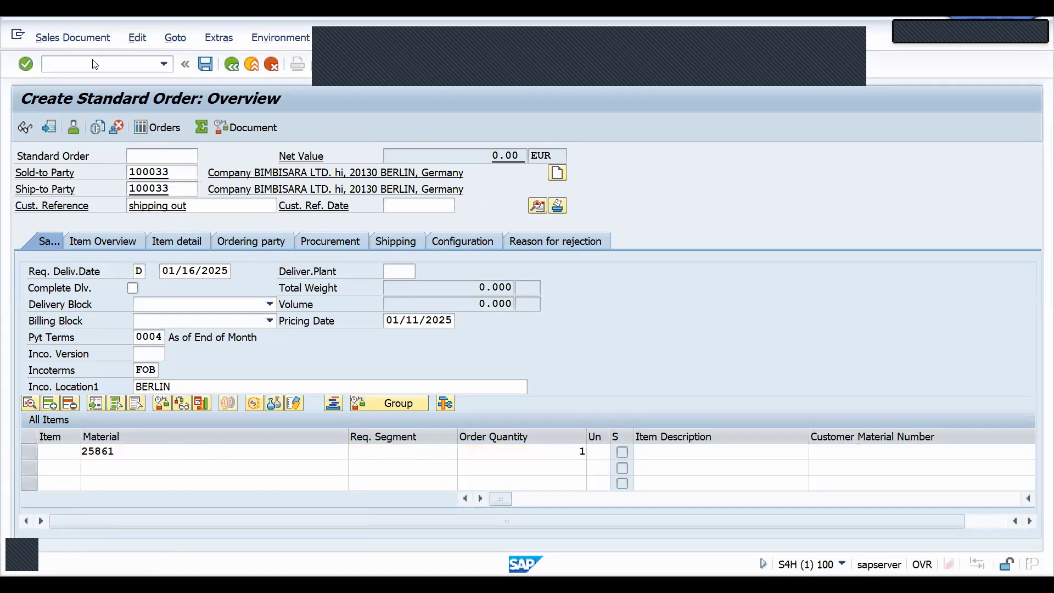
{"action": "key", "text": "Return"}
{"action": "left_click", "coordinate": [71, 40]}
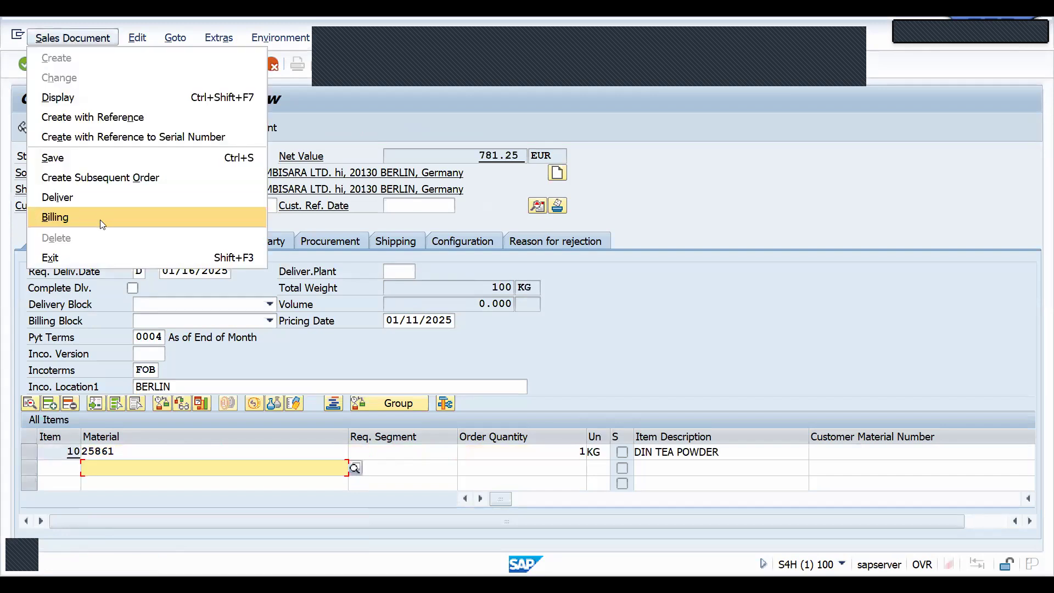
{"action": "left_click", "coordinate": [100, 217]}
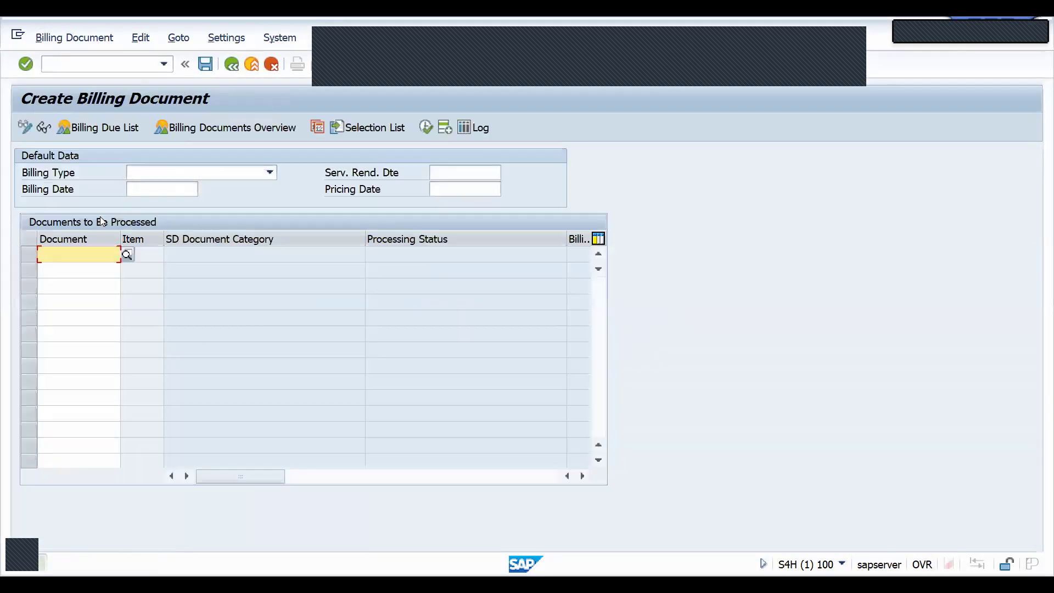
Create the outbound delivery for the saved order, enter a picked quantity of 1, and post goods issue.
{"action": "left_click", "coordinate": [72, 58]}
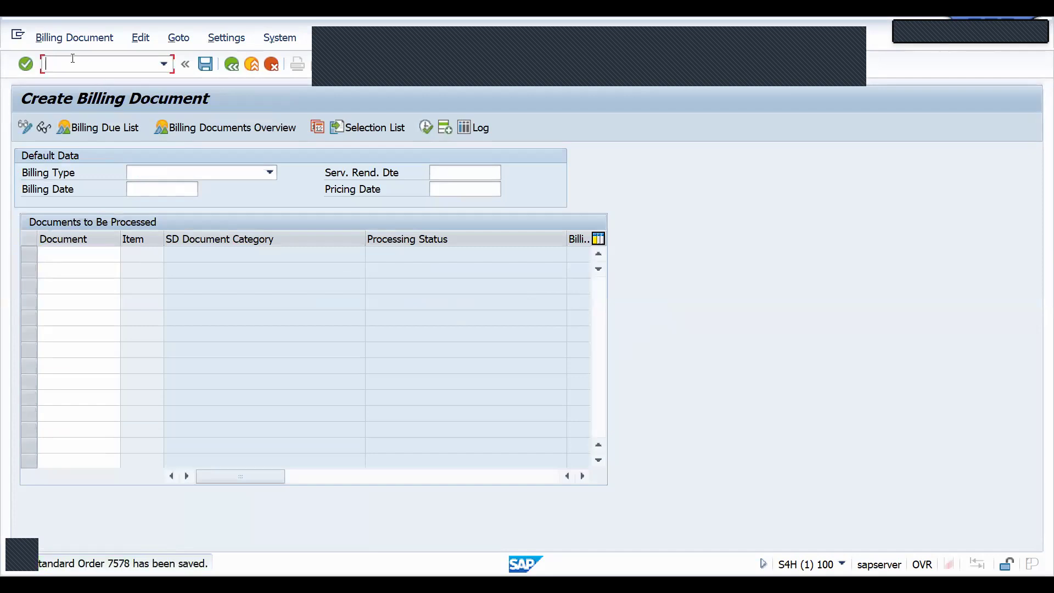
{"action": "type", "text": "/NVL"}
{"action": "key", "text": "Return"}
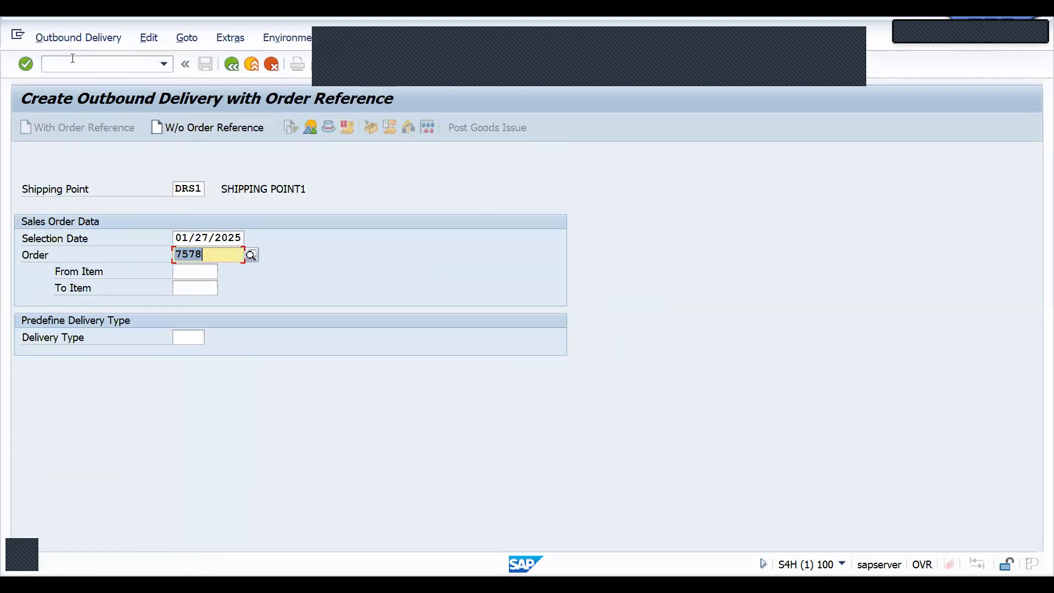
{"action": "key", "text": "Return"}
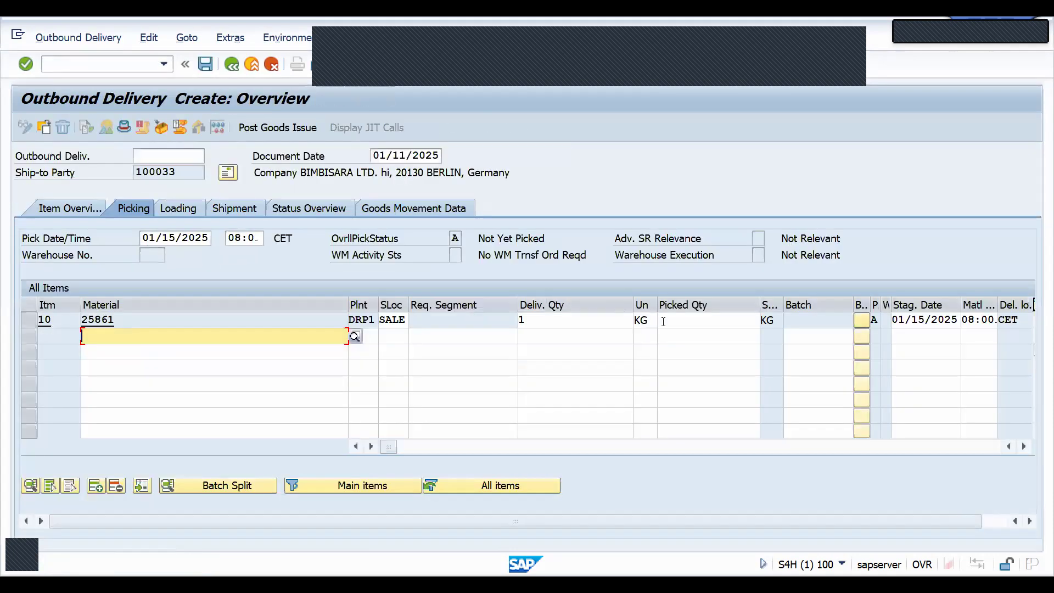
{"action": "left_click", "coordinate": [663, 321]}
{"action": "type", "text": "1"}
{"action": "key", "text": "Return"}
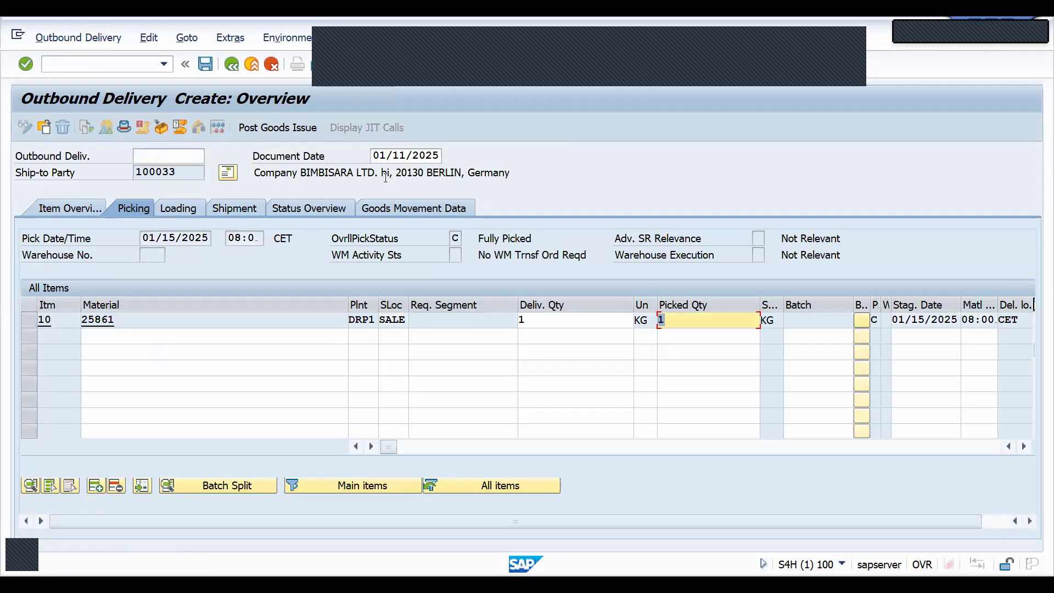
{"action": "left_click", "coordinate": [275, 127]}
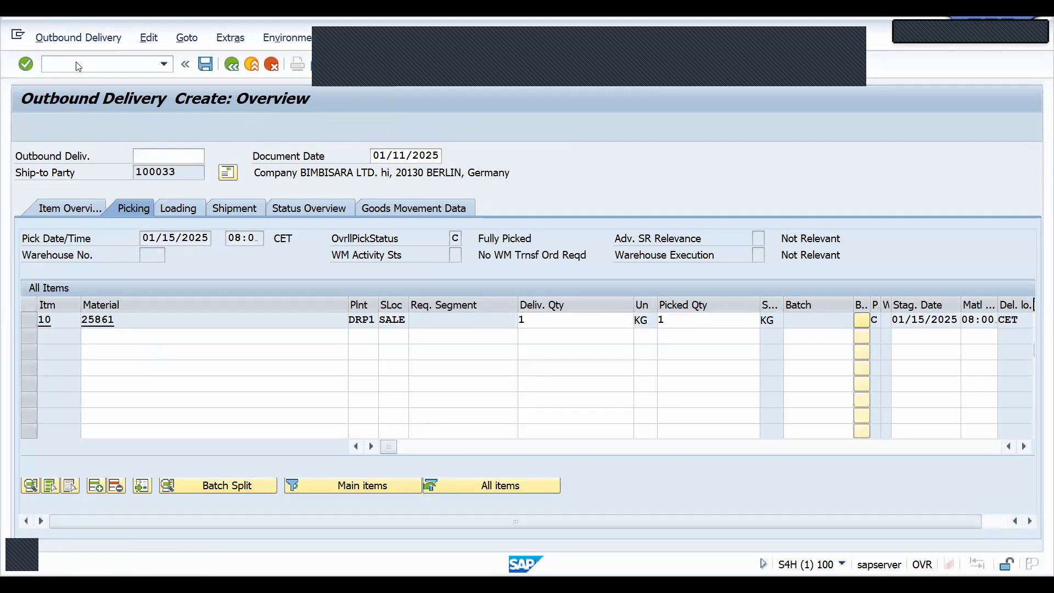
Open the new delivery in VLPOD, confirm the proof of delivery, and save it.
{"action": "left_click", "coordinate": [77, 63]}
{"action": "type", "text": "/NV"}
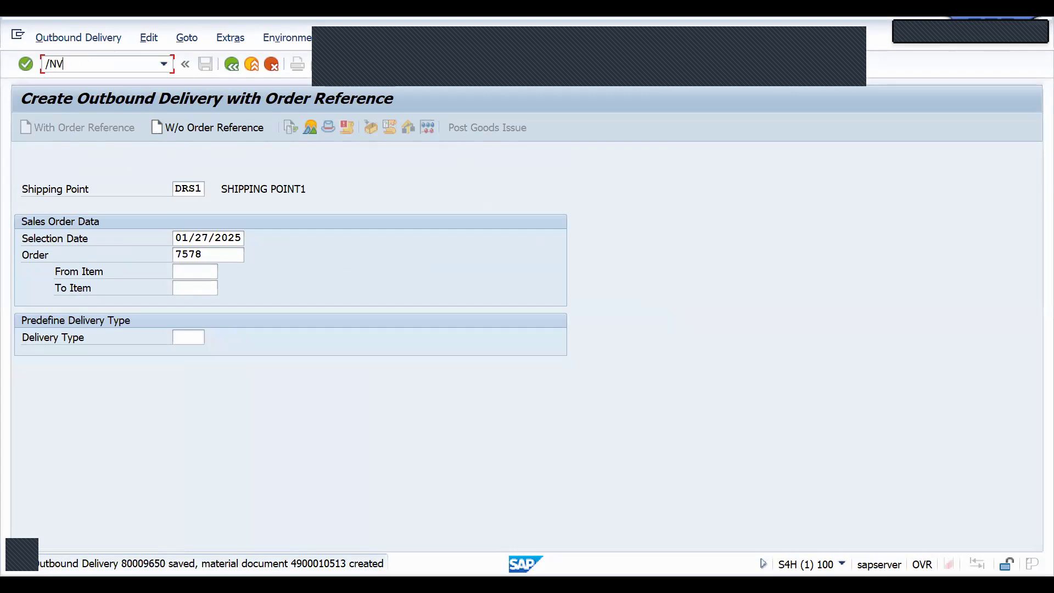
{"action": "type", "text": "LPOD"}
{"action": "key", "text": "Return"}
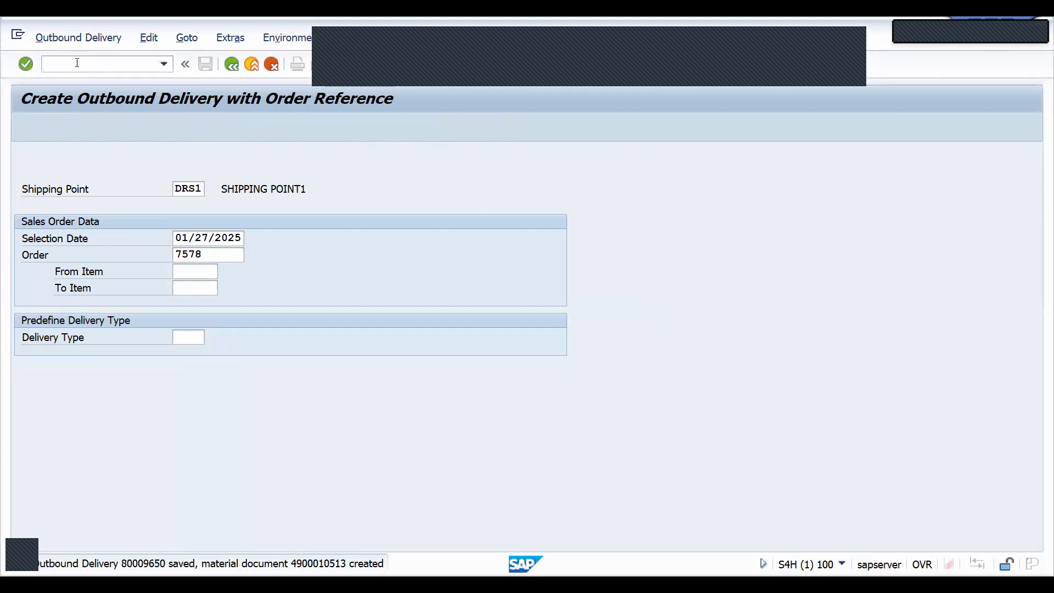
{"action": "key", "text": "Return"}
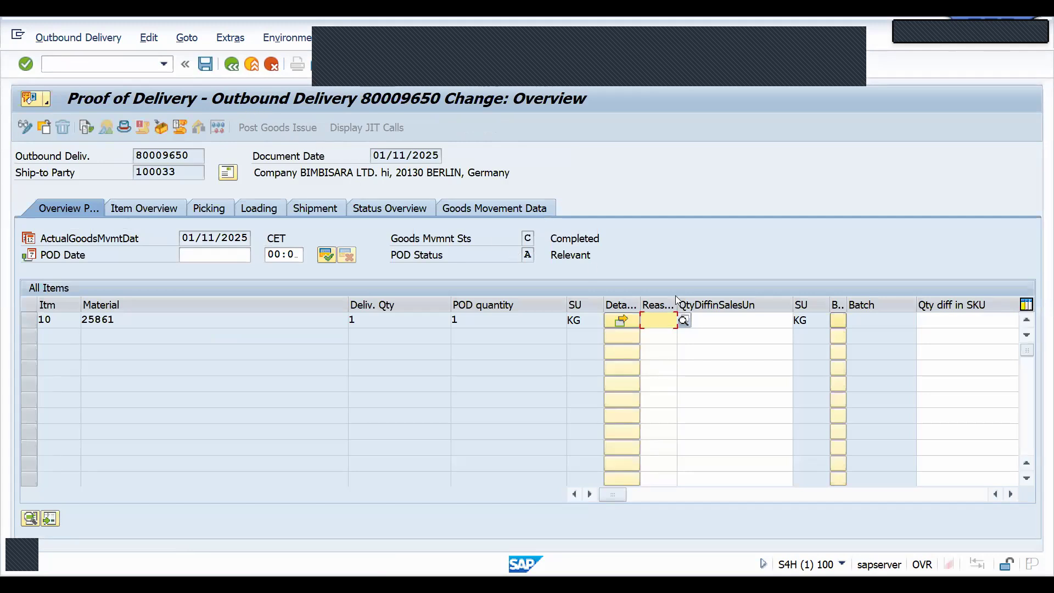
{"action": "left_click", "coordinate": [327, 255]}
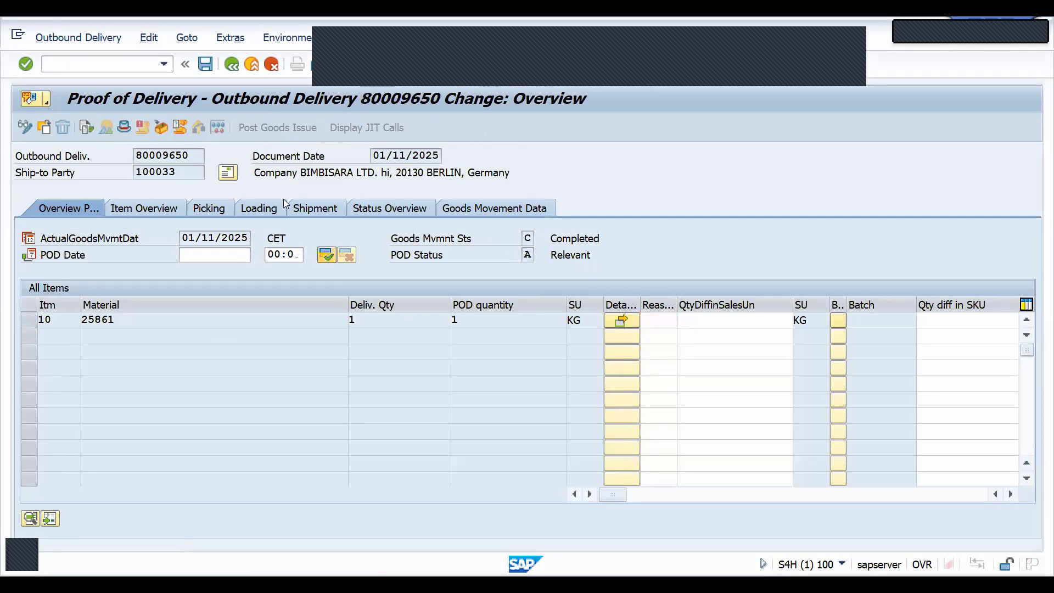
{"action": "left_click", "coordinate": [206, 65]}
Start VF01 for the delivery and open the header output of the F2 invoice.
{"action": "type", "text": "/"}
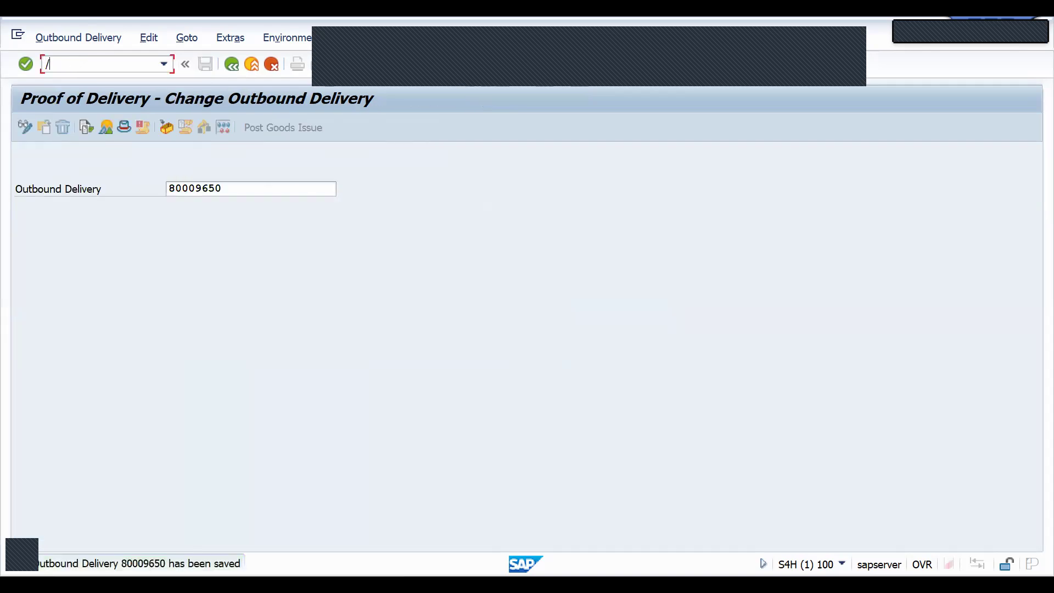
{"action": "type", "text": "NVF01"}
{"action": "key", "text": "Return"}
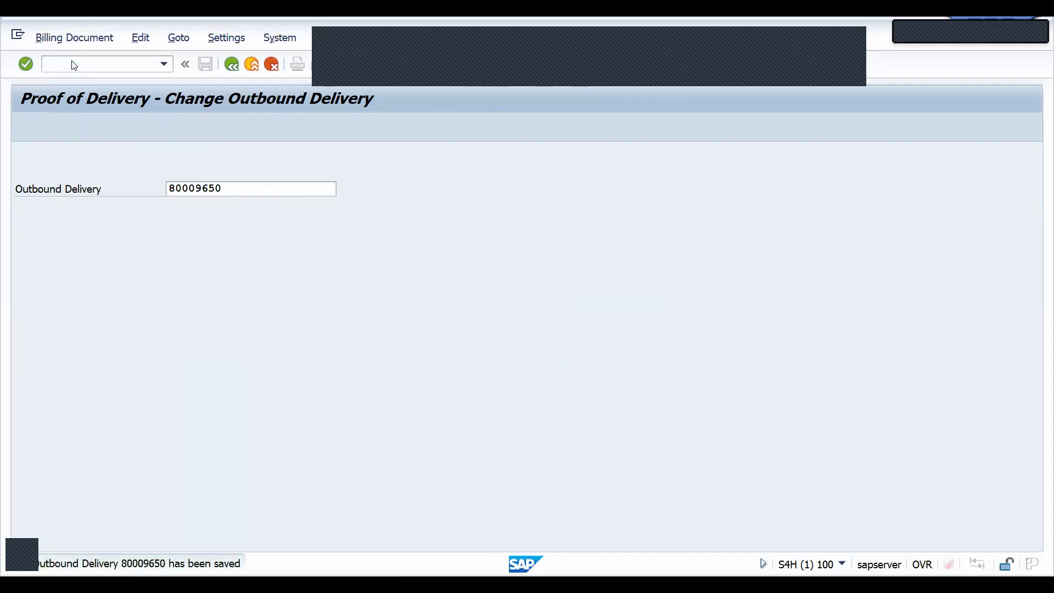
{"action": "key", "text": "Return"}
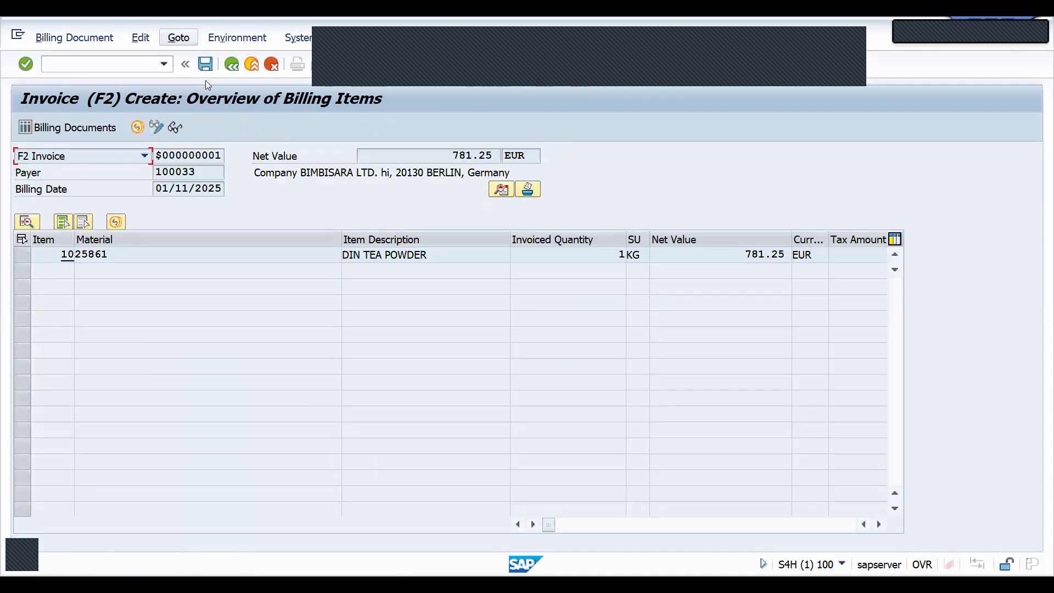
{"action": "left_click", "coordinate": [180, 38]}
{"action": "left_click", "coordinate": [247, 58]}
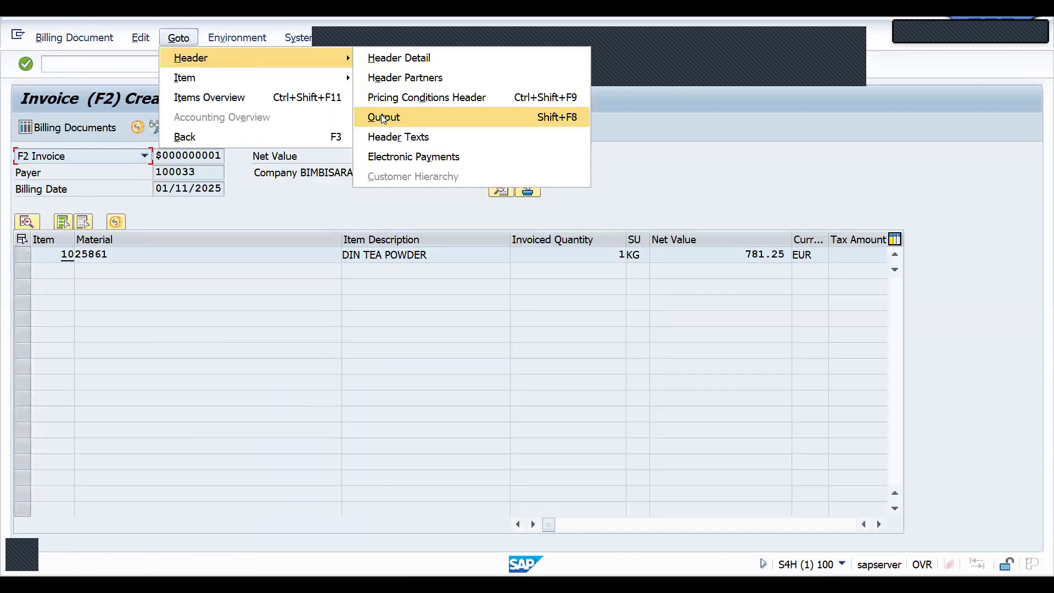
{"action": "left_click", "coordinate": [382, 119]}
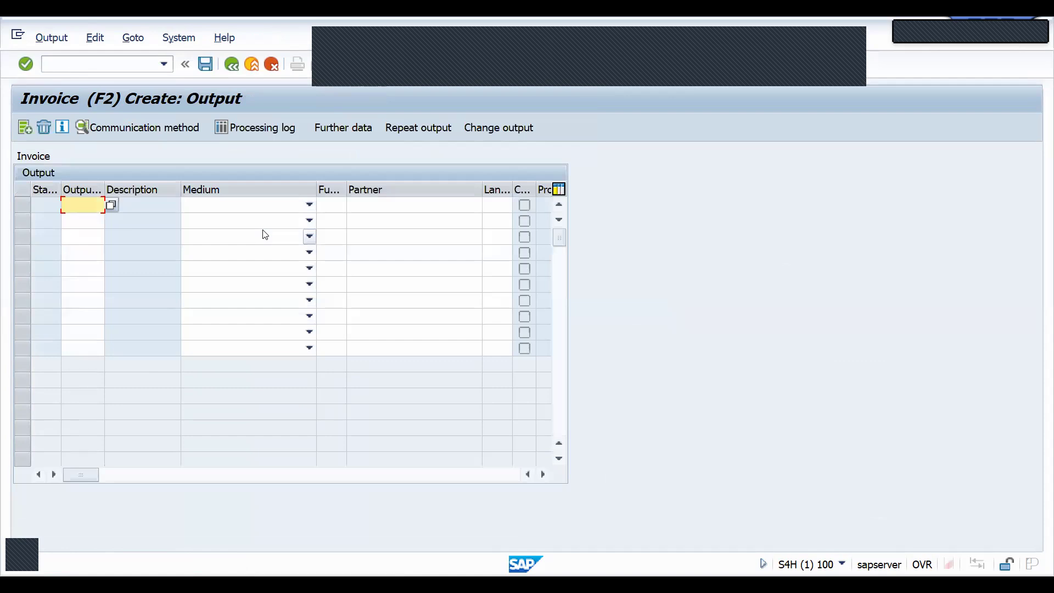
Examine the output determination analysis for ZRD1 in procedure ZBILLS and return to the invoice output.
{"action": "left_click", "coordinate": [63, 127]}
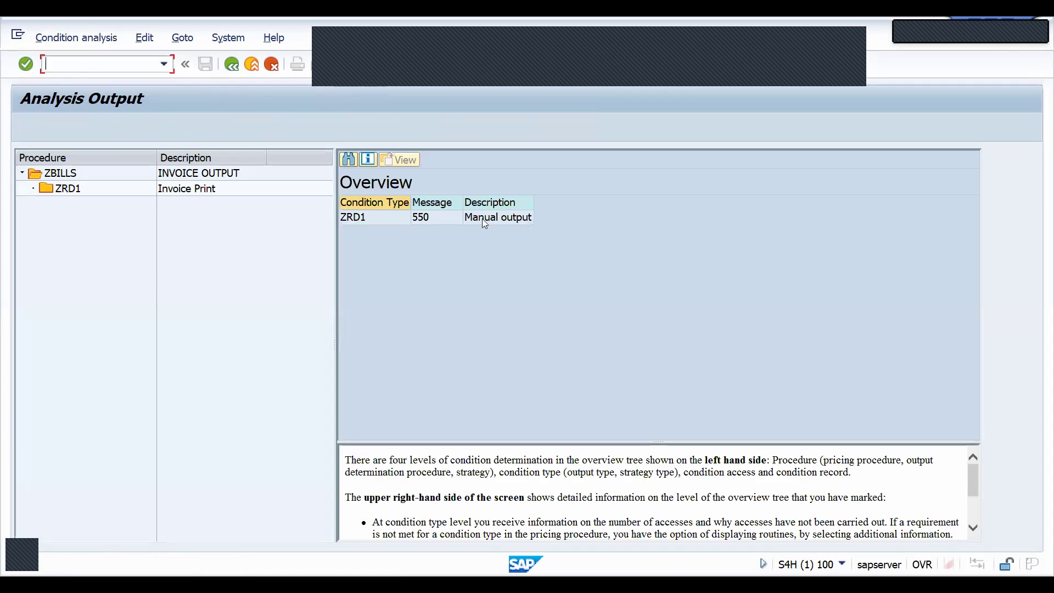
{"action": "left_click", "coordinate": [74, 192]}
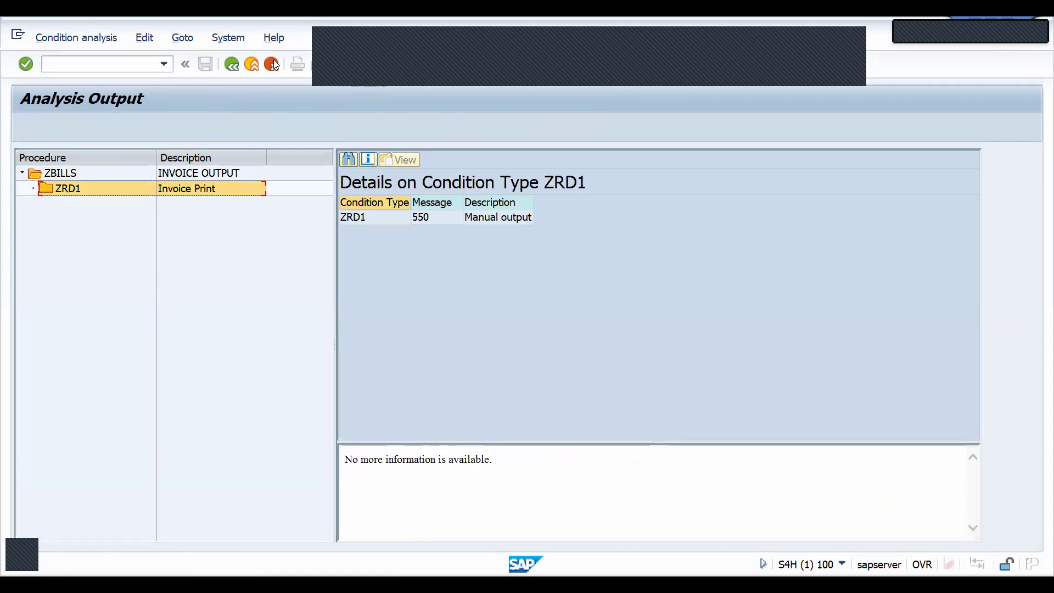
{"action": "left_click", "coordinate": [236, 64]}
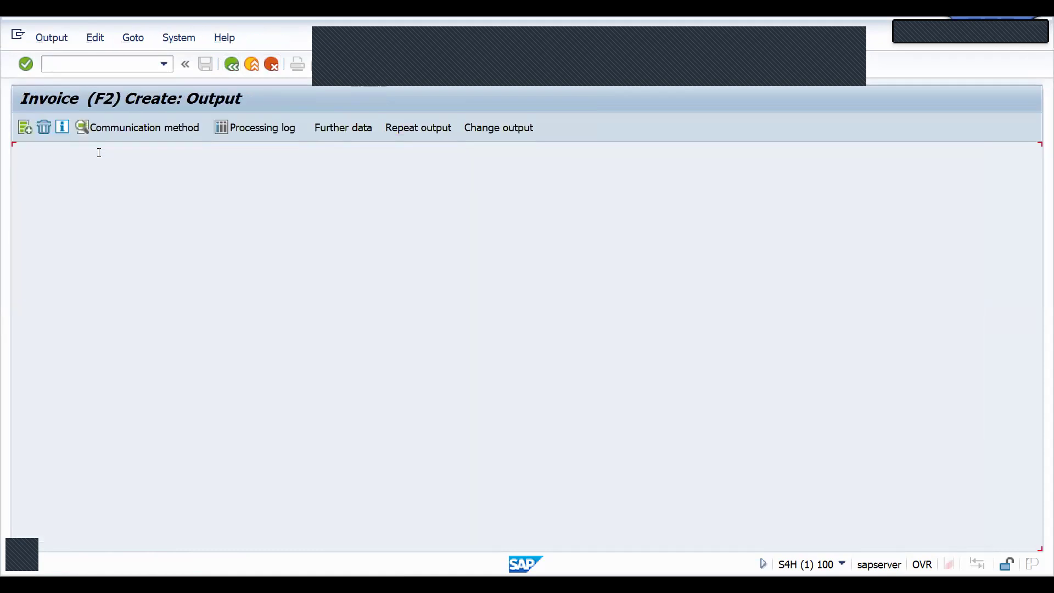
Add output type ZRD1 manually to the F2 invoice output.
{"action": "key", "text": "space"}
{"action": "key", "text": "Down"}
{"action": "key", "text": "Return"}
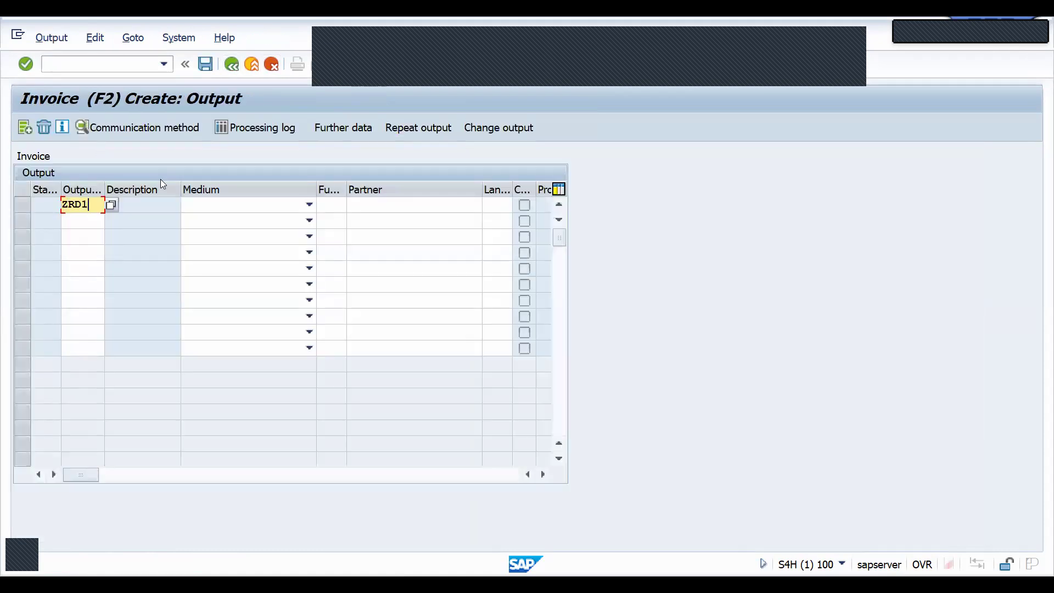
{"action": "key", "text": "Return"}
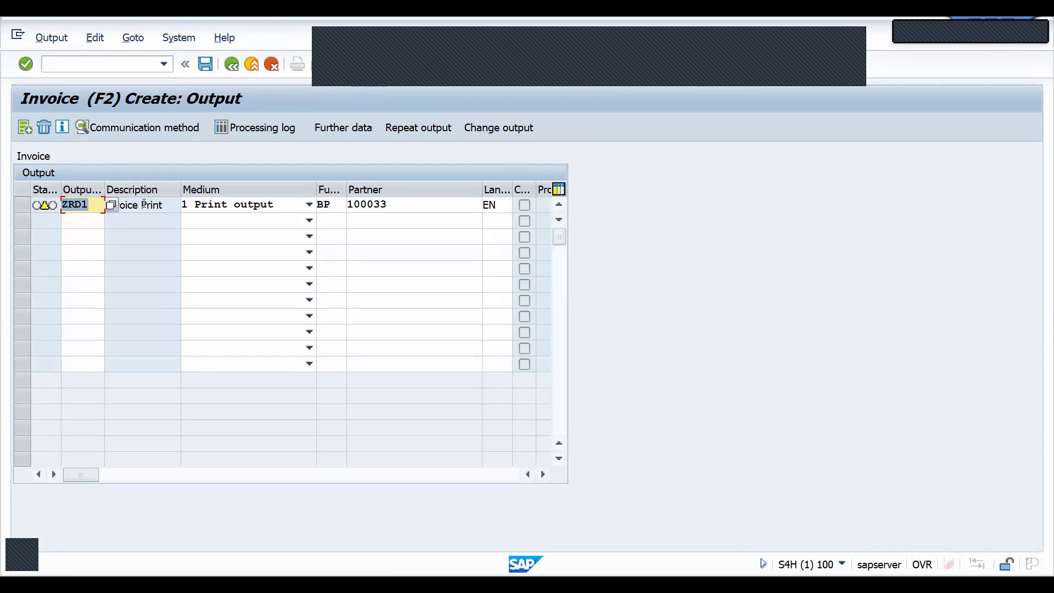
Set ZRD1's communication method to logical destination LP01 with 1 message and Print immediately, then save the invoice.
{"action": "double_click", "coordinate": [144, 203]}
{"action": "key", "text": "space"}
{"action": "key", "text": "Down"}
{"action": "key", "text": "Return"}
{"action": "key", "text": "Tab"}
{"action": "type", "text": "1"}
{"action": "key", "text": "Tab"}
{"action": "key", "text": "space"}
{"action": "key", "text": "Return"}
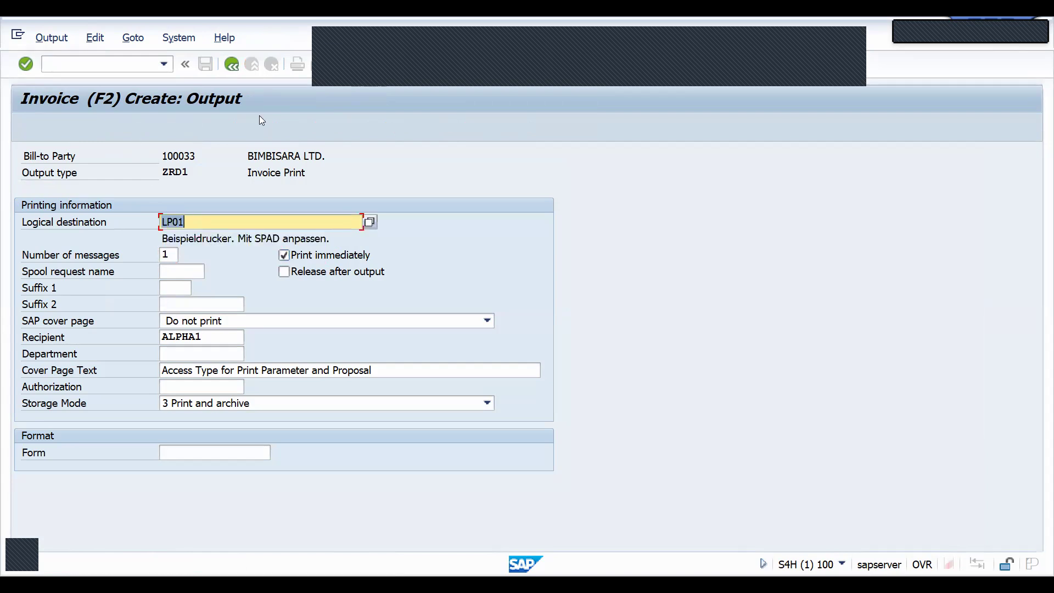
{"action": "left_click", "coordinate": [236, 71]}
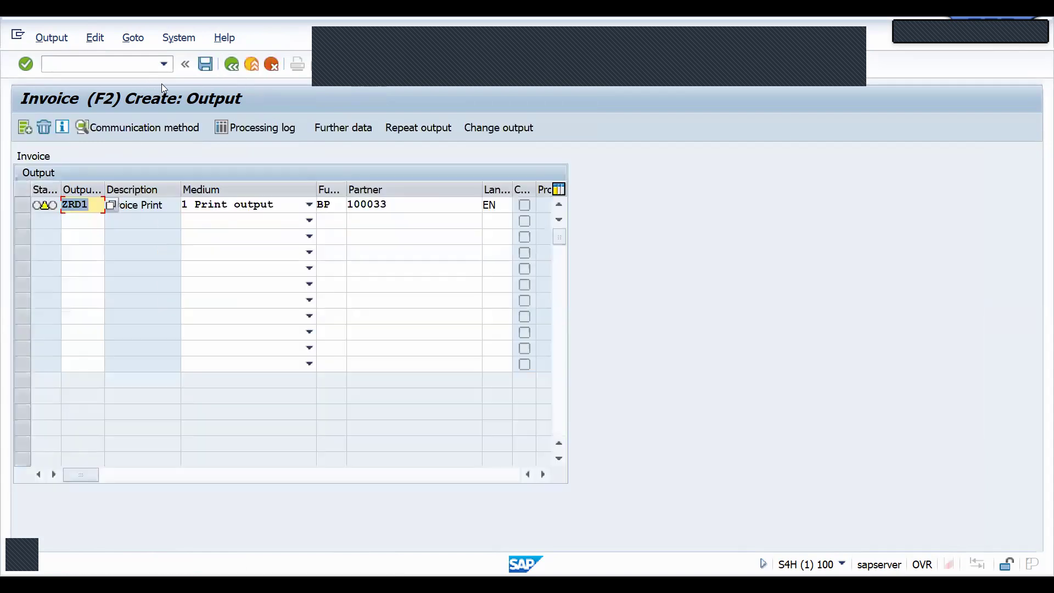
{"action": "left_click", "coordinate": [205, 64]}
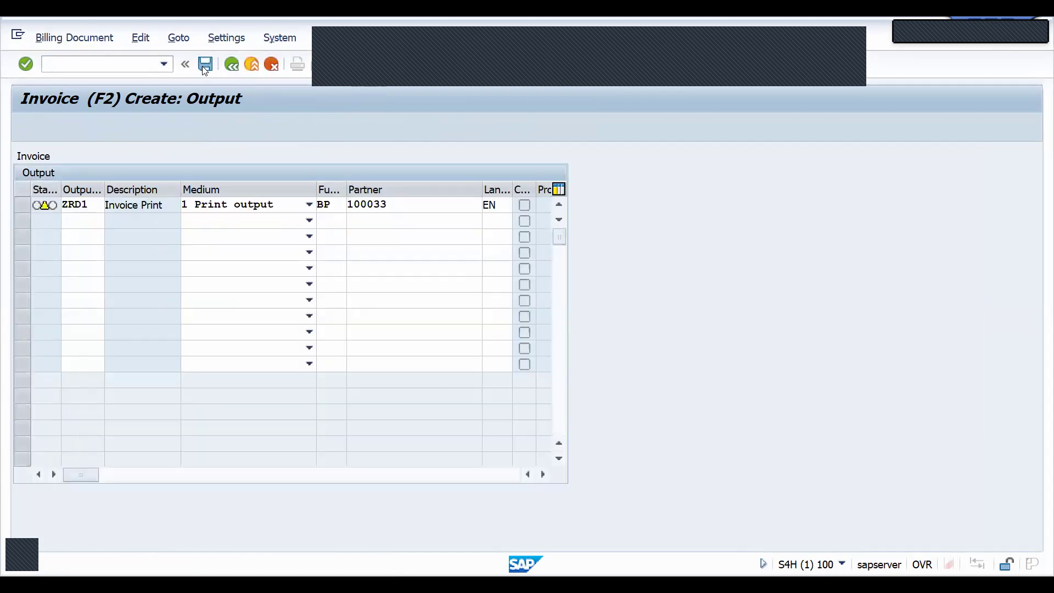
Open the saved invoice in VF02 and review the print preview of its ZRD1 output.
{"action": "left_click", "coordinate": [68, 61]}
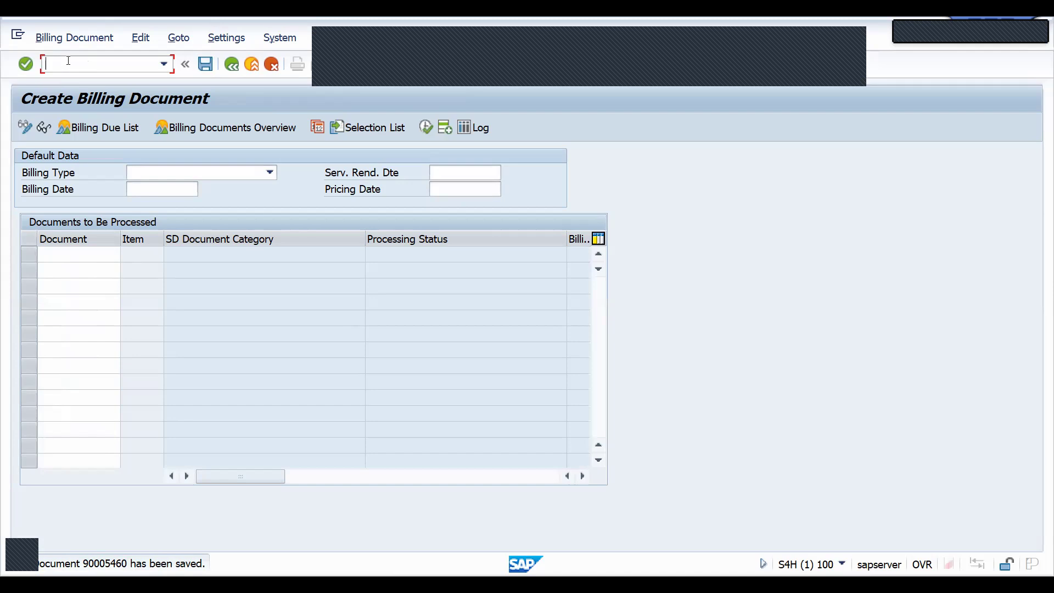
{"action": "type", "text": "/NVF02"}
{"action": "key", "text": "Return"}
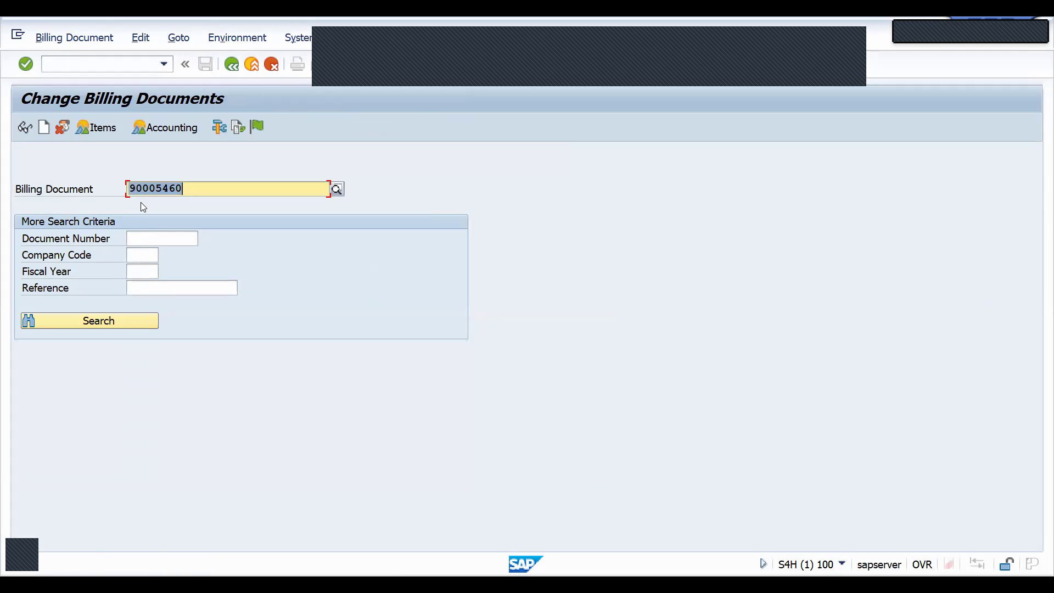
{"action": "left_click", "coordinate": [61, 42]}
{"action": "left_click", "coordinate": [83, 238]}
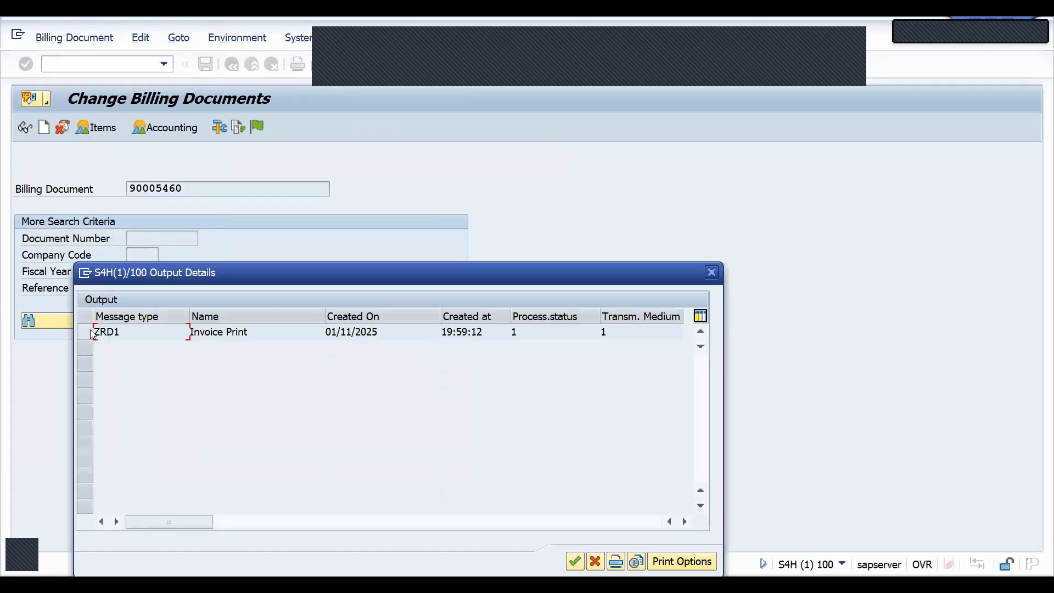
{"action": "left_click", "coordinate": [87, 332]}
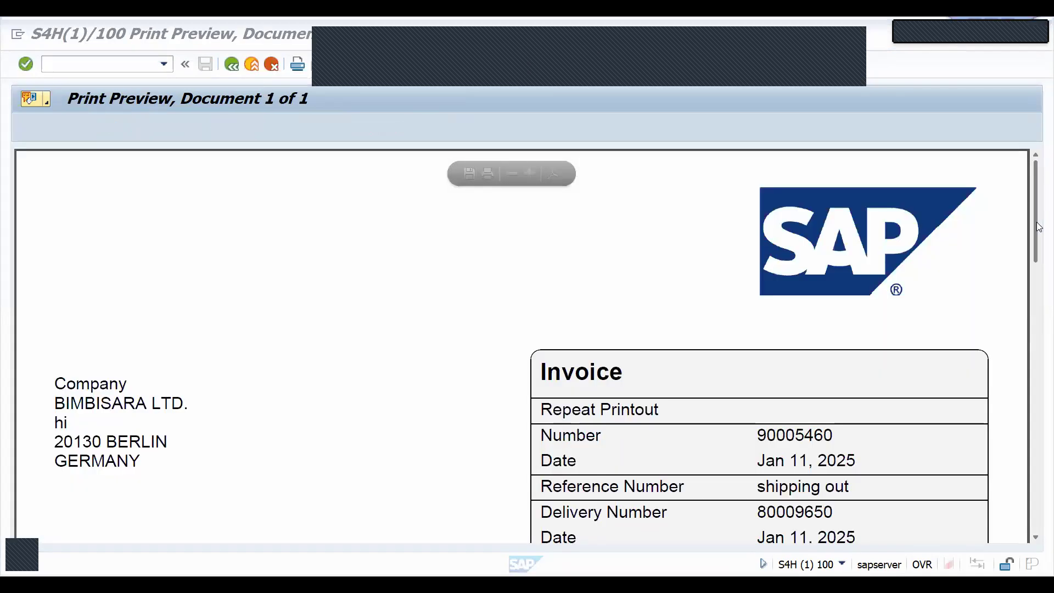
{"action": "left_click_drag", "start_coordinate": [1035, 226], "coordinate": [1022, 138]}
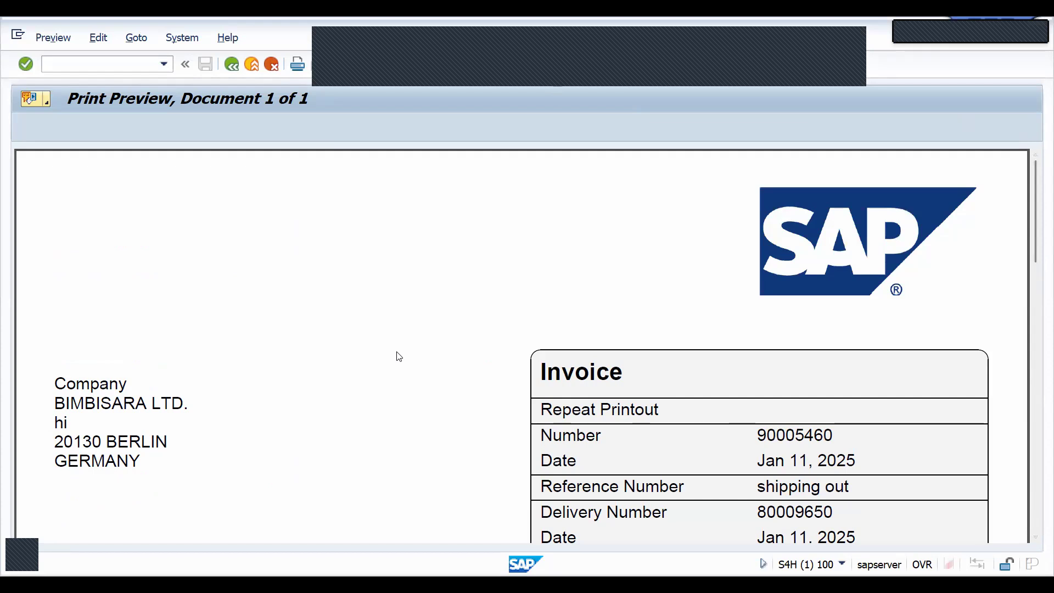
Switch to Chrome and open the course instructor's profile page on Udemy.
{"action": "key", "text": "alt+Tab"}
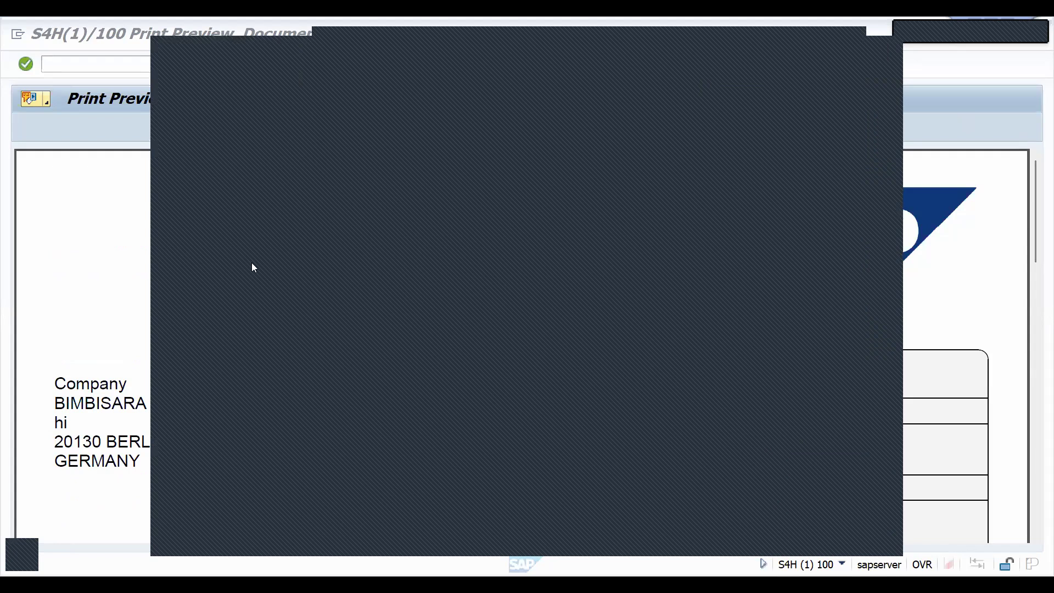
{"action": "left_click", "coordinate": [245, 326]}
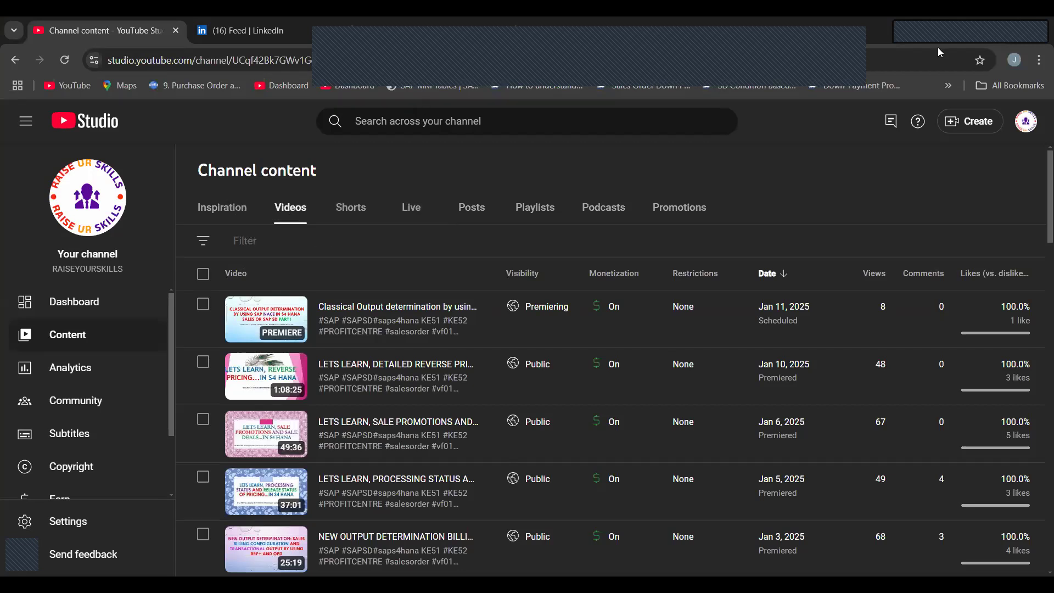
{"action": "left_click", "coordinate": [1039, 60]}
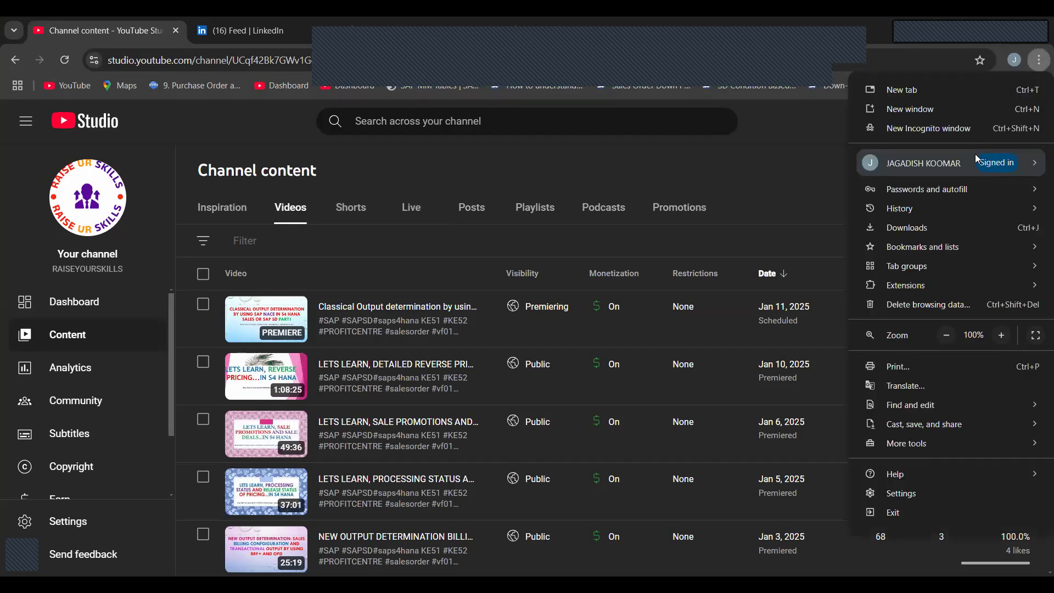
{"action": "mouse_move", "coordinate": [977, 160]}
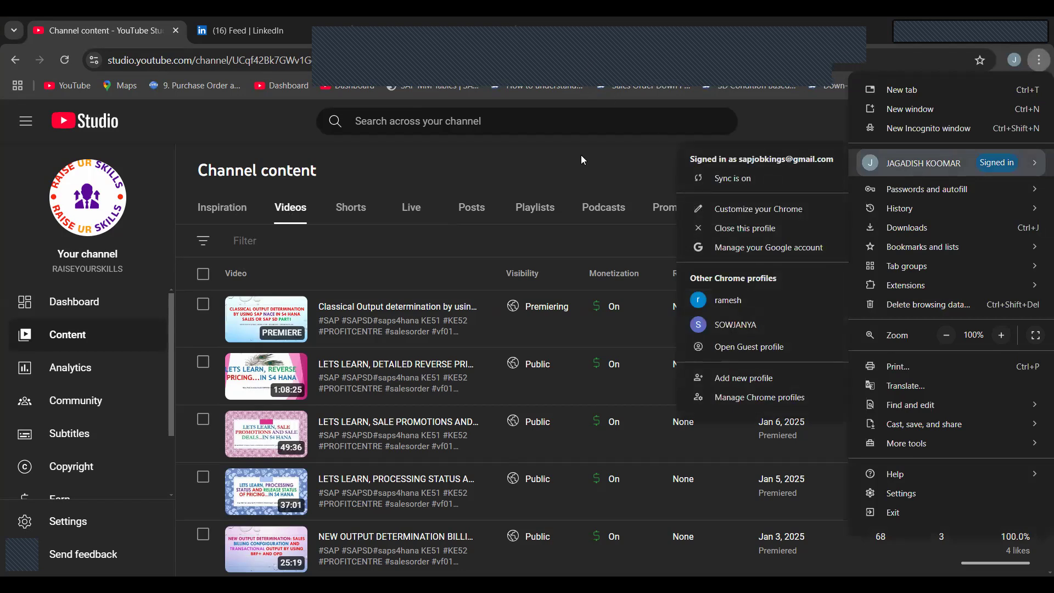
{"action": "left_click", "coordinate": [857, 73]}
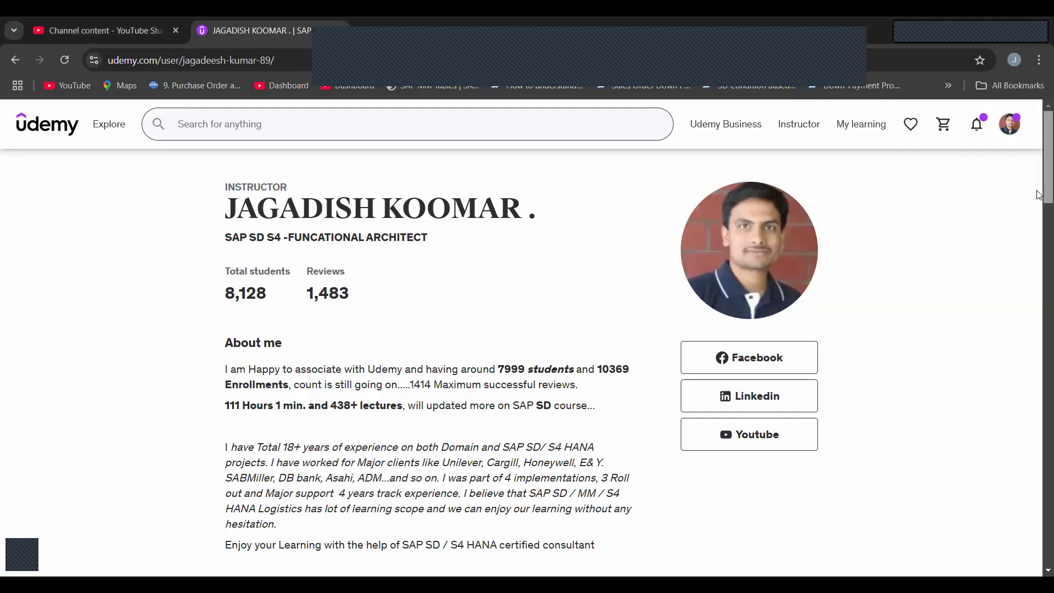
Review the instructor's profile details and the courses listed on page 3 of the My courses section.
{"action": "scroll", "coordinate": [1039, 195], "scroll_direction": "down", "scroll_amount": 10}
{"action": "scroll", "coordinate": [1039, 194], "scroll_direction": "up", "scroll_amount": 10}
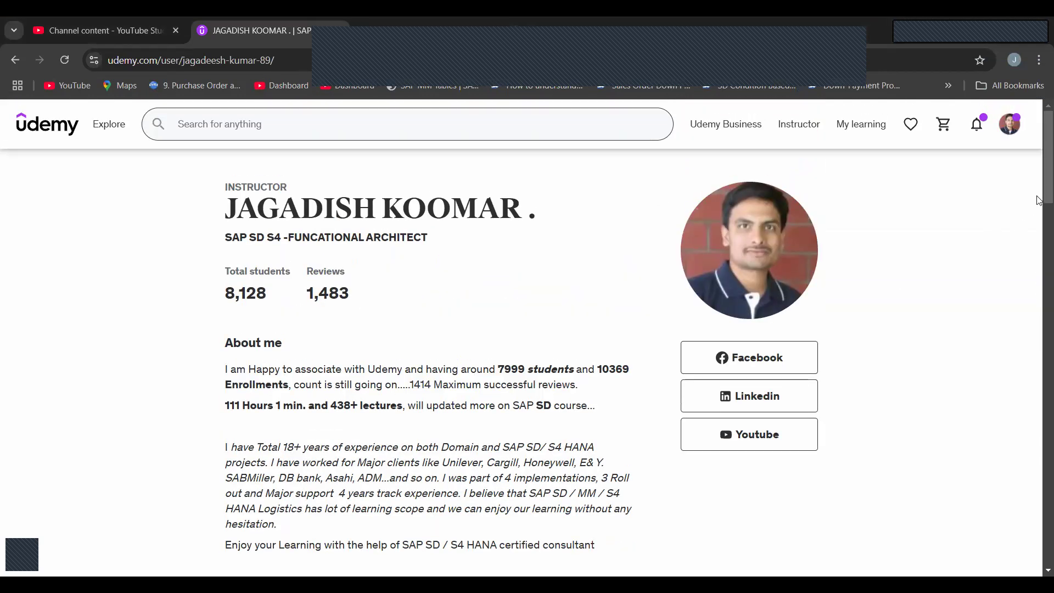
{"action": "left_click_drag", "start_coordinate": [1039, 195], "coordinate": [1040, 473]}
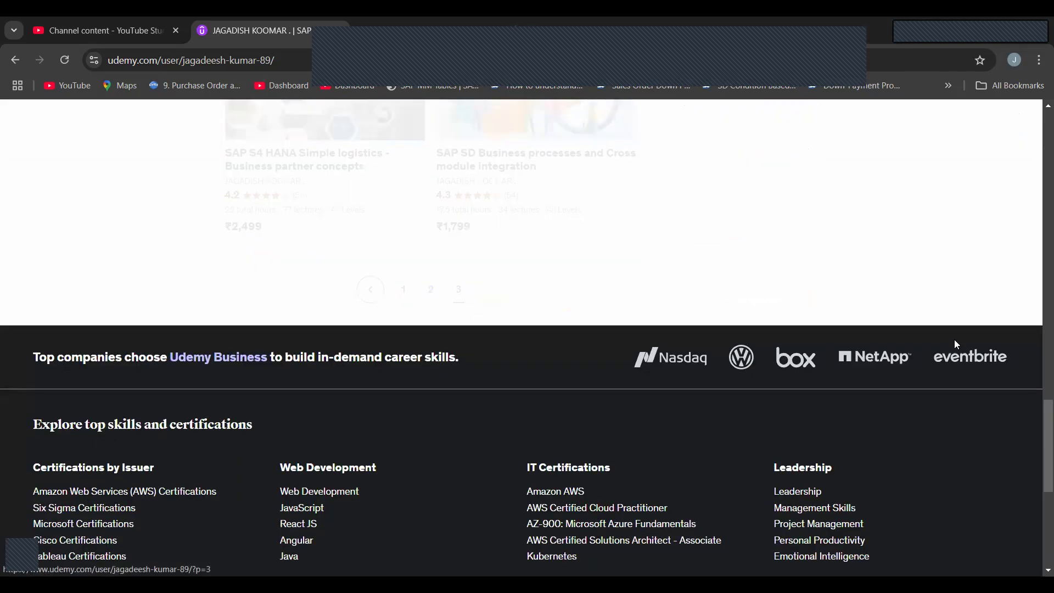
{"action": "left_click_drag", "start_coordinate": [1037, 424], "coordinate": [1038, 223]}
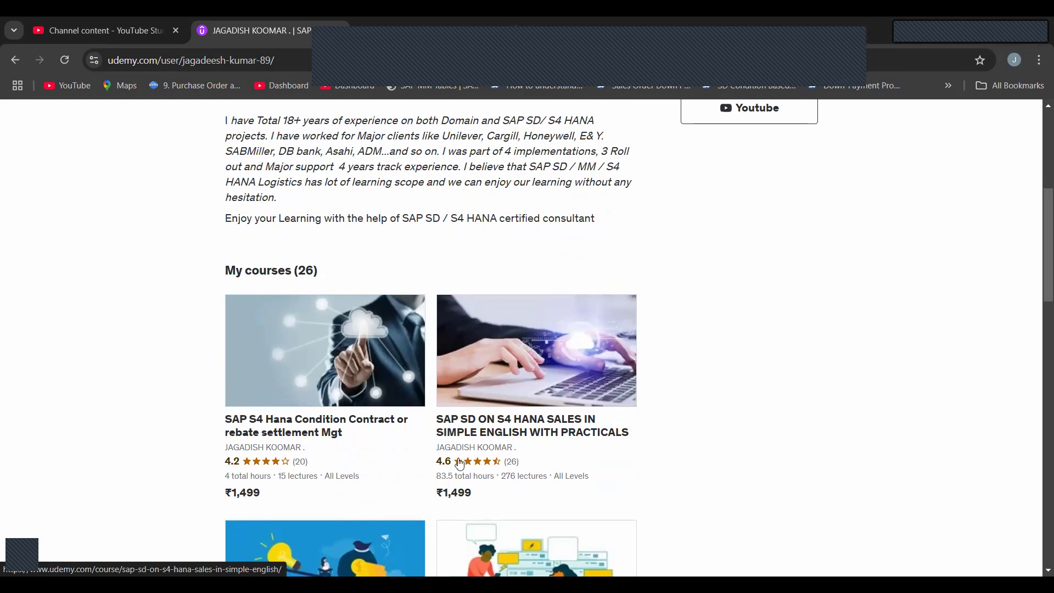
{"action": "scroll", "coordinate": [1039, 215], "scroll_direction": "down", "scroll_amount": 10}
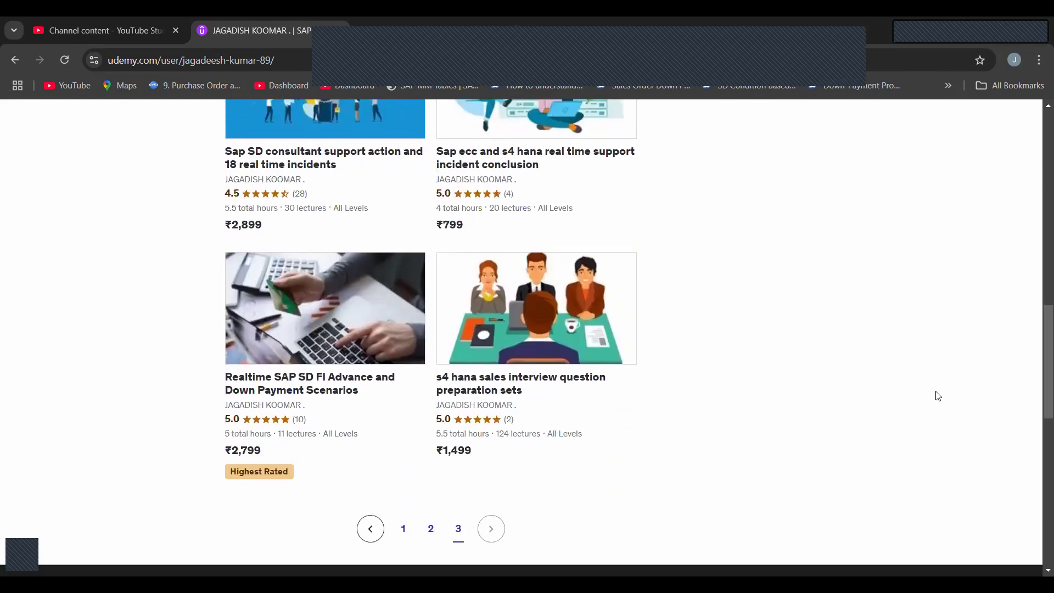
{"action": "left_click_drag", "start_coordinate": [1039, 378], "coordinate": [1038, 344]}
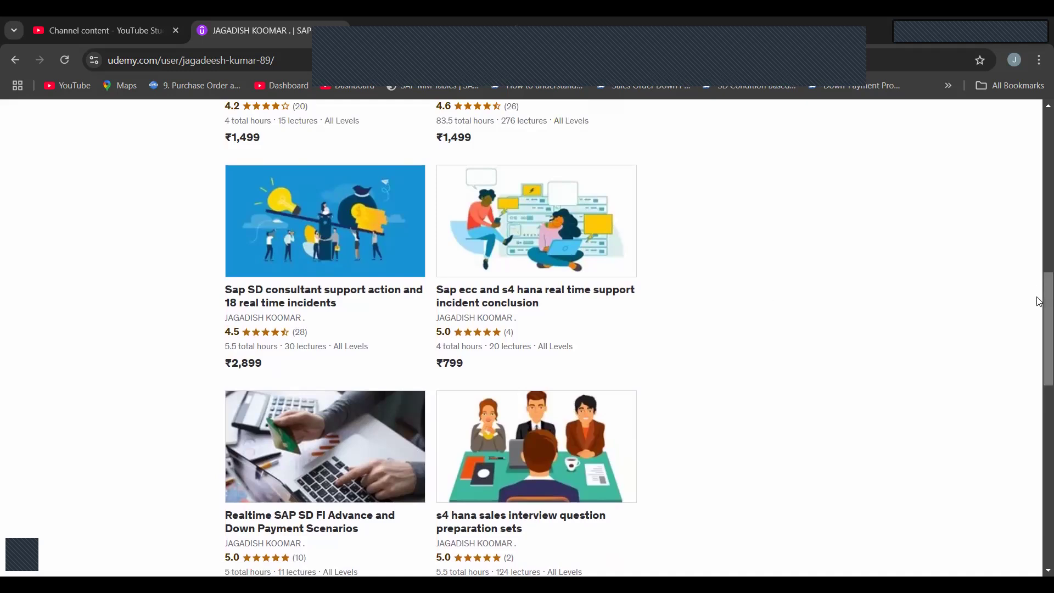
{"action": "scroll", "coordinate": [470, 293], "scroll_direction": "down", "scroll_amount": 6}
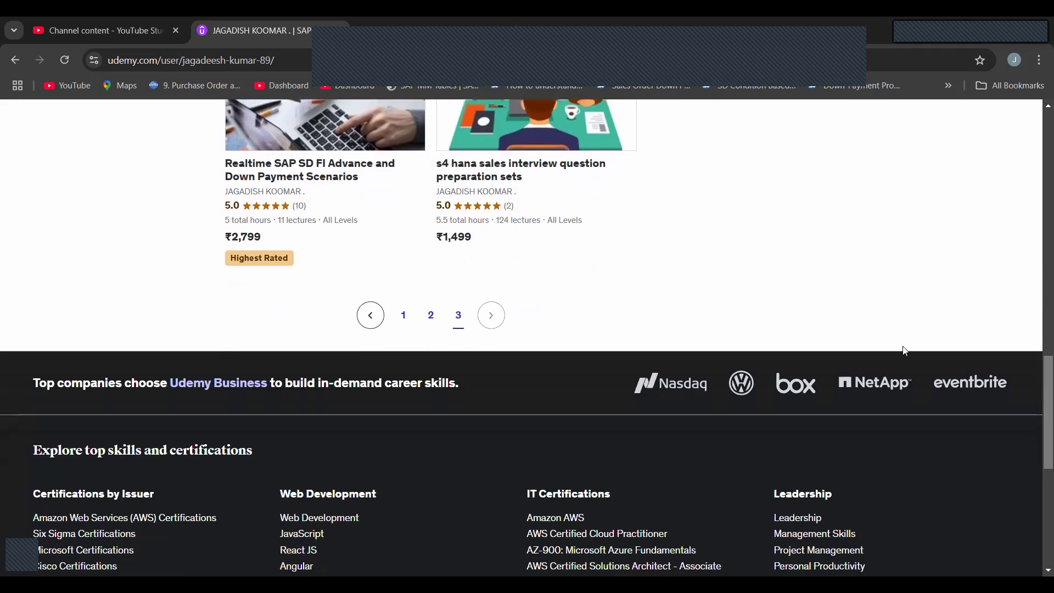
Go to an earlier page of the instructor's My courses list and look through the courses there.
{"action": "left_click", "coordinate": [419, 314]}
{"action": "left_click_drag", "start_coordinate": [1039, 407], "coordinate": [1032, 297]}
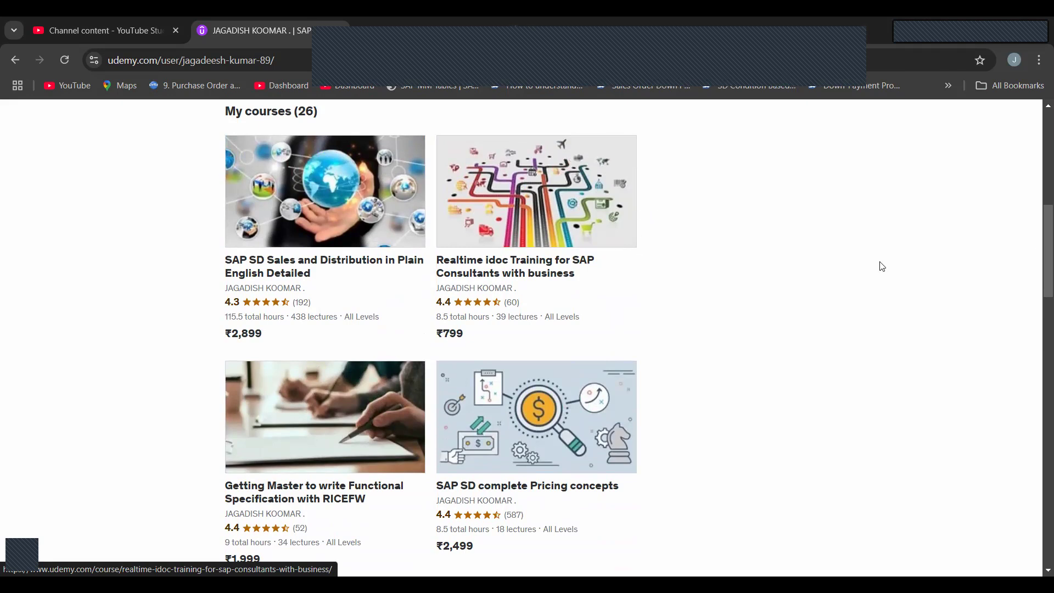
{"action": "left_click_drag", "start_coordinate": [1039, 261], "coordinate": [1039, 307]}
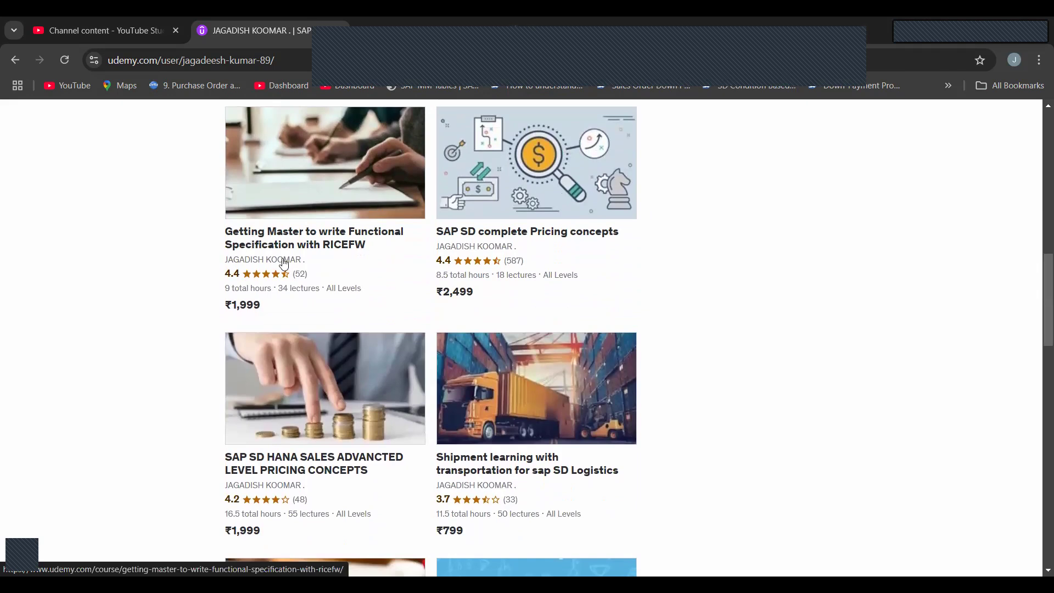
{"action": "left_click", "coordinate": [595, 59]}
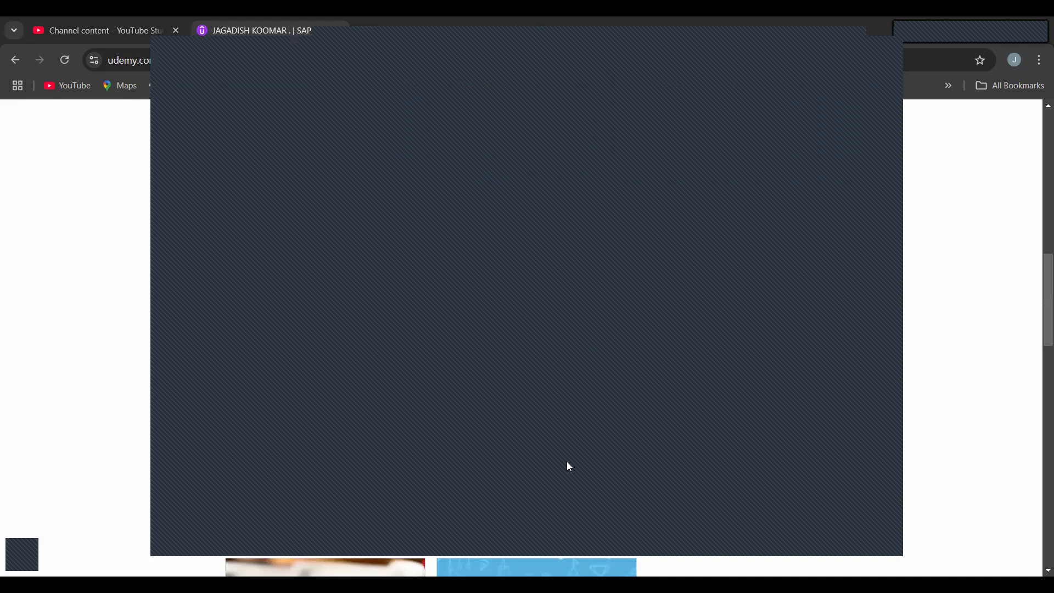